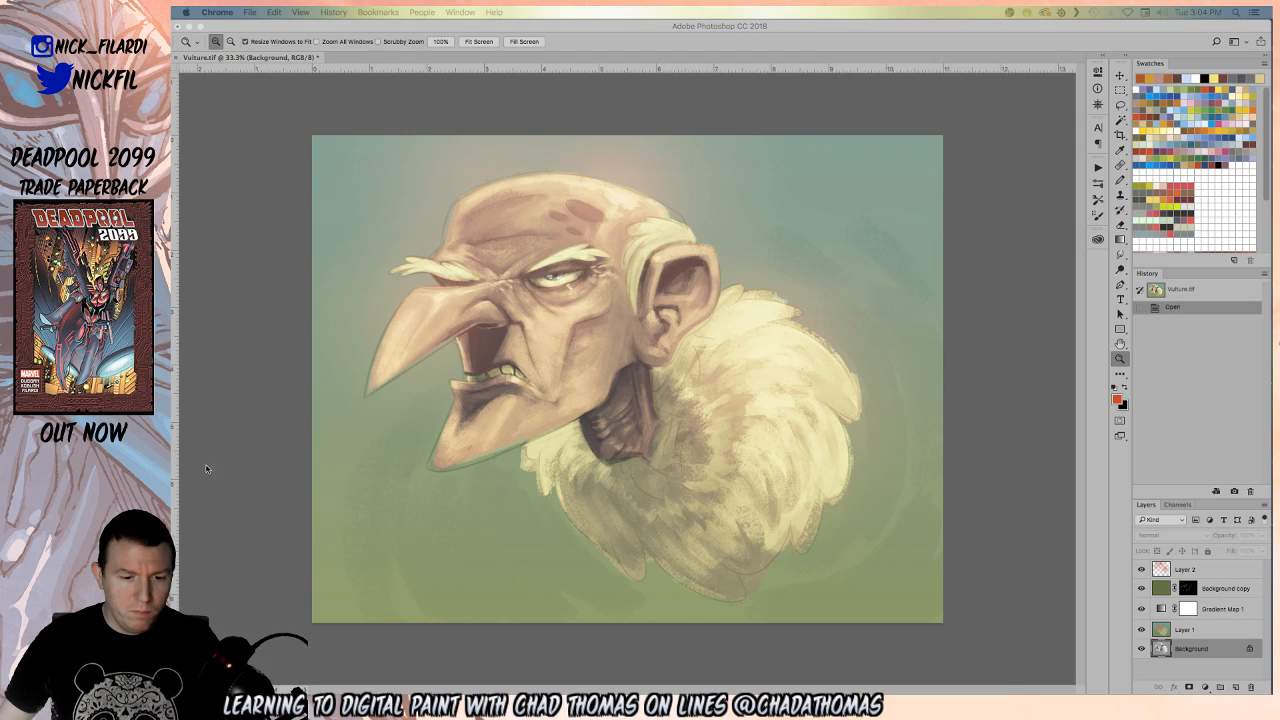
Compare the painting with and without the Background copy layer, and hide every layer above Background
click(1142, 590)
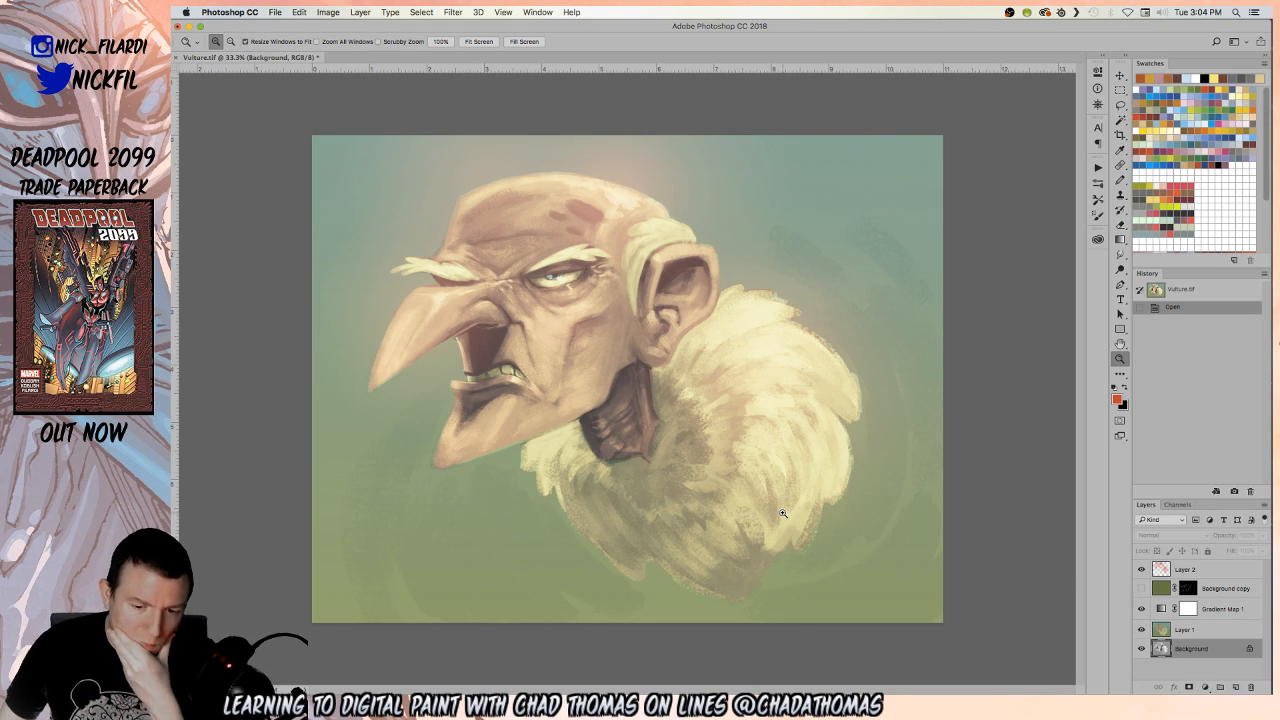
click(1142, 589)
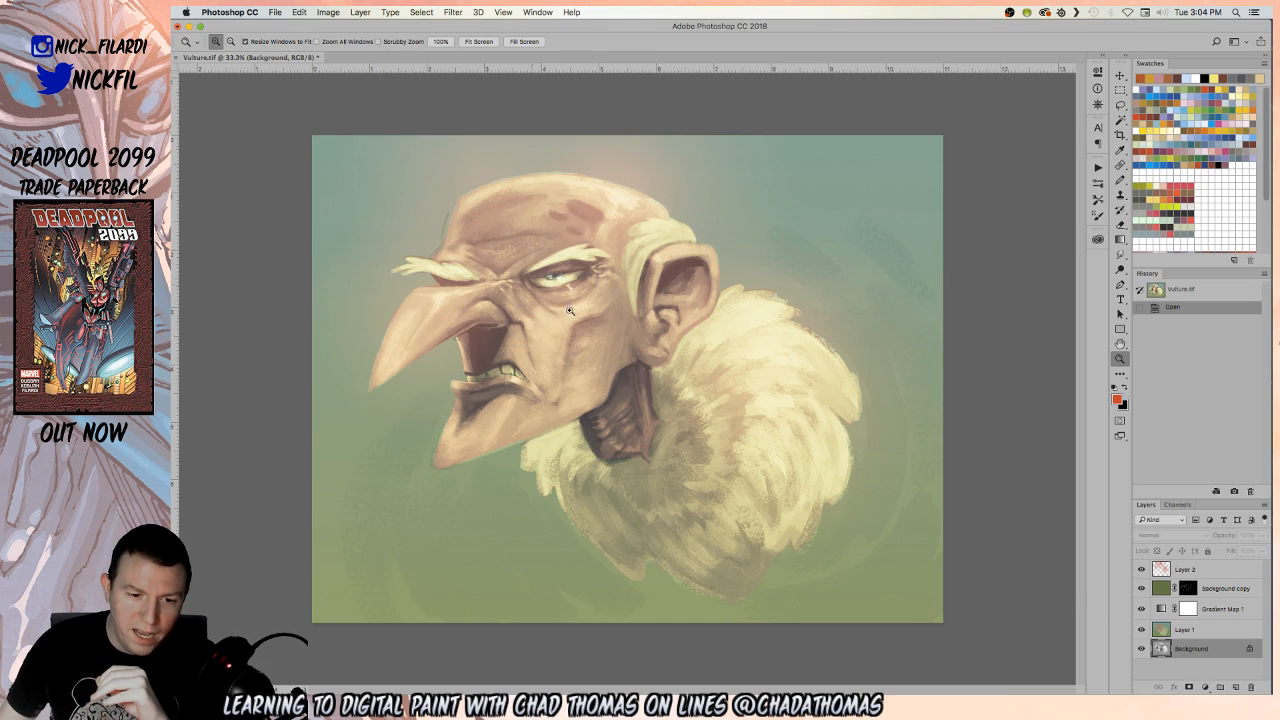
click(1142, 589)
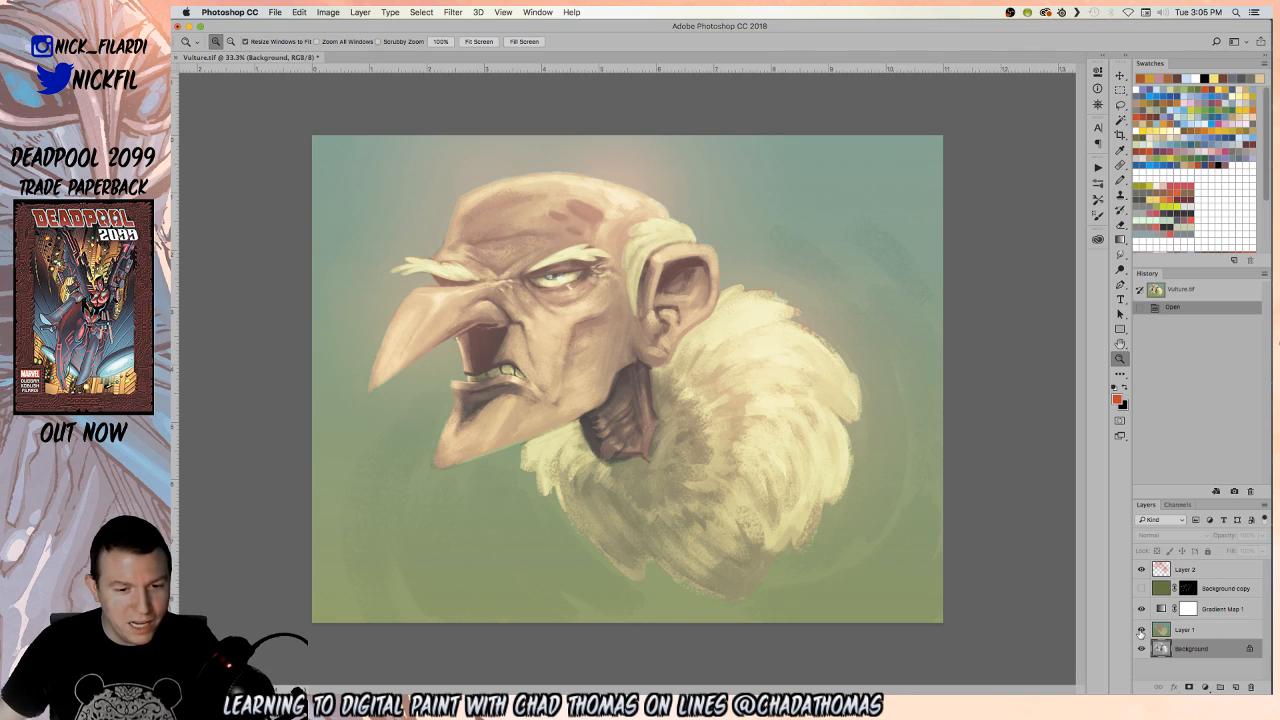
drag(1140, 633, 1141, 568)
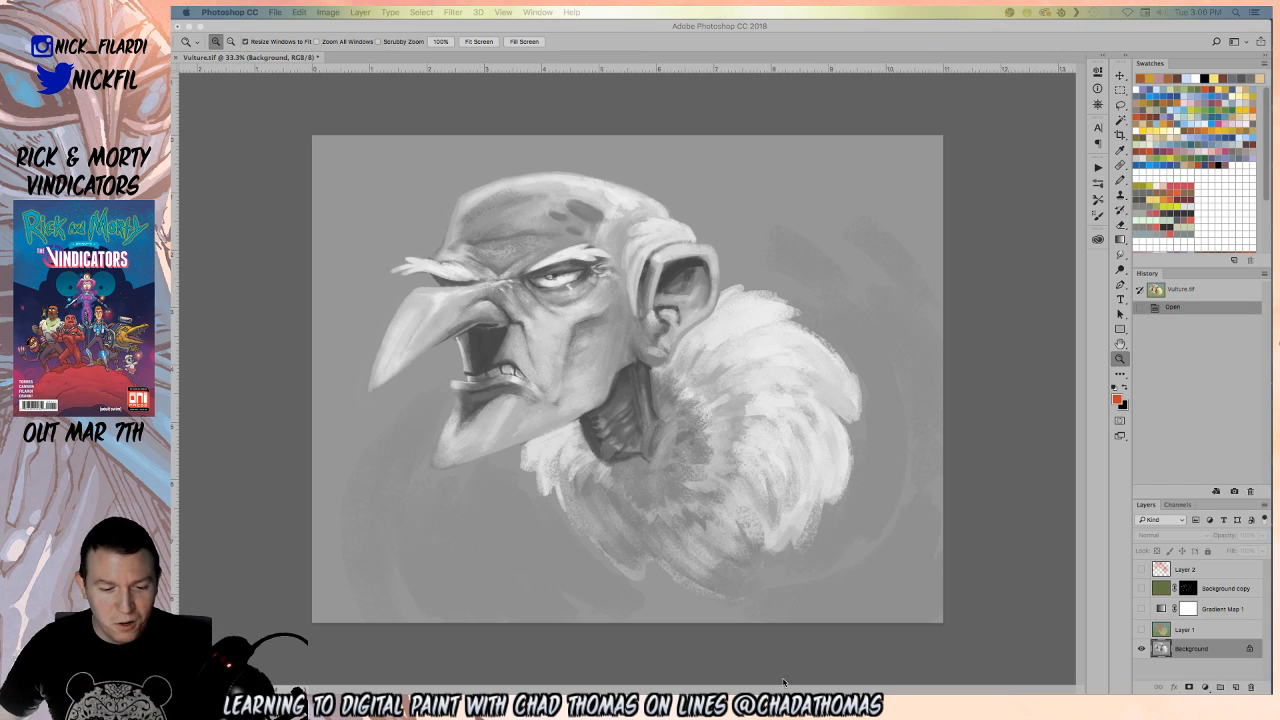
Examine the face, neck and feather collar of the grayscale vulture painting up close
click(753, 416)
alt+click(501, 323)
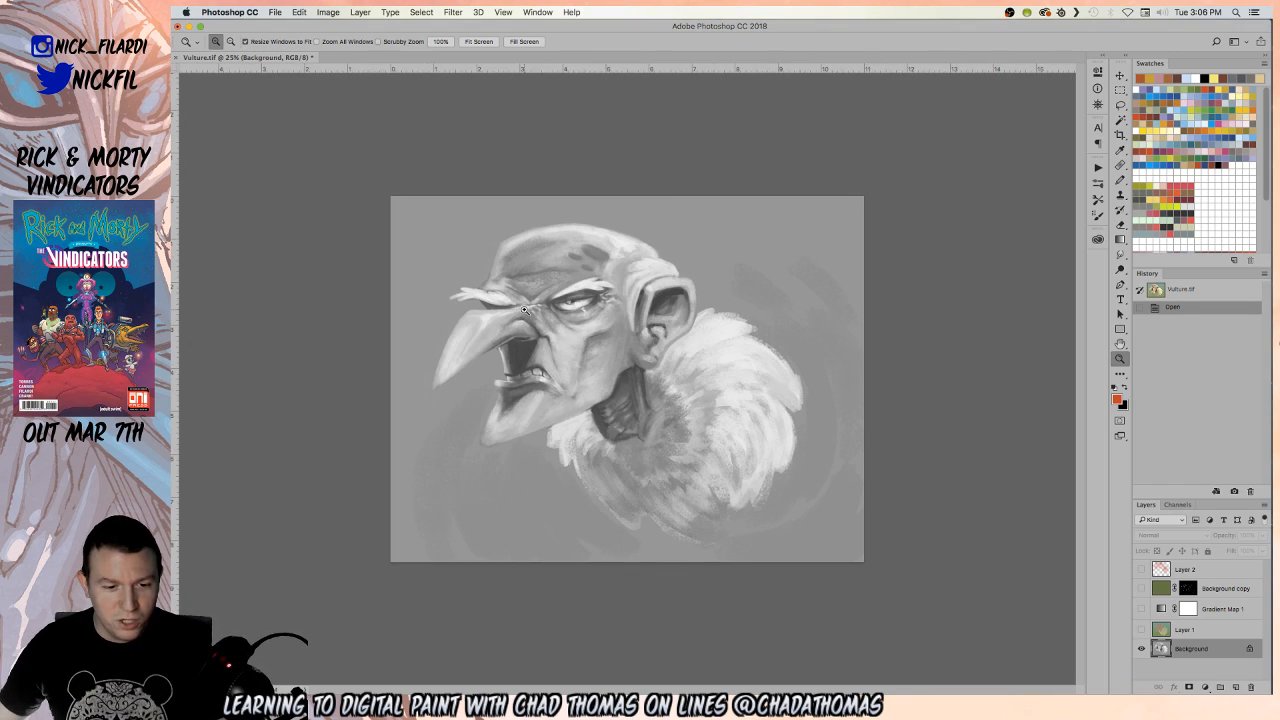
click(524, 309)
click(524, 309)
drag(652, 342, 662, 405)
drag(717, 571, 598, 320)
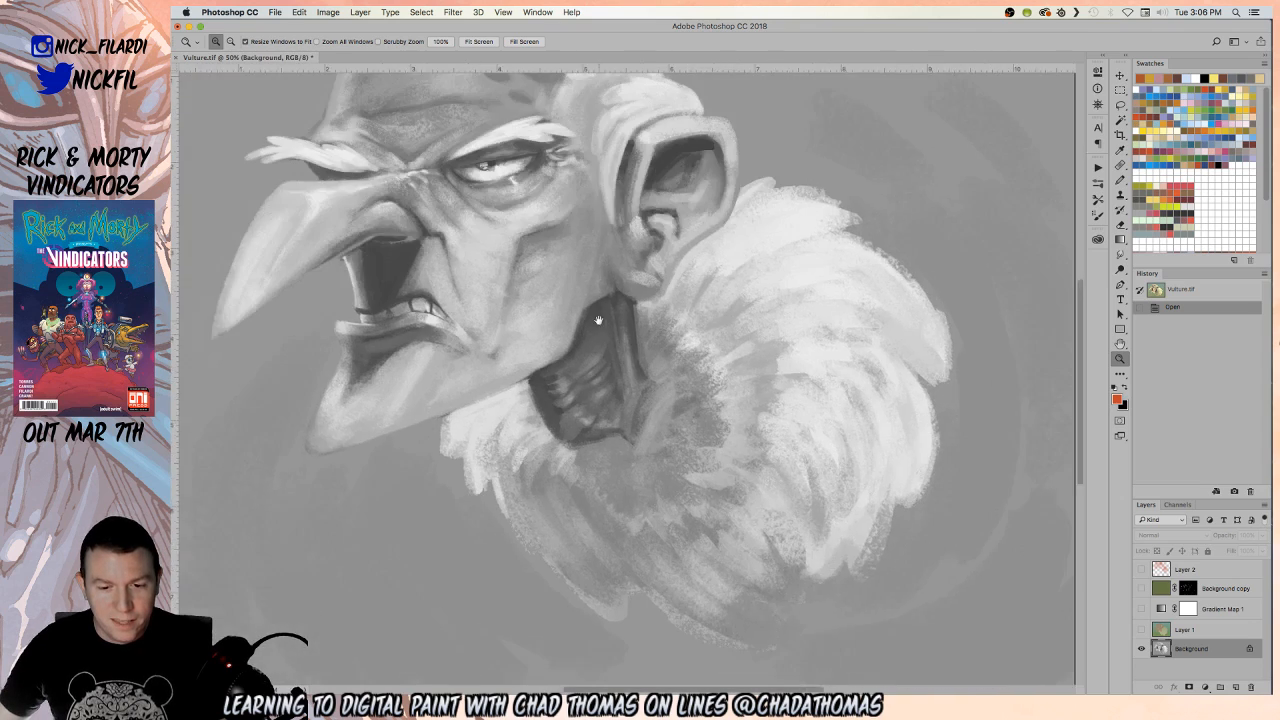
drag(700, 412, 729, 483)
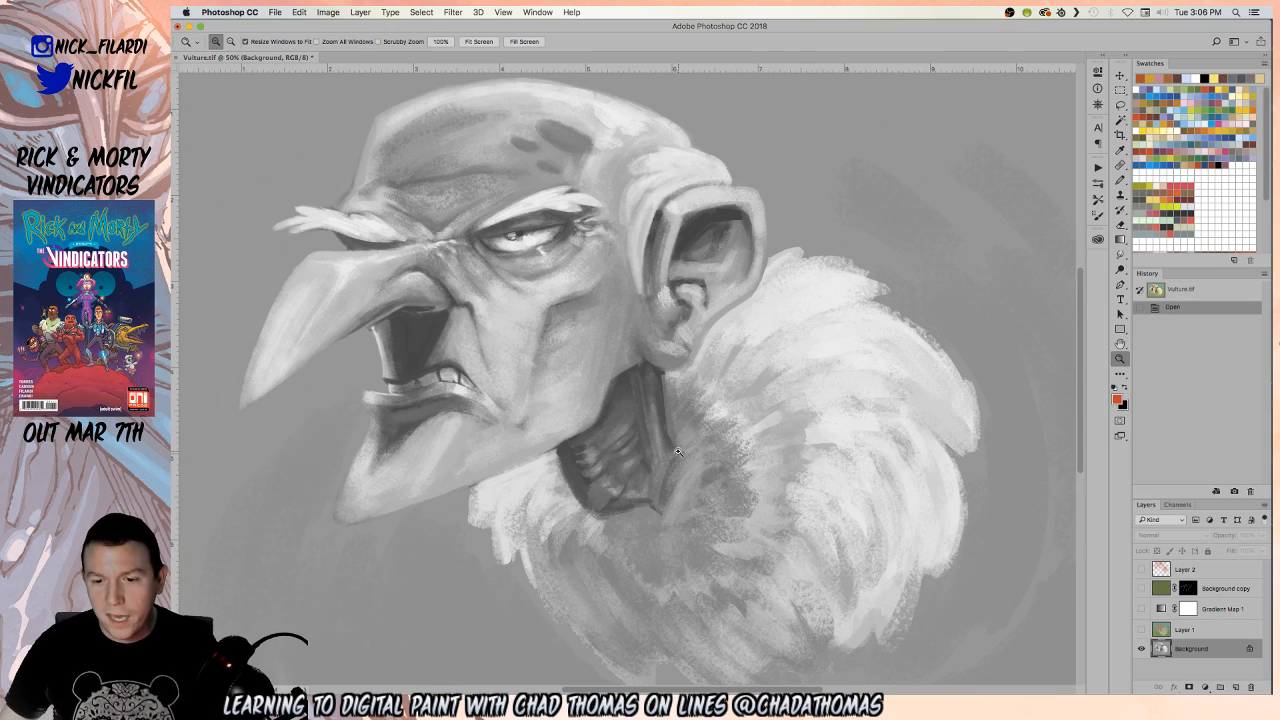
alt+click(670, 299)
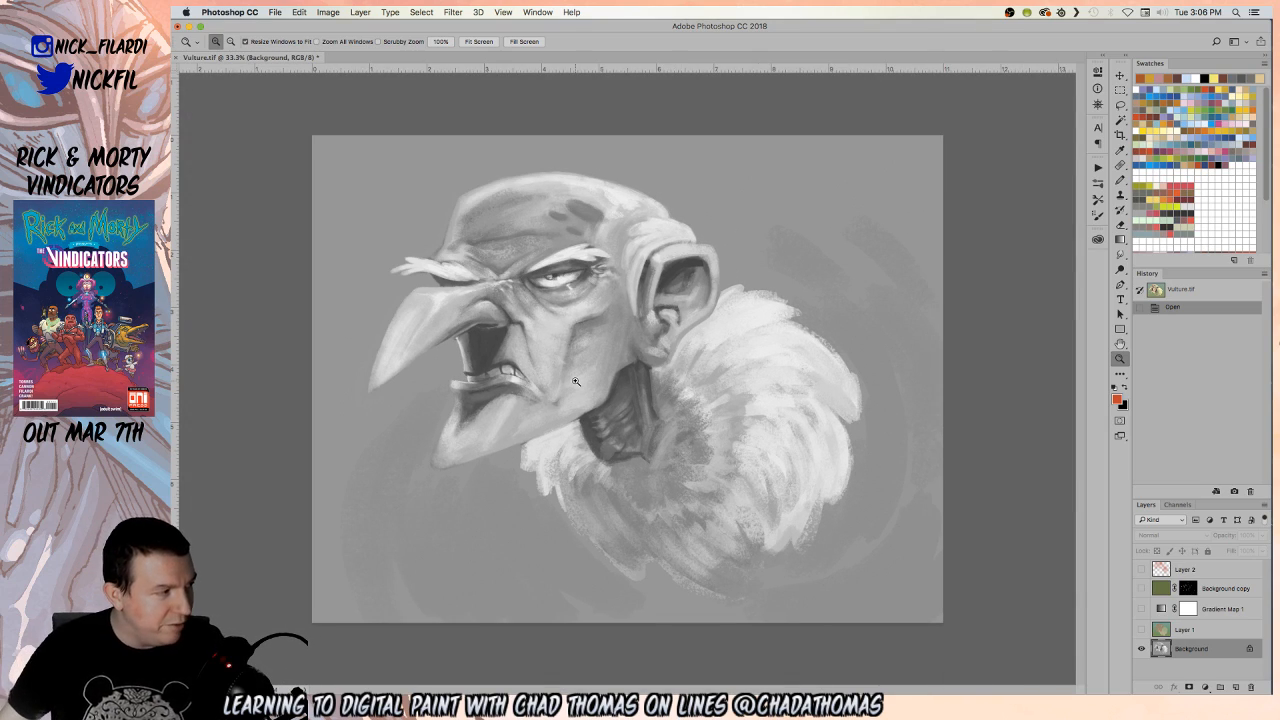
Select loosely around the vulture's head and jaw with the Lasso, and subtract the beak from the selection
click(533, 379)
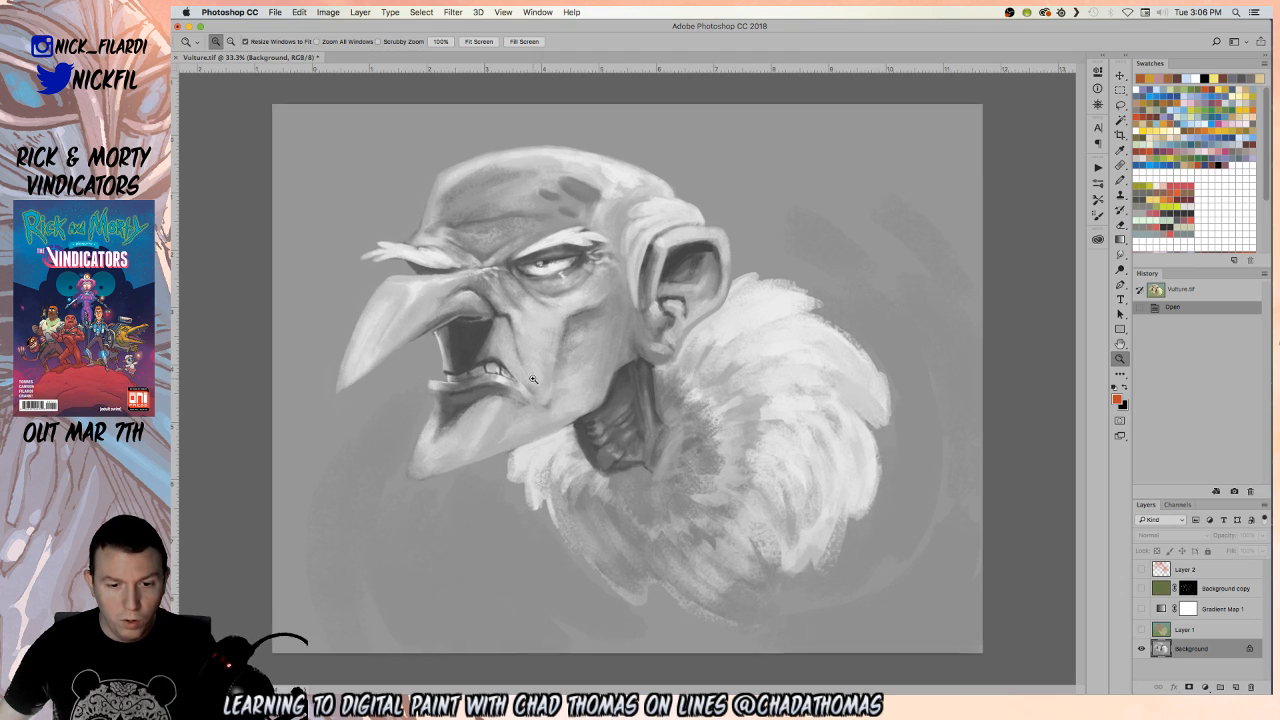
drag(511, 294, 622, 286)
drag(768, 421, 639, 208)
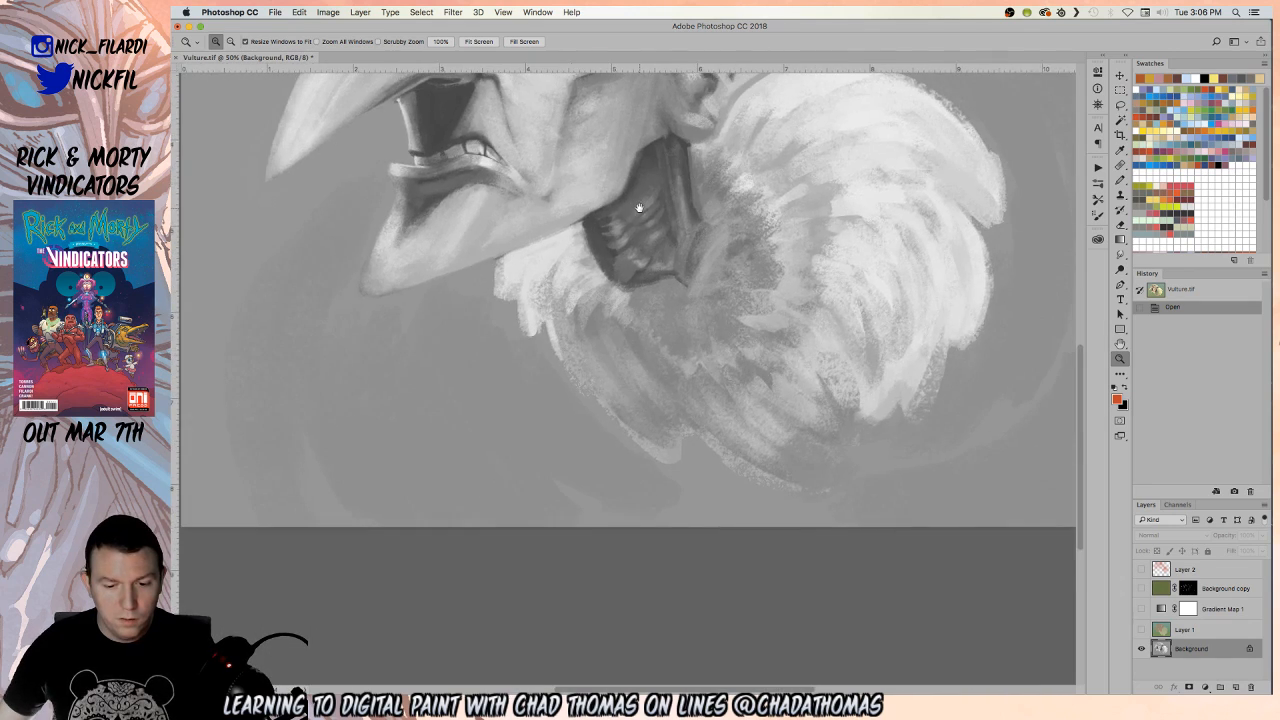
mouse_move(640, 262)
mouse_down()
mouse_move(692, 505)
mouse_move(677, 342)
mouse_up()
key(l)
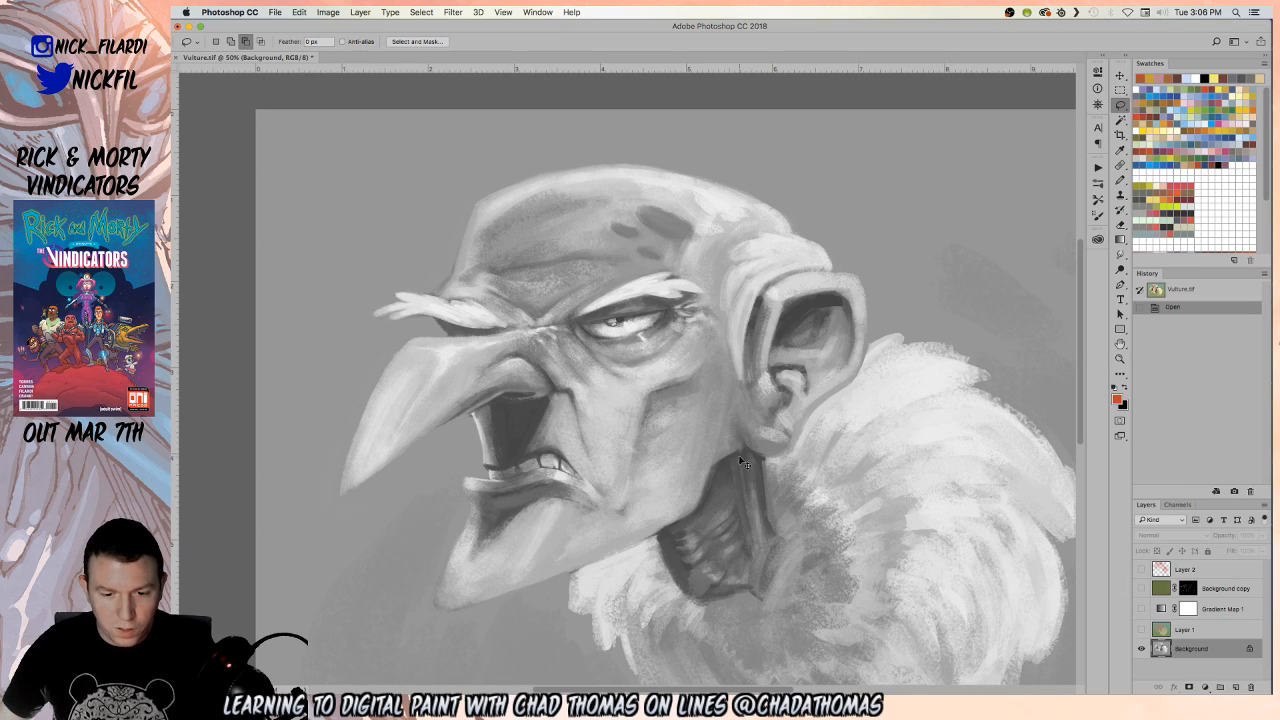
mouse_move(738, 456)
mouse_down()
mouse_move(701, 518)
mouse_move(451, 623)
mouse_move(398, 611)
mouse_move(389, 574)
mouse_move(420, 489)
mouse_move(354, 524)
mouse_move(257, 478)
mouse_move(363, 243)
mouse_move(417, 200)
mouse_move(563, 149)
mouse_move(772, 164)
mouse_move(881, 239)
mouse_move(891, 296)
mouse_move(868, 364)
mouse_move(816, 407)
mouse_move(789, 457)
mouse_move(742, 457)
mouse_up()
mouse_move(384, 491)
mouse_down()
mouse_move(463, 417)
mouse_move(558, 394)
mouse_move(506, 352)
mouse_move(414, 338)
mouse_move(294, 534)
mouse_move(384, 492)
mouse_up()
Try to subtract the background from the head selection using the Magic Wand with Contiguous off, and revert to the second lasso state
key(w)
click(388, 532)
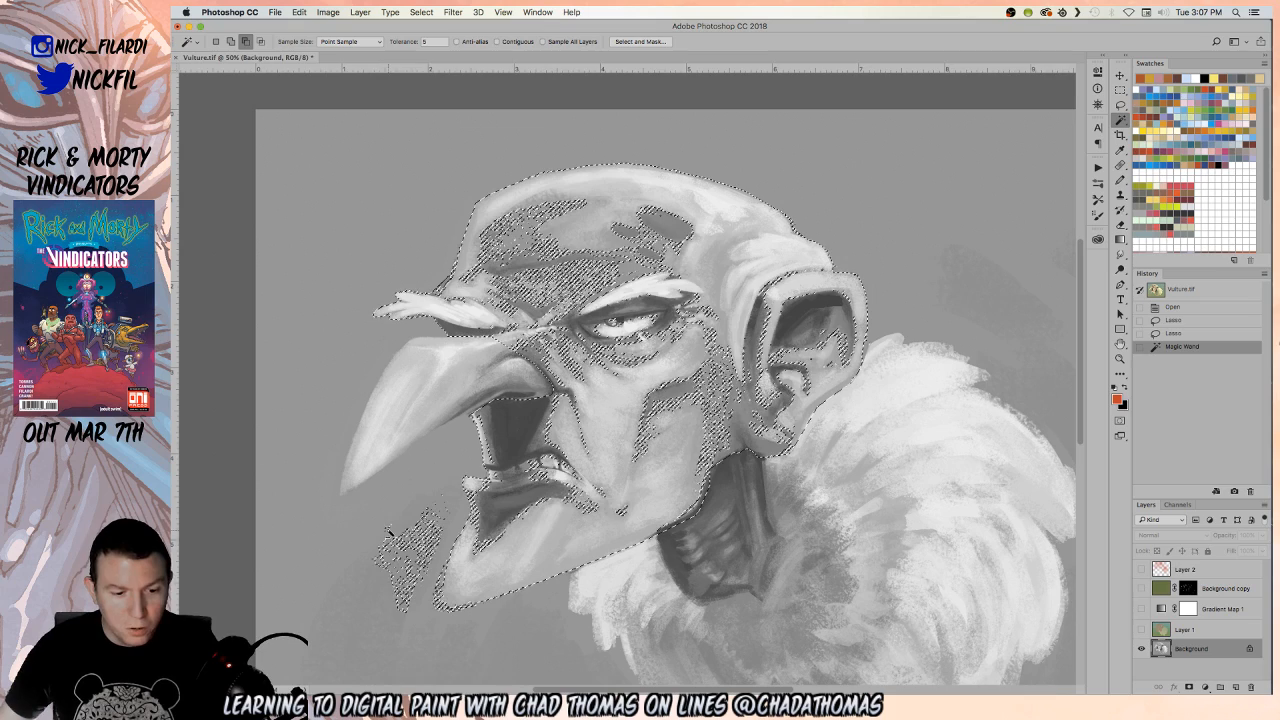
alt+click(395, 544)
alt+click(397, 556)
alt+click(398, 569)
alt+click(399, 571)
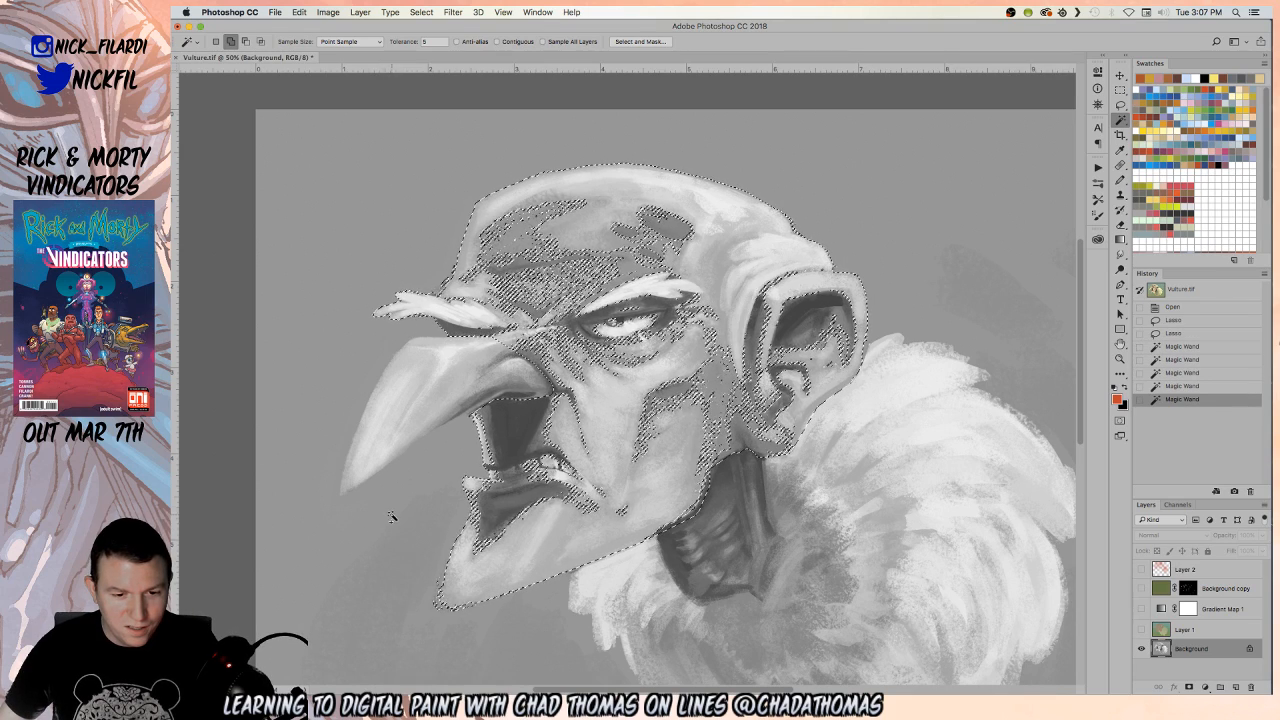
click(1180, 372)
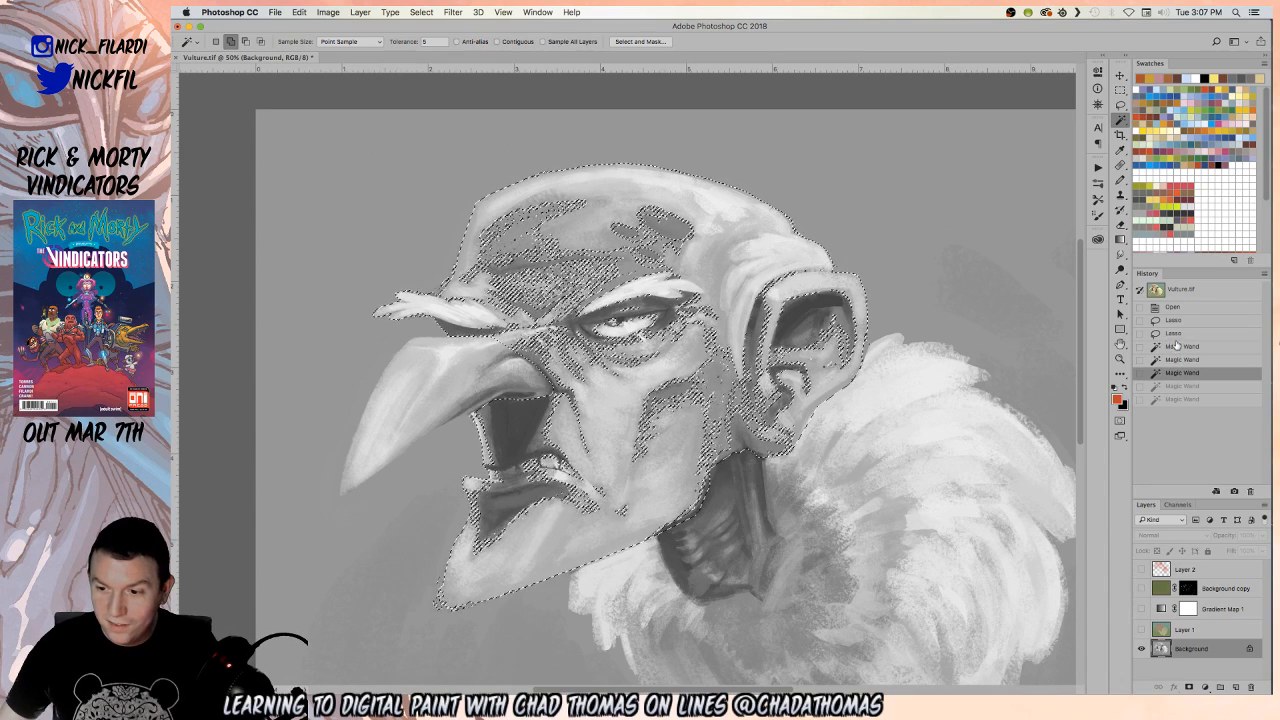
click(1173, 333)
Enable Contiguous for the Magic Wand and subtract the background areas around the head and below the chin from the selection
click(497, 41)
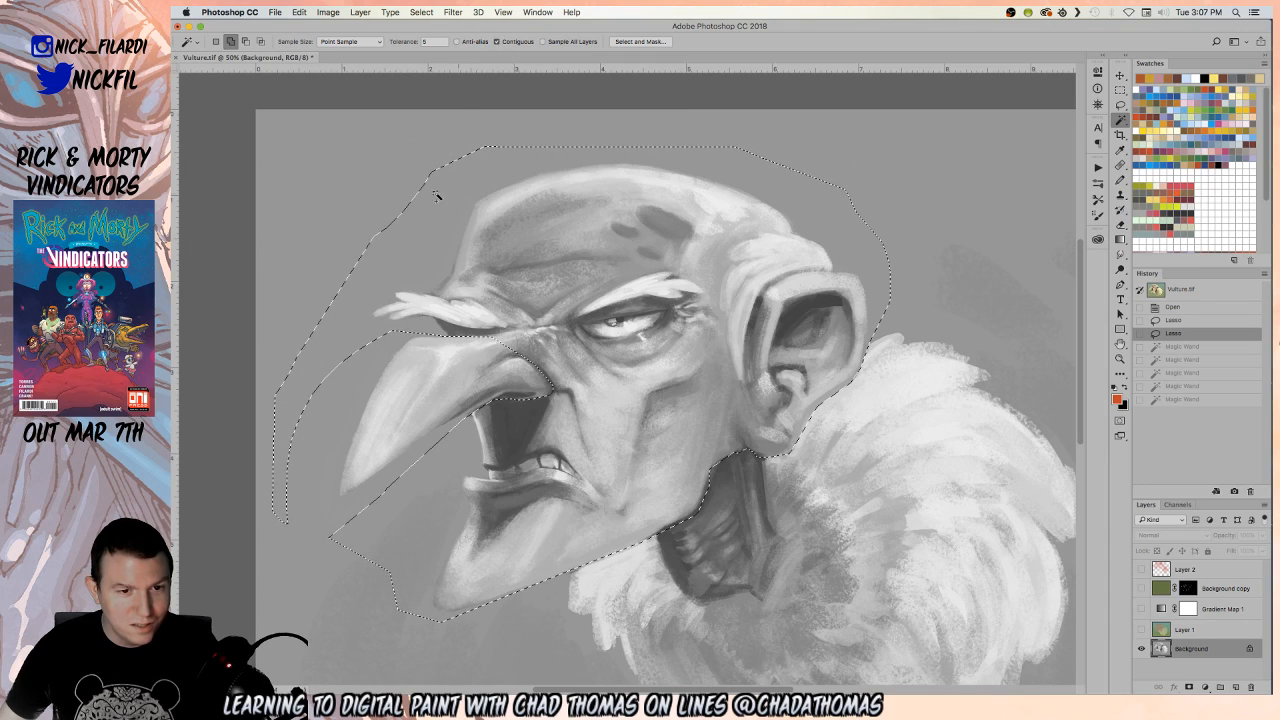
alt+click(308, 401)
alt+click(291, 545)
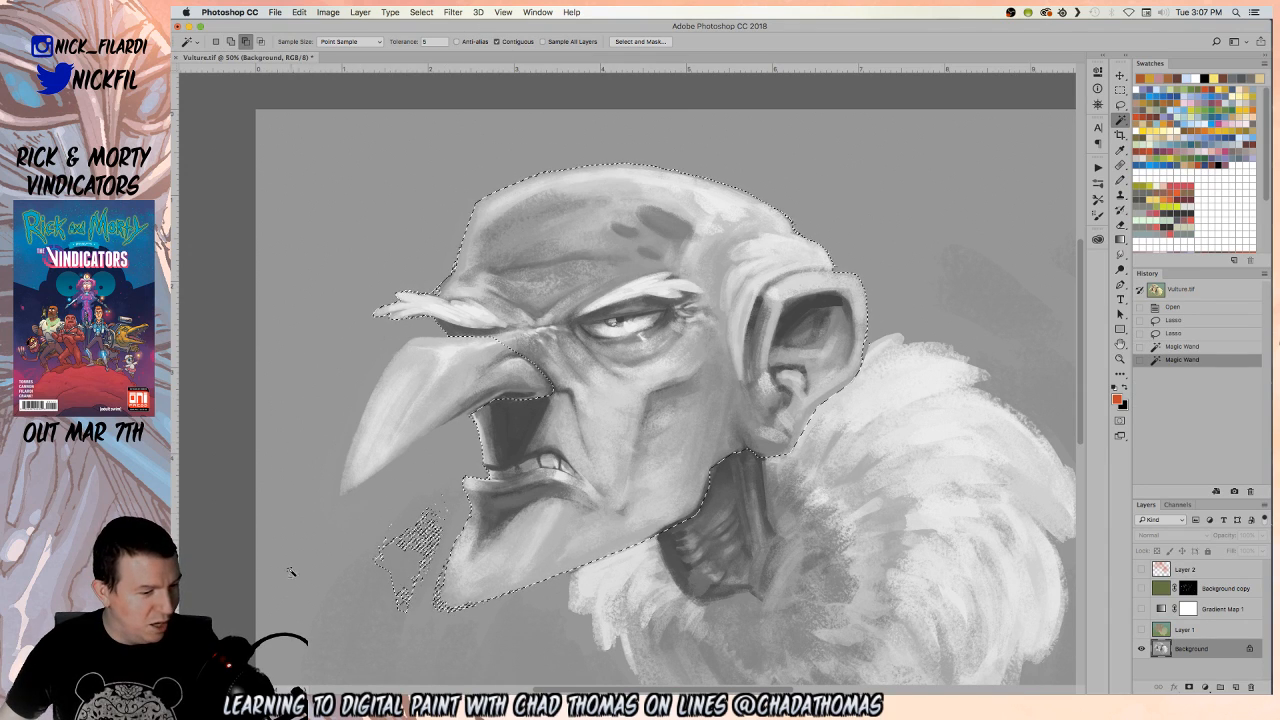
alt+click(405, 558)
Sample a dark grey from the open mouth as the Gradient tool's foreground colour and hide the selection edges
key(z)
alt+click(409, 547)
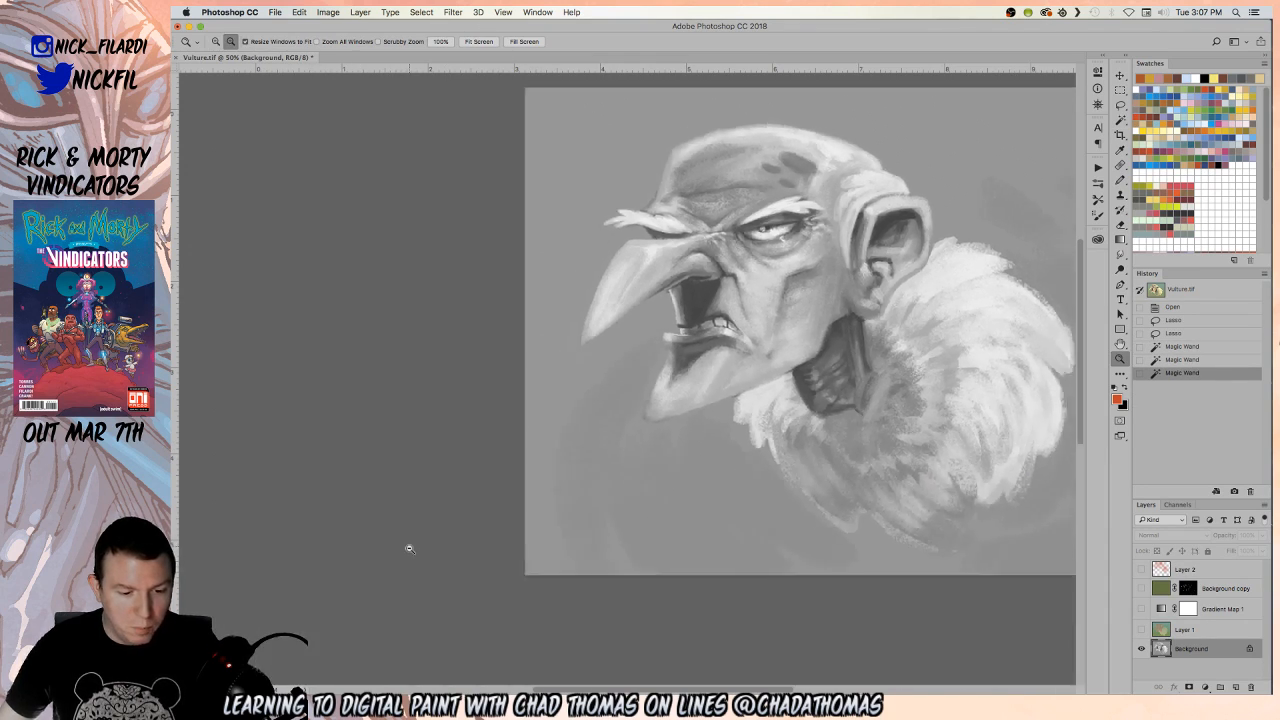
alt+click(409, 547)
key(g)
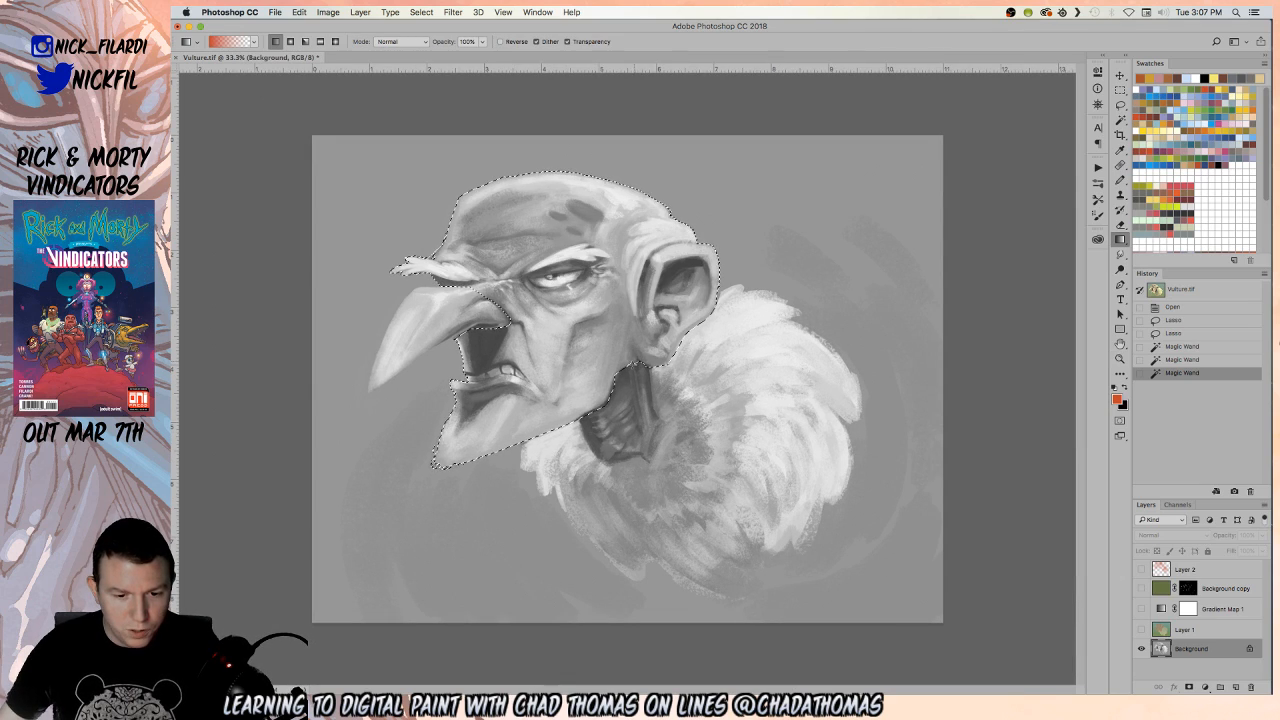
alt+click(632, 369)
alt+click(487, 340)
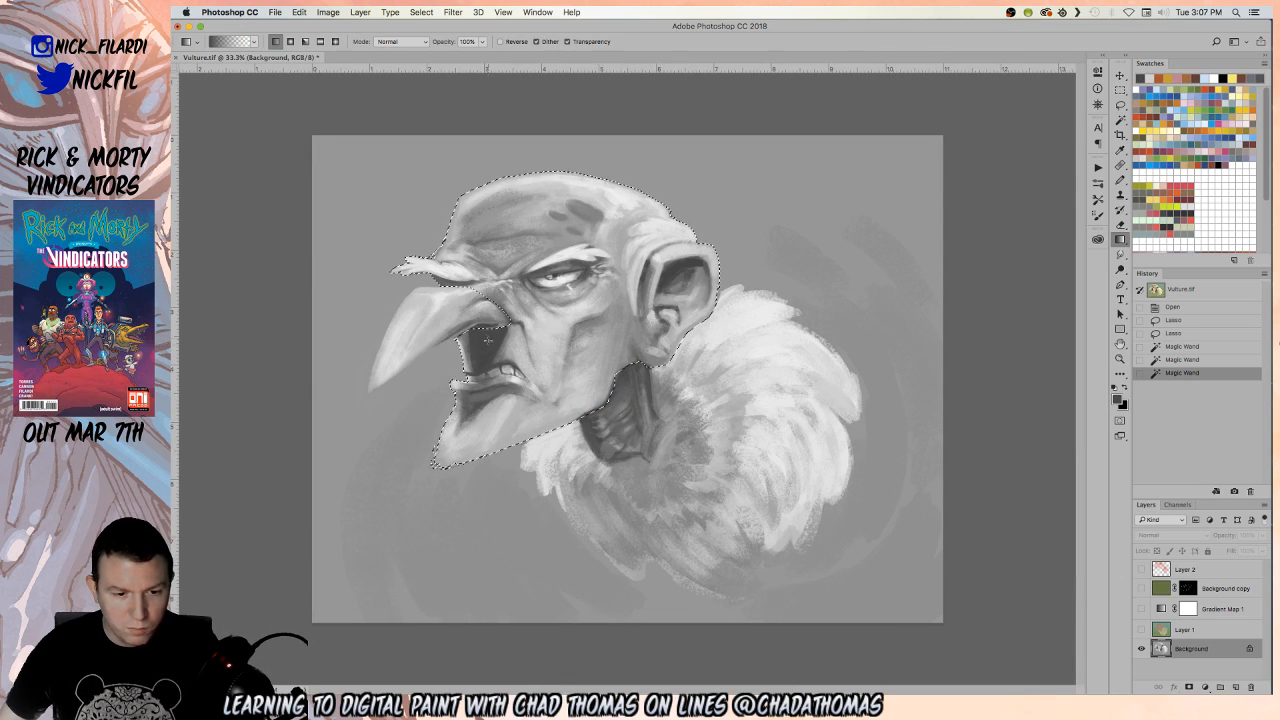
key(super+d)
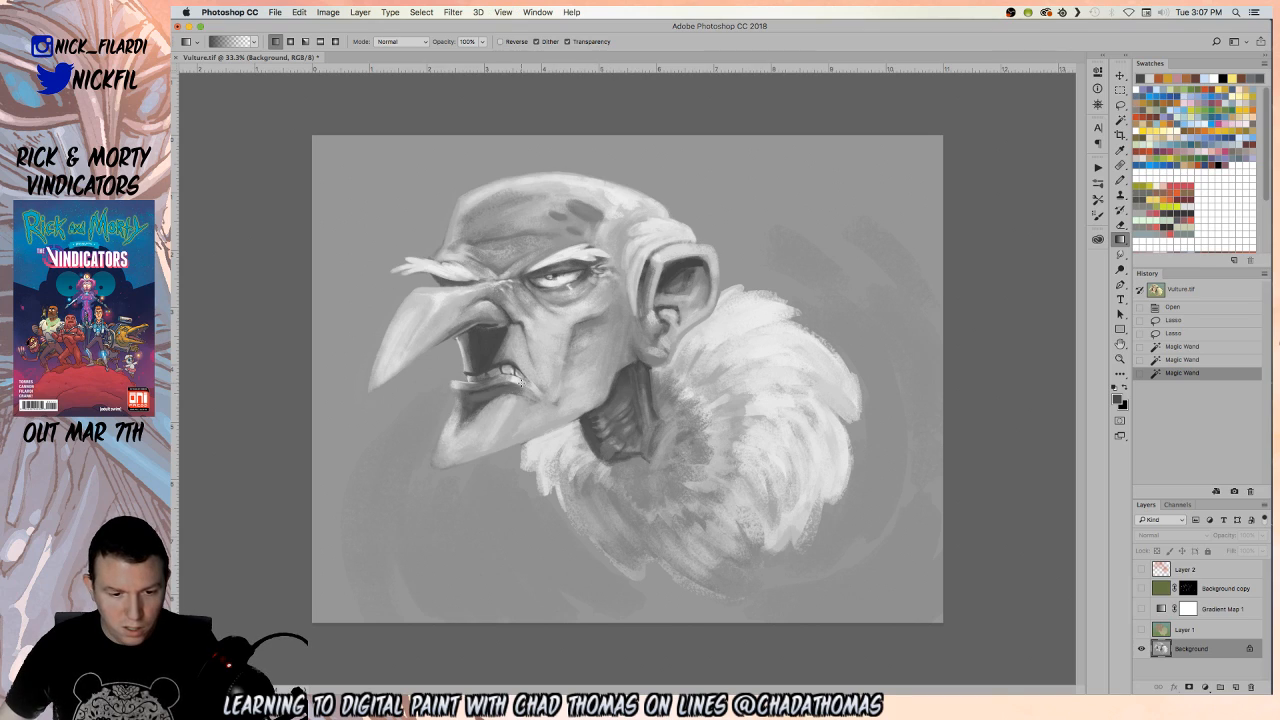
Set the gradient mode to Multiply and darken the lower face with one upward gradient starting below the chin
drag(531, 494, 530, 155)
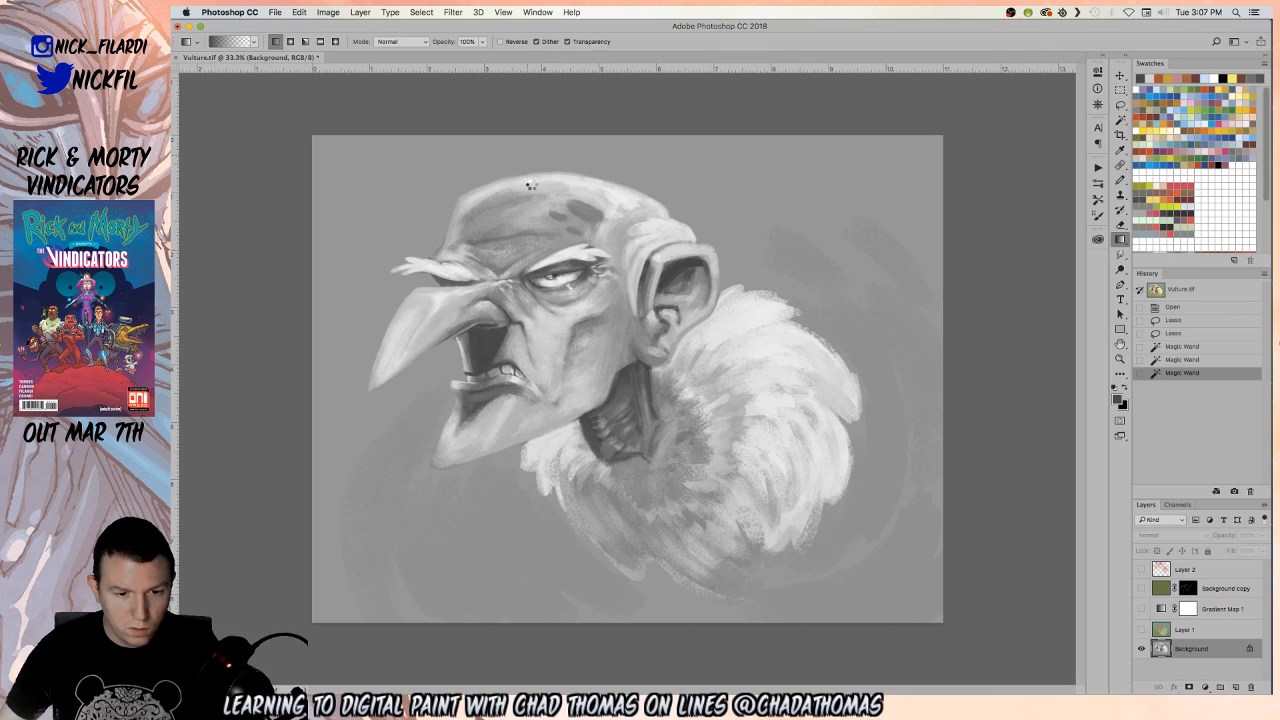
key(super+z)
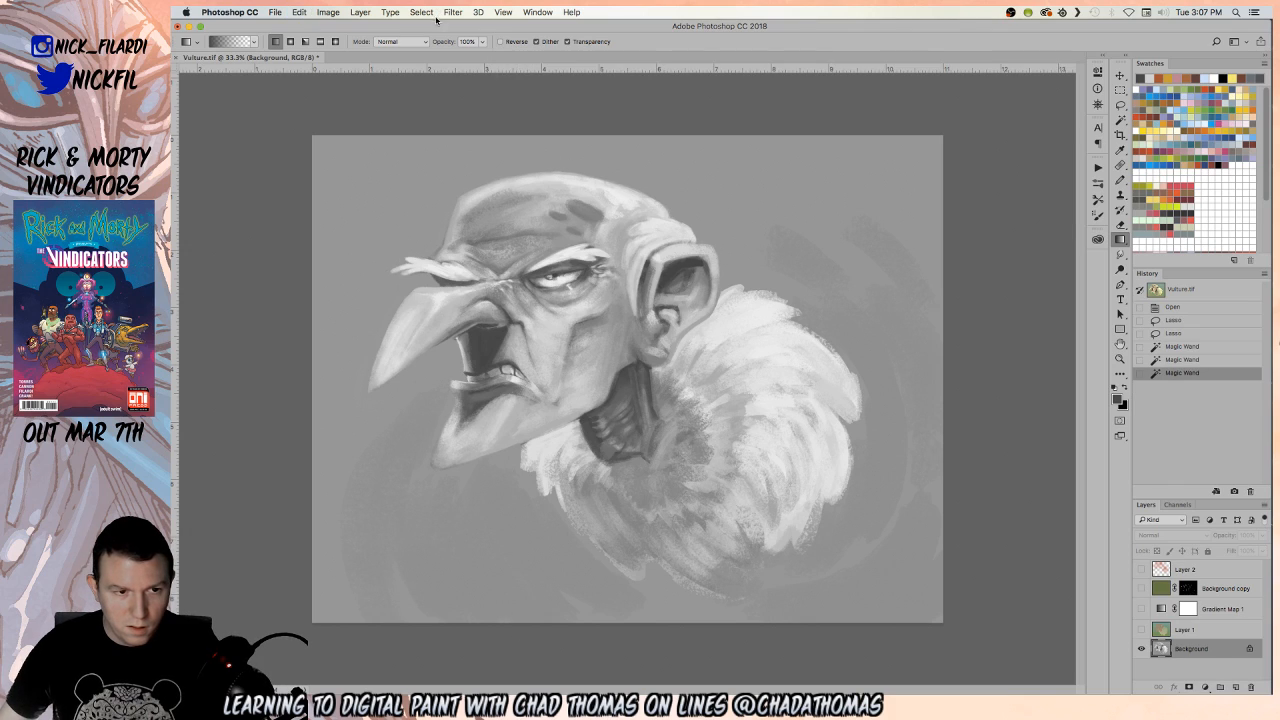
click(405, 41)
click(405, 94)
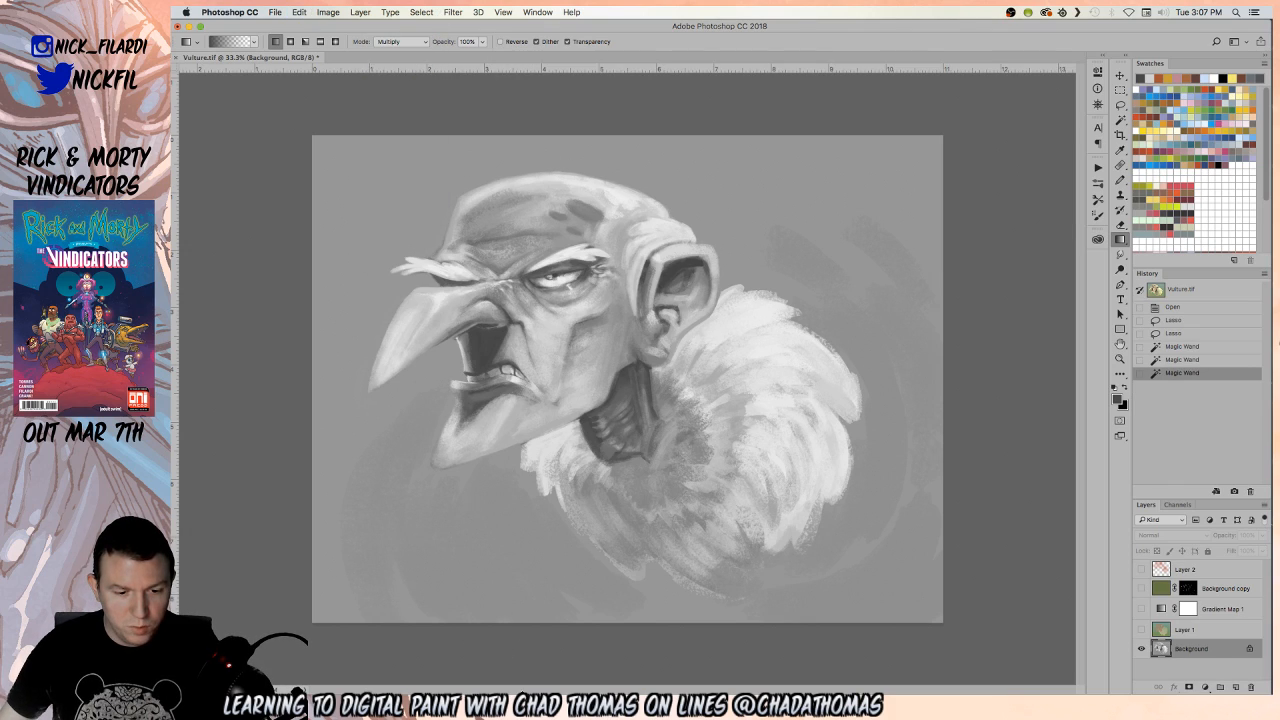
drag(524, 657, 527, 208)
drag(538, 653, 538, 358)
key(super+z)
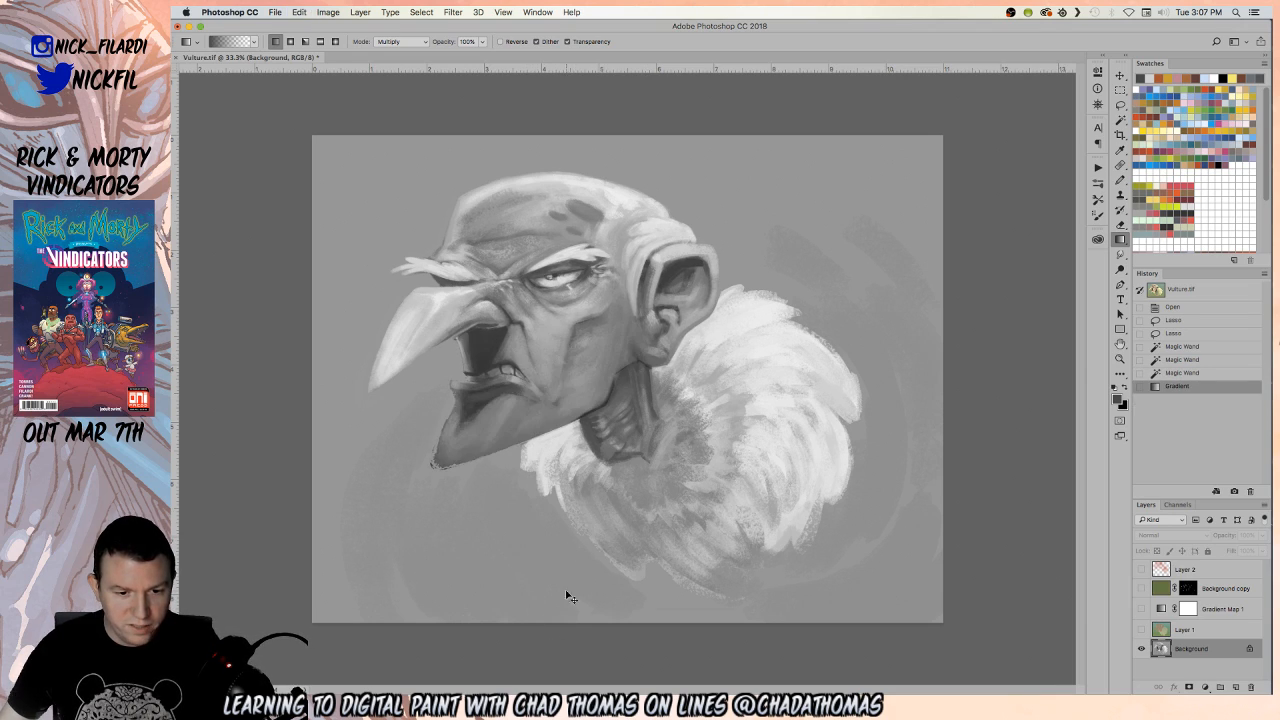
Examine the darkened jaw and face up close with the head deselected, and restore the selection
key(super+d)
key(z)
click(531, 446)
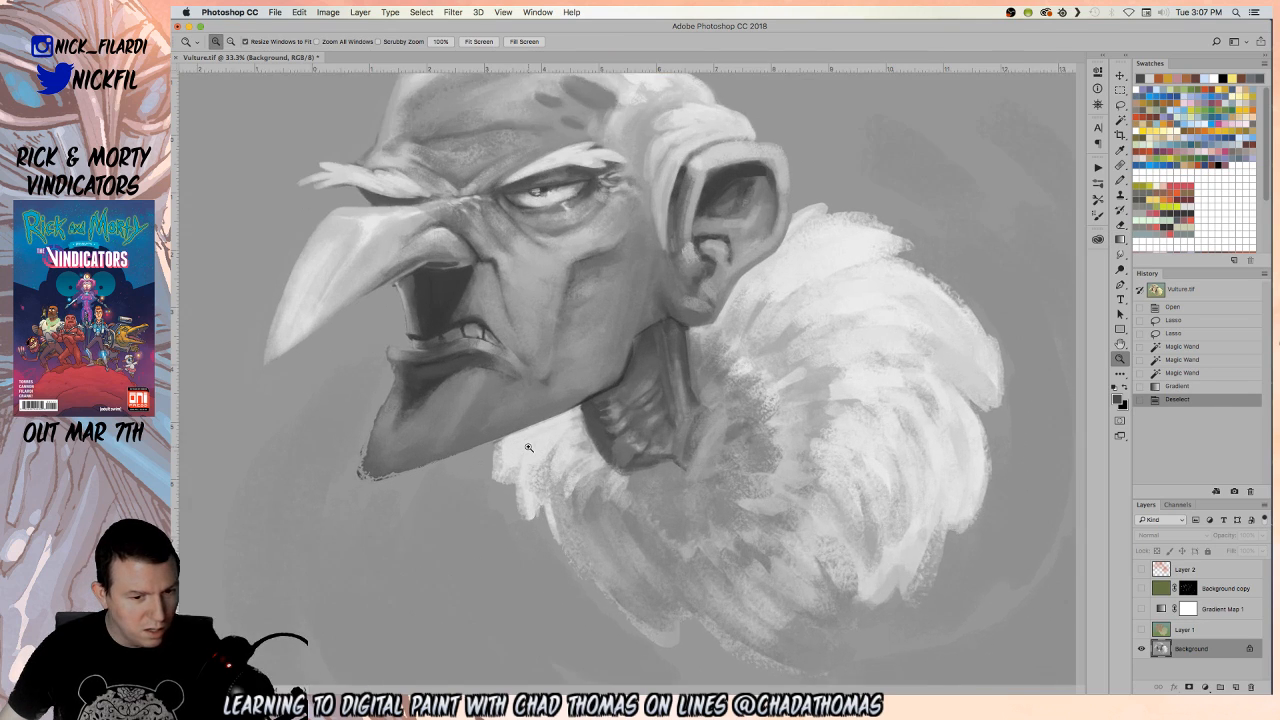
drag(404, 467, 420, 509)
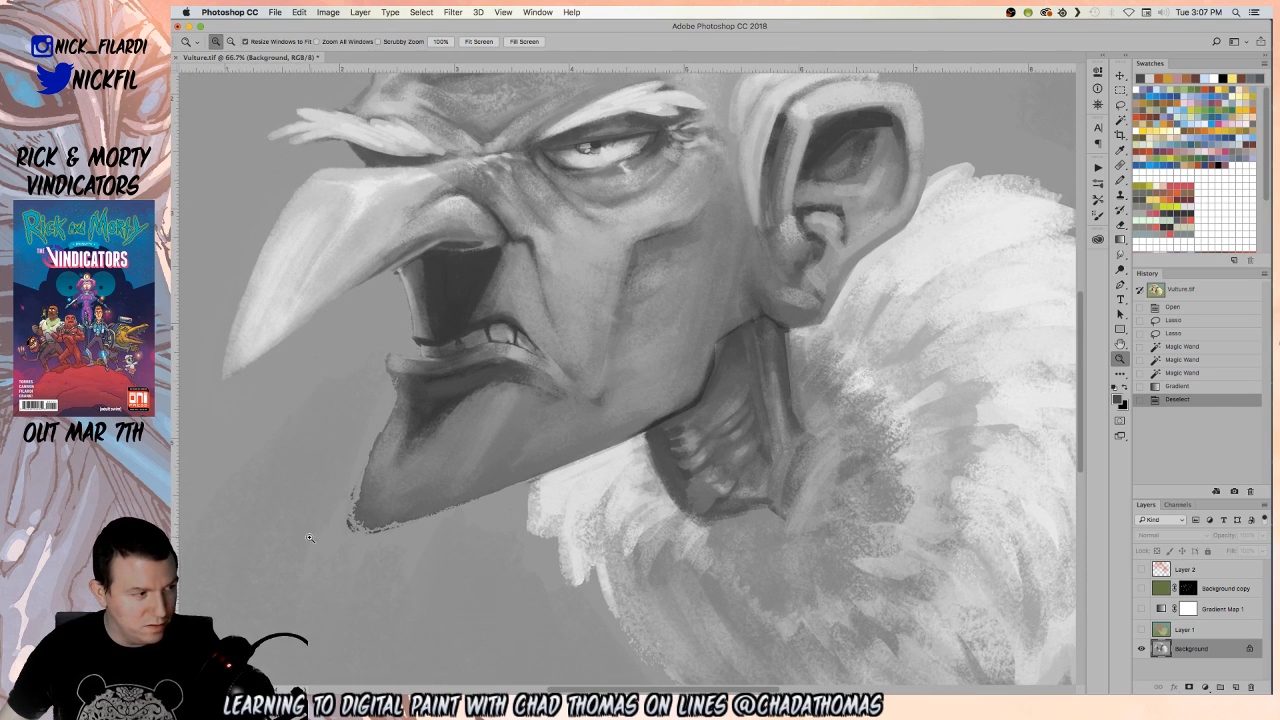
drag(630, 402, 637, 501)
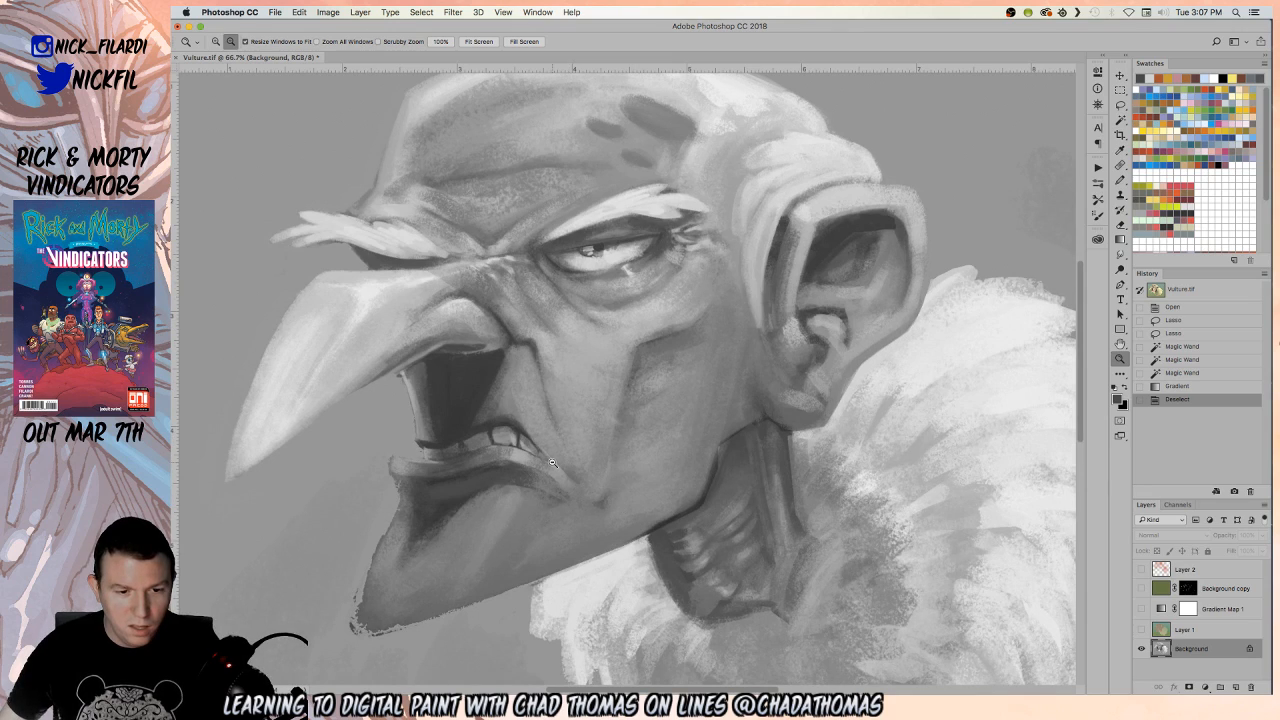
alt+click(553, 472)
click(528, 422)
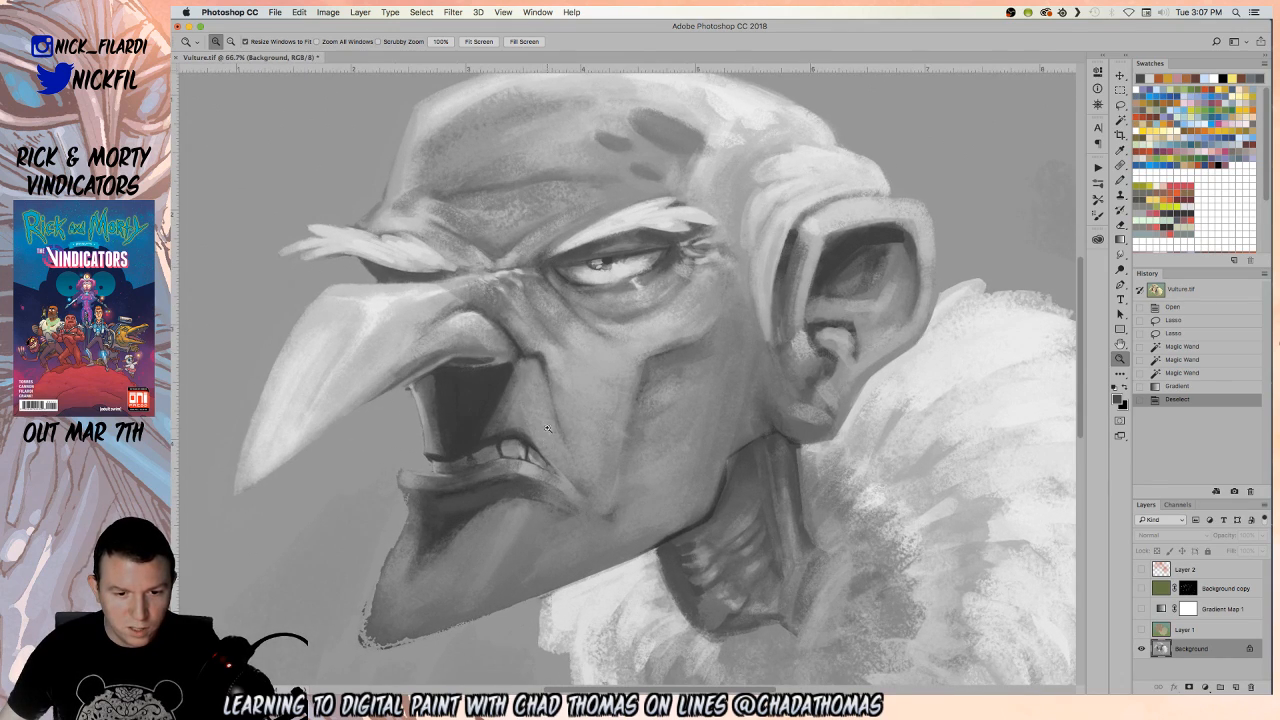
alt+click(530, 424)
key(super+z)
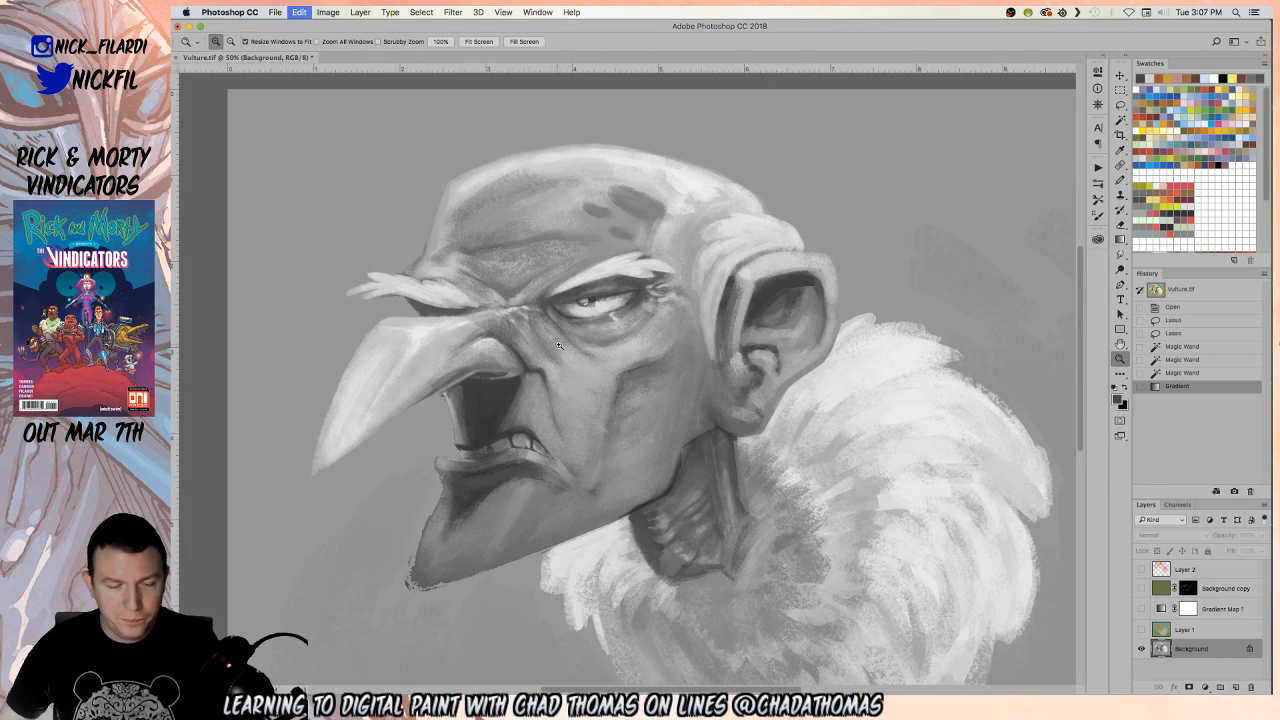
Change the Gradient tool to a near-white foreground colour and Screen mode, undoing the trial Multiply gradient over the forehead
alt+click(620, 262)
key(g)
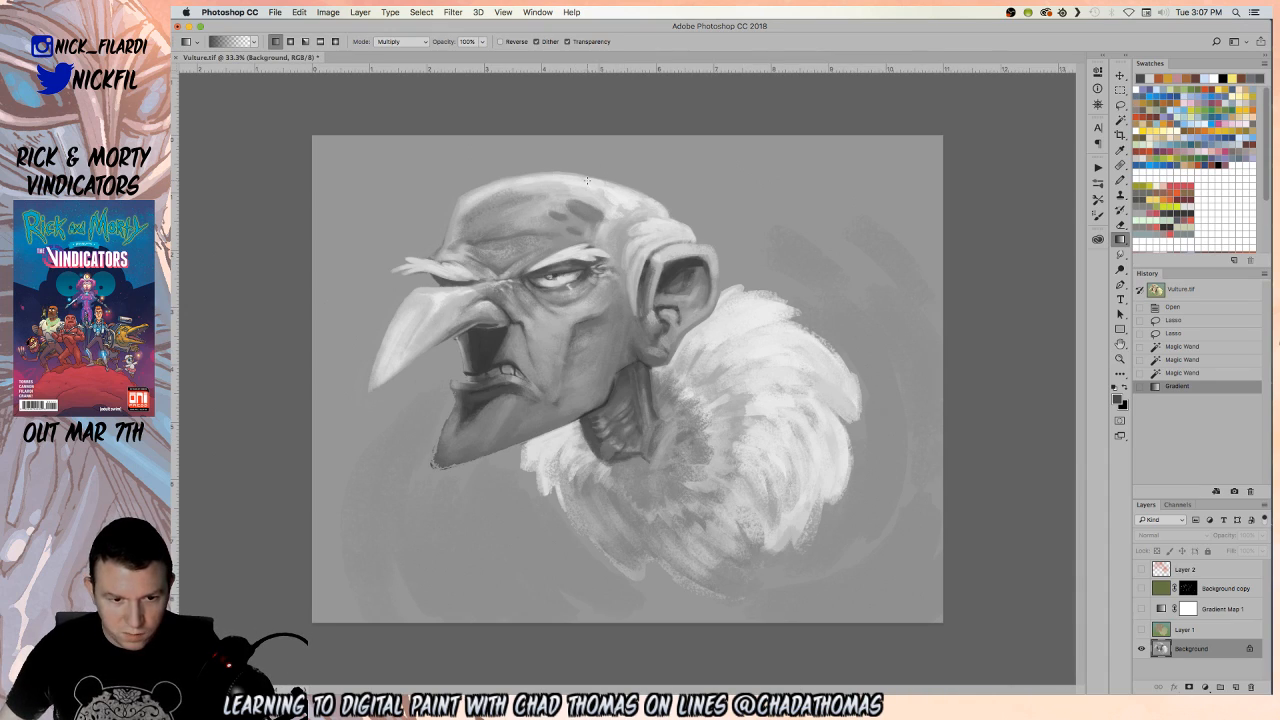
key(x)
drag(557, 147, 558, 272)
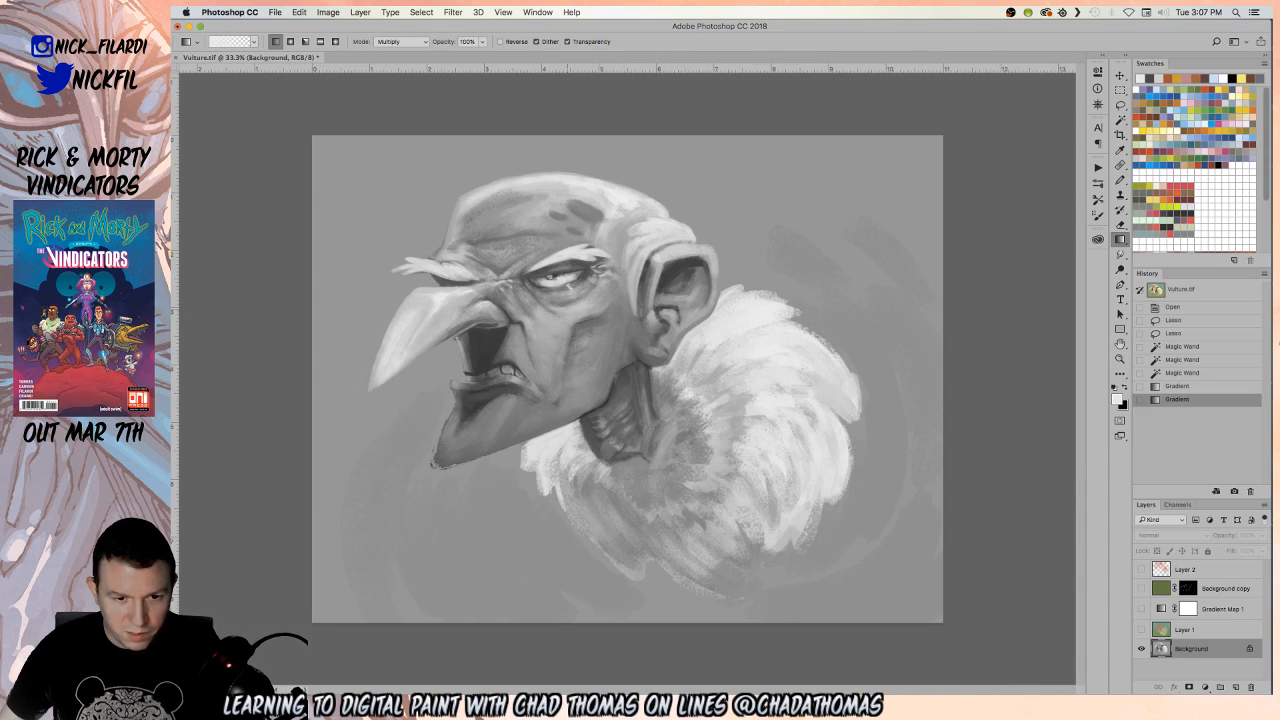
key(super+z)
click(400, 41)
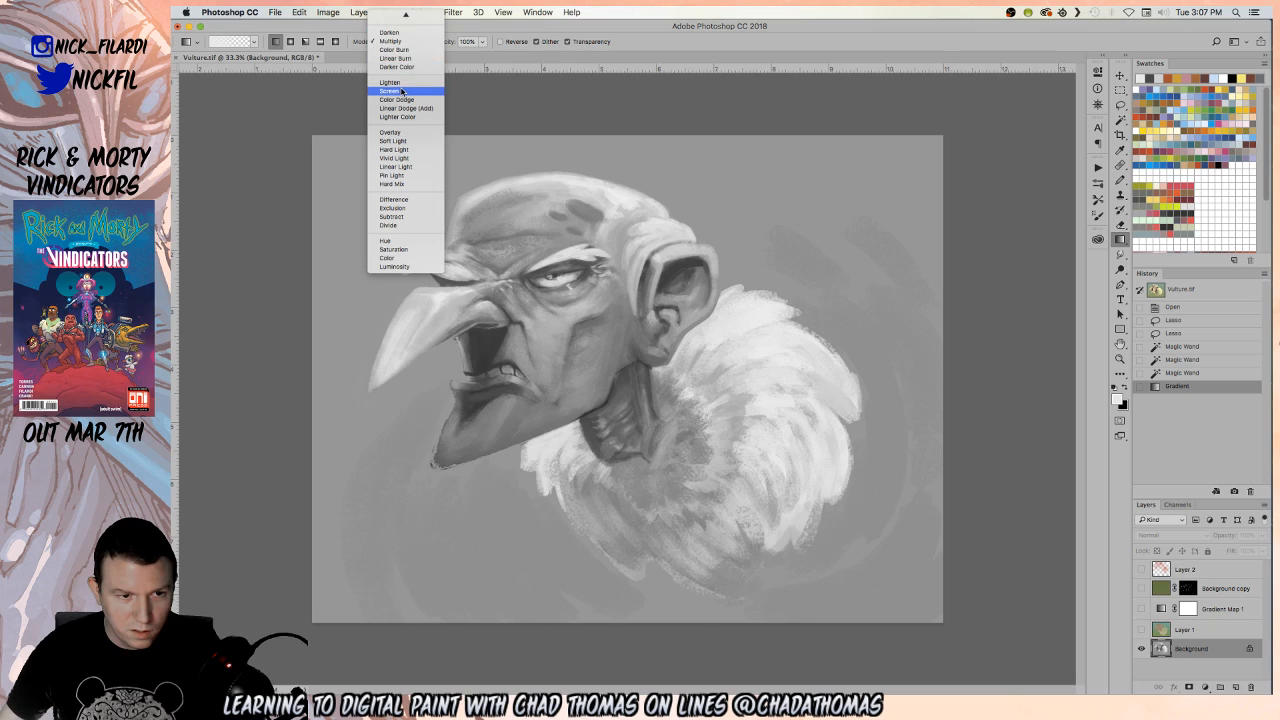
click(395, 91)
Deselect the head and add a light radial Screen gradient from the canvas's upper edge down over the head
drag(559, 232, 572, 340)
key(super+z)
key(super+d)
drag(575, 132, 567, 364)
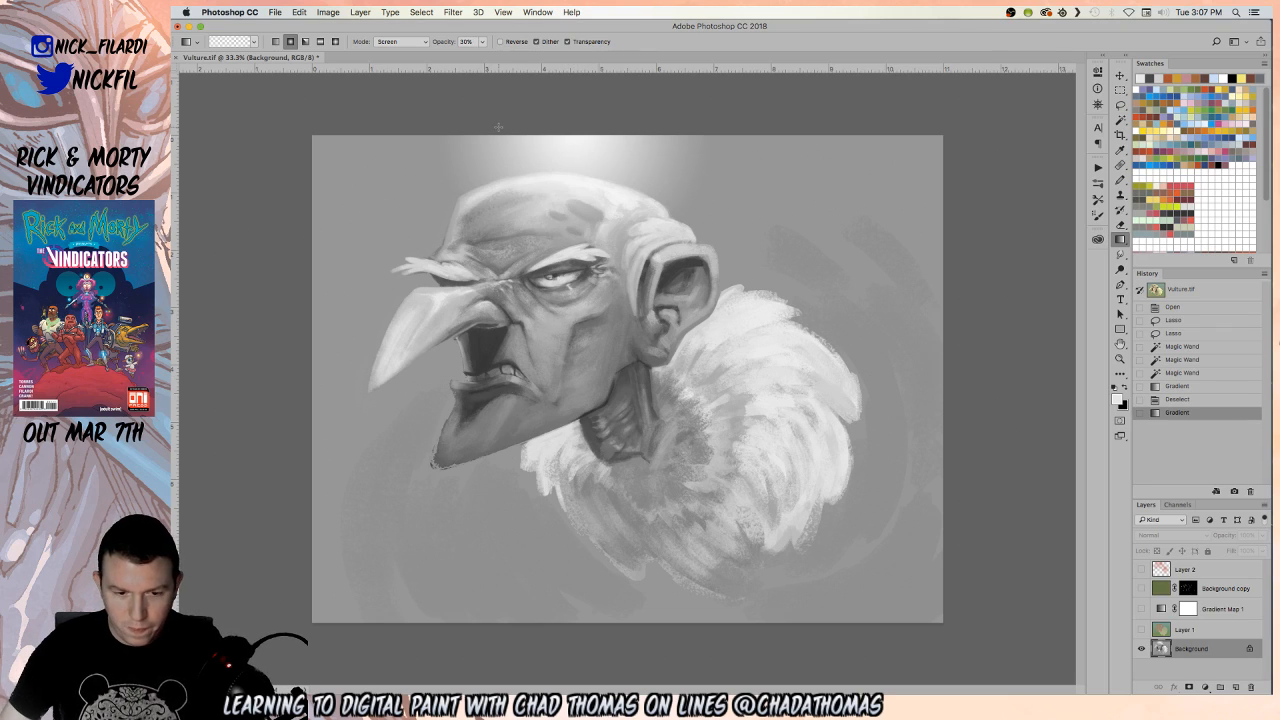
Add more light radial gradients across the background above the head, and try one below the feather collar
drag(342, 96, 520, 366)
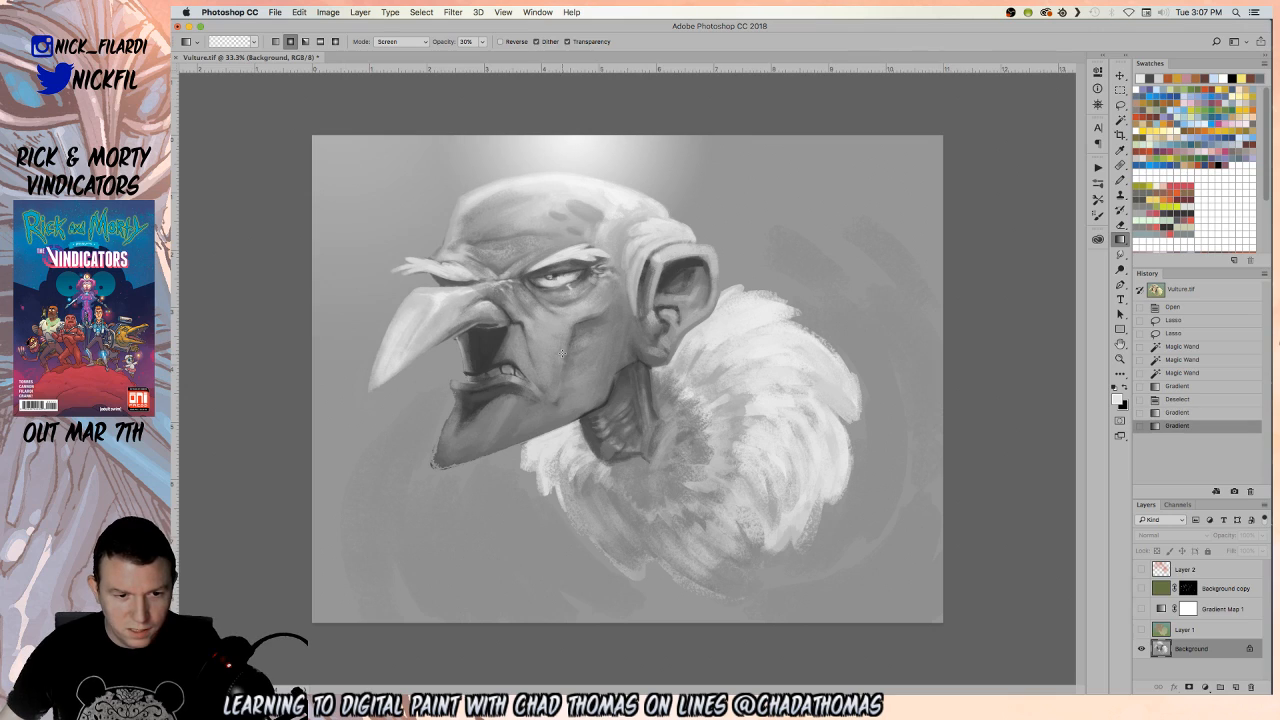
drag(627, 102, 627, 288)
drag(810, 124, 728, 268)
drag(681, 614, 690, 476)
drag(707, 546, 716, 658)
key(super+z)
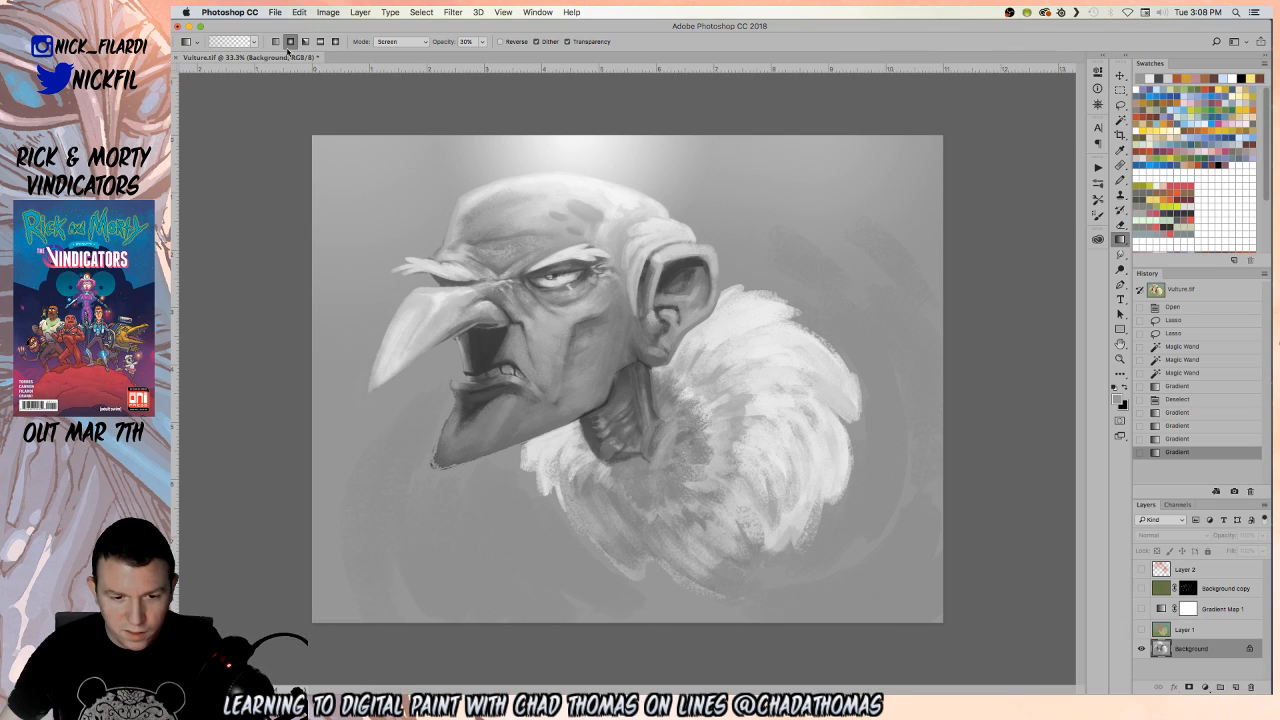
Set the gradient's blend mode back to Normal and switch to the Brush tool with its preset brushes shown
click(400, 41)
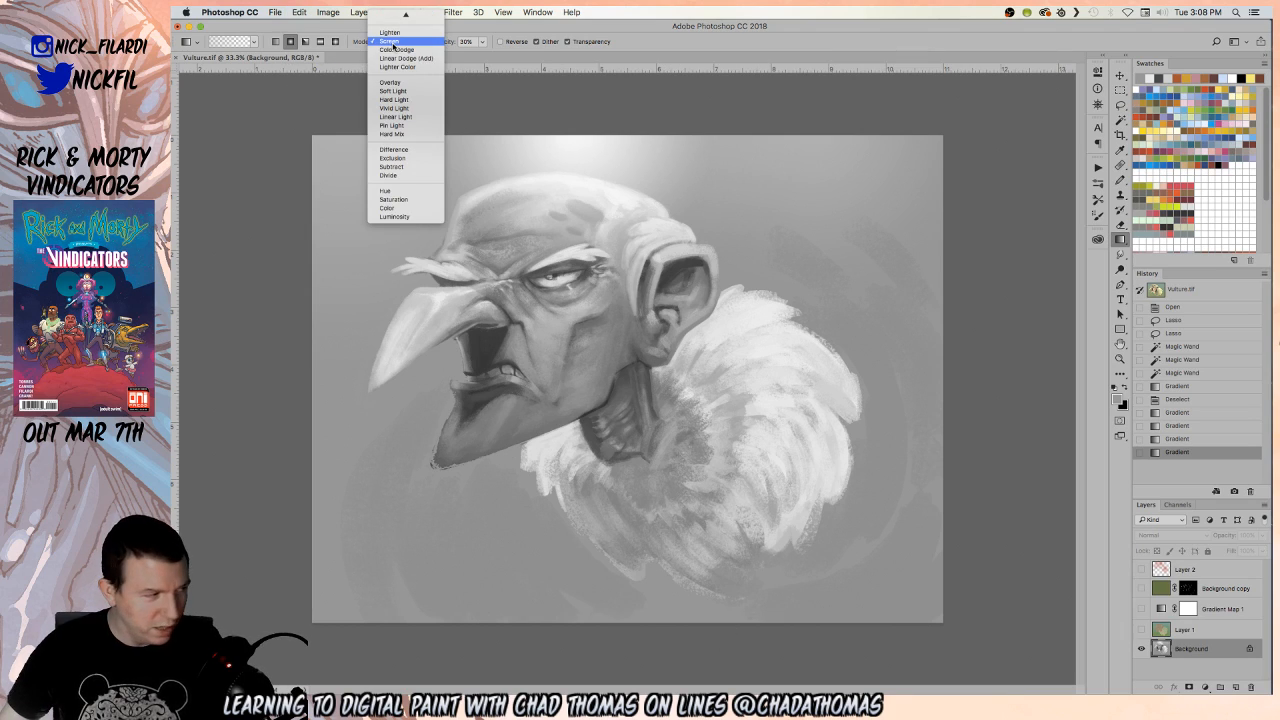
click(400, 15)
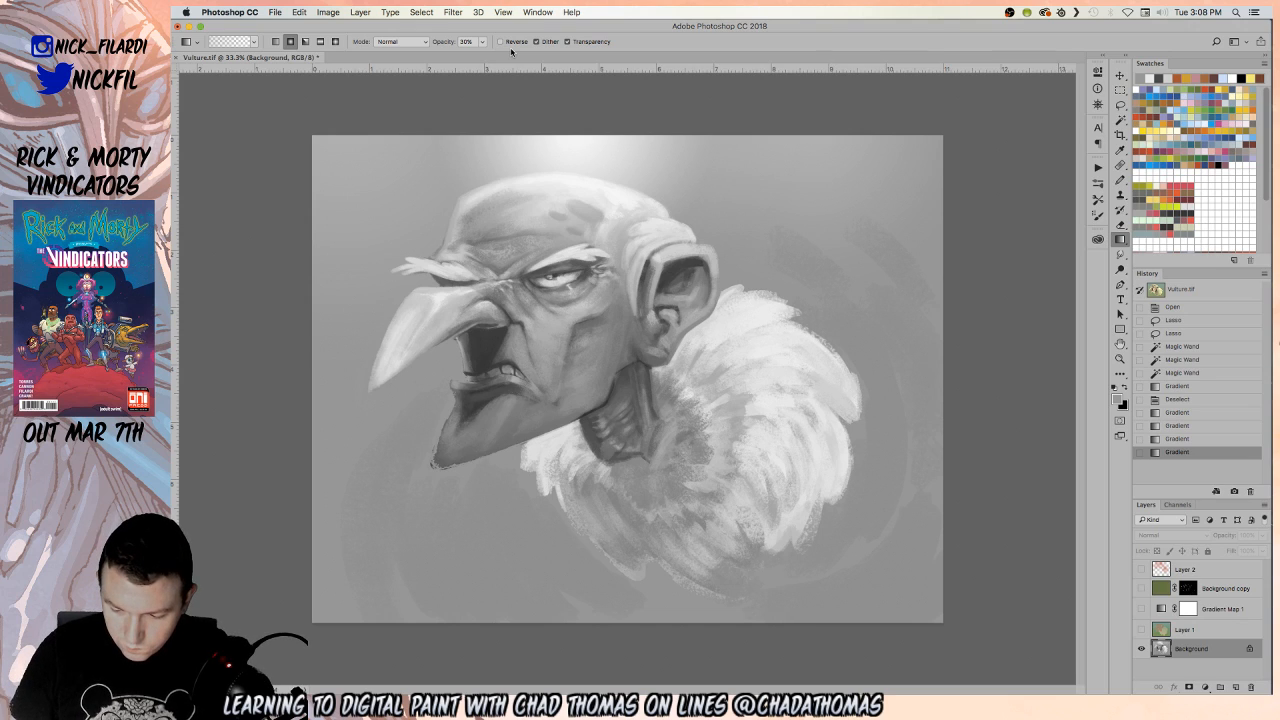
key(b)
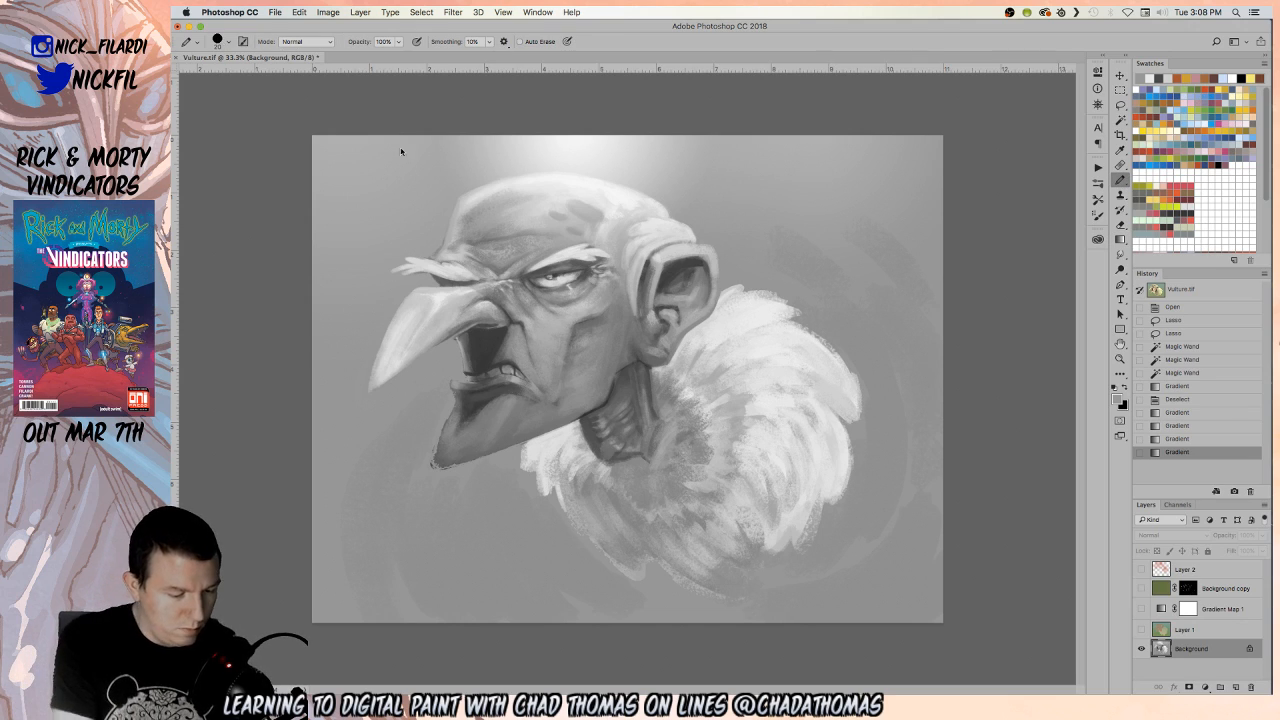
click(218, 40)
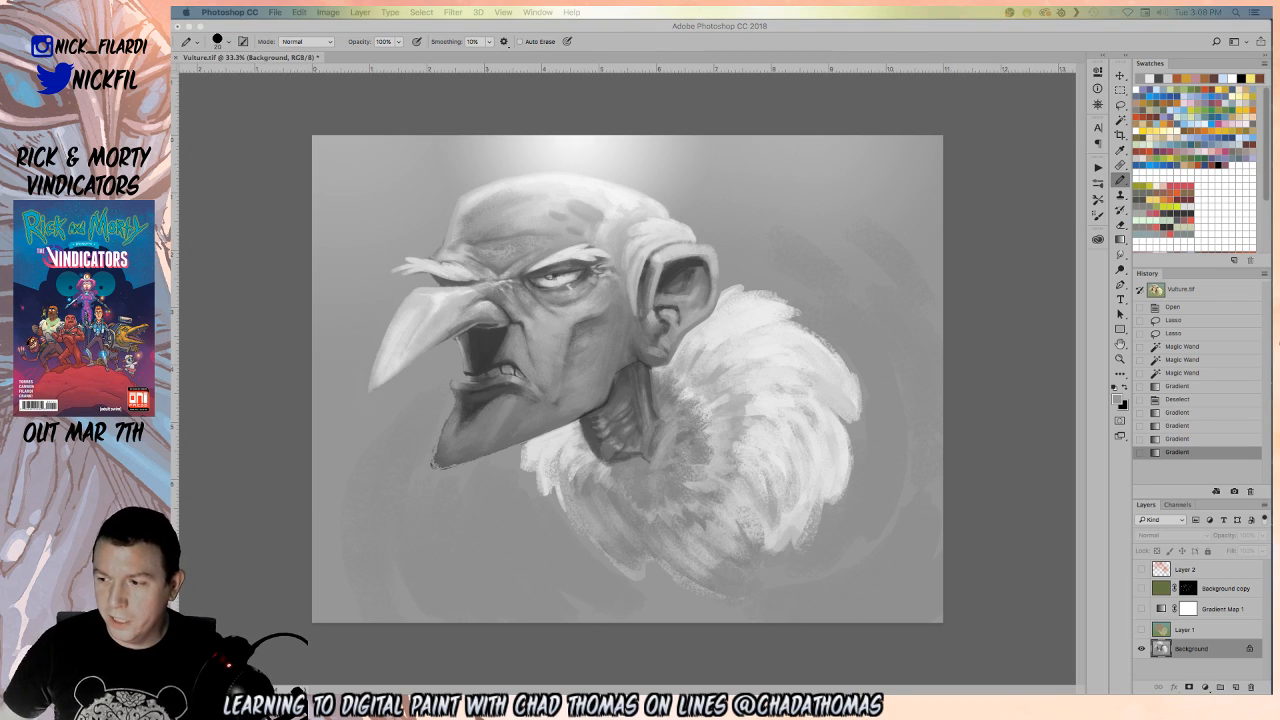
click(217, 39)
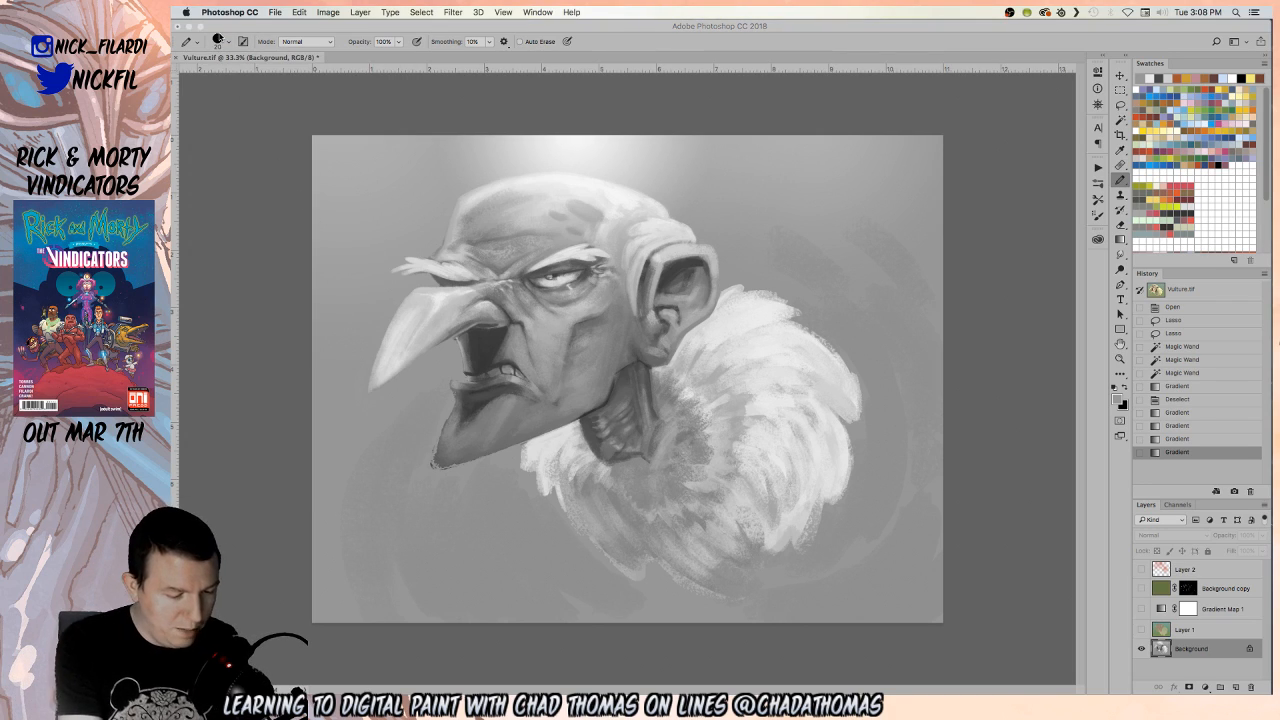
click(218, 40)
click(220, 40)
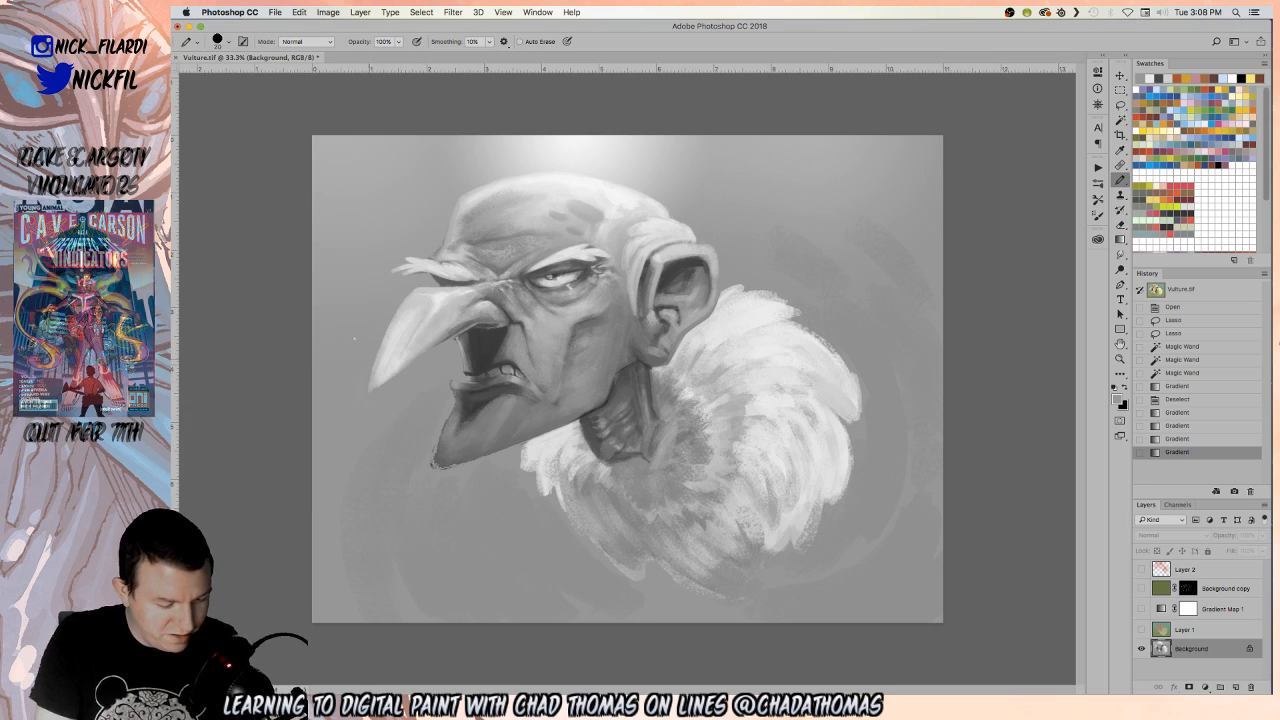
click(224, 41)
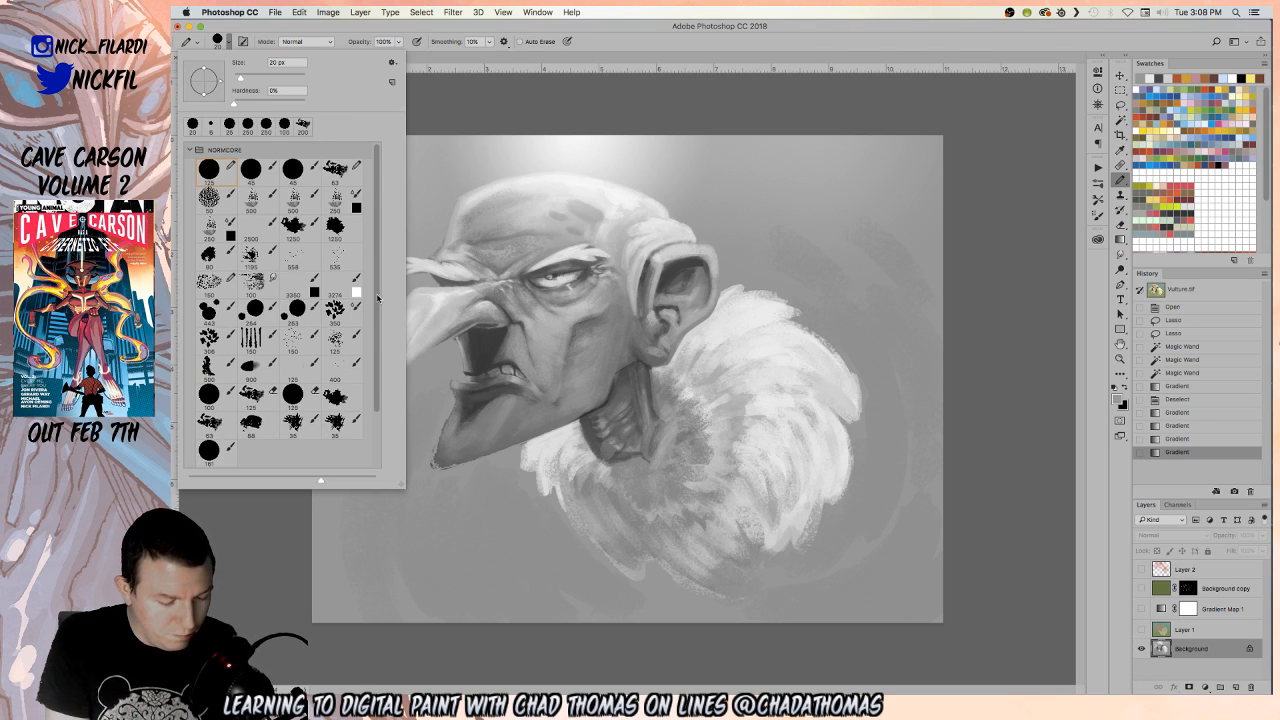
scroll(377, 186, down, 2)
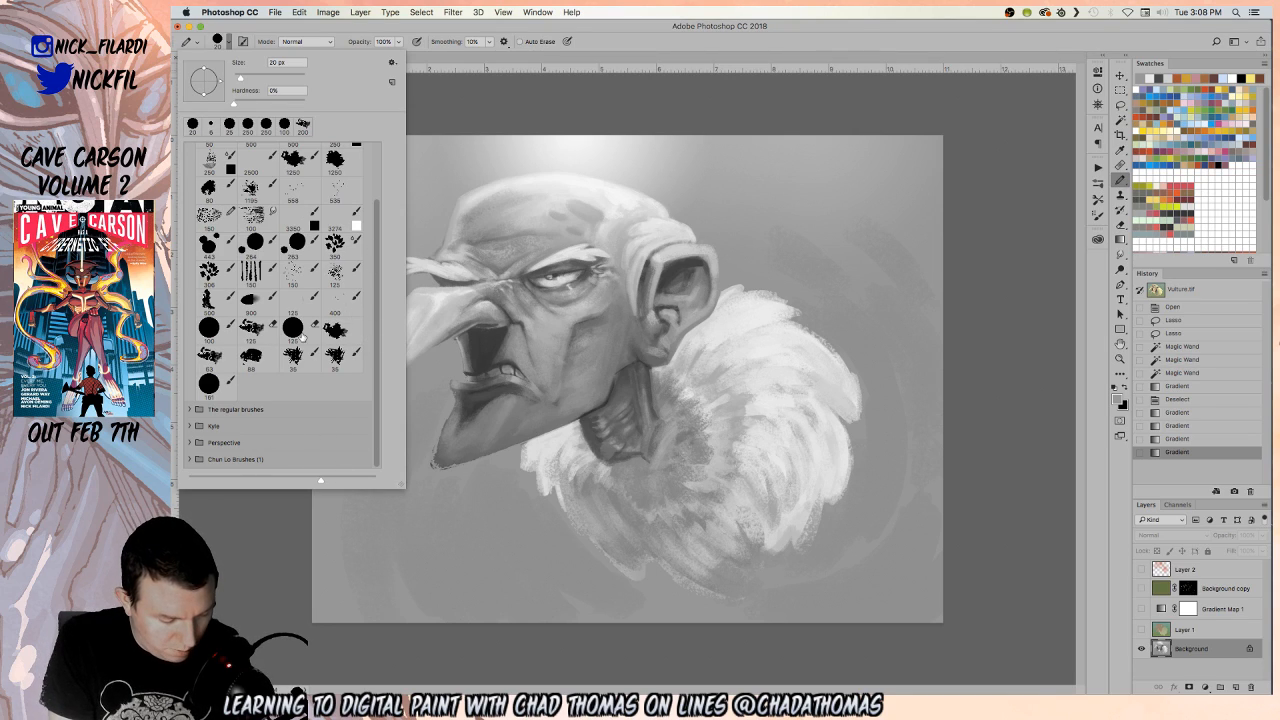
key(shift+b)
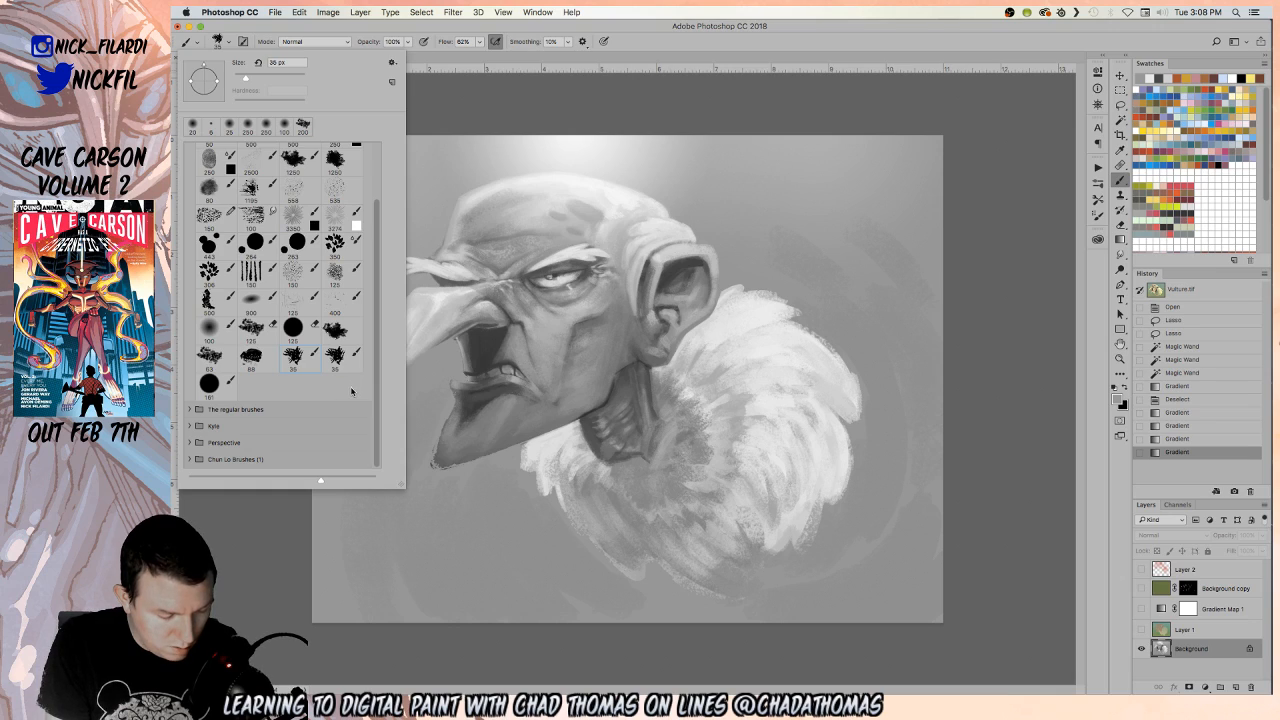
Choose the 73 px textured brush from the Chun Lo Brushes set, undoing a test stroke below the jaw
click(187, 459)
drag(378, 273, 378, 464)
click(251, 253)
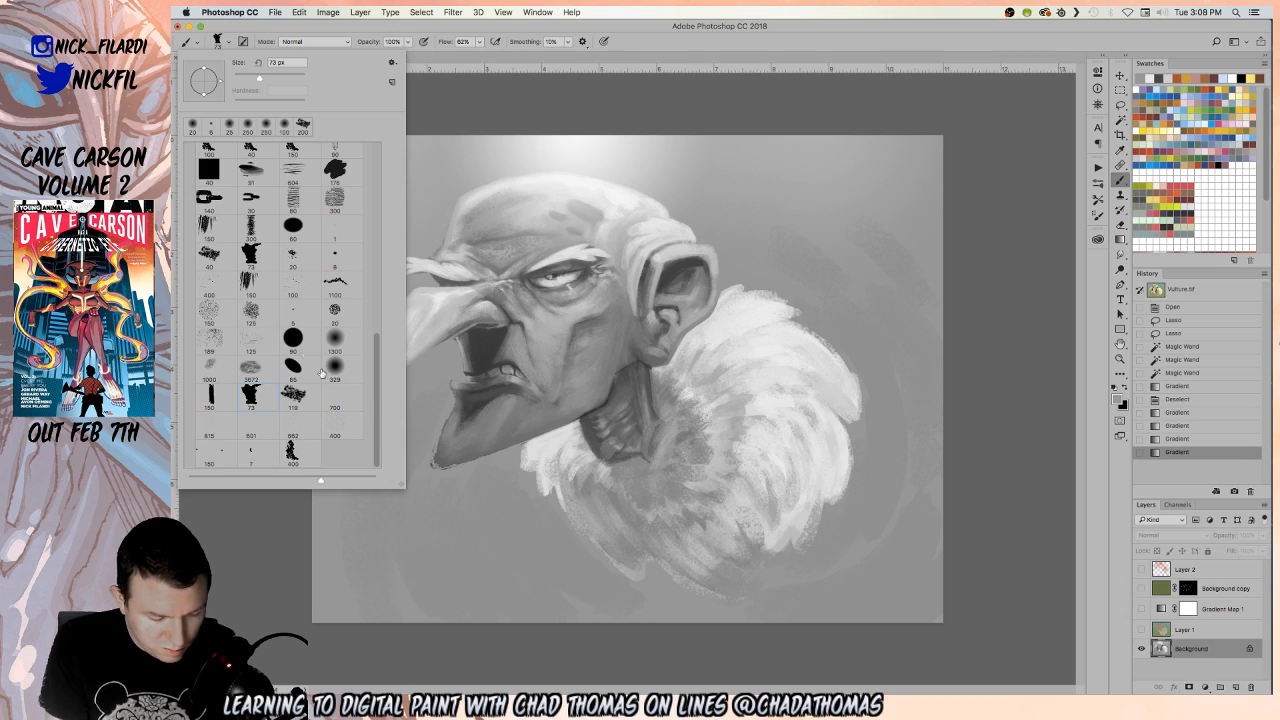
drag(482, 506, 522, 494)
key(super+z)
Paint over the rough chin tip and the lower jaw's edge with sampled greys, using a reduced brush size
key(])
key(])
key(])
key(])
key(])
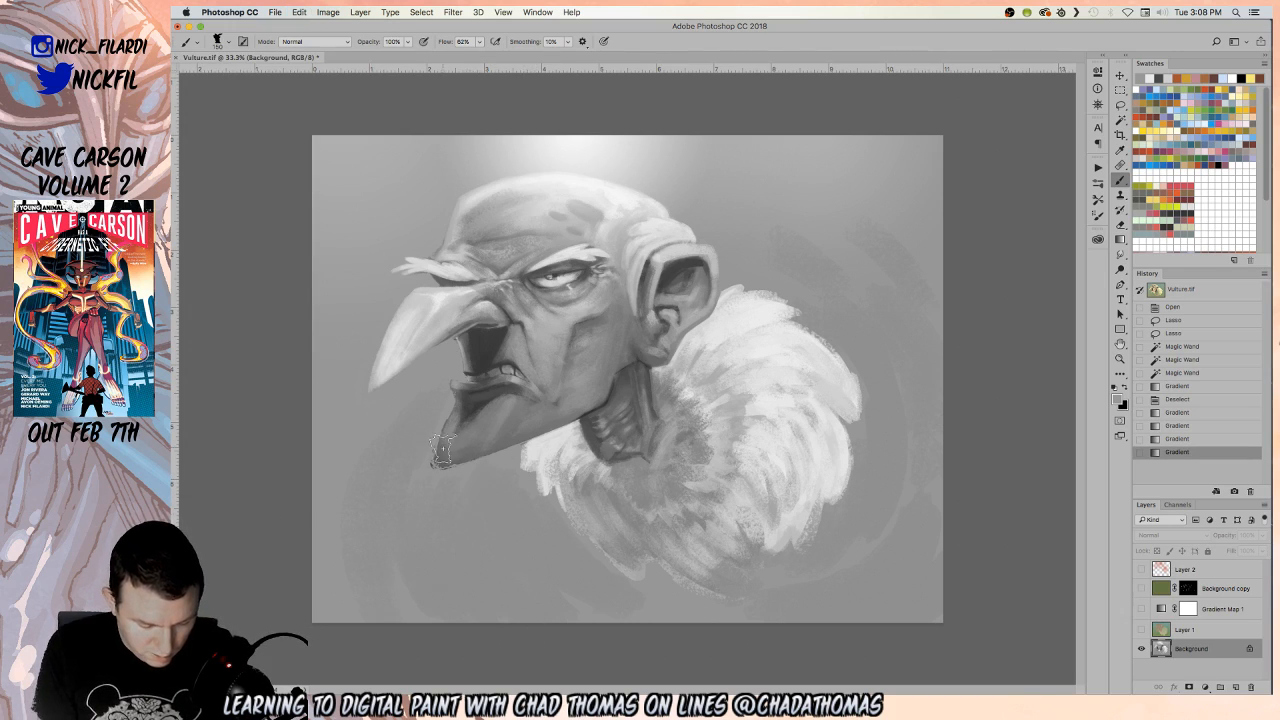
alt+click(435, 442)
key([)
key([)
key([)
key([)
key([)
key([)
key([)
key([)
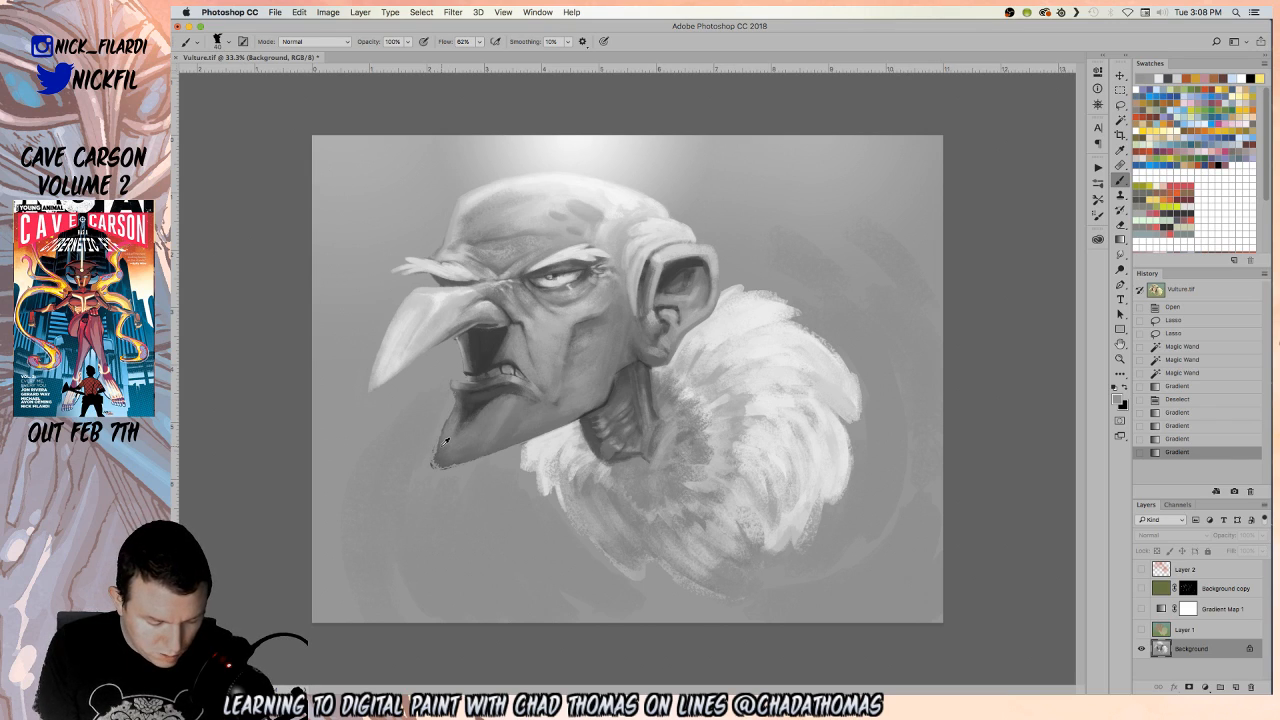
alt+click(438, 446)
drag(431, 460, 442, 455)
mouse_move(438, 462)
mouse_down()
mouse_move(463, 434)
mouse_move(435, 465)
mouse_move(484, 433)
mouse_move(436, 466)
mouse_move(510, 440)
mouse_move(435, 465)
mouse_move(451, 434)
mouse_move(433, 438)
mouse_move(441, 422)
mouse_move(456, 471)
mouse_up()
alt+click(436, 433)
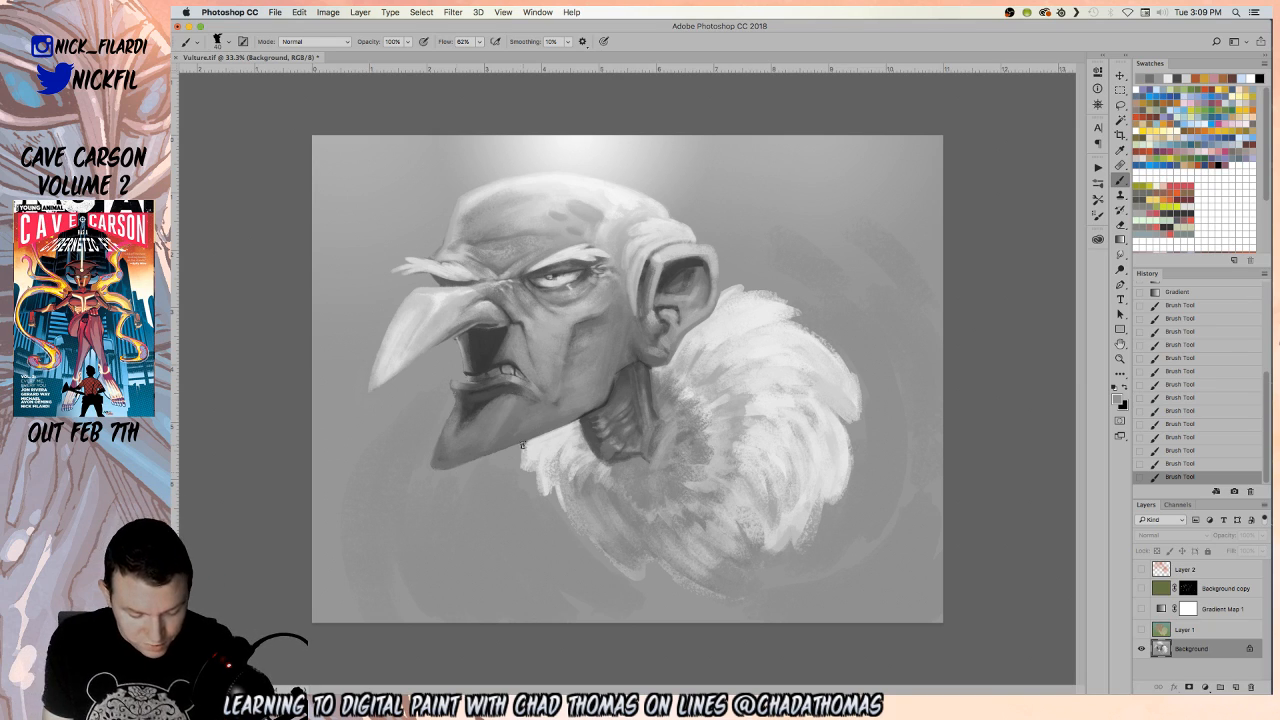
drag(440, 457, 436, 464)
mouse_move(464, 429)
mouse_down()
mouse_move(440, 462)
mouse_move(452, 461)
mouse_up()
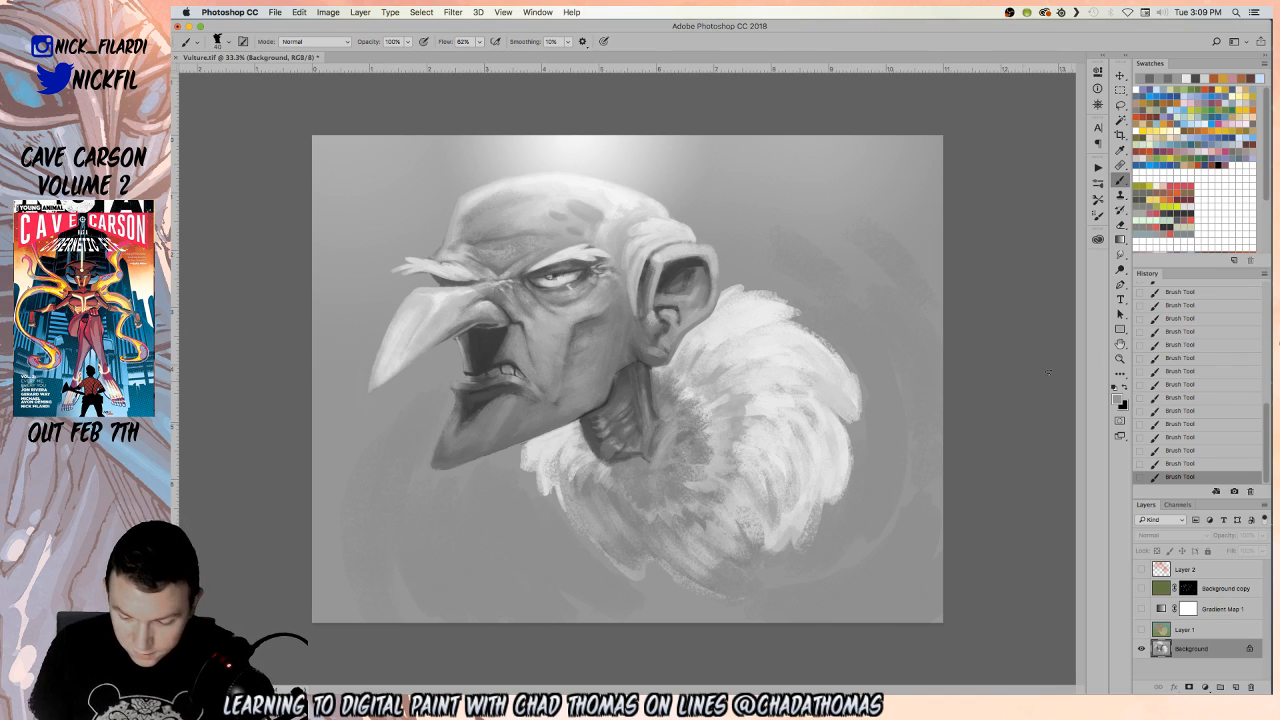
Paint a thin light edge beneath the far eyebrow and clean up the mouth's front edge with a smaller brush
key(z)
click(514, 343)
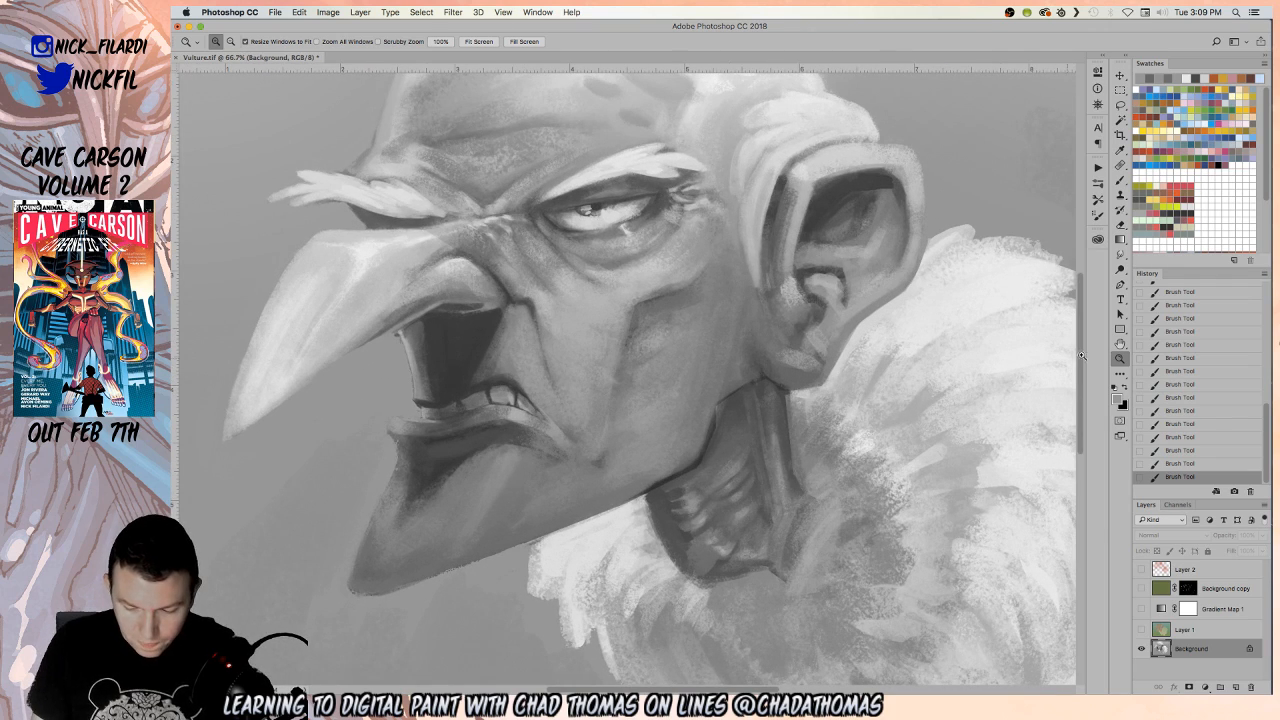
key(h)
drag(652, 413, 744, 533)
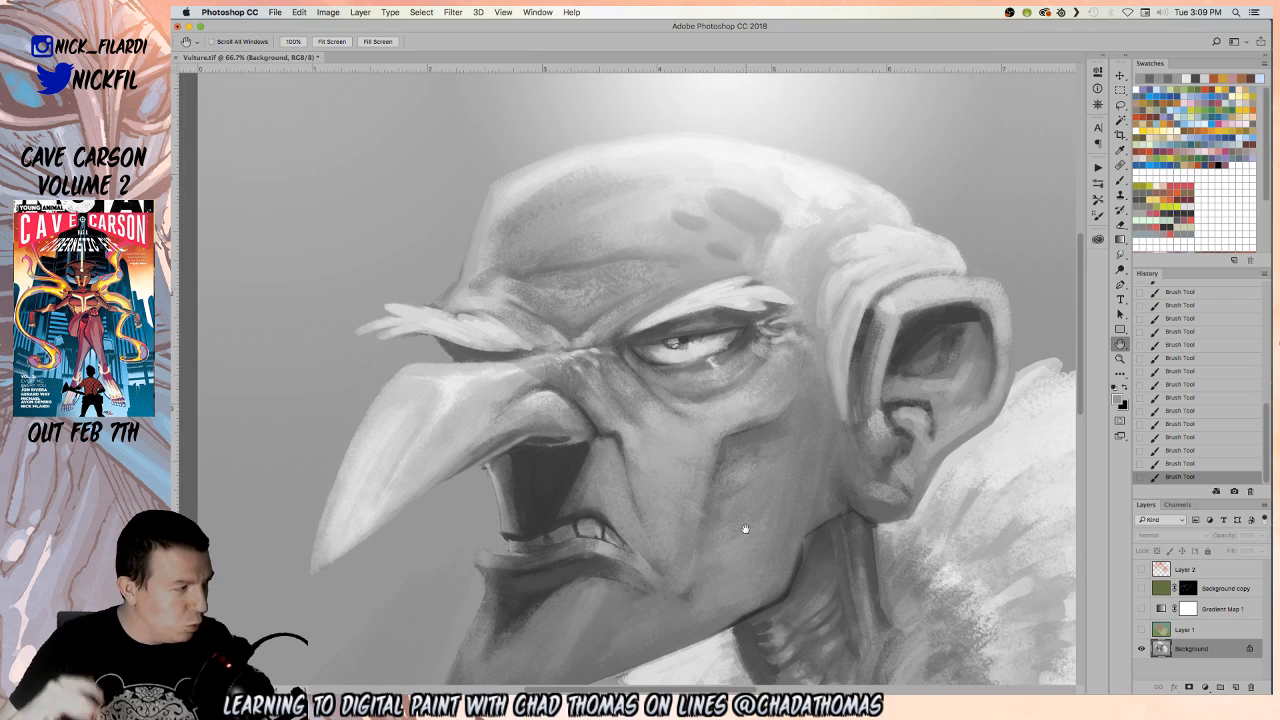
key(b)
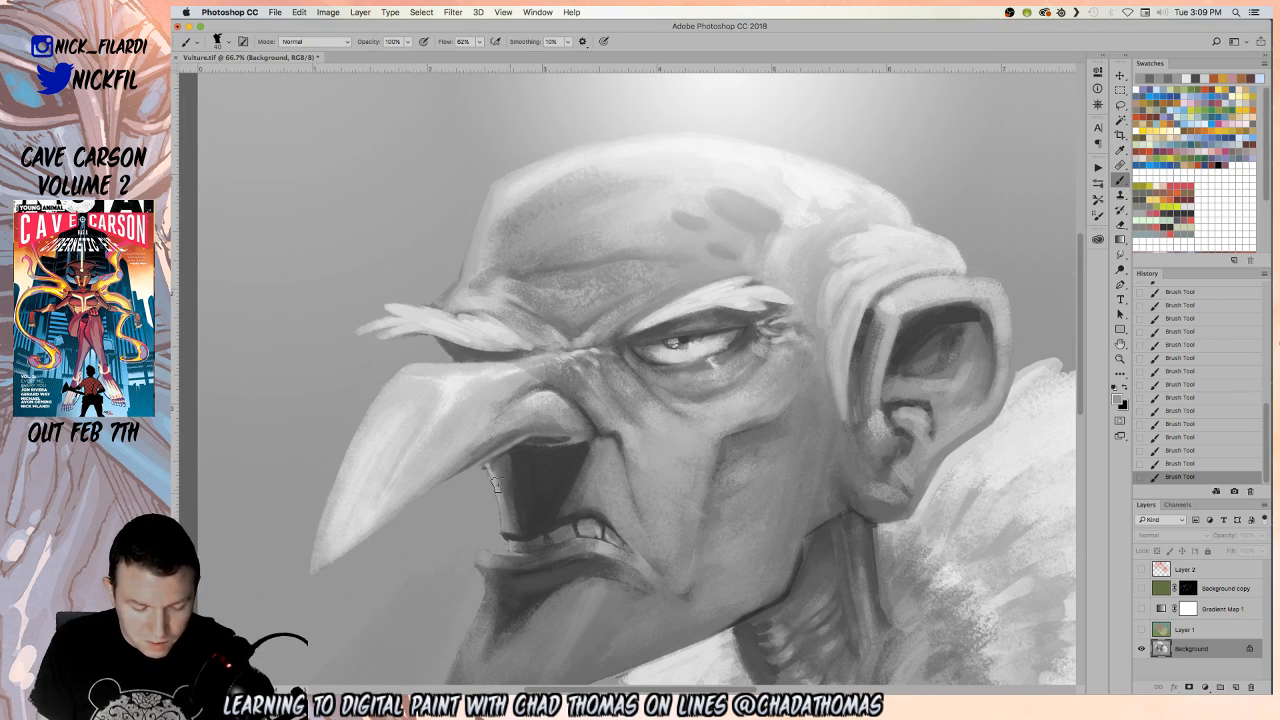
mouse_move(418, 272)
mouse_down()
mouse_move(437, 292)
mouse_move(446, 349)
mouse_up()
key(bracketleft)
key(bracketleft)
key(bracketleft)
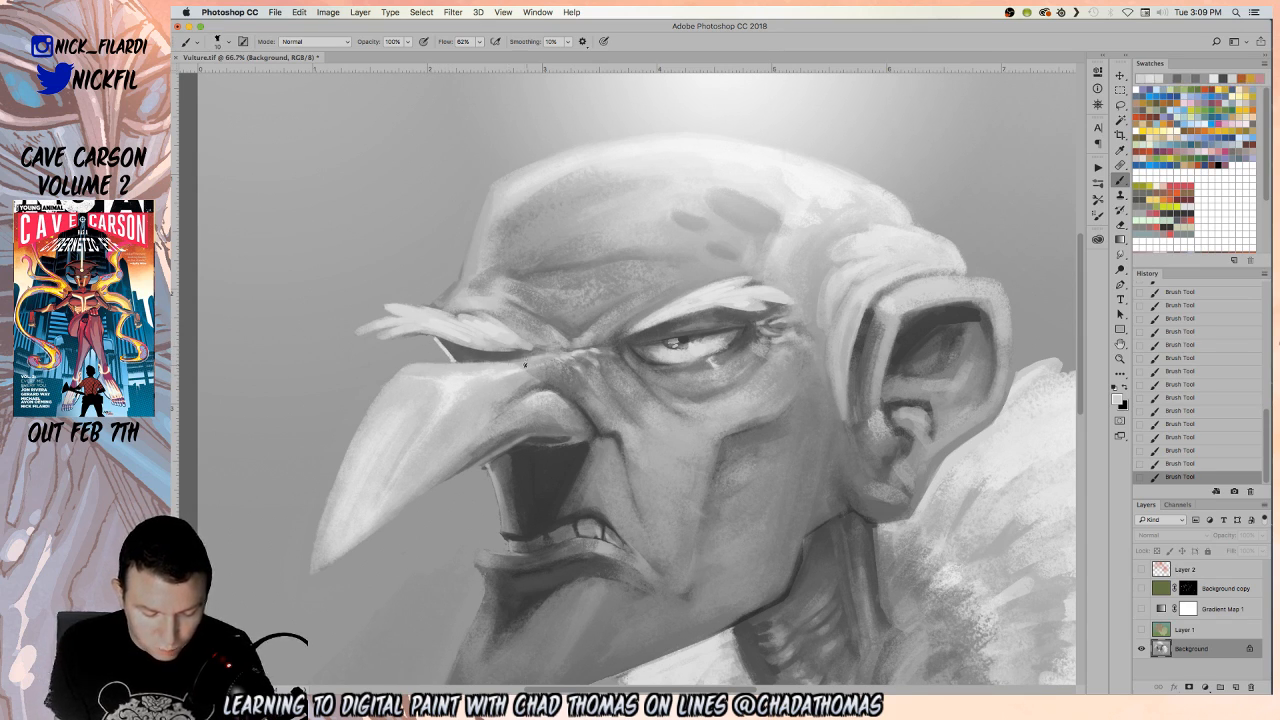
key(bracketright)
key(bracketright)
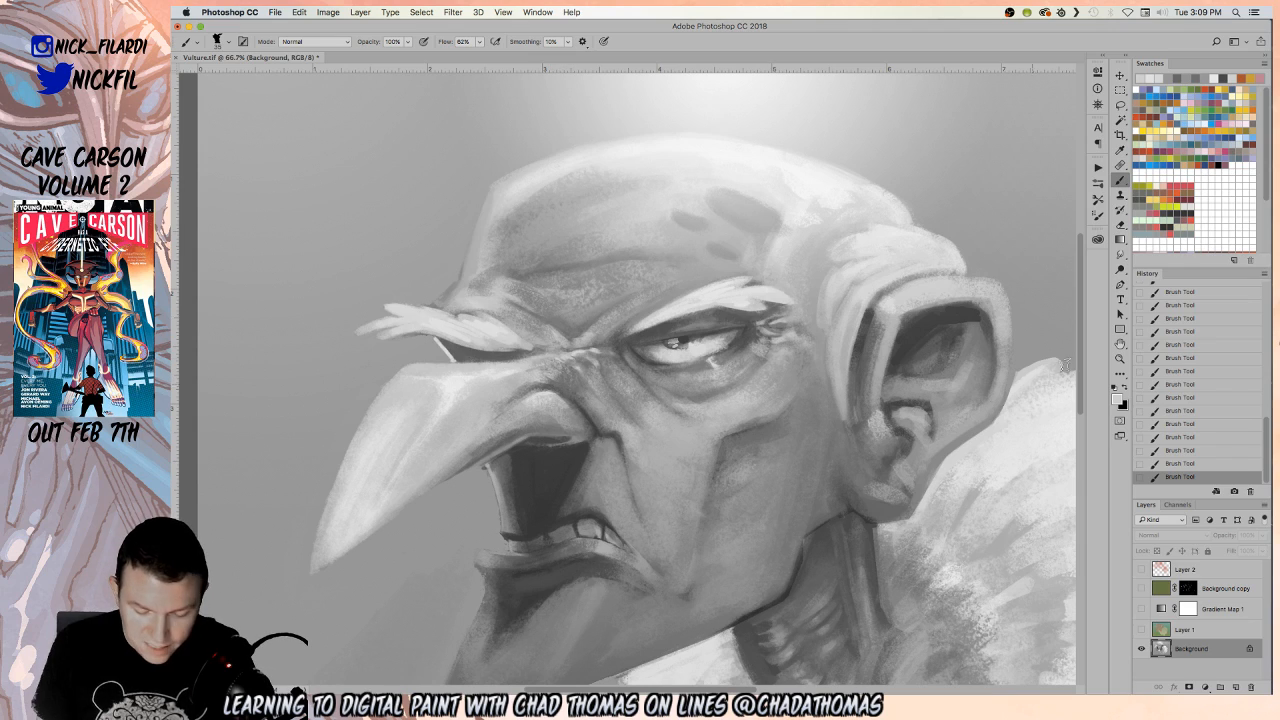
Touch up the front contour of the forehead and brow with greys sampled from the neighbouring areas
click(1120, 358)
alt+click(660, 438)
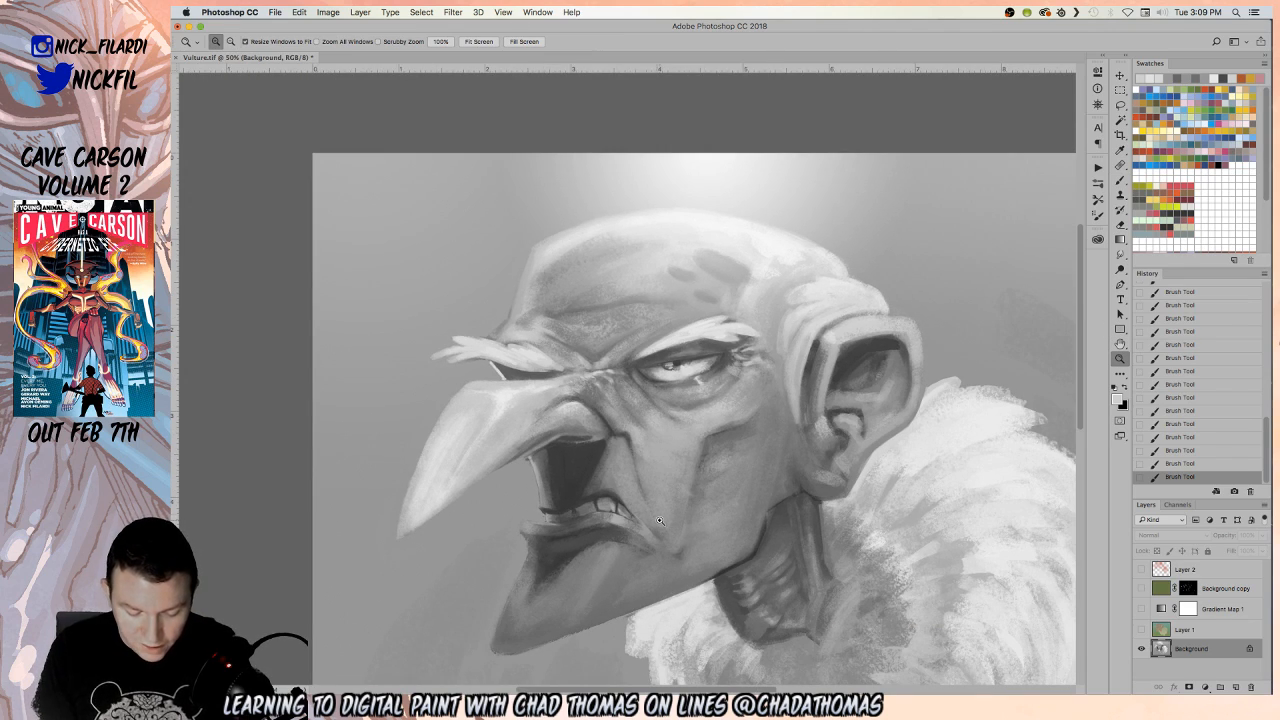
click(1120, 180)
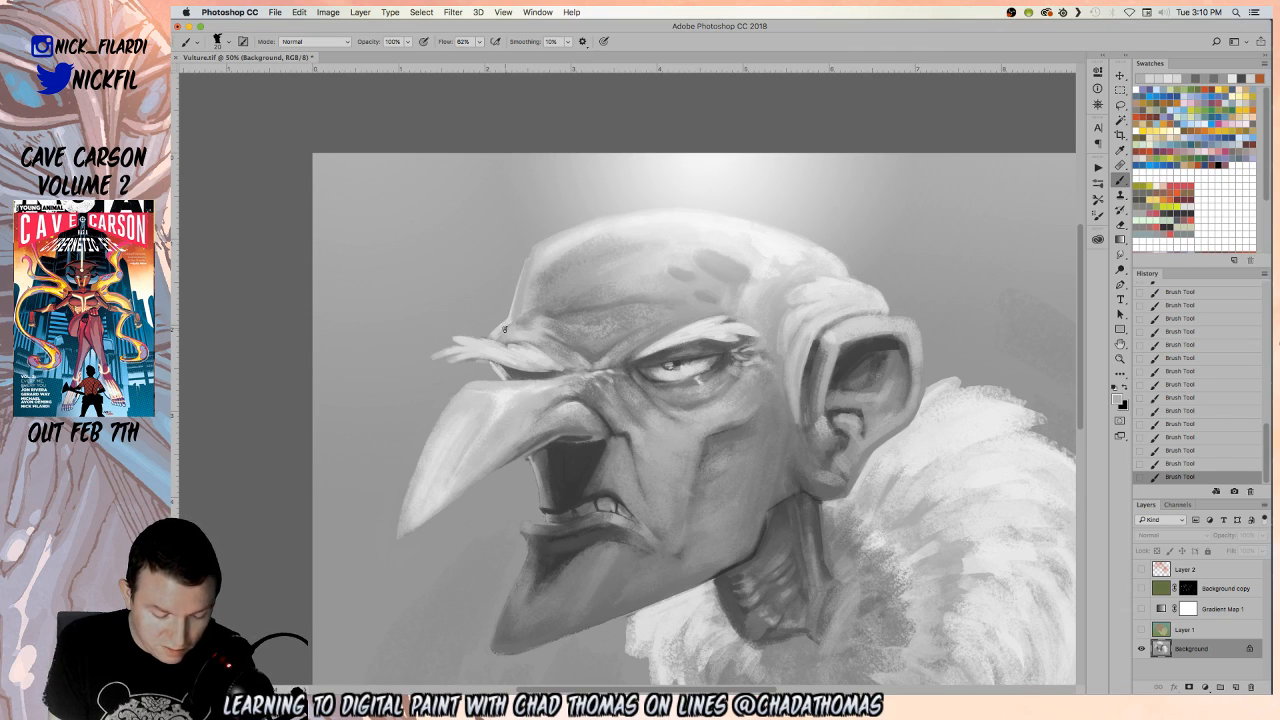
alt+click(508, 318)
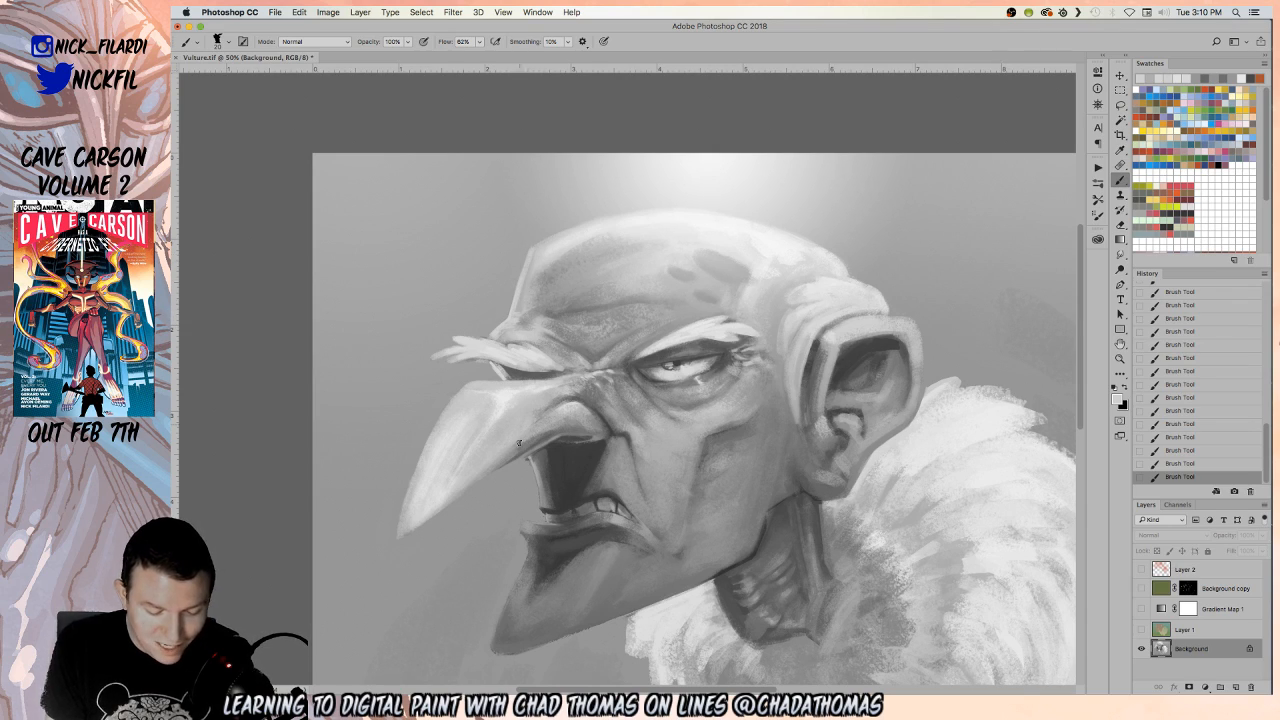
alt+click(529, 289)
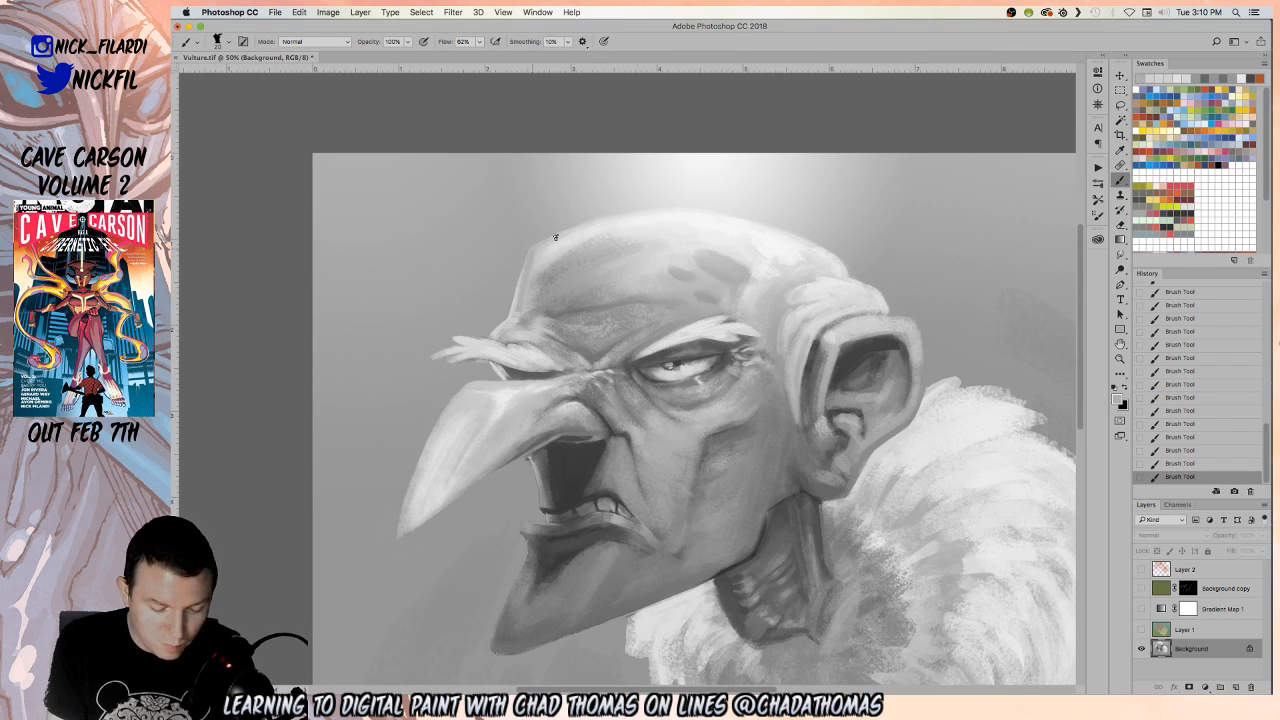
Paint a thin light rim along the front edge of the lower jaw, between the chin tip and the lip
click(1120, 361)
alt+click(897, 372)
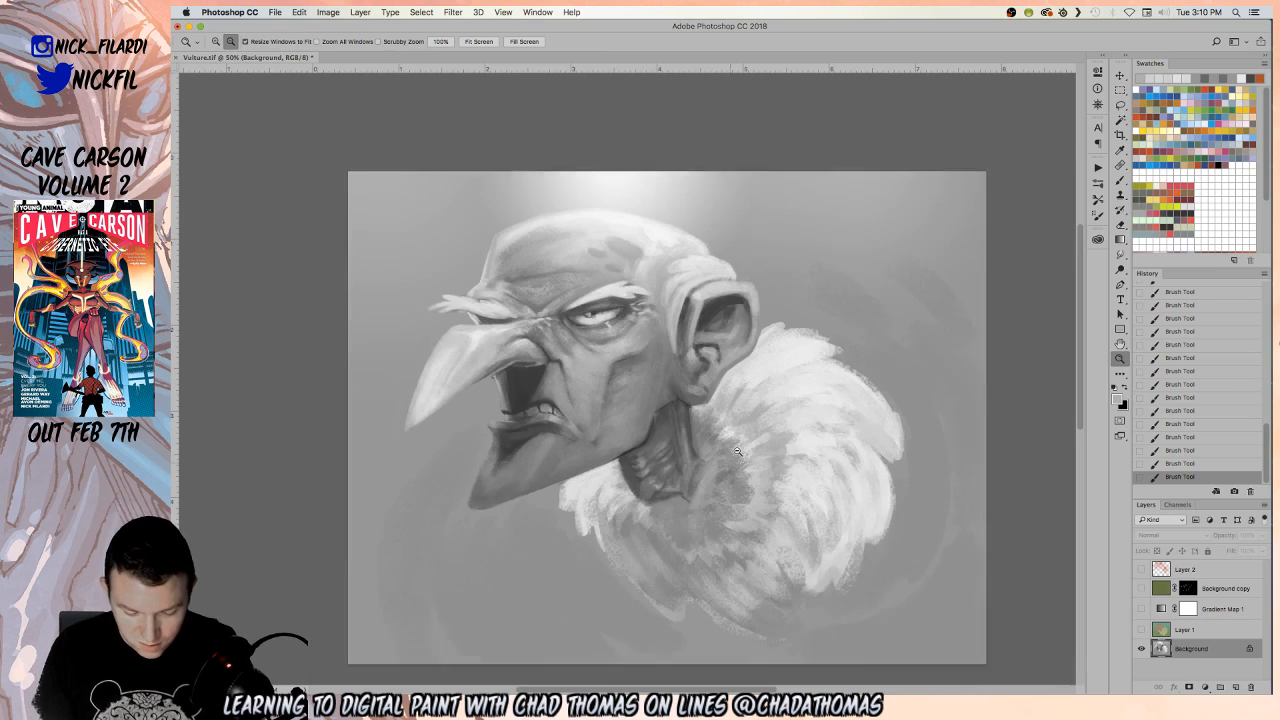
click(1120, 180)
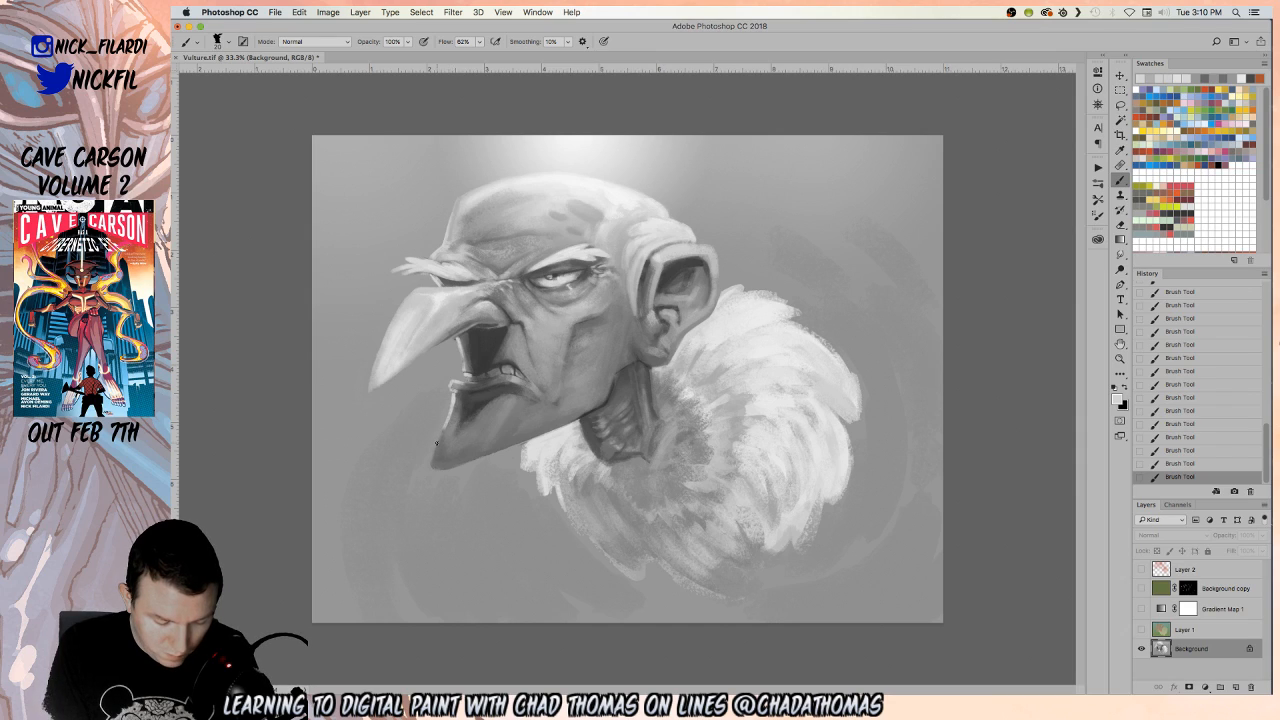
drag(431, 465, 467, 399)
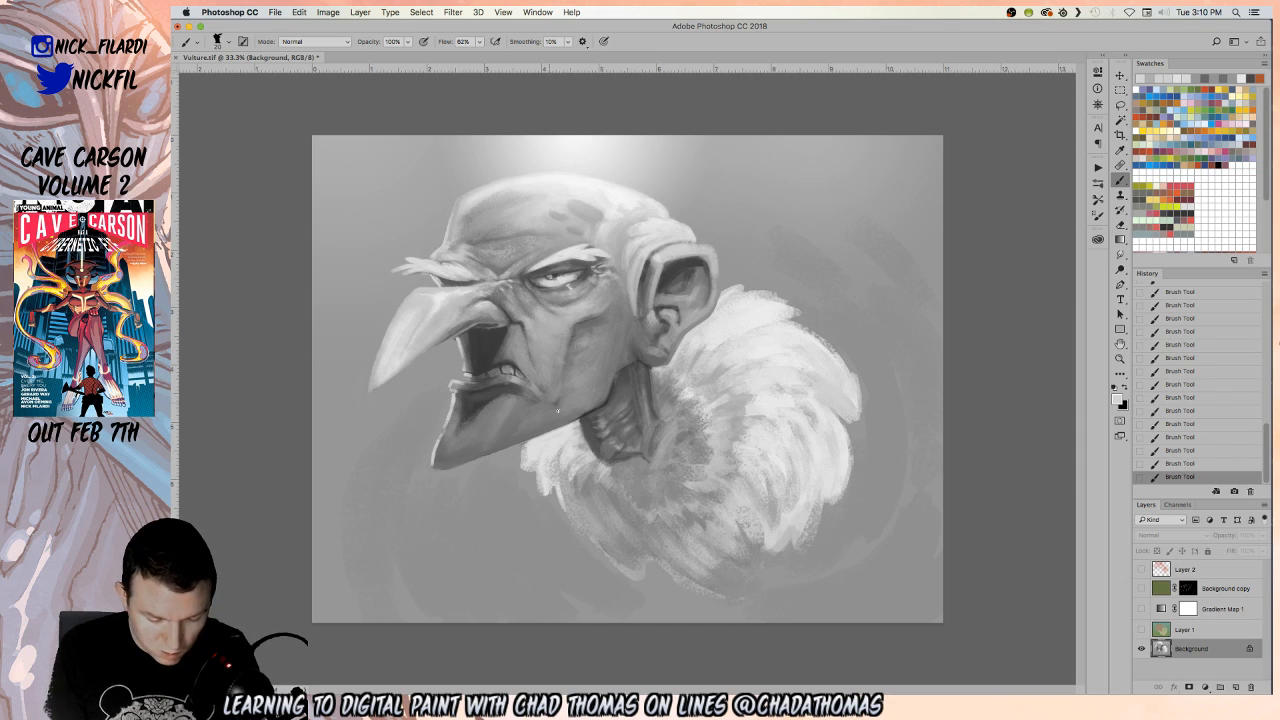
click(506, 412)
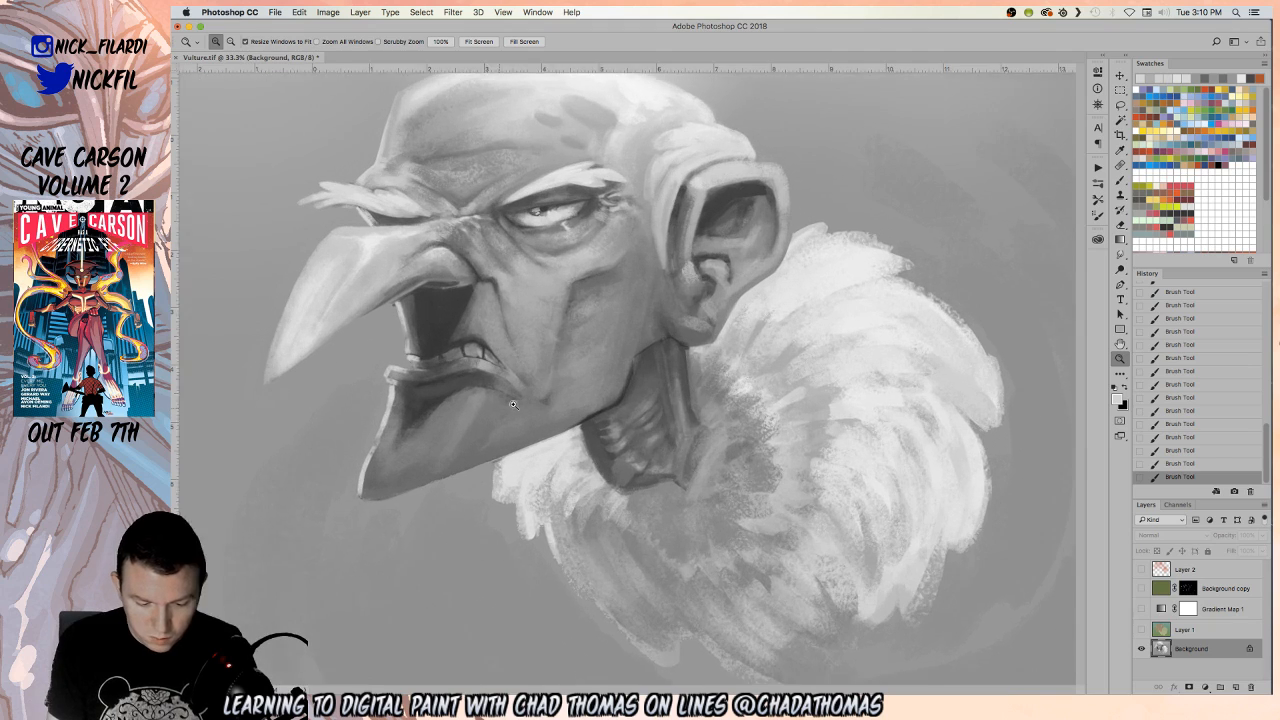
key(h)
drag(584, 433, 738, 534)
key(b)
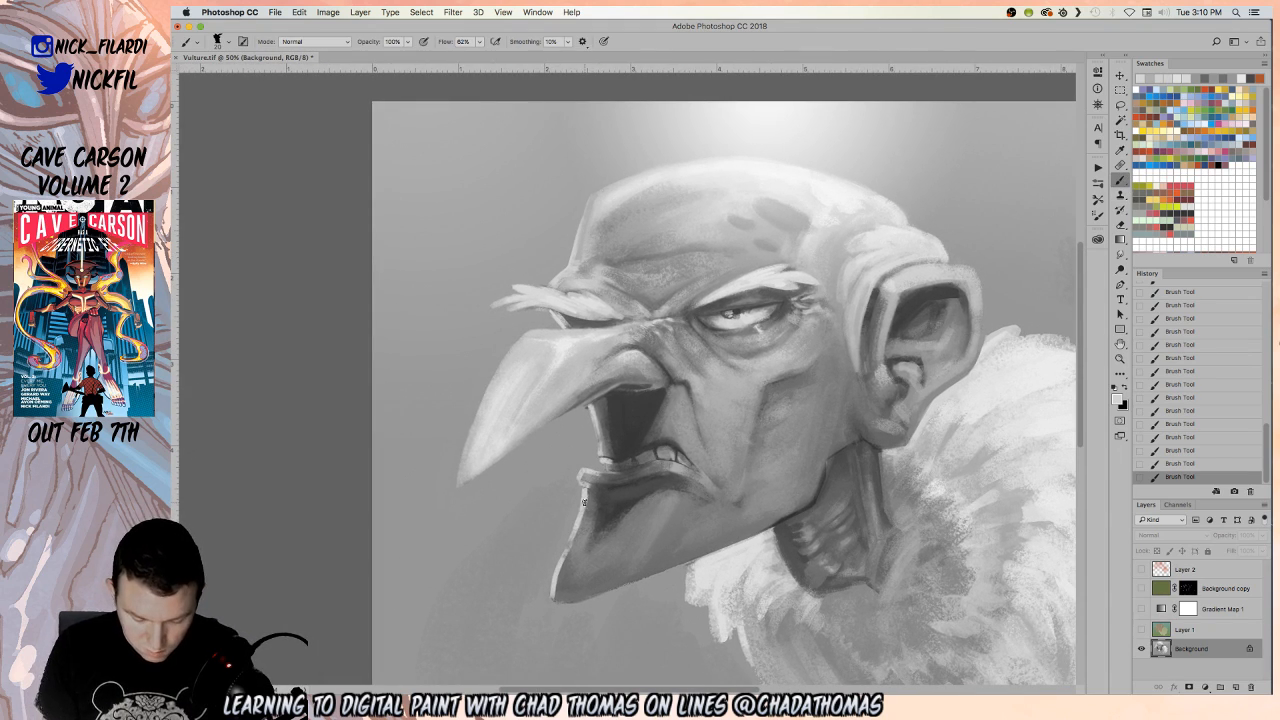
drag(585, 490, 571, 540)
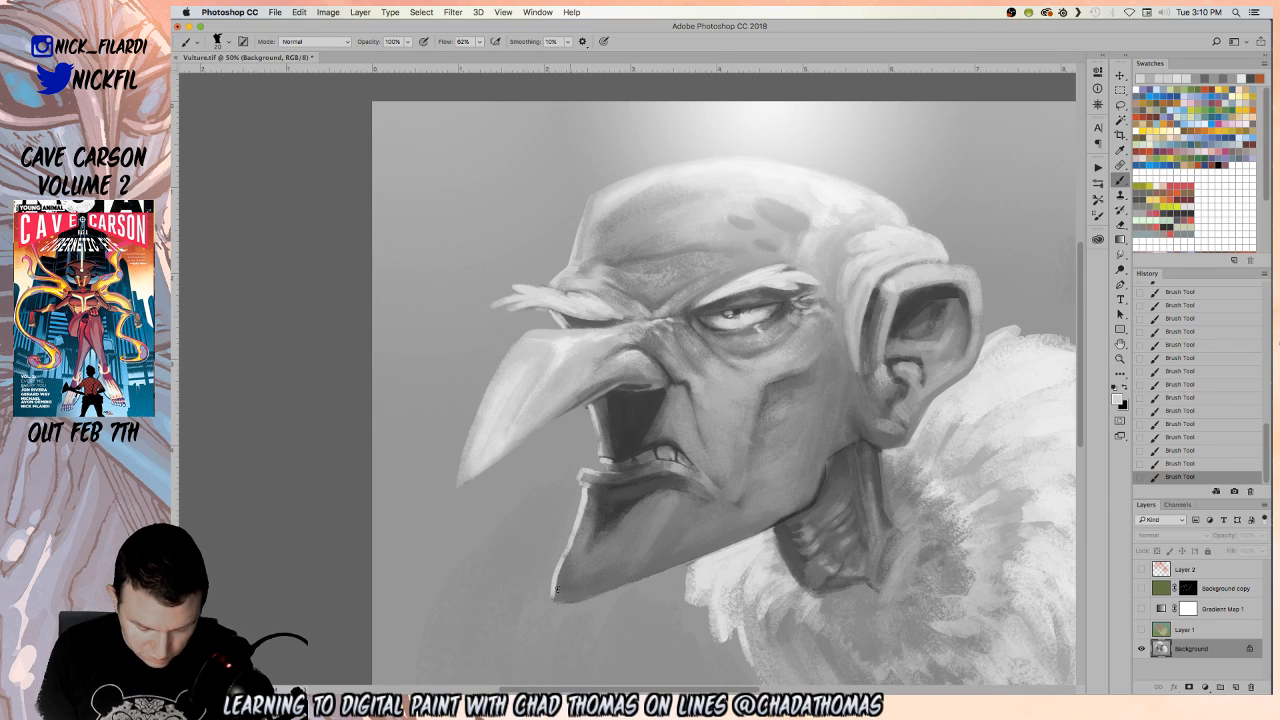
drag(555, 593, 563, 566)
Soften the jaw's light rim and the adjoining background with a larger brush and sampled greys
key(bracketright)
key(bracketright)
key(bracketright)
key(bracketright)
alt+click(584, 507)
drag(586, 494, 555, 582)
drag(584, 516, 556, 596)
alt+click(573, 583)
drag(562, 506, 548, 556)
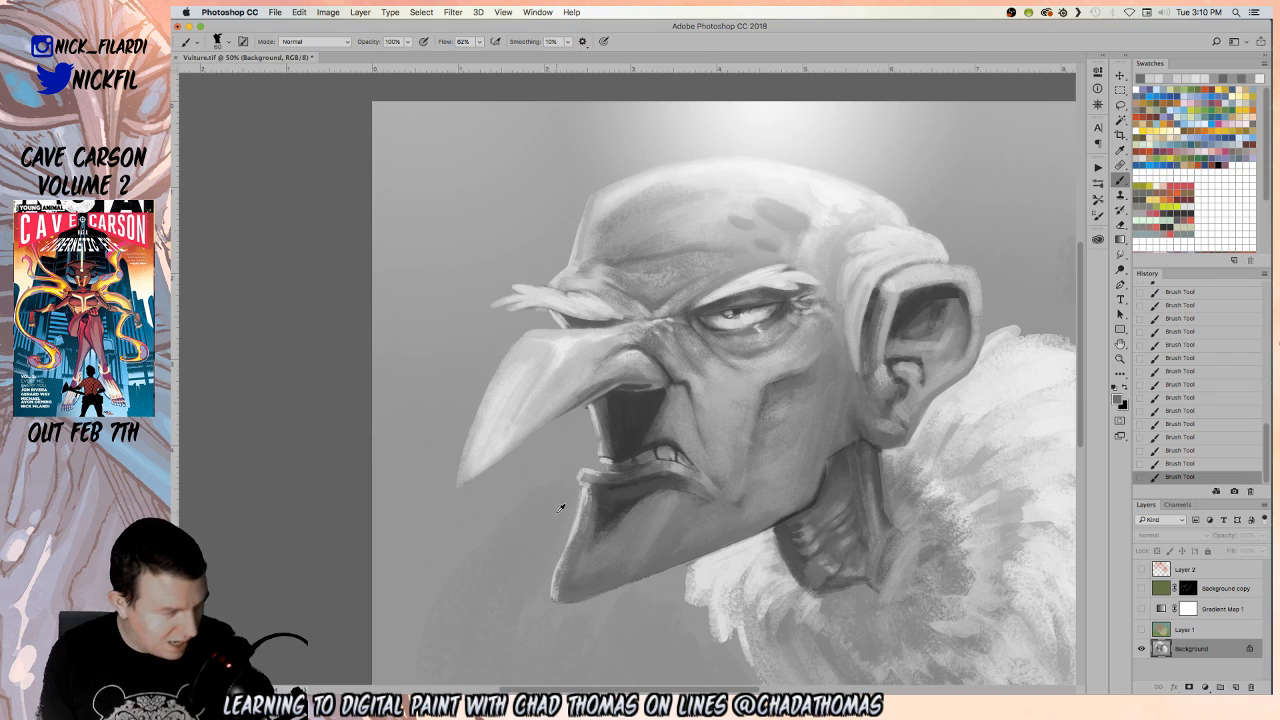
alt+click(557, 584)
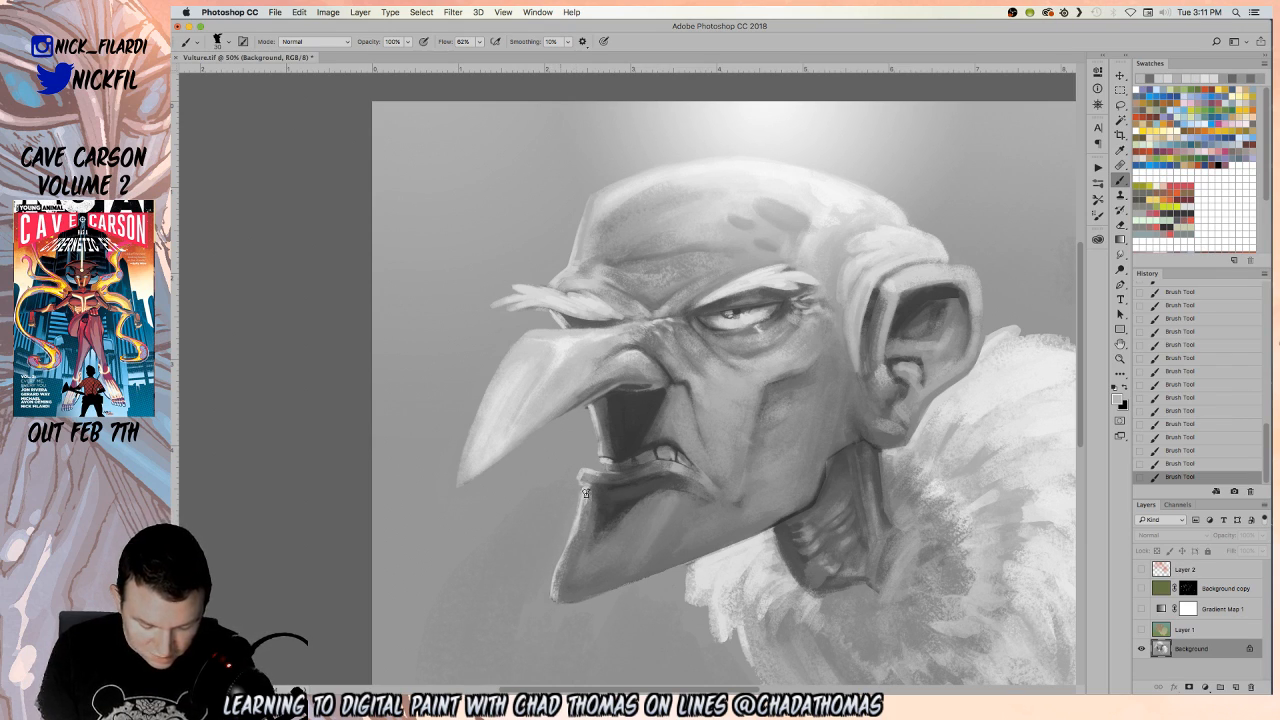
drag(556, 587, 575, 535)
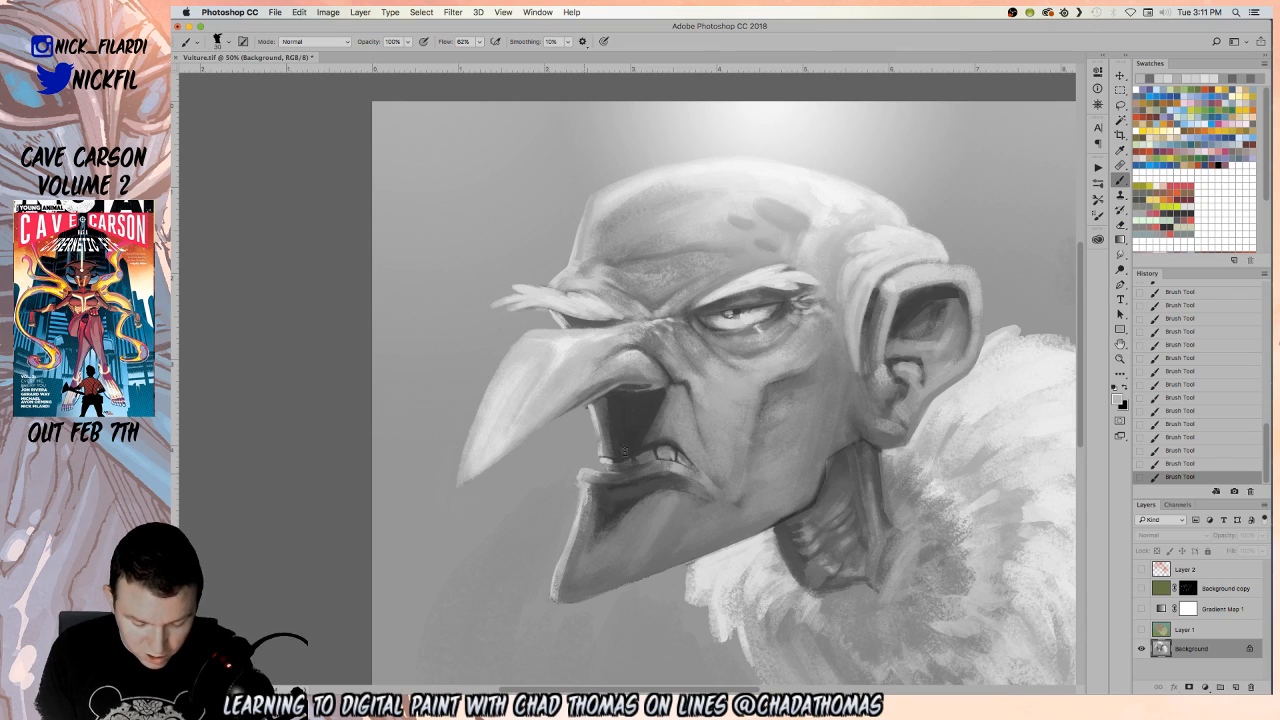
Touch up the front tooth and the mouth's front edge under the beak with sampled light and dark greys
alt+click(604, 458)
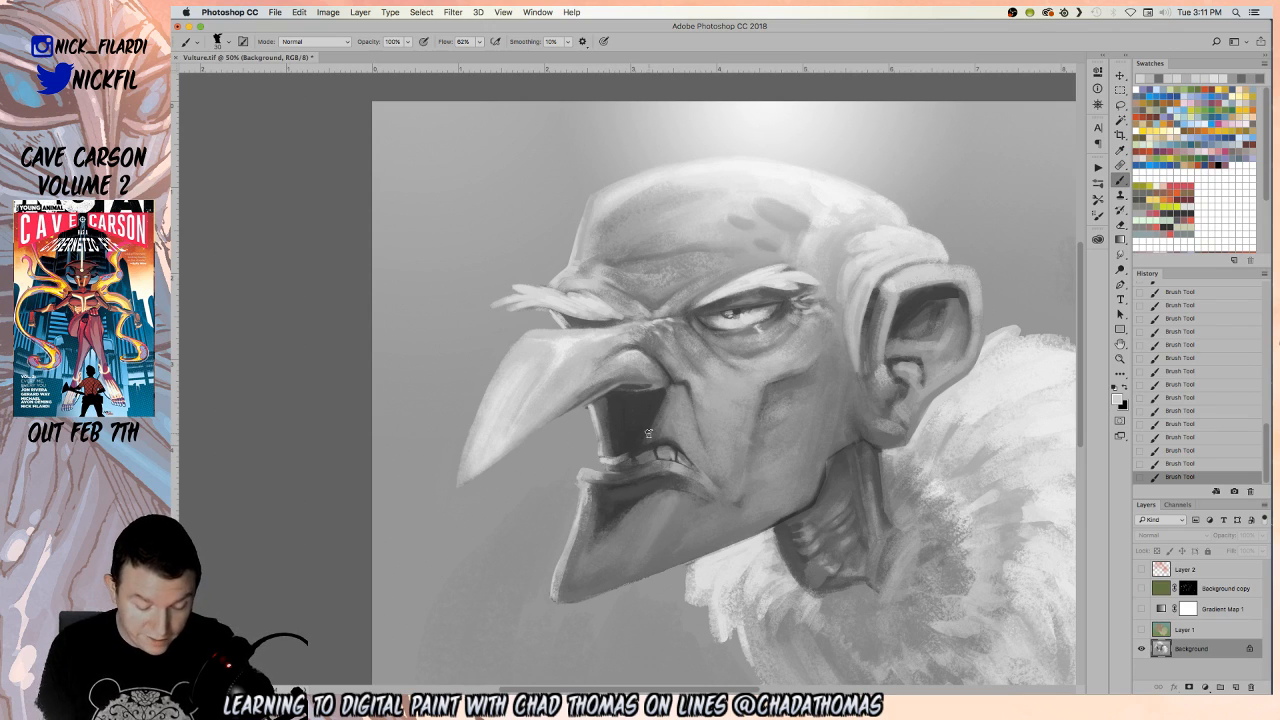
alt+click(631, 452)
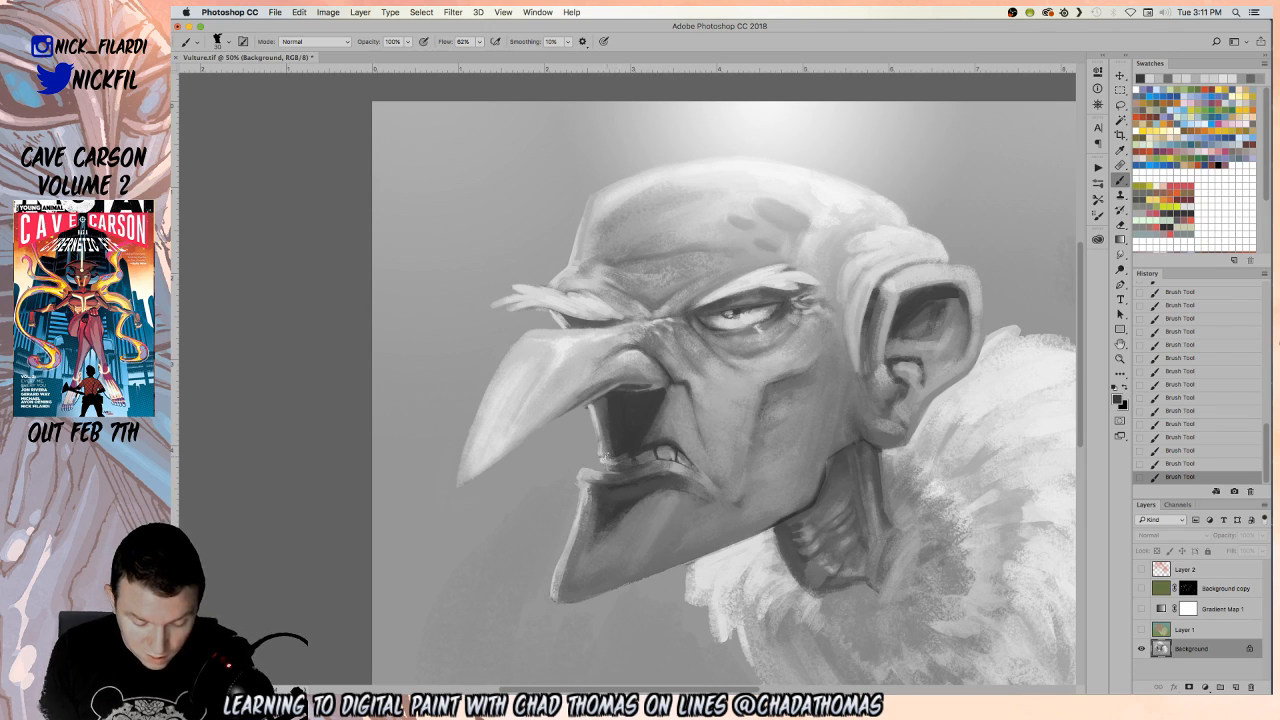
alt+click(598, 408)
mouse_move(594, 406)
mouse_down()
mouse_move(604, 446)
mouse_move(596, 425)
mouse_up()
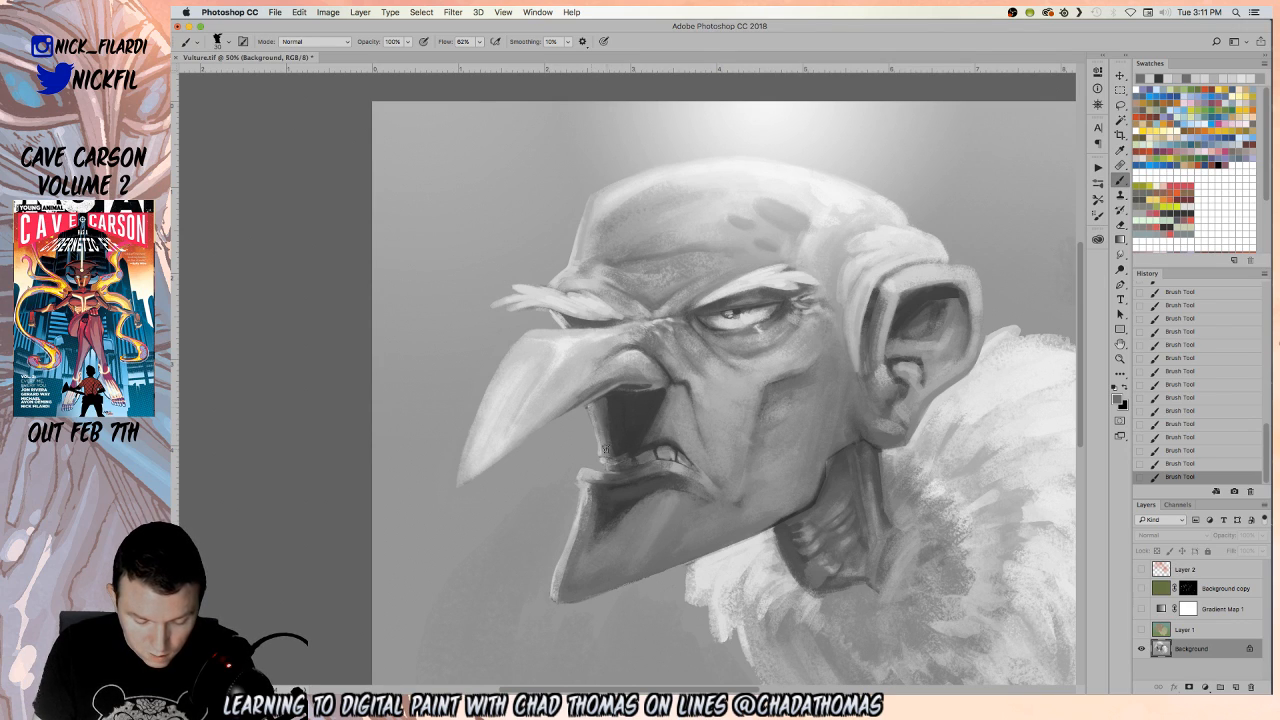
Touch up the jaw's lower edge and its junction with the neck using sampled light and dark greys
key(z)
alt+click(616, 486)
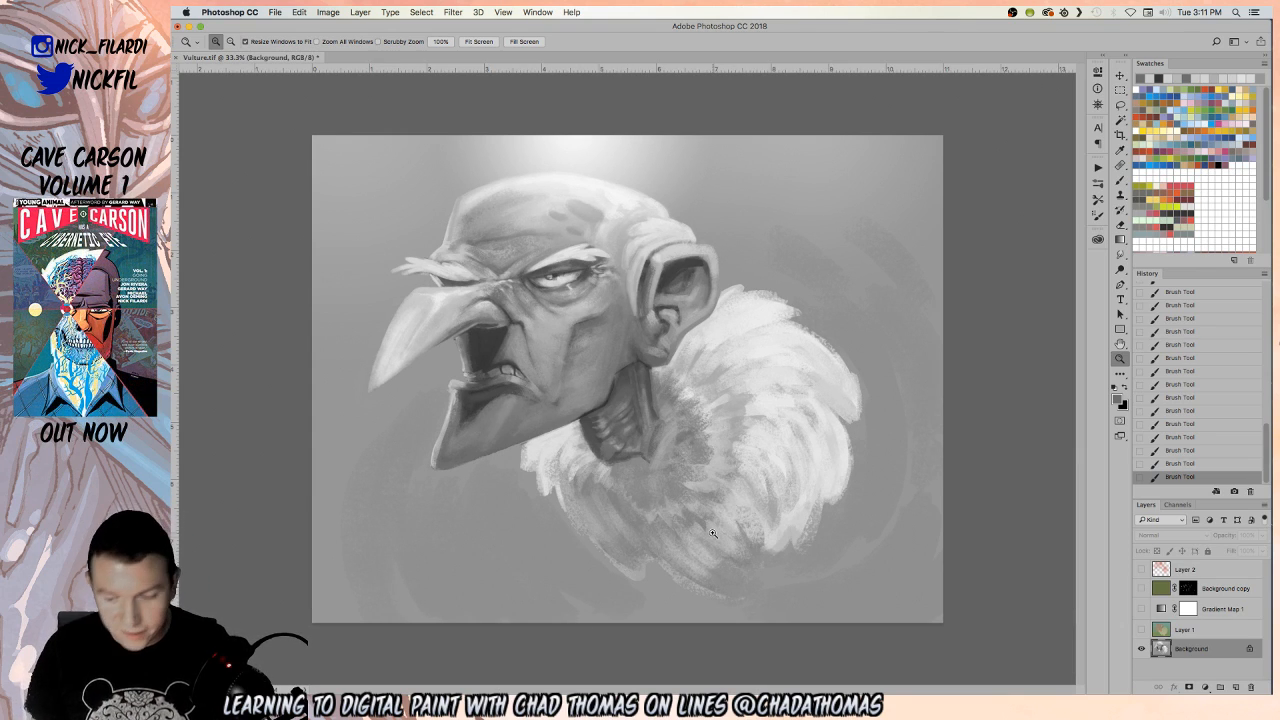
click(1120, 344)
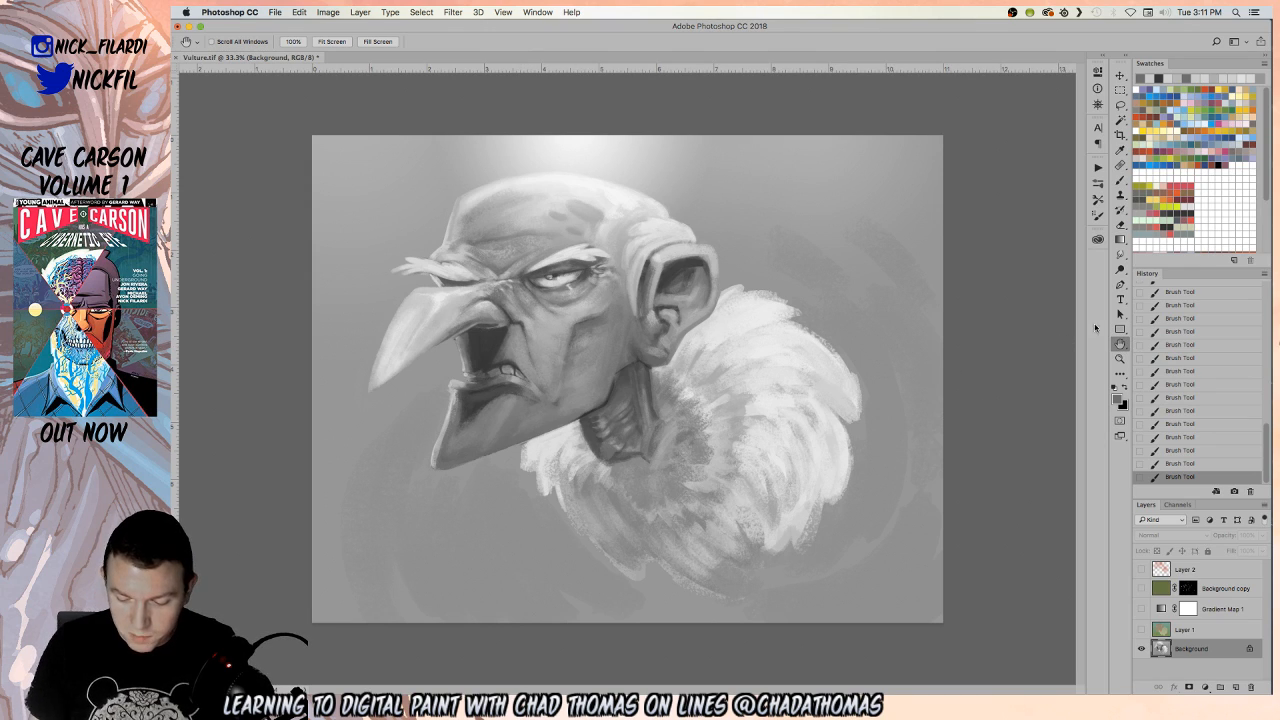
click(1120, 358)
click(1120, 179)
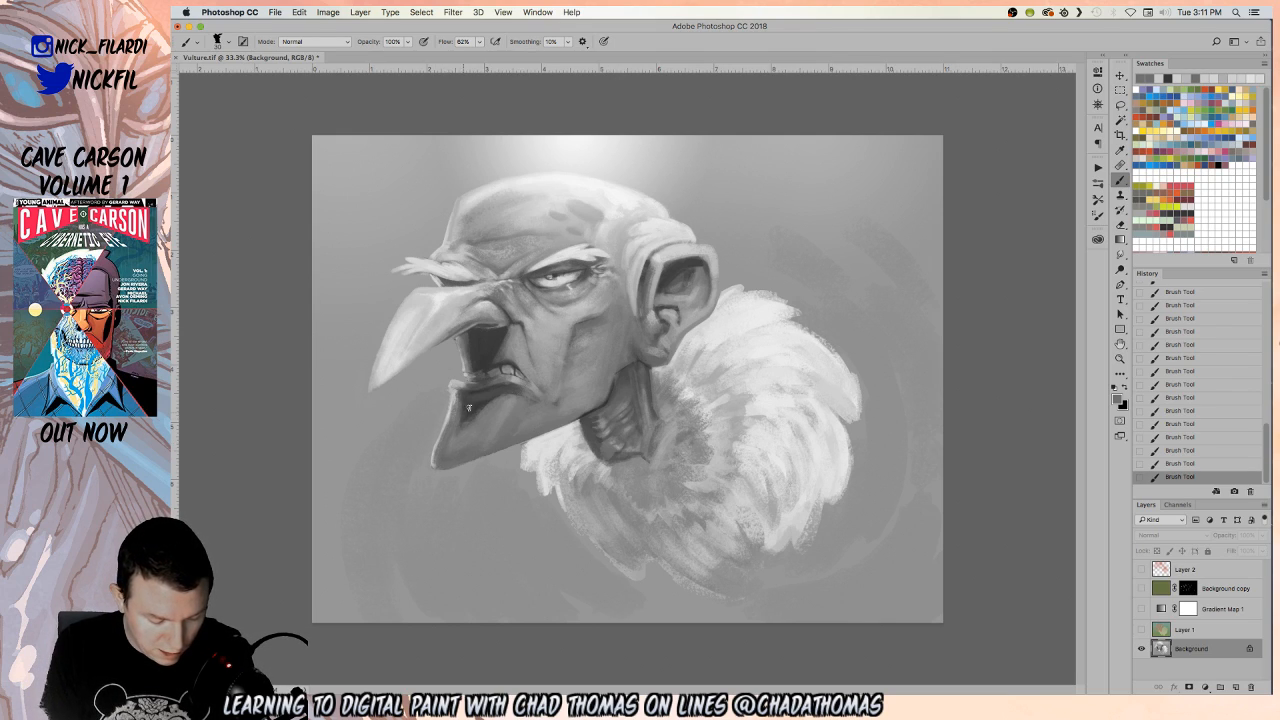
alt+click(433, 465)
alt+click(541, 436)
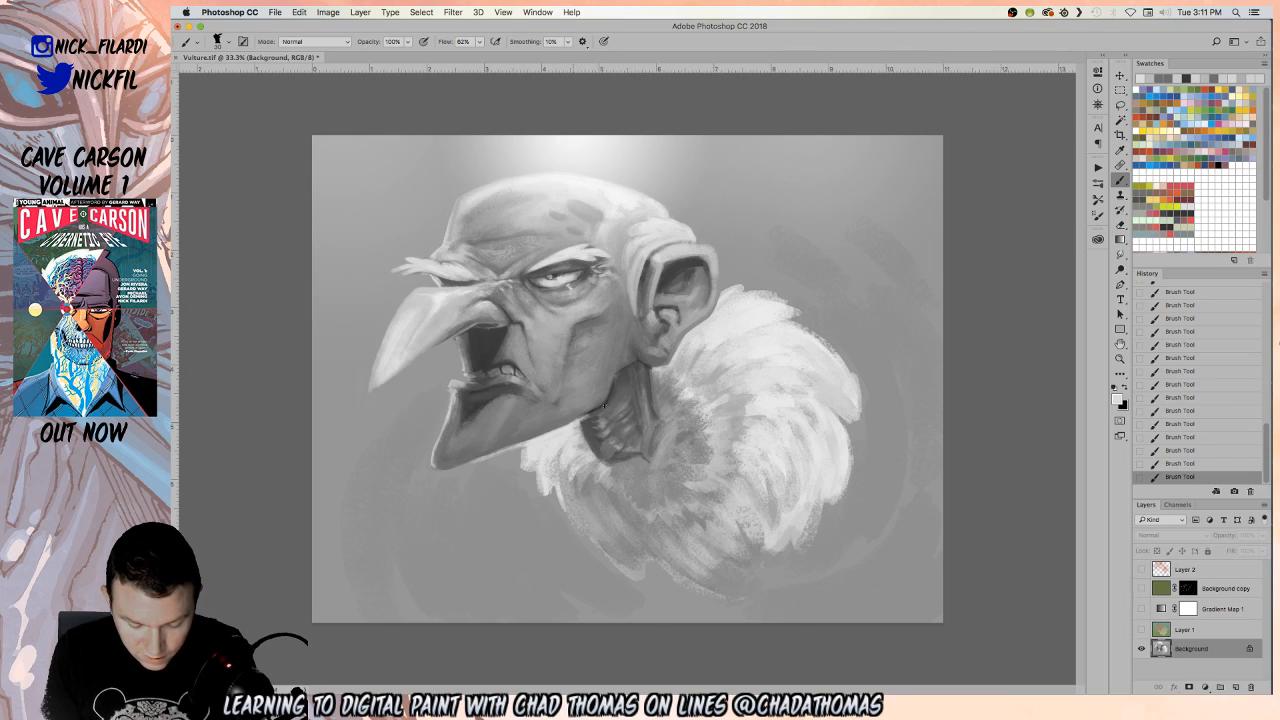
alt+click(582, 421)
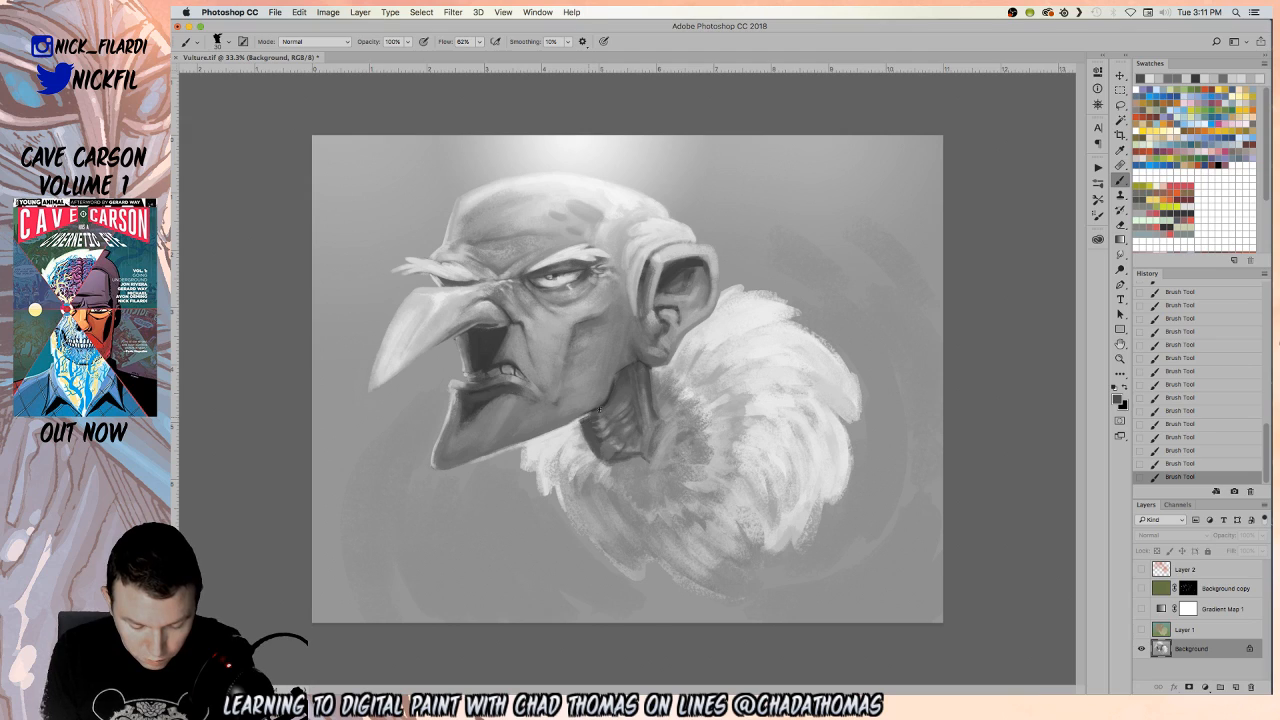
alt+click(581, 426)
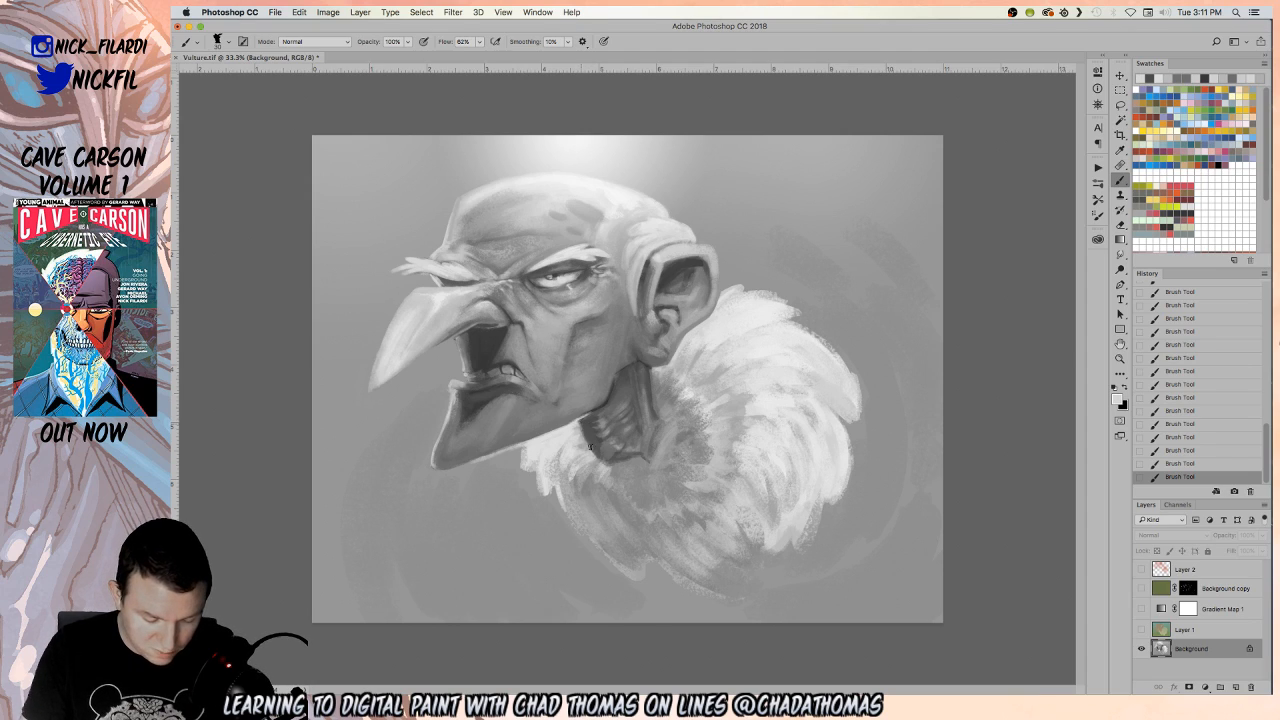
alt+click(590, 432)
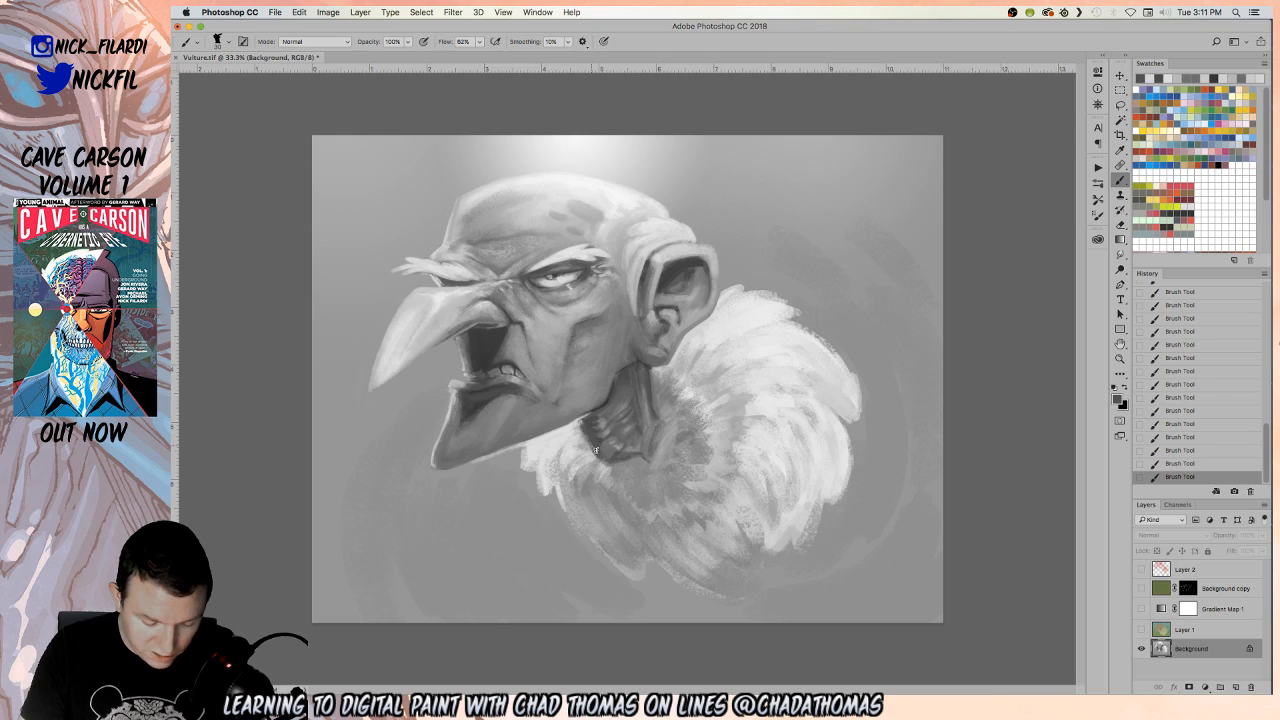
Paint a thin light rim along the ear's upper back edge with a sampled light grey
alt+click(573, 424)
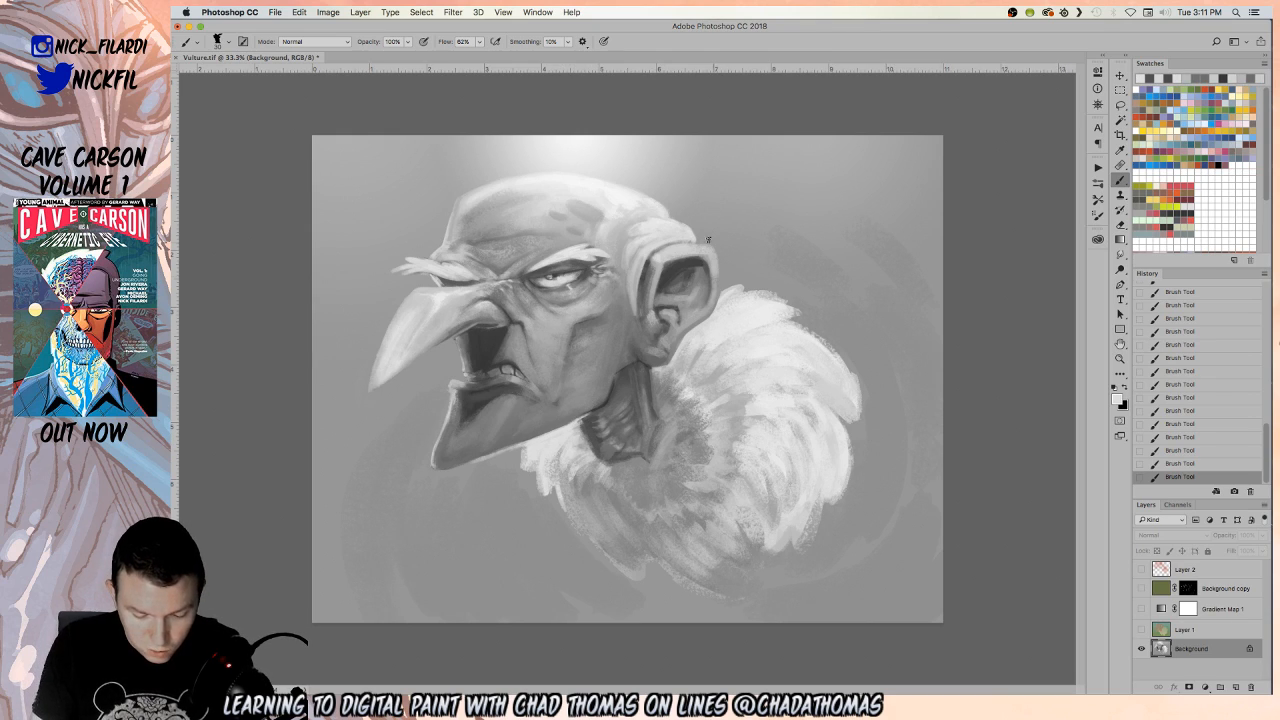
drag(716, 255, 717, 294)
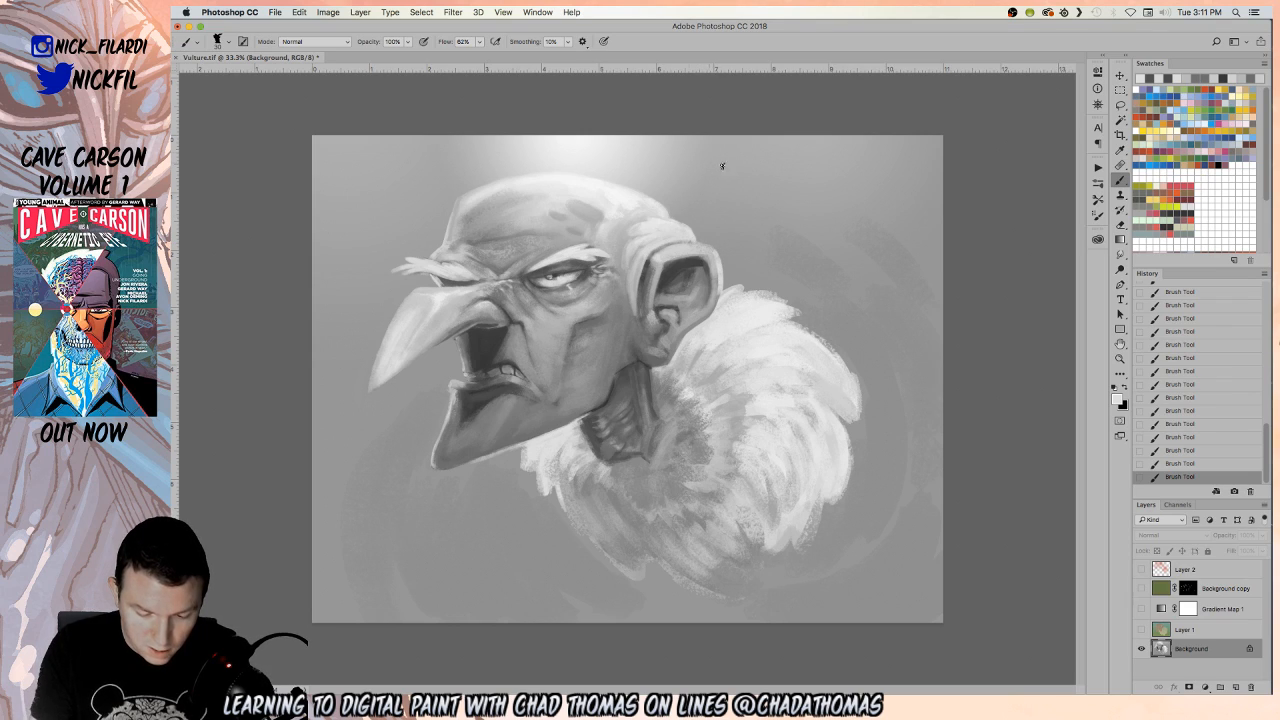
alt+click(632, 247)
alt+click(664, 222)
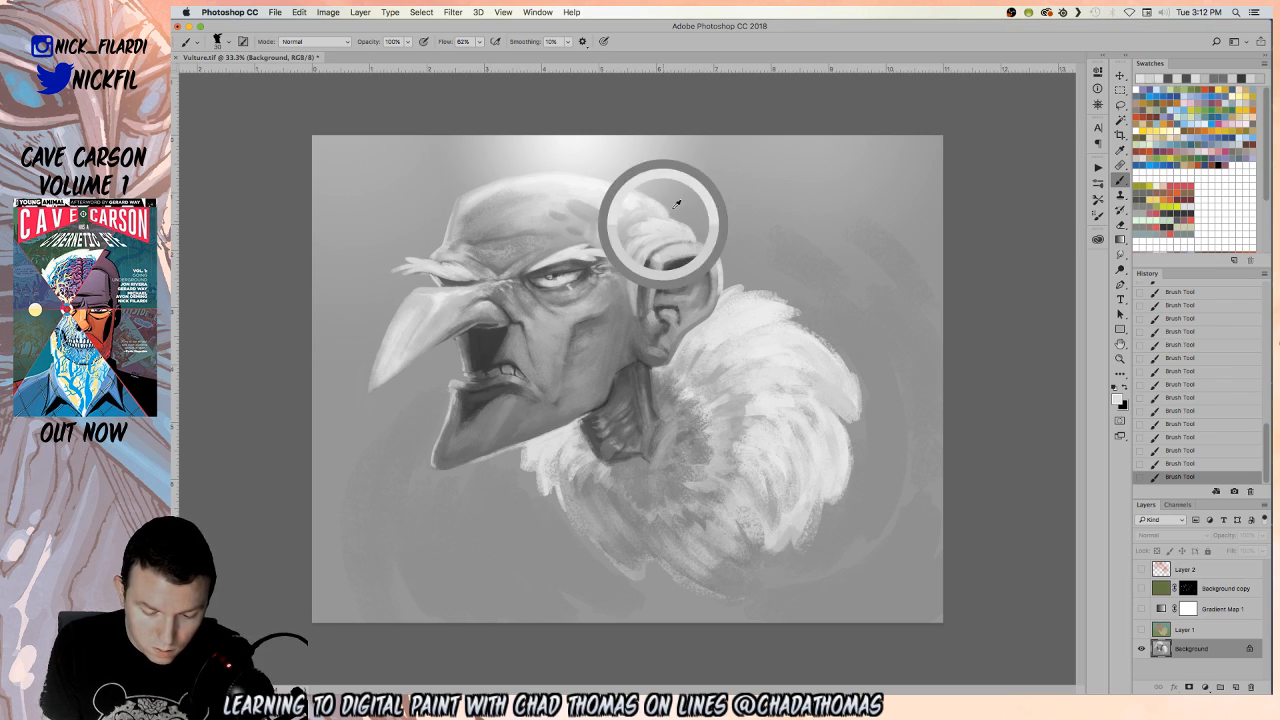
Paint white highlights on the skin folds above the ear and down the fold in front of it
alt+click(466, 365)
key(super+z)
alt+click(644, 225)
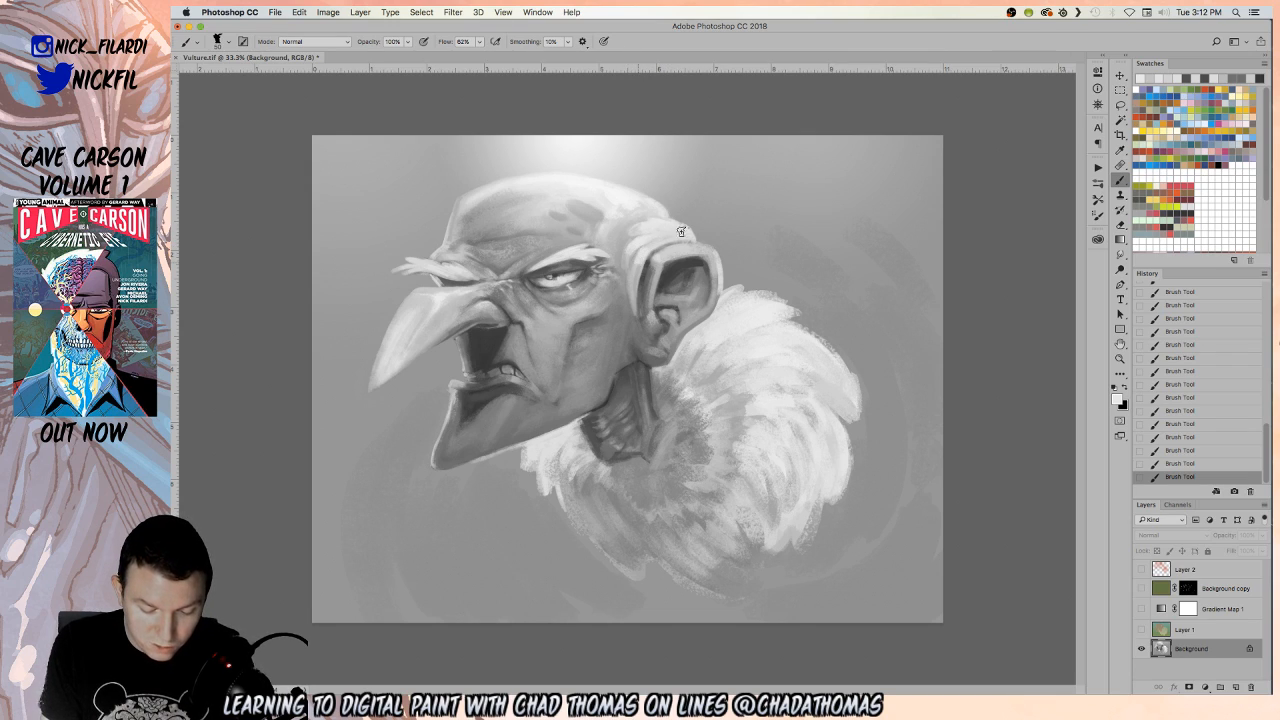
click(1215, 199)
drag(645, 249, 666, 250)
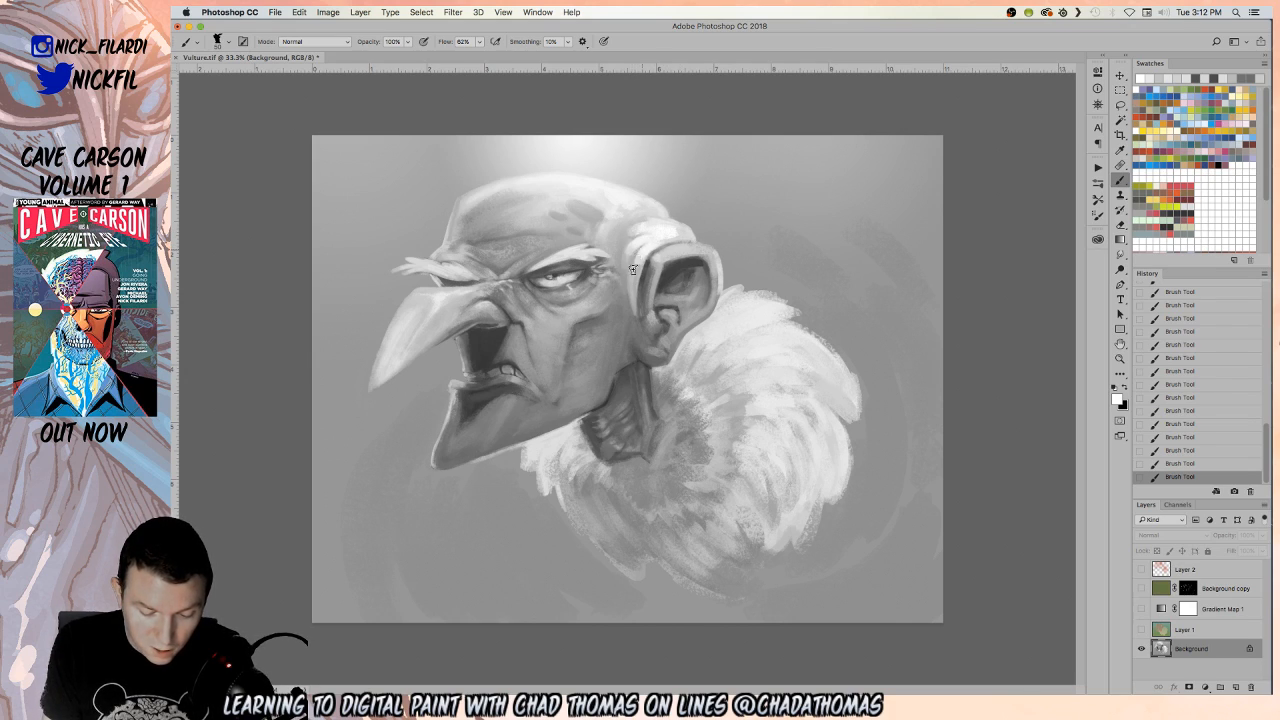
drag(640, 255, 637, 299)
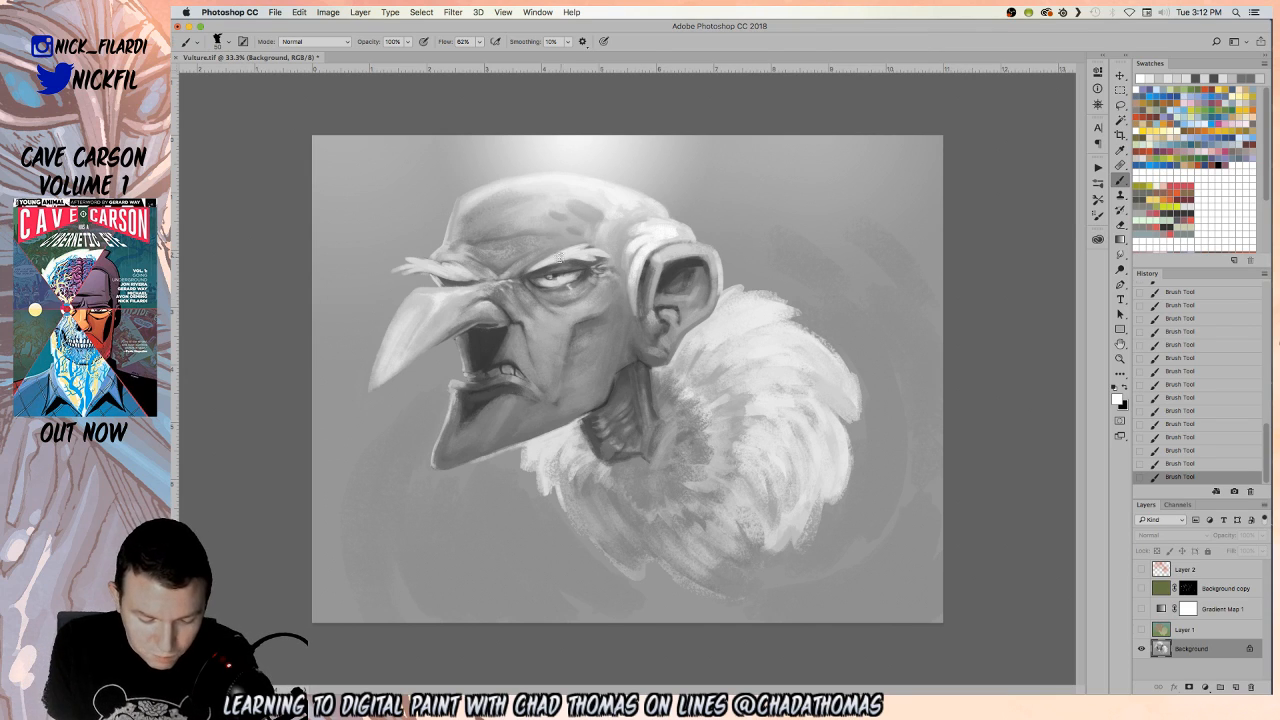
Set the brush opacity to 50% and soften the mouth's front edge under the beak with a sampled grey
click(1120, 344)
key(super+plus)
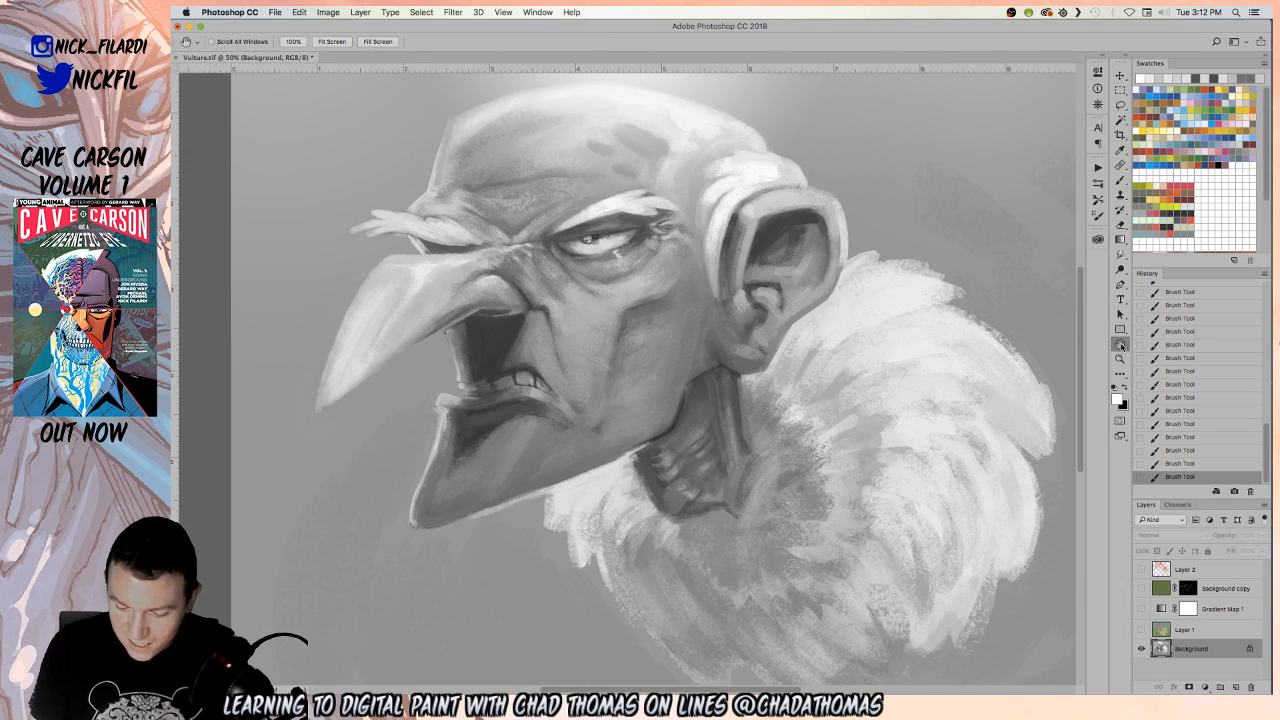
drag(617, 423, 729, 420)
key(b)
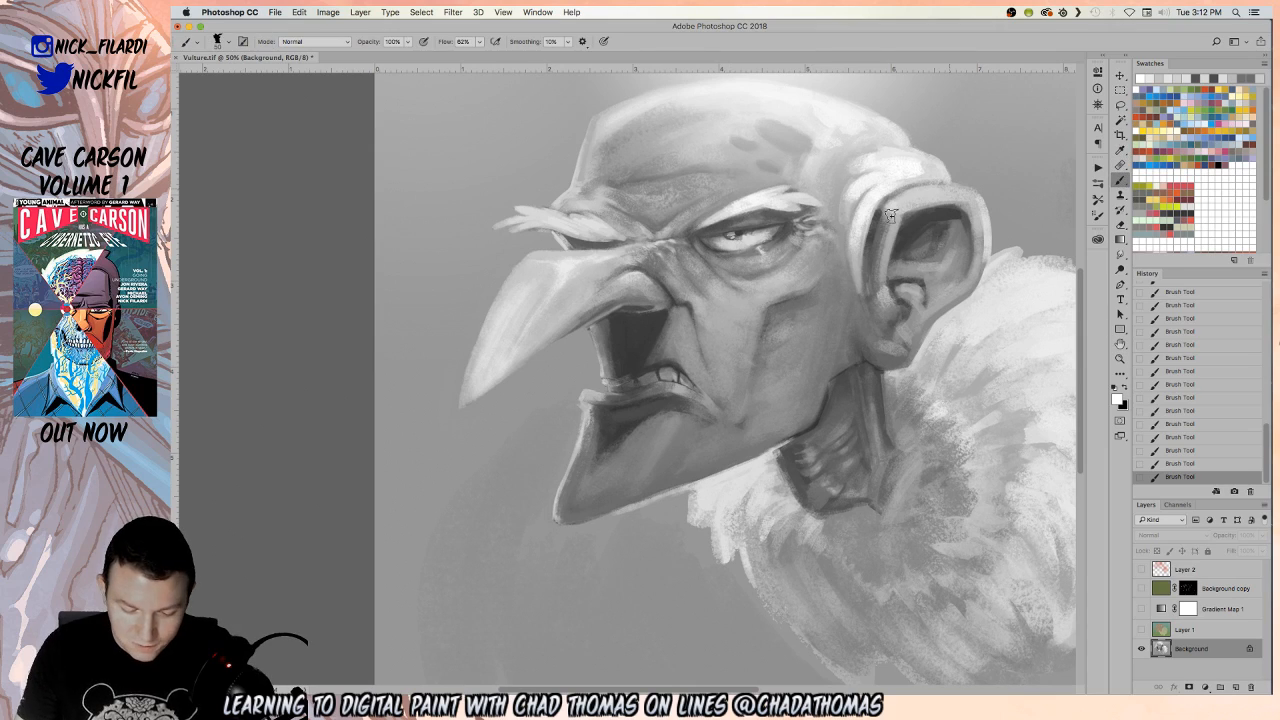
drag(593, 332, 594, 377)
key(super+z)
alt+click(588, 350)
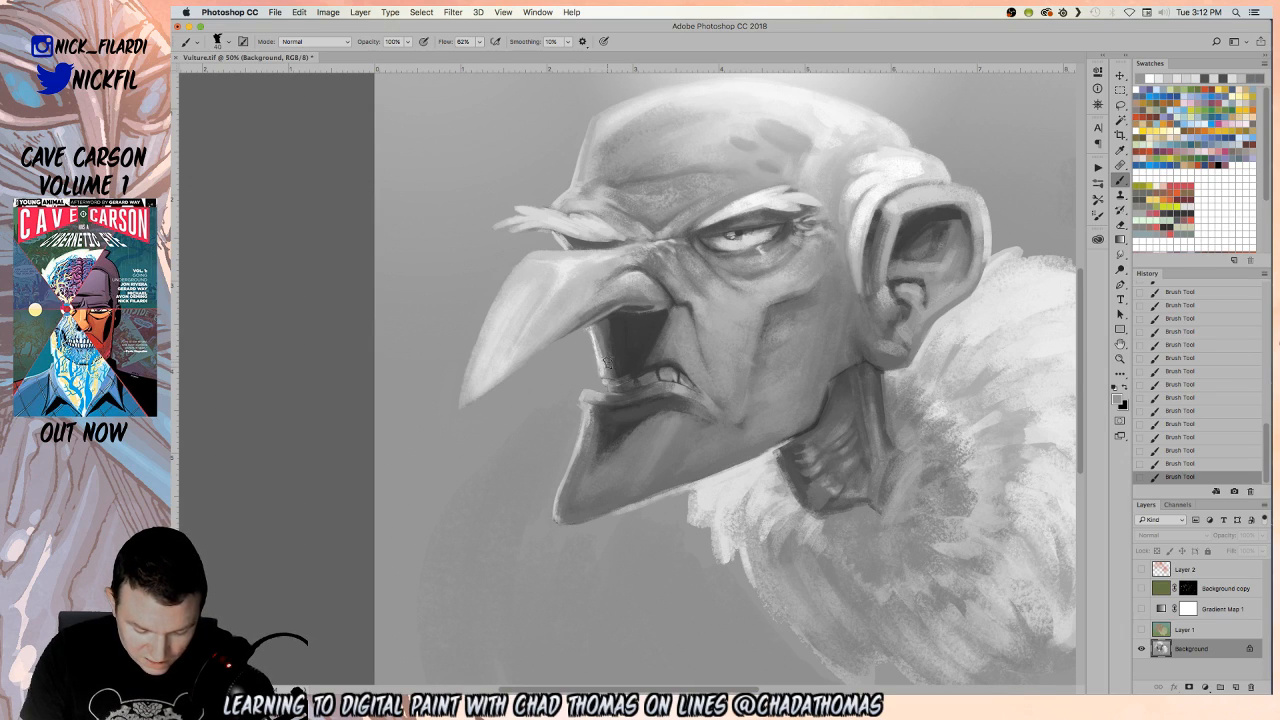
key(5)
drag(597, 335, 608, 377)
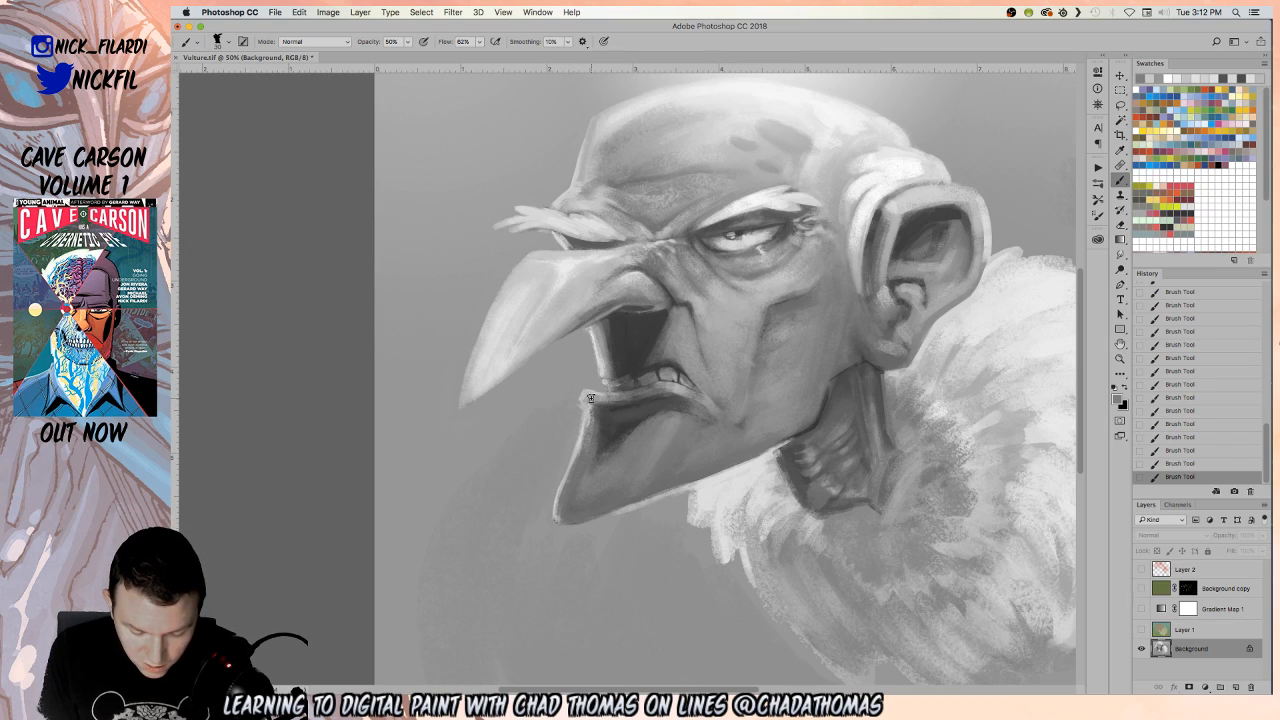
Touch up the front lip of the lower jaw and the underside of the front eyebrow with sampled greys
alt+click(596, 418)
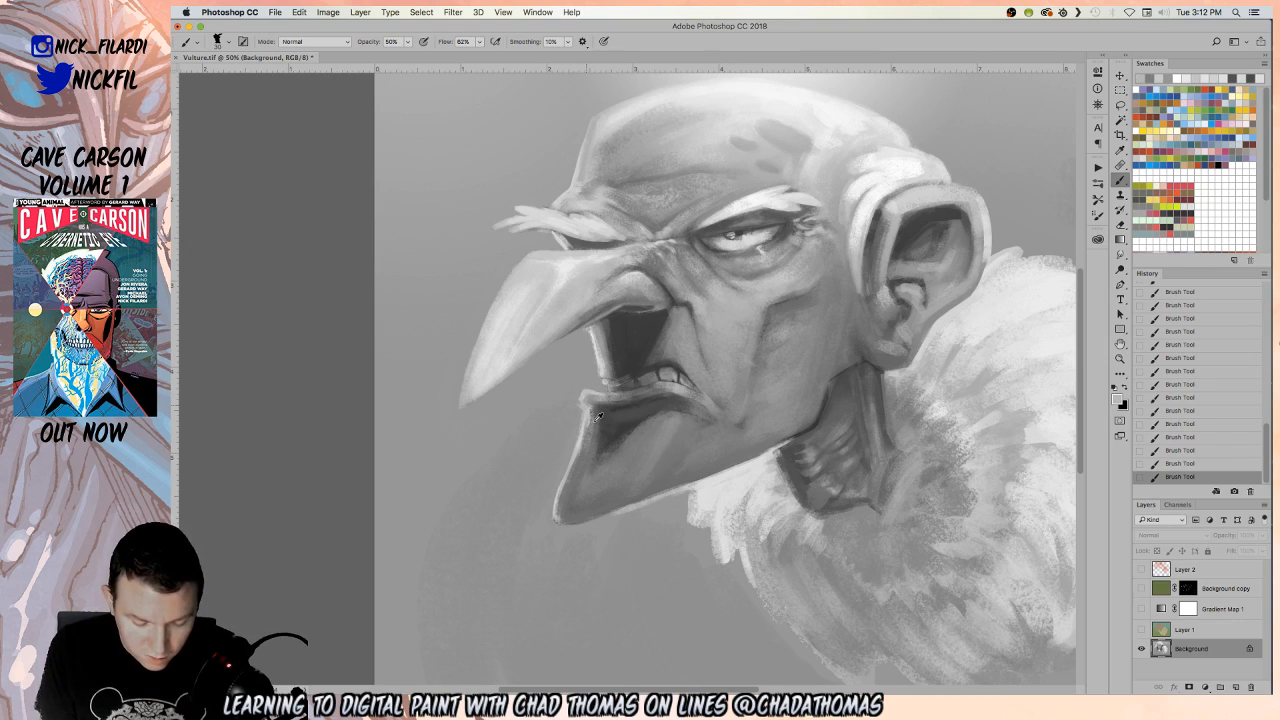
alt+click(560, 240)
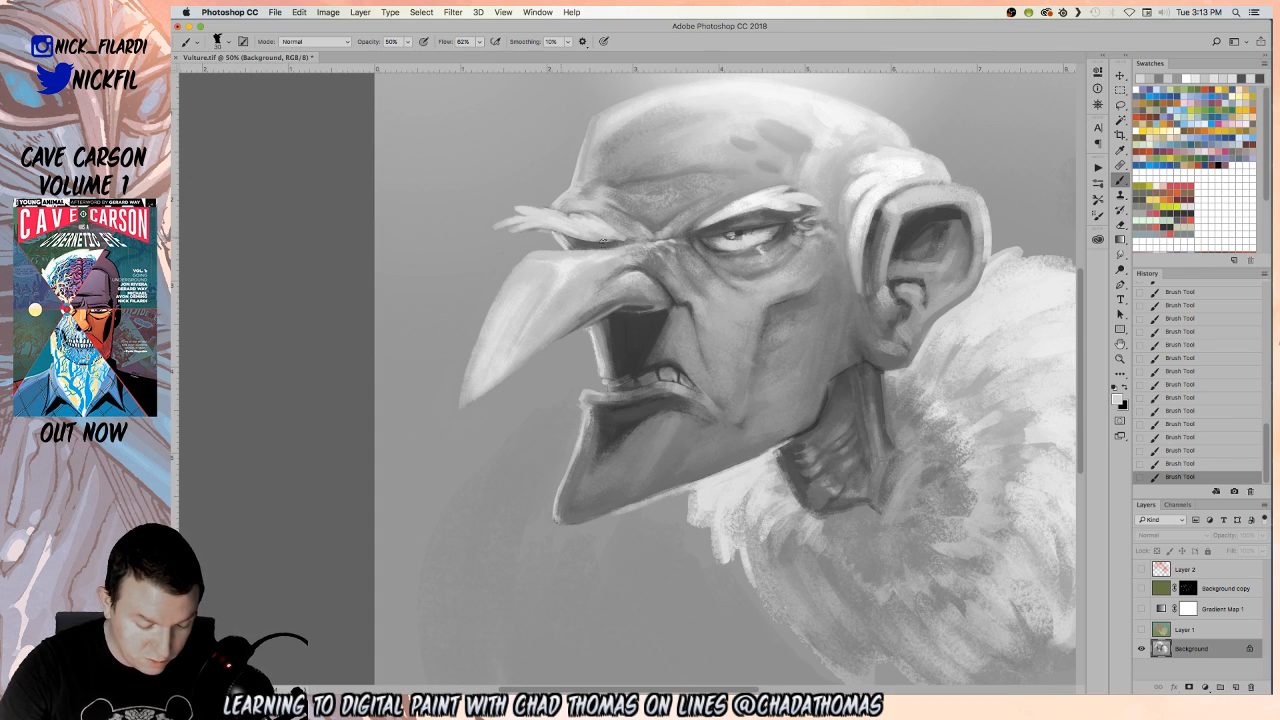
alt+click(545, 237)
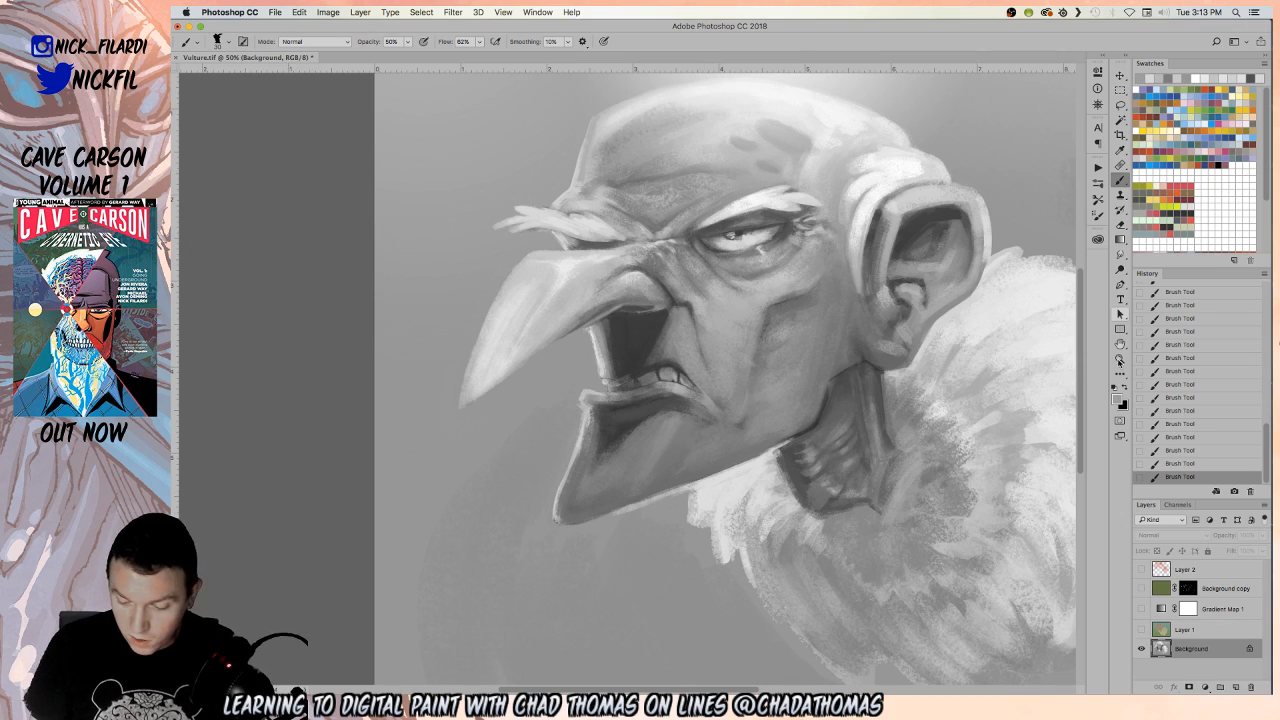
Add a new layer directly above the Background layer
click(1120, 359)
alt+click(788, 411)
alt+click(786, 410)
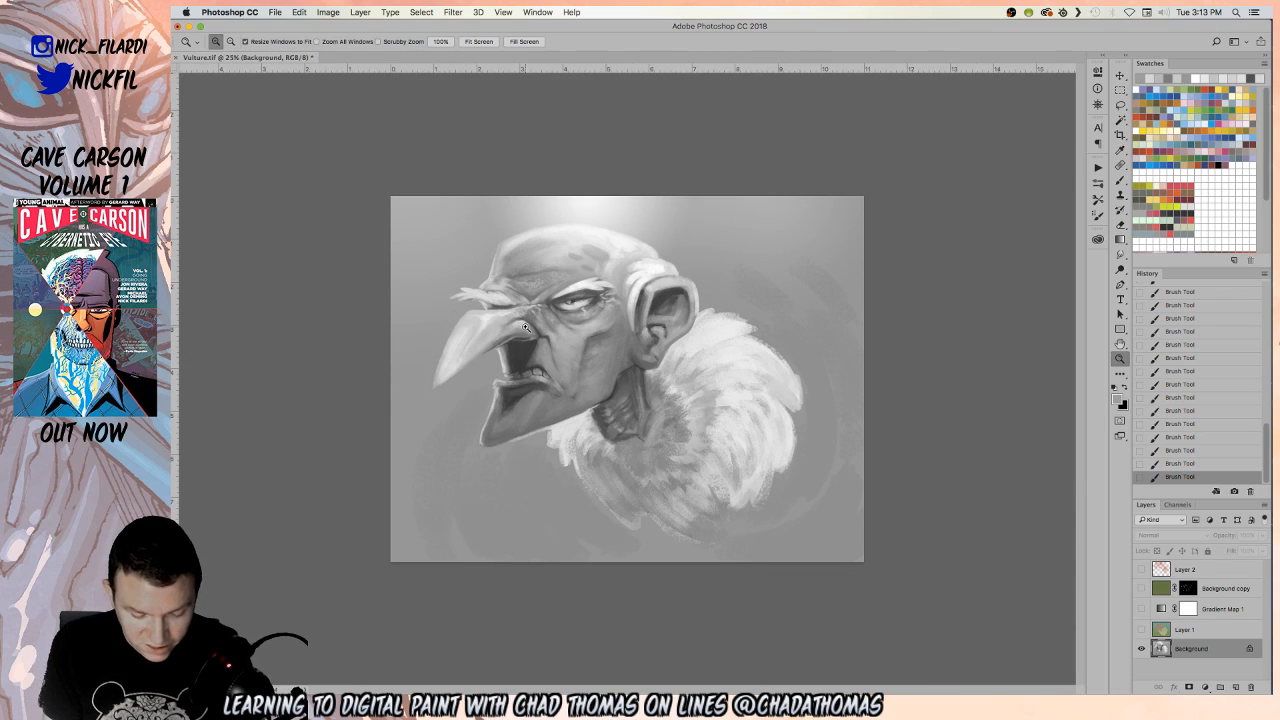
click(525, 327)
click(1120, 344)
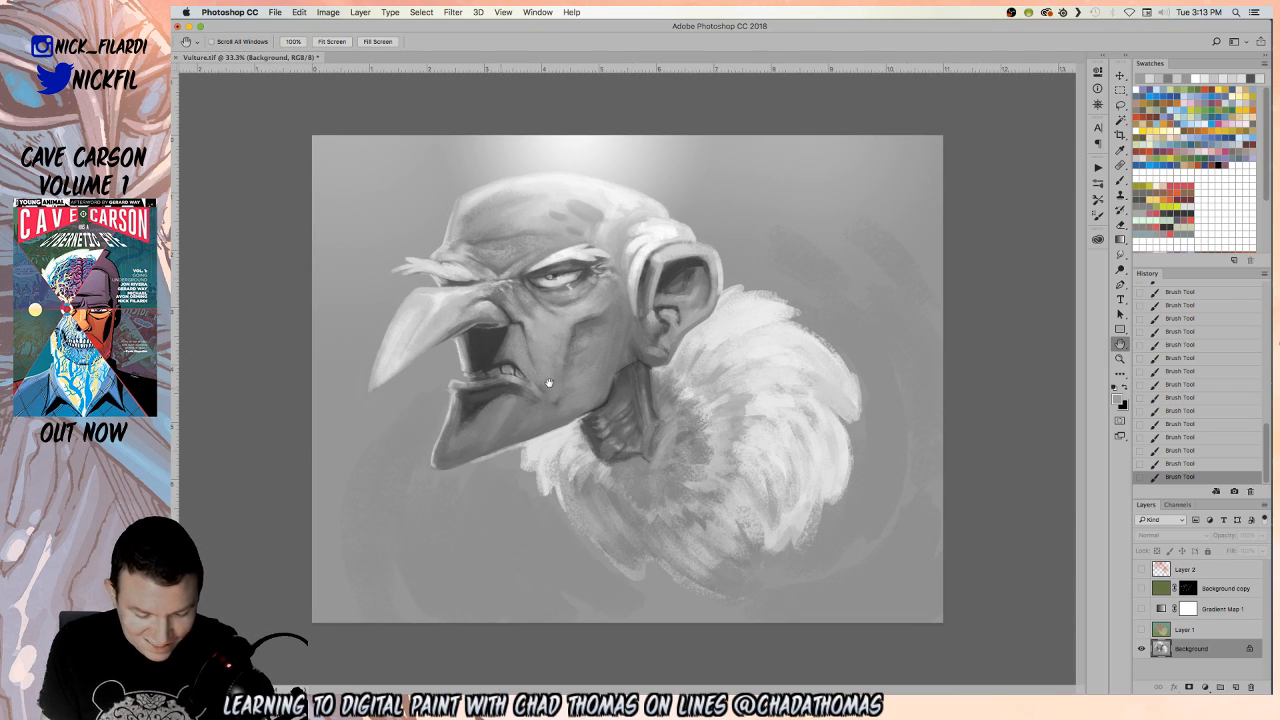
click(1120, 359)
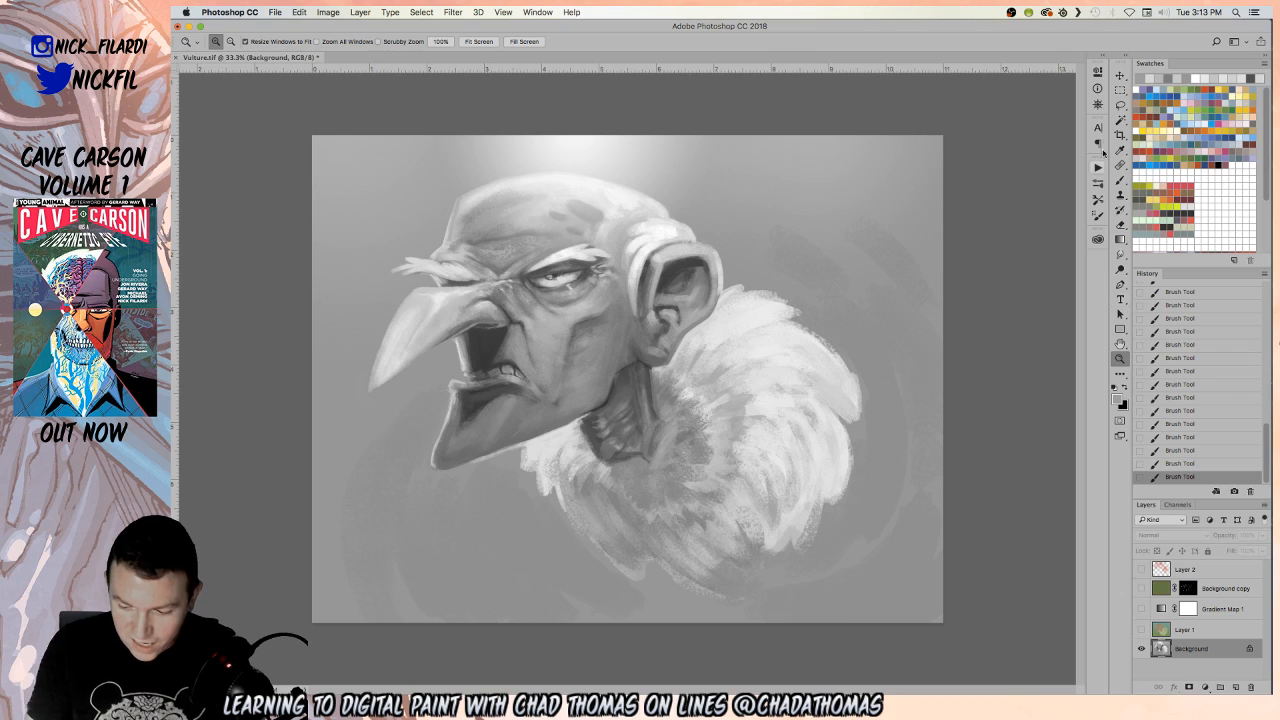
click(1121, 105)
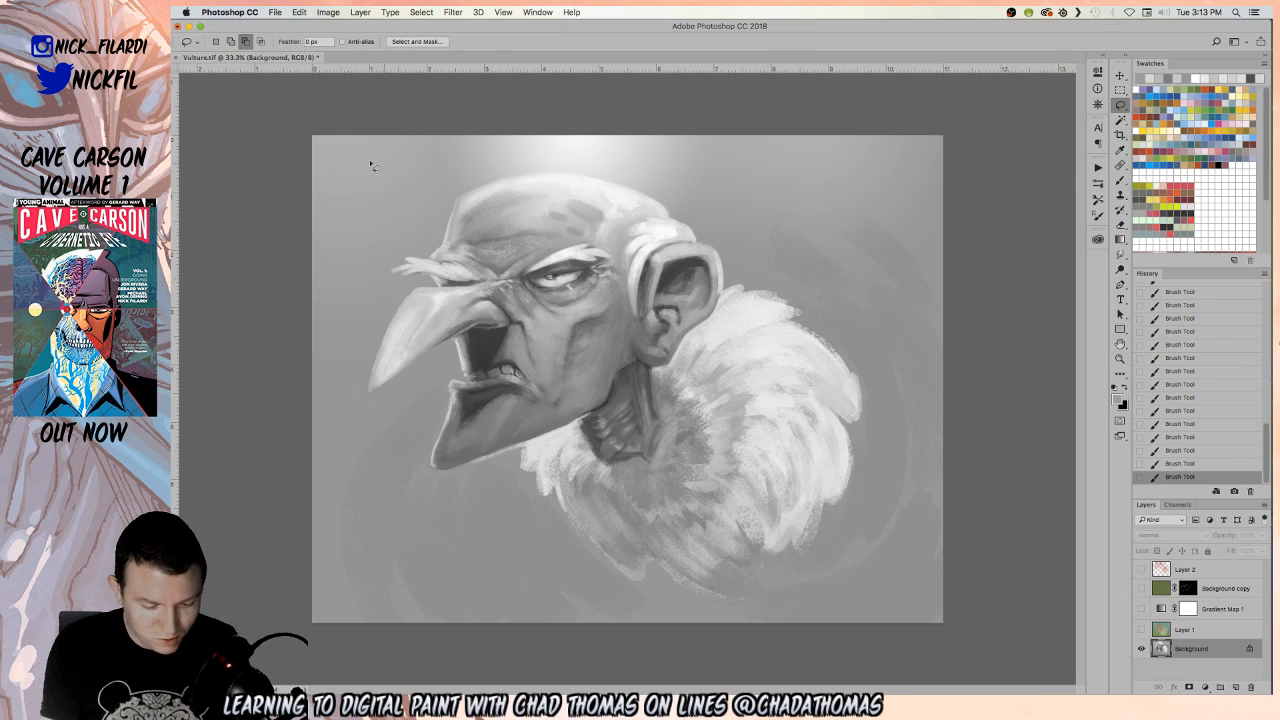
drag(297, 151, 300, 165)
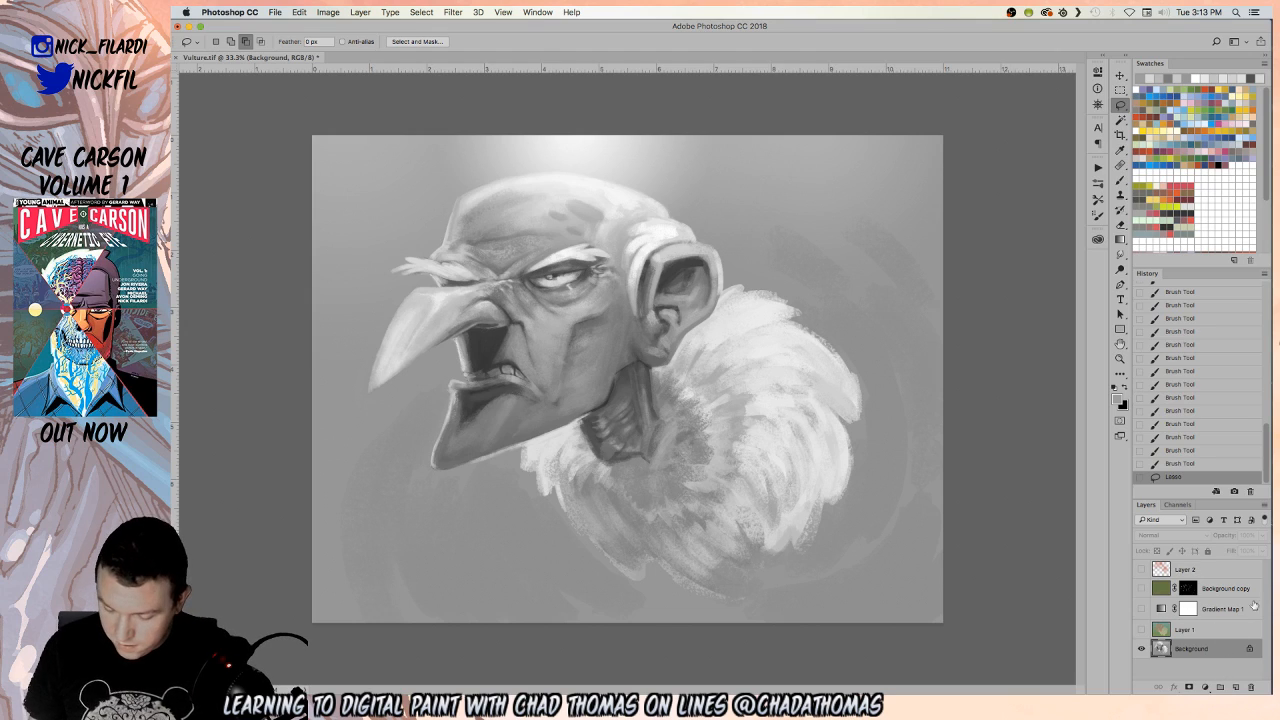
click(1236, 687)
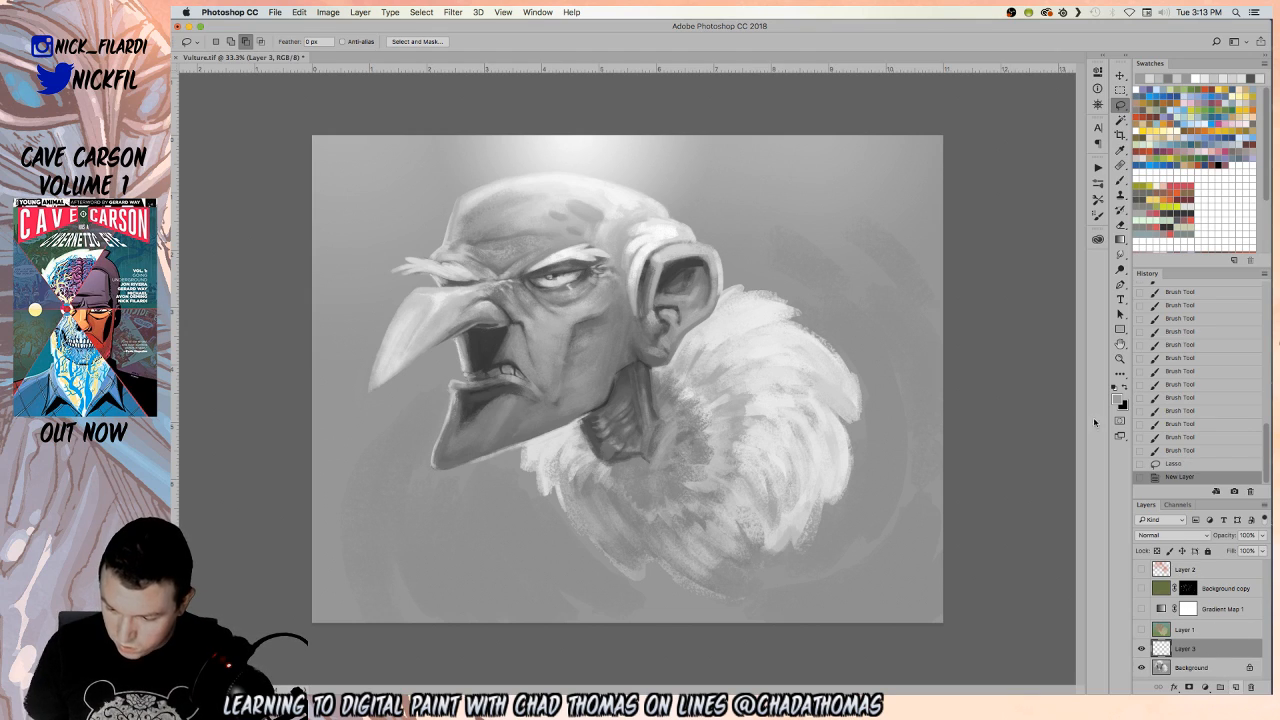
Paint broad white strokes on the new layer across the backdrop in front of the forehead and above the head
click(1155, 170)
click(1120, 180)
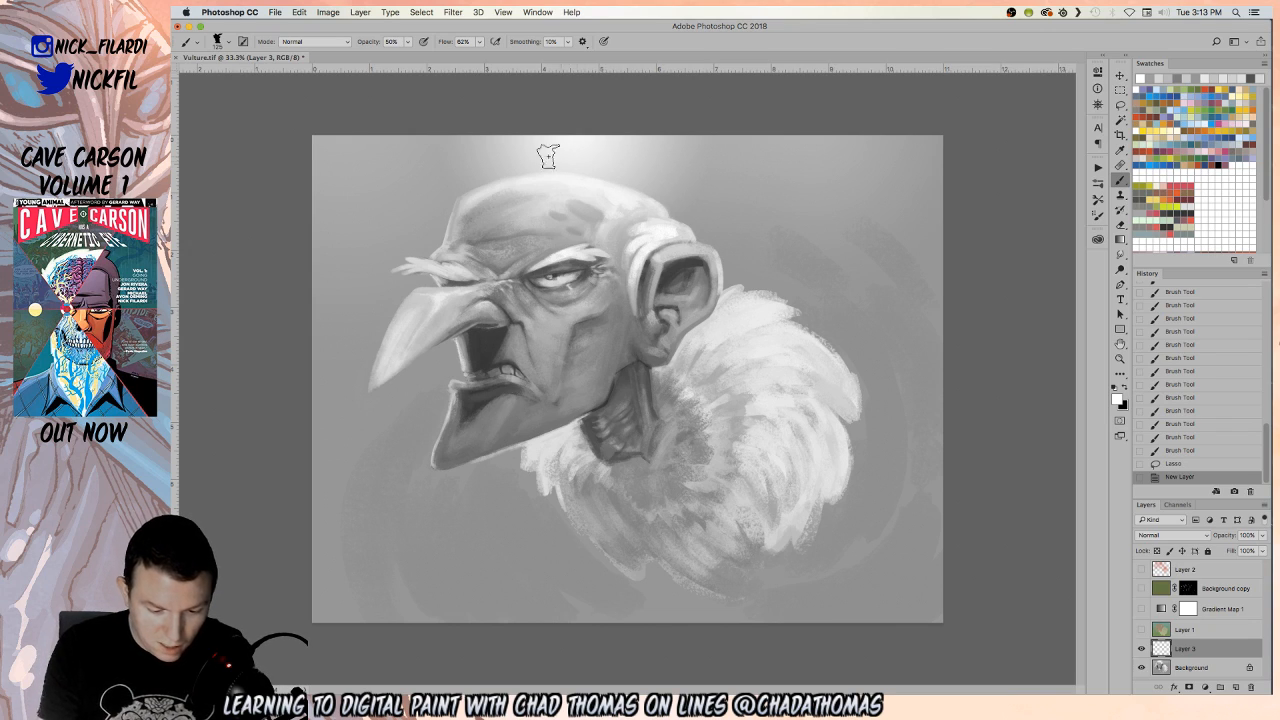
mouse_move(460, 160)
mouse_down()
mouse_move(443, 171)
mouse_move(486, 143)
mouse_move(486, 157)
mouse_move(452, 149)
mouse_move(416, 164)
mouse_move(409, 232)
mouse_move(423, 135)
mouse_up()
mouse_move(400, 194)
mouse_down()
mouse_move(408, 143)
mouse_move(426, 154)
mouse_move(407, 156)
mouse_move(463, 145)
mouse_move(540, 155)
mouse_move(383, 184)
mouse_move(362, 224)
mouse_move(362, 184)
mouse_move(394, 153)
mouse_move(365, 204)
mouse_move(394, 146)
mouse_move(343, 196)
mouse_move(359, 158)
mouse_move(360, 244)
mouse_move(338, 185)
mouse_move(371, 126)
mouse_move(330, 145)
mouse_move(336, 221)
mouse_move(326, 123)
mouse_move(355, 232)
mouse_move(372, 229)
mouse_move(369, 212)
mouse_move(377, 236)
mouse_move(407, 235)
mouse_move(407, 175)
mouse_move(416, 211)
mouse_move(444, 174)
mouse_move(395, 146)
mouse_move(392, 204)
mouse_move(381, 159)
mouse_move(416, 152)
mouse_move(355, 144)
mouse_up()
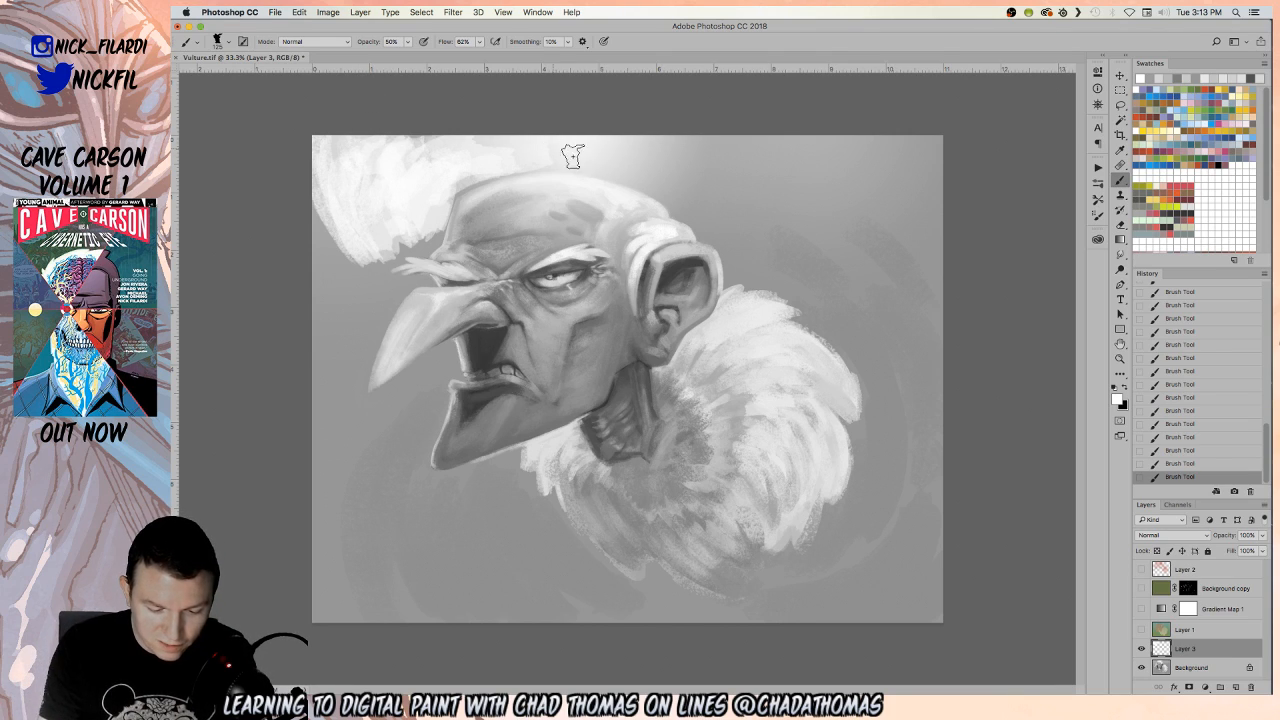
mouse_move(645, 150)
mouse_down()
mouse_move(666, 125)
mouse_move(660, 177)
mouse_move(676, 167)
mouse_move(660, 185)
mouse_move(644, 140)
mouse_move(674, 155)
mouse_move(710, 142)
mouse_move(680, 192)
mouse_move(718, 128)
mouse_move(717, 189)
mouse_up()
mouse_move(731, 143)
mouse_down()
mouse_move(694, 199)
mouse_move(717, 170)
mouse_up()
click(1120, 343)
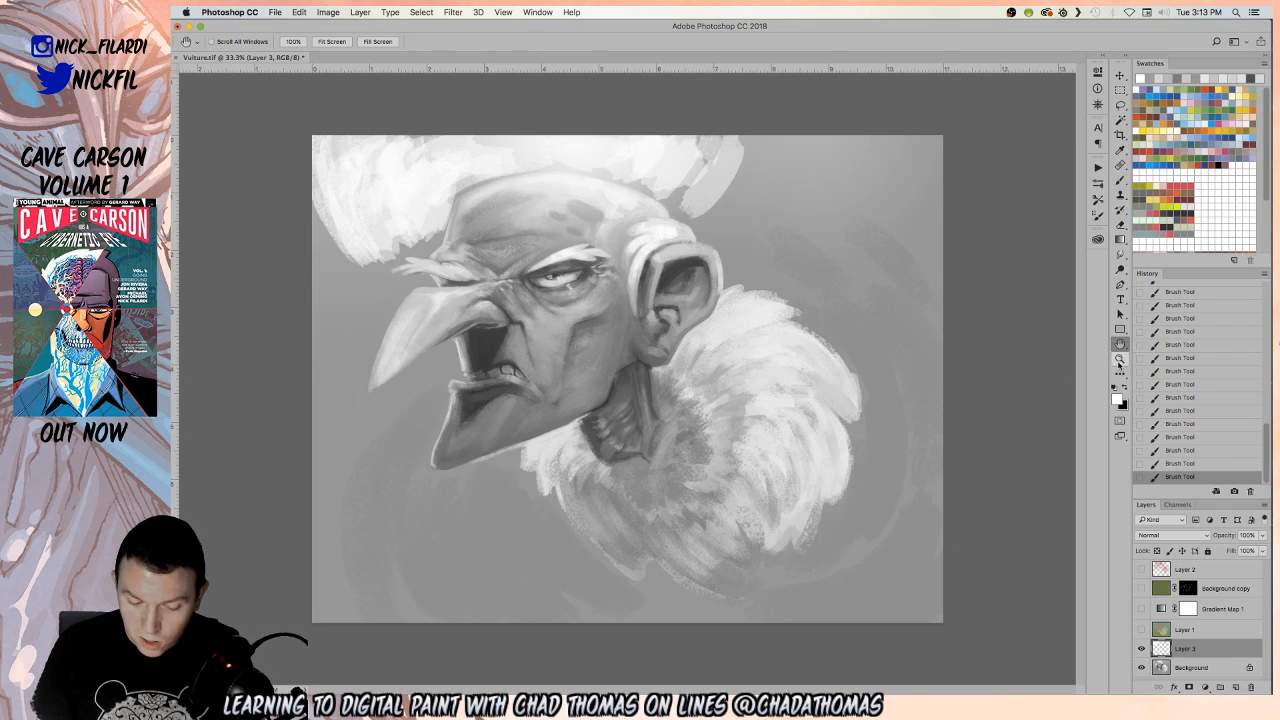
click(1120, 194)
click(321, 226)
click(807, 237)
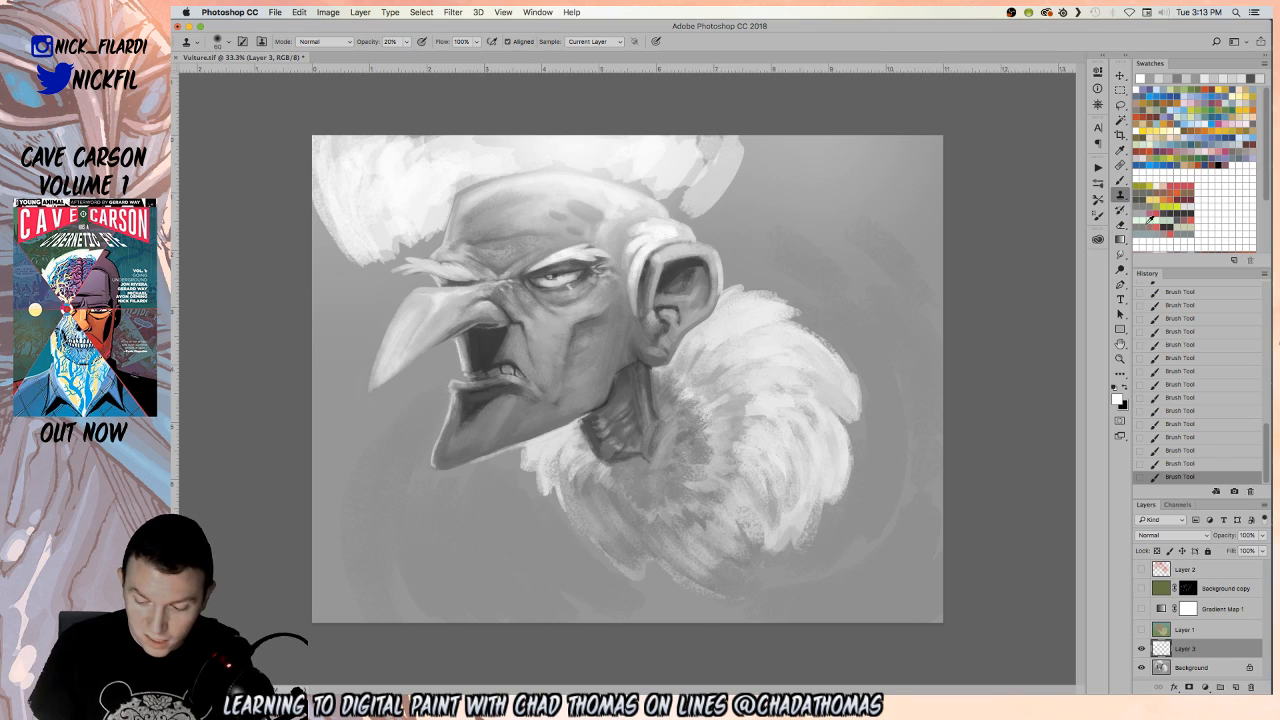
Extend the white backdrop down in front of the brow and tone its outer edge with sampled background grey
click(1120, 180)
mouse_move(336, 239)
mouse_down()
mouse_move(366, 297)
mouse_move(340, 289)
mouse_move(347, 302)
mouse_move(388, 273)
mouse_up()
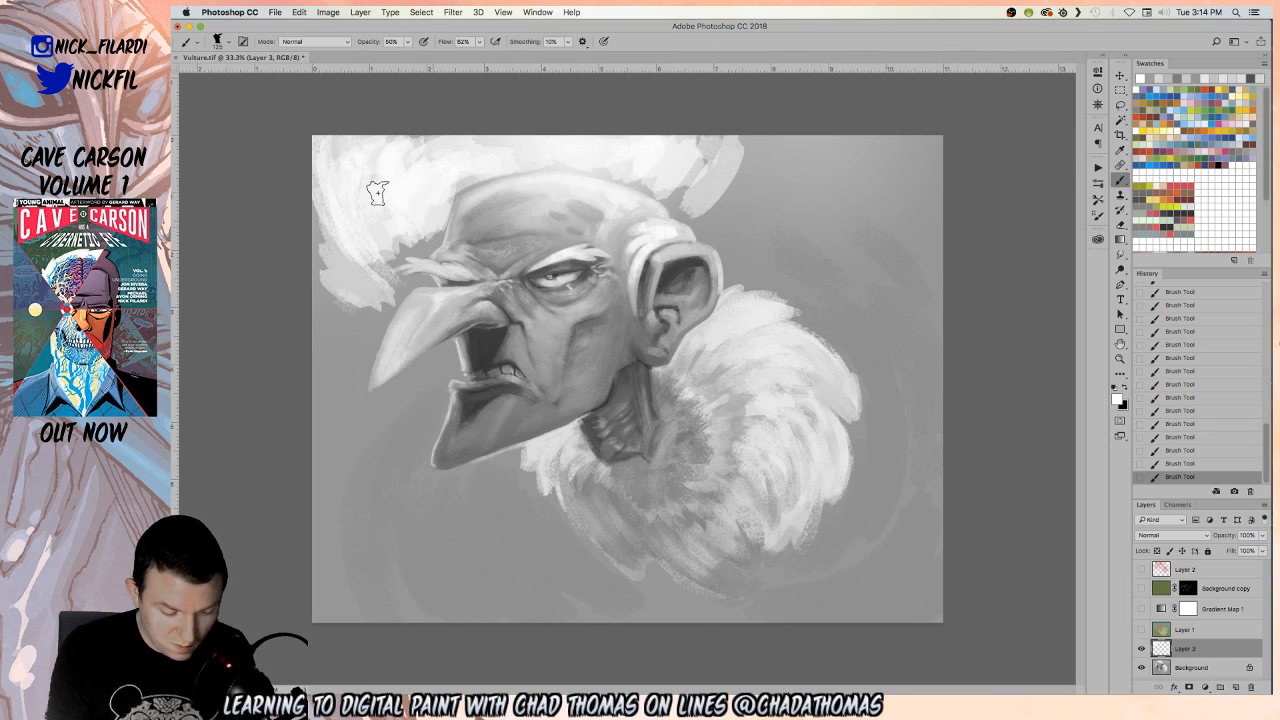
alt+click(320, 223)
mouse_move(331, 235)
mouse_down()
mouse_move(361, 281)
mouse_move(361, 192)
mouse_up()
mouse_move(334, 144)
mouse_down()
mouse_move(322, 212)
mouse_move(315, 165)
mouse_move(342, 188)
mouse_up()
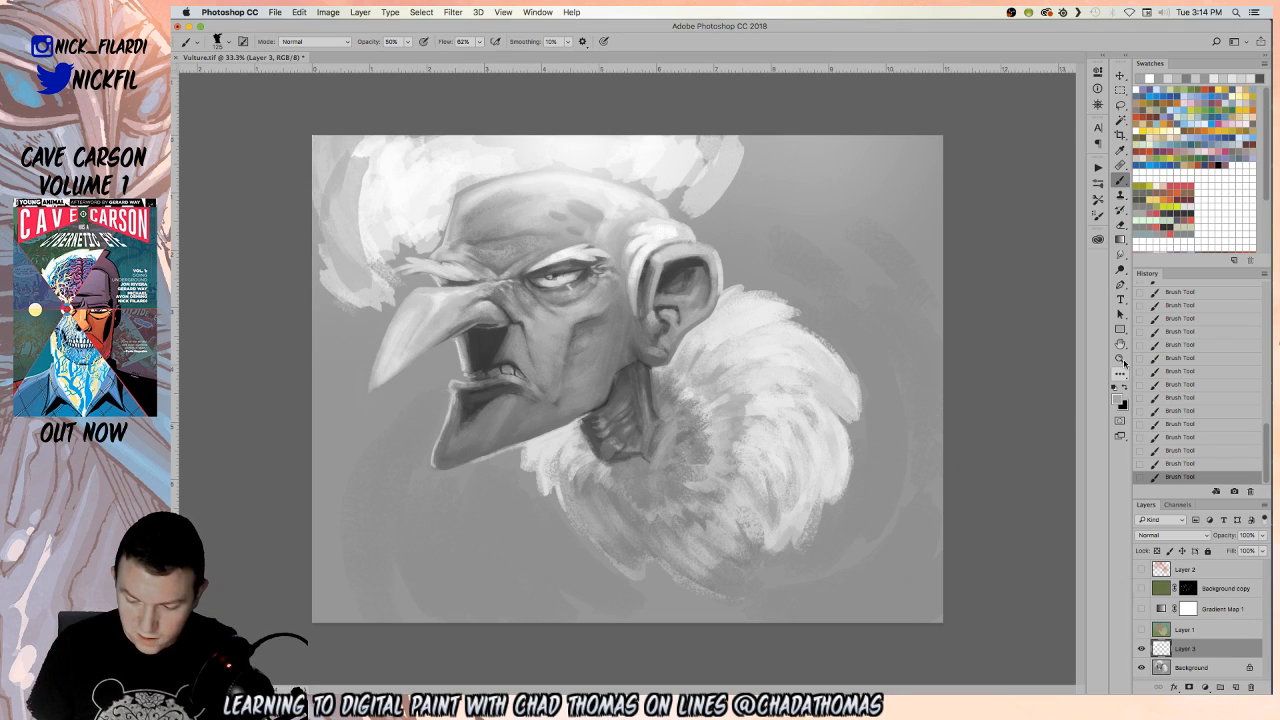
Brighten the backdrop in front of the forehead with a larger brush and a sampled white
key(z)
key(super+minus)
alt+click(567, 401)
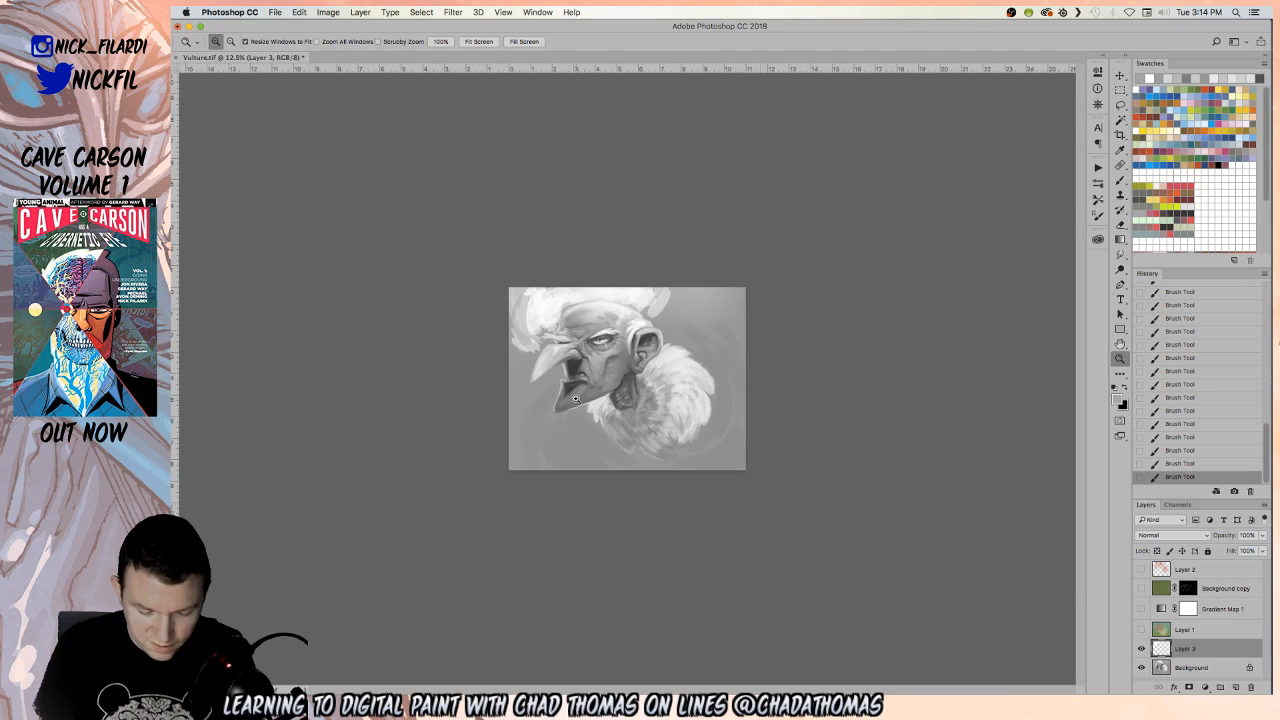
key(b)
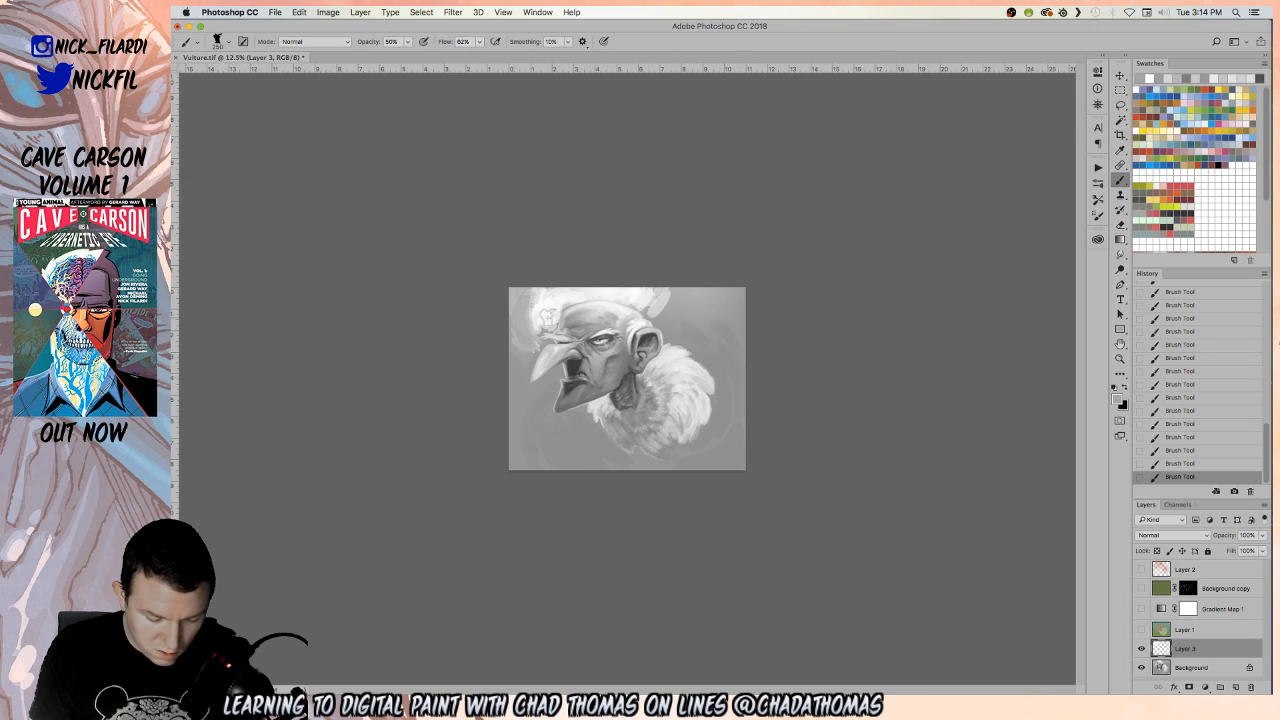
alt+click(545, 313)
drag(532, 309, 535, 336)
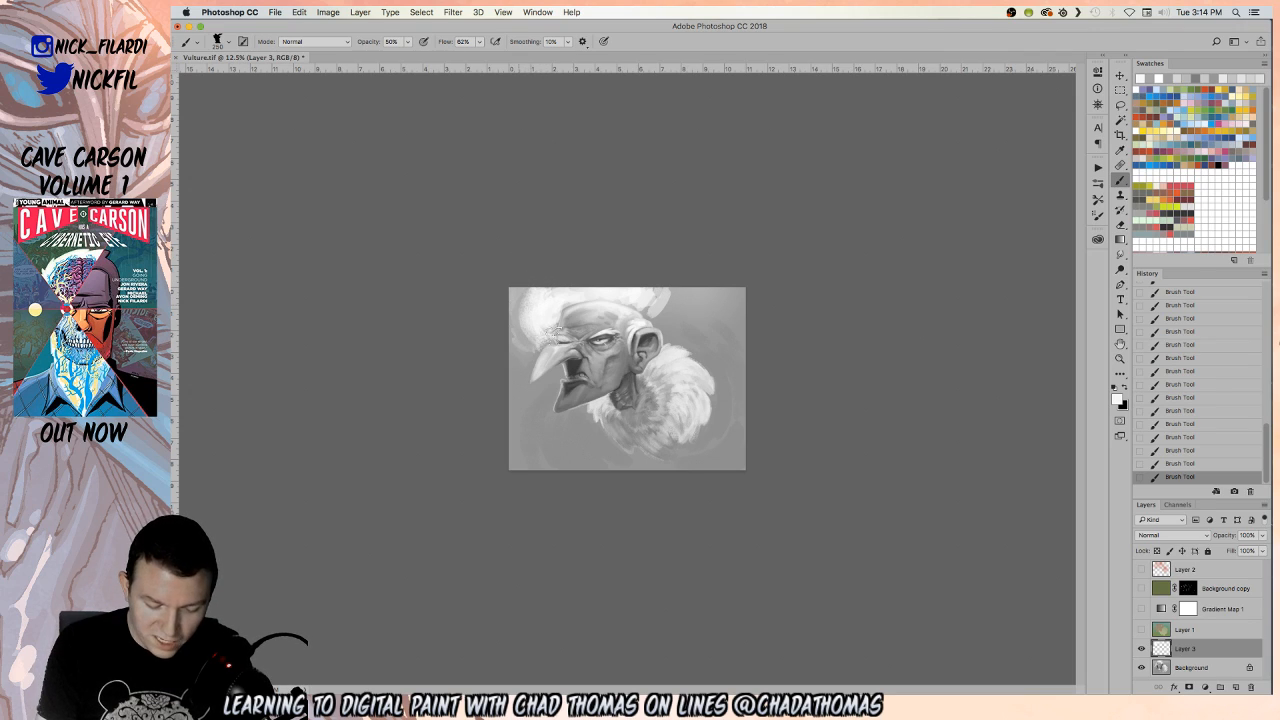
Blend the backdrop above and behind the head with sampled greys, then brighten it around the brow and beak with a sampled white
mouse_move(662, 291)
mouse_down()
mouse_move(650, 306)
mouse_move(675, 332)
mouse_move(688, 295)
mouse_move(714, 308)
mouse_move(681, 319)
mouse_move(658, 287)
mouse_move(645, 300)
mouse_move(676, 309)
mouse_up()
alt+click(719, 295)
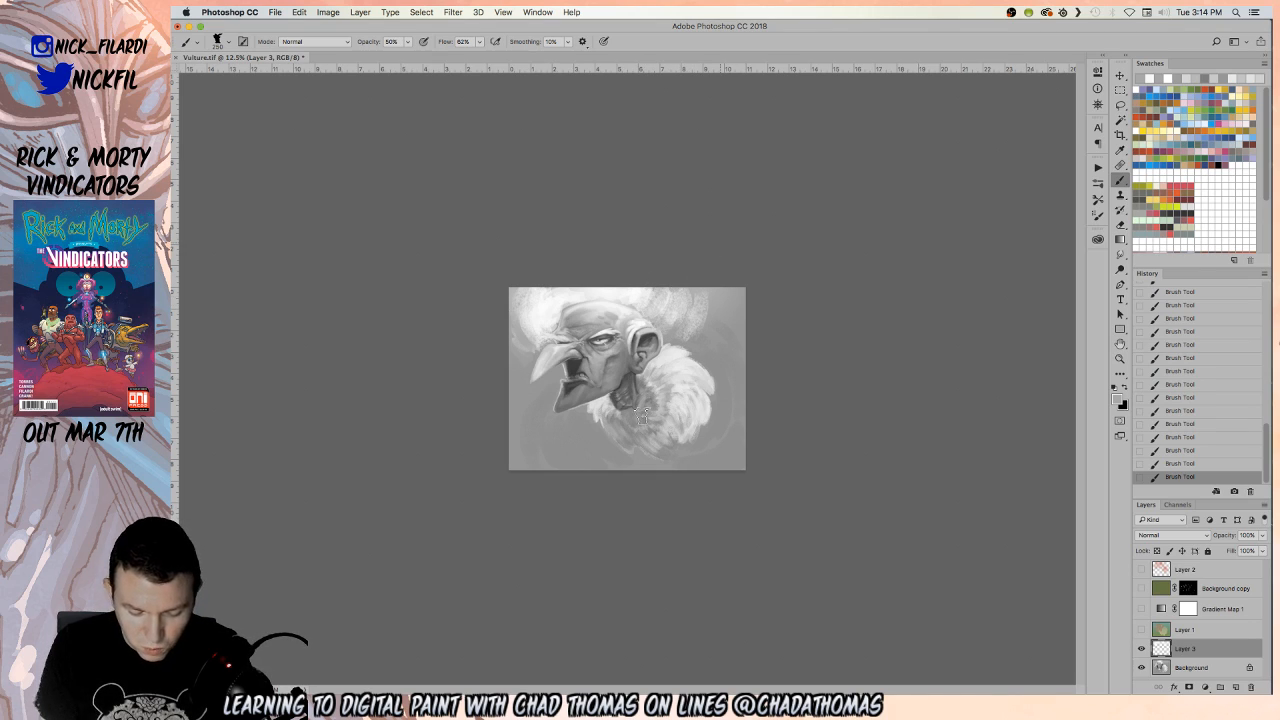
mouse_move(547, 283)
mouse_down()
mouse_move(527, 328)
mouse_move(555, 319)
mouse_up()
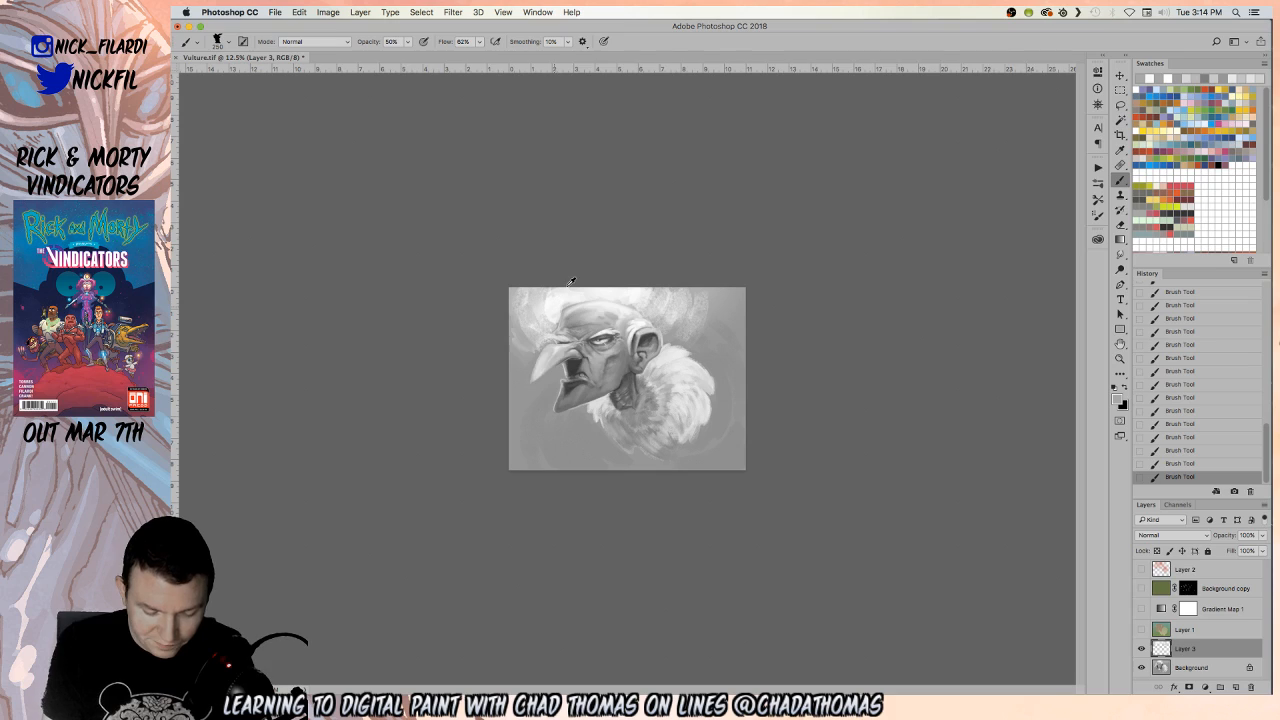
alt+click(568, 289)
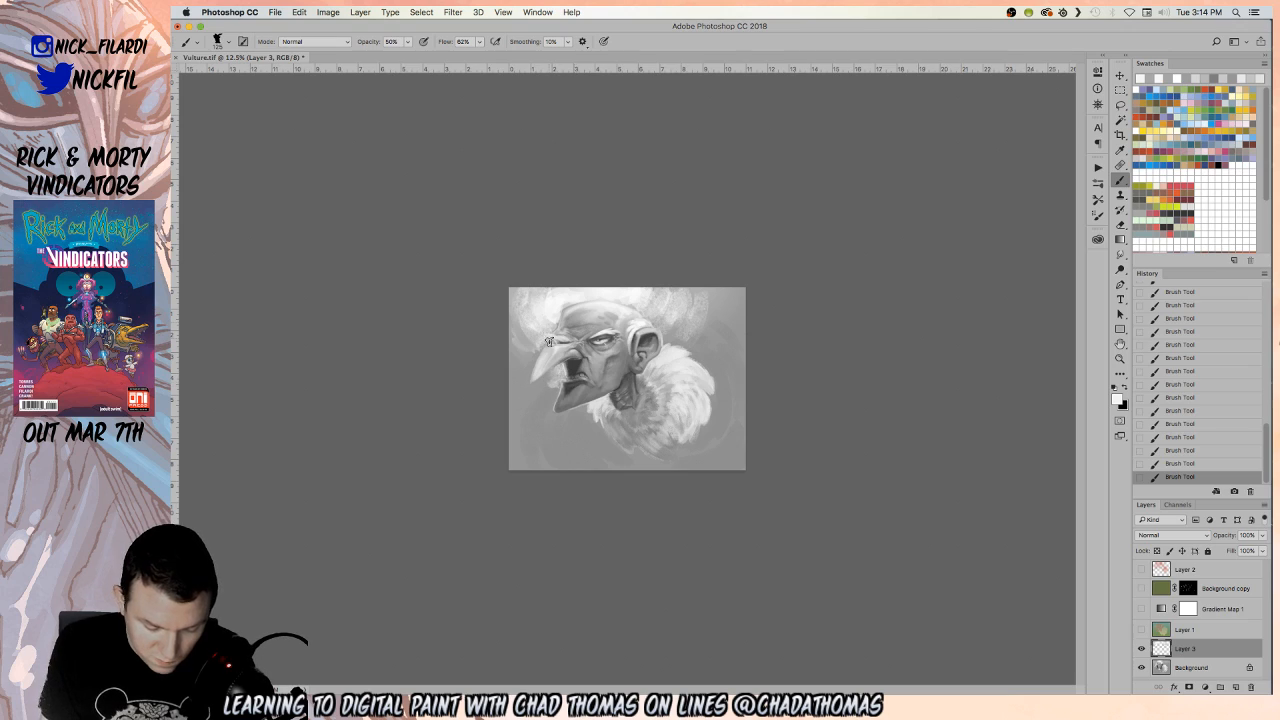
drag(537, 366, 528, 344)
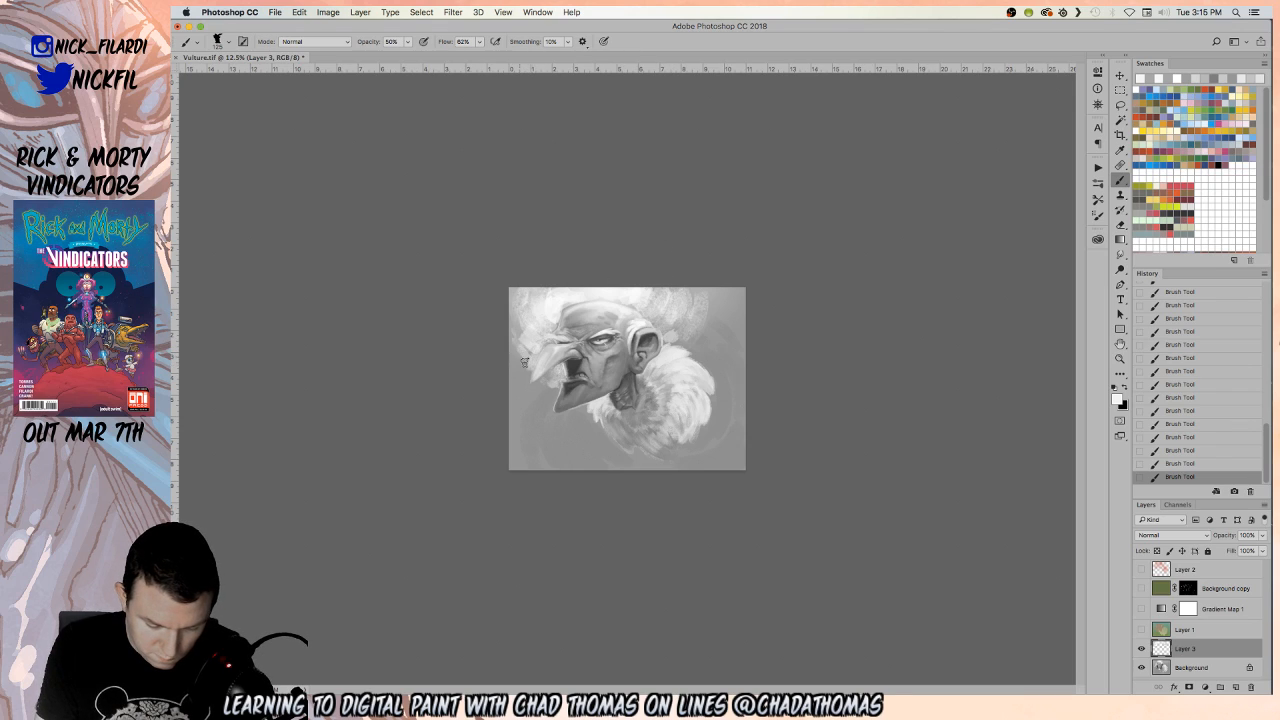
Brush rough white texture onto the backdrop in front of the beak and behind the head with a 500 px brush
key(bracketright)
key(bracketright)
key(bracketright)
key(bracketright)
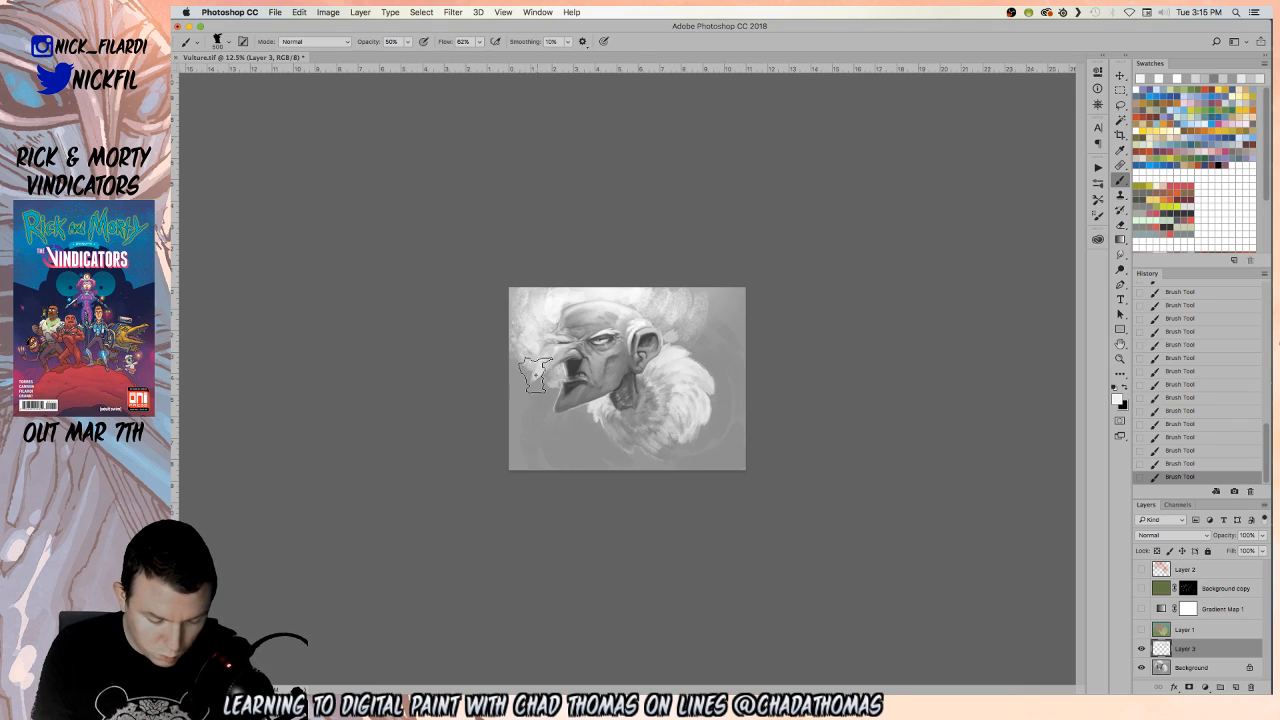
drag(548, 358, 525, 383)
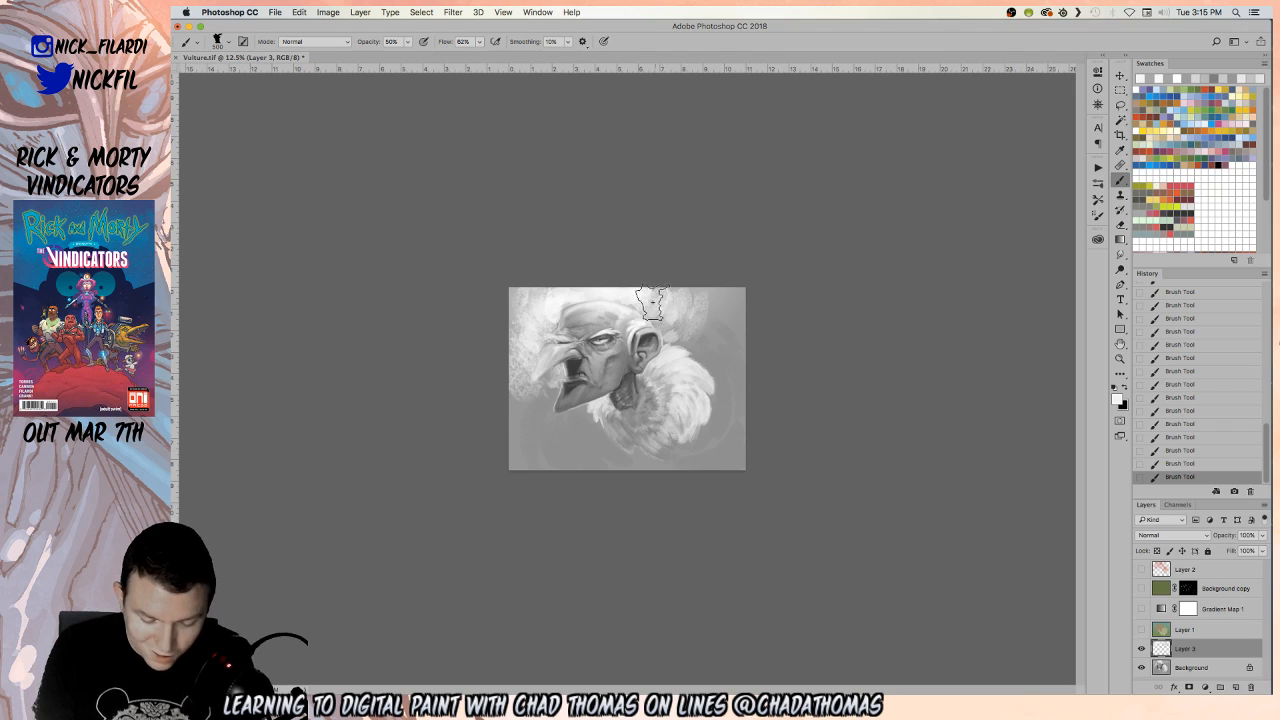
mouse_move(689, 329)
mouse_down()
mouse_move(724, 291)
mouse_move(690, 356)
mouse_move(729, 323)
mouse_move(734, 334)
mouse_move(685, 294)
mouse_up()
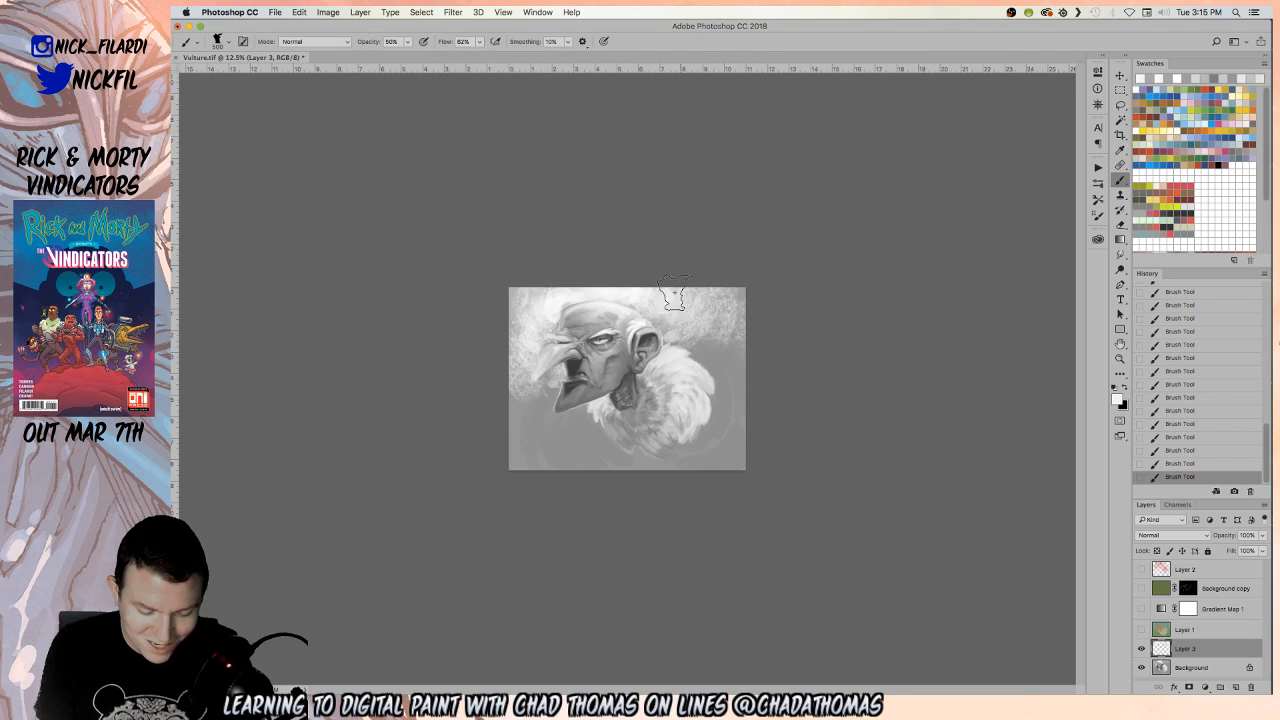
Refine the backdrop above the head with a smaller 150 px brush and sample a light grey beside the beak
key(bracketleft)
key(bracketleft)
key(bracketleft)
key(bracketleft)
key(bracketleft)
key(bracketleft)
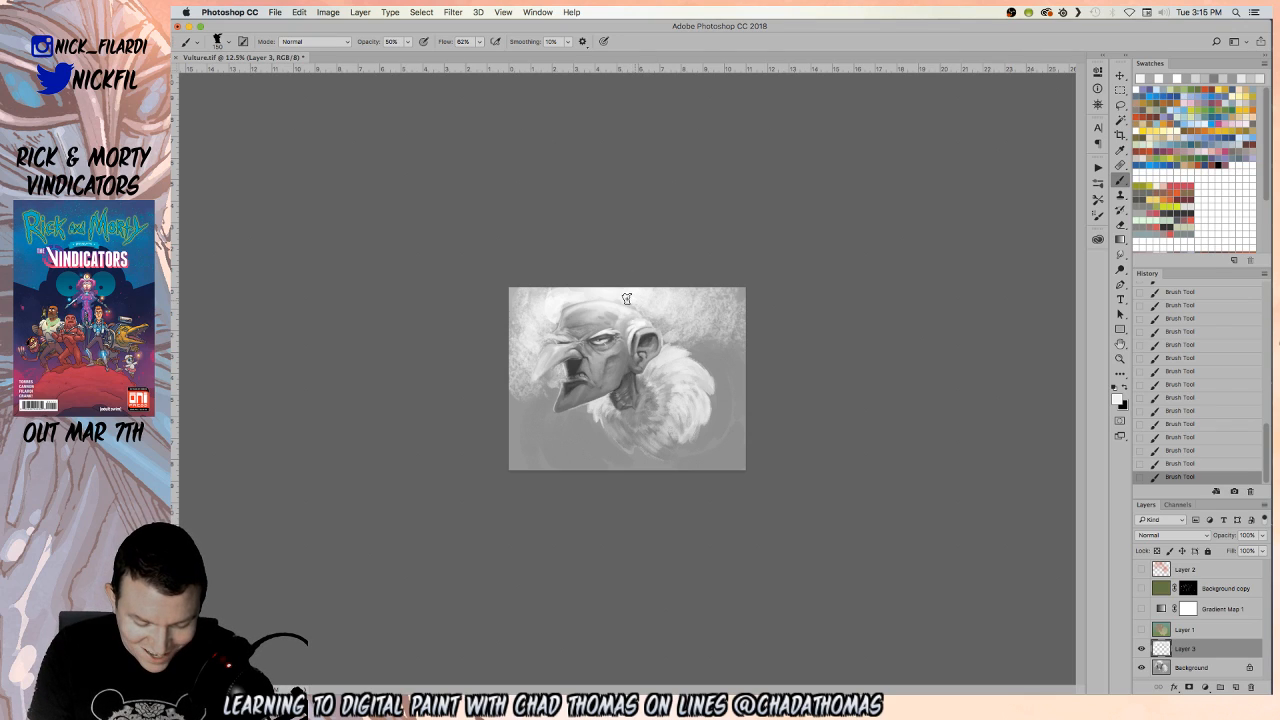
alt+click(550, 348)
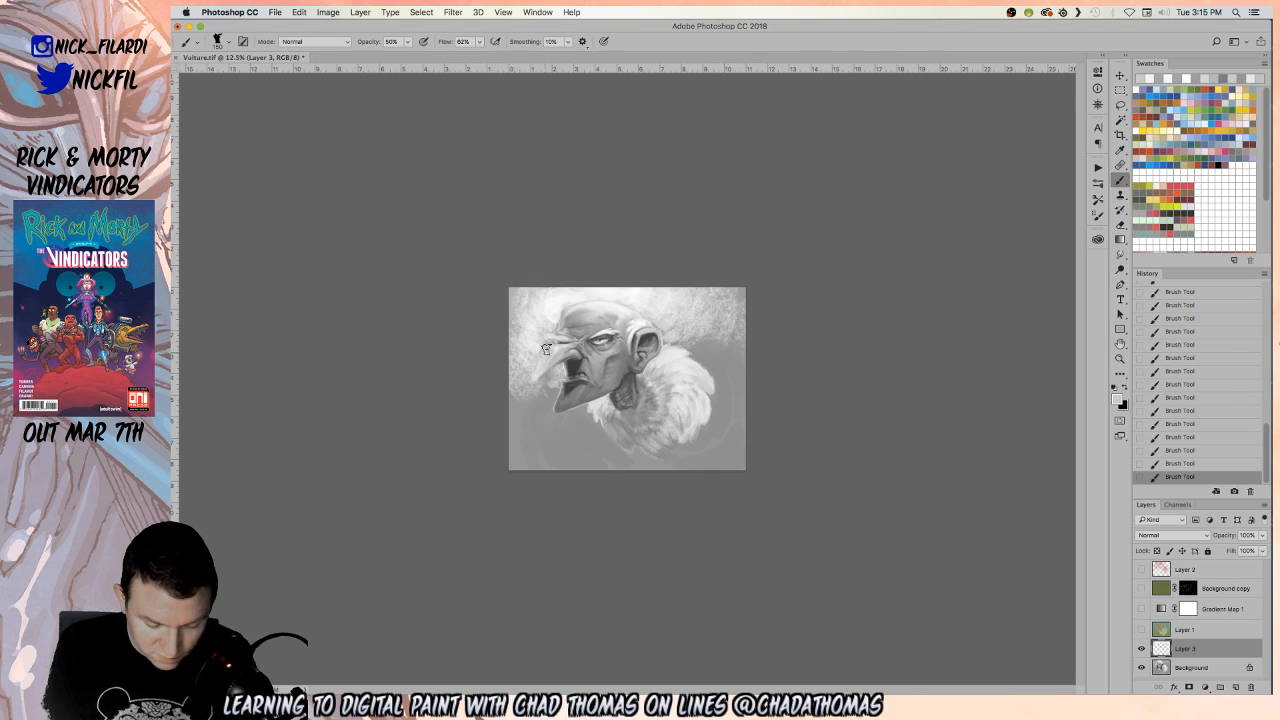
Lower Layer 3's opacity to about 68% and add a white dab to the backdrop above the forehead
click(1120, 359)
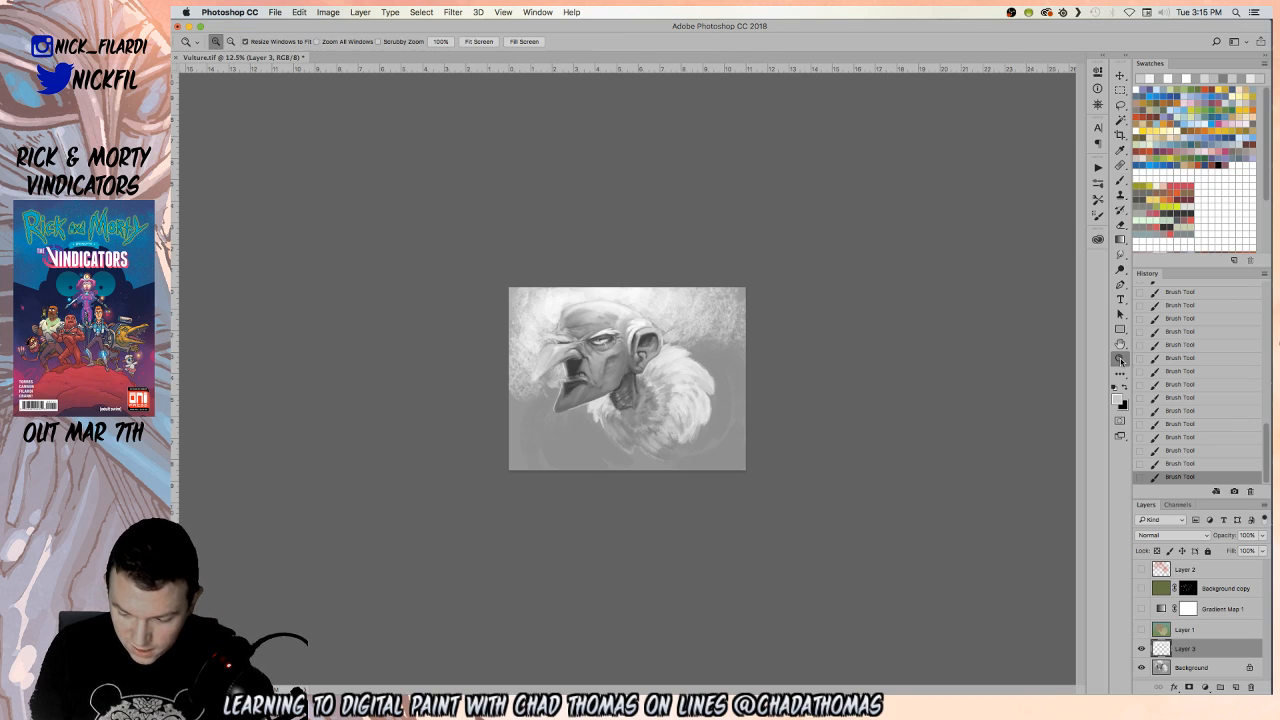
click(533, 352)
click(1261, 536)
drag(1249, 554, 1247, 553)
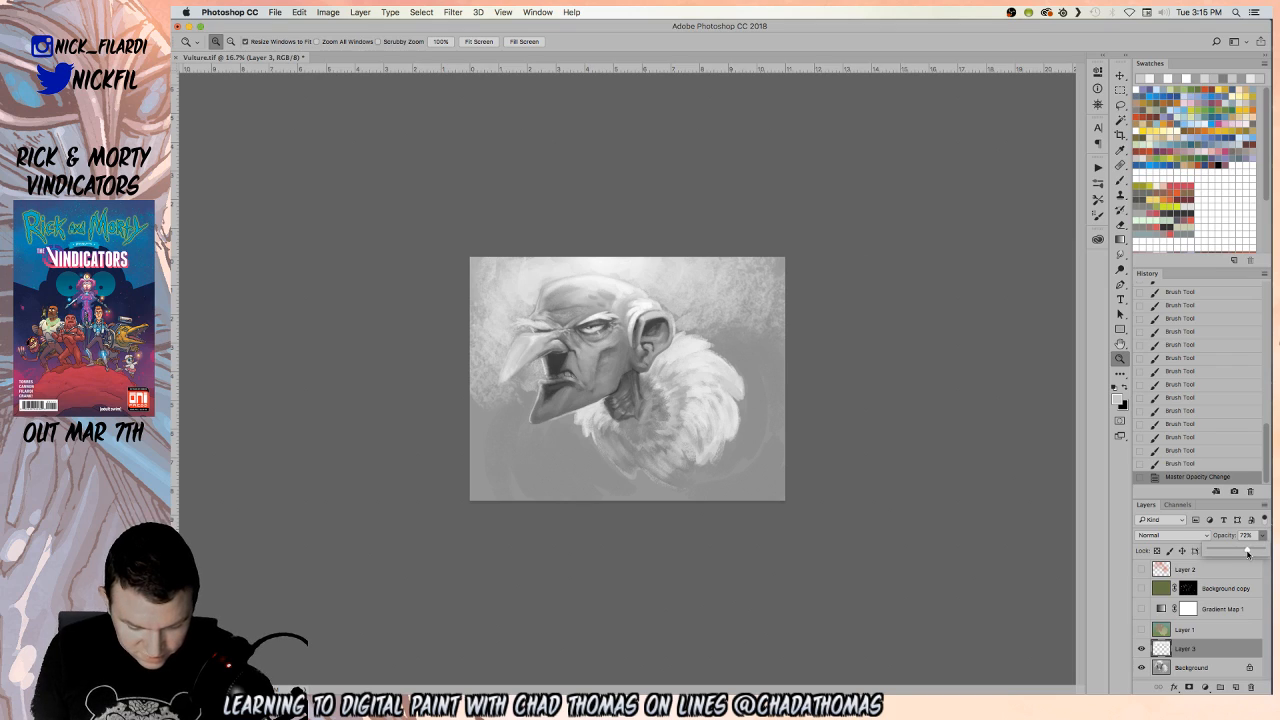
key(b)
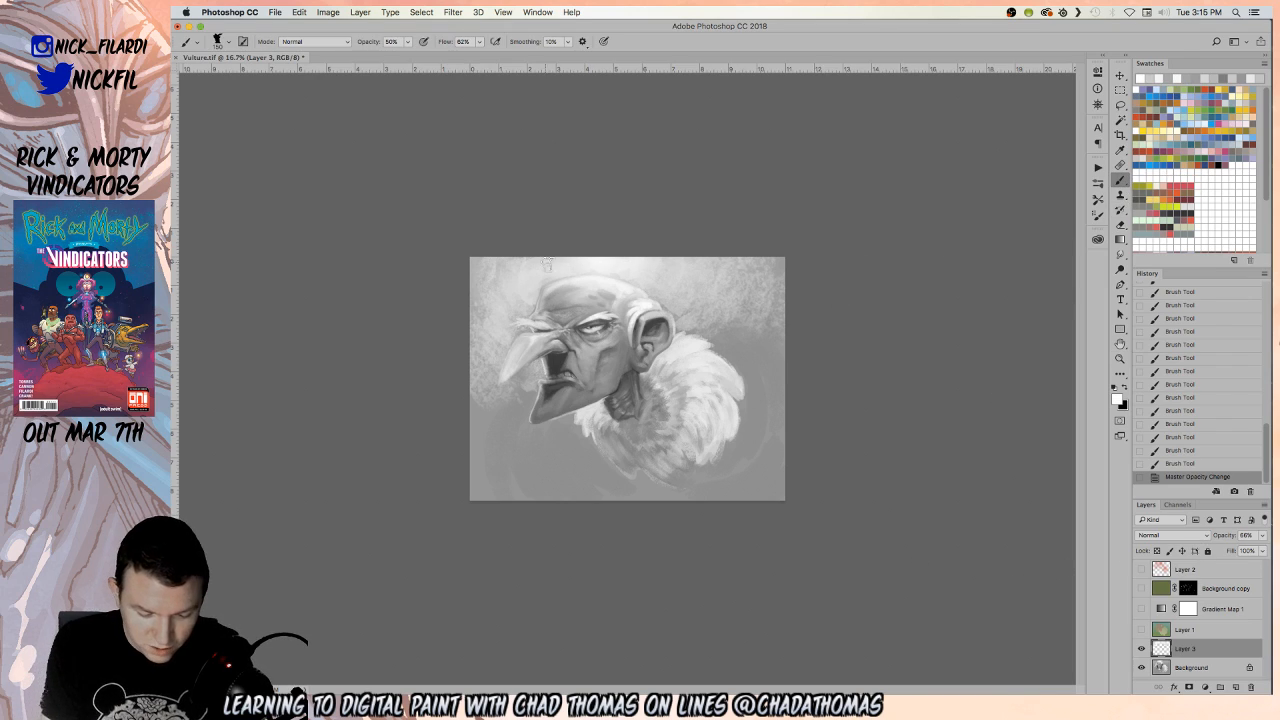
click(553, 260)
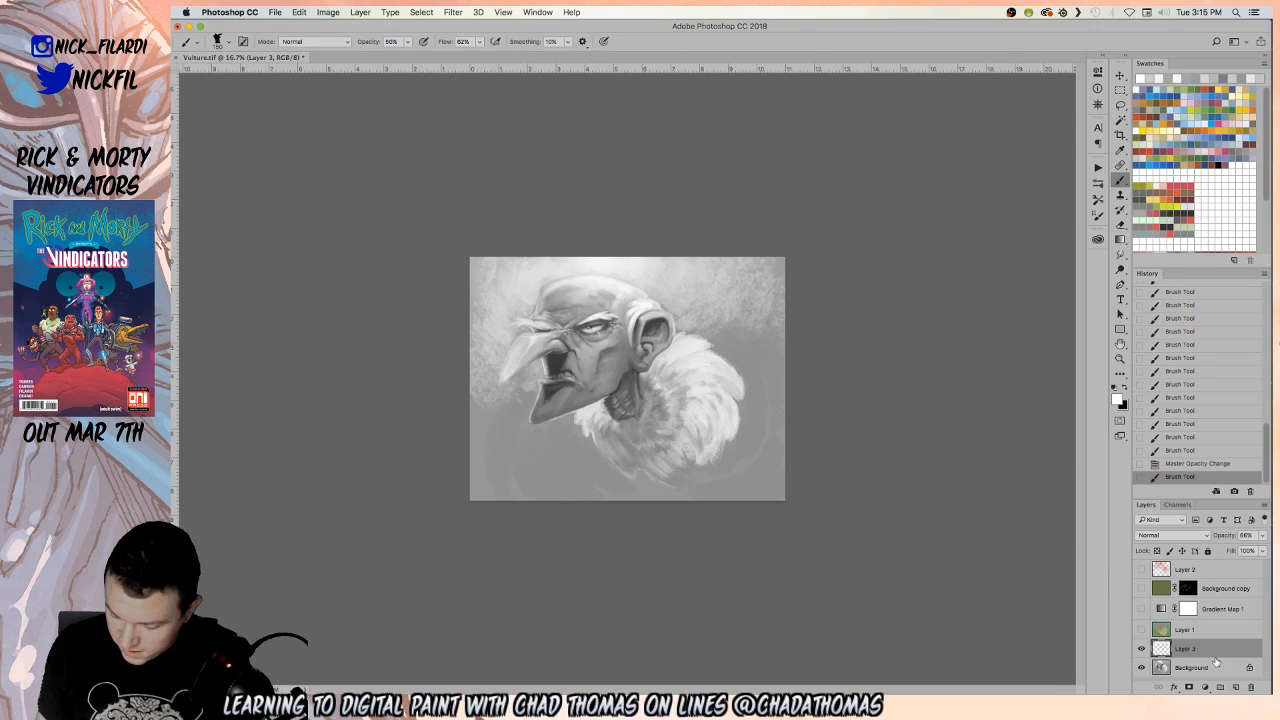
Add two new layers above Layer 3 and paint white dabs on the upper one across the backdrop around the head
click(1236, 687)
click(1236, 687)
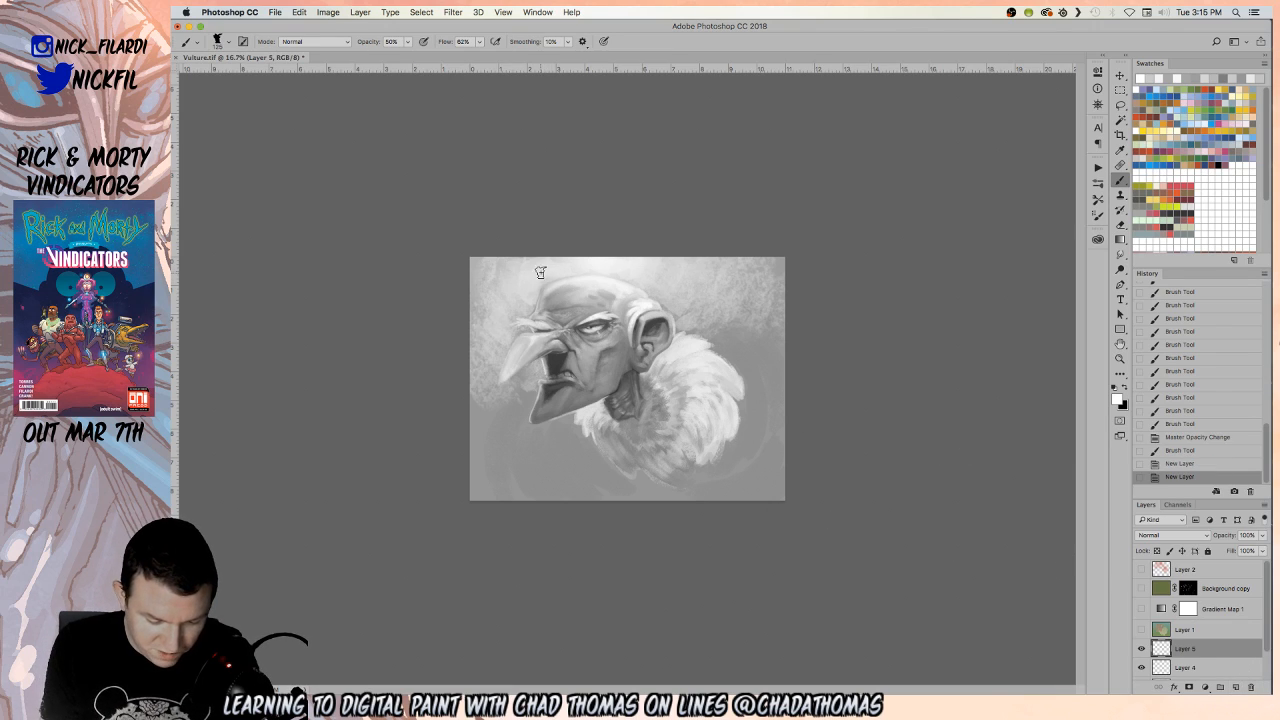
mouse_move(536, 270)
mouse_down()
mouse_move(574, 255)
mouse_move(553, 270)
mouse_move(560, 262)
mouse_move(544, 258)
mouse_move(520, 297)
mouse_move(544, 260)
mouse_up()
drag(507, 301, 503, 304)
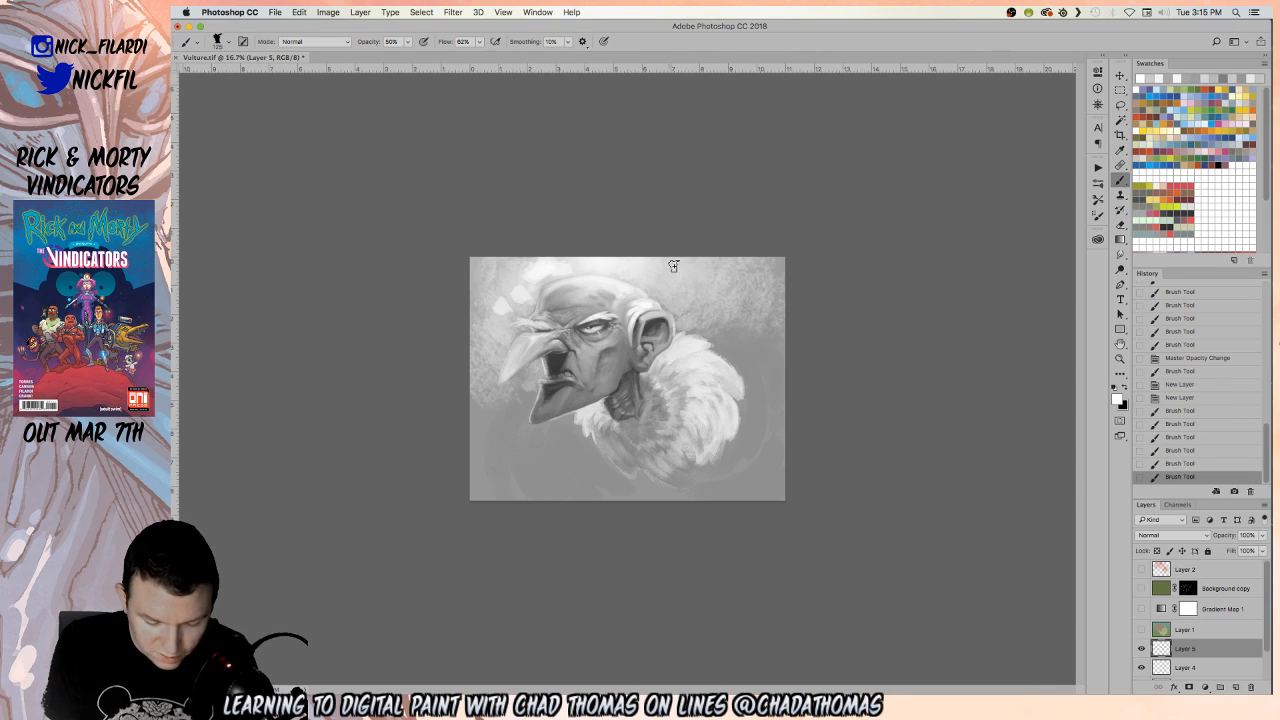
mouse_move(669, 292)
mouse_down()
mouse_move(703, 283)
mouse_move(716, 313)
mouse_move(661, 271)
mouse_move(566, 265)
mouse_up()
mouse_move(632, 265)
mouse_down()
mouse_move(518, 258)
mouse_move(539, 284)
mouse_move(508, 275)
mouse_move(519, 282)
mouse_move(500, 328)
mouse_move(486, 325)
mouse_move(484, 290)
mouse_up()
click(477, 274)
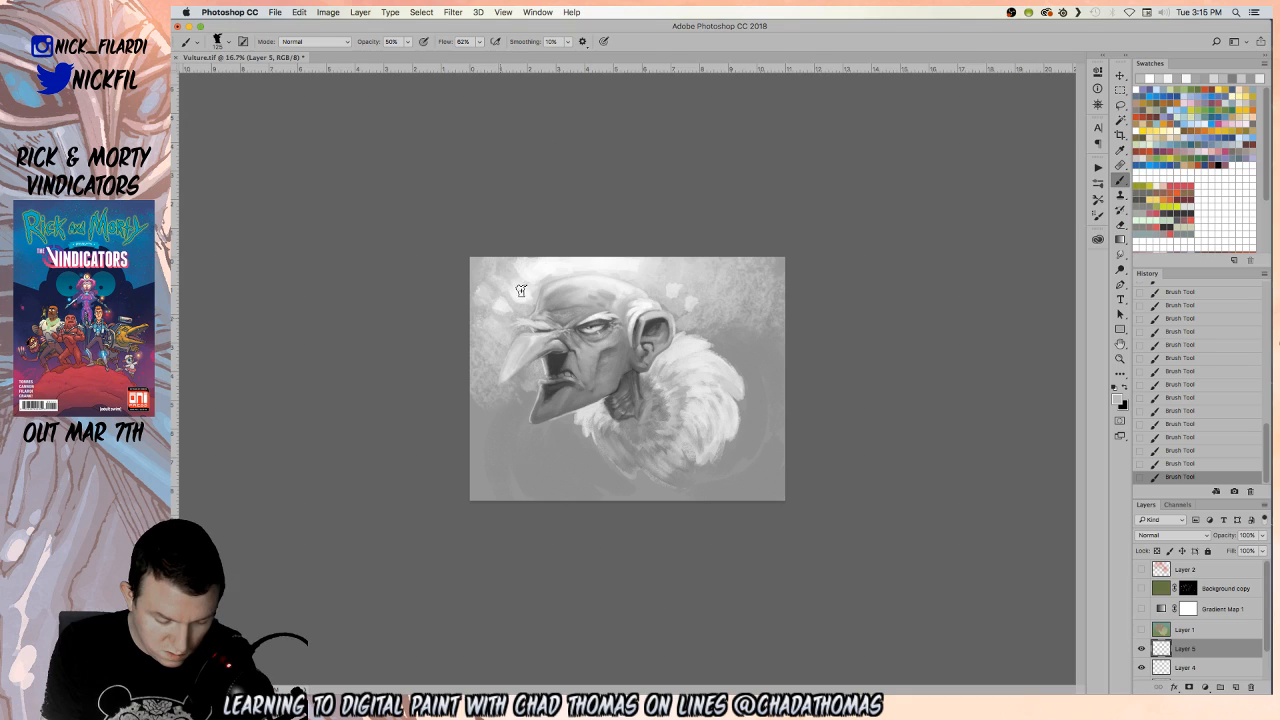
Paint light patches in the backdrop above and behind the ear, blending them with tones sampled from the surrounding area
drag(650, 270, 675, 292)
alt+click(678, 283)
alt+click(680, 280)
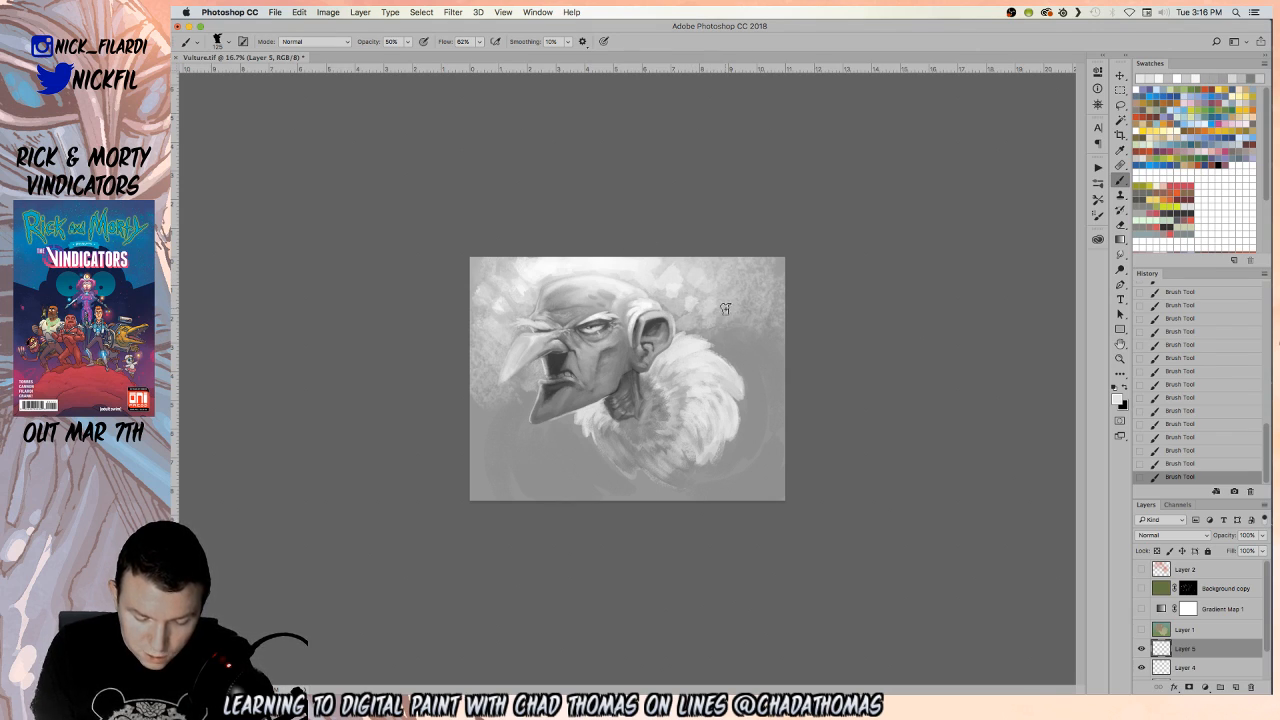
alt+click(669, 267)
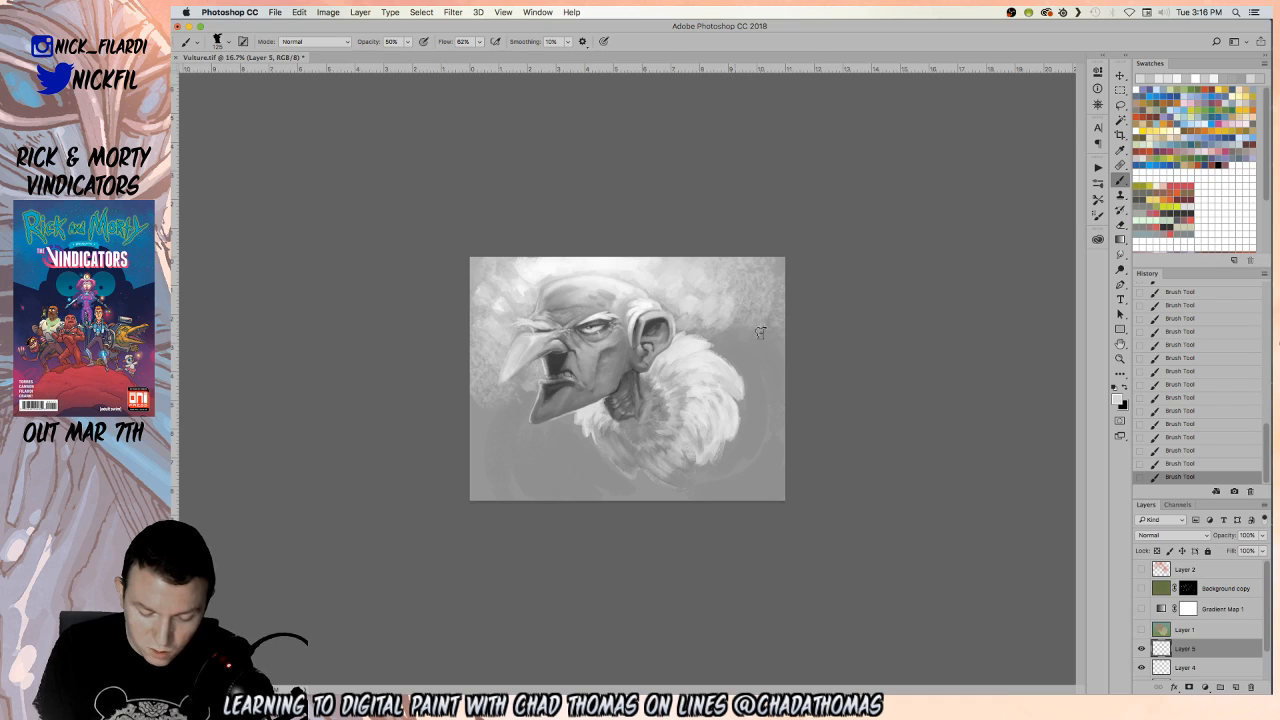
Shape the backdrop behind the head with larger grey strokes from a 250 px brush, then sample white above the head
key(bracketright)
key(bracketright)
key(bracketright)
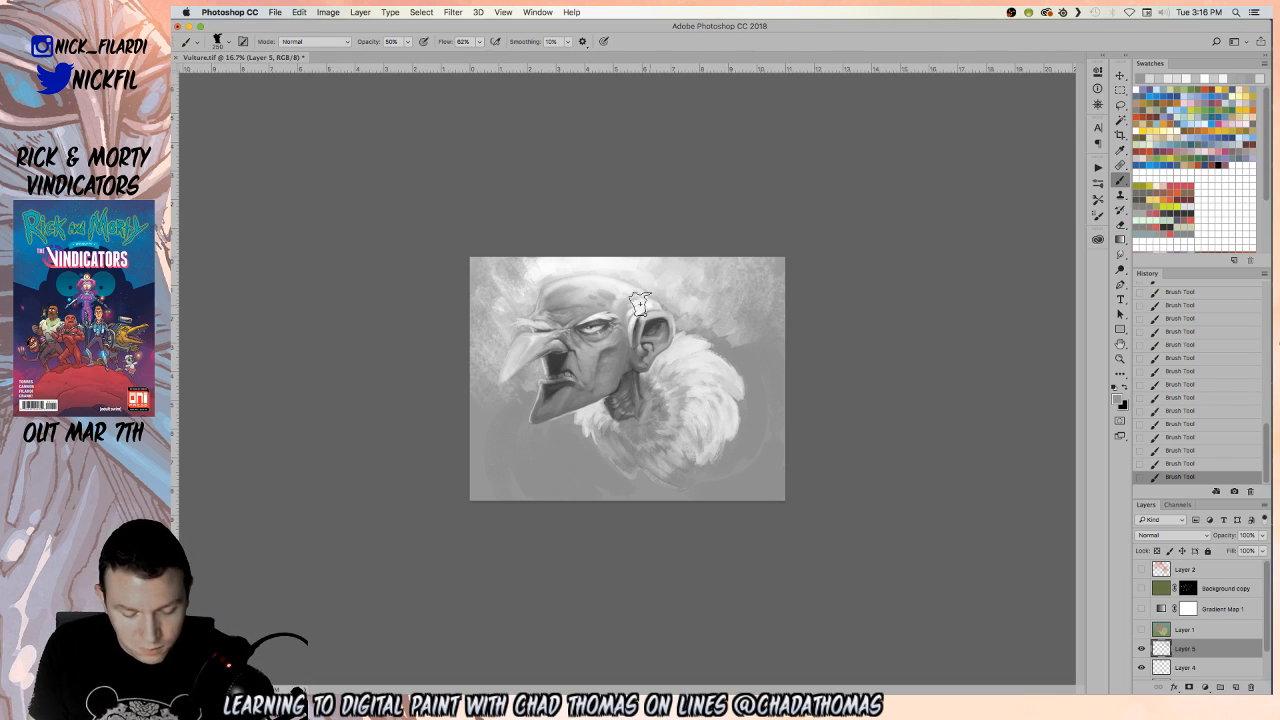
alt+click(618, 262)
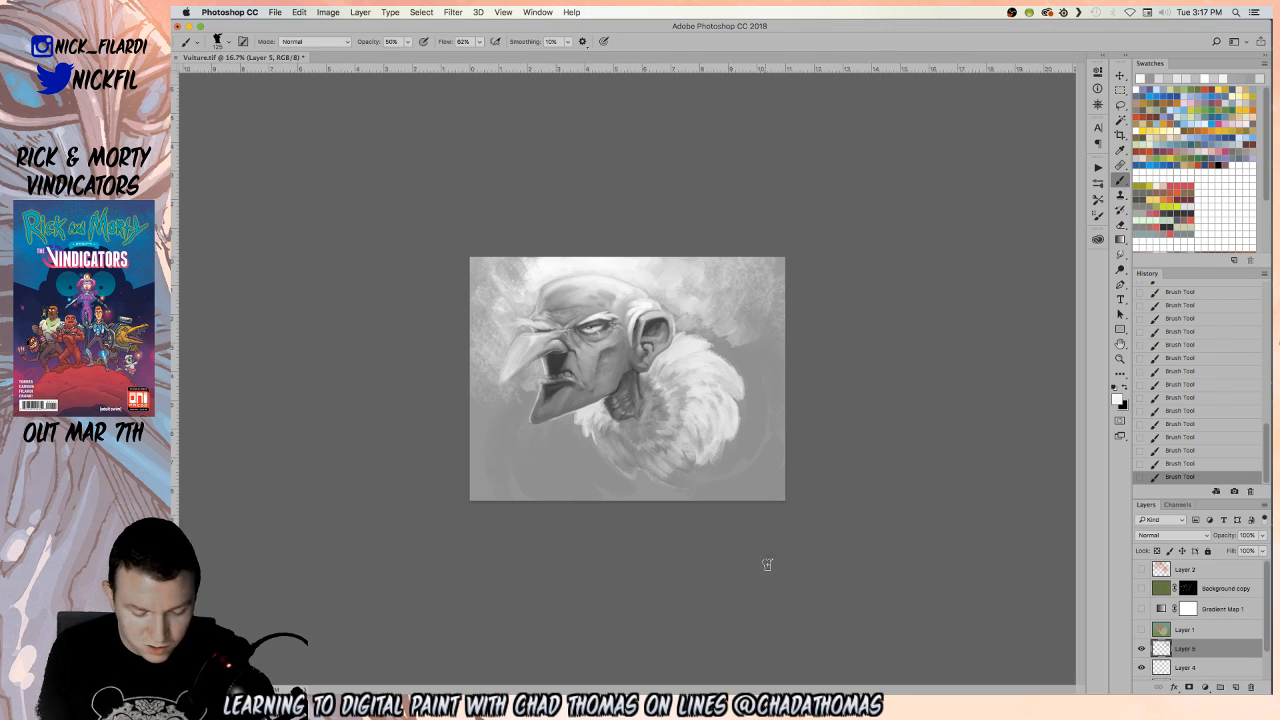
Shade the beak's bridge and side with a smaller brush, using greys sampled from the beak and face
click(1120, 358)
click(784, 388)
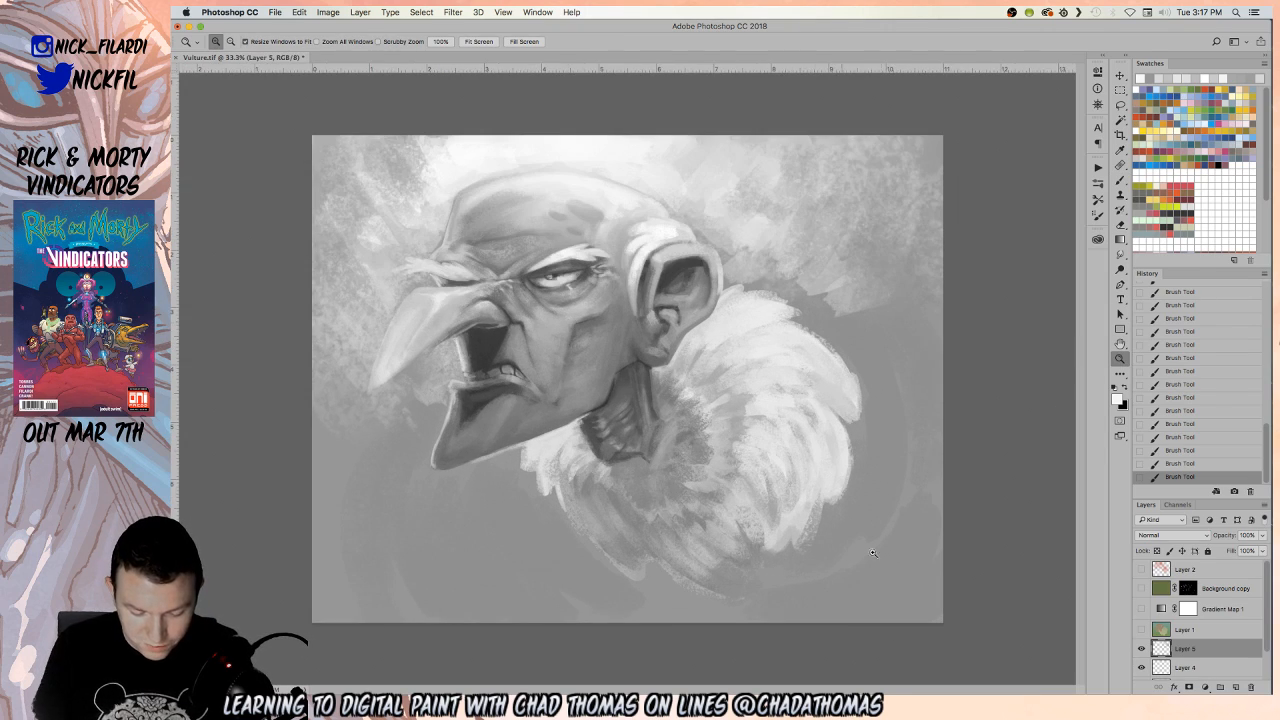
click(1120, 343)
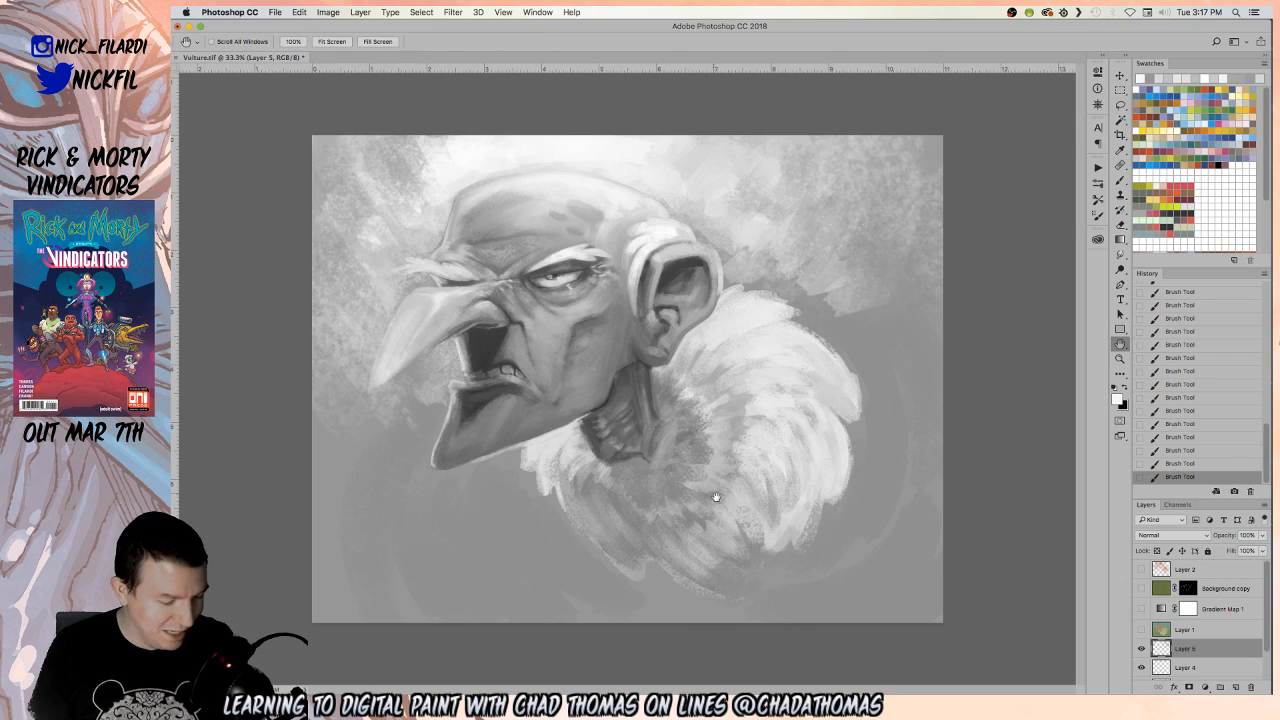
click(1120, 180)
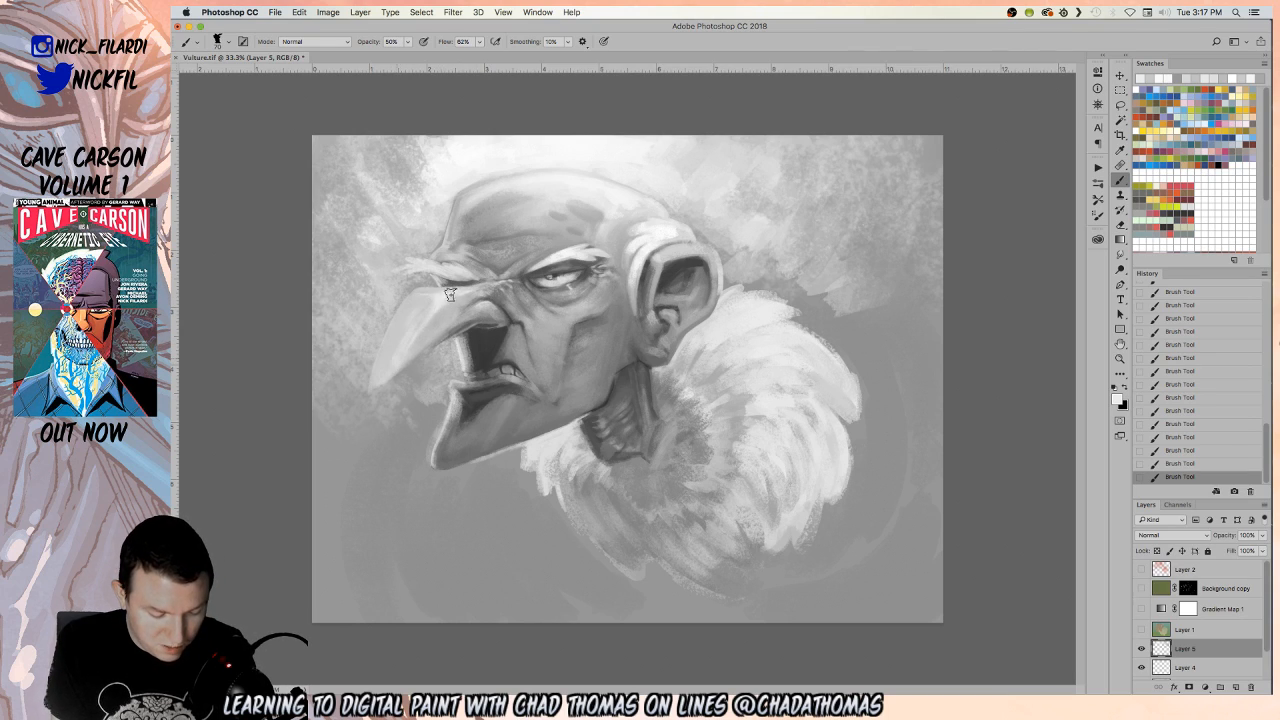
alt+click(403, 342)
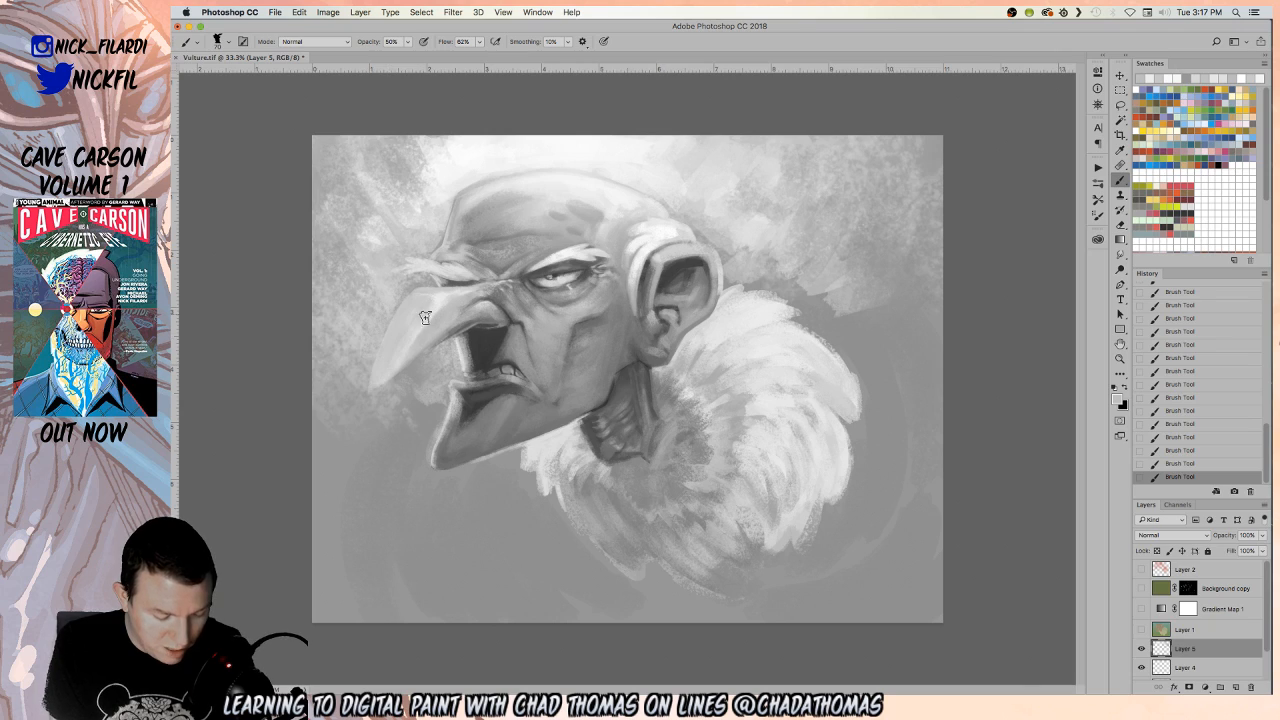
alt+click(510, 291)
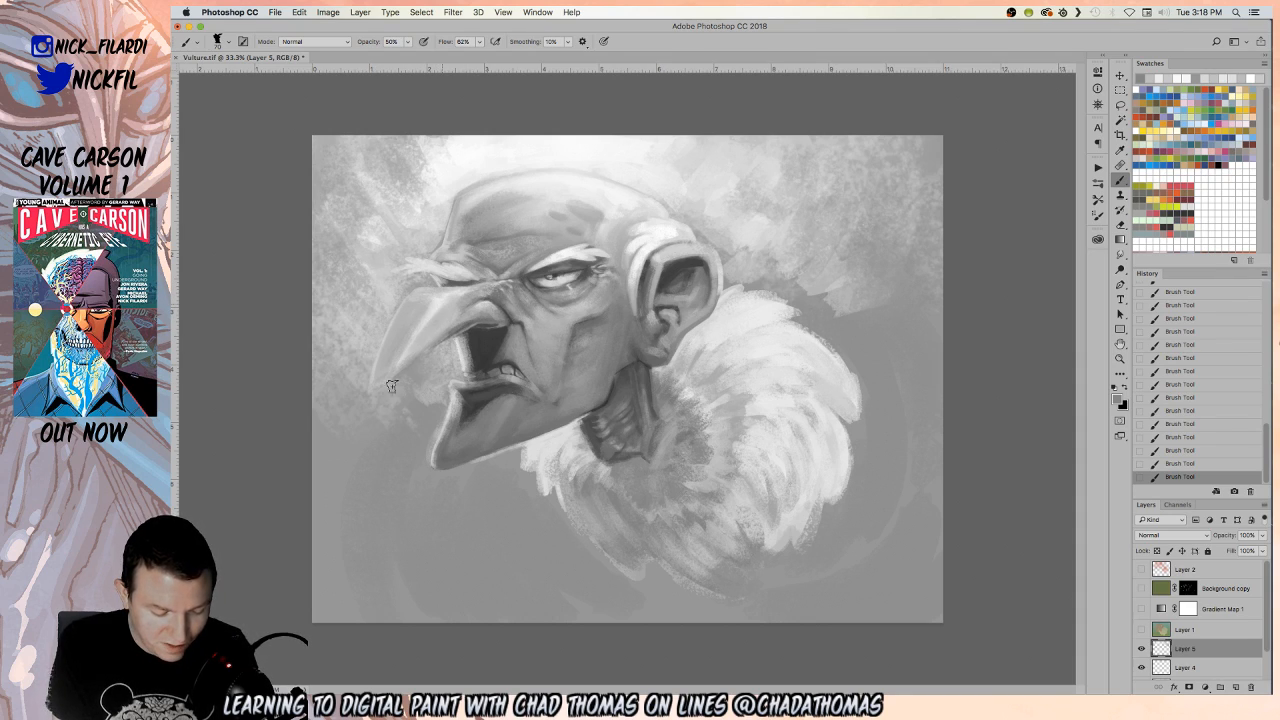
alt+click(445, 316)
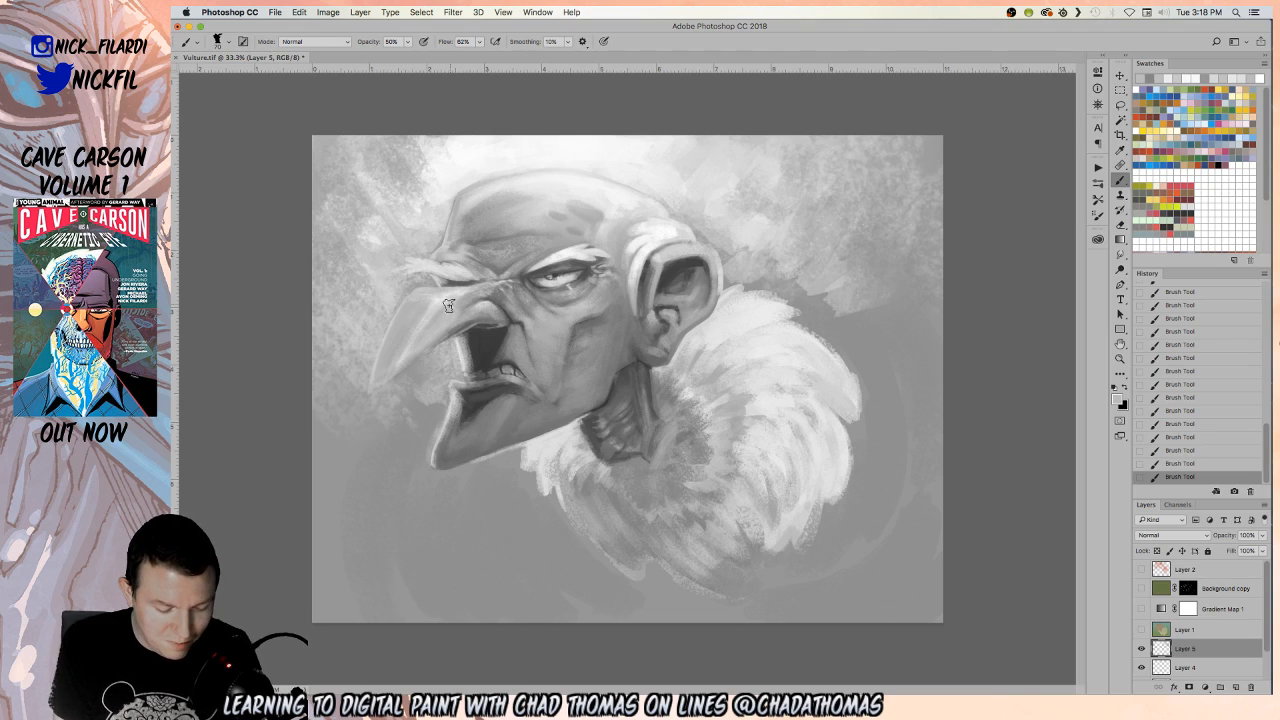
alt+click(410, 321)
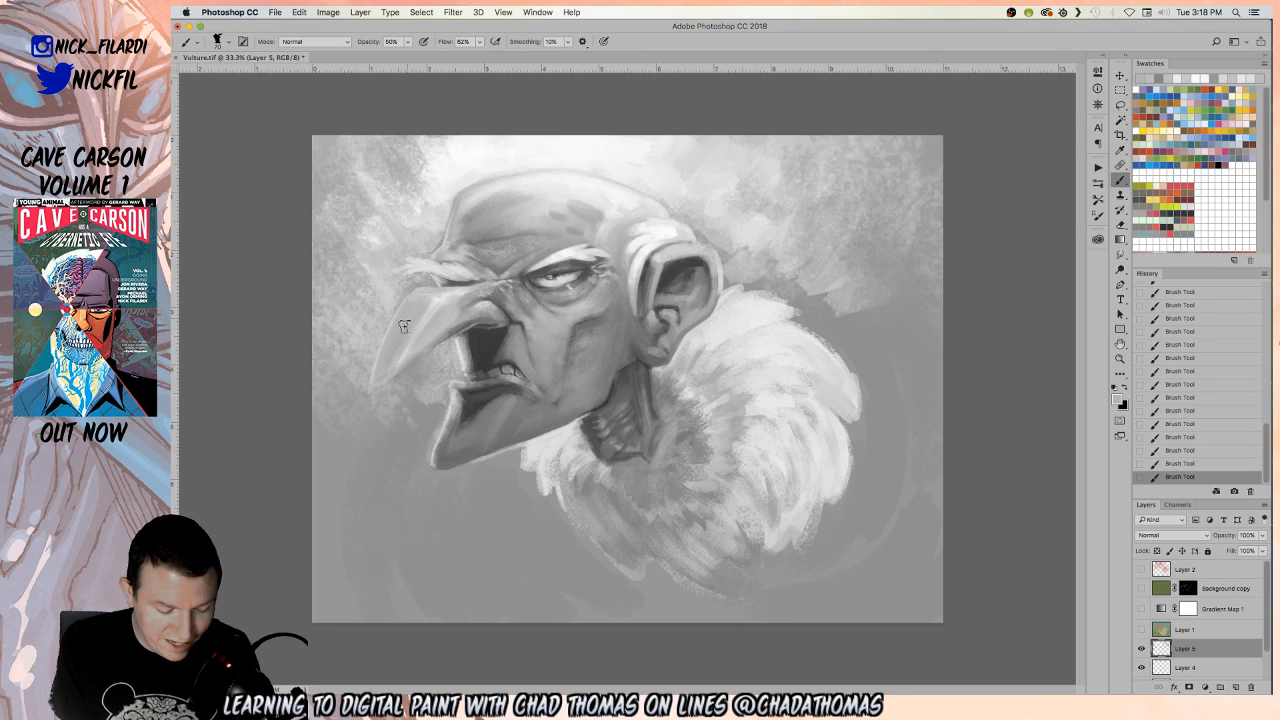
alt+click(380, 380)
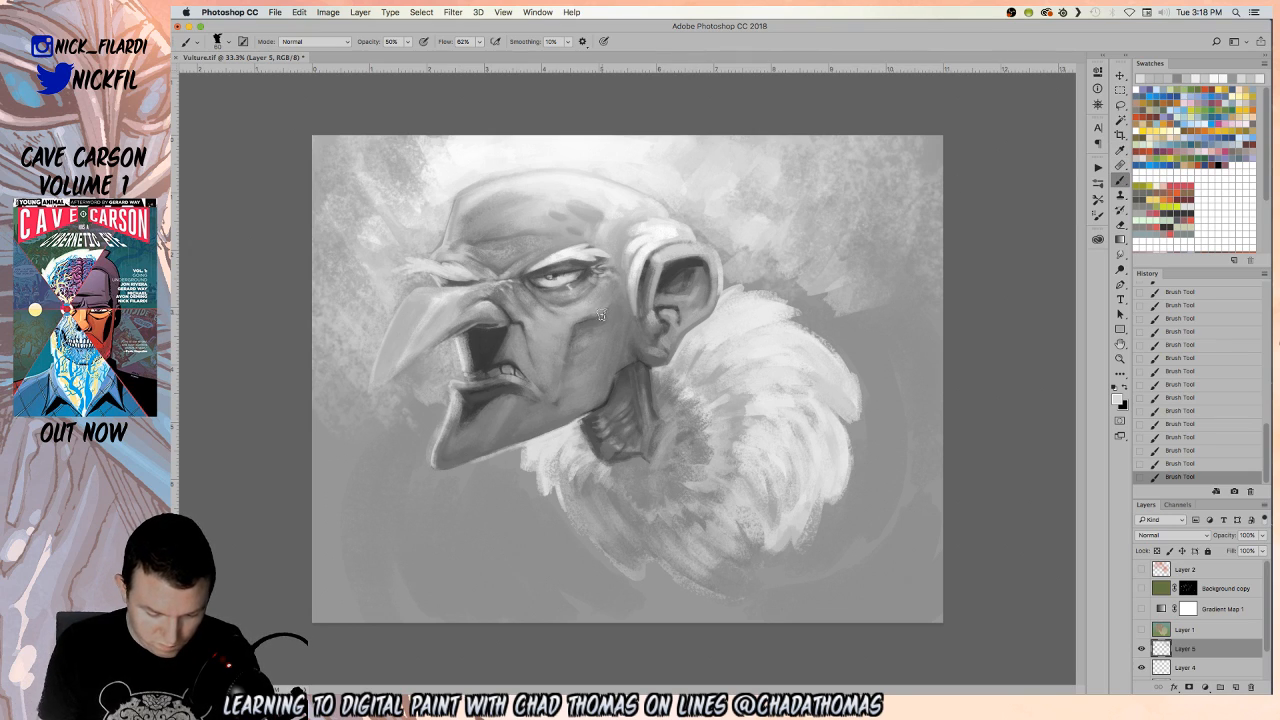
Set the brush opacity to 100%, crisp up the beak's light edge and darken the mouth opening with a sampled dark grey
key(0)
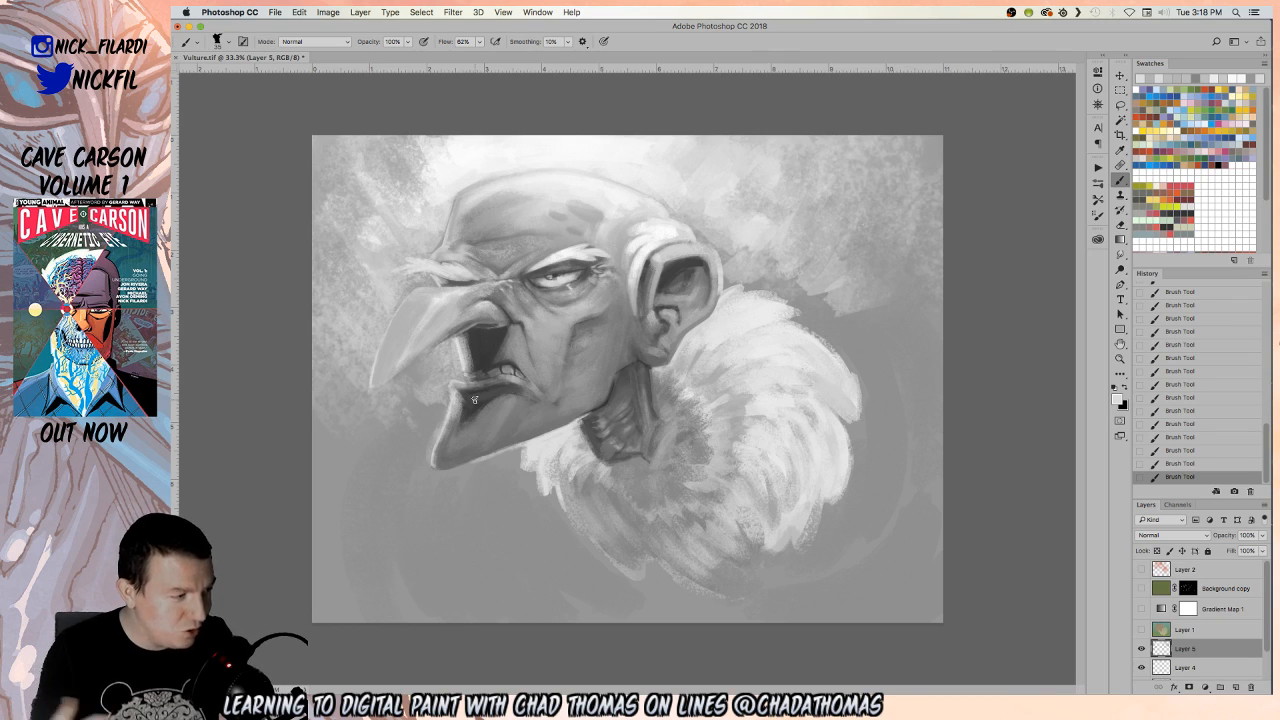
alt+click(474, 344)
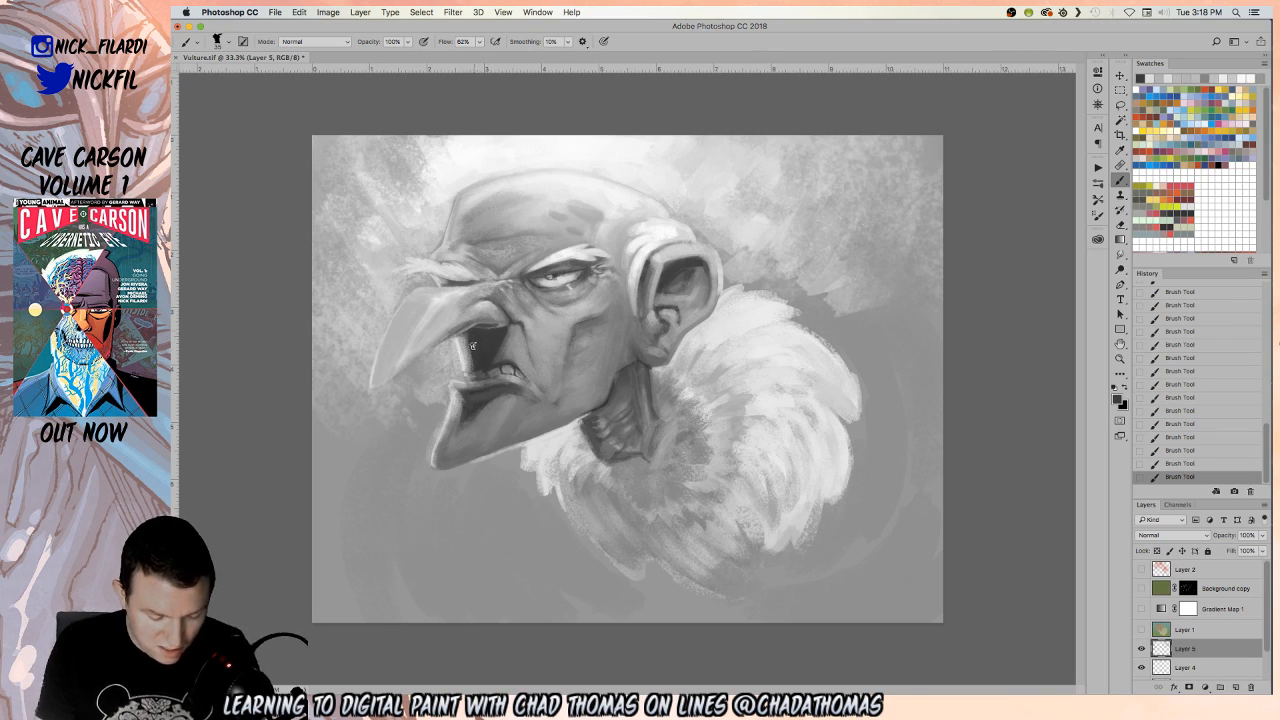
drag(468, 350, 466, 336)
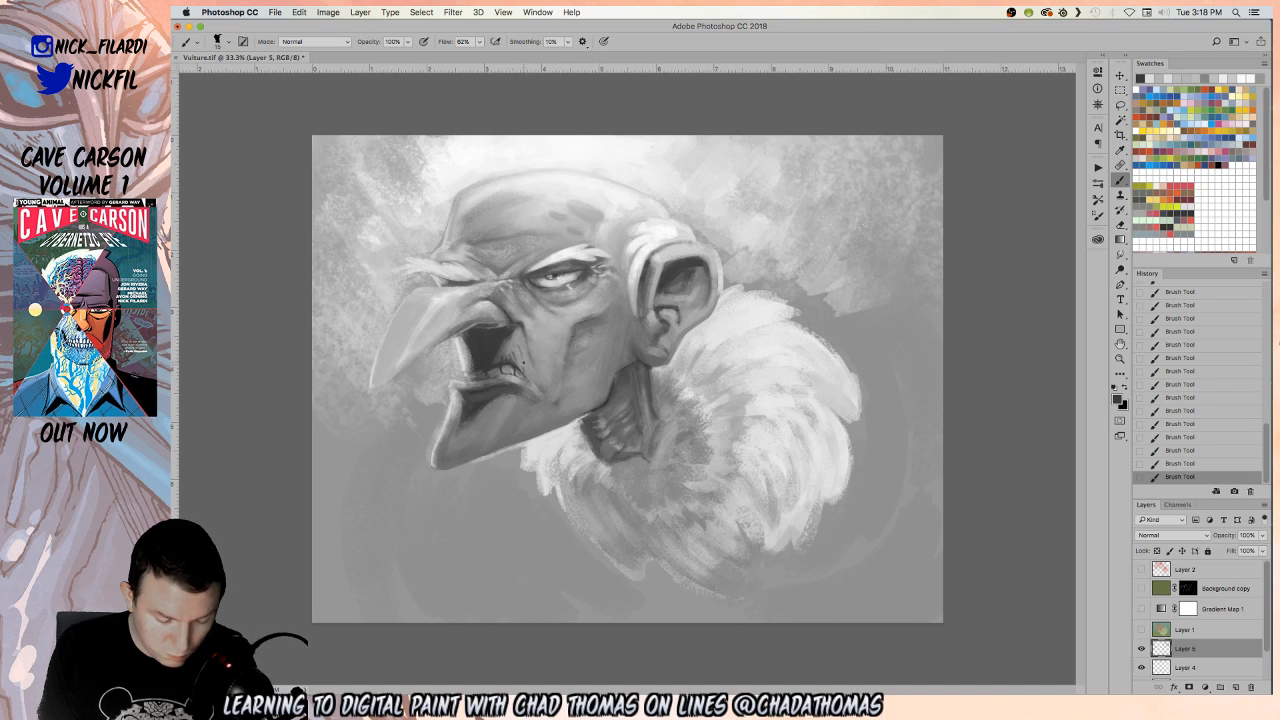
Refine the creases and shadows around the teeth and mouth corner with a fine brush and sampled greys
alt+click(518, 356)
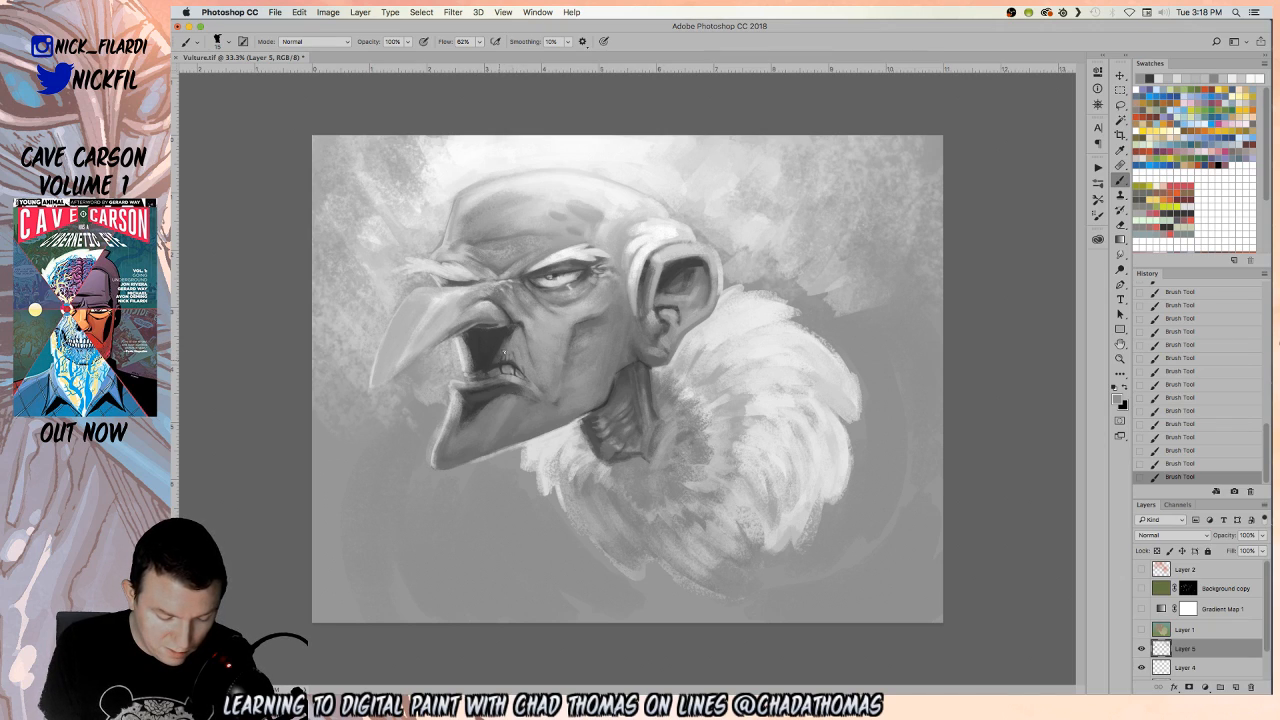
drag(514, 356, 519, 358)
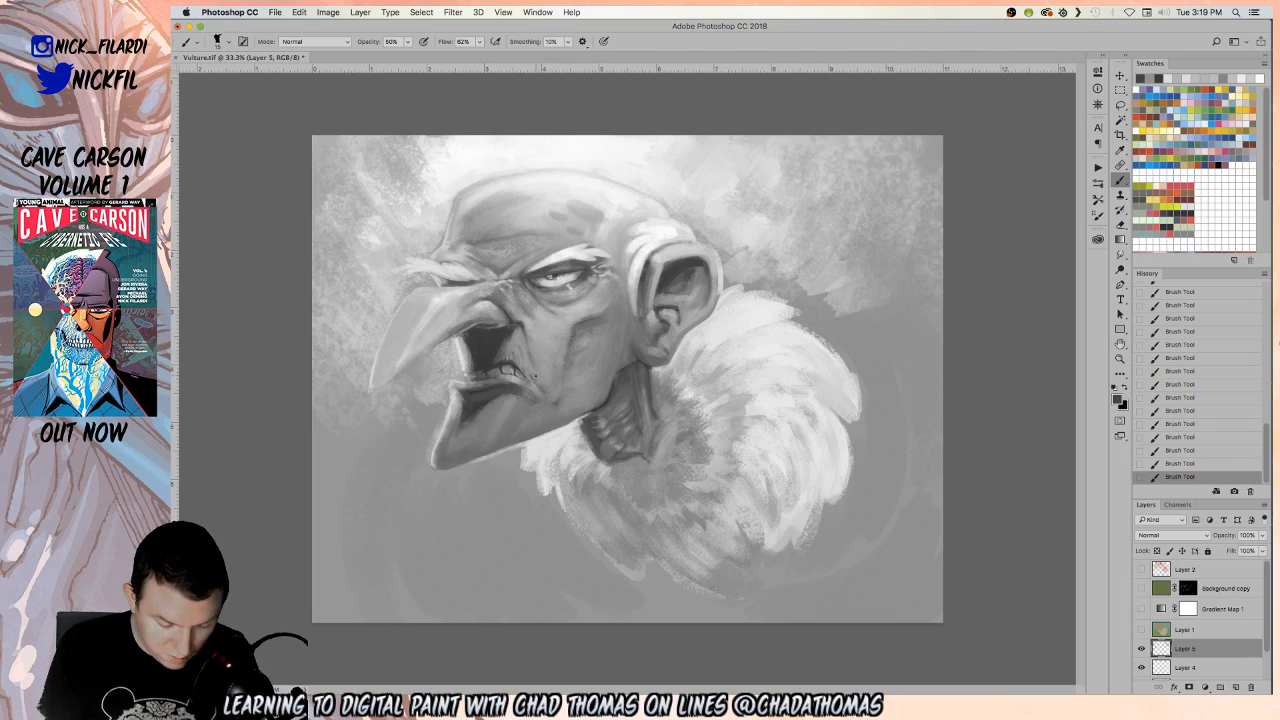
alt+click(535, 373)
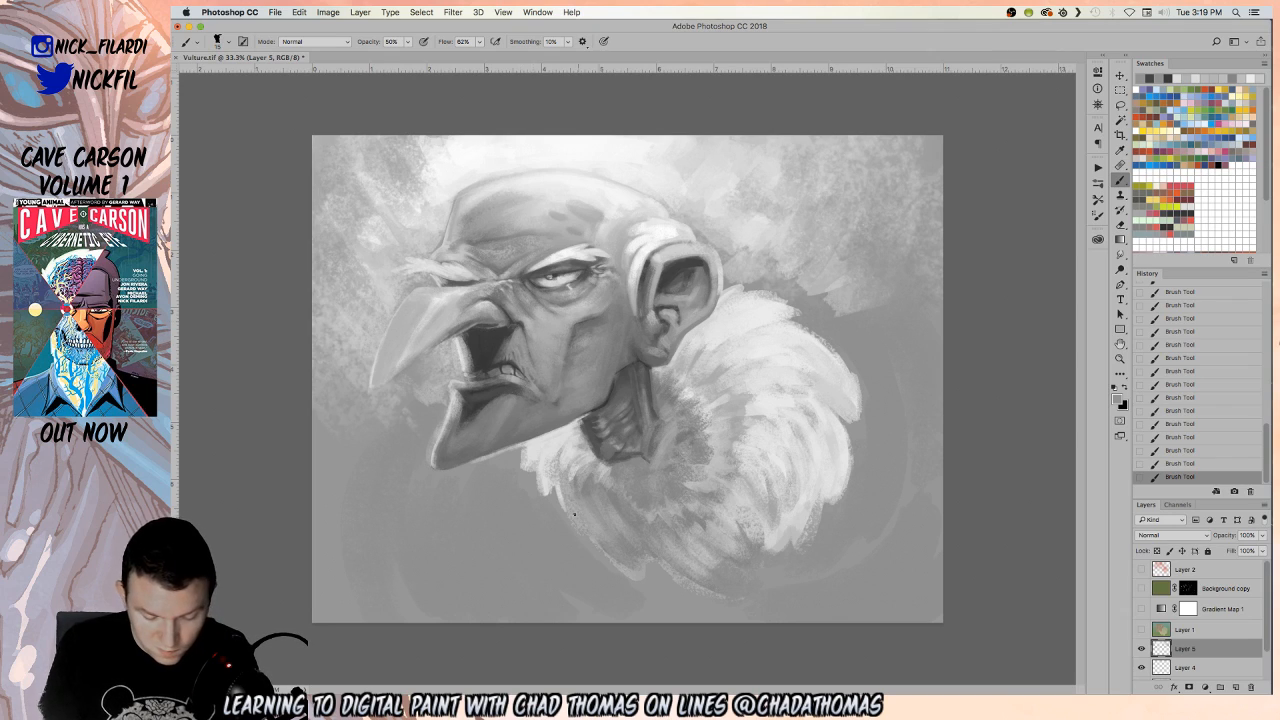
alt+click(514, 361)
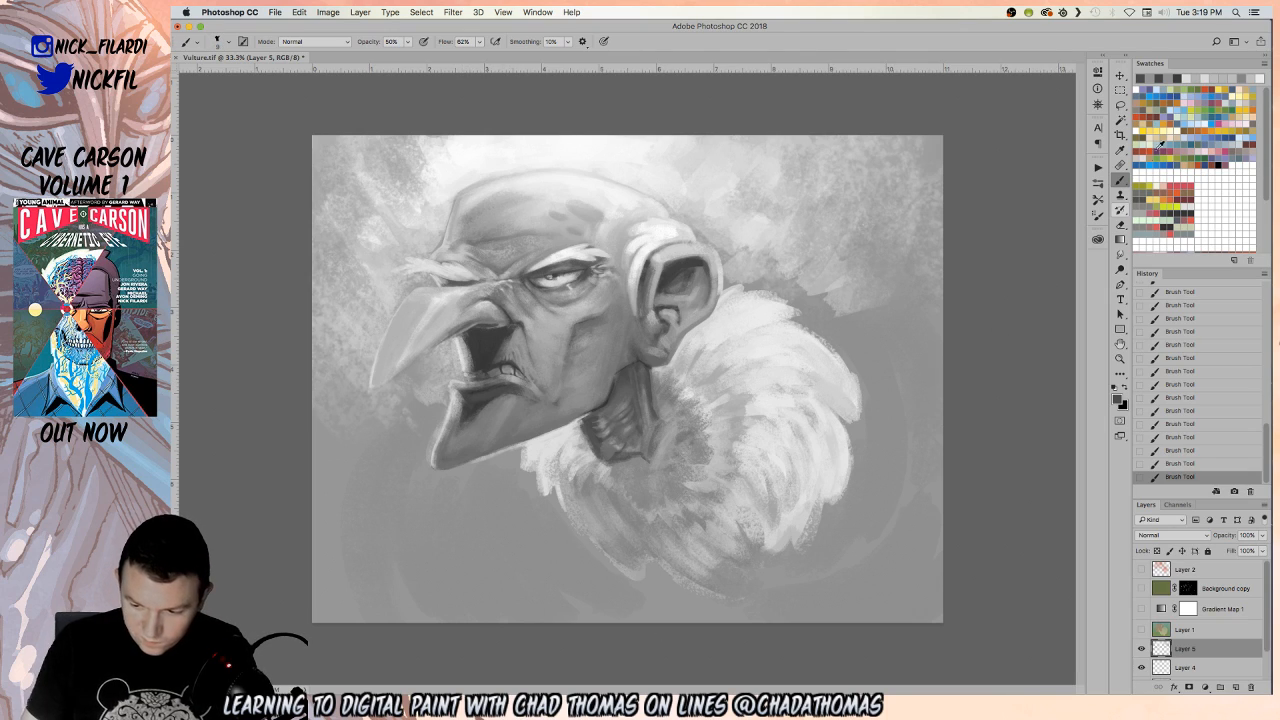
Lay soft white radial gradients around the beak, jaw, forehead, feather collar and ear to add a hazy glow
click(1141, 87)
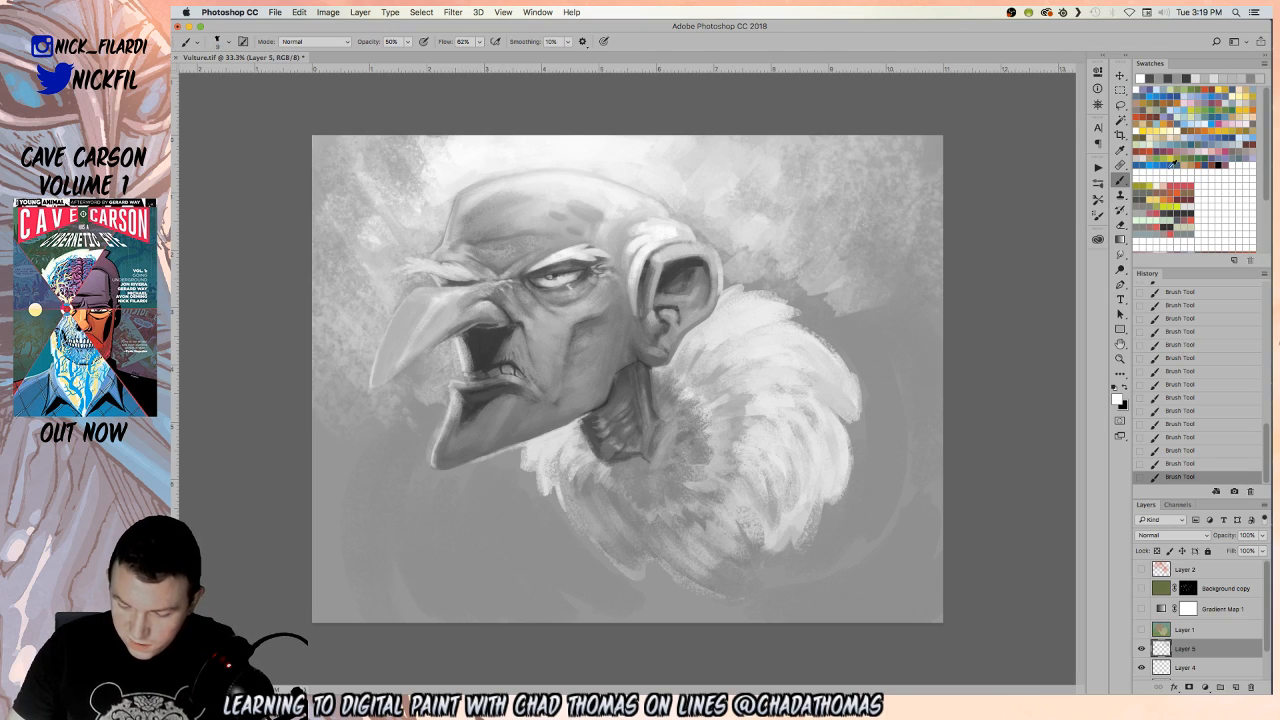
click(1120, 239)
drag(449, 355, 507, 430)
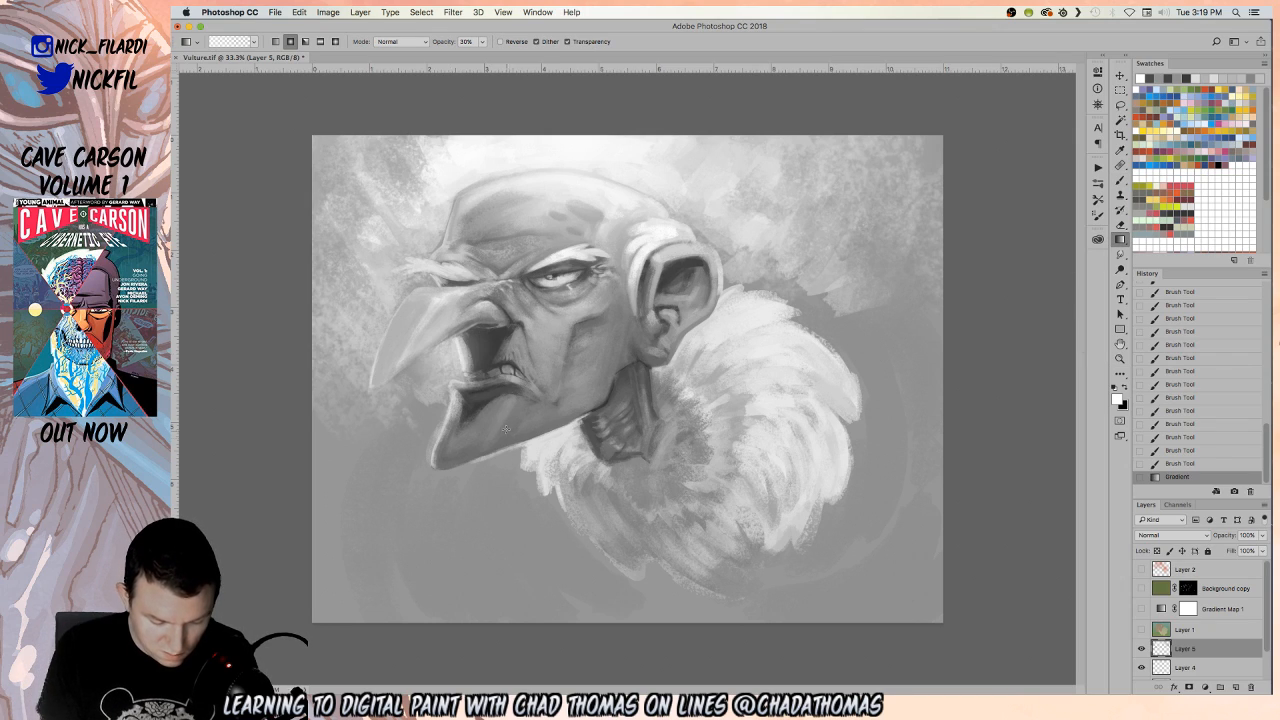
drag(443, 396, 542, 555)
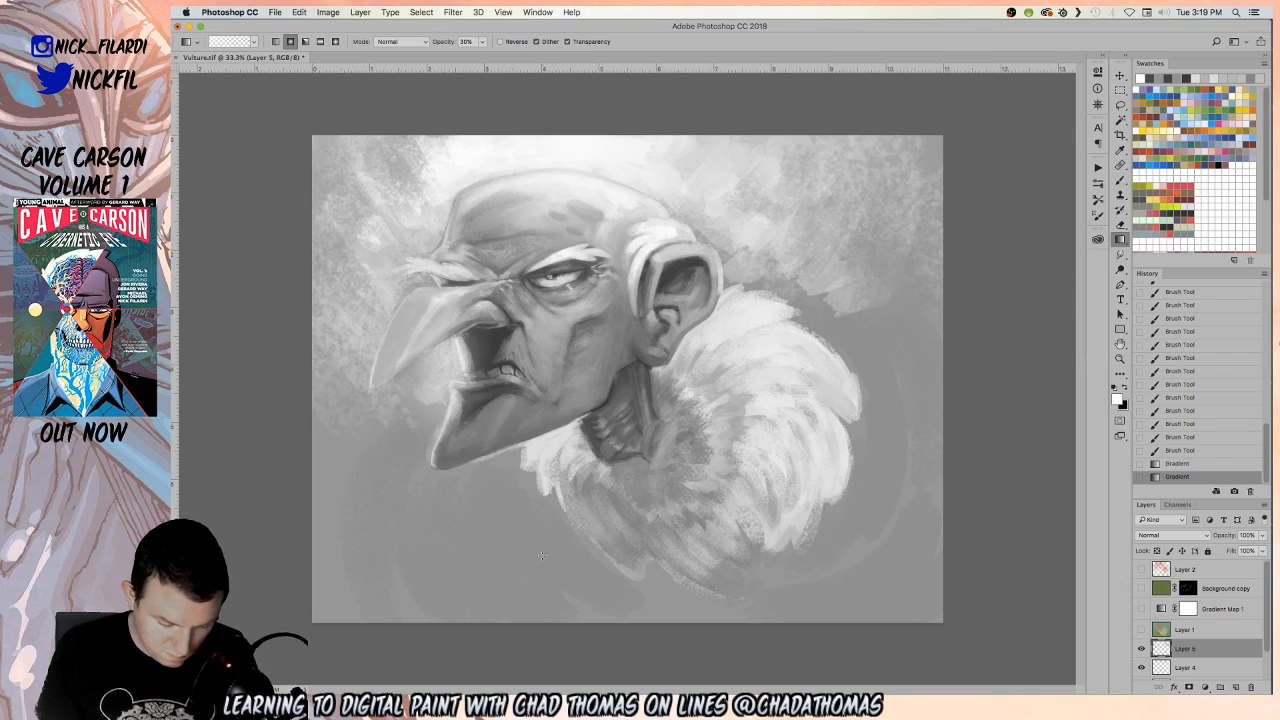
drag(424, 242, 496, 325)
drag(443, 197, 467, 251)
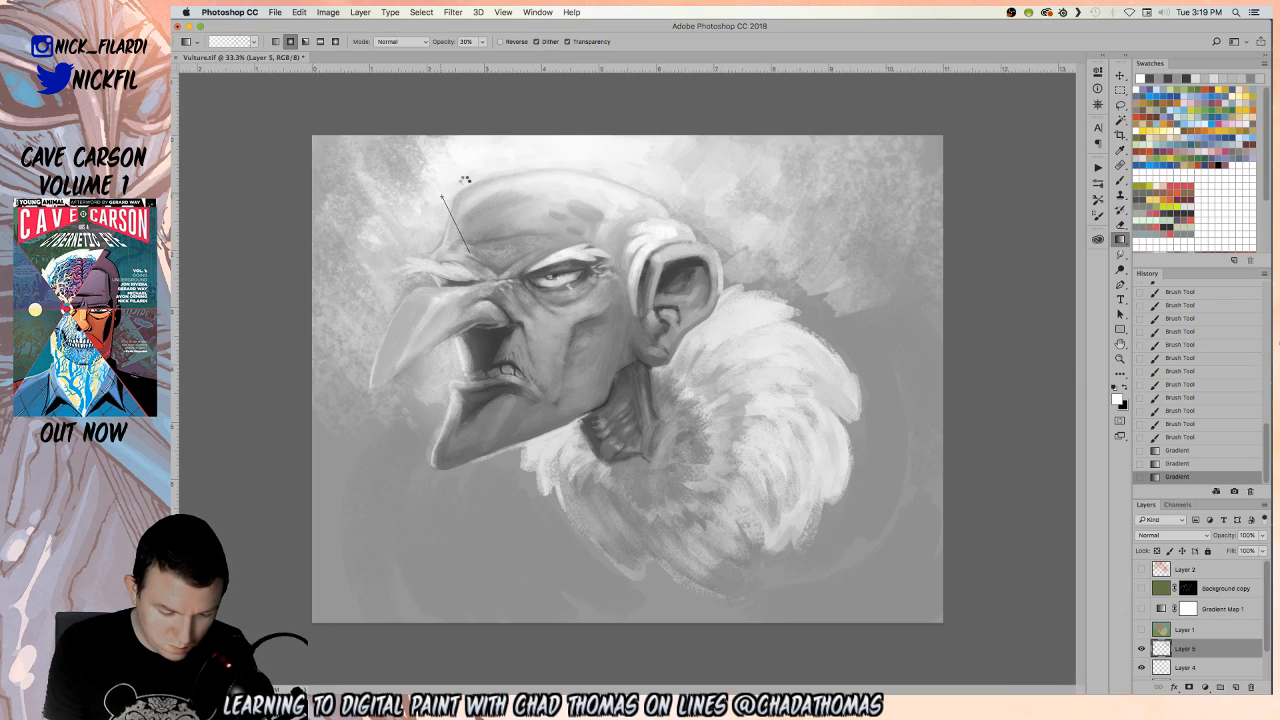
mouse_move(462, 179)
mouse_down()
mouse_move(472, 202)
mouse_move(492, 192)
mouse_up()
drag(427, 249, 436, 266)
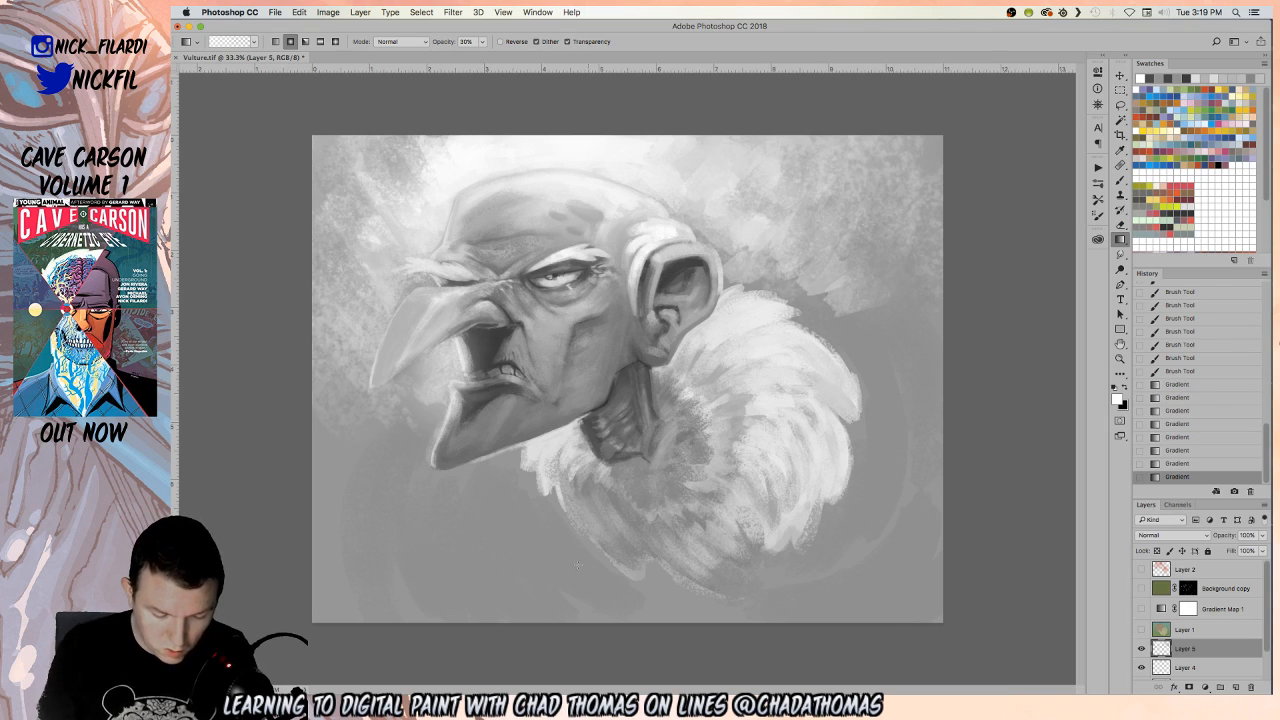
drag(546, 450, 573, 412)
drag(700, 342, 729, 281)
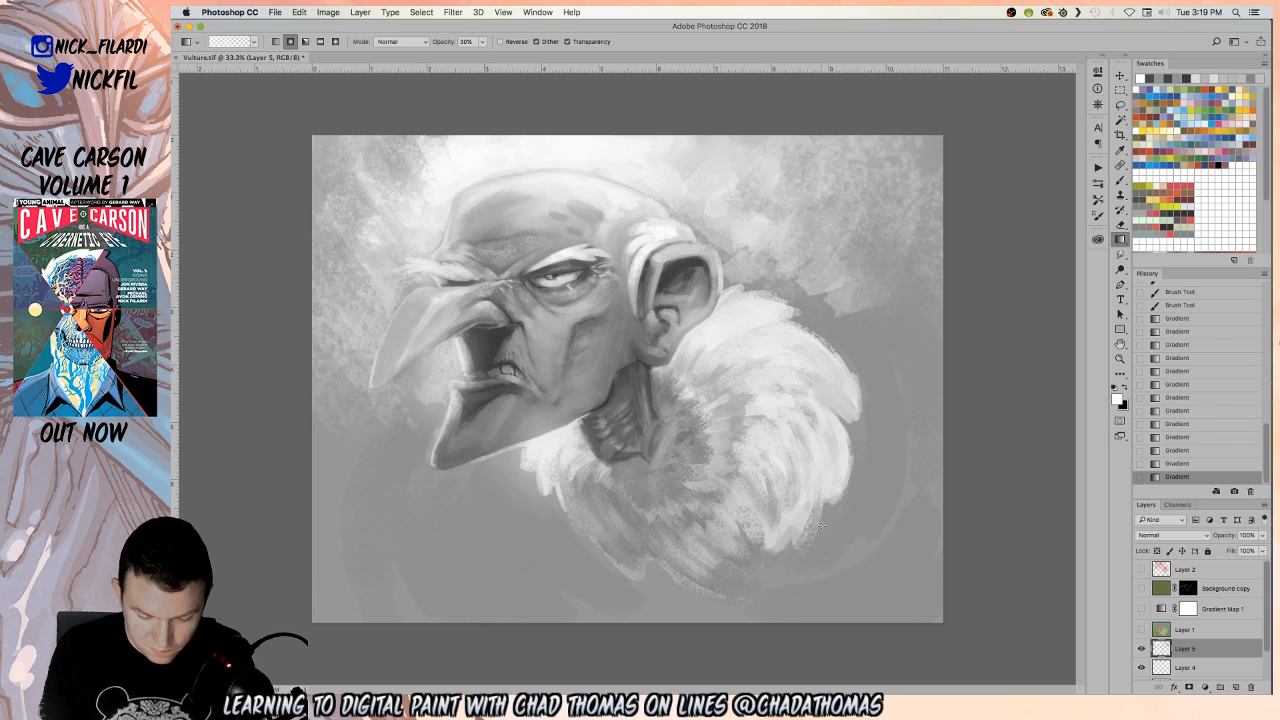
Shade the skin beneath the eye with a 40 px brush and a dark grey sampled beside the brow
key(b)
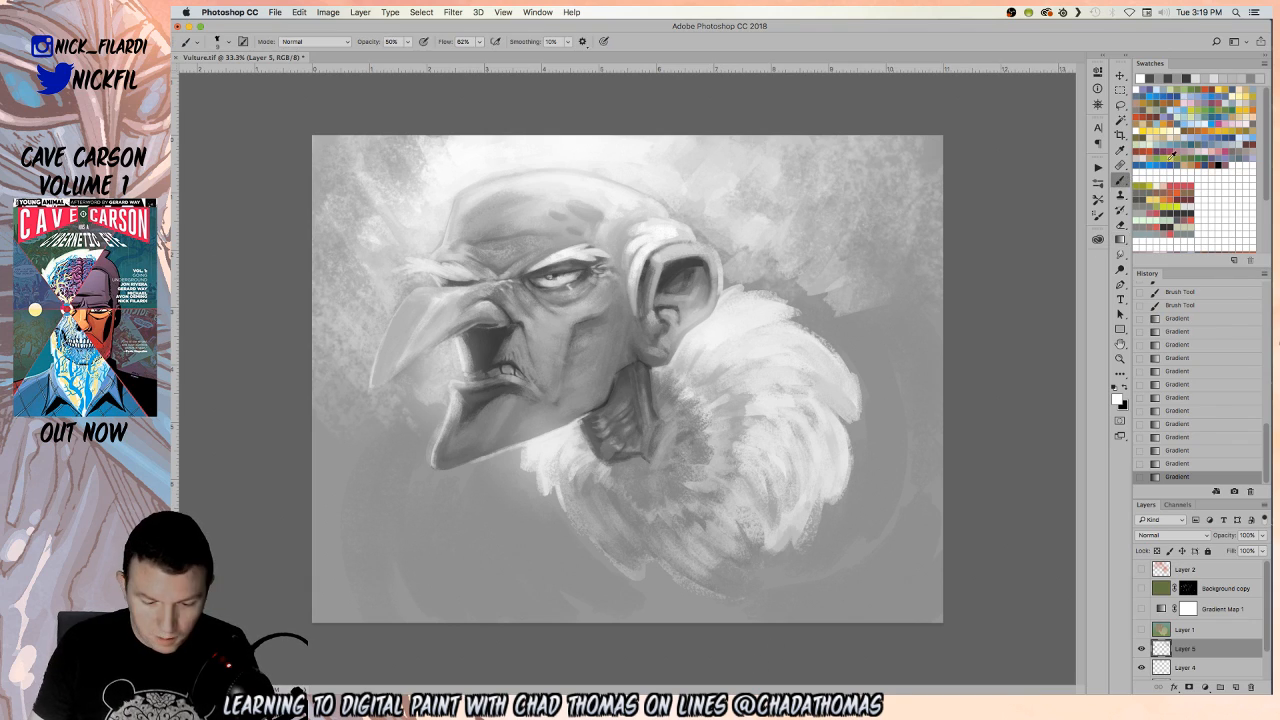
alt+click(524, 276)
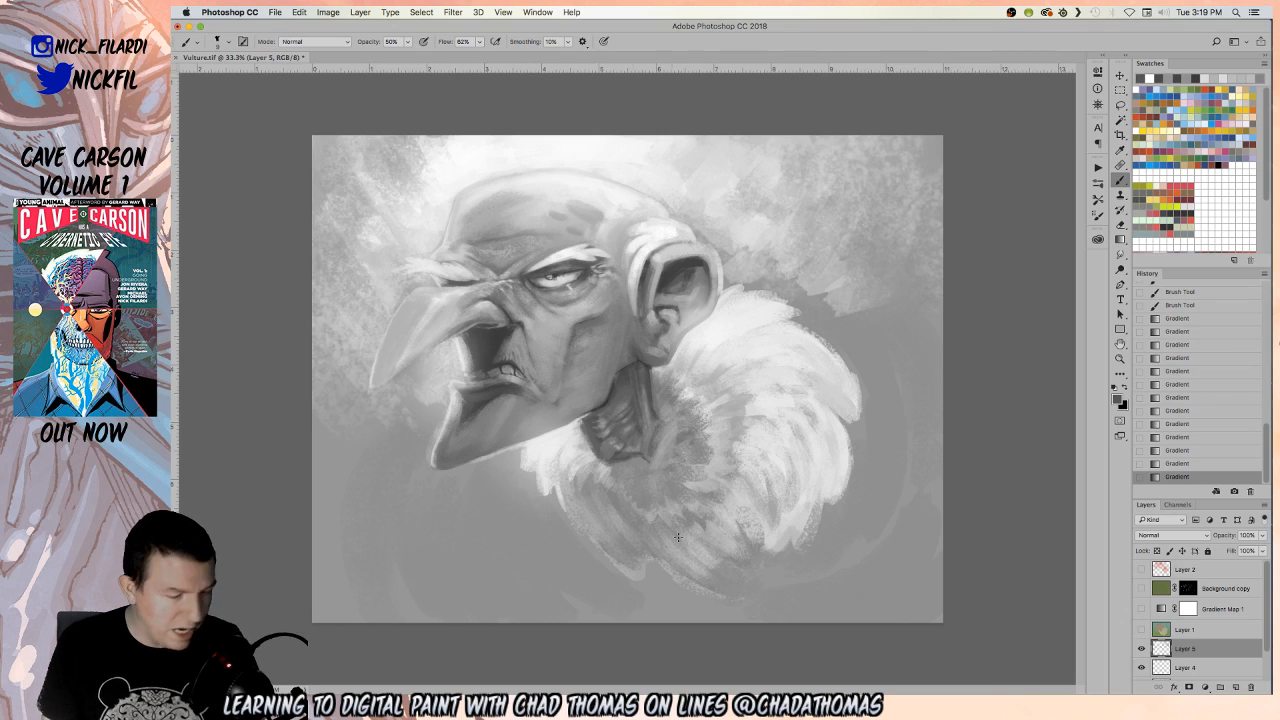
key(bracketright)
key(bracketright)
key(bracketright)
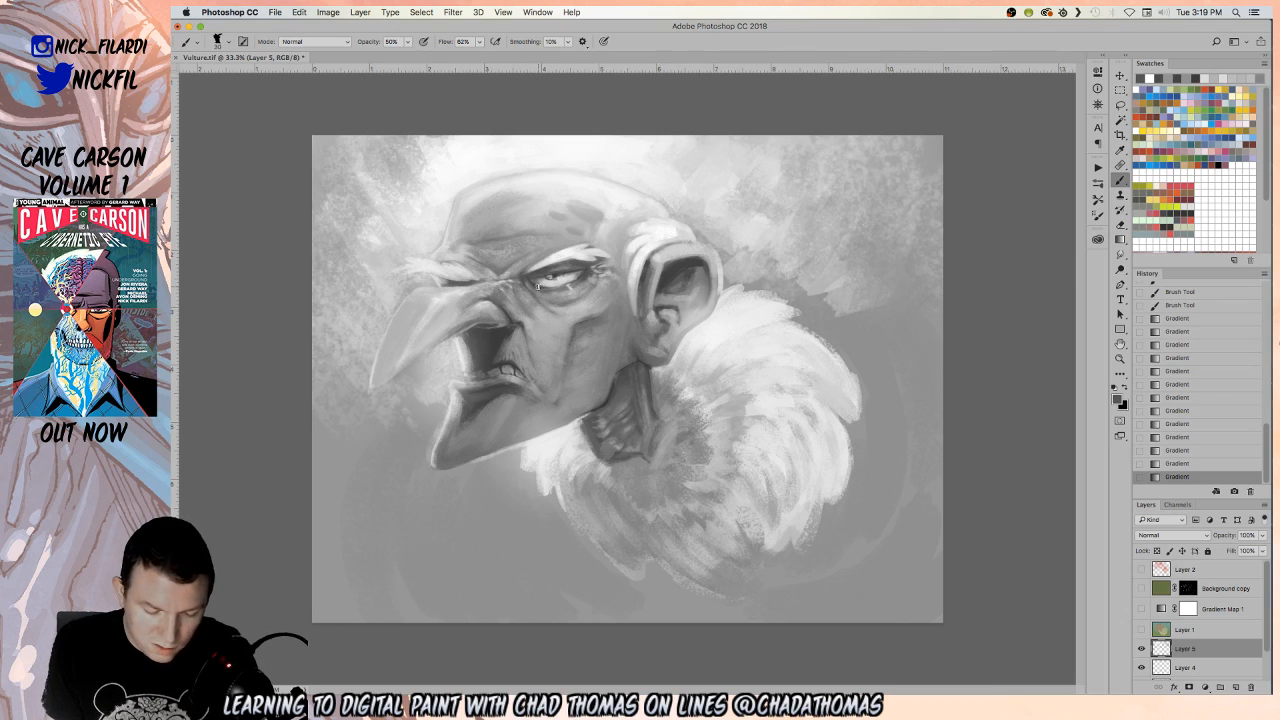
mouse_move(573, 280)
mouse_down()
mouse_move(525, 284)
mouse_move(562, 283)
mouse_move(541, 291)
mouse_move(561, 296)
mouse_move(595, 268)
mouse_move(572, 291)
mouse_move(589, 287)
mouse_move(602, 251)
mouse_move(577, 296)
mouse_up()
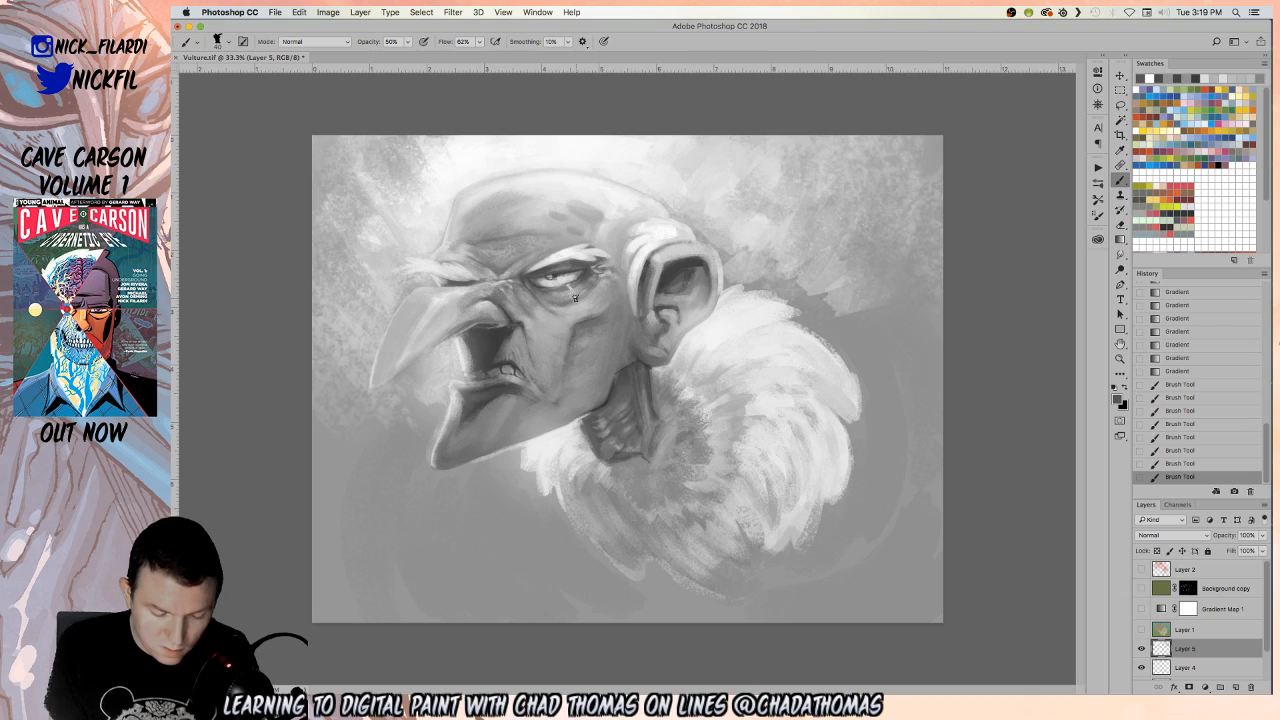
Deepen the folds below the eye, then refine the eye bag and temple with sampled lighter greys
click(314, 44)
click(317, 40)
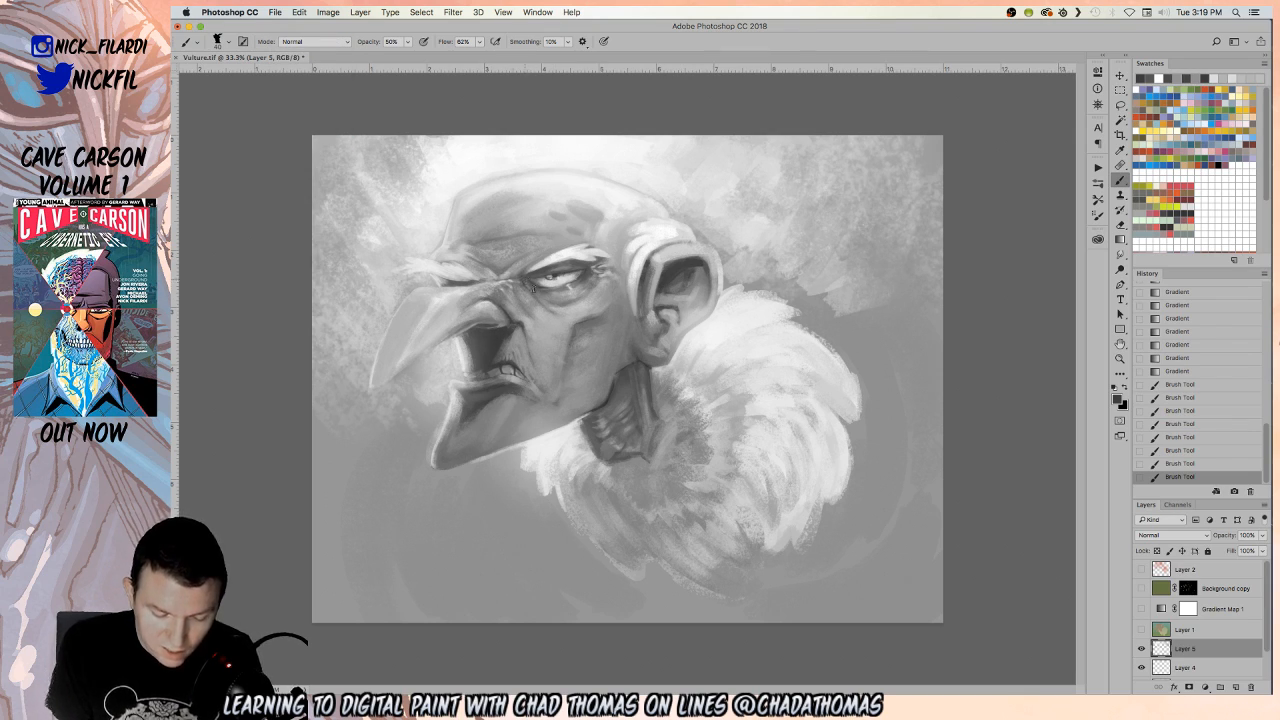
drag(530, 287, 551, 292)
drag(545, 292, 599, 284)
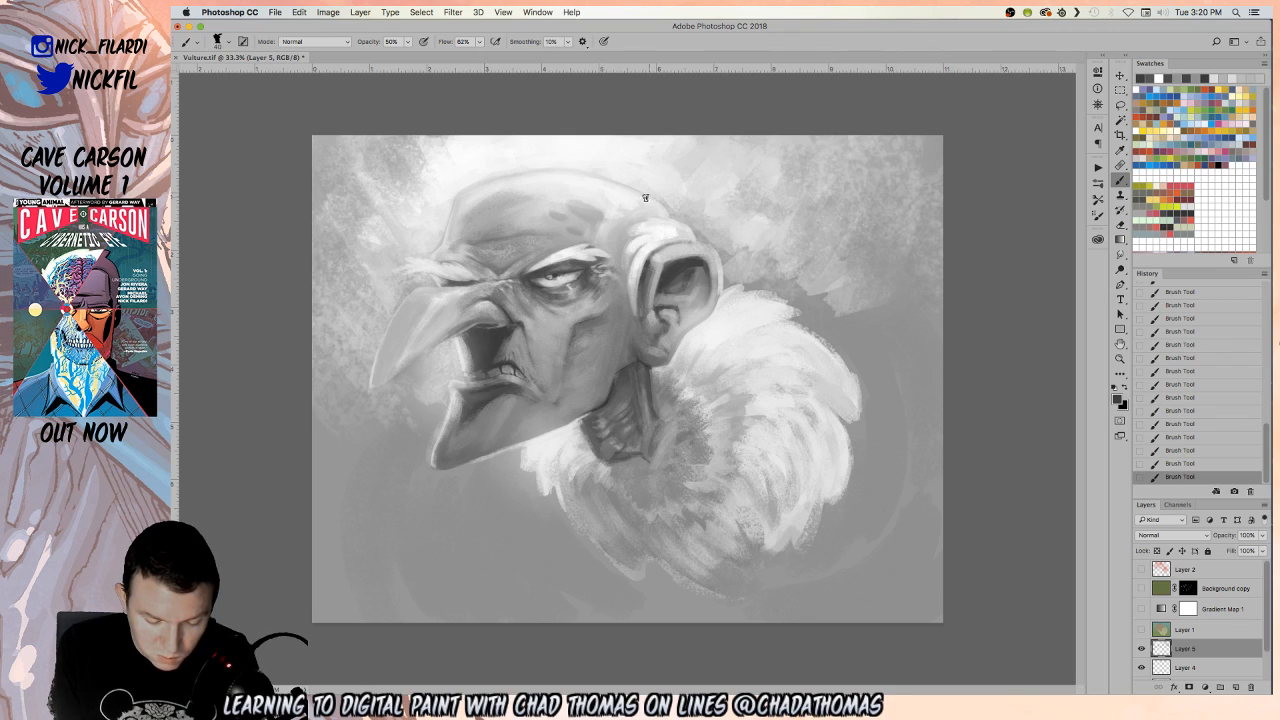
alt+click(593, 301)
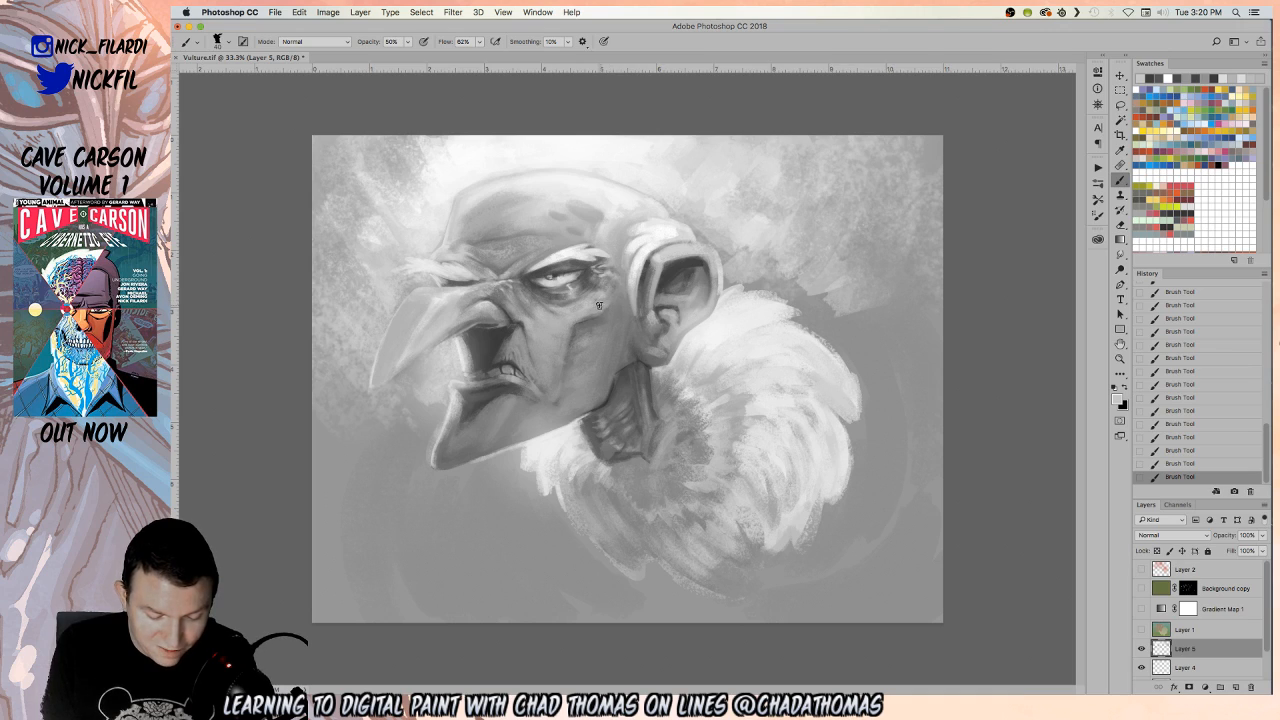
alt+click(617, 283)
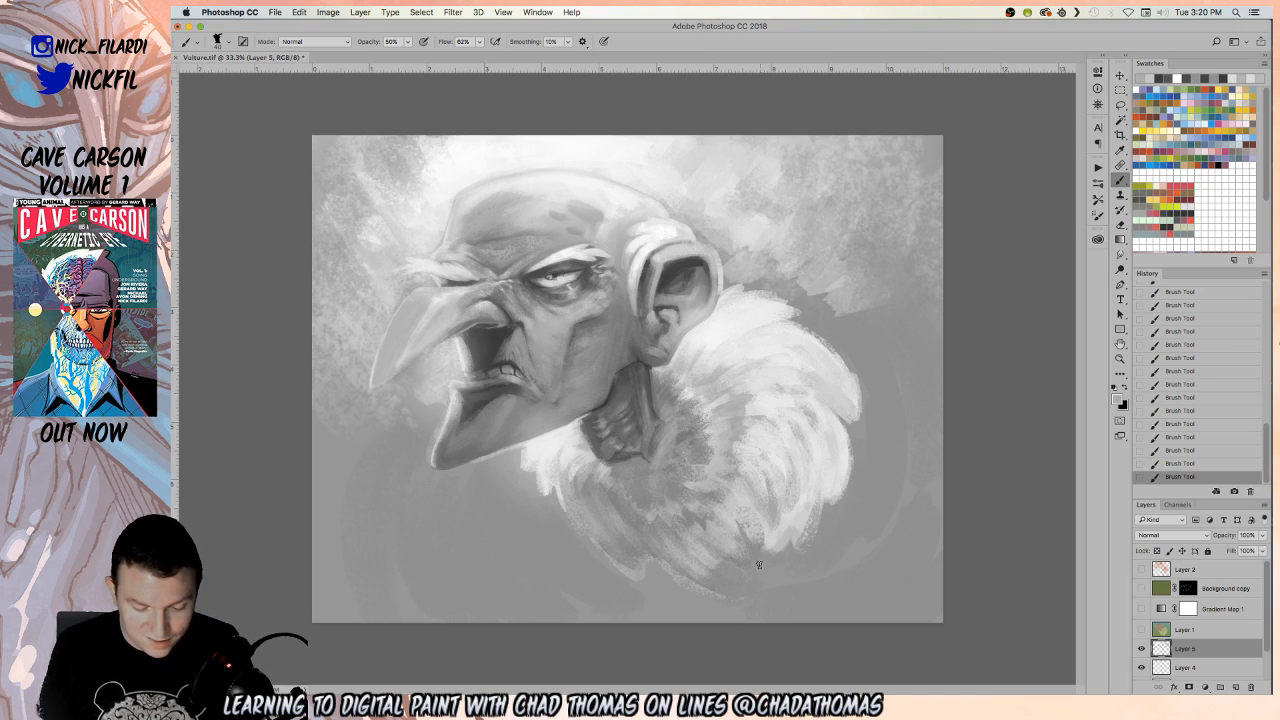
Refine the nostril and the base of the beak using light and dark greys sampled around them
alt+click(502, 291)
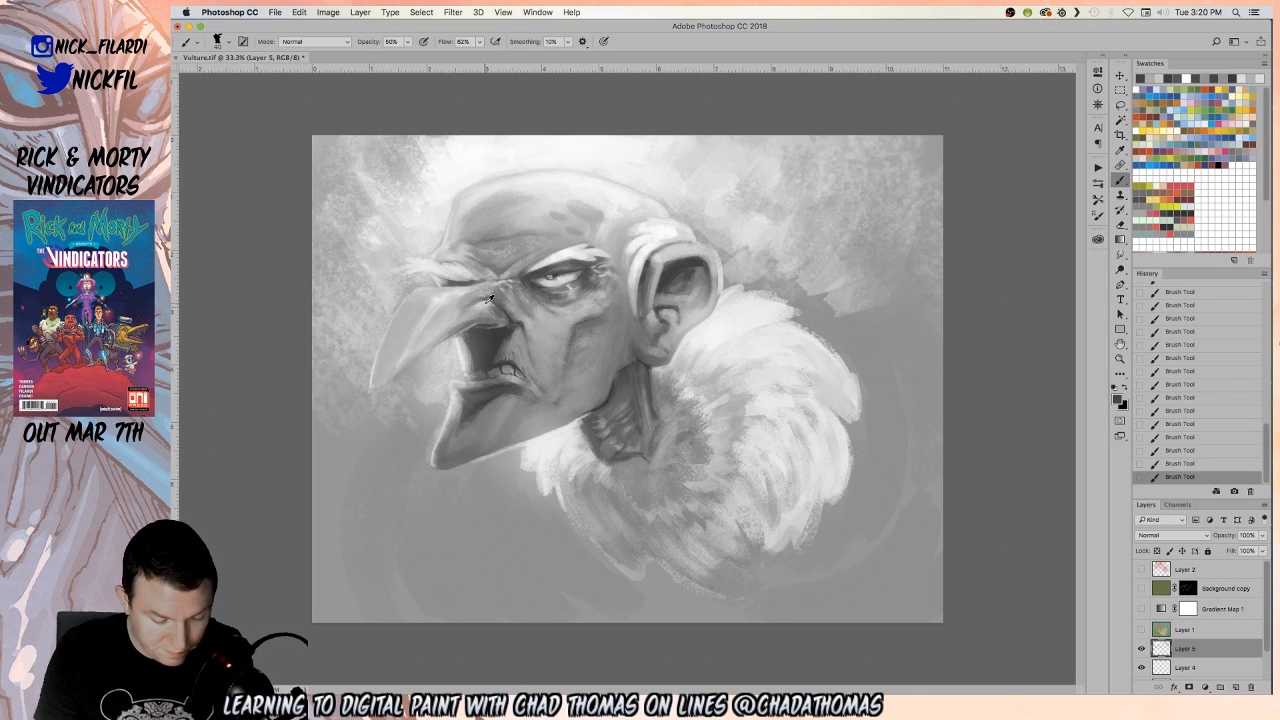
alt+click(498, 312)
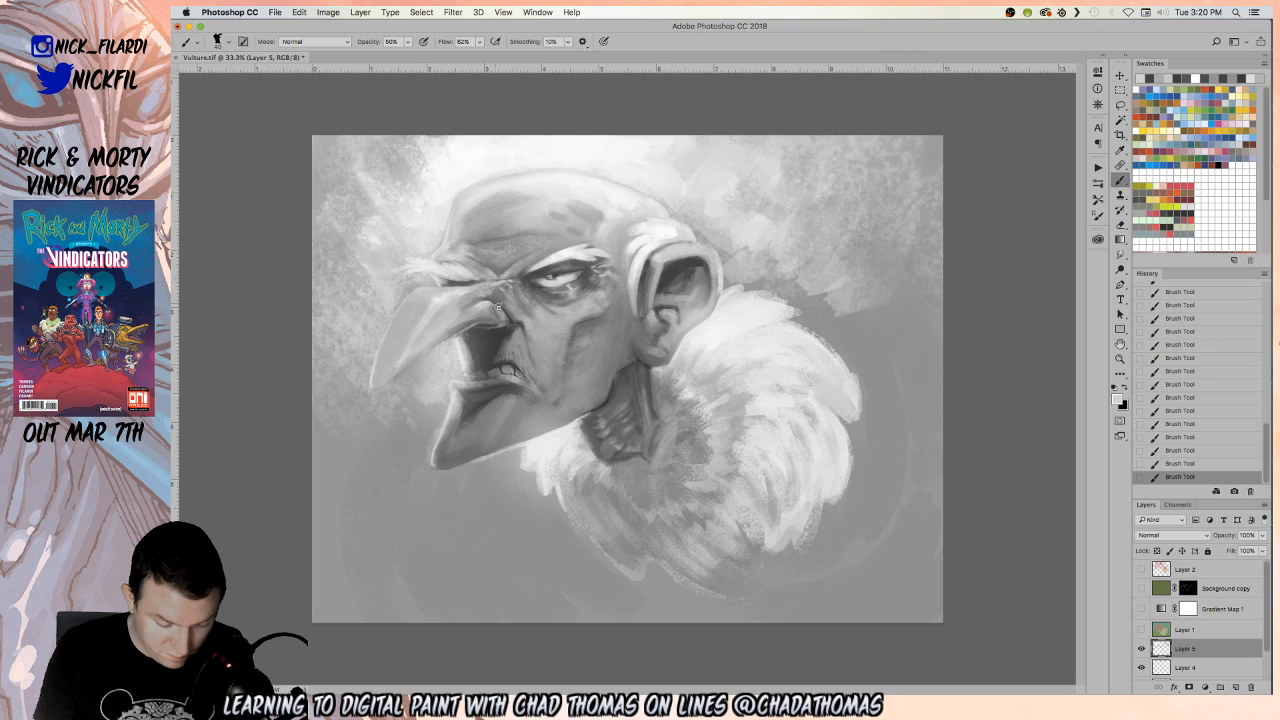
alt+click(507, 312)
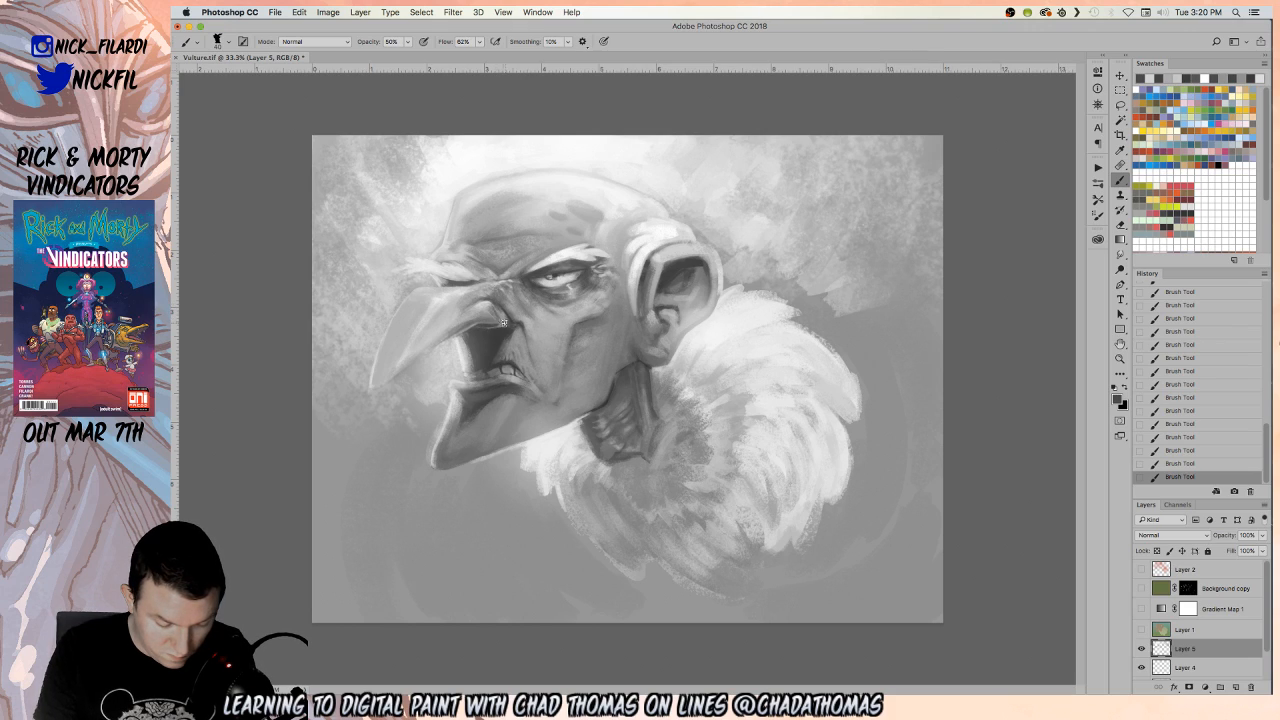
alt+click(493, 309)
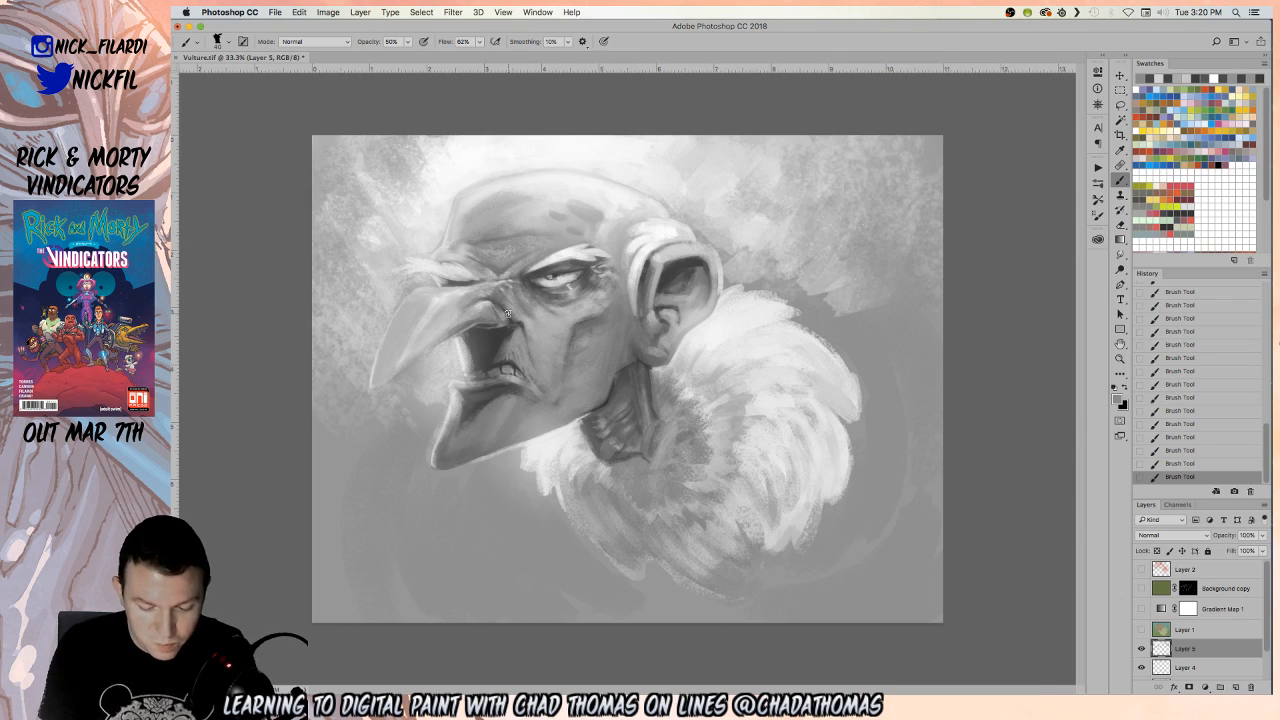
alt+click(743, 228)
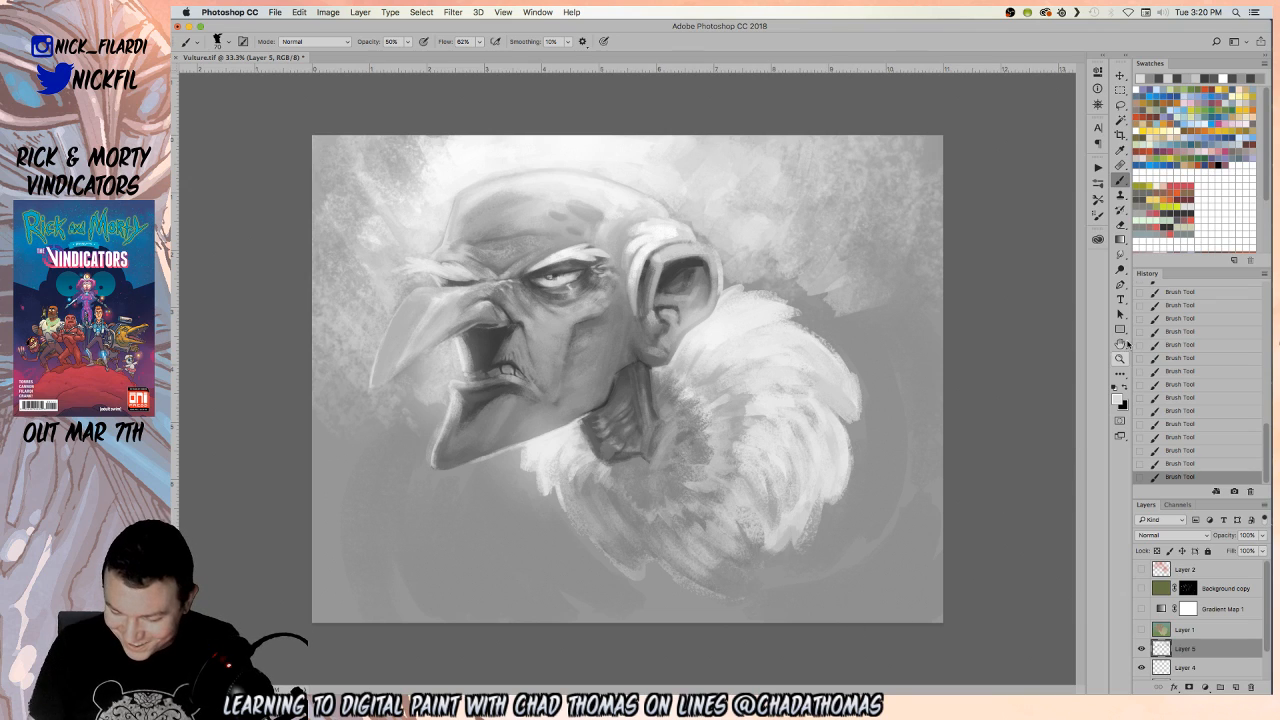
Sample a grey from the jaw and brush it over the beak with a 125 px brush
key(z)
alt+click(672, 496)
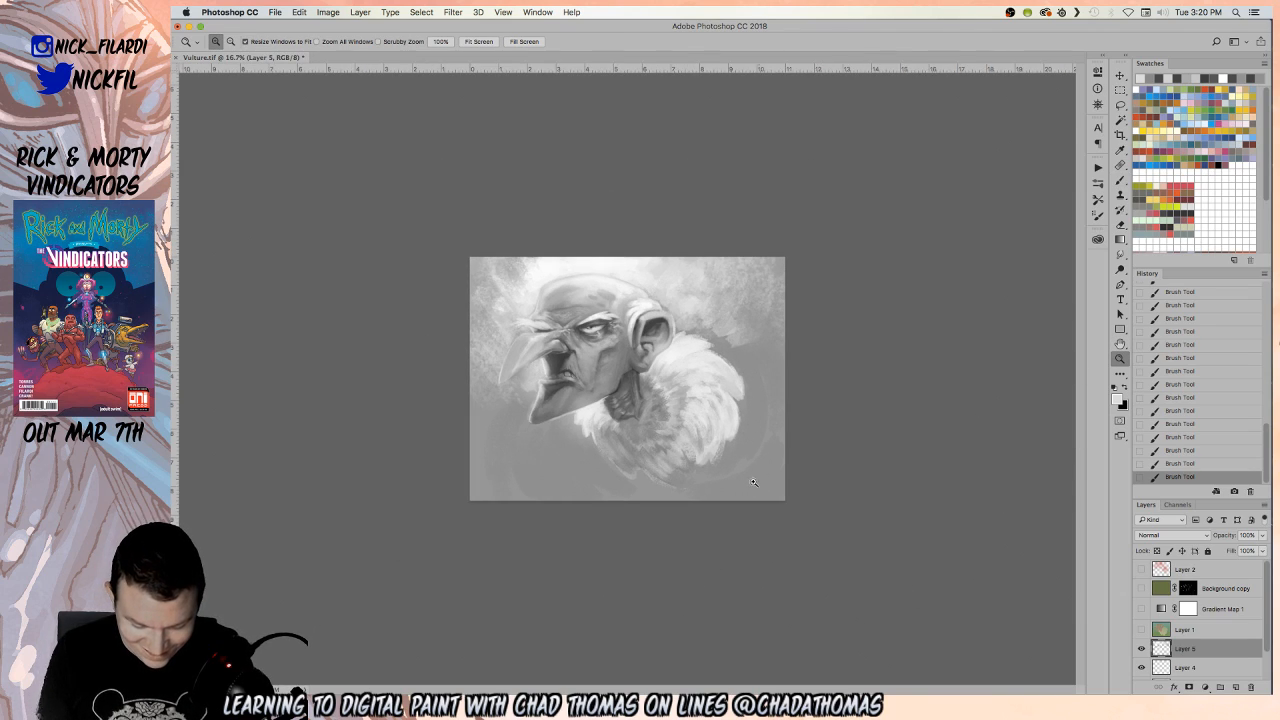
key(b)
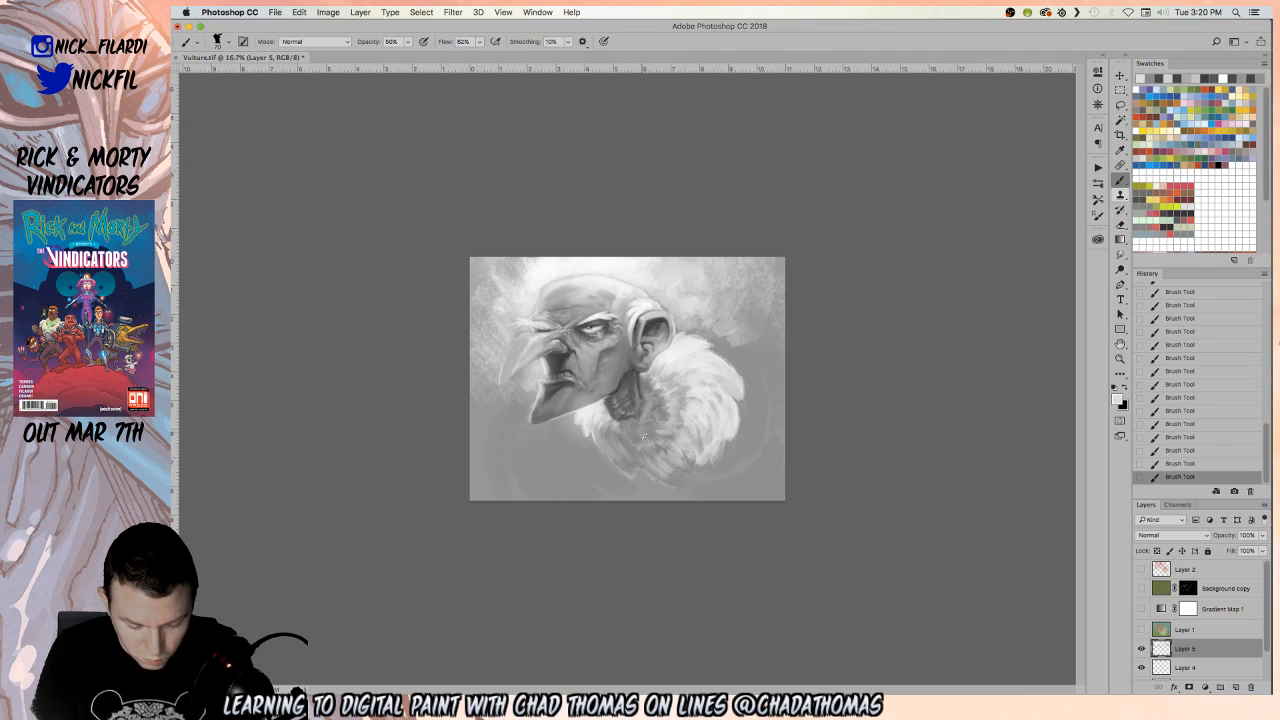
alt+click(563, 391)
key(bracketright)
key(bracketright)
key(bracketright)
key(bracketright)
drag(532, 346, 518, 349)
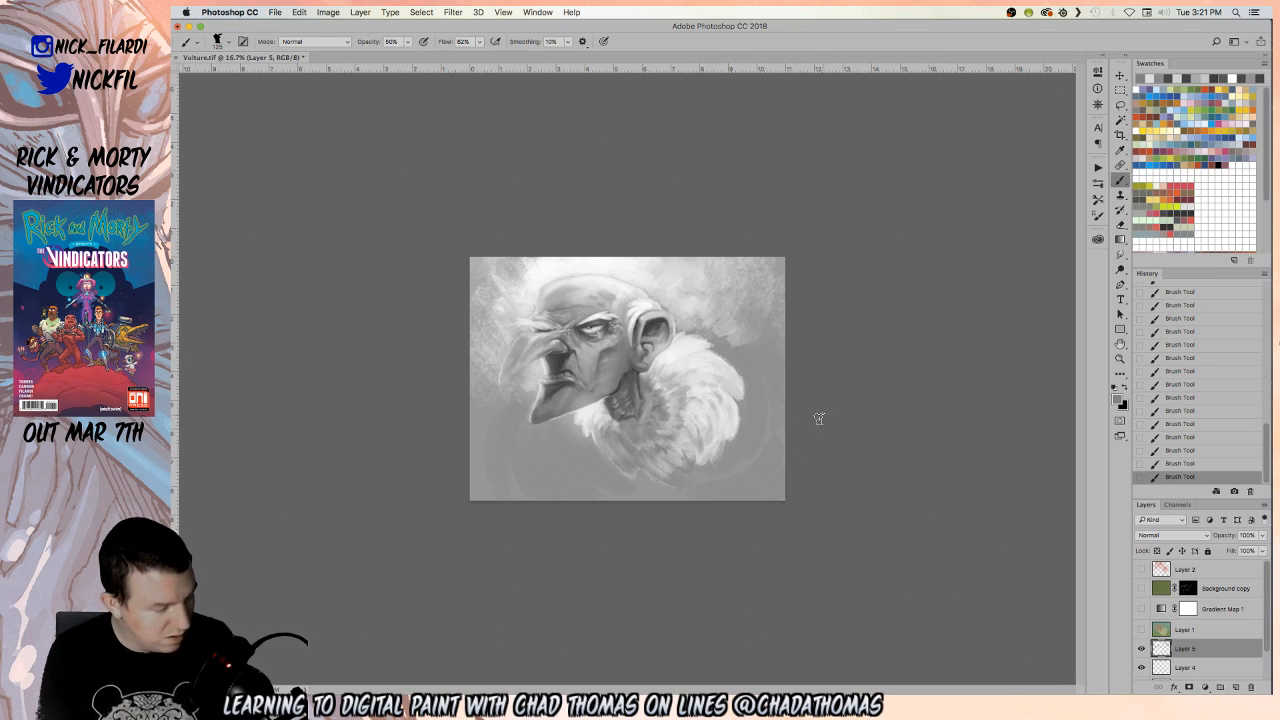
Block in a dark grey sampled from the mouth behind and beneath the feather collar with a 250 px brush
key(])
key(])
key(])
key(])
alt+click(558, 363)
drag(753, 421, 747, 448)
mouse_move(757, 388)
mouse_down()
mouse_move(767, 431)
mouse_move(753, 379)
mouse_move(783, 425)
mouse_move(768, 454)
mouse_up()
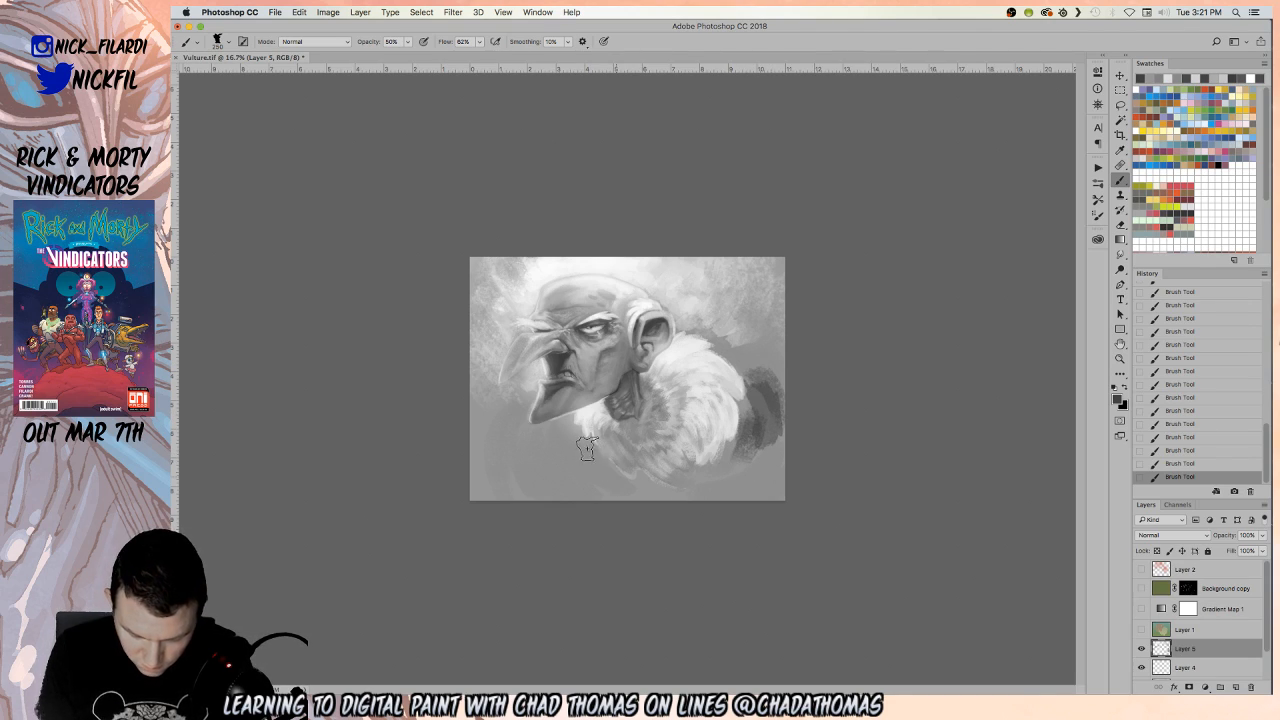
mouse_move(580, 450)
mouse_down()
mouse_move(722, 500)
mouse_move(715, 508)
mouse_move(654, 491)
mouse_move(707, 487)
mouse_move(768, 452)
mouse_move(780, 480)
mouse_up()
drag(628, 490, 628, 502)
Sample the grey below the collar and brush it into the dark backdrop behind the collar and the lower corner
alt+click(729, 475)
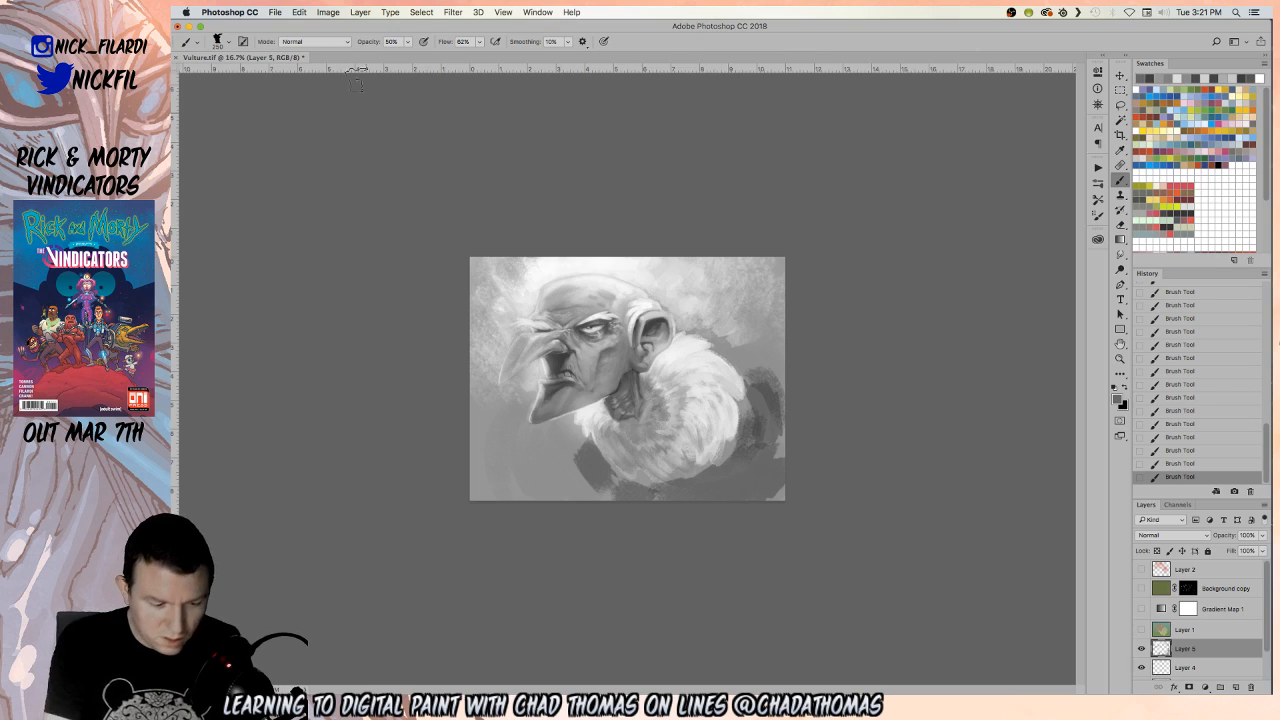
click(322, 42)
click(320, 39)
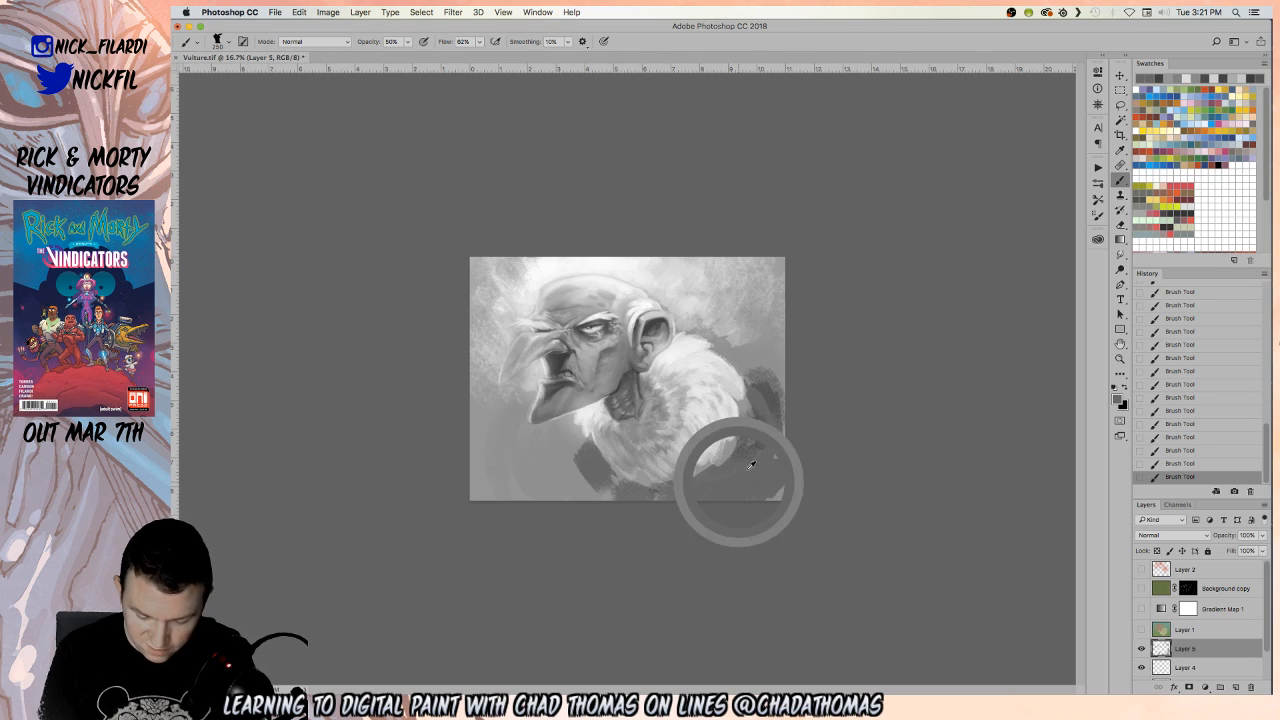
drag(762, 428, 780, 443)
drag(767, 487, 778, 482)
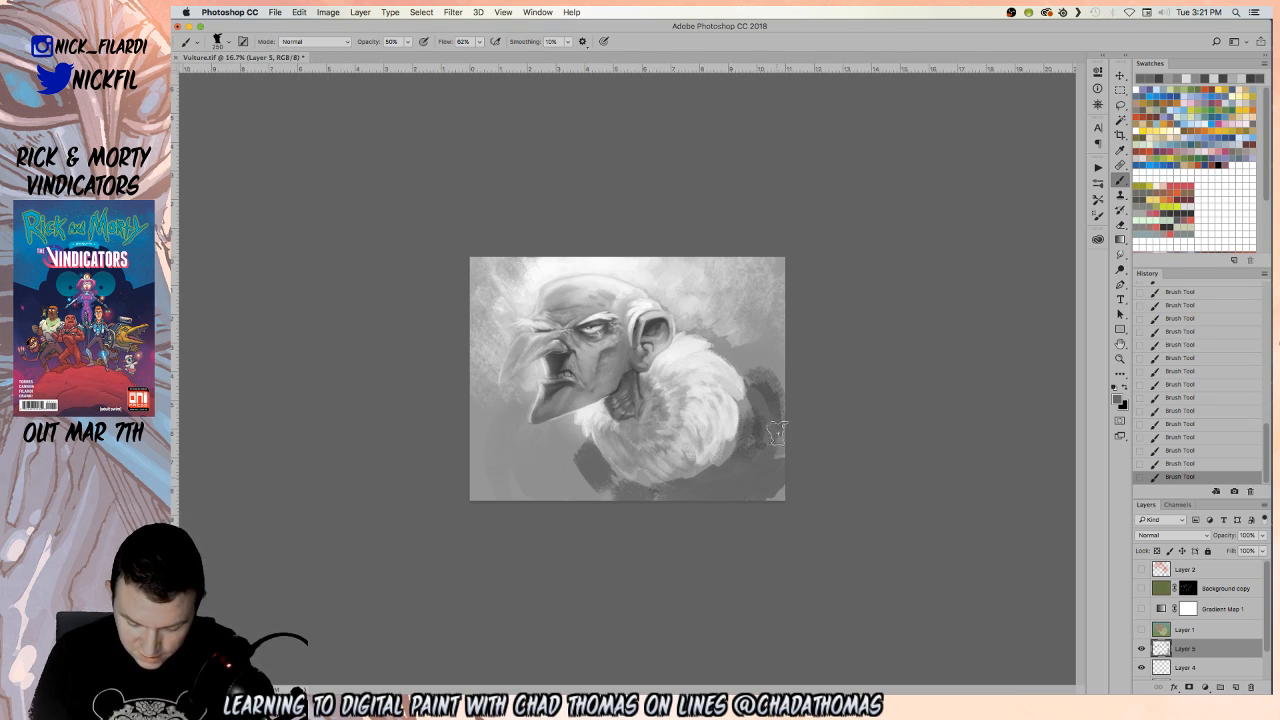
Blend the dark backdrop behind the collar with greys sampled above and below it, and fill the lower corner
alt+click(764, 356)
mouse_move(771, 405)
mouse_down()
mouse_move(760, 367)
mouse_move(771, 432)
mouse_up()
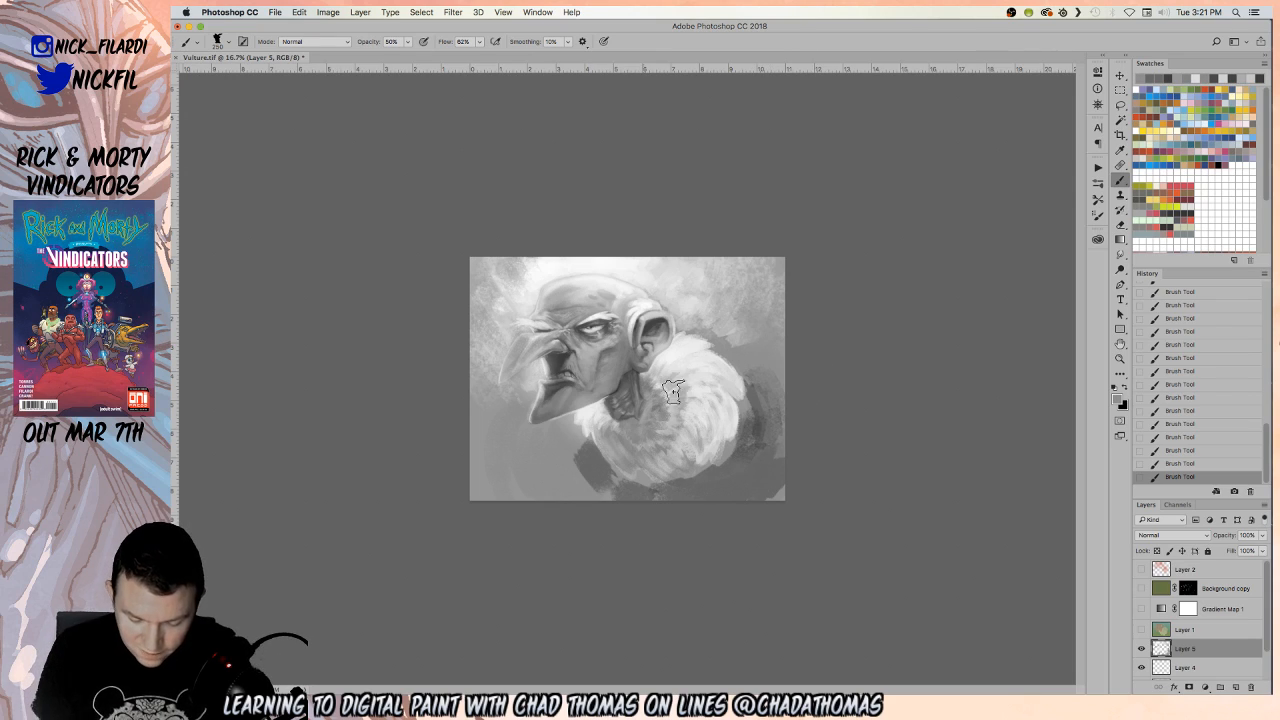
alt+click(750, 471)
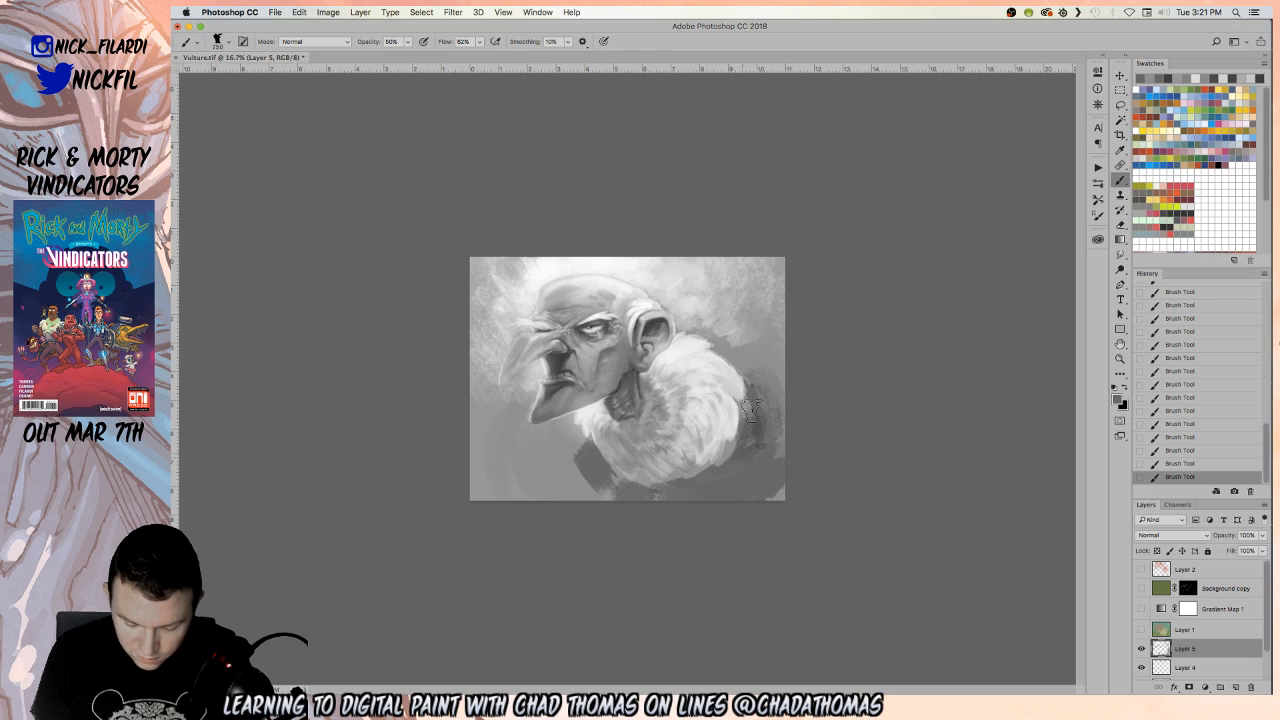
mouse_move(766, 404)
mouse_down()
mouse_move(753, 447)
mouse_move(771, 439)
mouse_up()
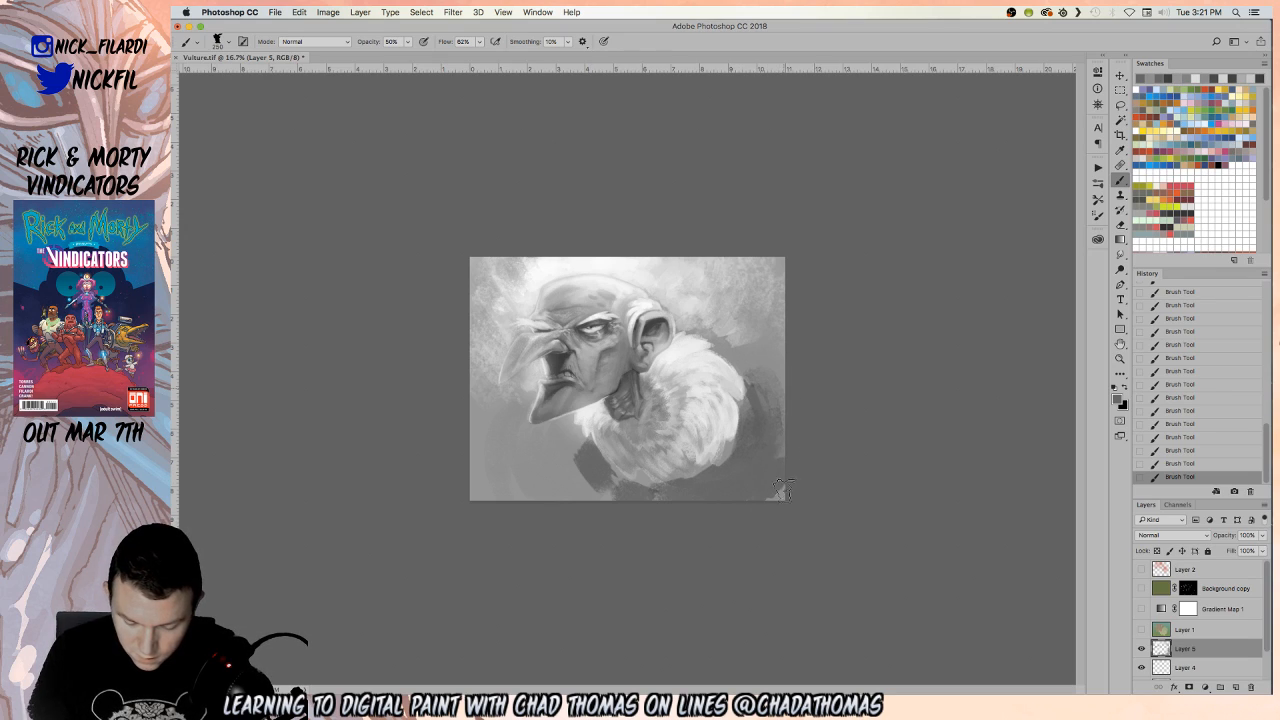
drag(774, 498, 789, 478)
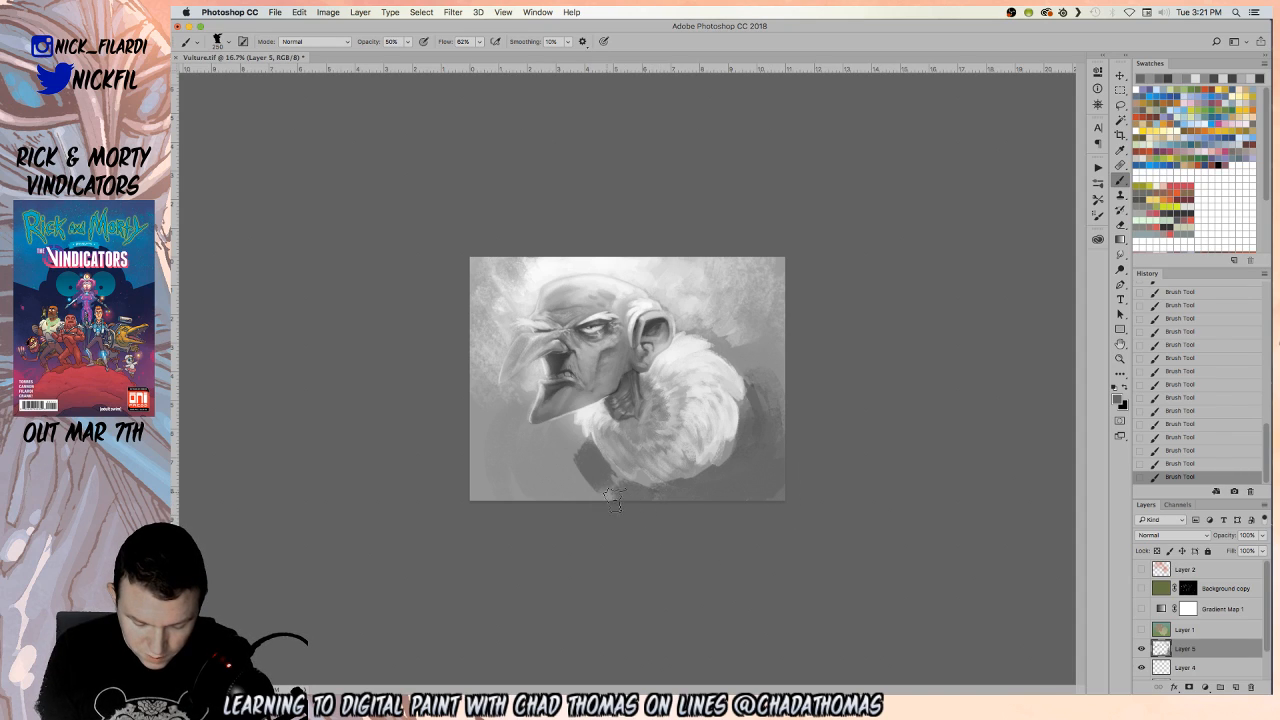
Soften the dark patch under the front of the collar, using a grey sampled from the adjacent backdrop
mouse_move(576, 475)
mouse_down()
mouse_move(589, 442)
mouse_move(573, 438)
mouse_up()
alt+click(562, 454)
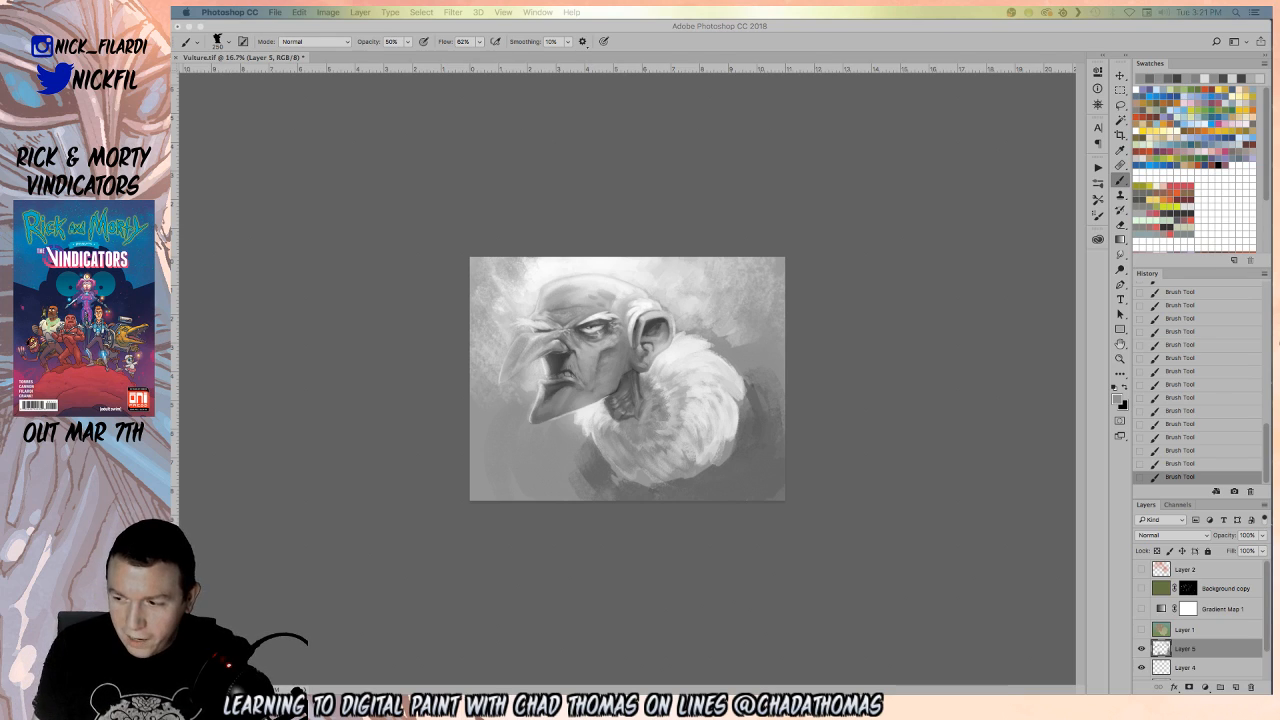
click(559, 462)
click(628, 484)
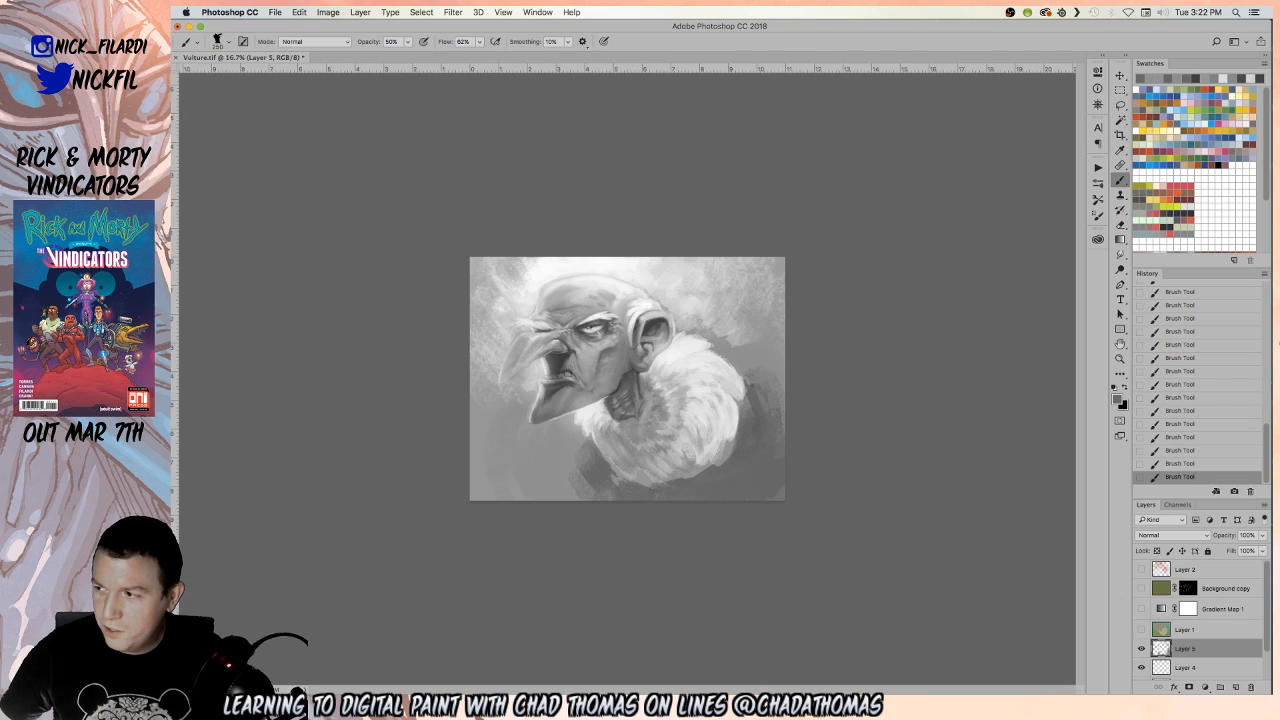
key(super+Tab)
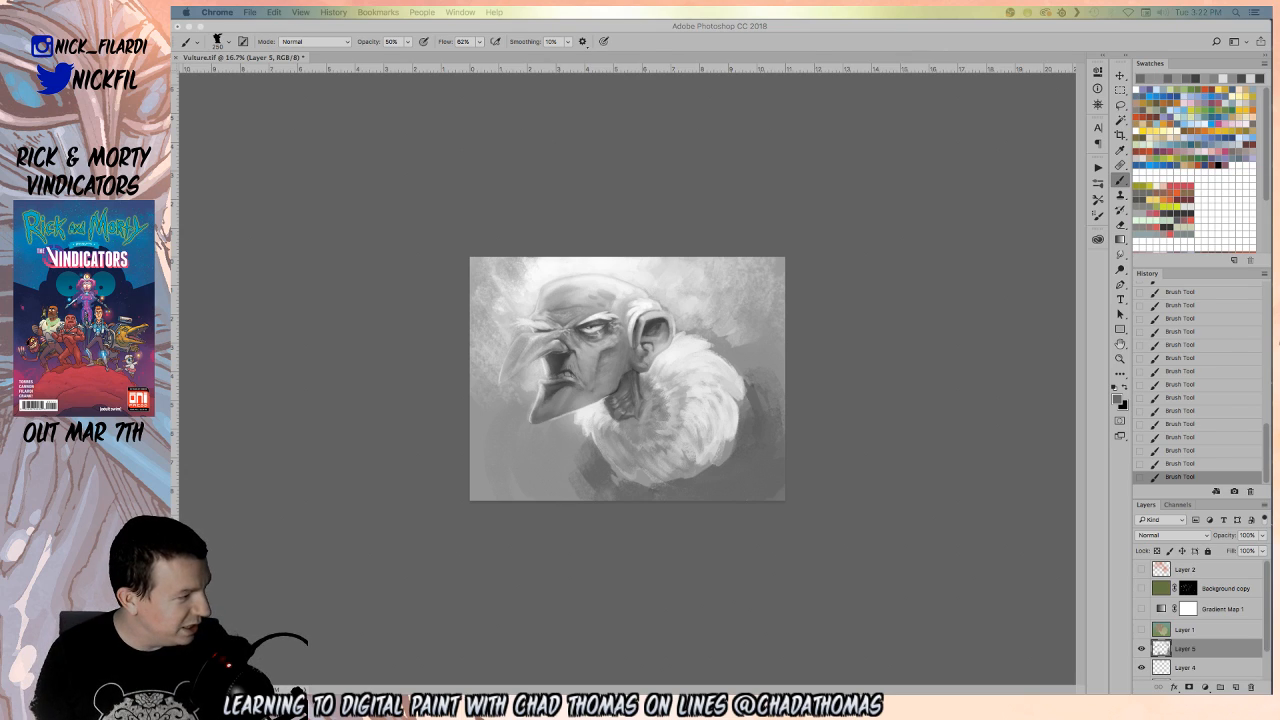
key(super+Tab)
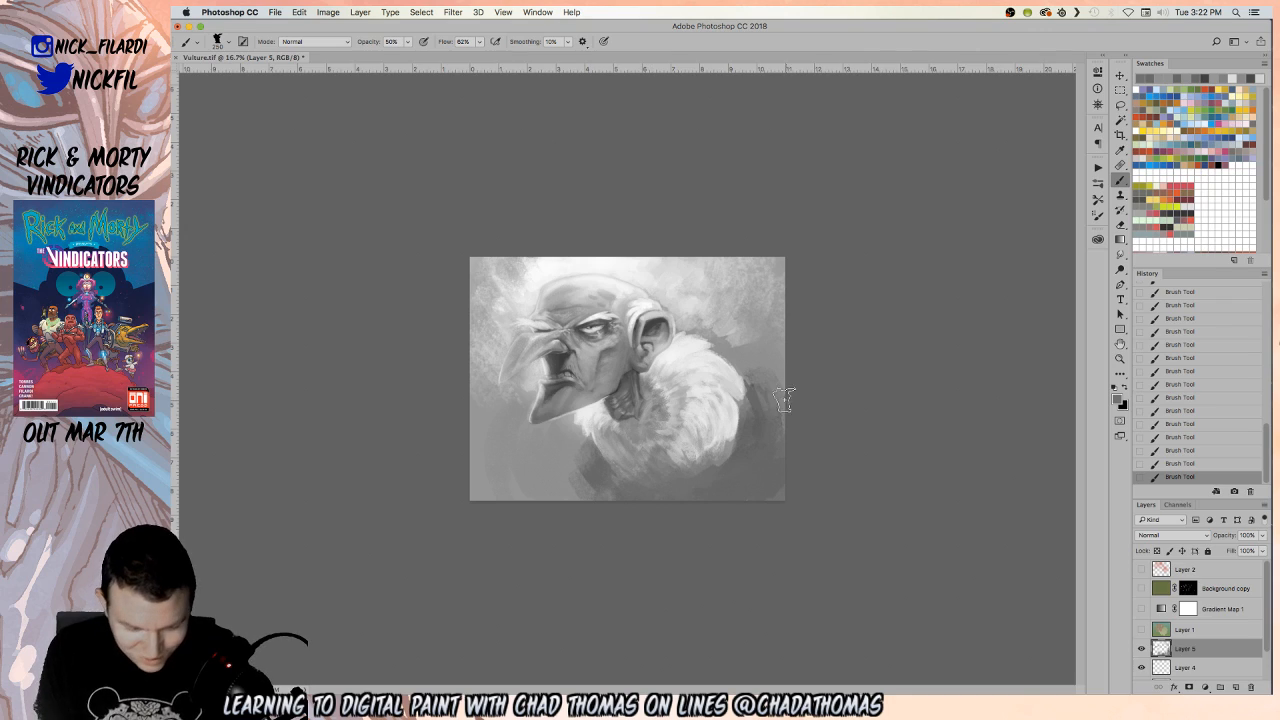
Raise the brush opacity to 100% and rework the feather collar's back edge with a 150 px brush, using sampled light and dark greys
click(408, 42)
click(852, 281)
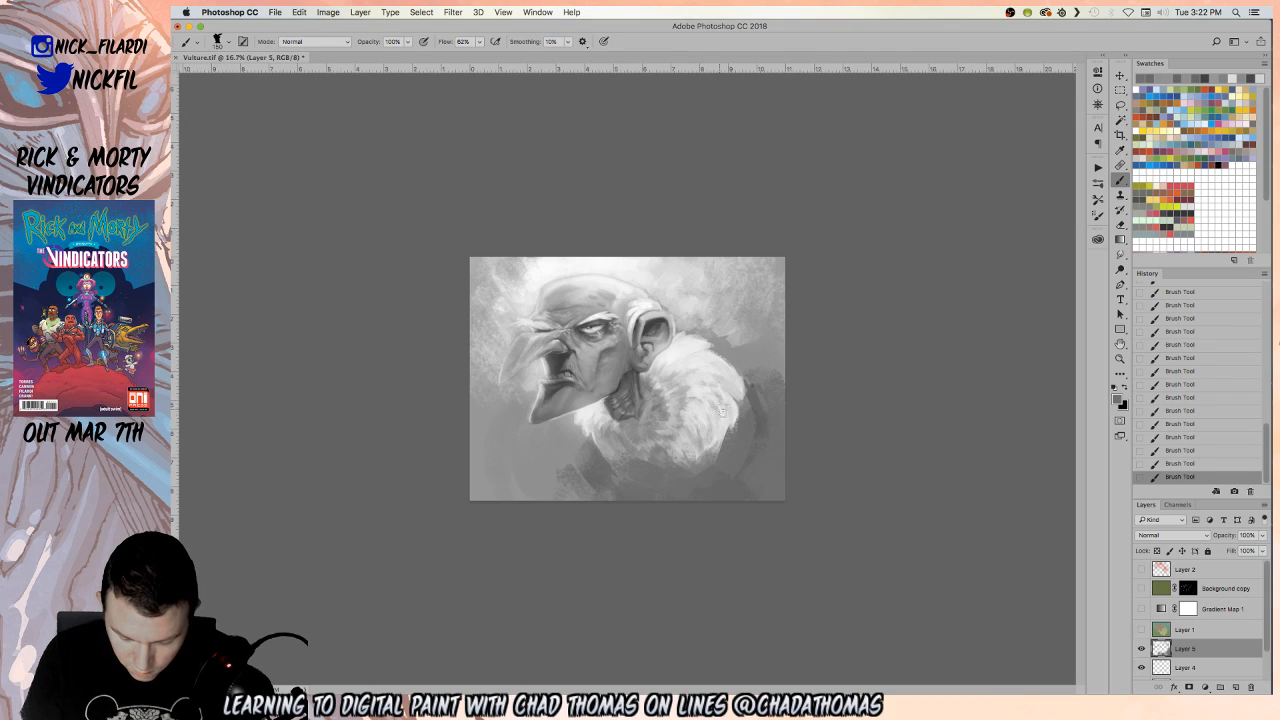
alt+click(732, 417)
mouse_move(726, 412)
mouse_down()
mouse_move(732, 433)
mouse_move(717, 452)
mouse_up()
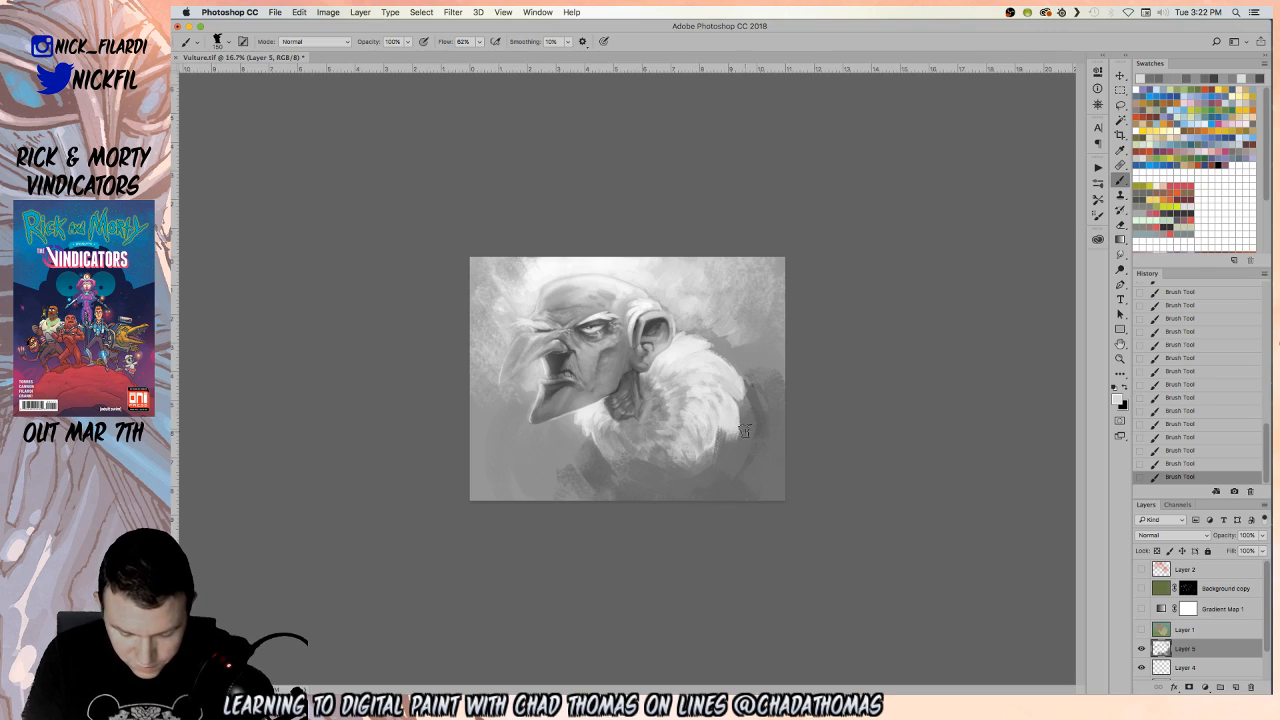
alt+click(745, 428)
drag(739, 408, 735, 445)
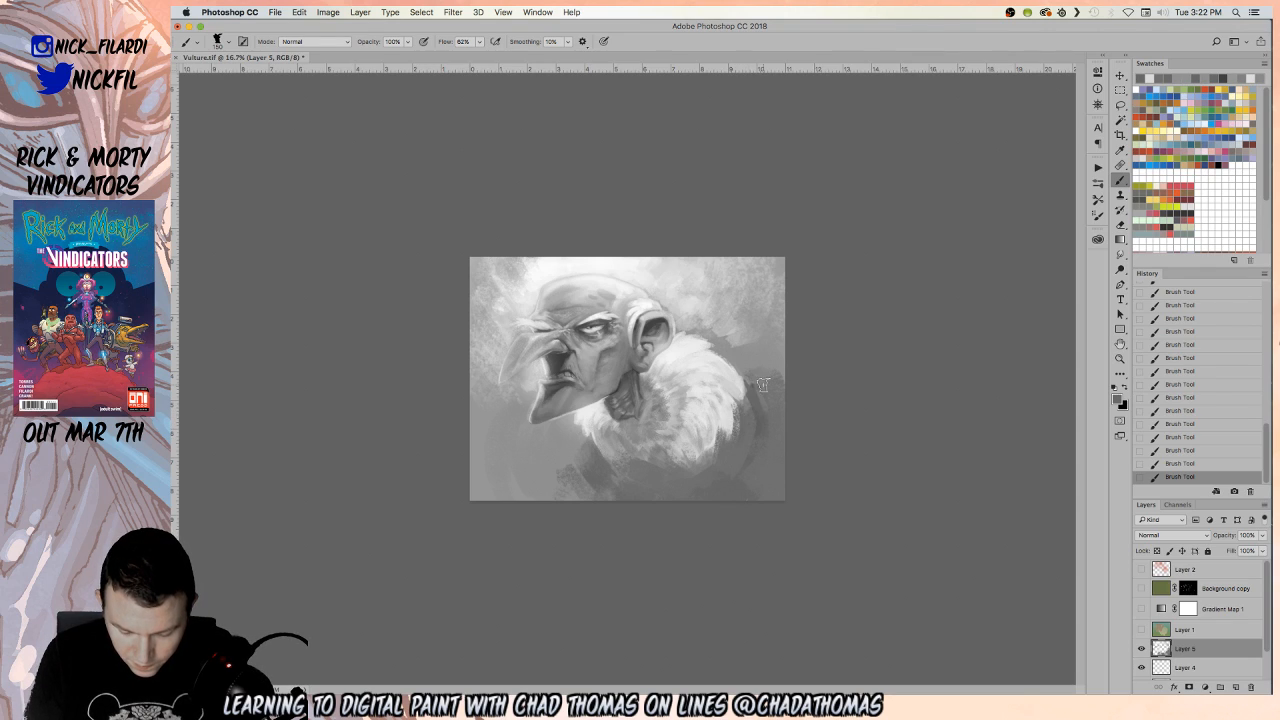
alt+click(737, 438)
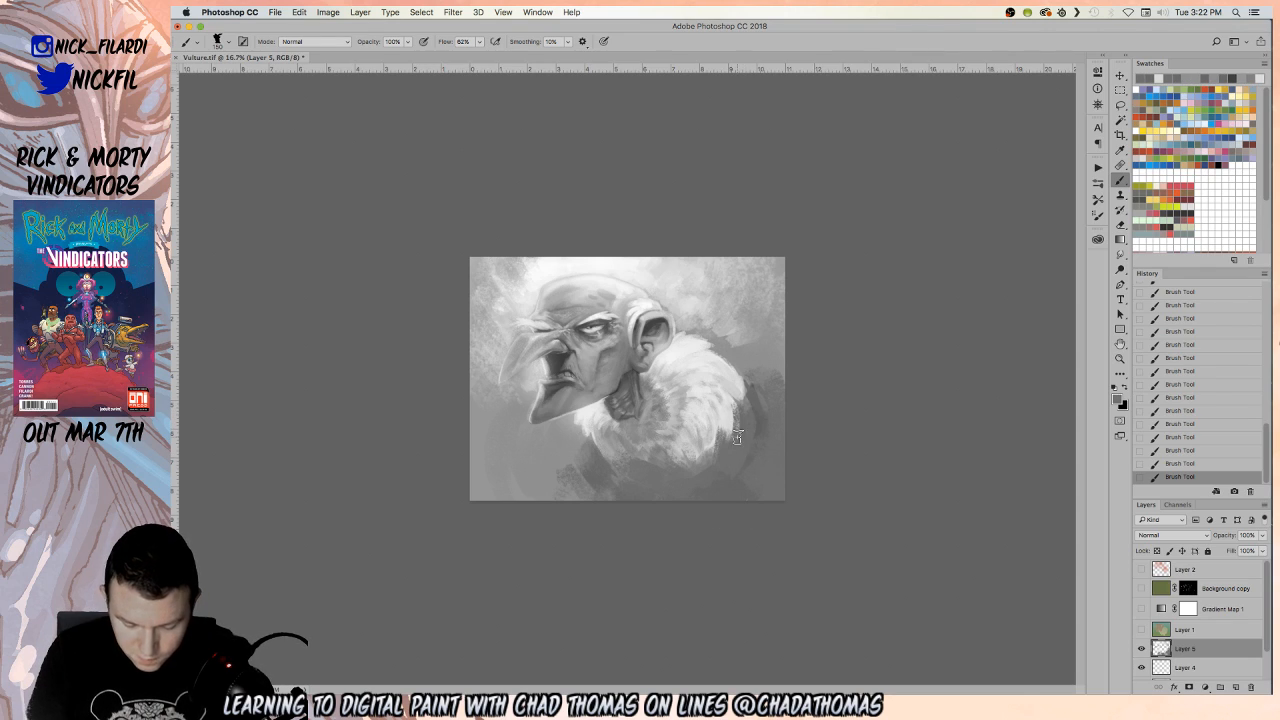
Paint over the backdrop behind and below the back of the collar with greys sampled from the surrounding tones
alt+click(660, 455)
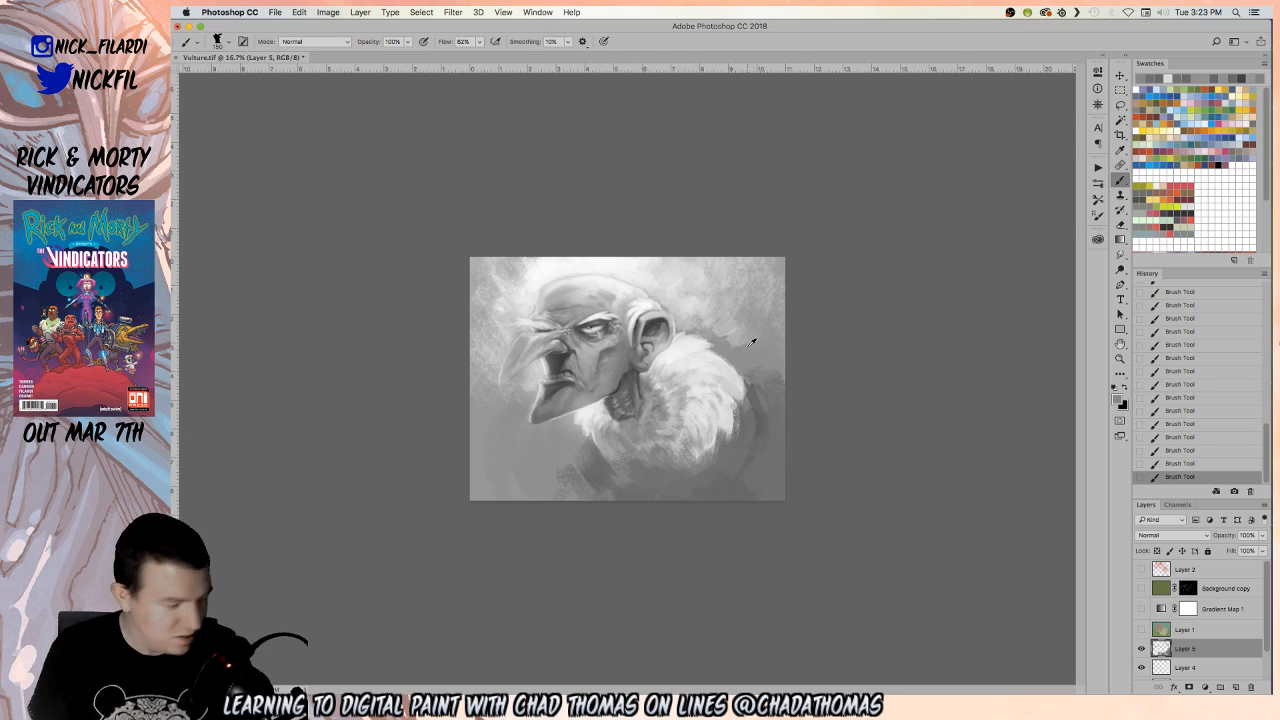
drag(749, 354, 756, 358)
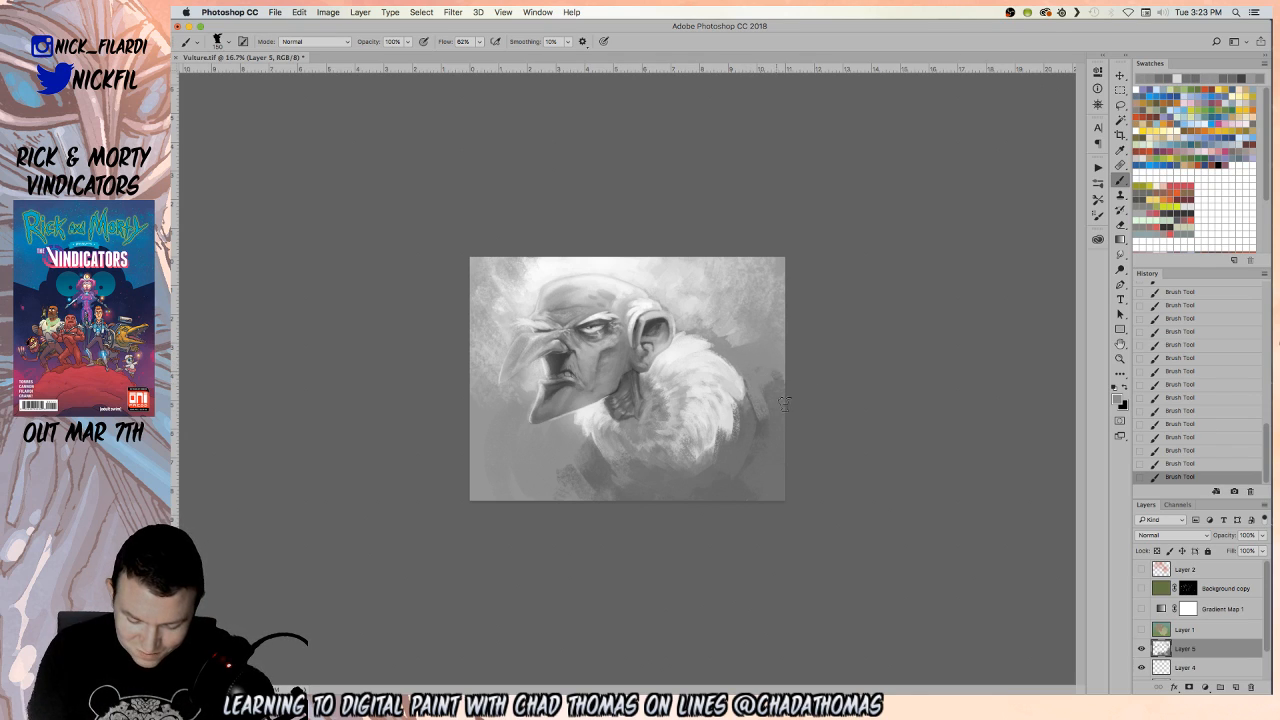
alt+click(767, 429)
drag(737, 458, 755, 462)
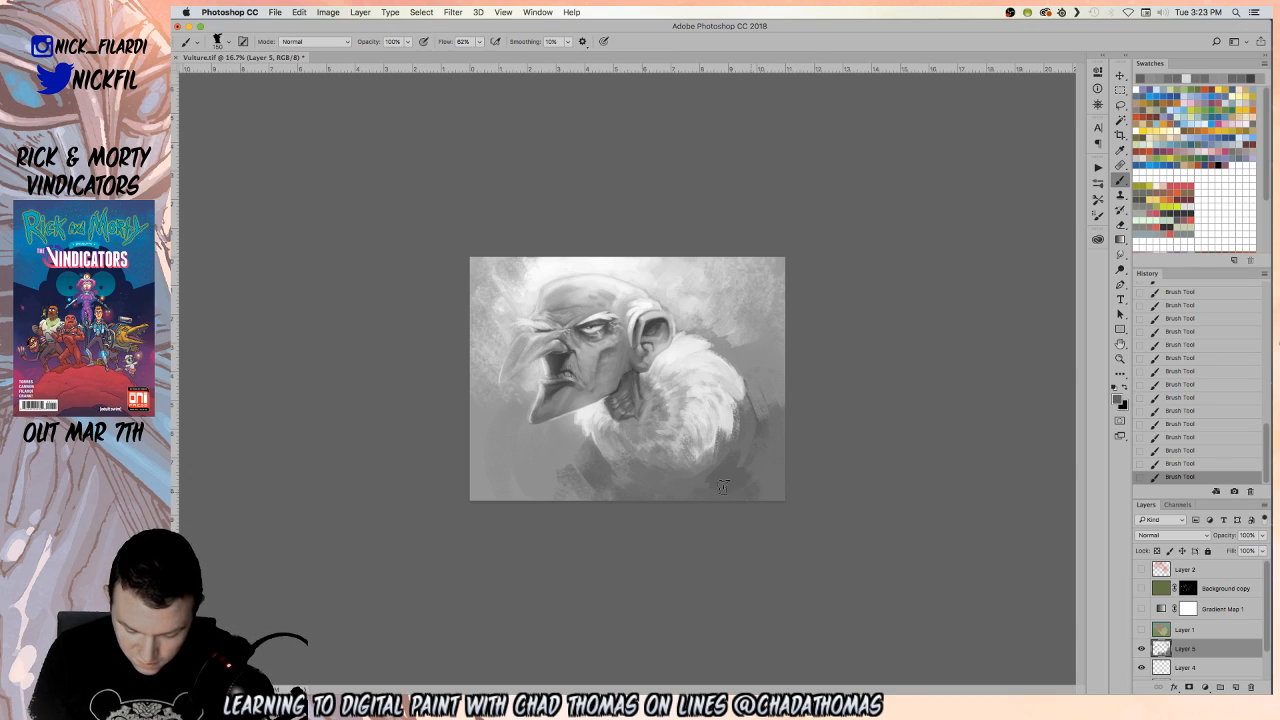
alt+click(757, 457)
Lower the brush opacity to 50% and blend the dark grey backdrop beneath the back of the collar
key(5)
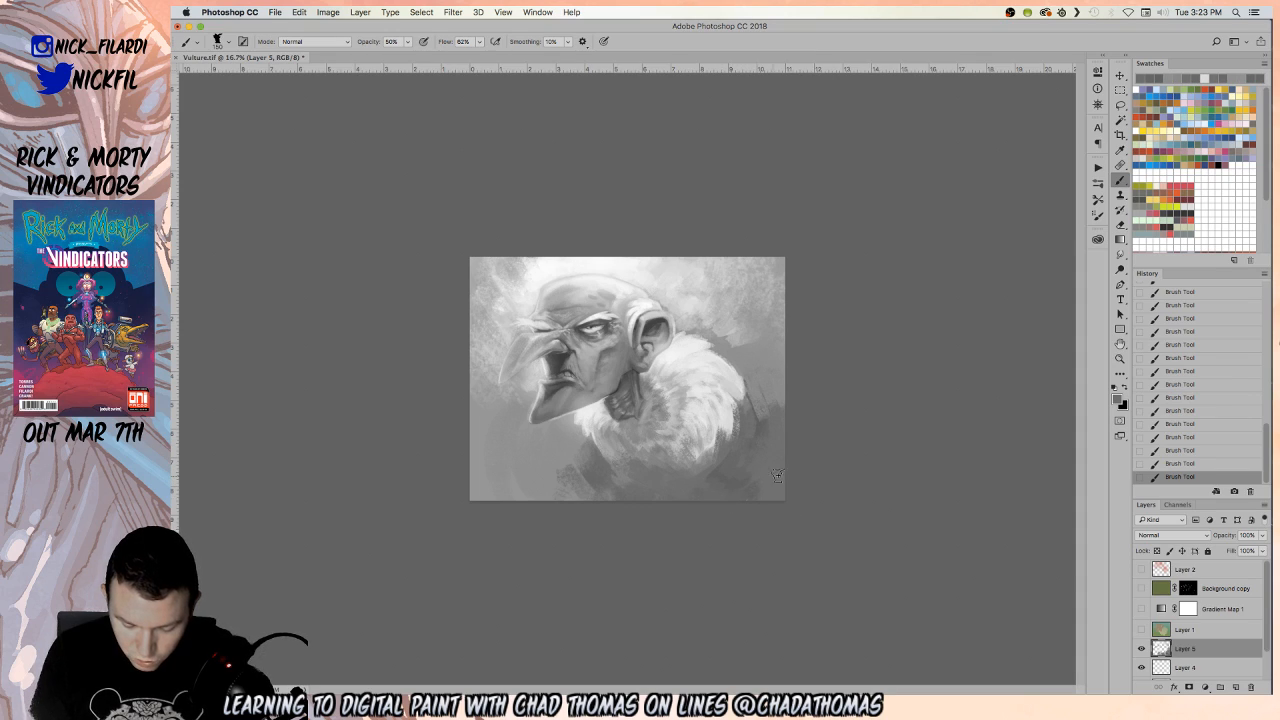
alt+click(716, 483)
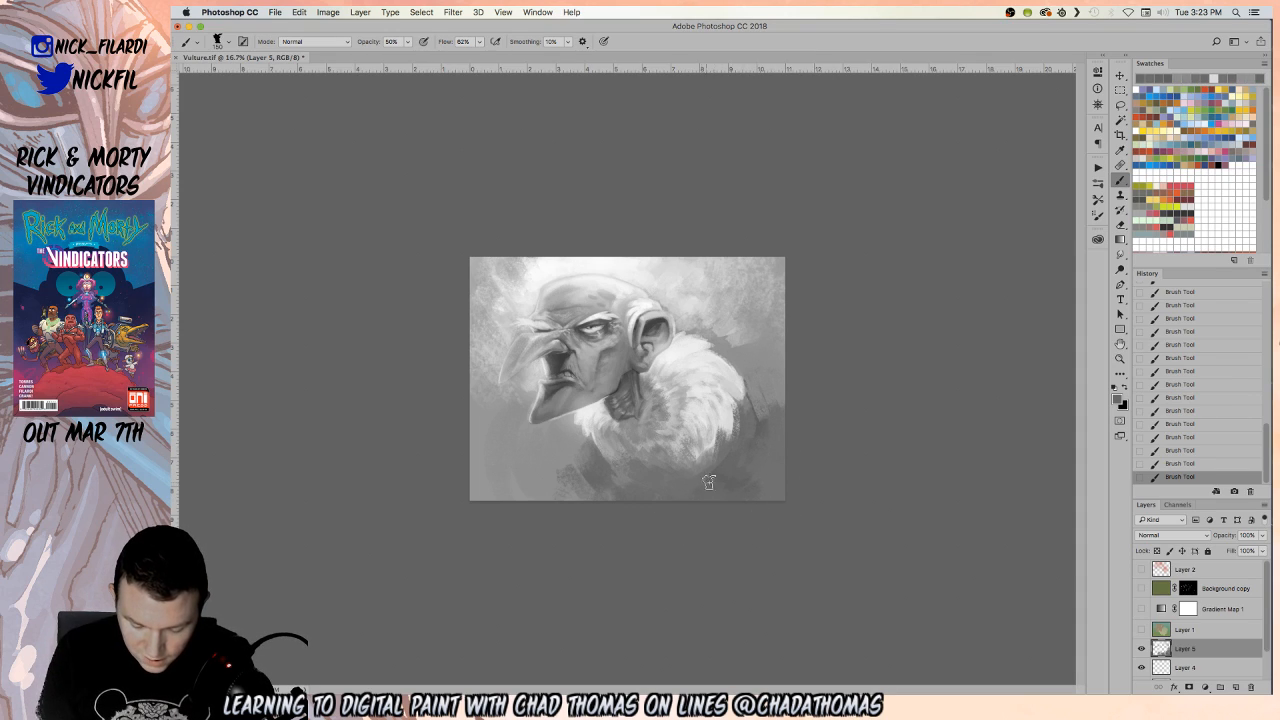
drag(742, 455, 744, 473)
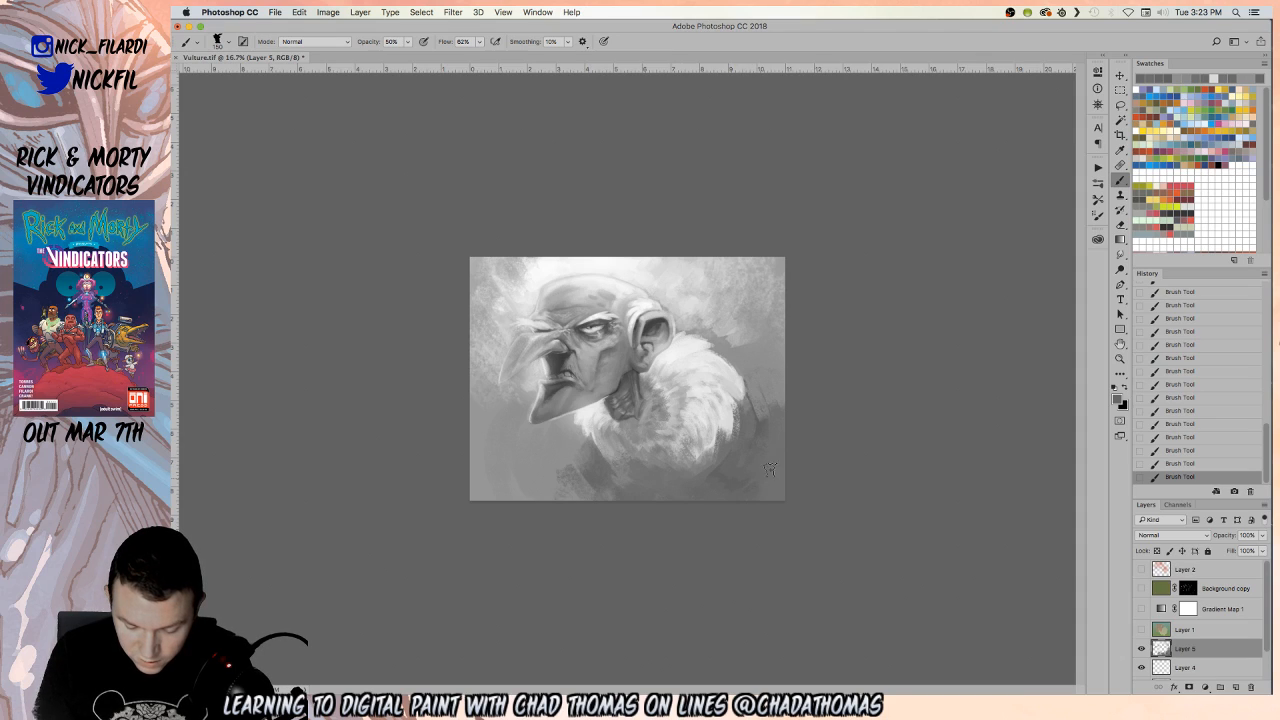
Sample greys under the front of the collar and brush texture into the backdrop below the chin, enlarging the brush to 400 px
alt+click(603, 472)
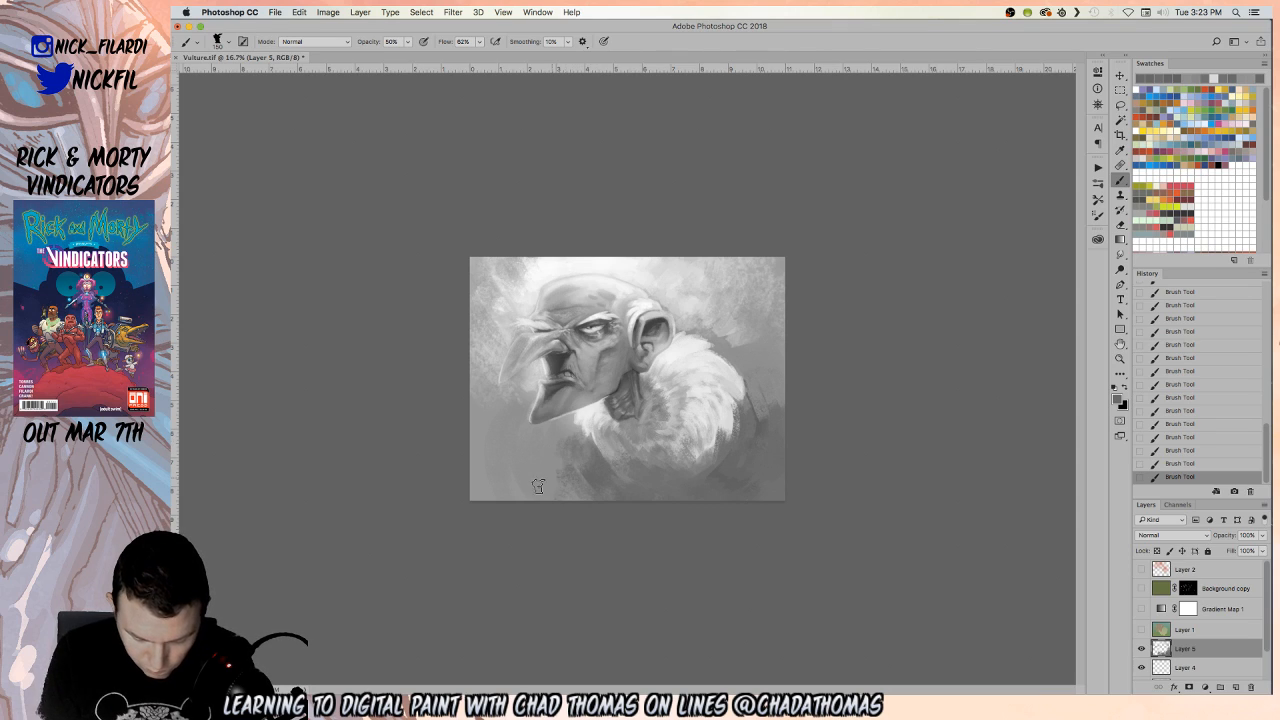
alt+click(587, 460)
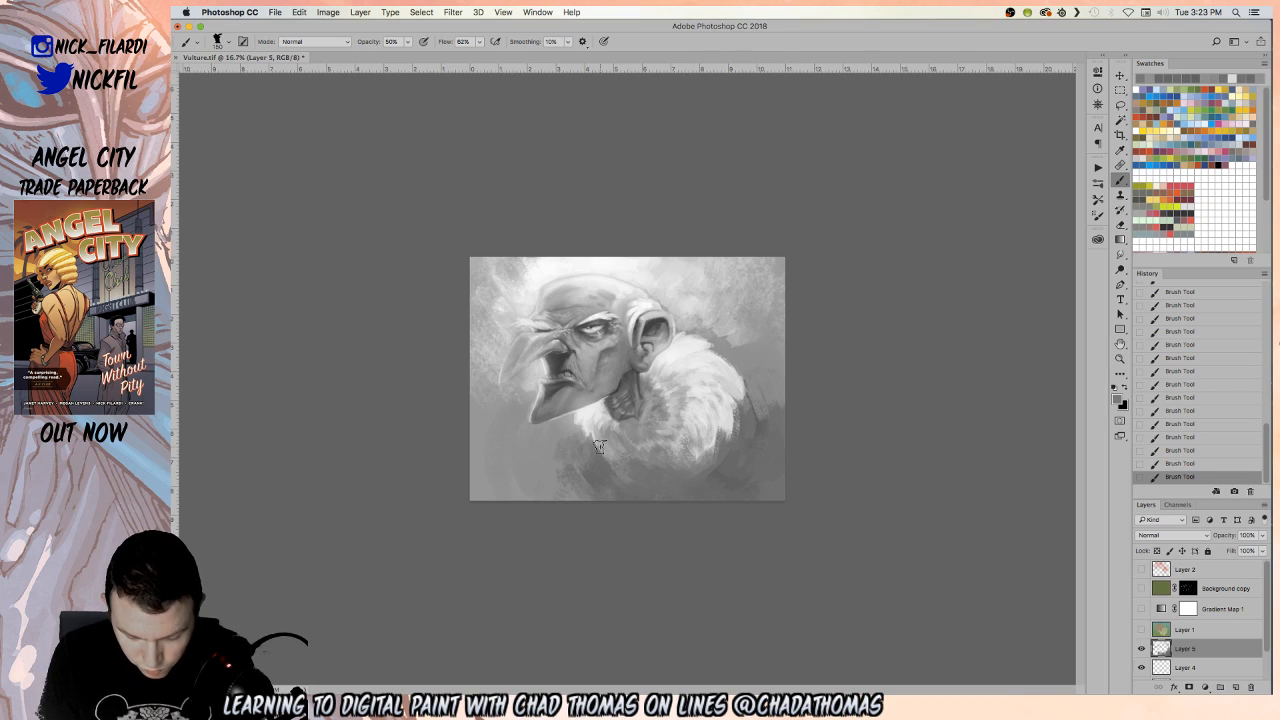
key(bracketright)
key(bracketright)
key(bracketright)
key(bracketright)
key(bracketright)
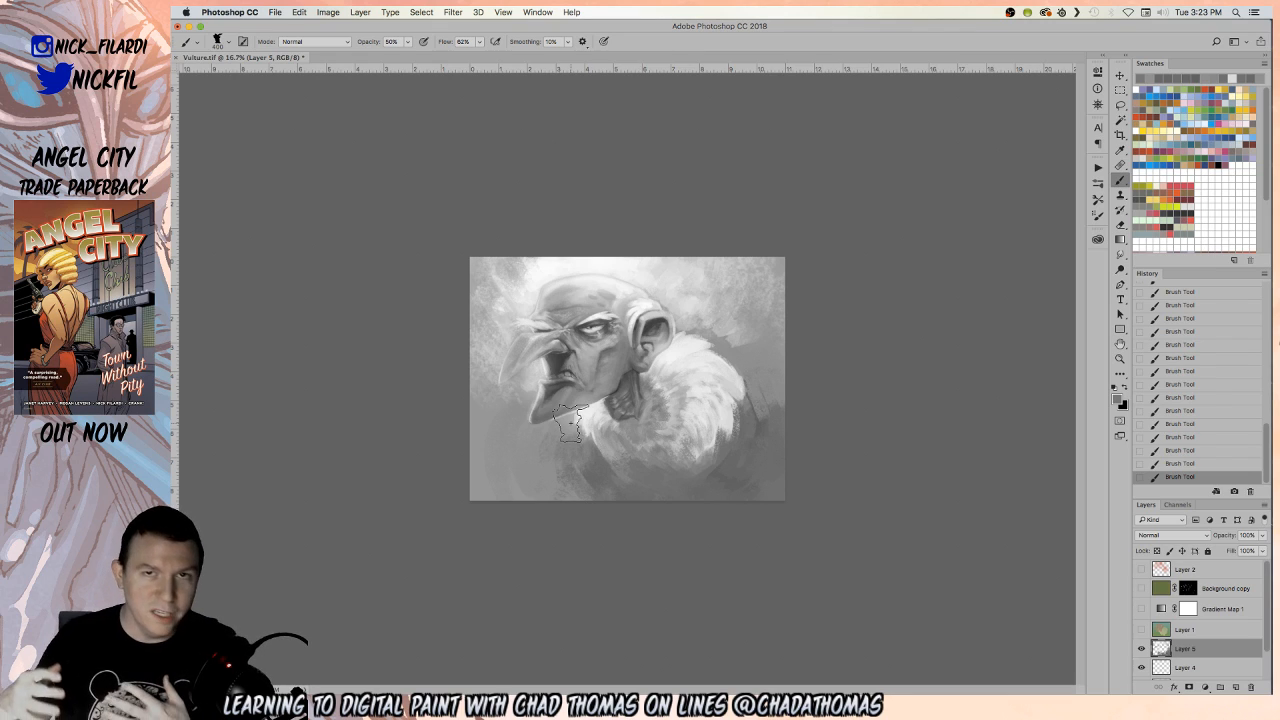
alt+click(593, 470)
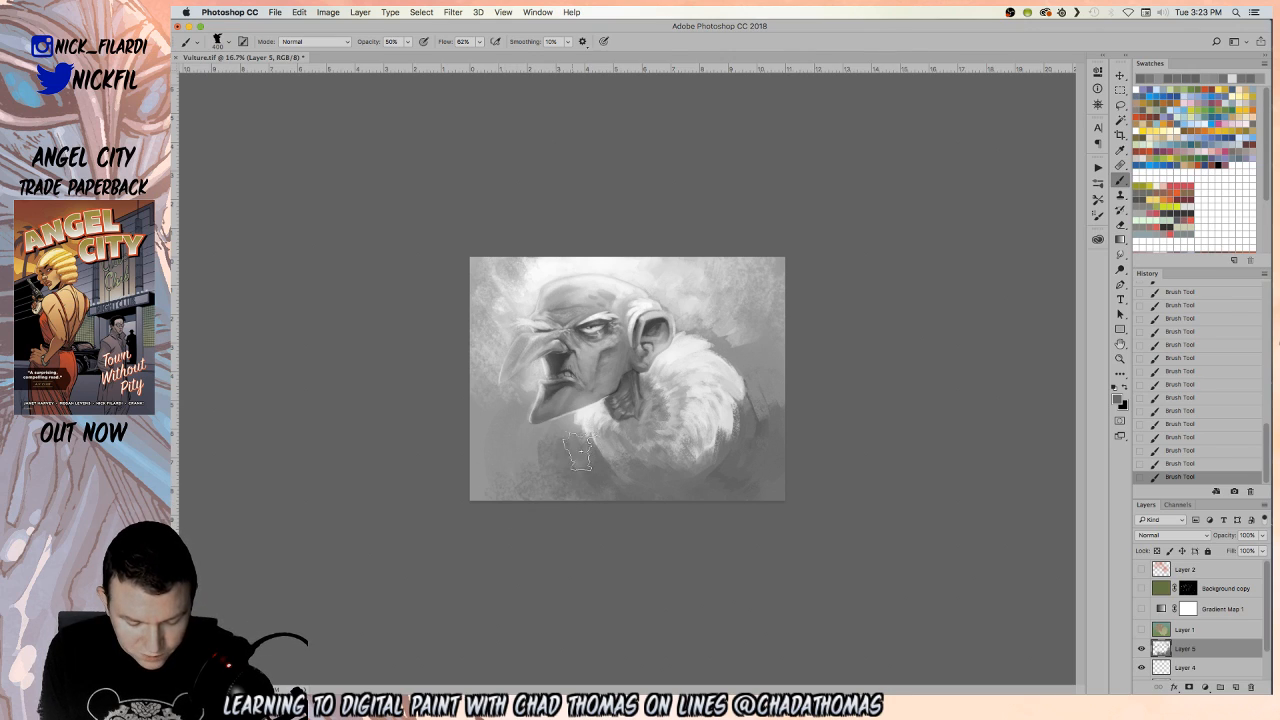
Reduce the brush to 175 px and soften the backdrop around the chin and collar front with a grey sampled beneath the chin
key(bracketleft)
key(bracketleft)
key(bracketleft)
key(bracketleft)
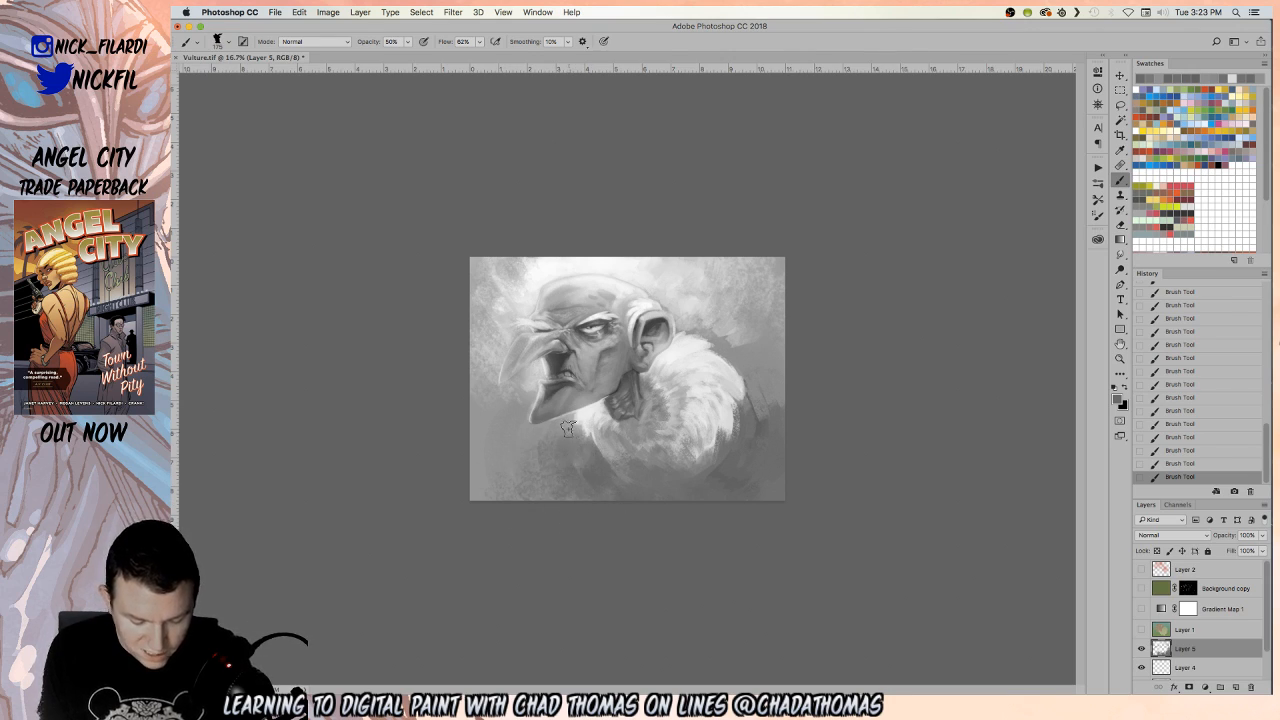
alt+click(557, 429)
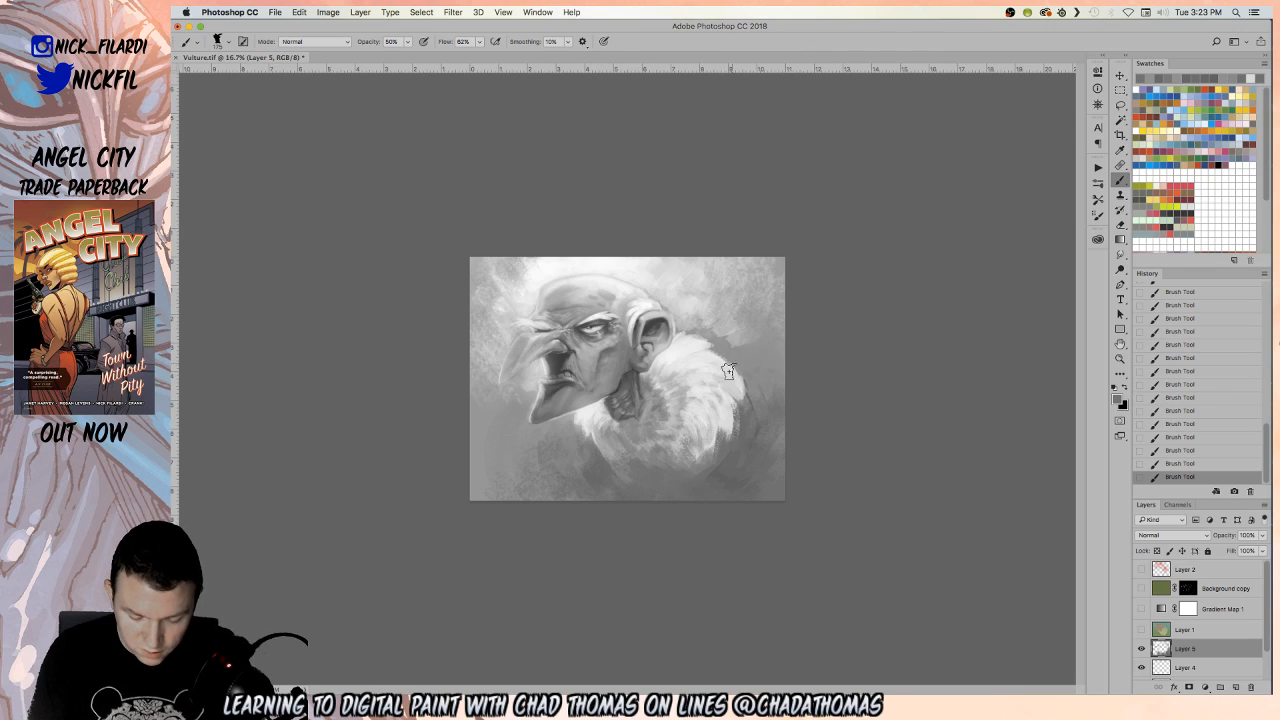
Paint feather strokes on the upper collar with a 60 px brush, using light greys sampled from the feathers
alt+click(686, 385)
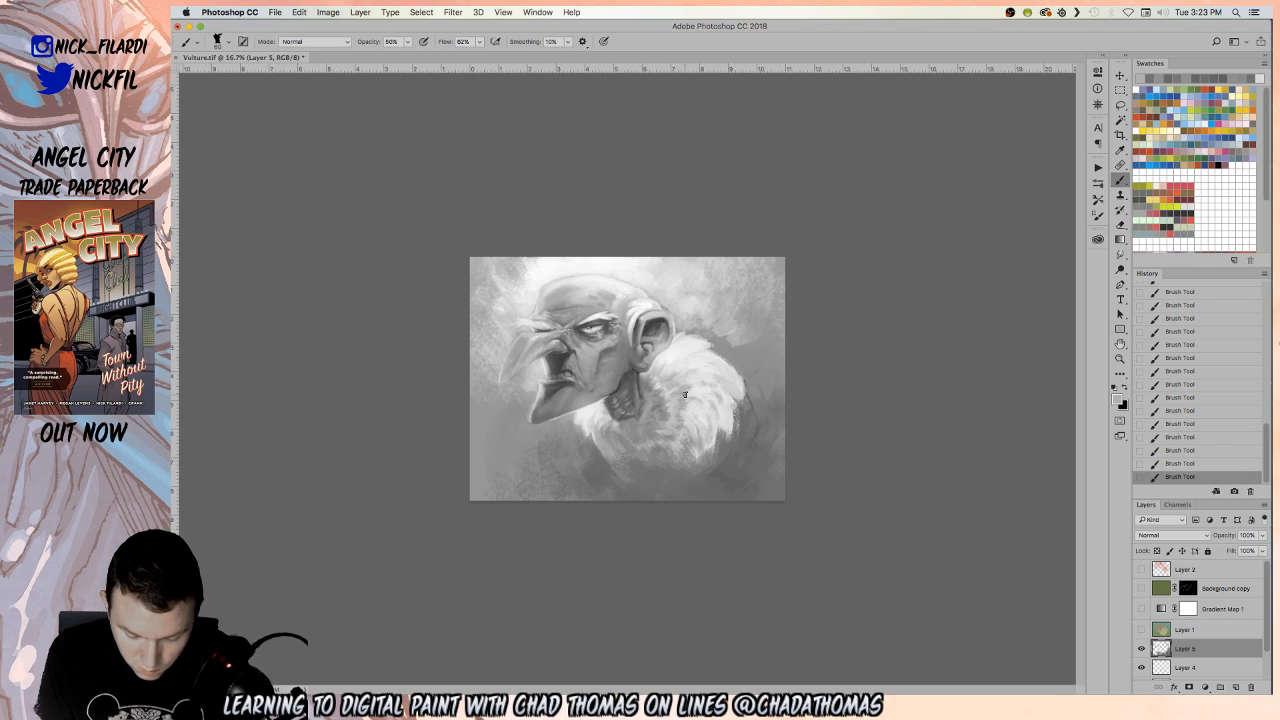
alt+click(695, 390)
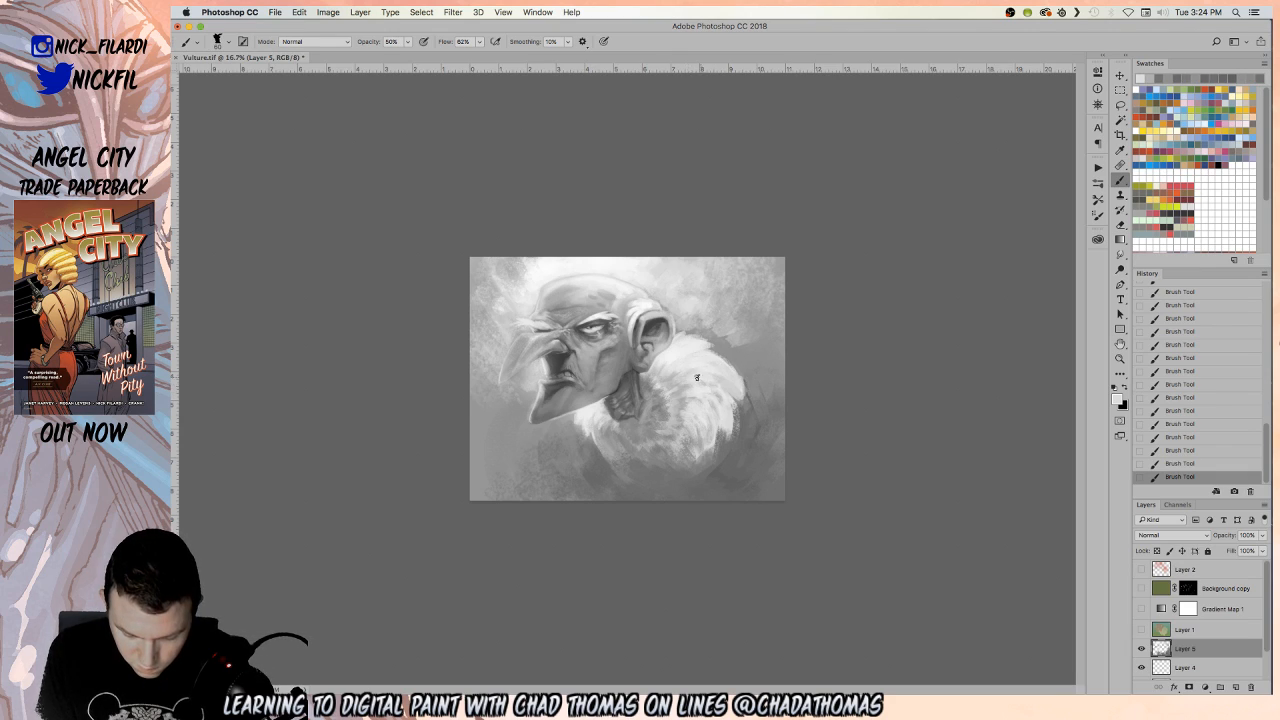
alt+click(684, 353)
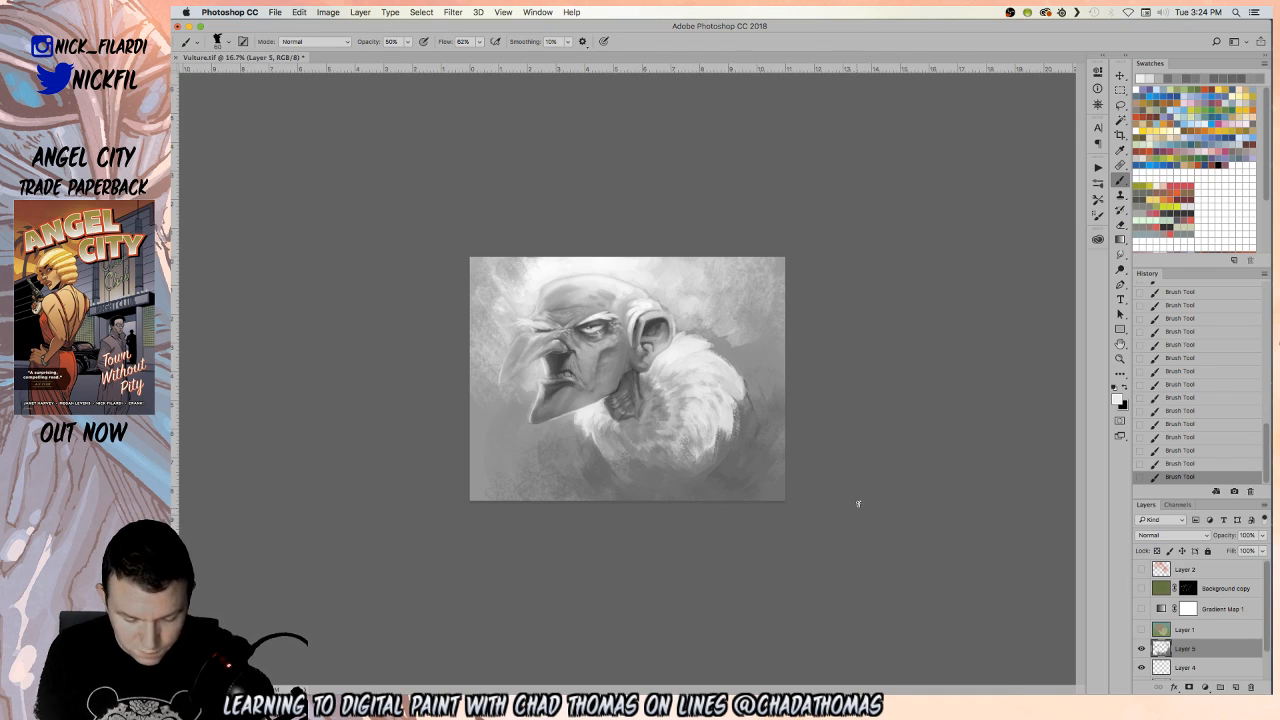
Show the colour layers Layer 1, Gradient Map 1 and Layer 2 over the grayscale painting, keeping Background copy hidden
key(z)
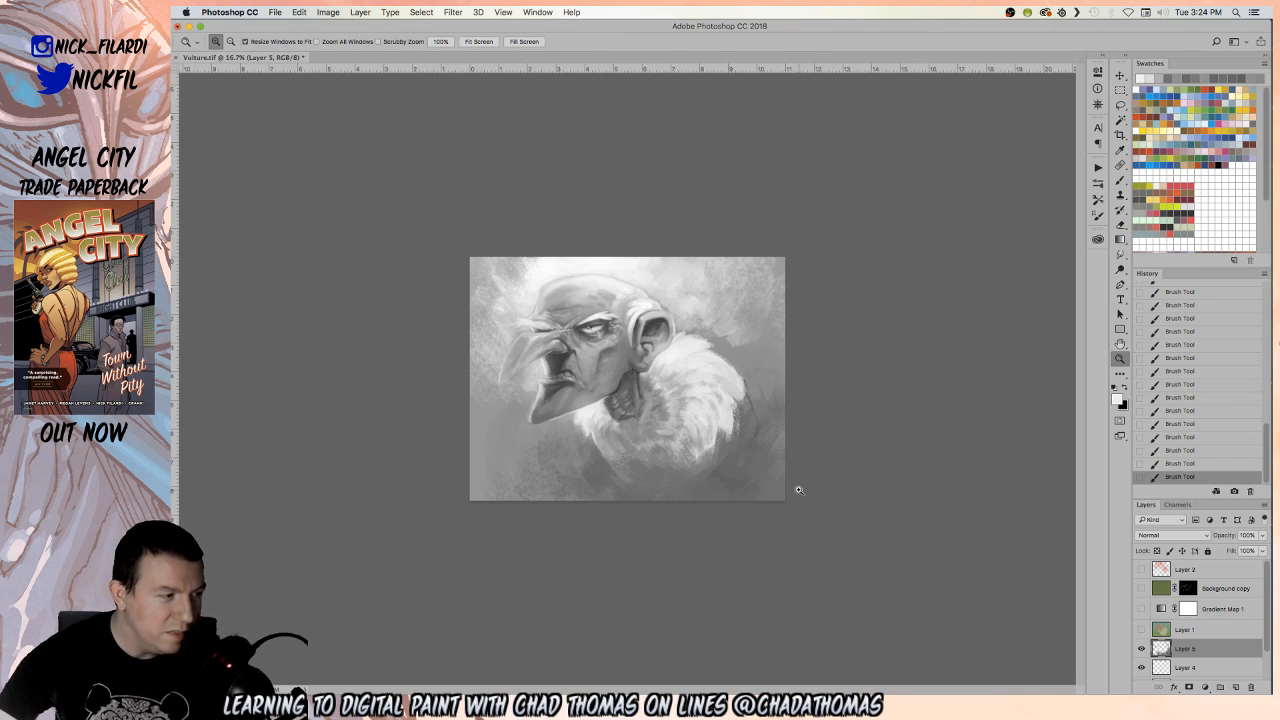
click(622, 370)
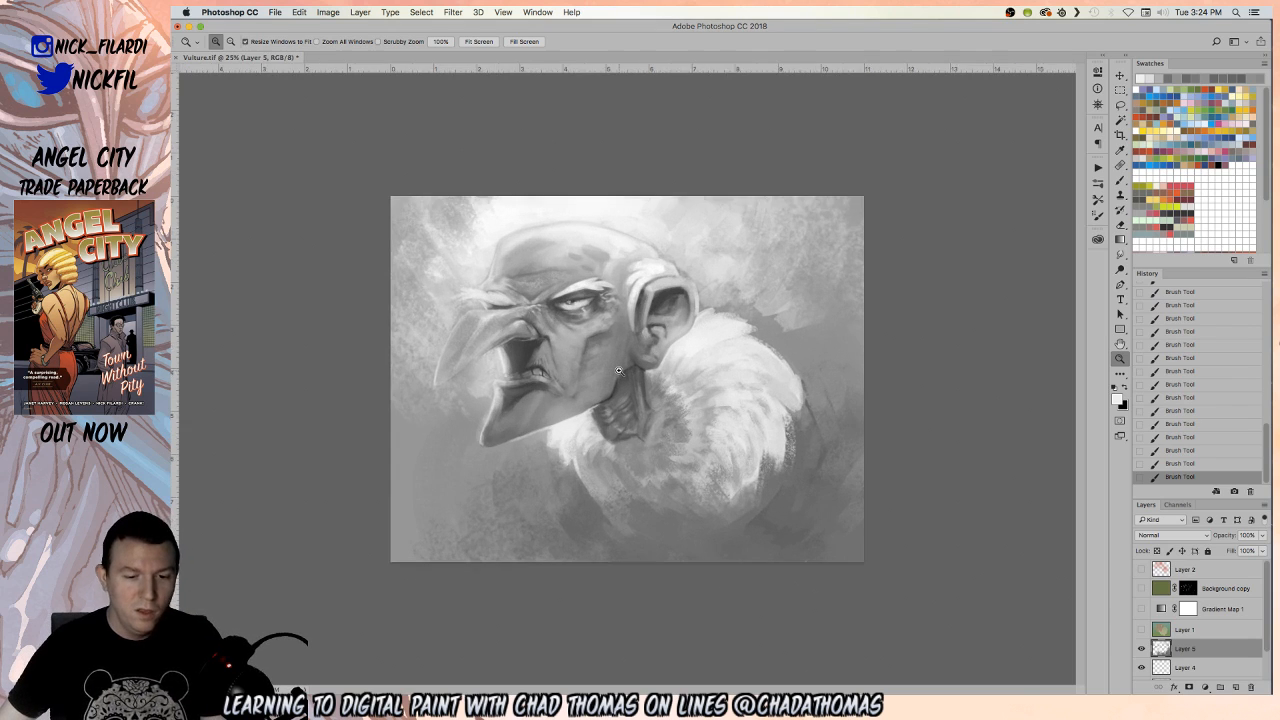
click(622, 370)
click(618, 359)
mouse_move(523, 266)
mouse_down()
mouse_move(584, 328)
mouse_move(548, 280)
mouse_up()
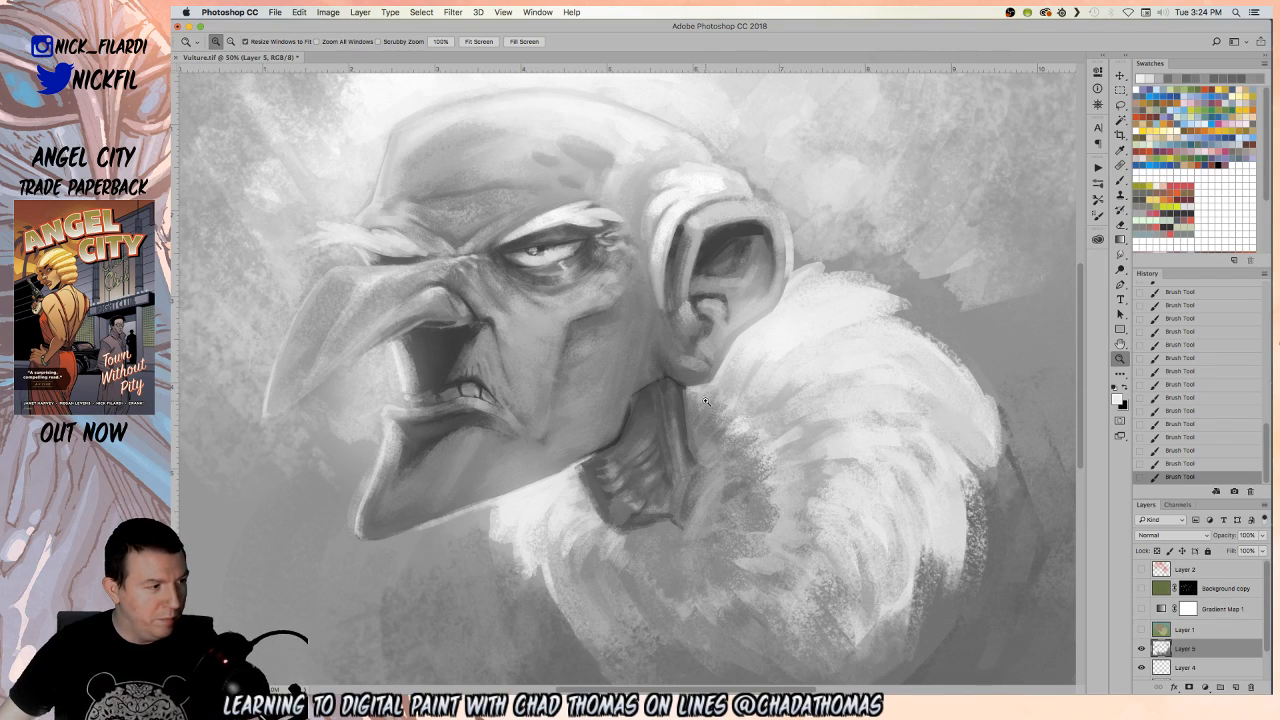
alt+click(575, 337)
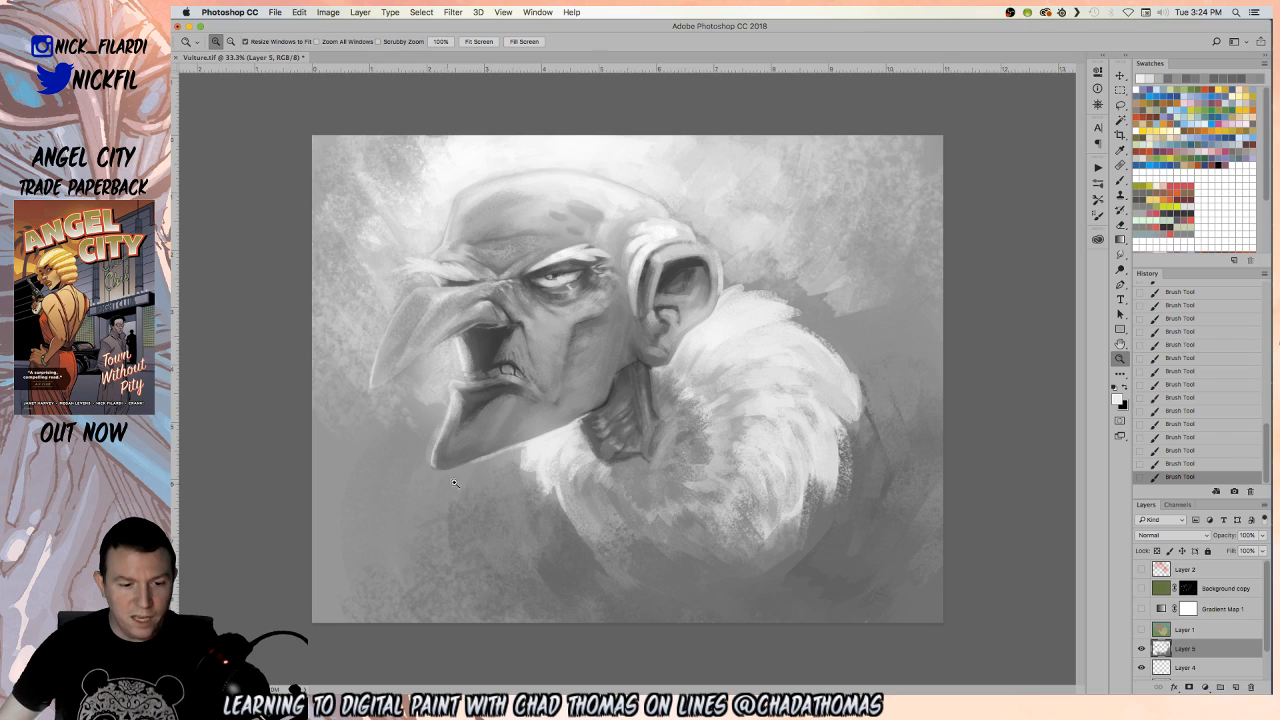
click(1141, 629)
drag(1141, 610, 1141, 590)
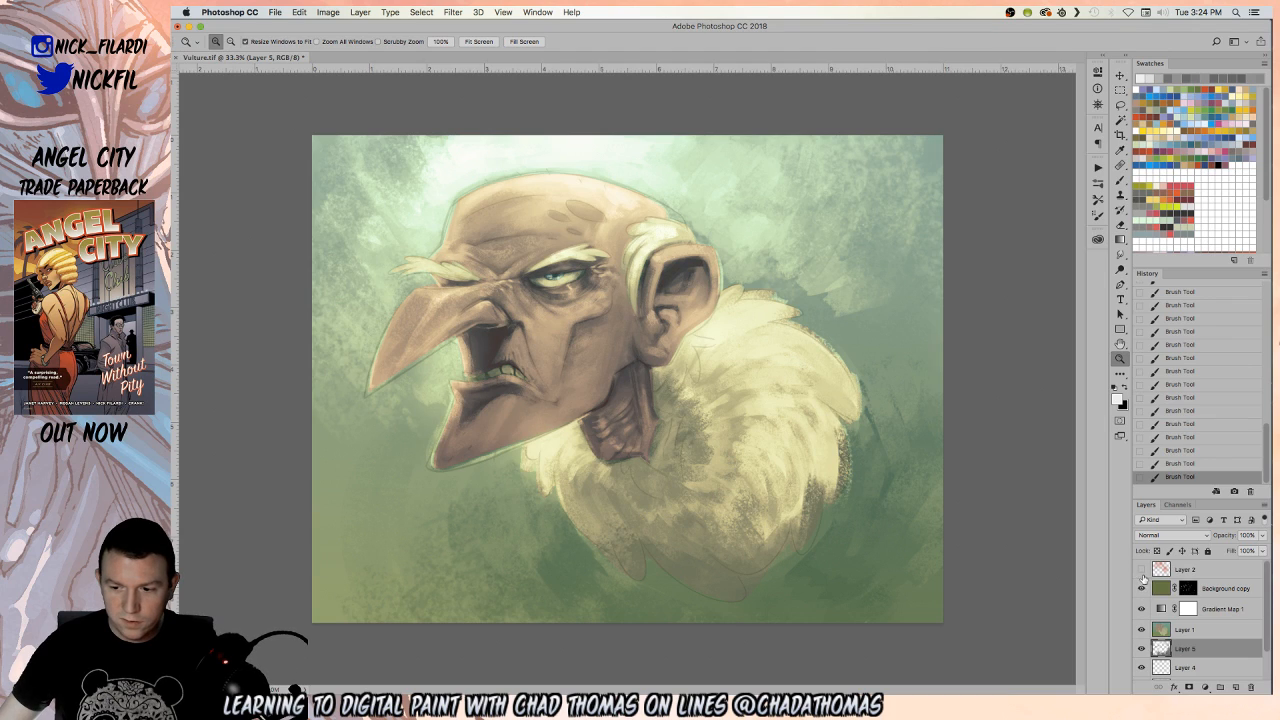
click(1141, 569)
click(1141, 589)
Compare the coloured painting with and without the Background copy and Gradient Map 1 layers
alt+click(574, 419)
click(597, 466)
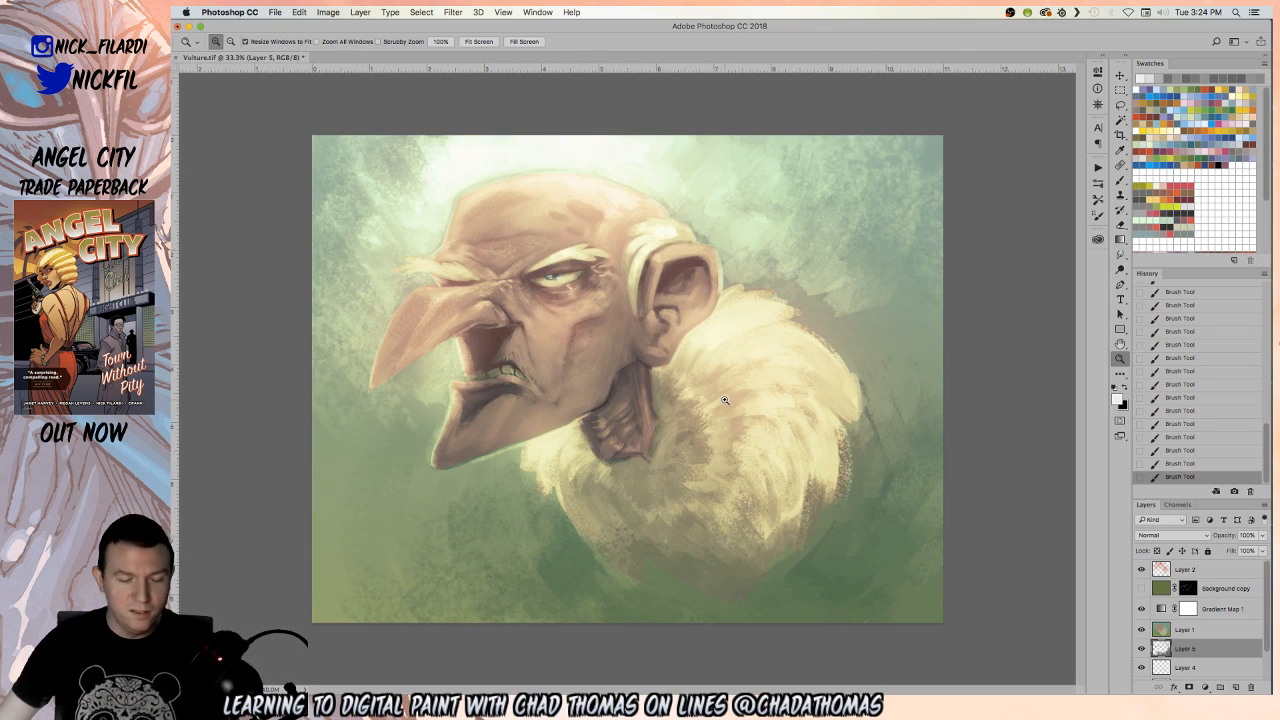
alt+click(673, 400)
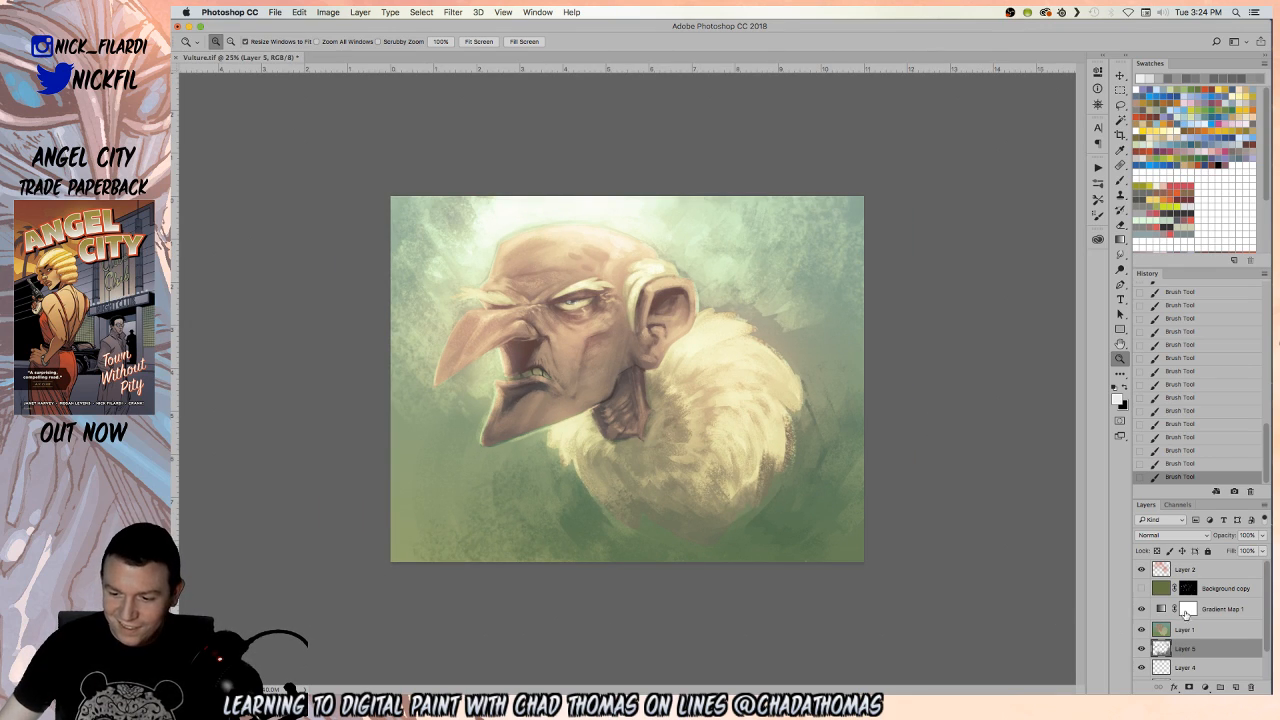
click(1142, 590)
click(1142, 590)
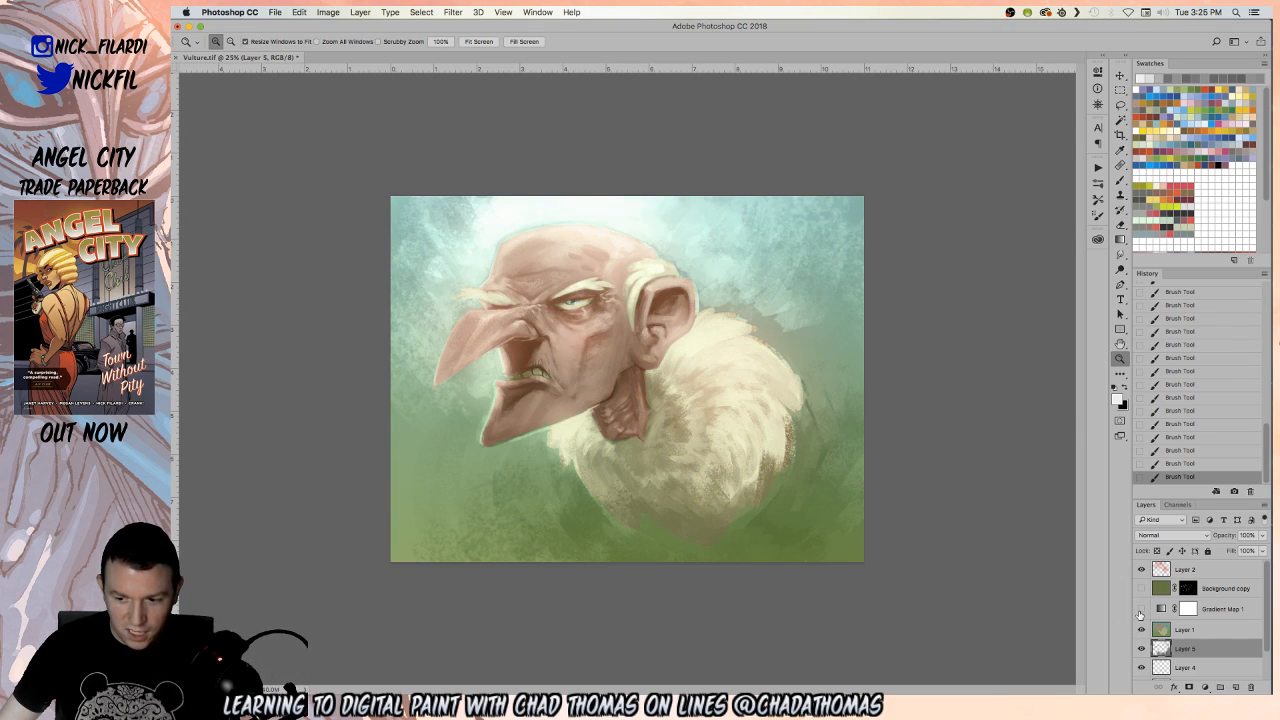
click(1141, 610)
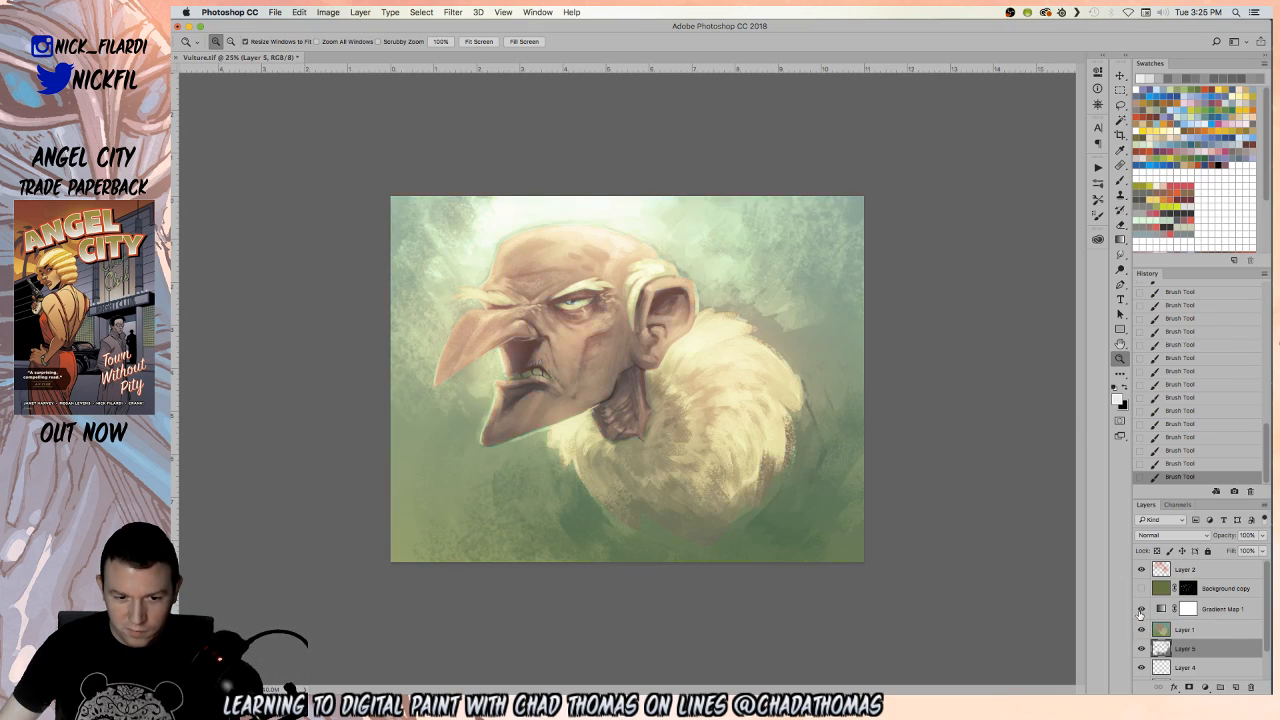
Edit the Gradient Map 1 gradient, shifting the red stop towards the lighter tones, the blue stop to 33% and the grey stop to 58%
click(1240, 610)
double_click(1163, 609)
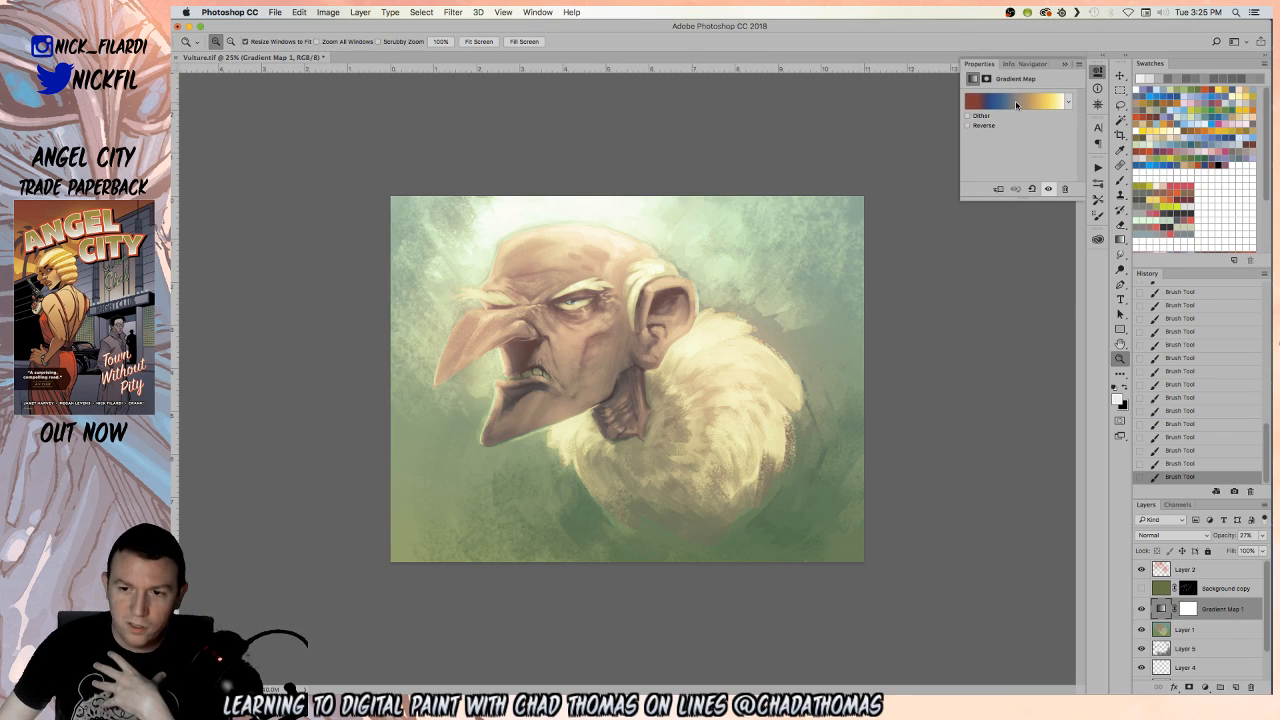
click(1016, 104)
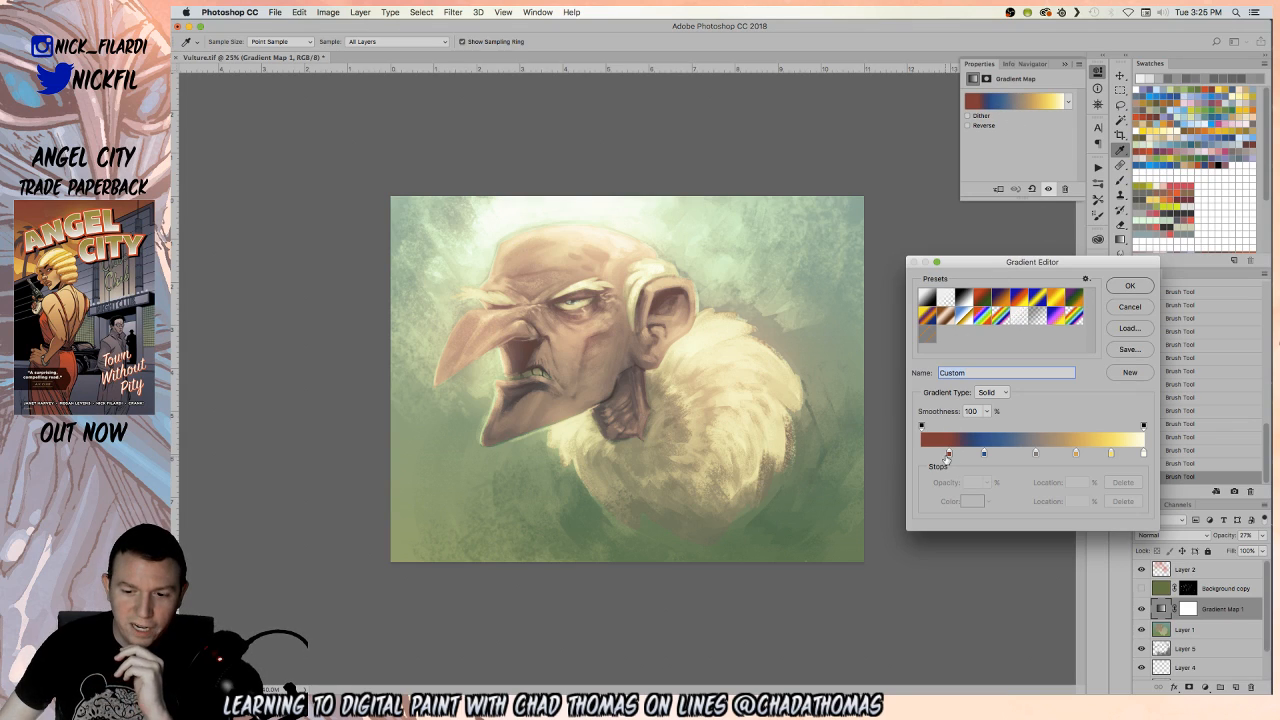
drag(950, 456, 996, 456)
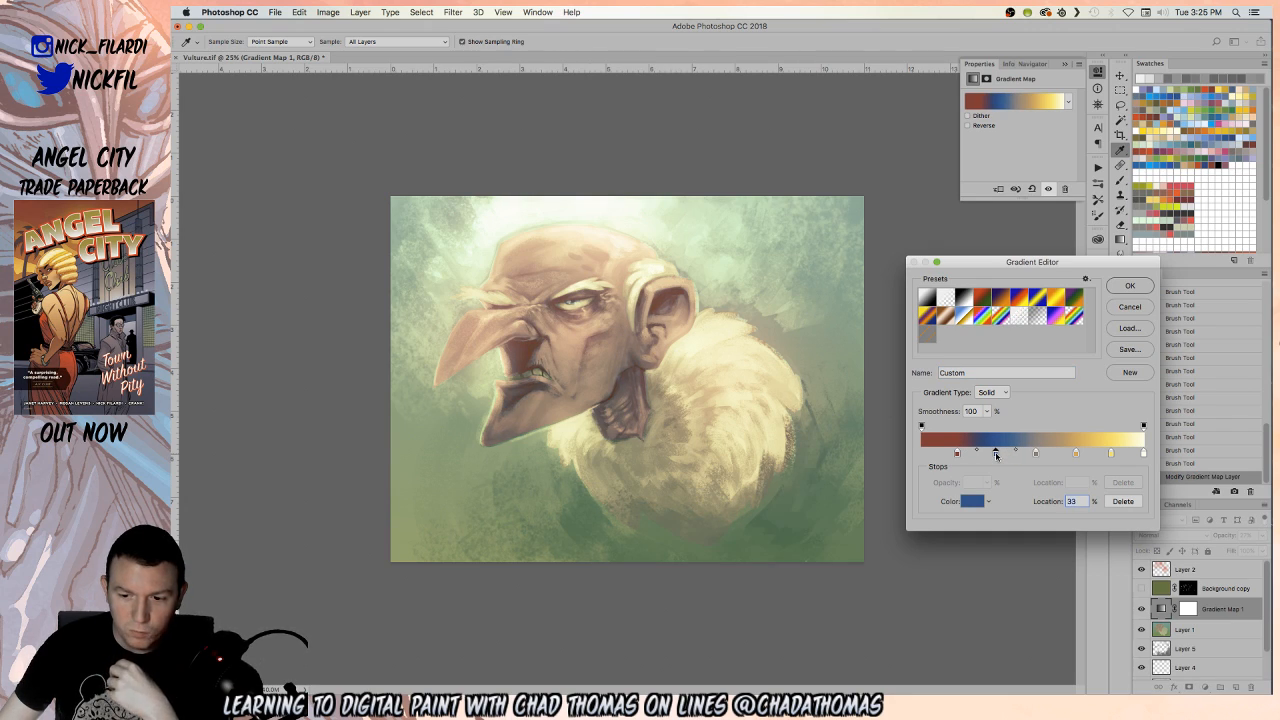
click(1013, 452)
drag(1037, 454, 1050, 457)
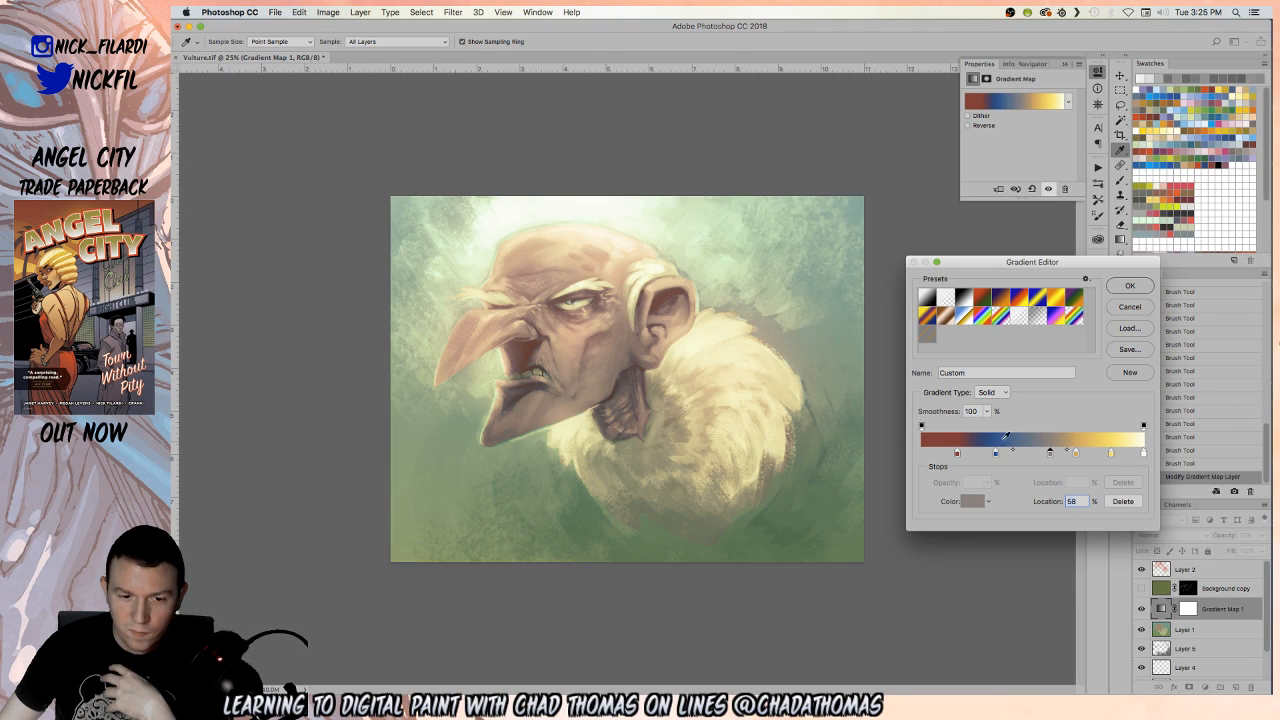
Recolour the 69% stop of the Gradient Map 1 gradient to olive green #8eab50
double_click(1076, 452)
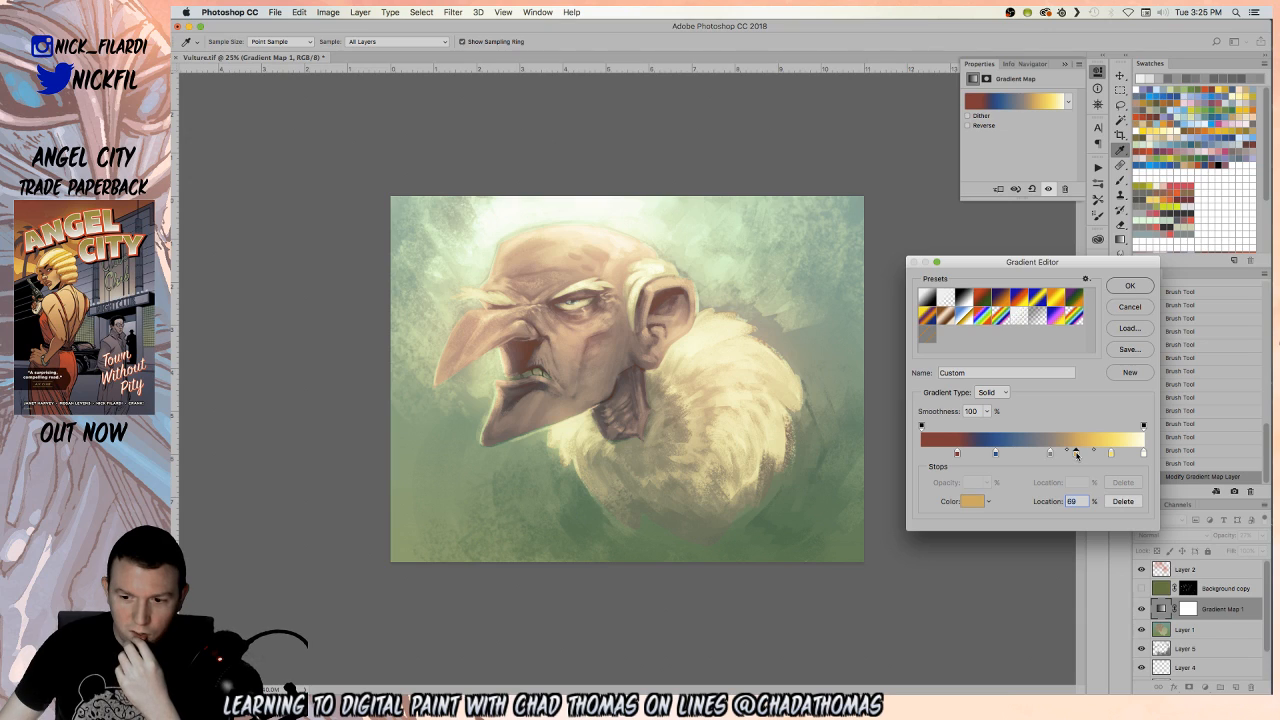
click(706, 549)
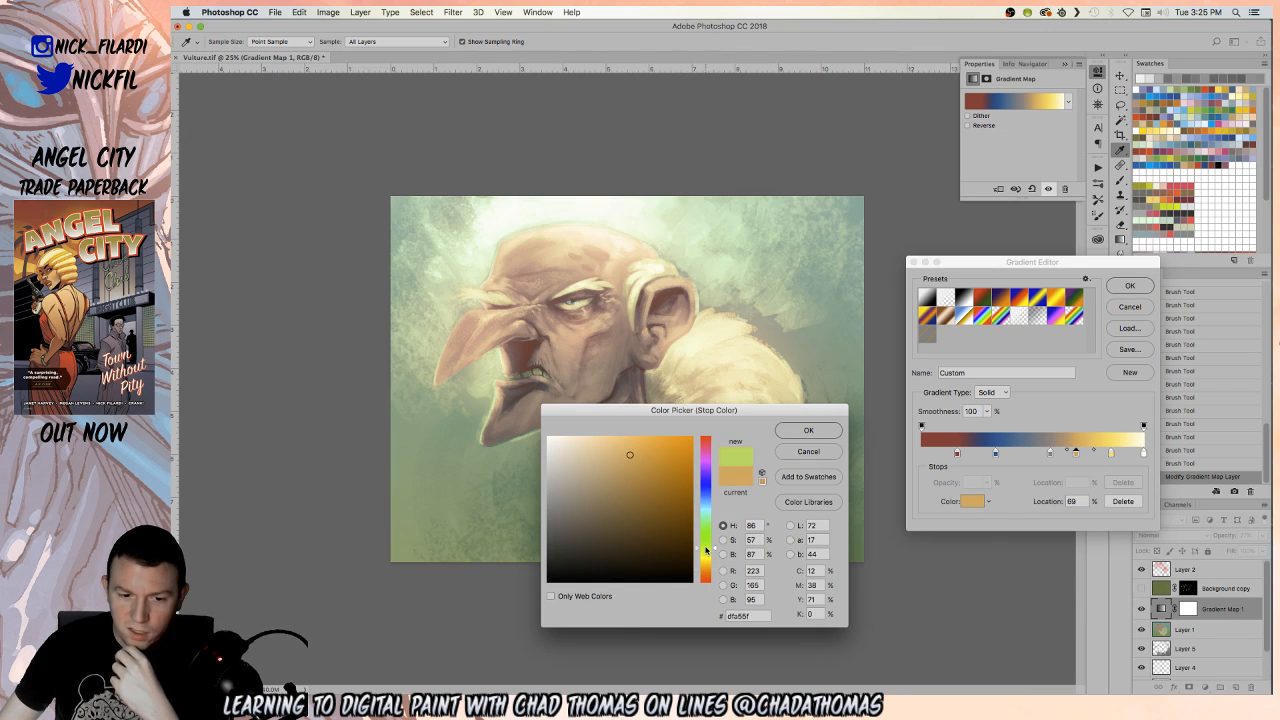
drag(706, 549, 706, 552)
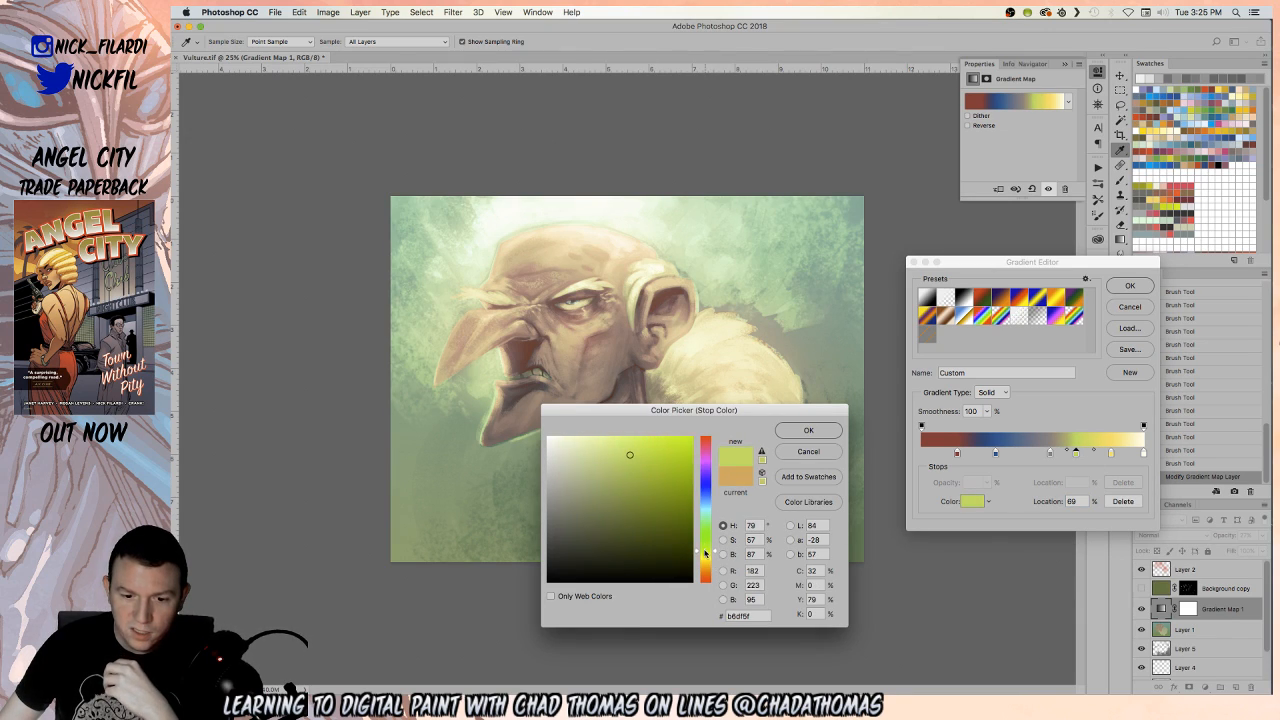
click(624, 484)
click(808, 430)
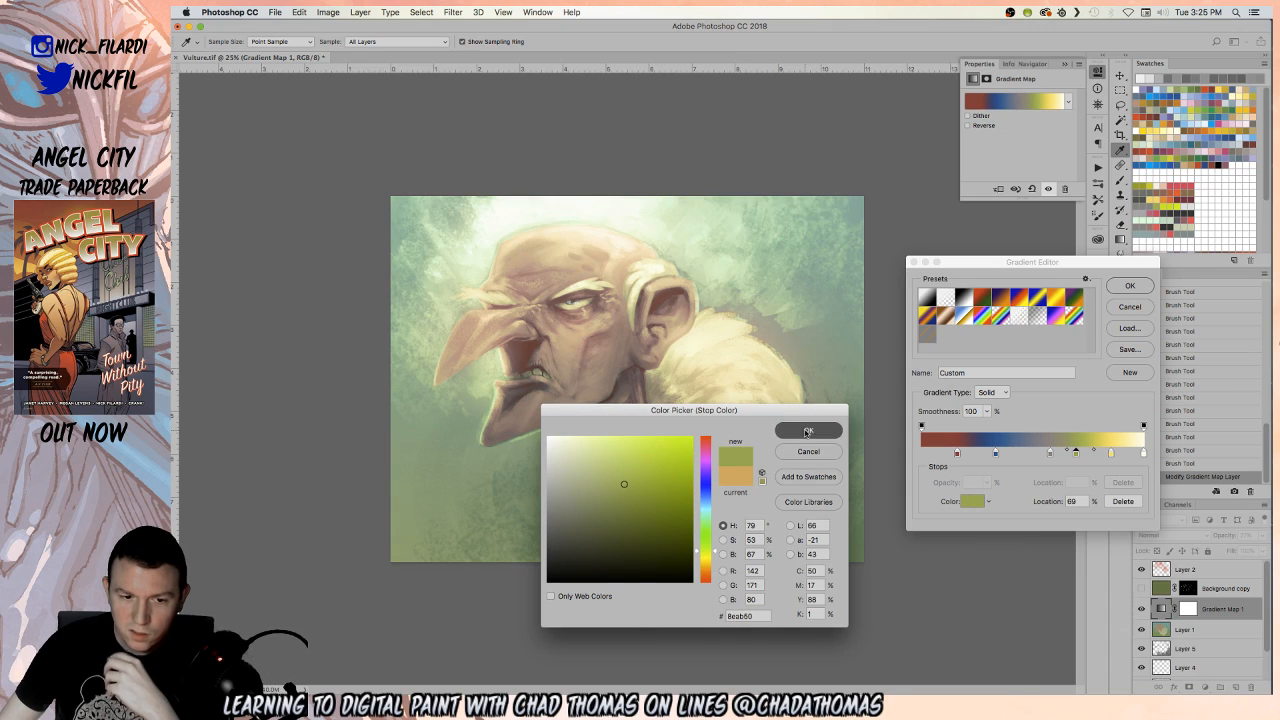
Recolour the 85% gradient stop to pale green #a7e5a3 and apply the edited gradient
click(1112, 453)
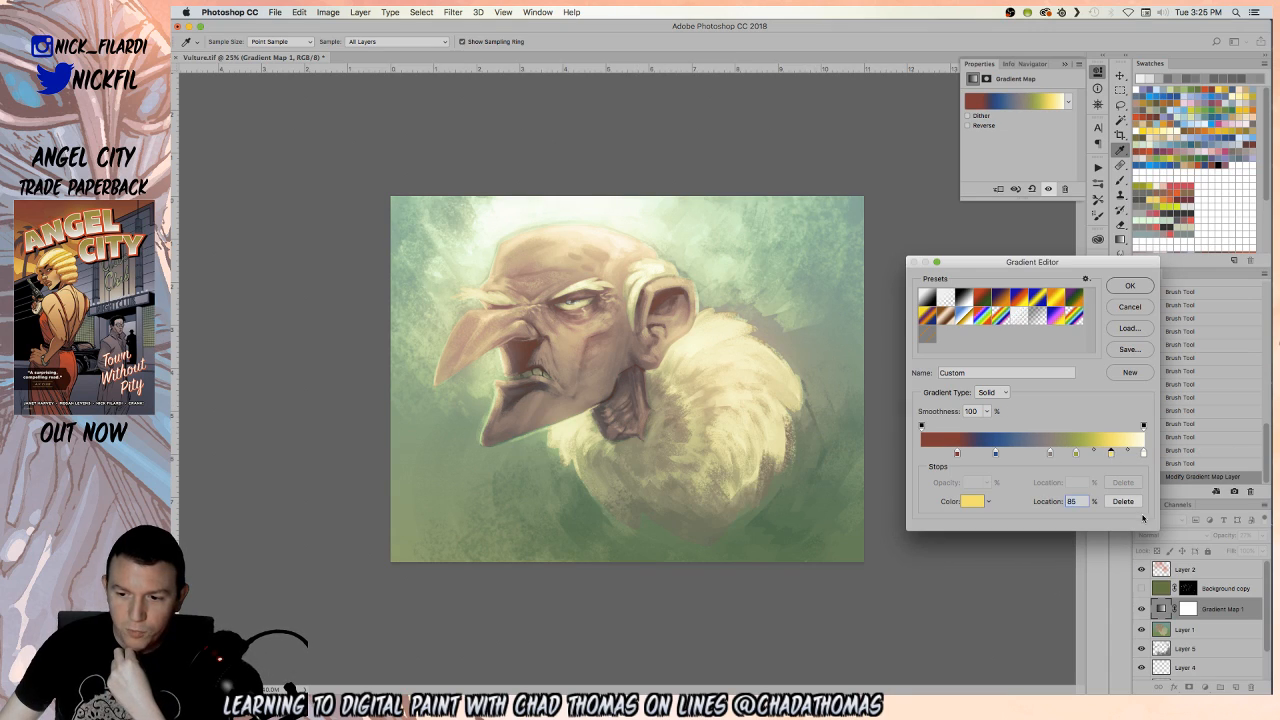
click(976, 501)
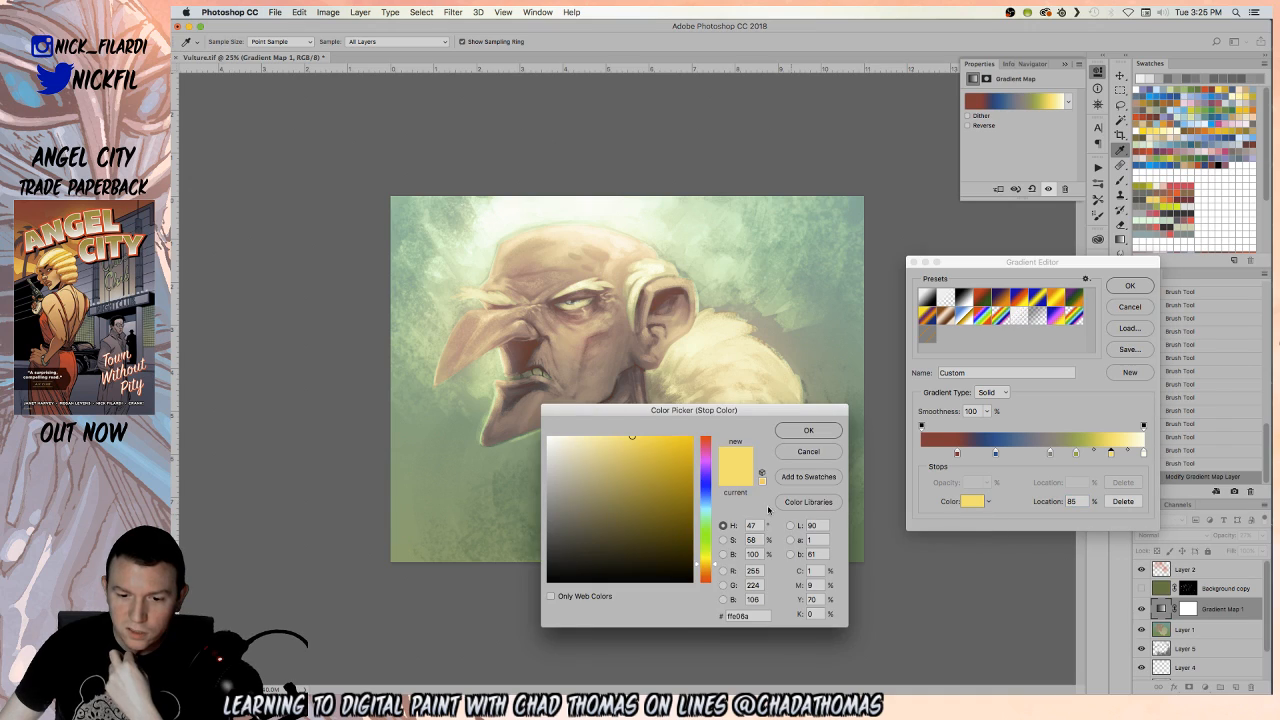
drag(704, 555, 704, 536)
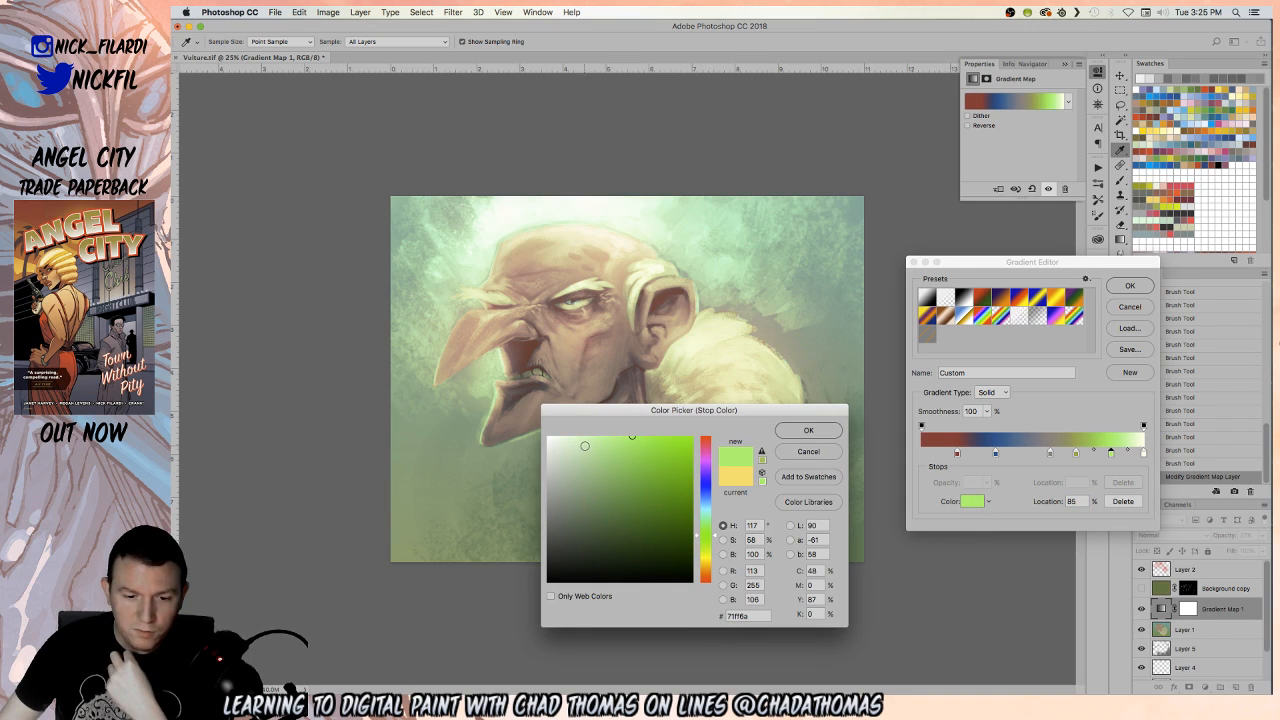
click(588, 451)
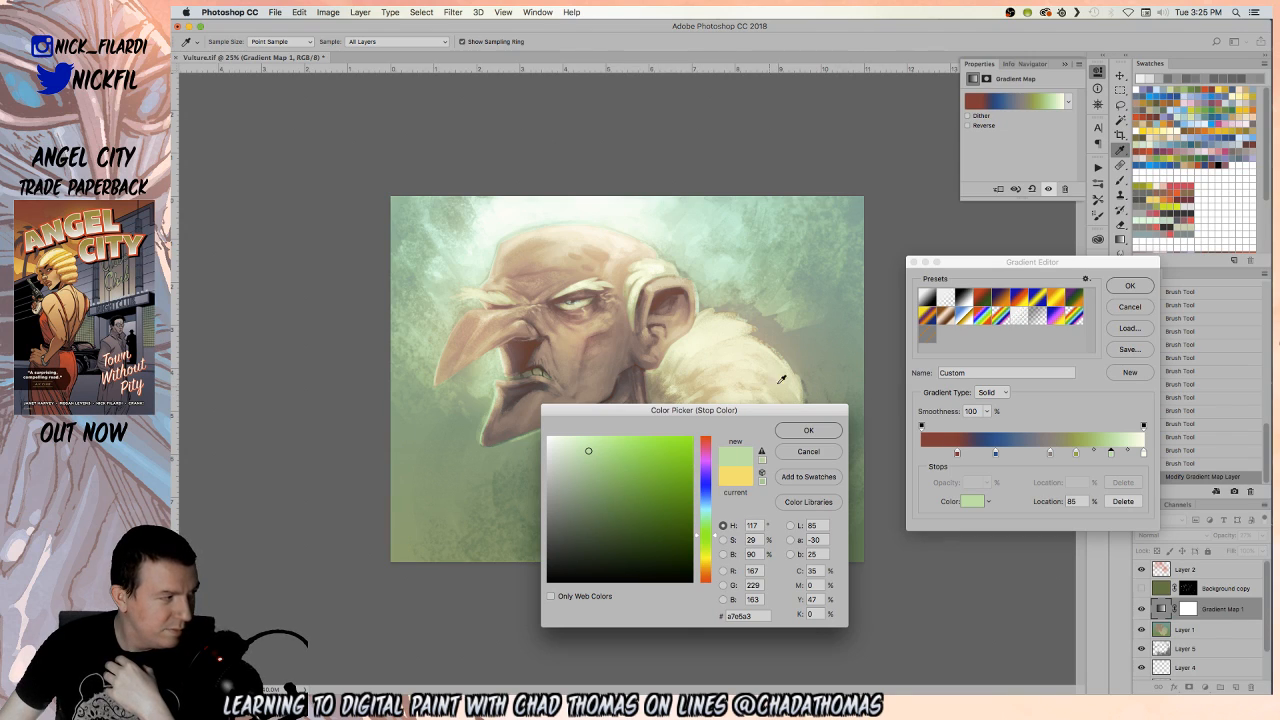
click(819, 431)
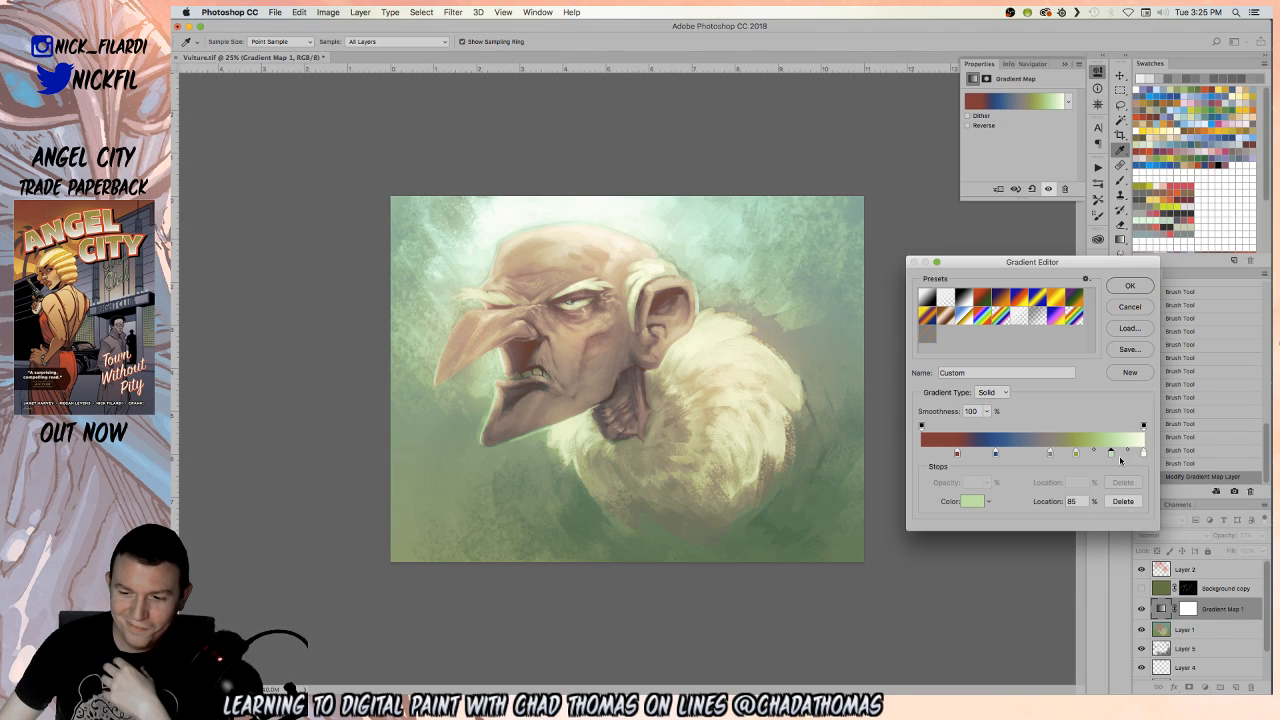
click(1144, 455)
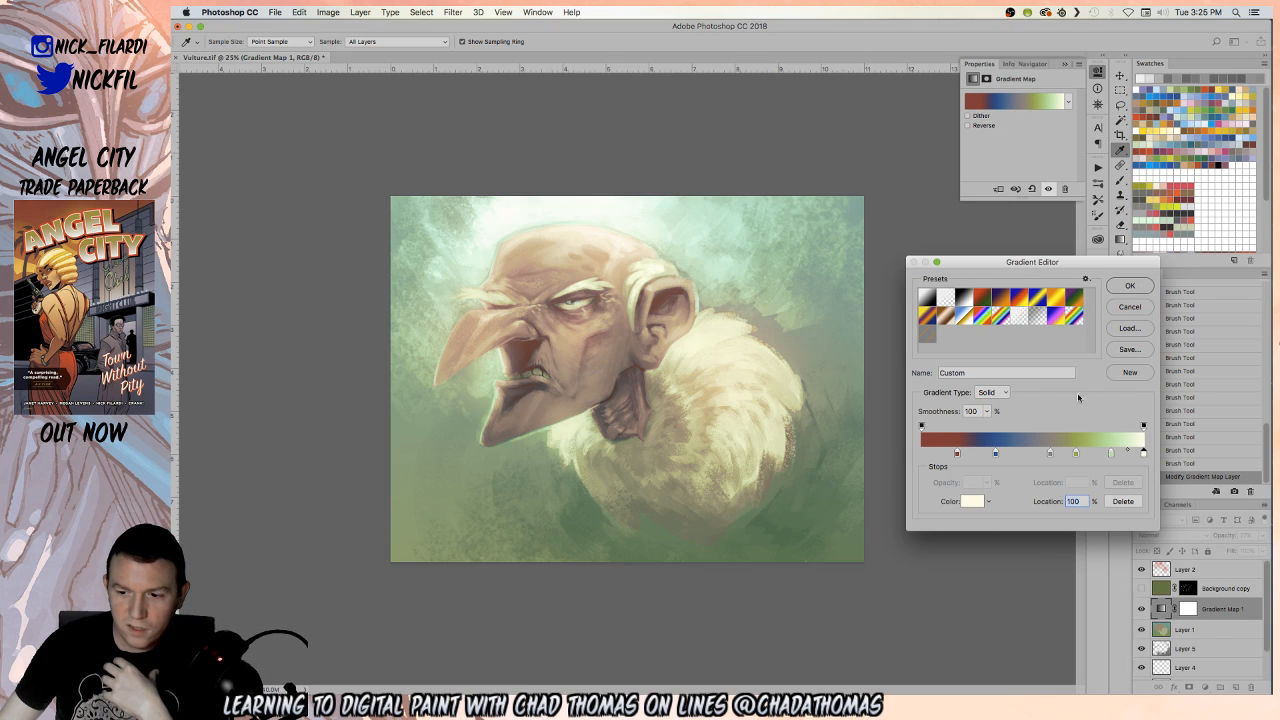
key(Return)
Compare the painting with the Background copy layer shown and hidden, then select Layer 1 and save the document
key(z)
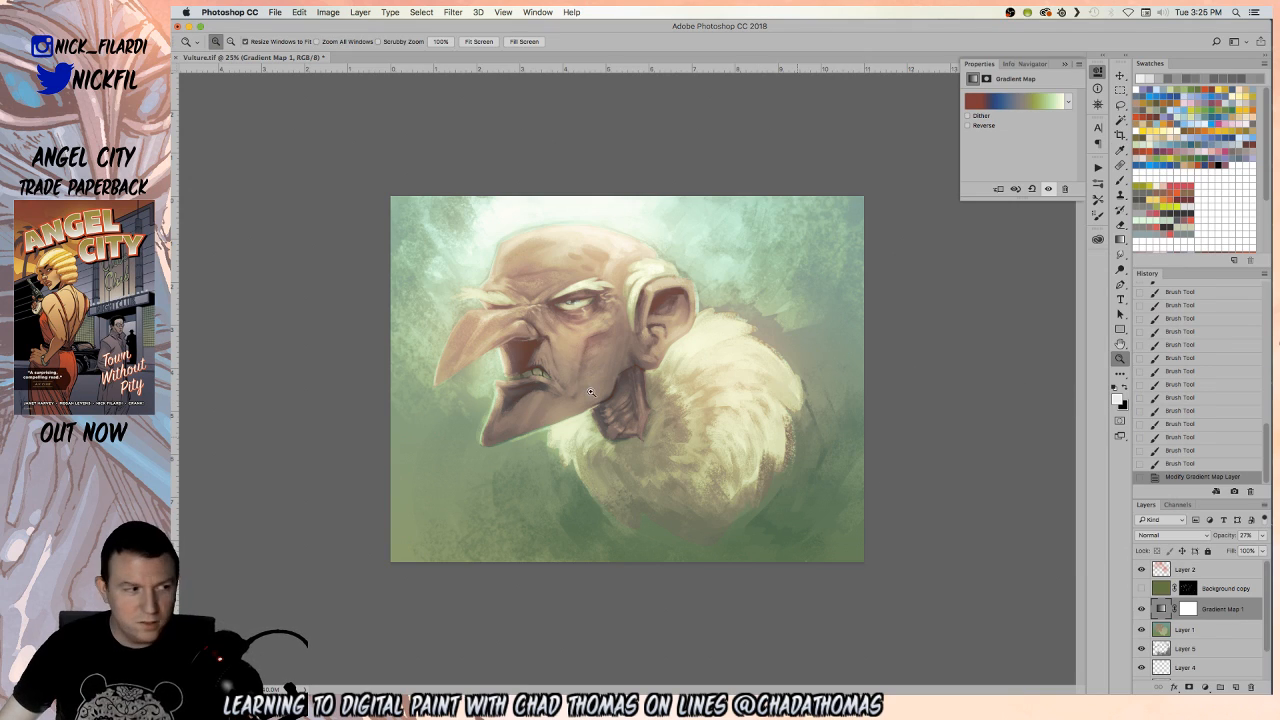
click(519, 394)
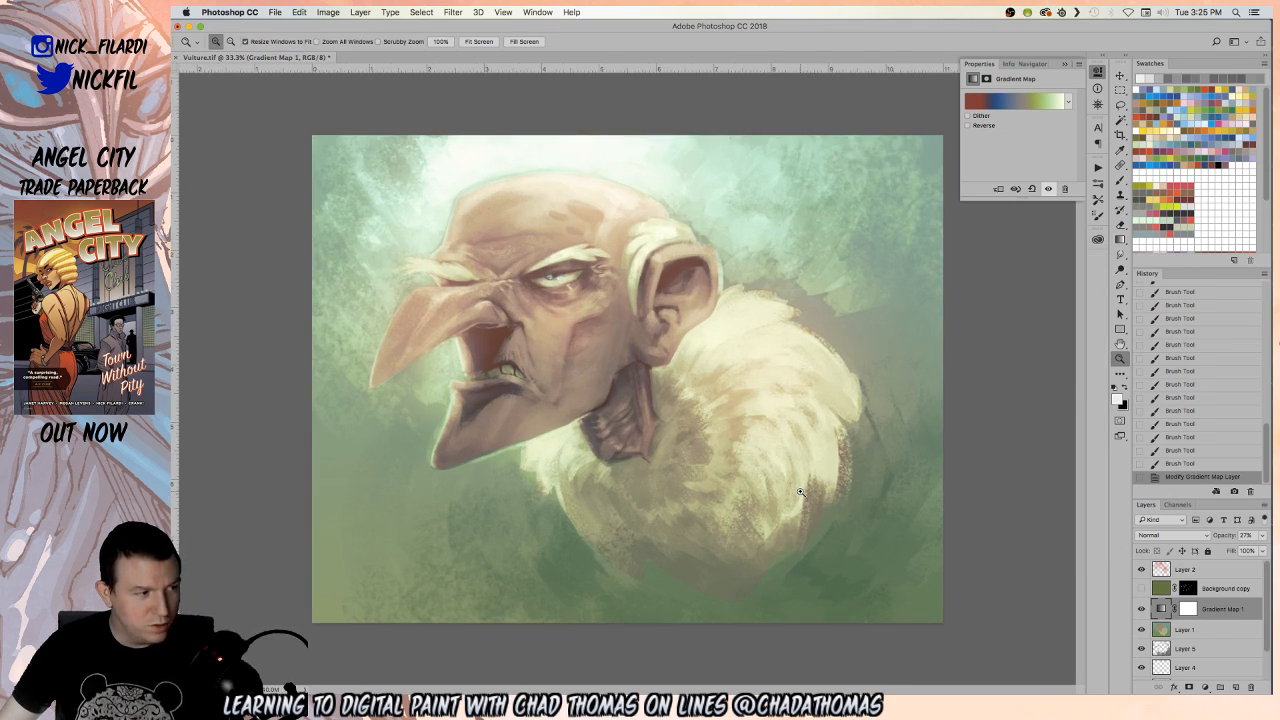
click(1141, 589)
click(1141, 589)
click(1200, 630)
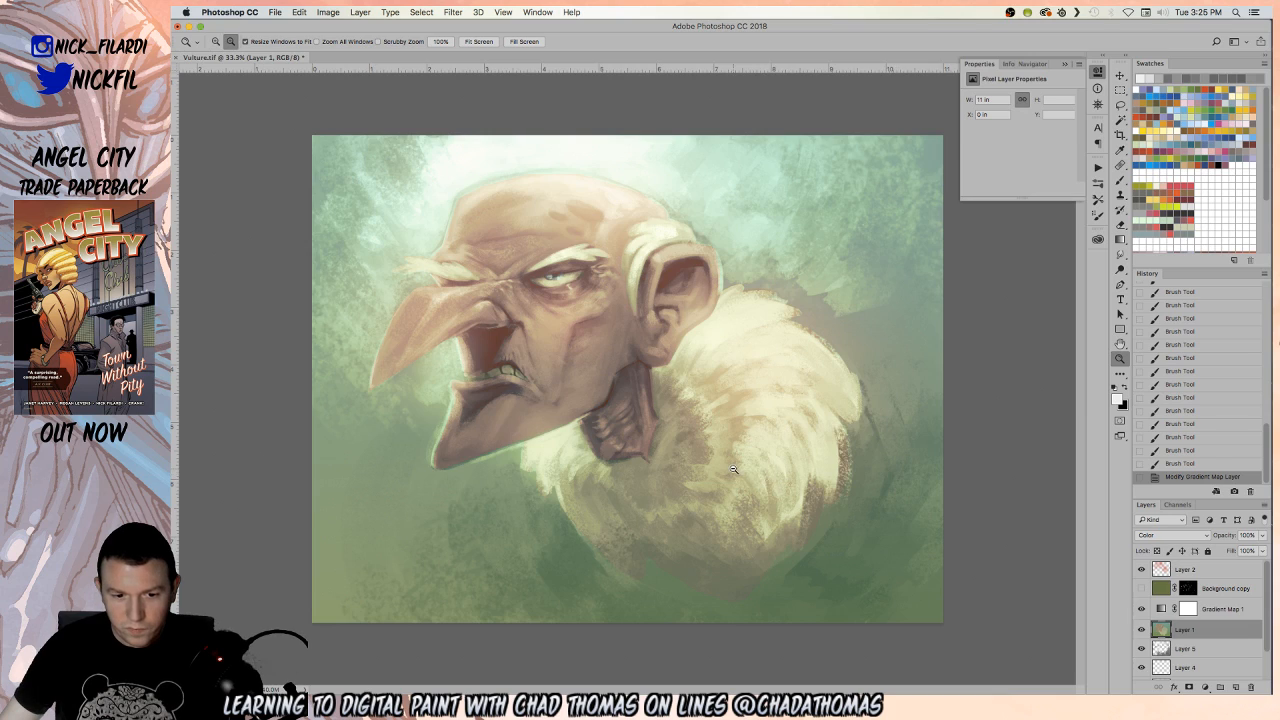
alt+click(733, 470)
key(super+s)
click(587, 393)
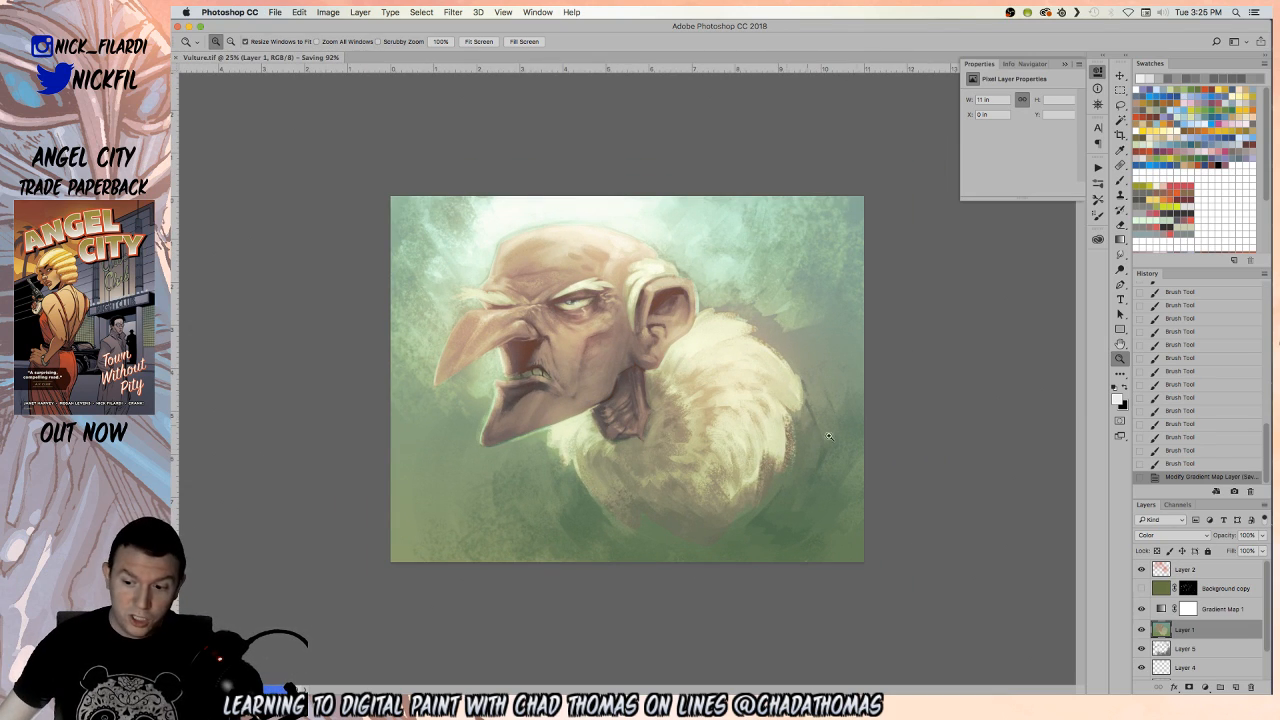
Compare the painting with and without Layer 2, checking the face and collar up close, and leave Layer 2 visible
click(1141, 570)
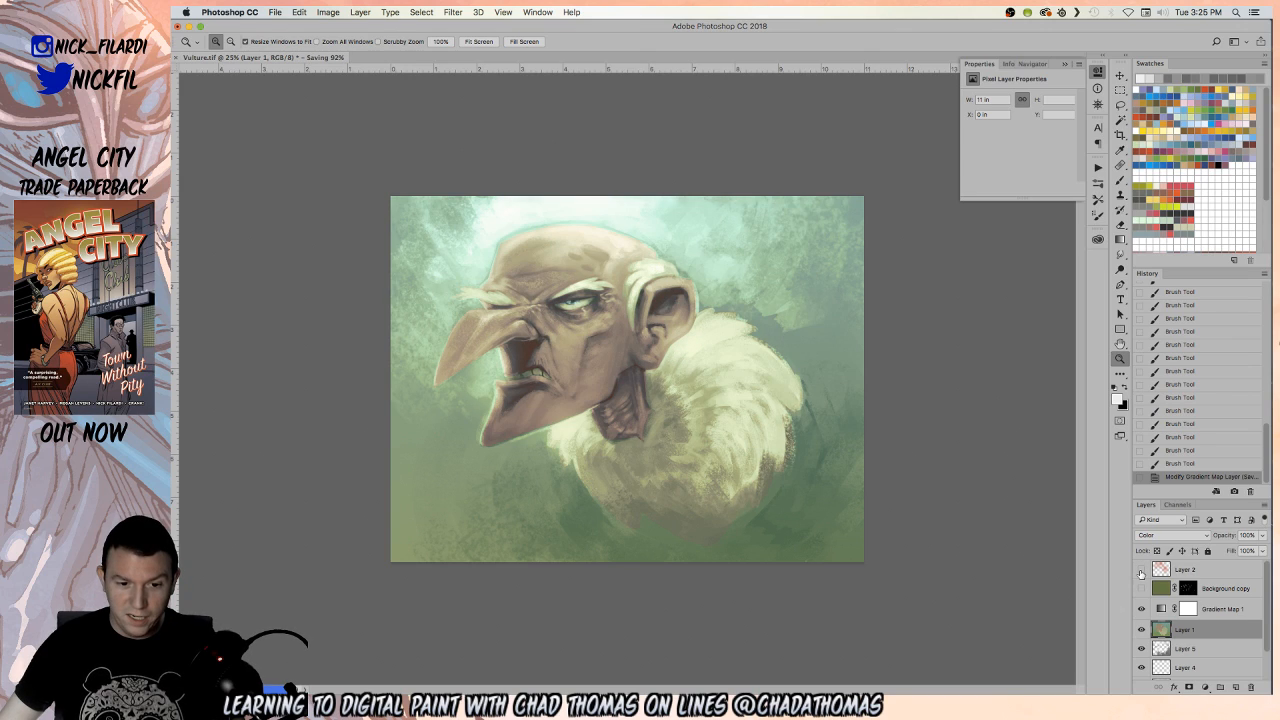
click(1141, 570)
click(1141, 570)
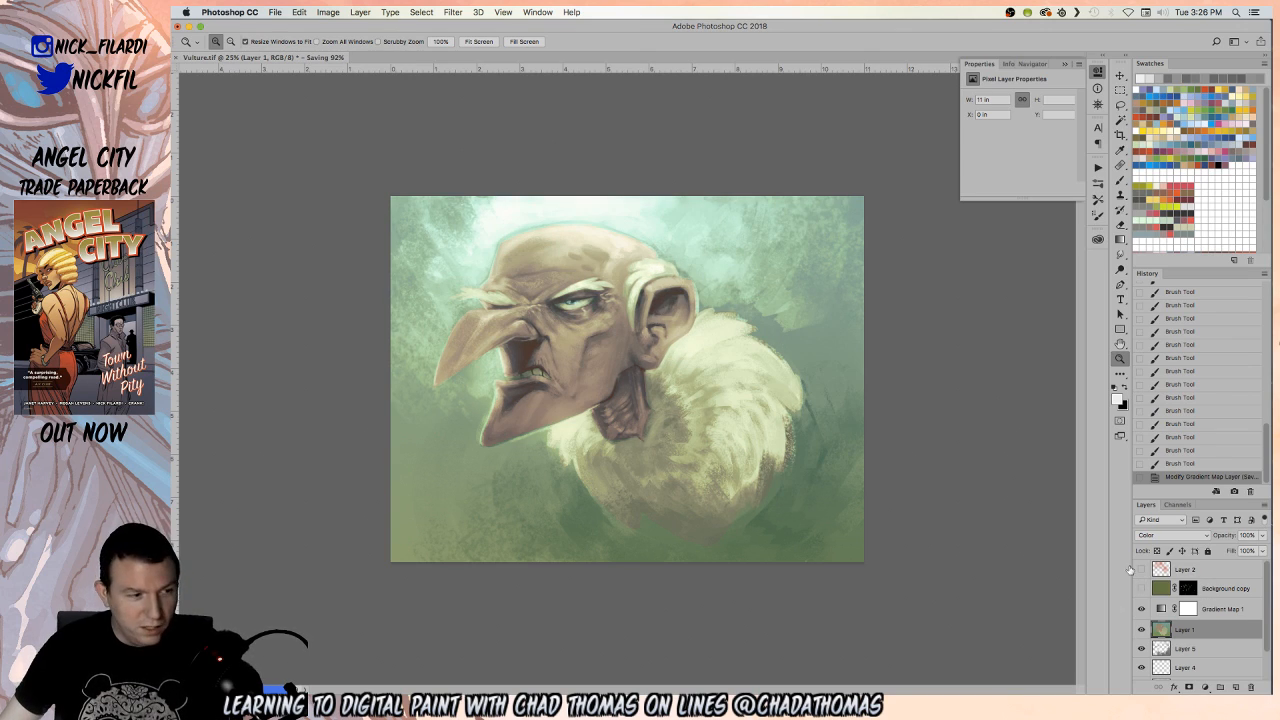
click(669, 511)
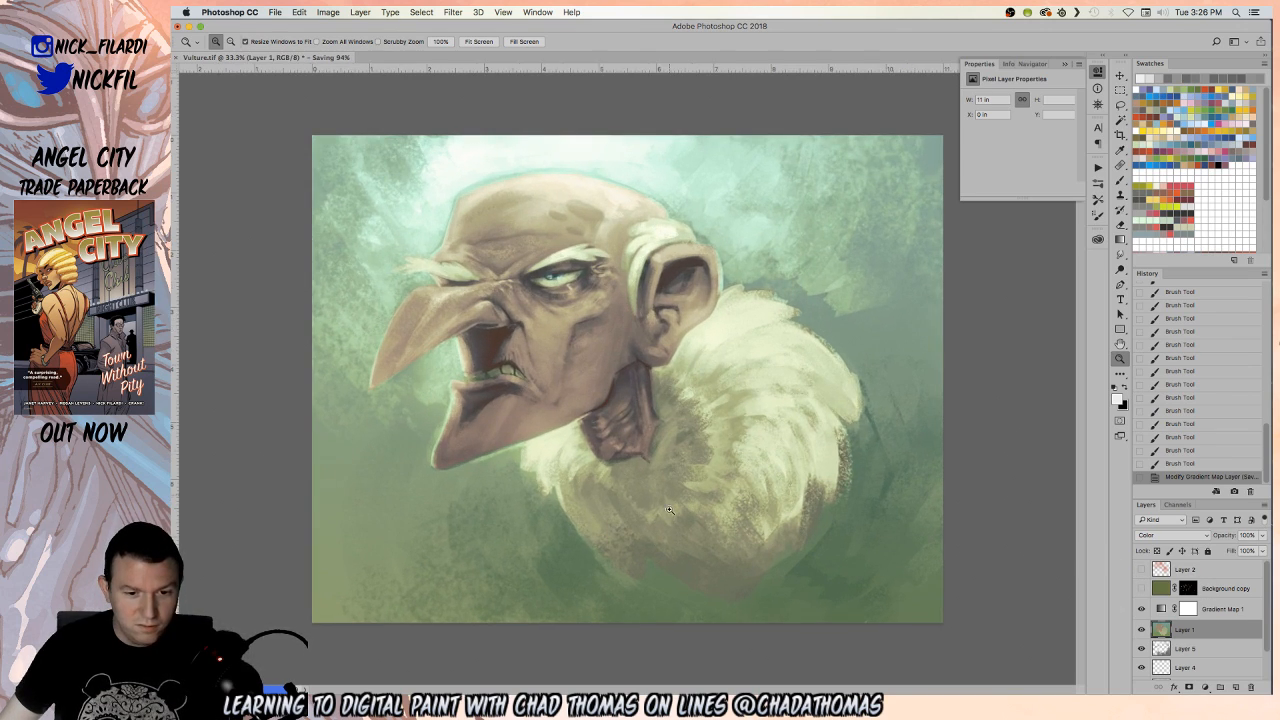
click(594, 386)
drag(590, 342, 576, 428)
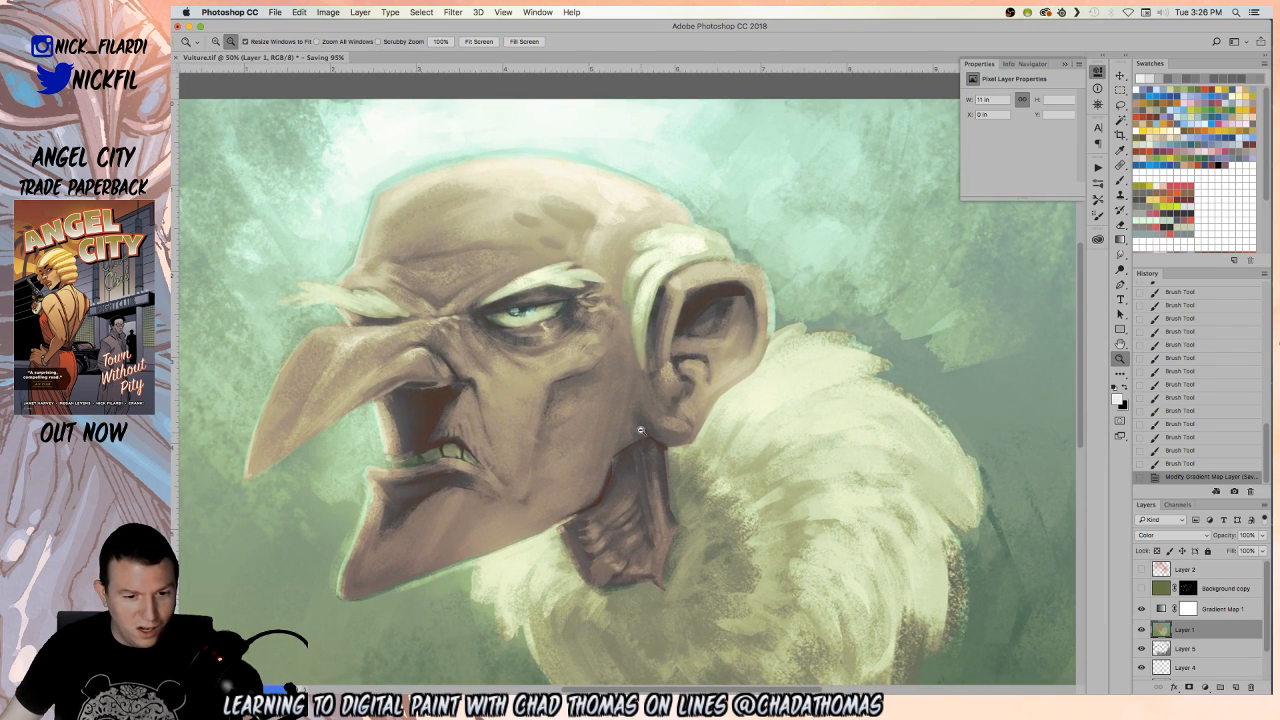
alt+click(641, 433)
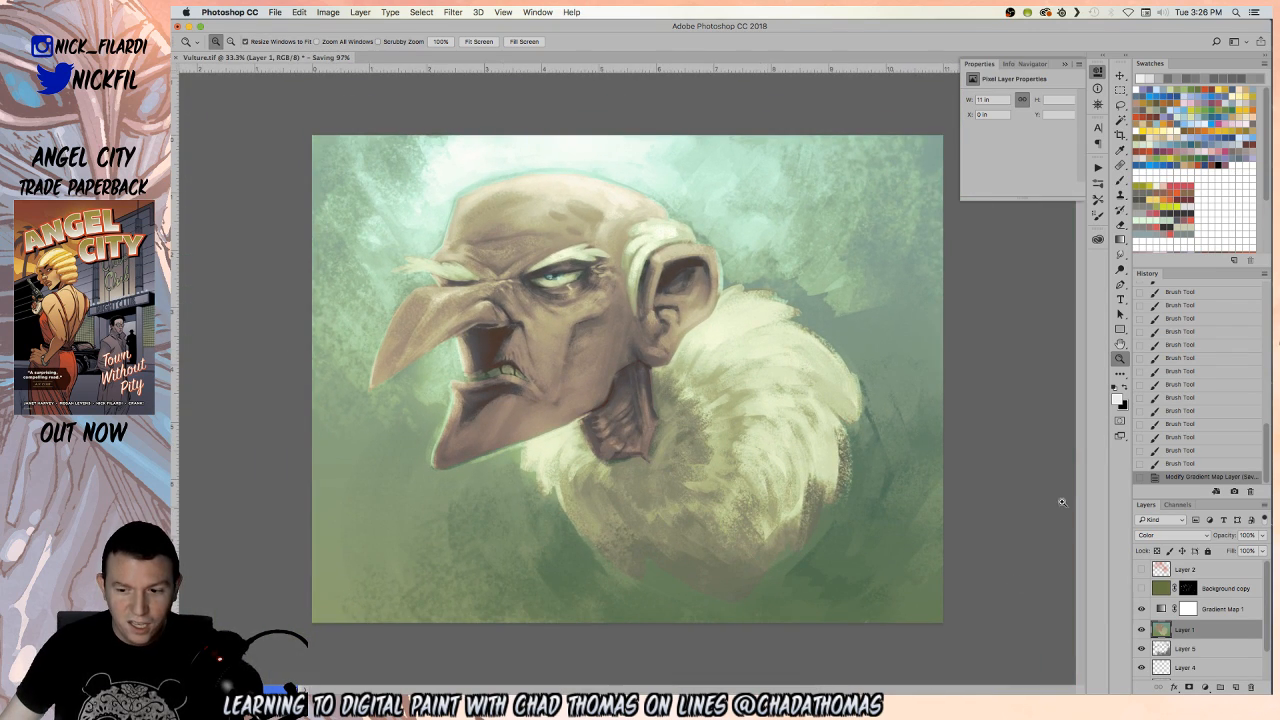
click(1141, 569)
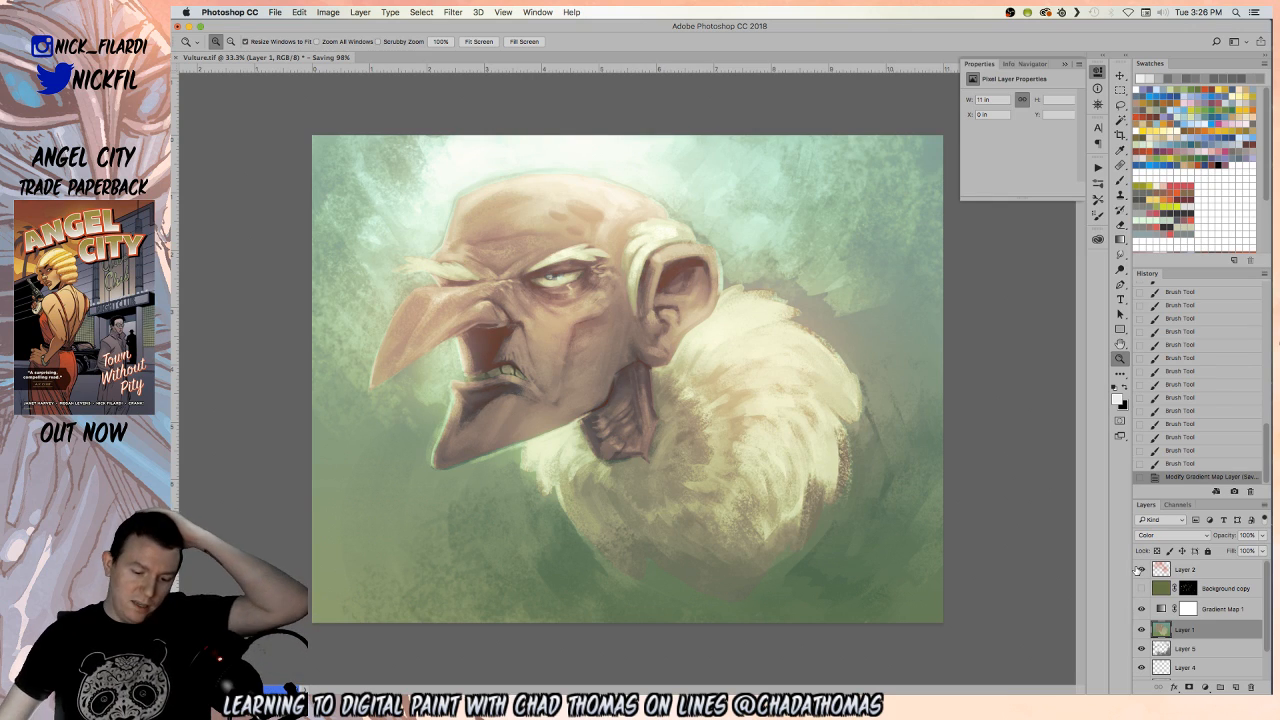
key(super+u)
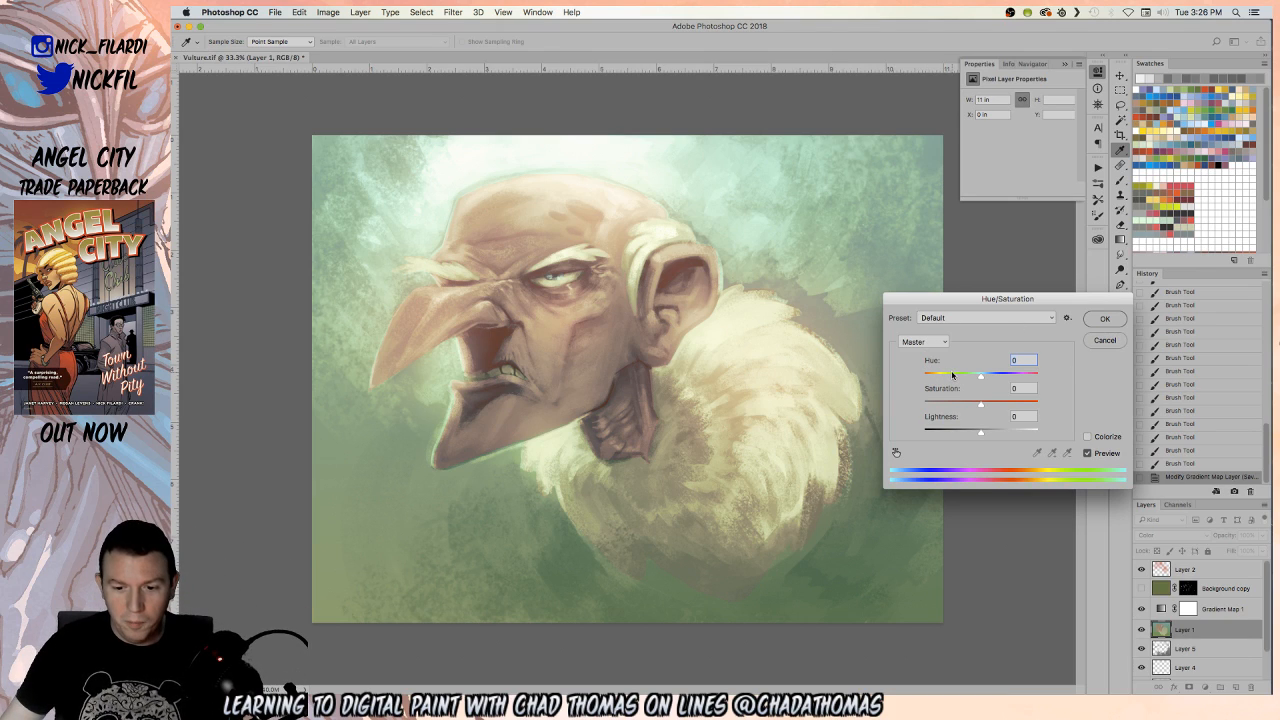
drag(952, 378, 944, 378)
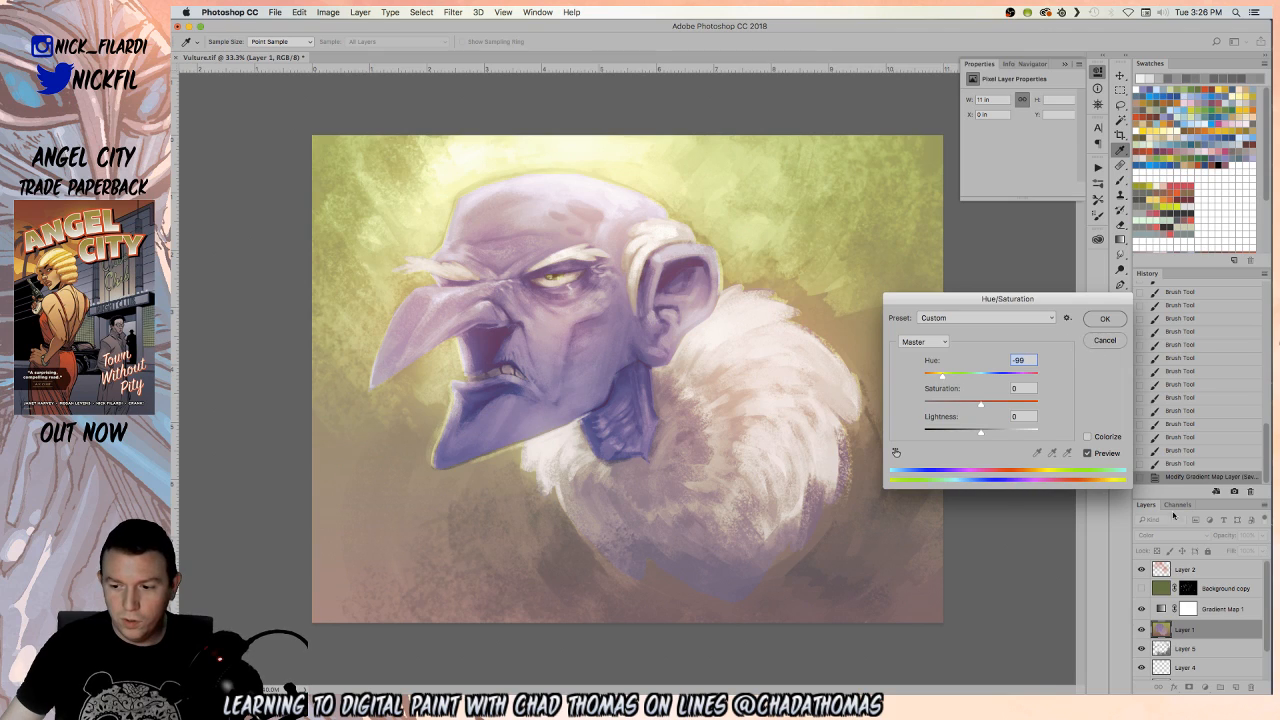
key(Escape)
Apply Hue/Saturation to Layer 2 with hue +22 and saturation -29
click(1186, 570)
key(ctrl+u)
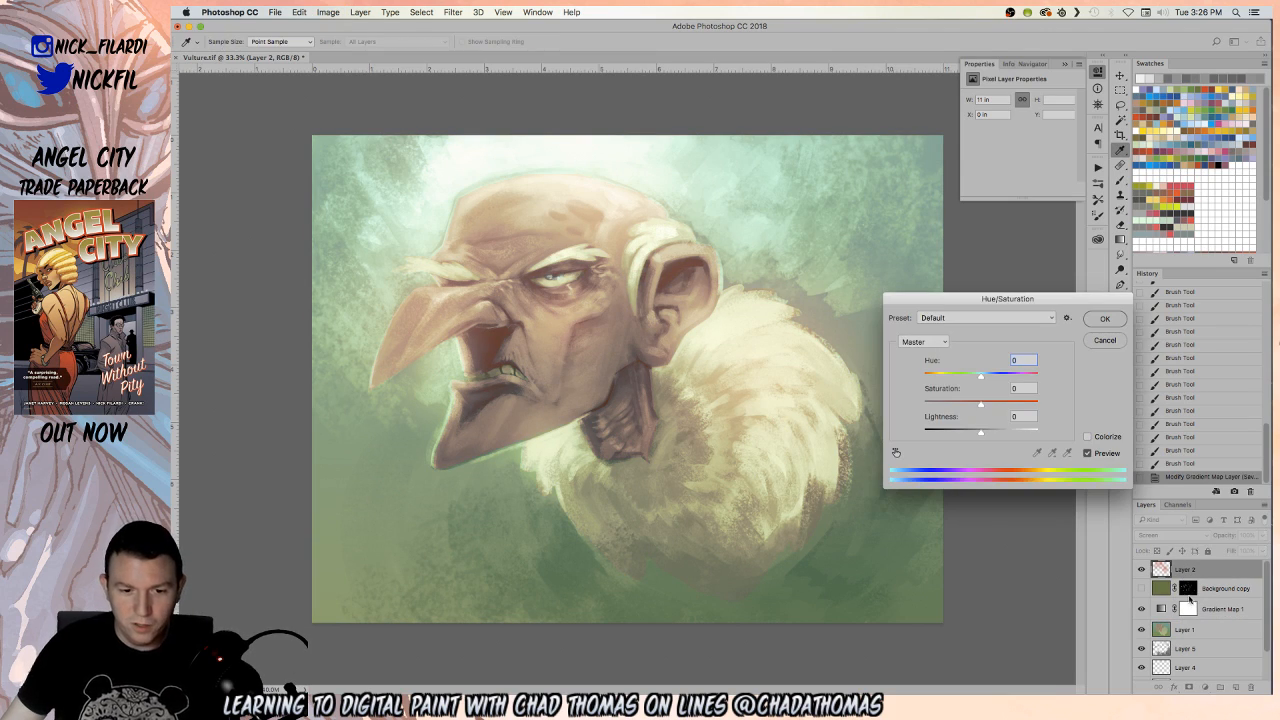
mouse_move(970, 377)
mouse_down()
mouse_move(1053, 377)
mouse_move(995, 383)
mouse_move(965, 405)
mouse_up()
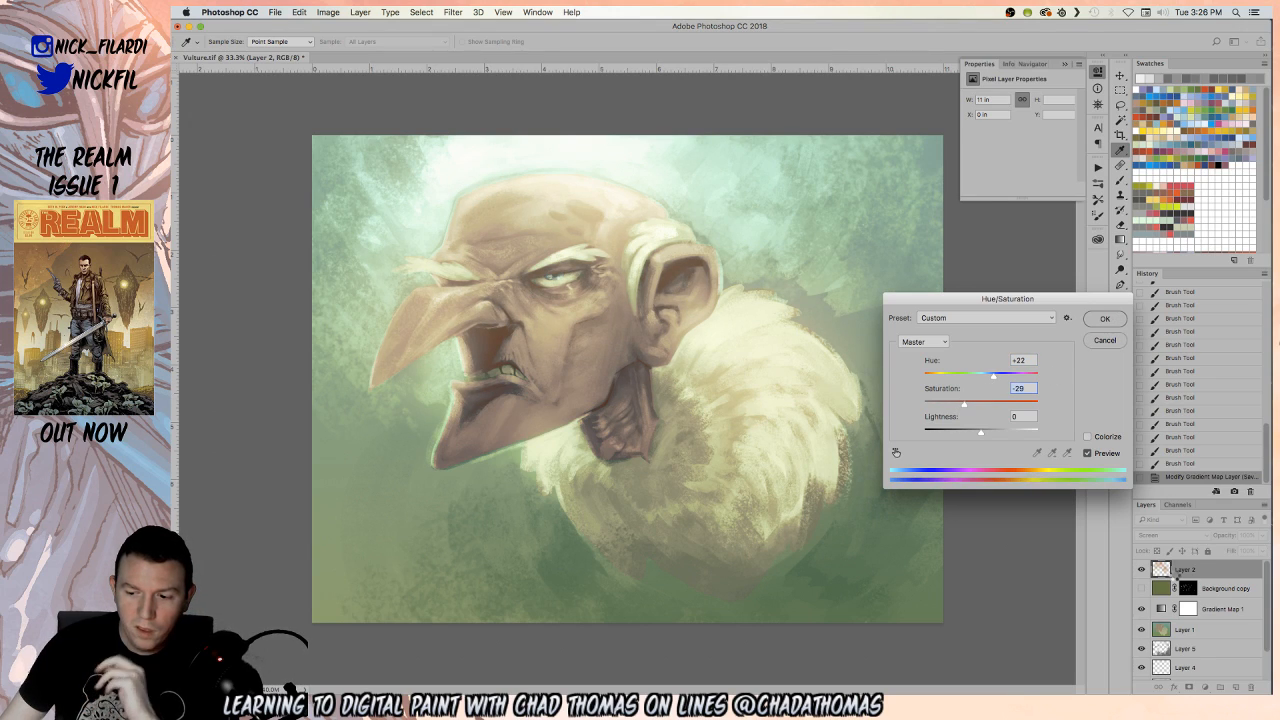
key(Return)
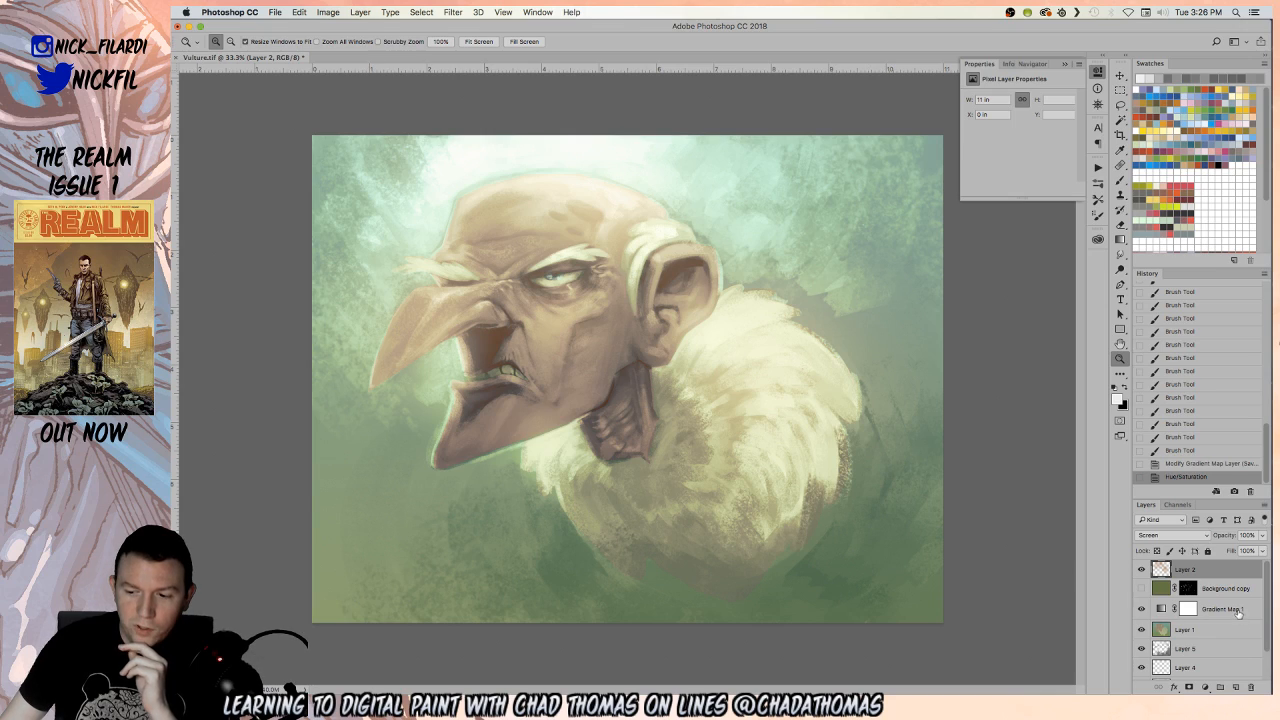
Add a Hue/Saturation adjustment layer above Gradient Map 1 and set its saturation to -66
click(1233, 609)
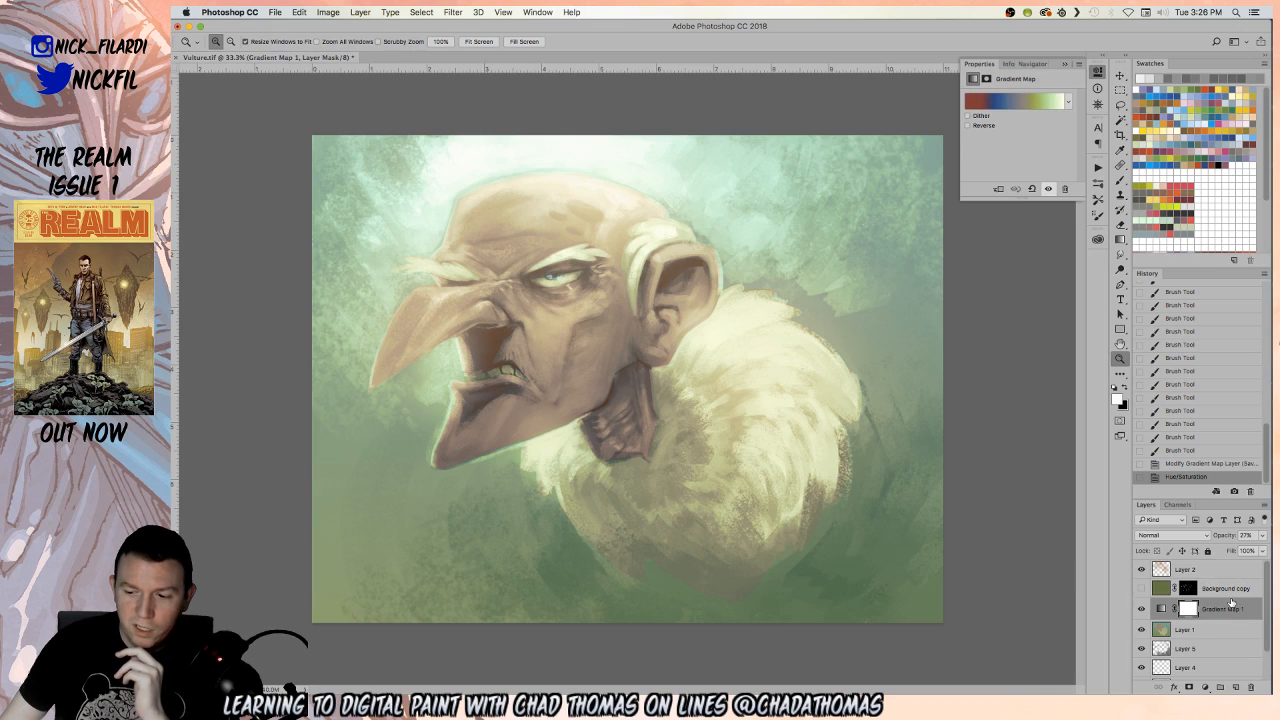
click(1205, 688)
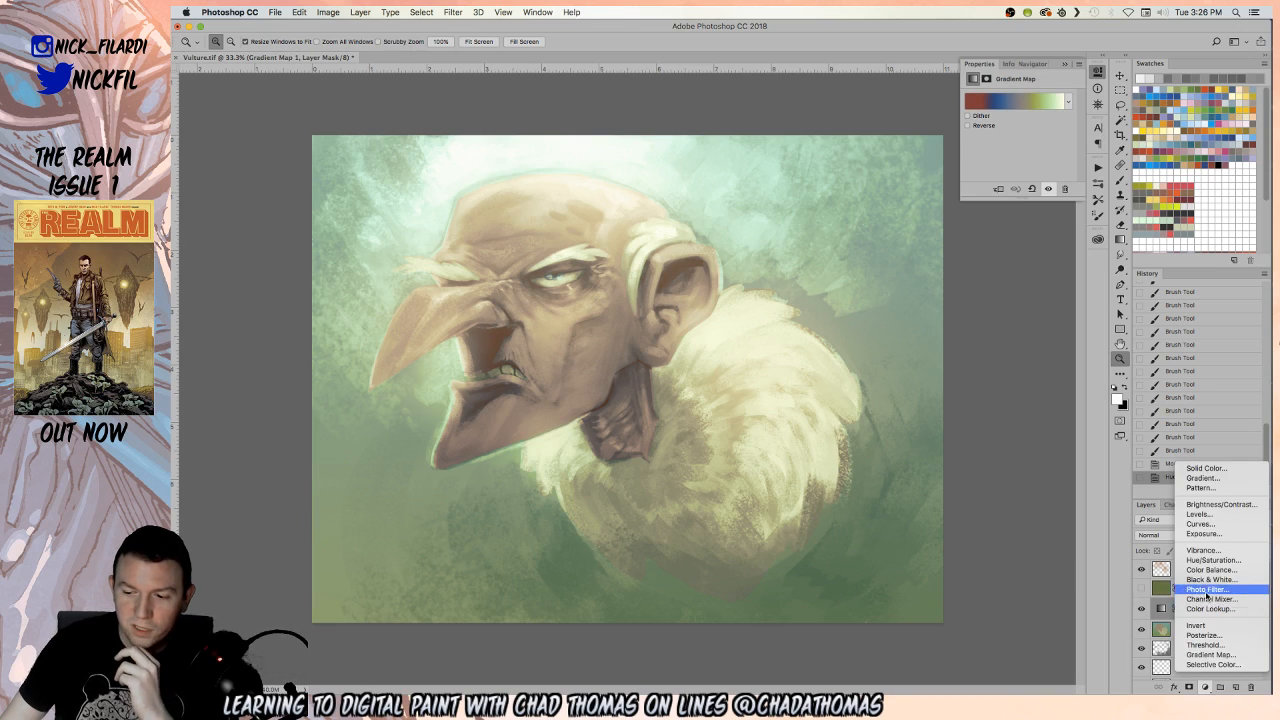
click(1213, 560)
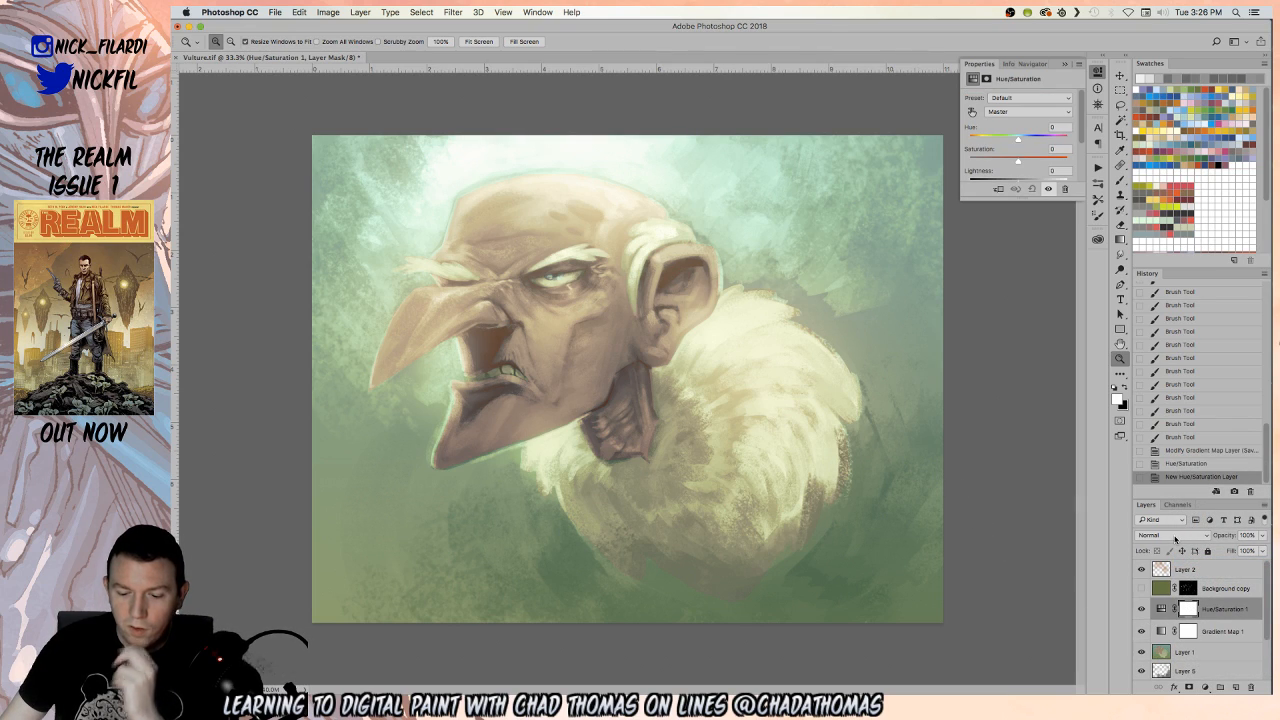
click(985, 161)
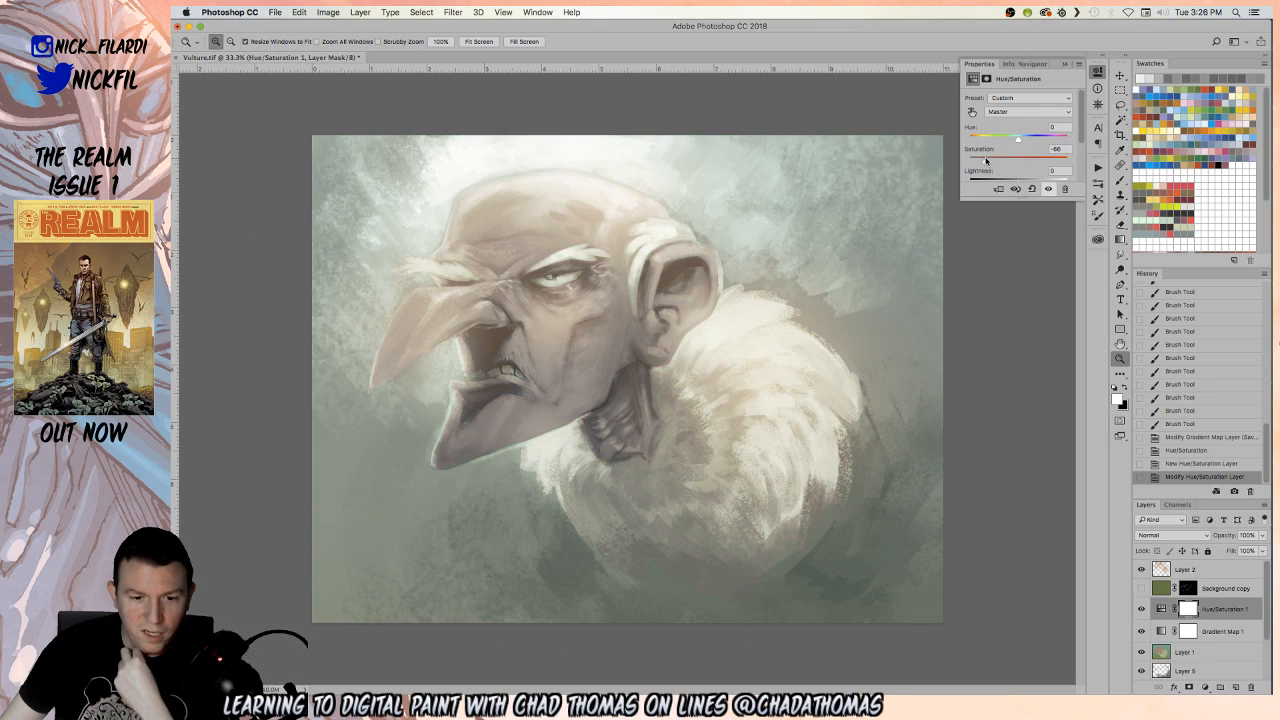
In full-screen view, draw a black radial gradient on the Hue/Saturation 1 layer mask, starting near the ear and ending at the lower collar
click(1189, 609)
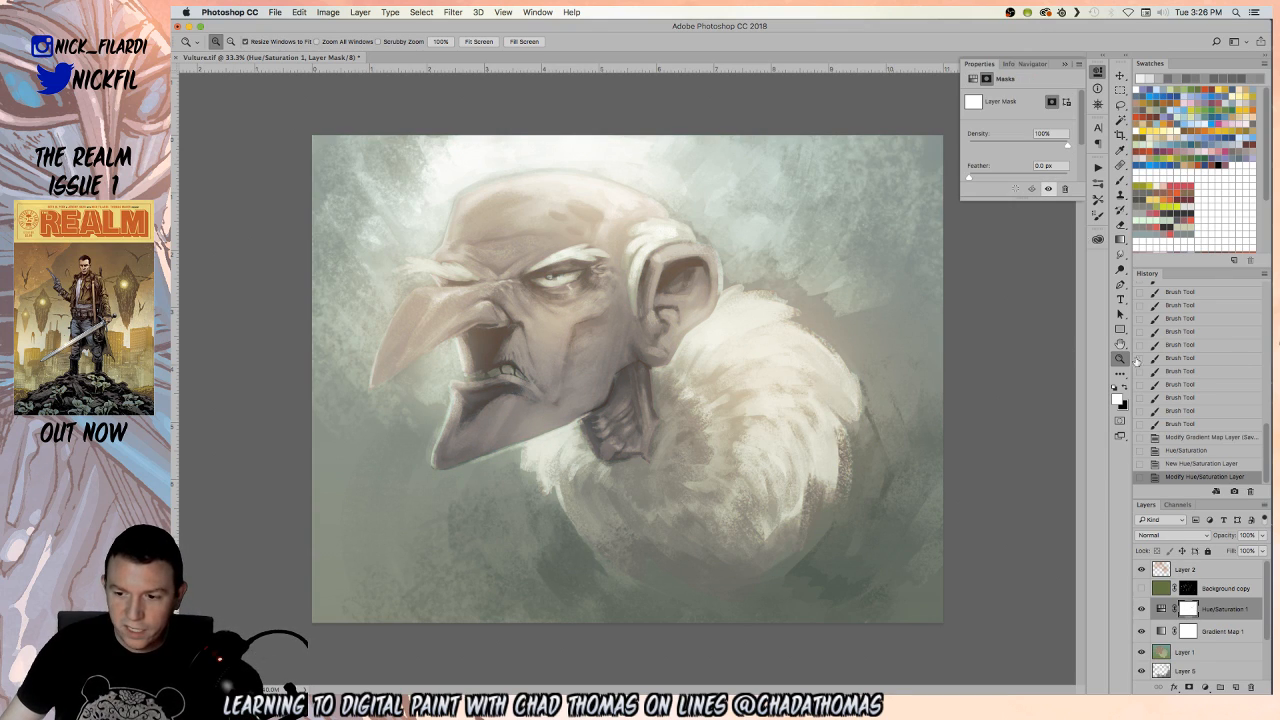
key(x)
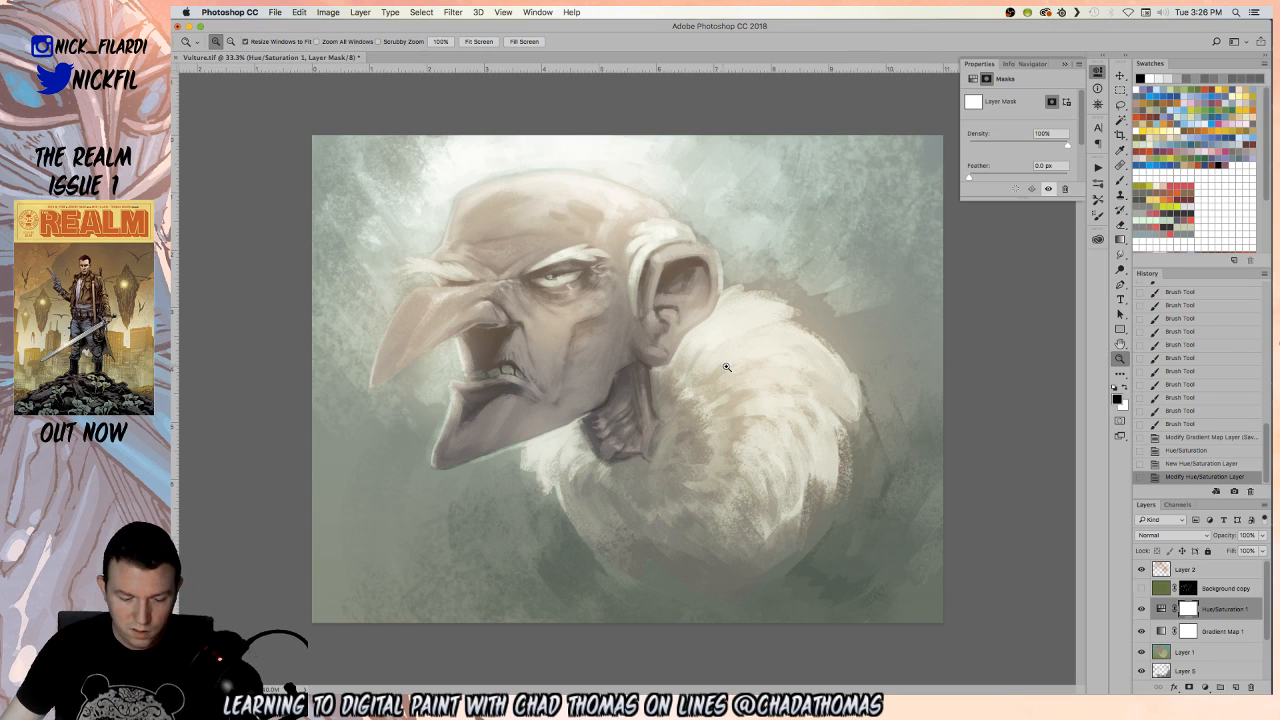
key(f)
key(g)
drag(649, 262, 852, 508)
drag(838, 396, 712, 396)
Draw black radial gradients at 100% opacity outward from the head on the Hue/Saturation 1 mask, undoing and redrawing one of them
key(0)
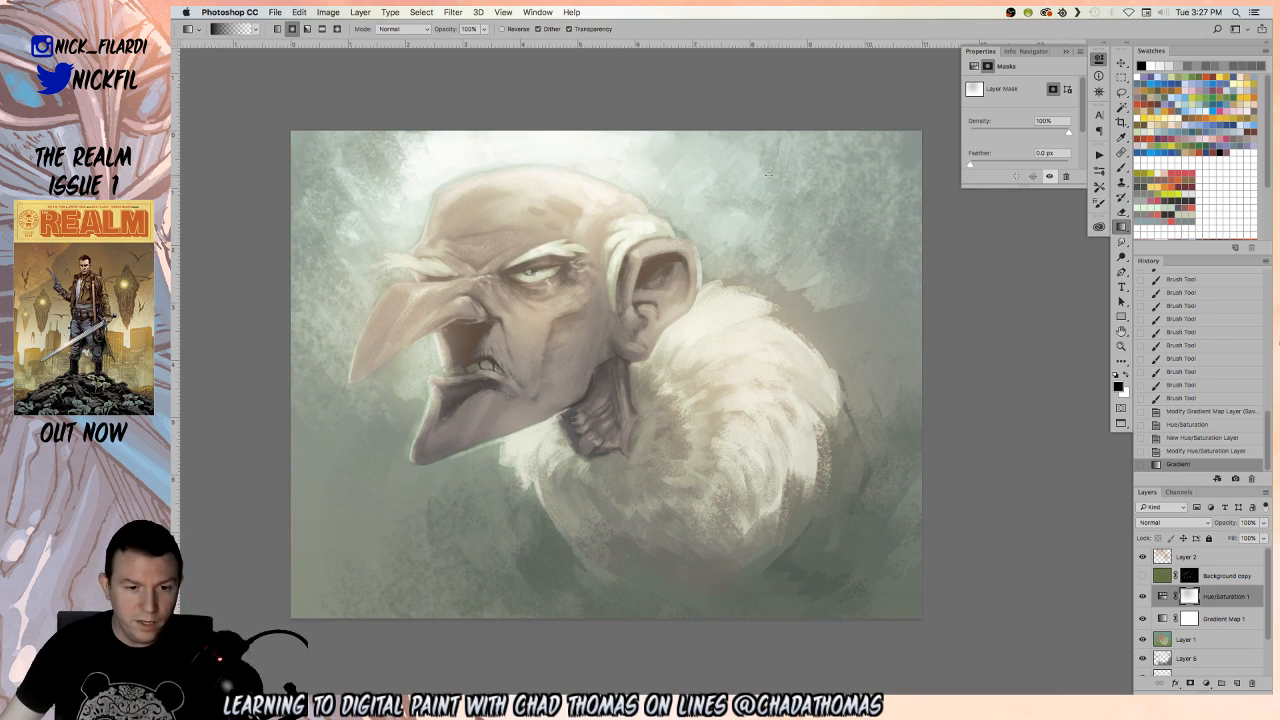
drag(553, 230, 707, 546)
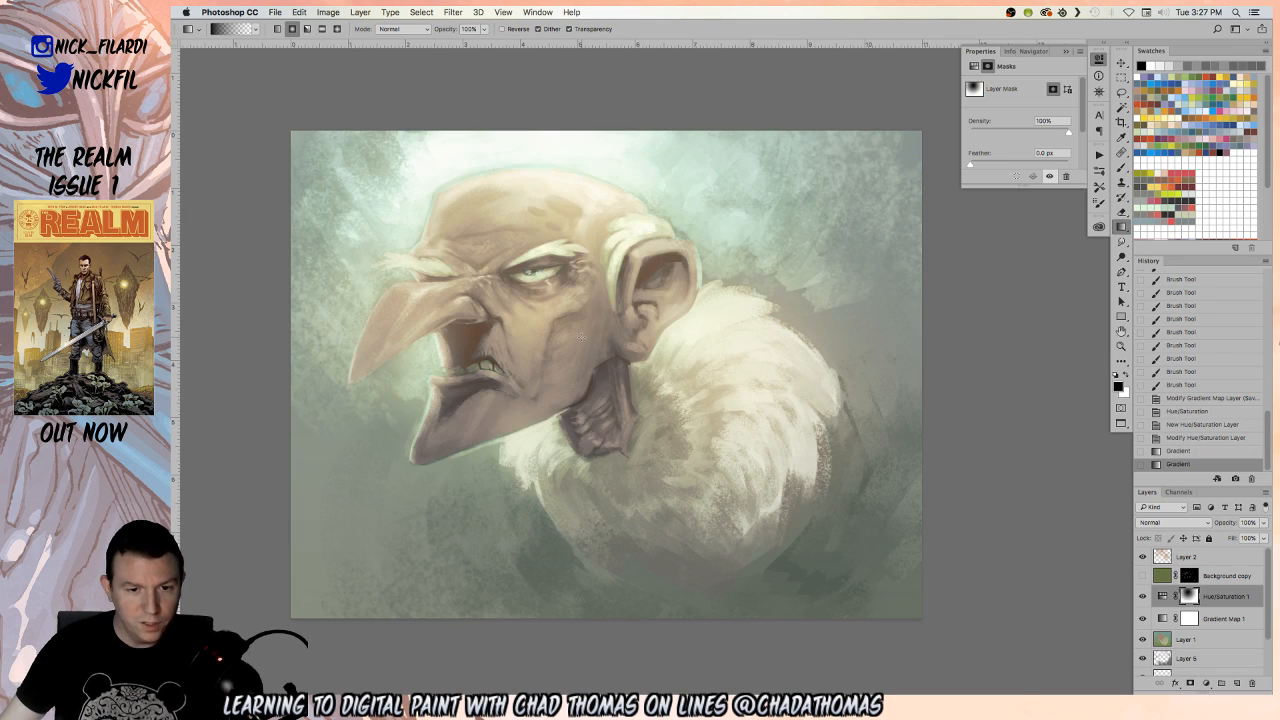
key(super+z)
drag(528, 264, 719, 555)
drag(548, 204, 632, 350)
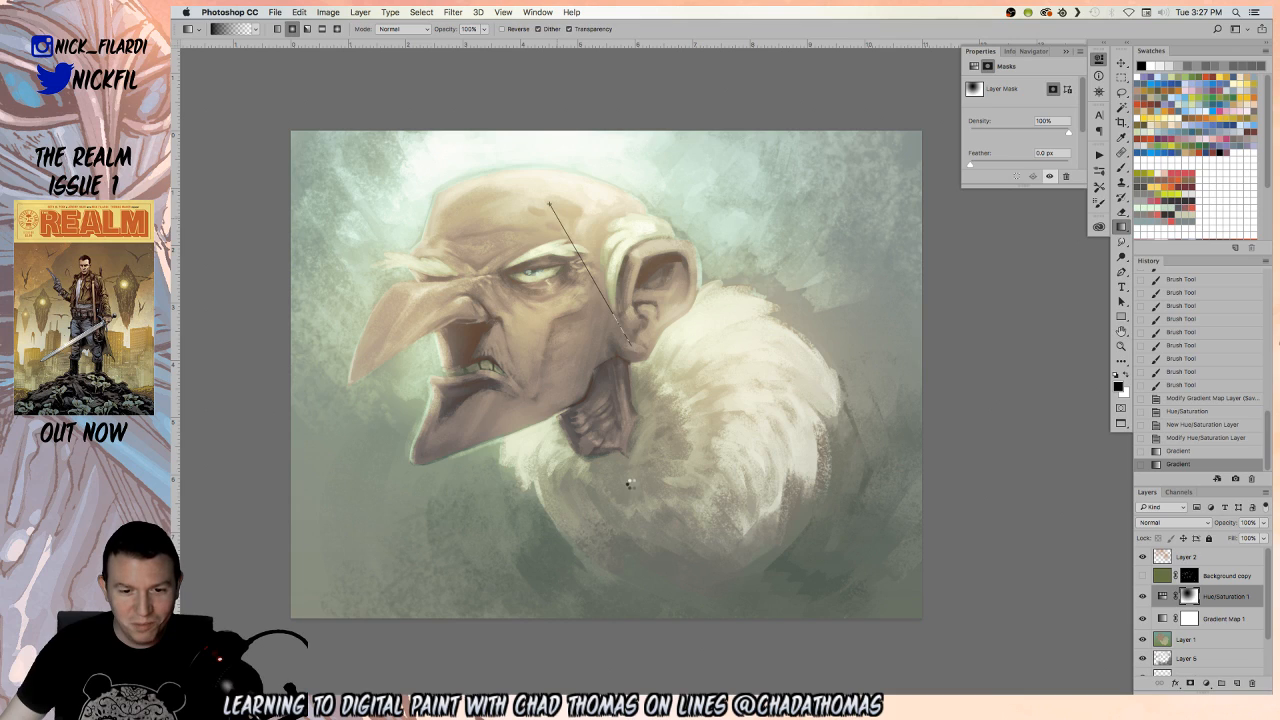
key(z)
alt+click(599, 314)
alt+click(599, 314)
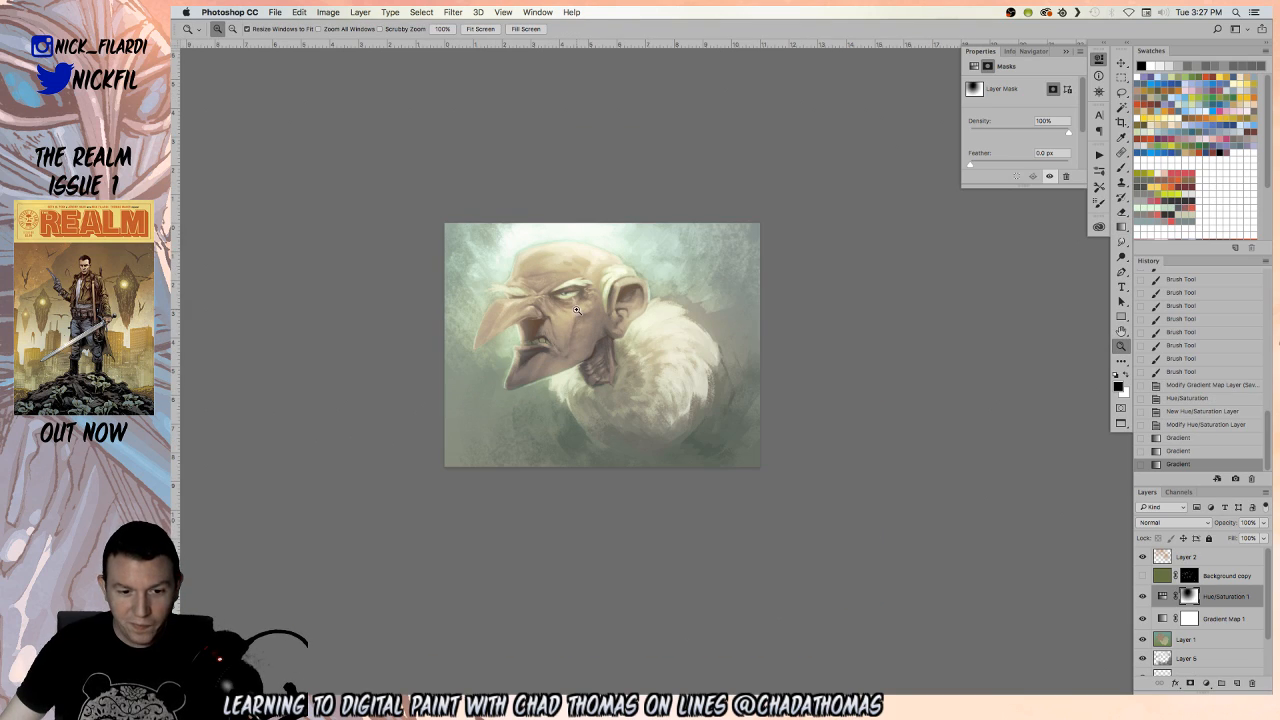
Compare the painting with and without Hue/Saturation 1, and draw another black radial gradient on its mask from the lower cheek past the canvas bottom
click(1142, 597)
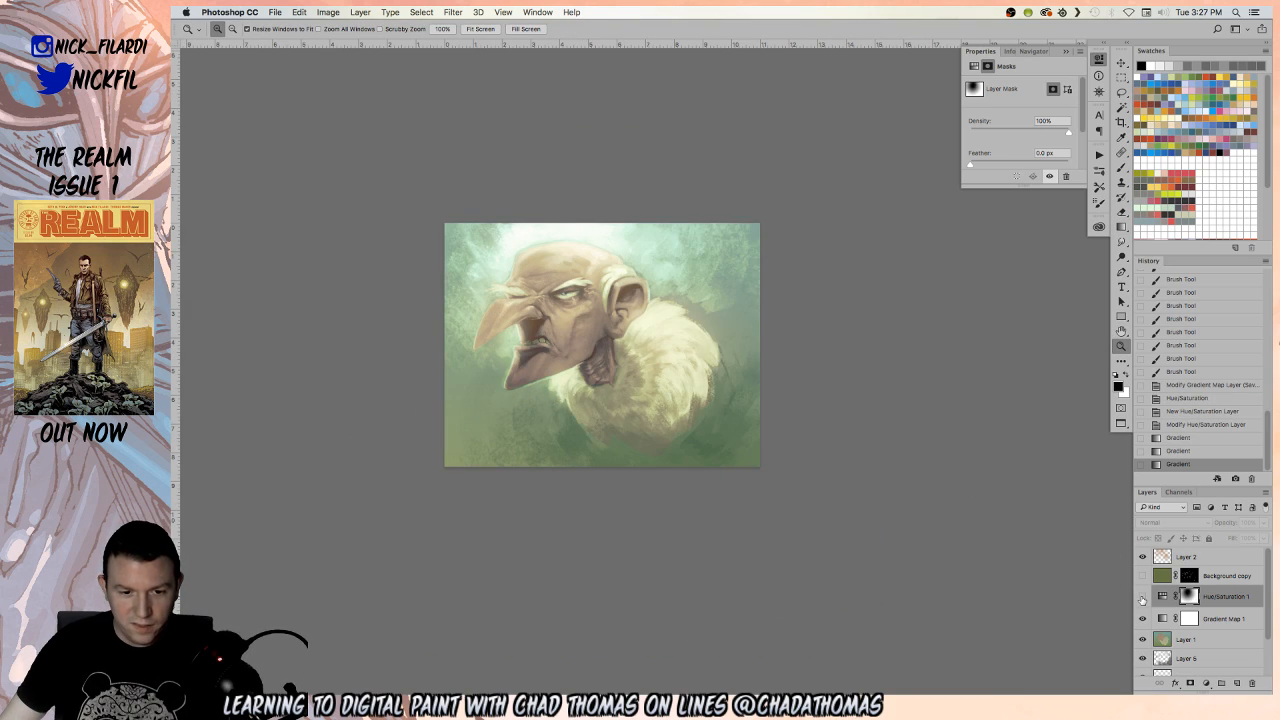
click(1142, 597)
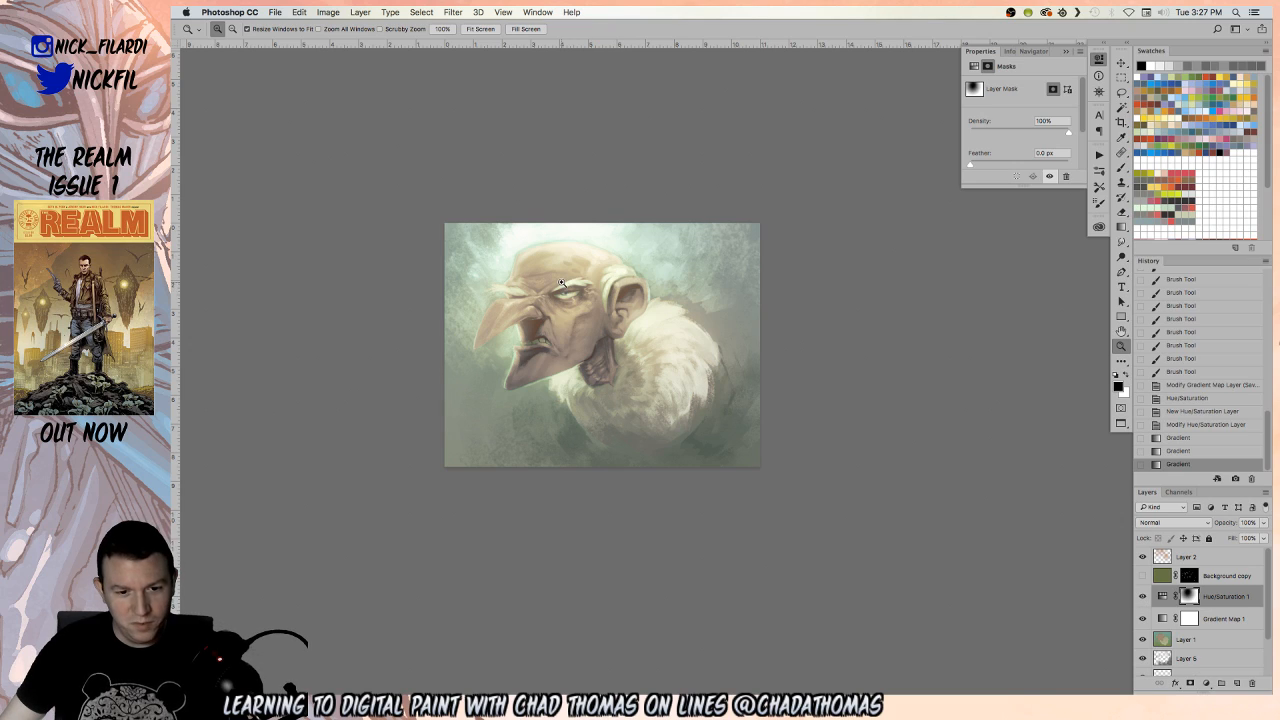
key(g)
drag(587, 335, 748, 637)
key(z)
click(587, 340)
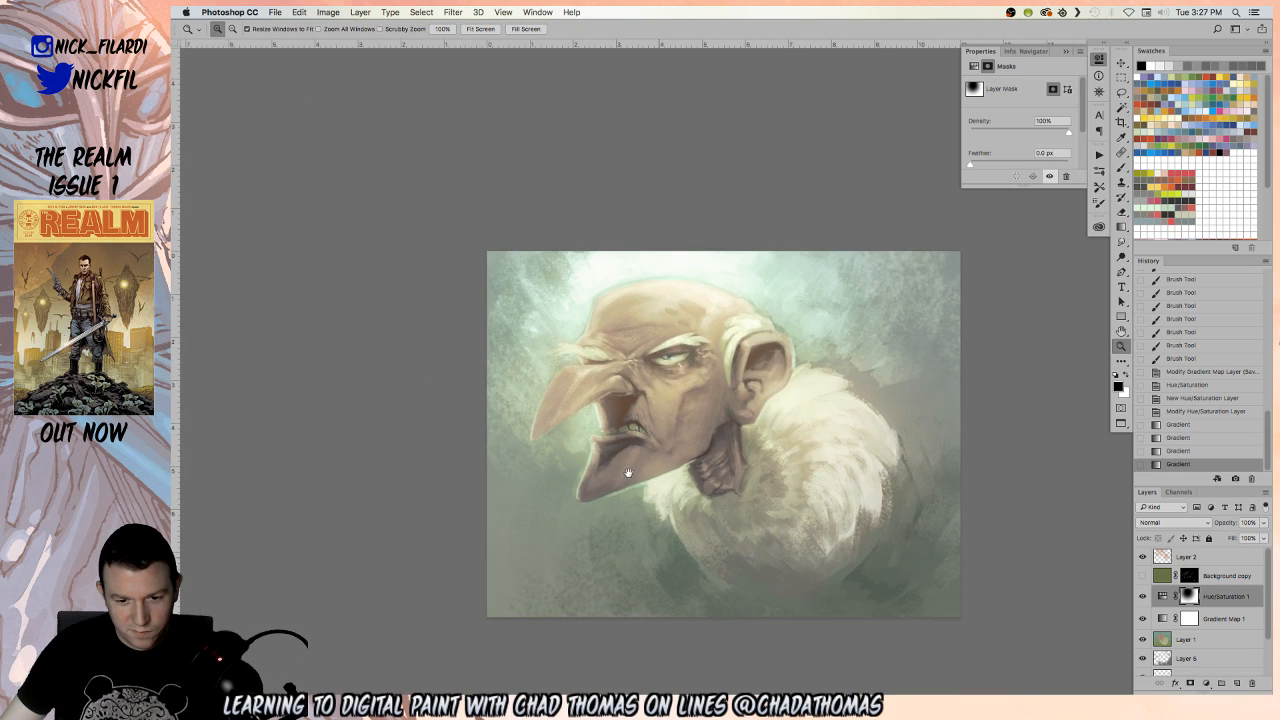
alt+click(658, 562)
Select the Background copy layer, compare the painting with and without it, and leave it visible for a close view of the head
key(g)
key(x)
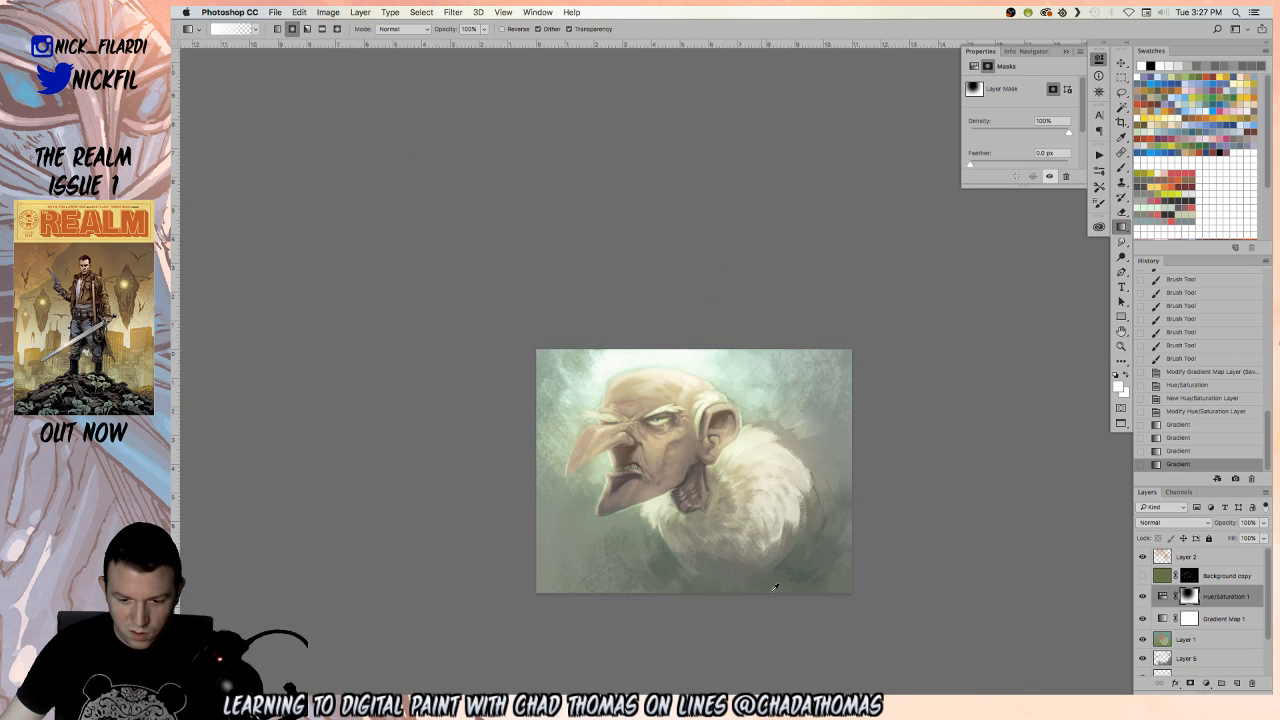
click(1215, 577)
click(1143, 577)
click(1143, 577)
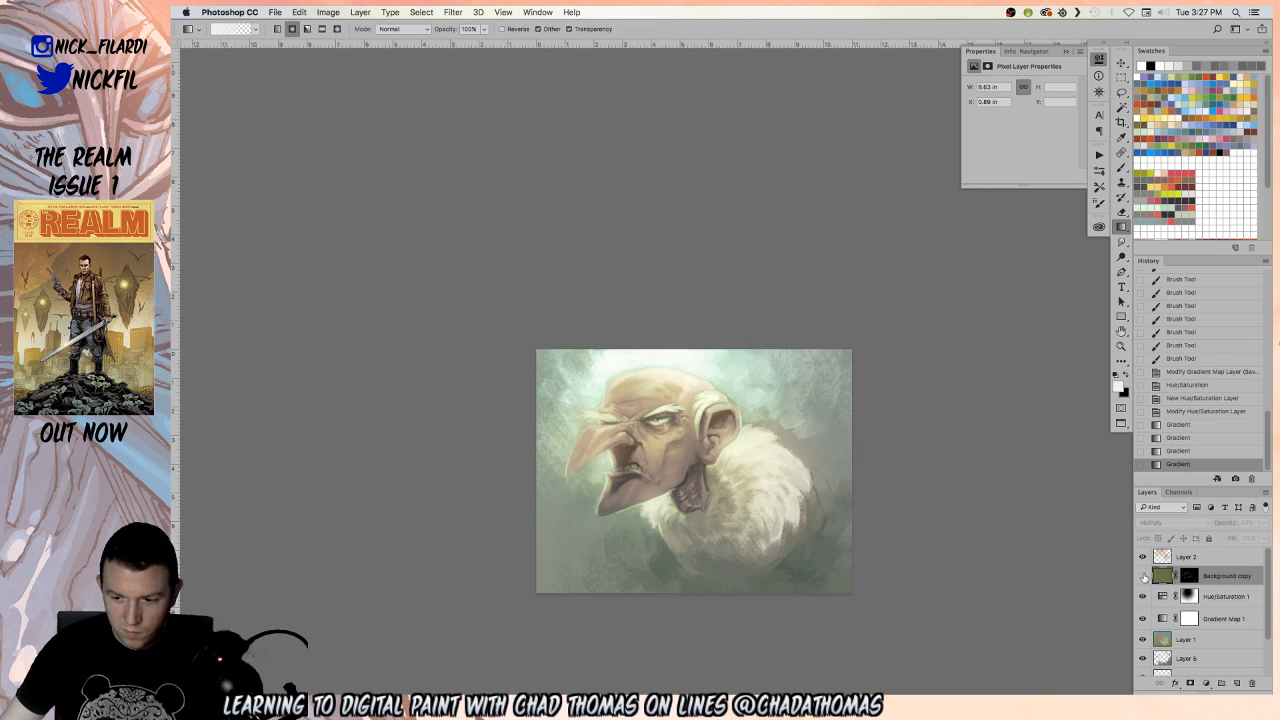
click(1143, 577)
key(z)
click(605, 360)
click(605, 360)
click(605, 360)
drag(815, 551, 663, 337)
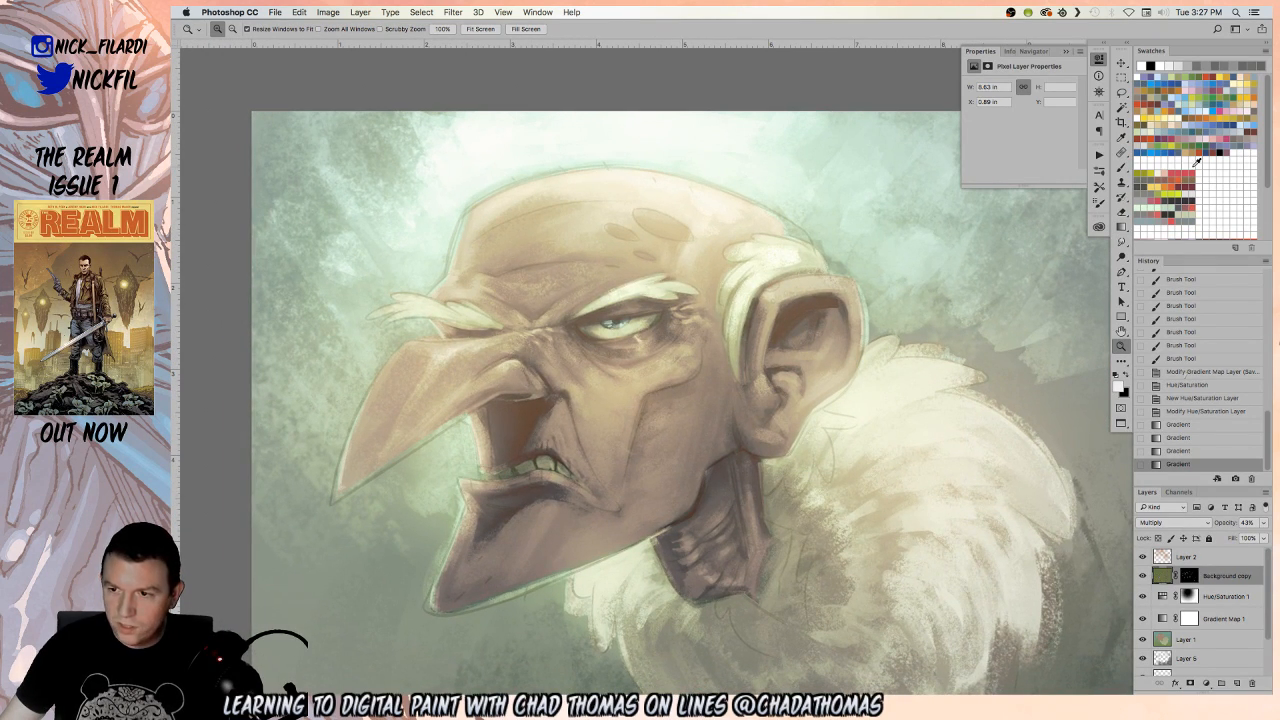
Fill the Background copy layer with a dark reddish-brown swatch colour
click(1220, 75)
key(alt+BackSpace)
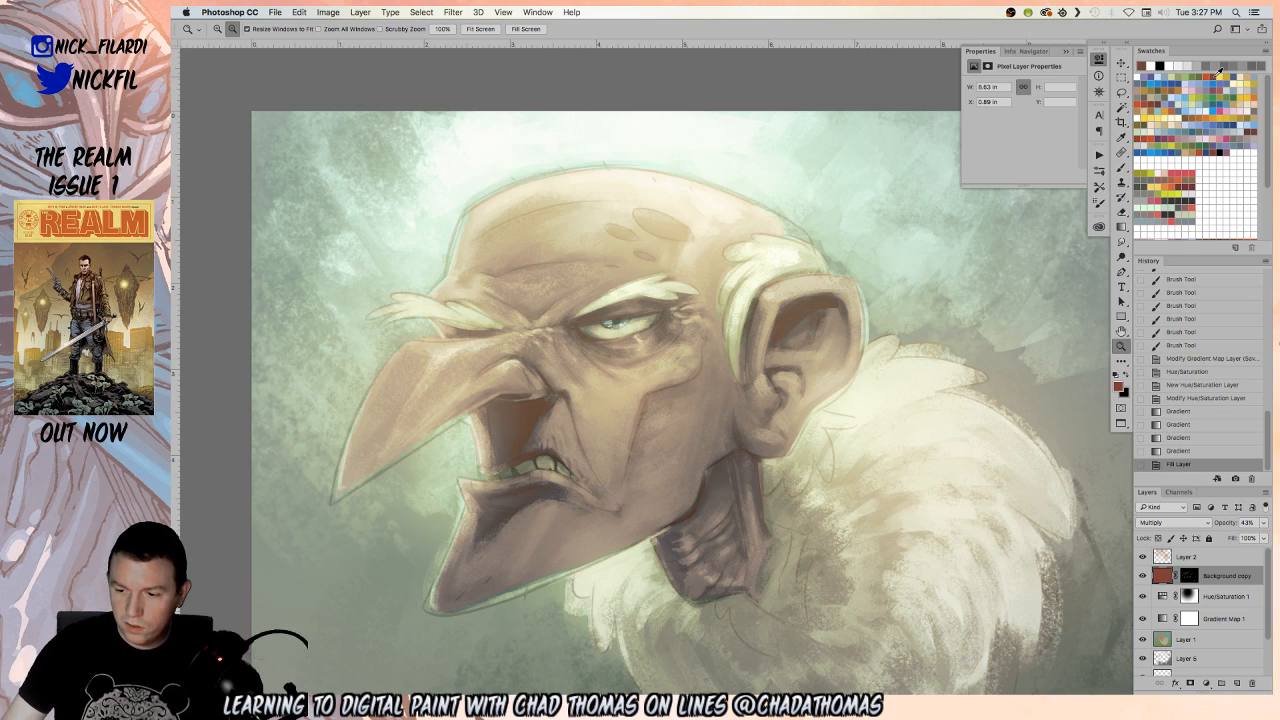
key(l)
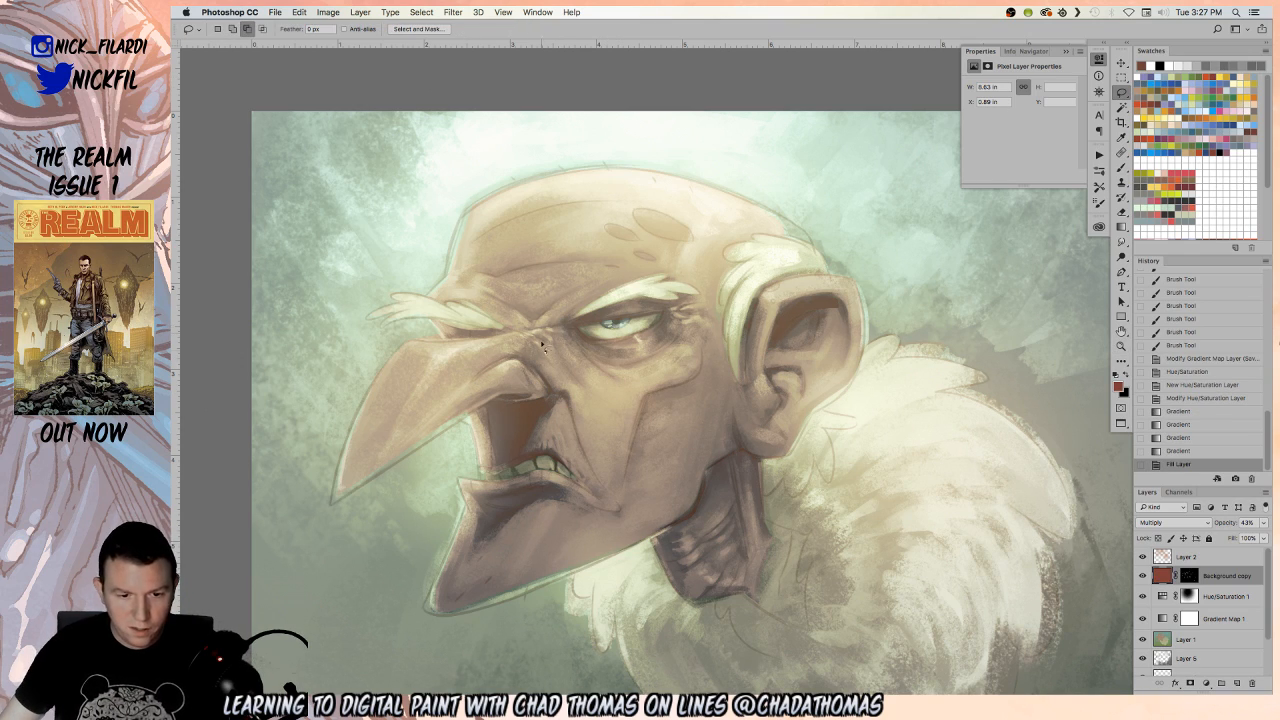
mouse_move(455, 385)
mouse_down()
mouse_move(495, 397)
mouse_move(492, 433)
mouse_move(513, 476)
mouse_move(516, 455)
mouse_move(550, 445)
mouse_move(597, 490)
mouse_move(562, 613)
mouse_move(632, 545)
mouse_move(646, 651)
mouse_move(343, 686)
mouse_move(260, 230)
mouse_move(387, 157)
mouse_move(687, 131)
mouse_move(882, 240)
mouse_move(888, 316)
mouse_move(770, 243)
mouse_move(666, 202)
mouse_move(628, 213)
mouse_move(672, 203)
mouse_move(752, 233)
mouse_move(713, 264)
mouse_move(607, 267)
mouse_move(630, 275)
mouse_move(549, 315)
mouse_move(428, 290)
mouse_move(511, 333)
mouse_move(468, 372)
mouse_up()
mouse_move(705, 238)
mouse_down()
mouse_move(720, 348)
mouse_move(997, 283)
mouse_up()
key(super+d)
Lasso the eye and cheek, then add the forehead fold, the crease beside the mouth and the jaw area to the selection
mouse_move(638, 260)
mouse_down()
mouse_move(554, 348)
mouse_move(598, 418)
mouse_move(613, 499)
mouse_move(652, 486)
mouse_move(715, 363)
mouse_move(706, 283)
mouse_move(650, 262)
mouse_up()
key(shift)
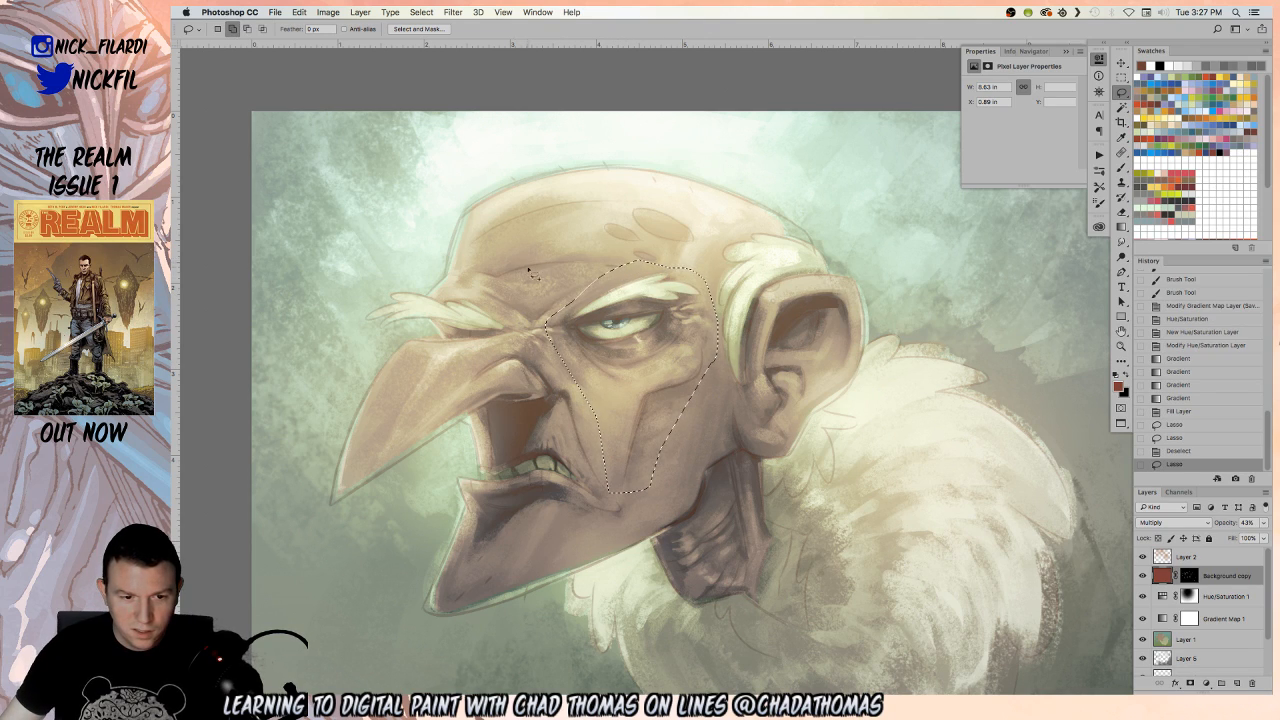
mouse_move(470, 268)
mouse_down()
mouse_move(578, 257)
mouse_move(472, 262)
mouse_up()
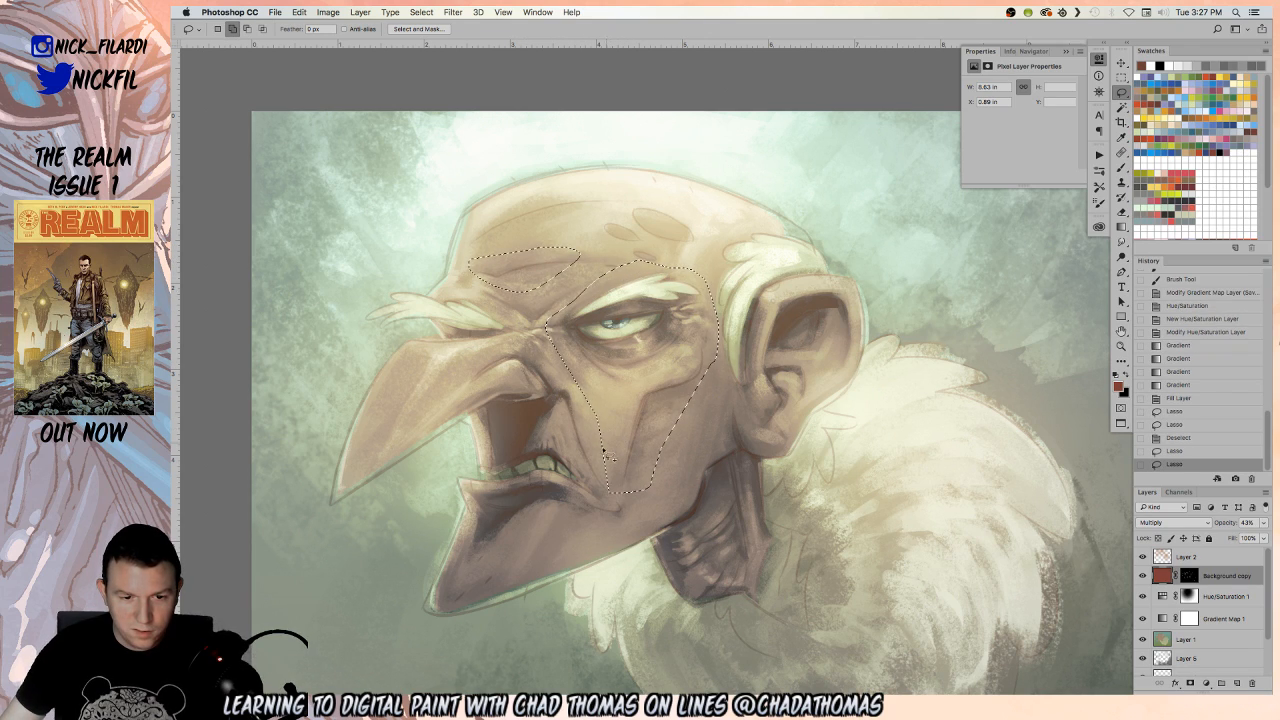
mouse_move(560, 390)
mouse_down()
mouse_move(589, 482)
mouse_move(614, 506)
mouse_move(621, 433)
mouse_move(626, 510)
mouse_move(587, 506)
mouse_move(624, 526)
mouse_move(608, 490)
mouse_move(633, 486)
mouse_move(532, 403)
mouse_move(536, 502)
mouse_up()
mouse_move(611, 514)
mouse_down()
mouse_move(611, 384)
mouse_move(540, 430)
mouse_move(590, 412)
mouse_move(626, 362)
mouse_move(656, 358)
mouse_move(605, 298)
mouse_up()
Clear the Background copy layer's fill everywhere outside the selected face areas and remove the selection
key(z)
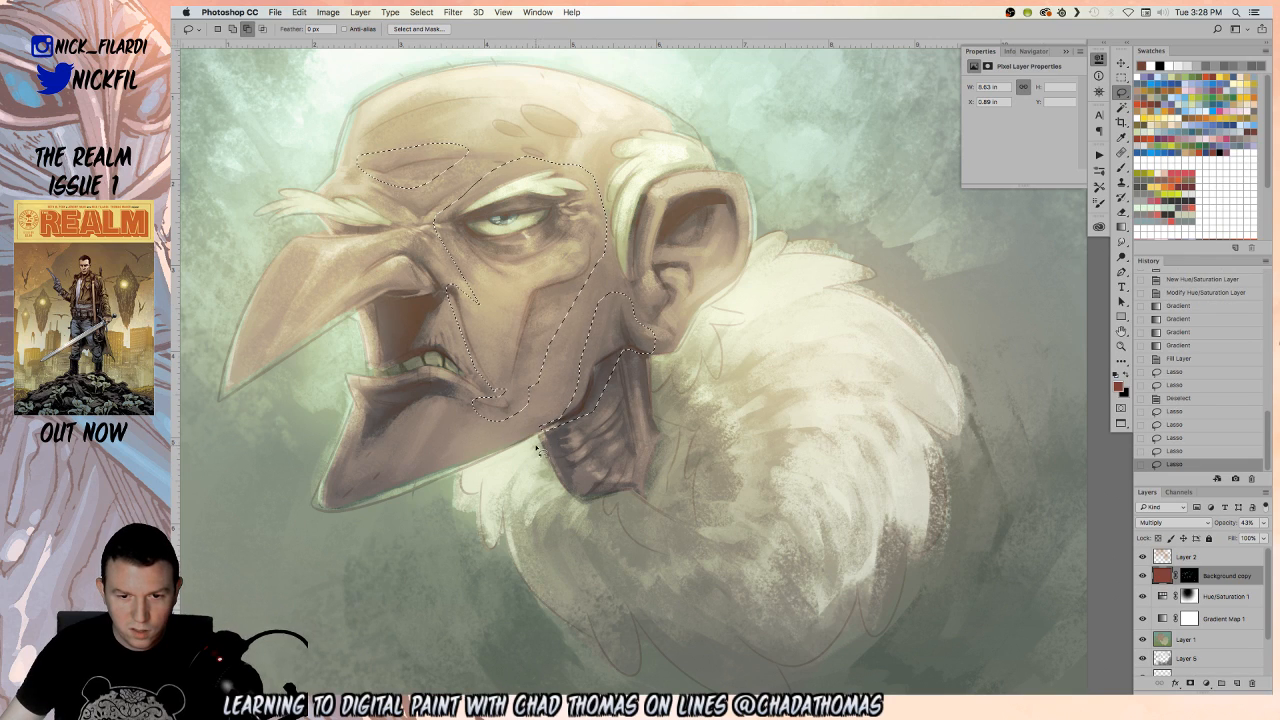
alt+click(577, 357)
alt+click(577, 357)
key(super+shift+i)
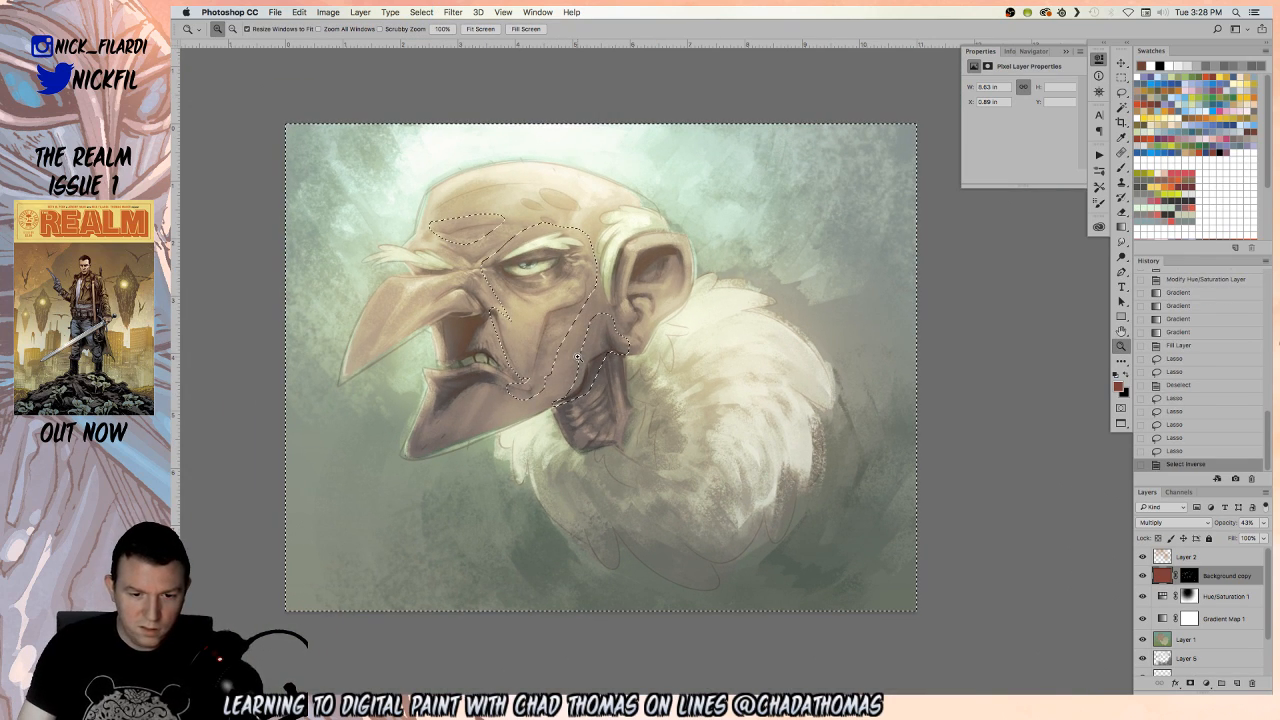
key(Delete)
key(super+d)
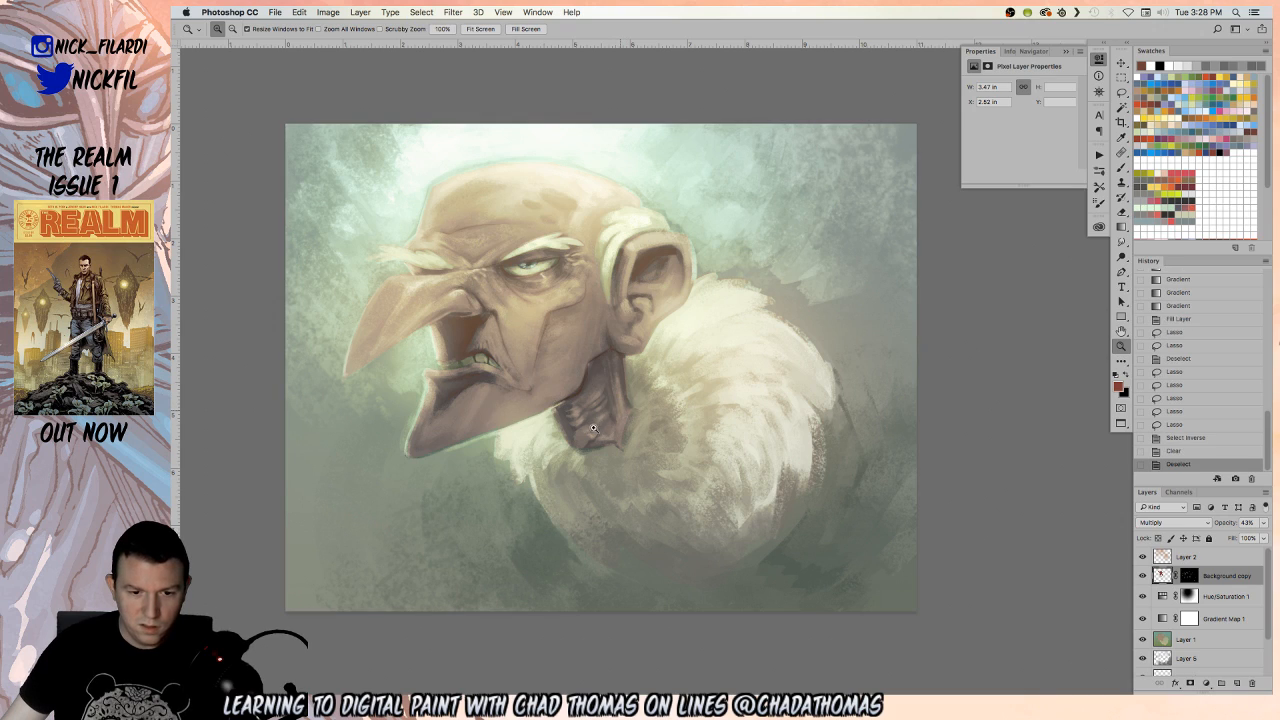
click(565, 395)
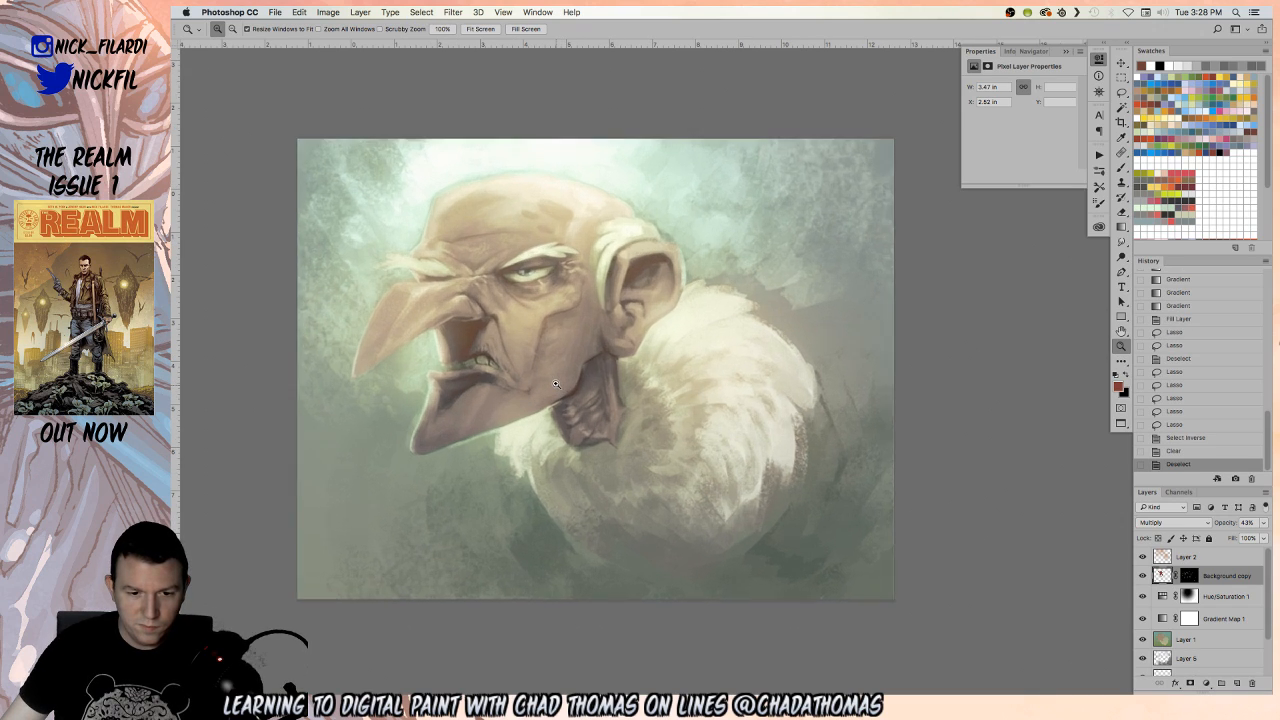
drag(576, 378, 675, 366)
key(super+z)
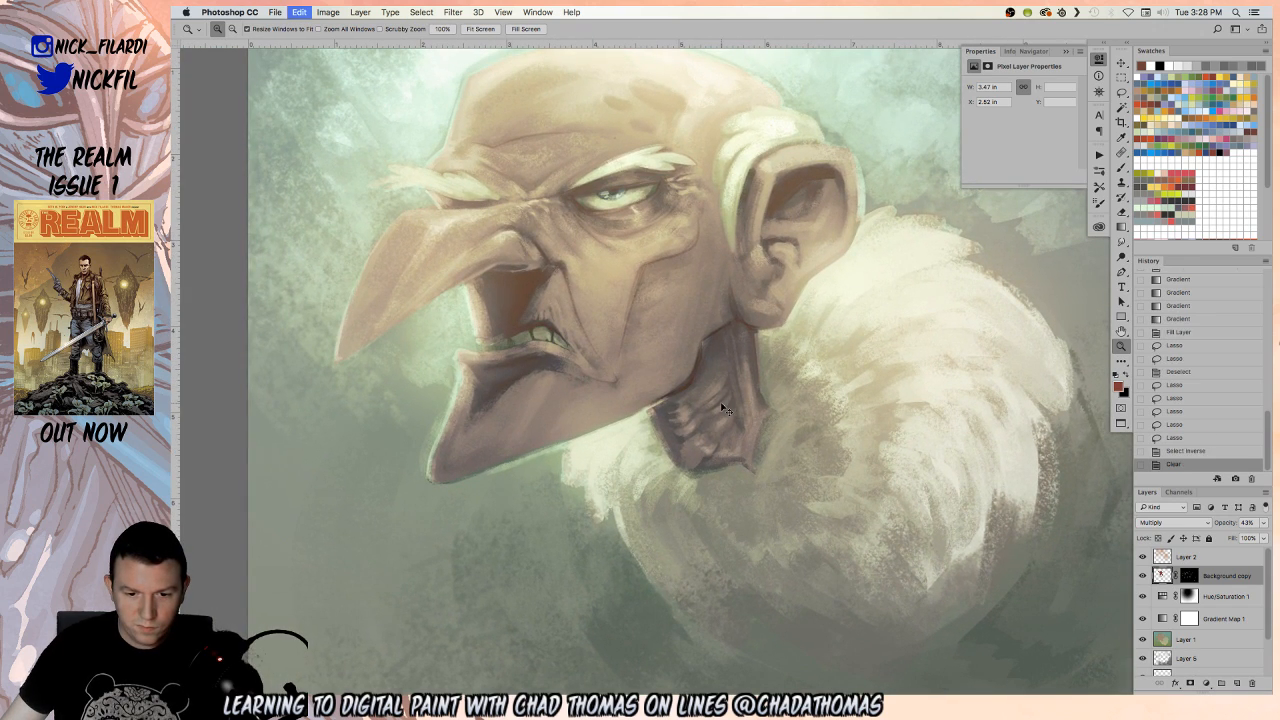
key(super+z)
alt+click(693, 357)
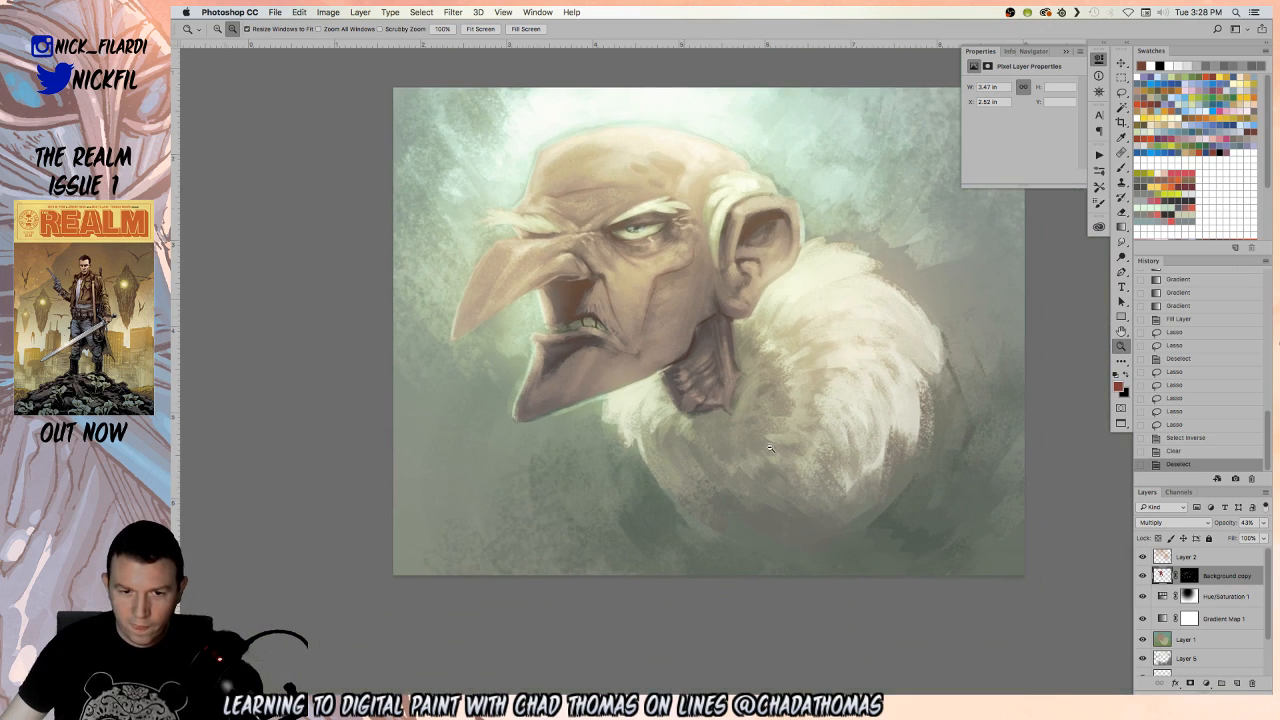
mouse_move(742, 390)
mouse_down()
mouse_move(678, 486)
mouse_move(667, 454)
mouse_up()
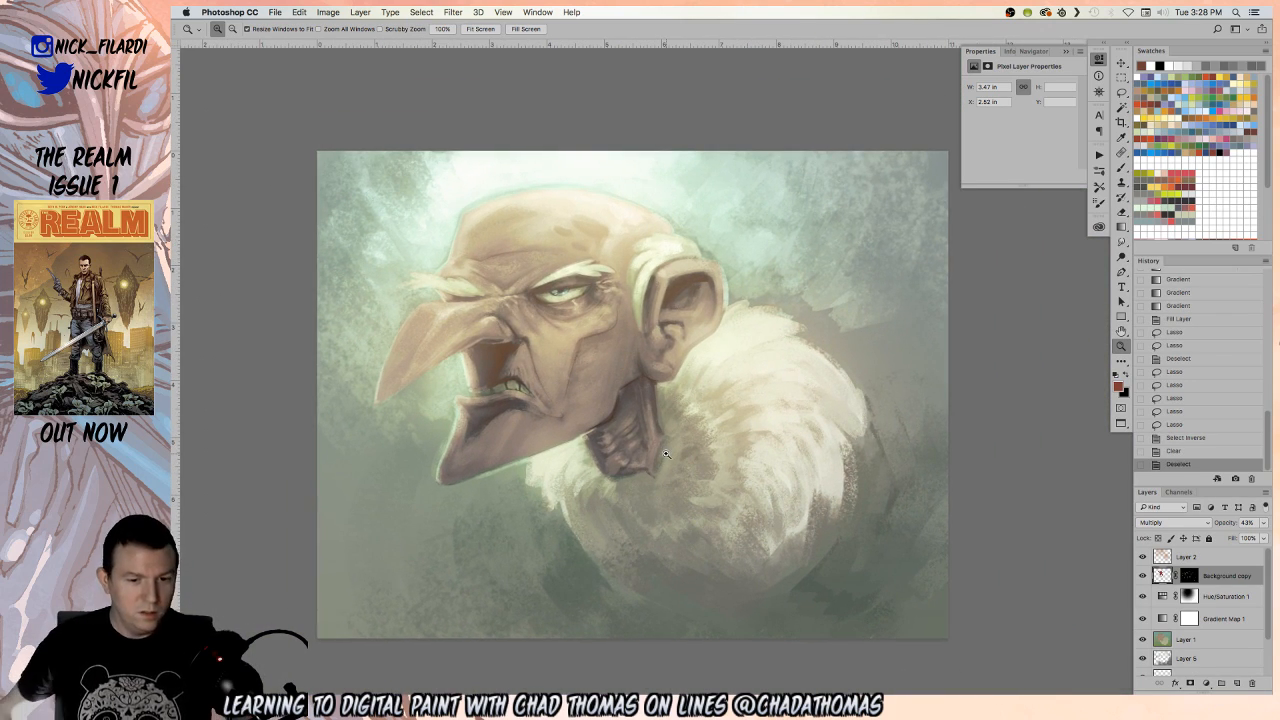
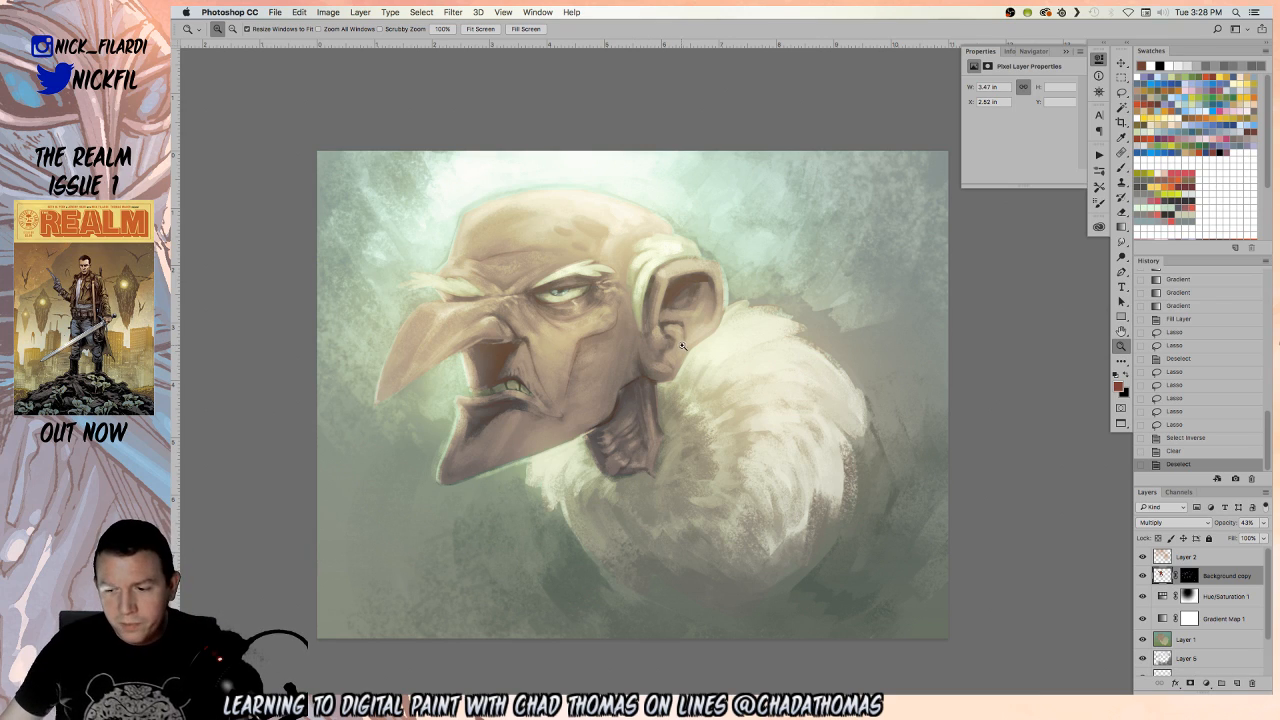
click(1186, 640)
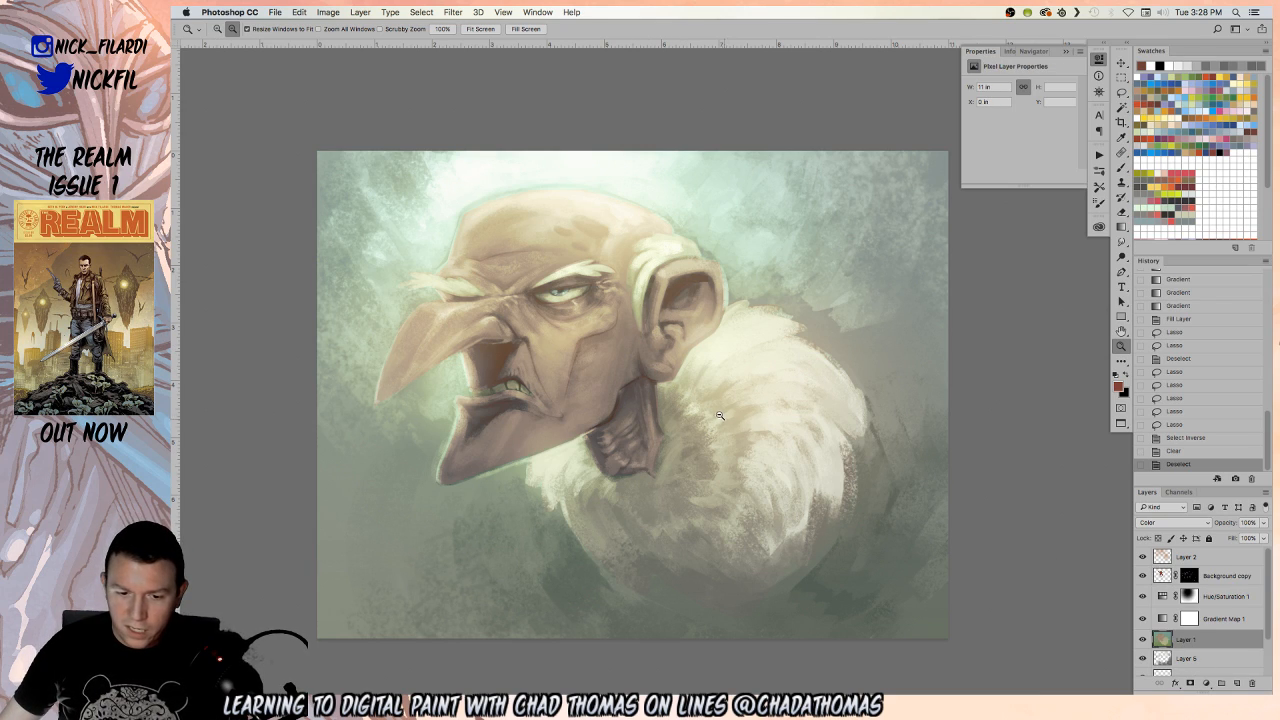
alt+click(718, 415)
key(super+u)
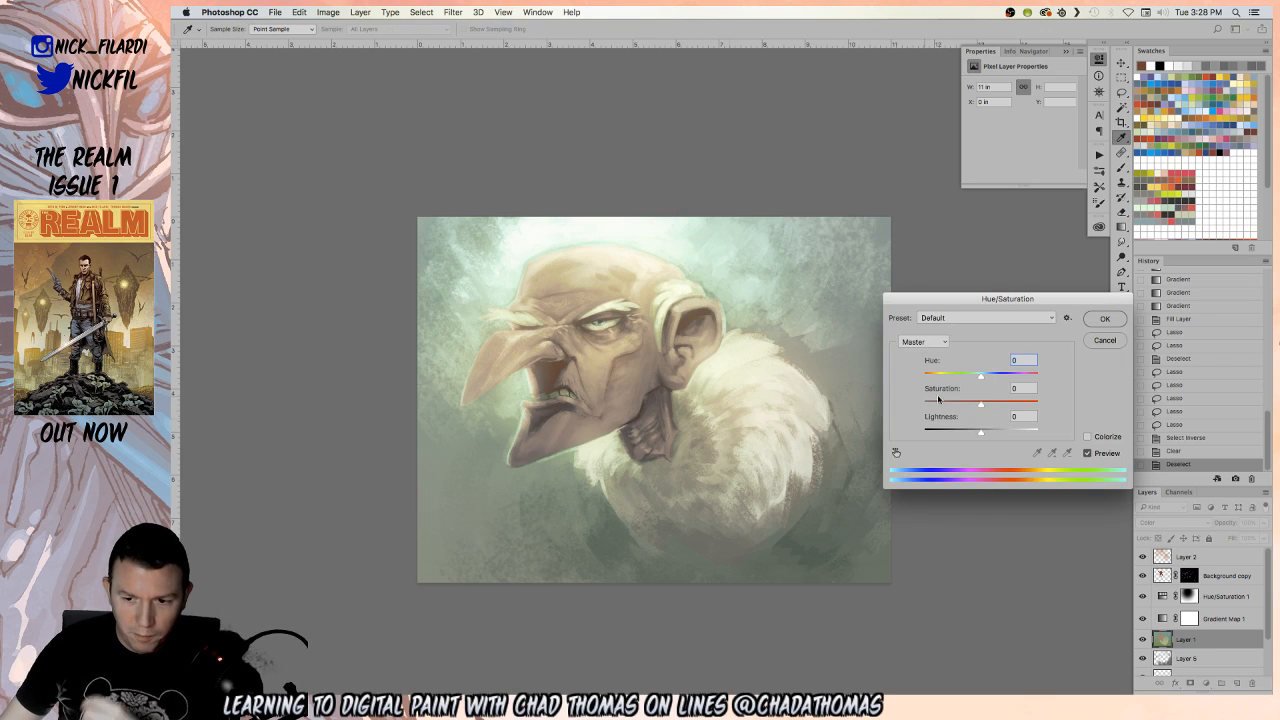
click(1090, 340)
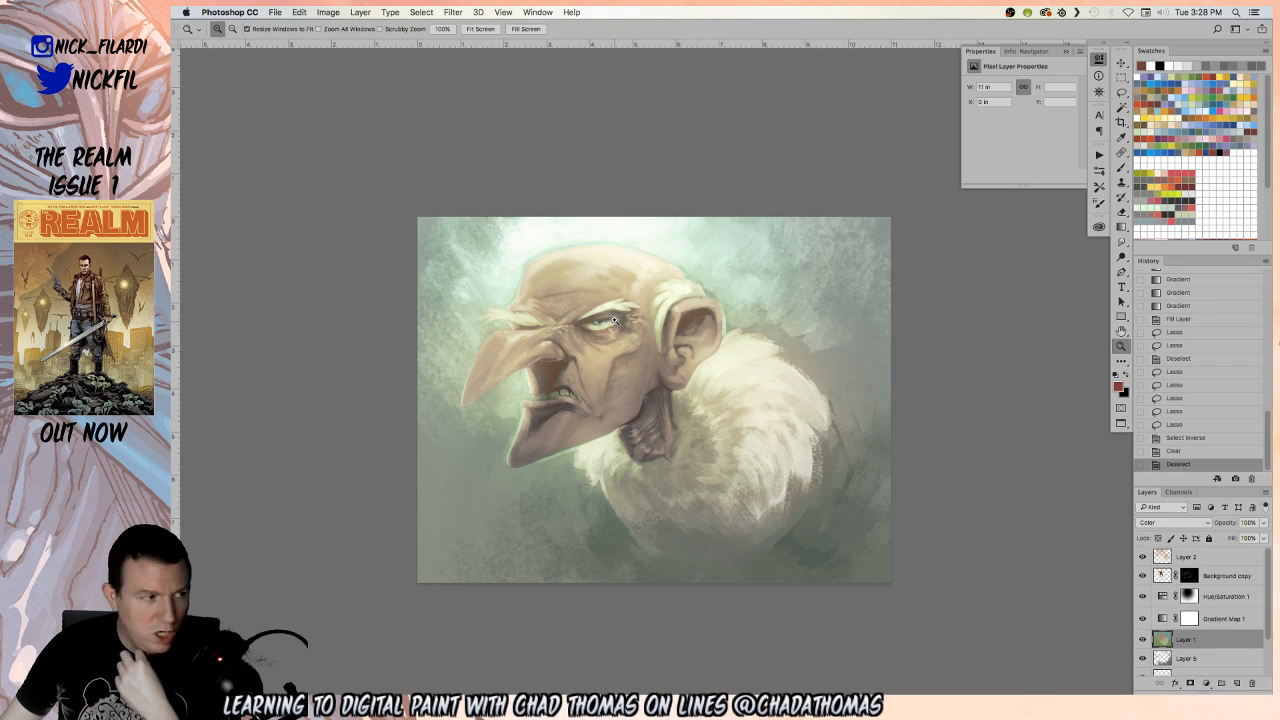
Add a new empty layer directly above the Background copy layer
click(615, 321)
click(615, 321)
click(615, 321)
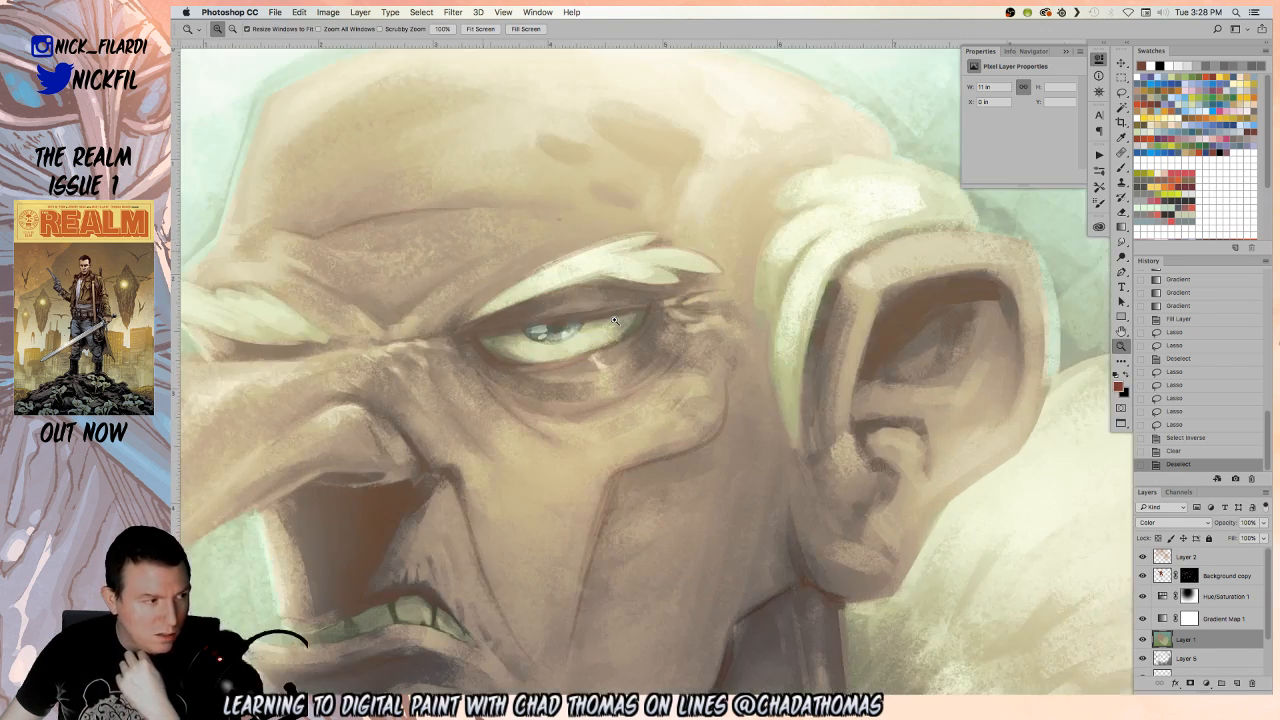
click(615, 321)
drag(560, 343, 719, 359)
alt+click(629, 392)
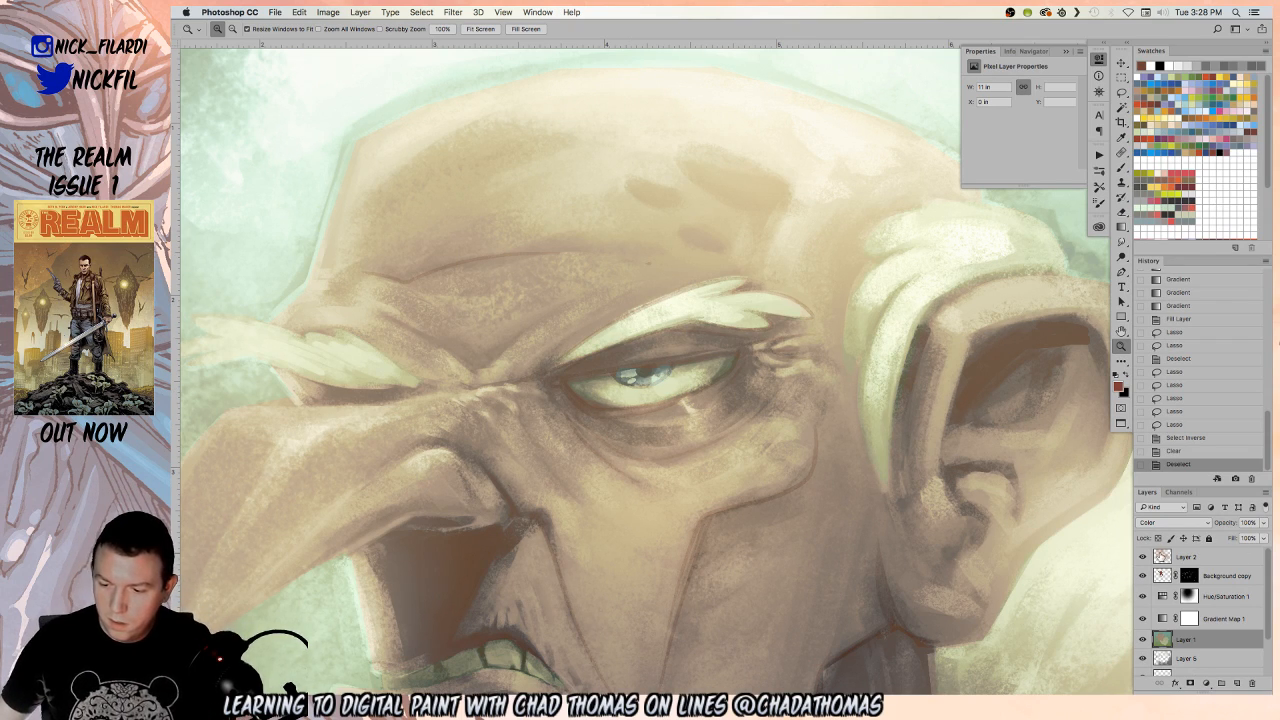
click(1230, 578)
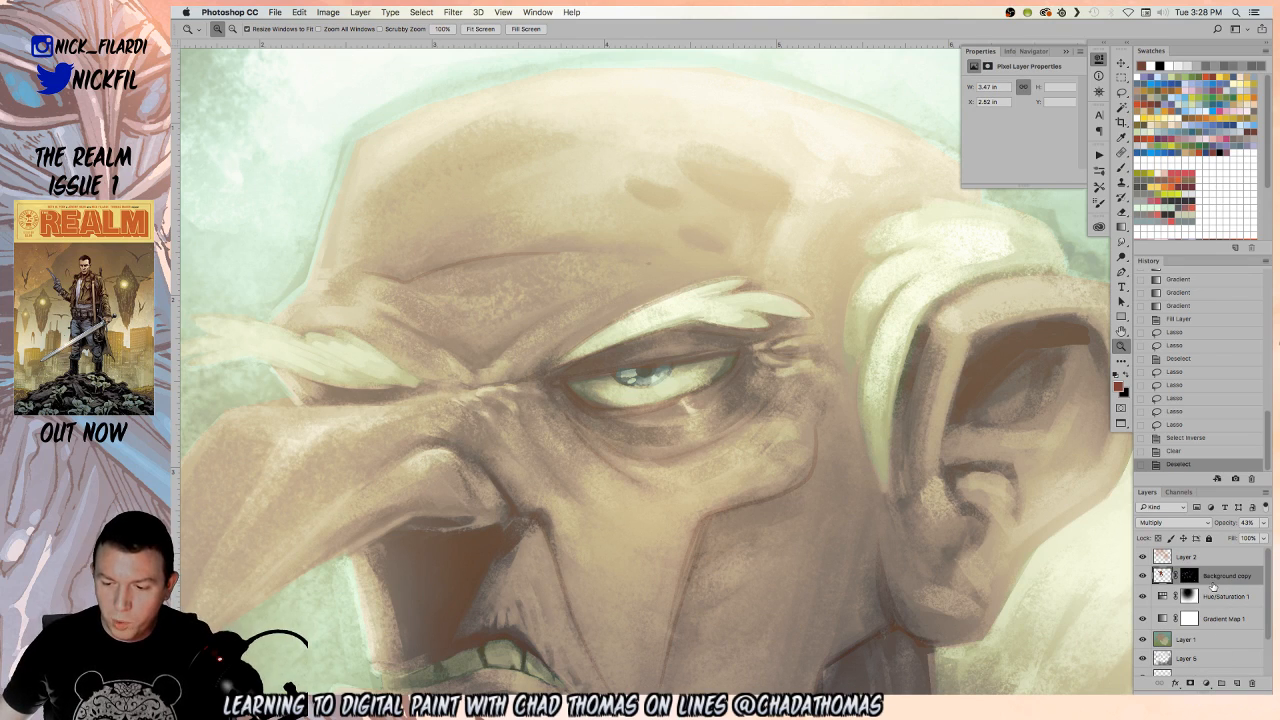
click(1141, 578)
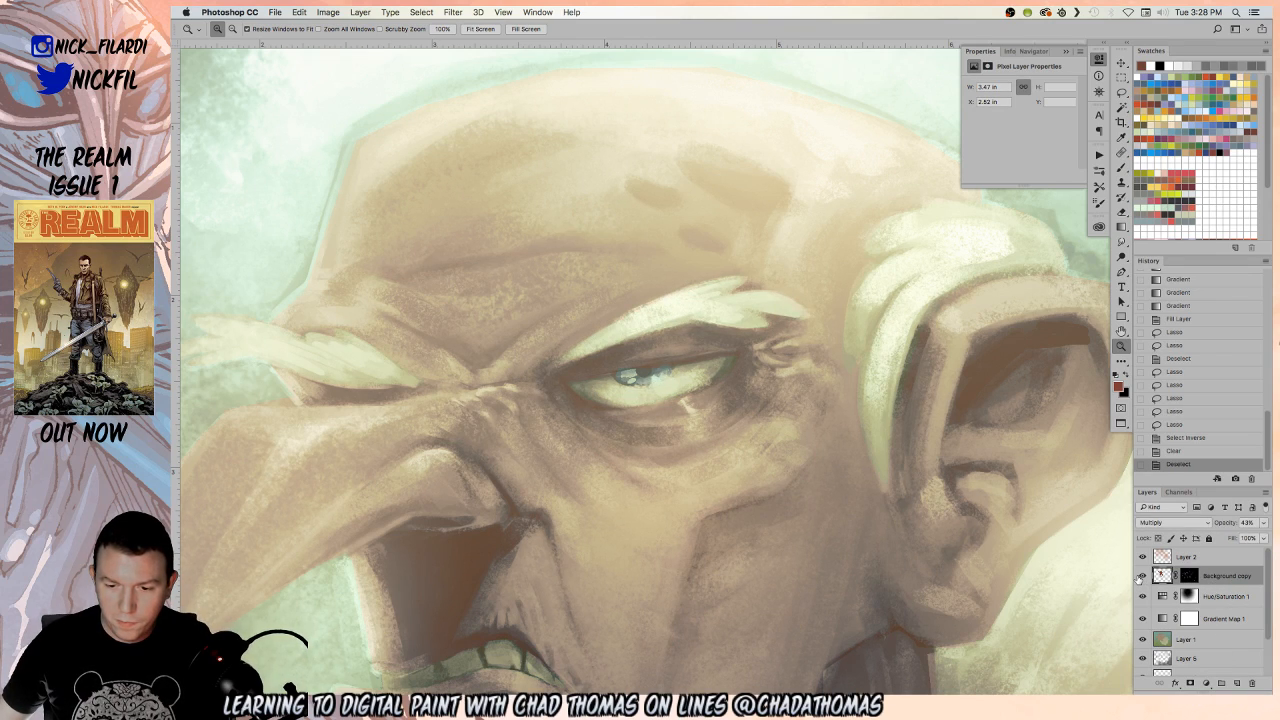
click(1234, 683)
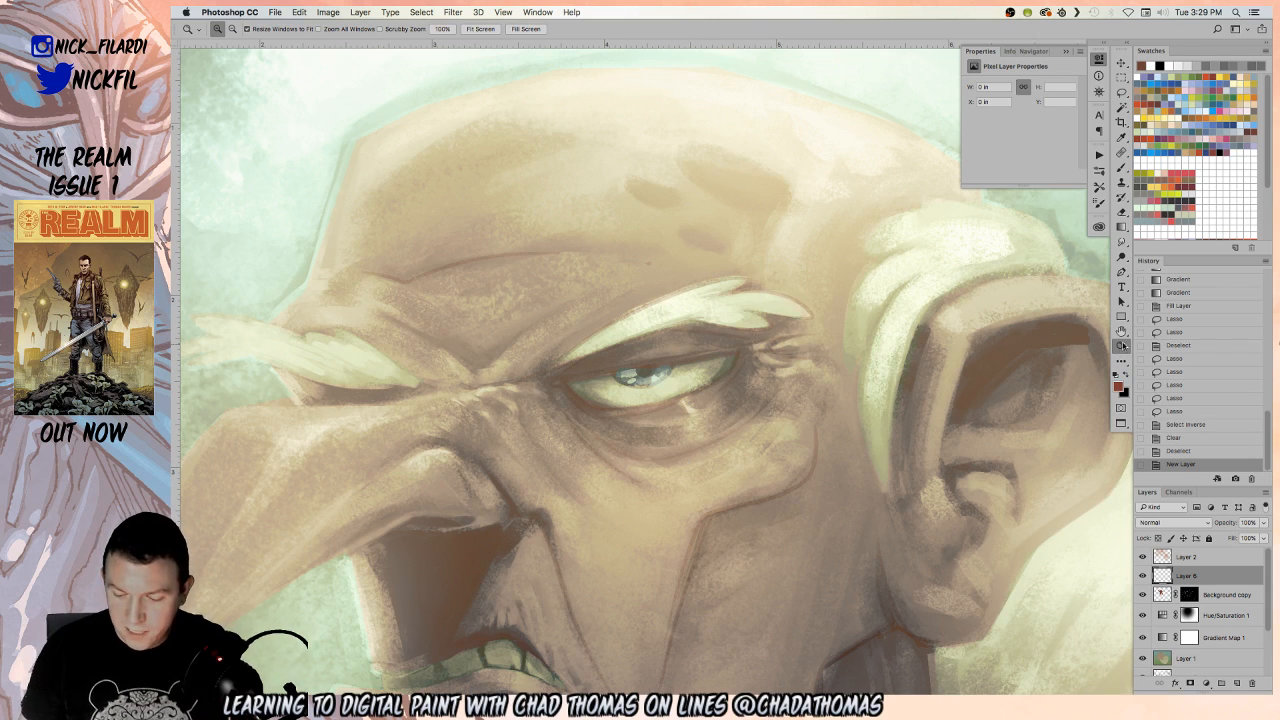
Set up a small white brush in Normal mode for detailing the eye
alt+click(805, 385)
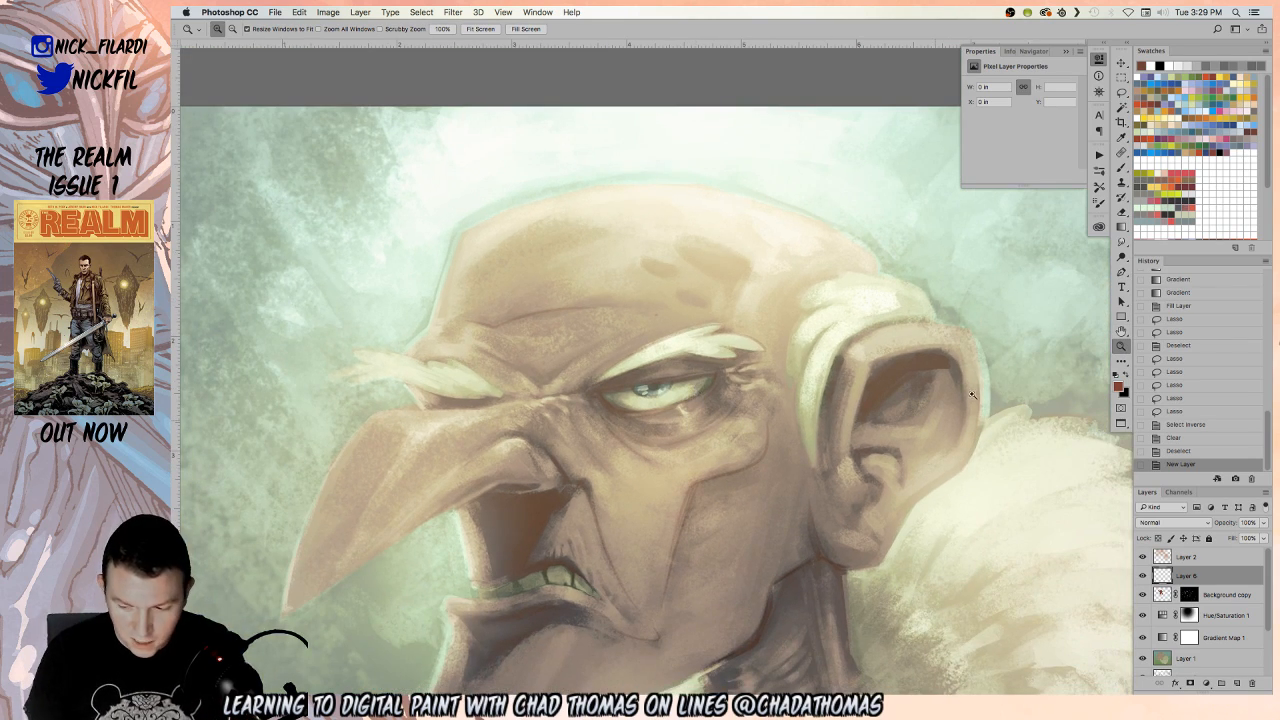
key(b)
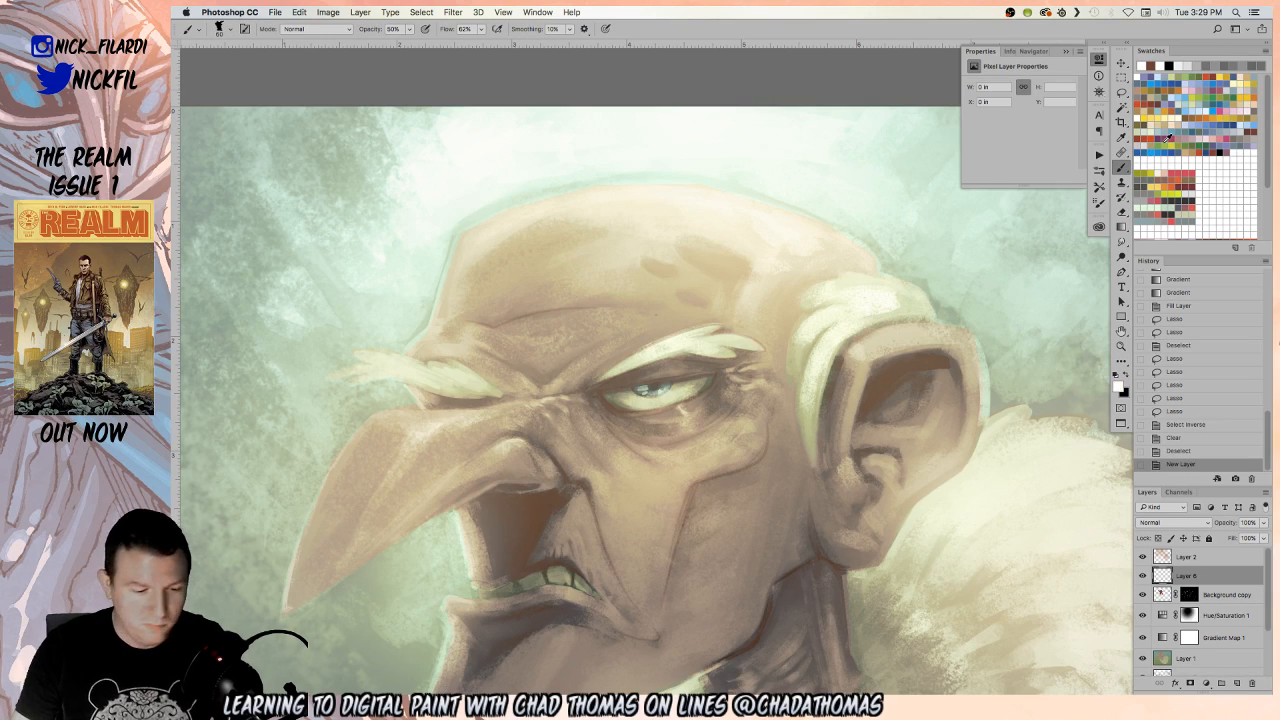
click(305, 30)
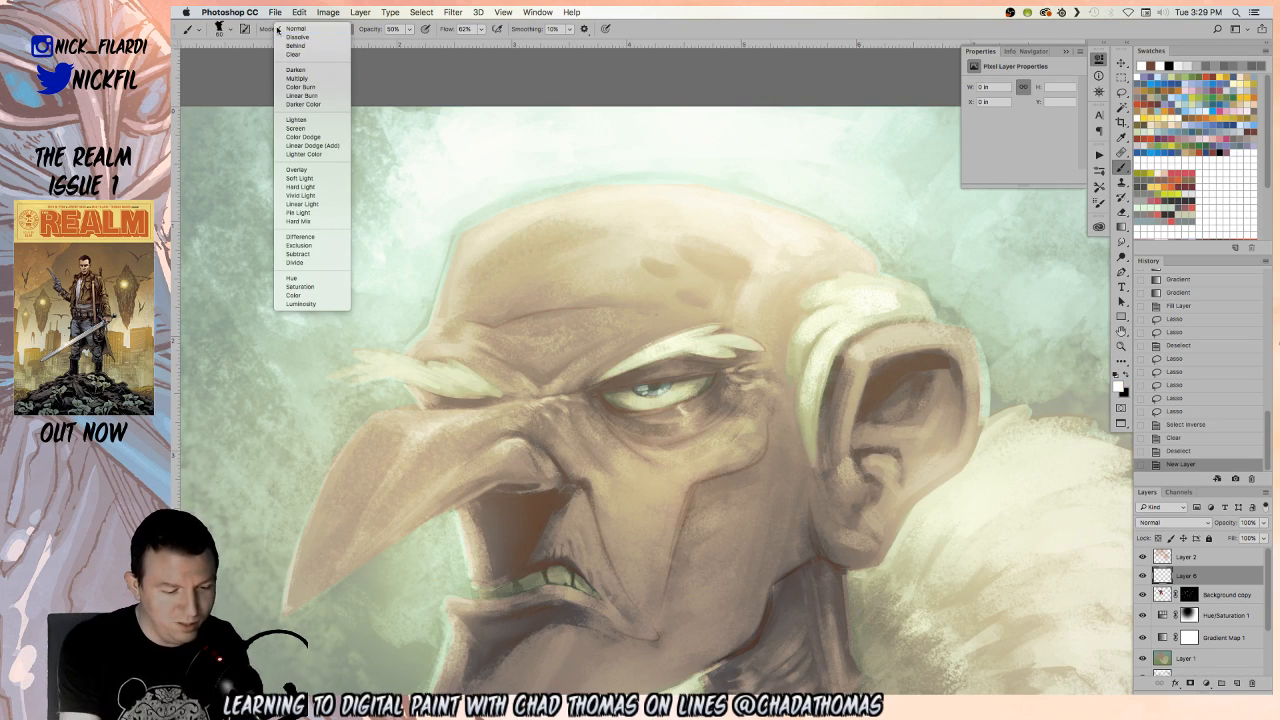
click(296, 29)
click(221, 30)
click(296, 29)
click(296, 29)
key(b)
click(673, 399)
key(bracketleft)
key(bracketleft)
key(bracketleft)
key(bracketleft)
key(bracketleft)
key(bracketleft)
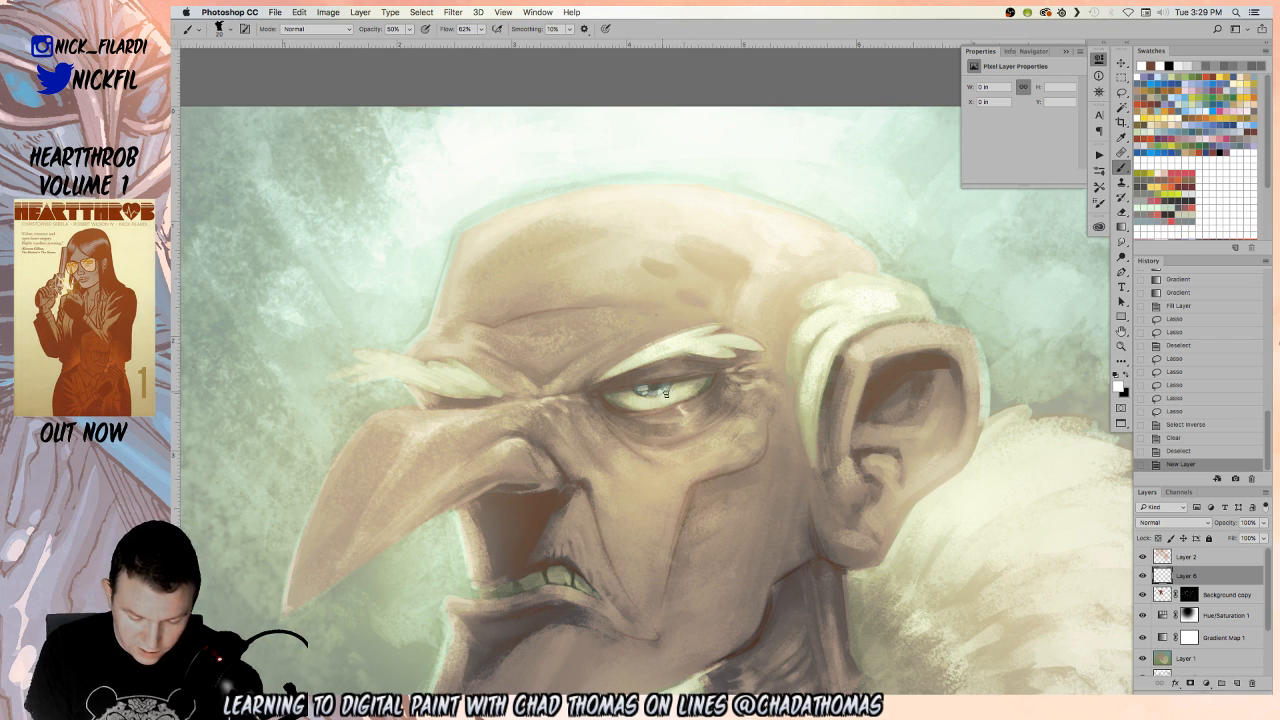
Paint white highlights over the iris and eyeball, raising the brush opacity to 100%, and sample the eye's pale tone
mouse_move(672, 387)
mouse_down()
mouse_move(703, 380)
mouse_move(658, 391)
mouse_move(683, 400)
mouse_move(672, 402)
mouse_move(688, 387)
mouse_move(652, 399)
mouse_up()
key(0)
mouse_move(650, 400)
mouse_down()
mouse_move(711, 379)
mouse_move(651, 407)
mouse_up()
alt+click(699, 388)
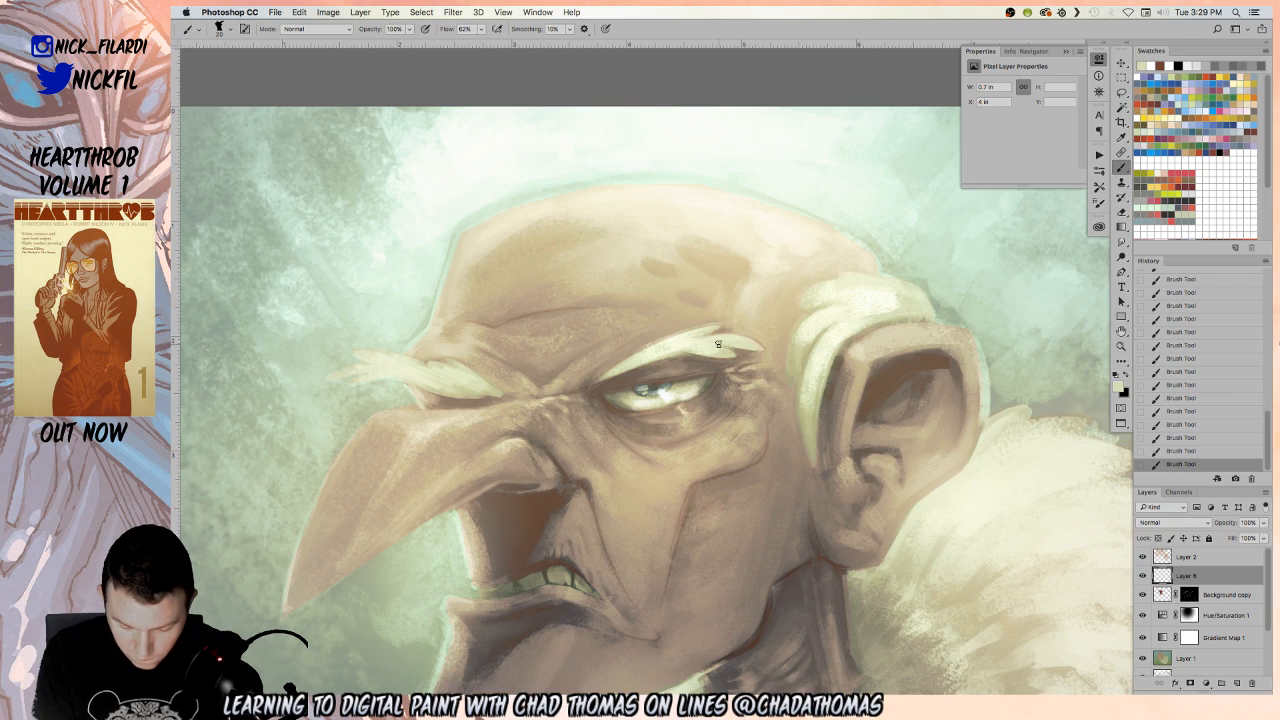
Paint an orange-red rim along the eyelid edges and inner corner of the eye with a smaller brush
click(1211, 75)
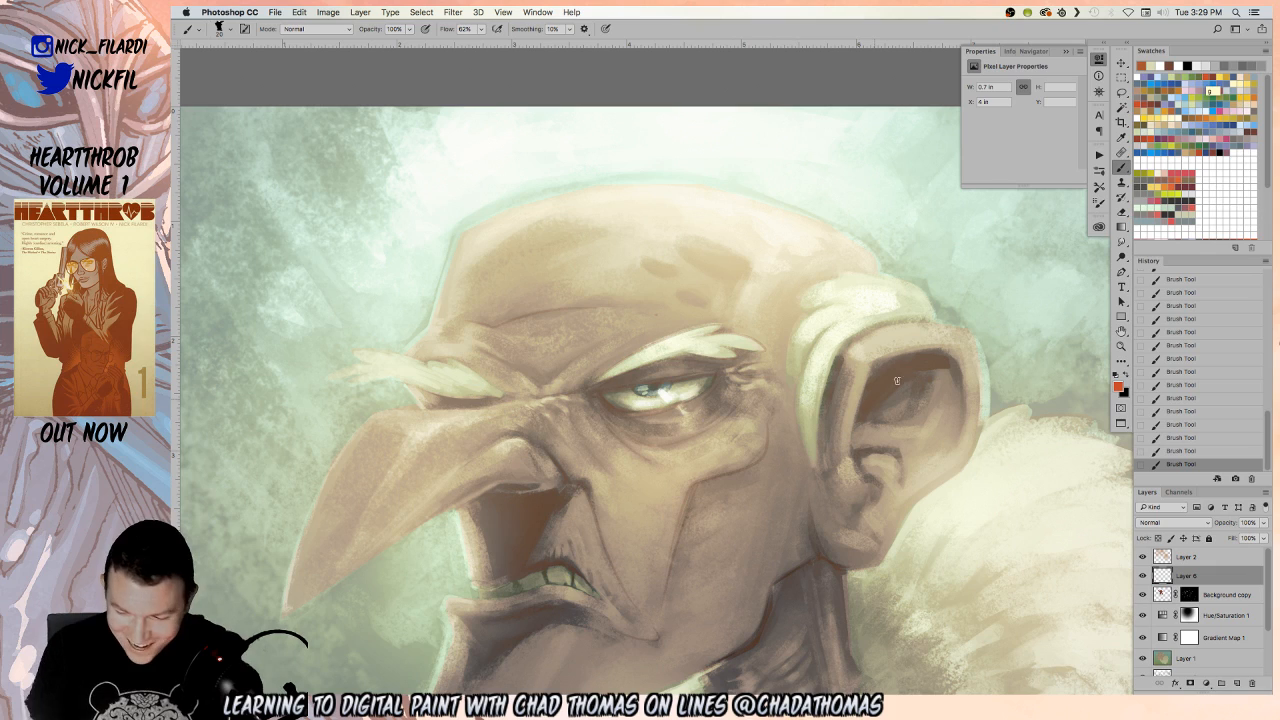
click(220, 28)
click(220, 29)
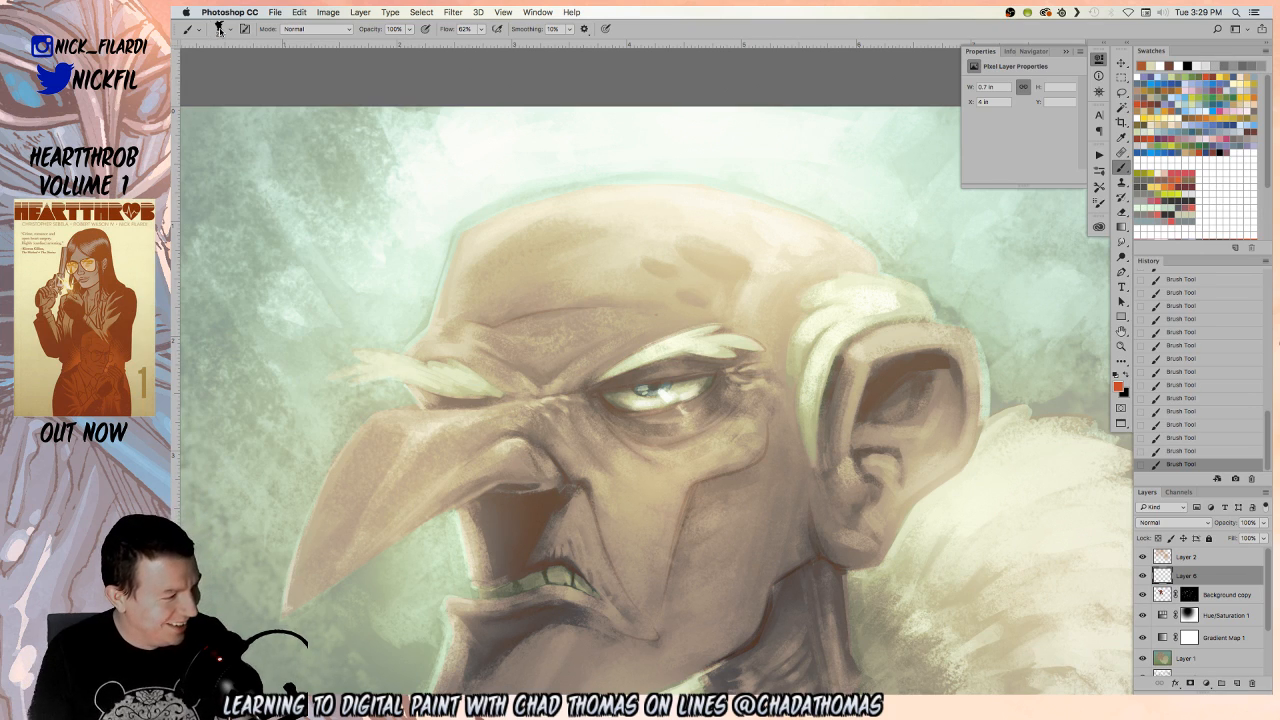
key(bracketleft)
key(super+z)
drag(608, 394, 709, 379)
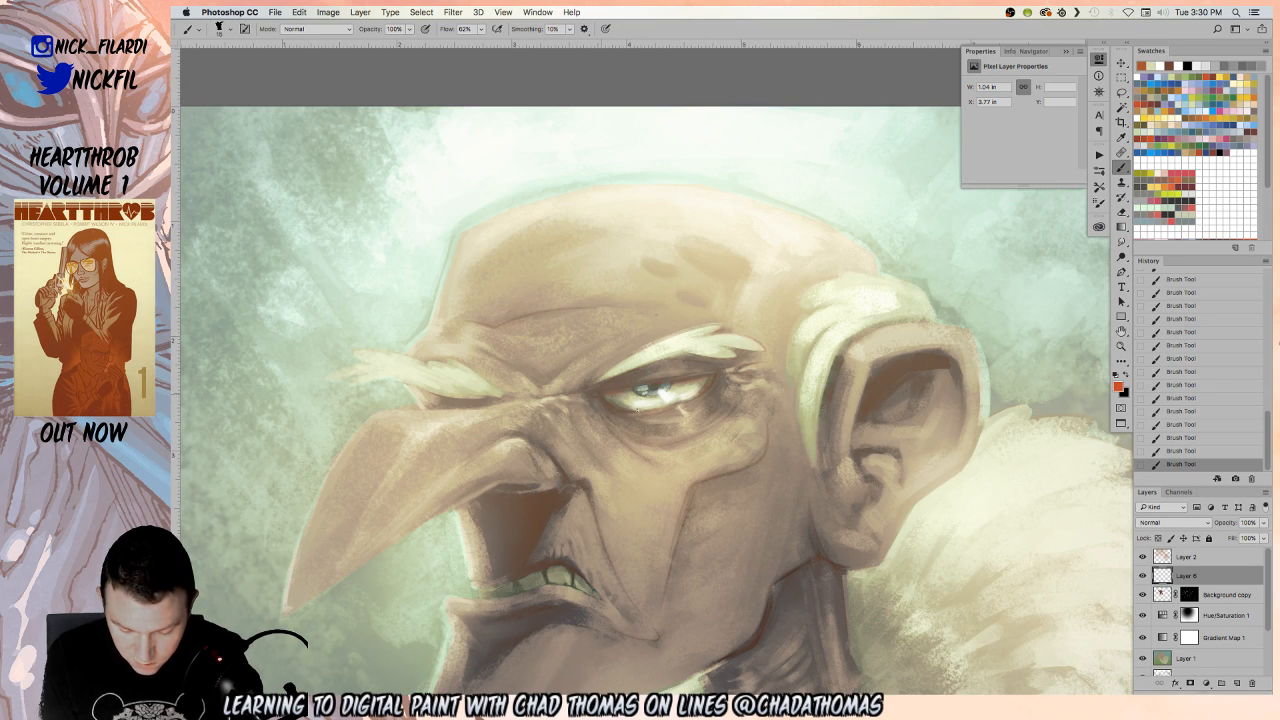
Sample brown tones from the lower eyelid for retouching the eye's red rim, keeping the brush in Normal mode
alt+click(628, 410)
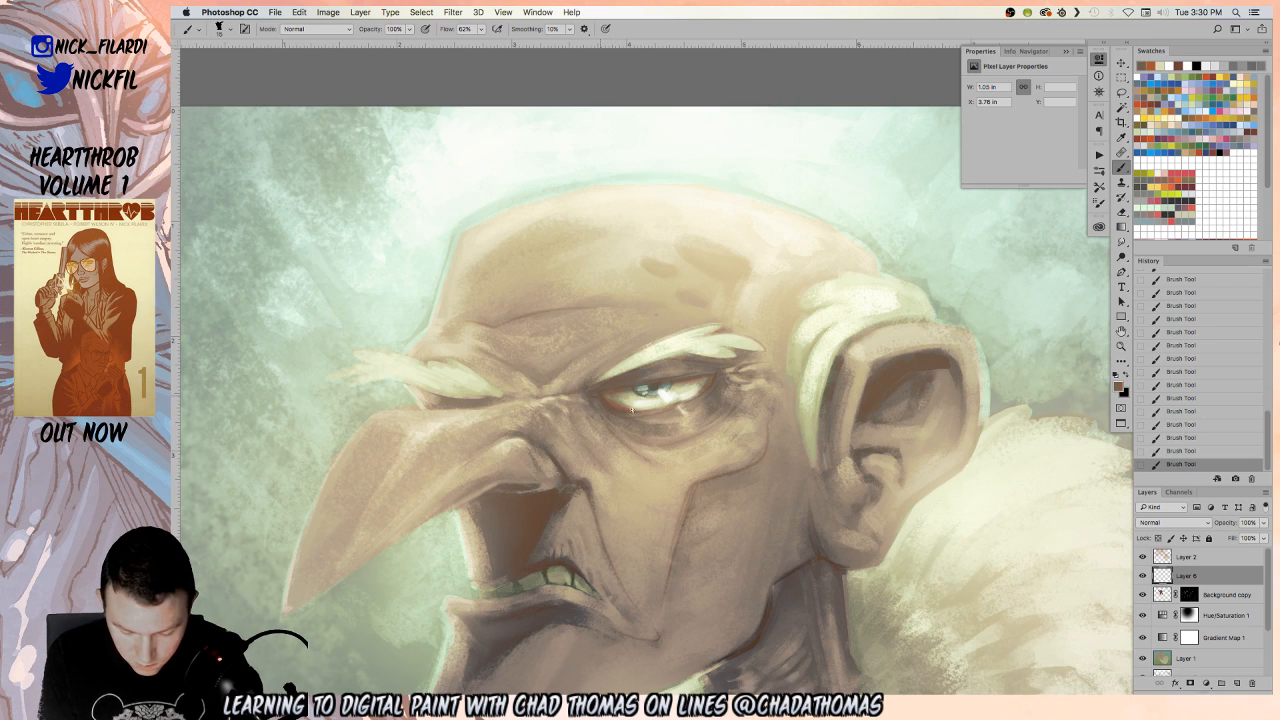
click(320, 29)
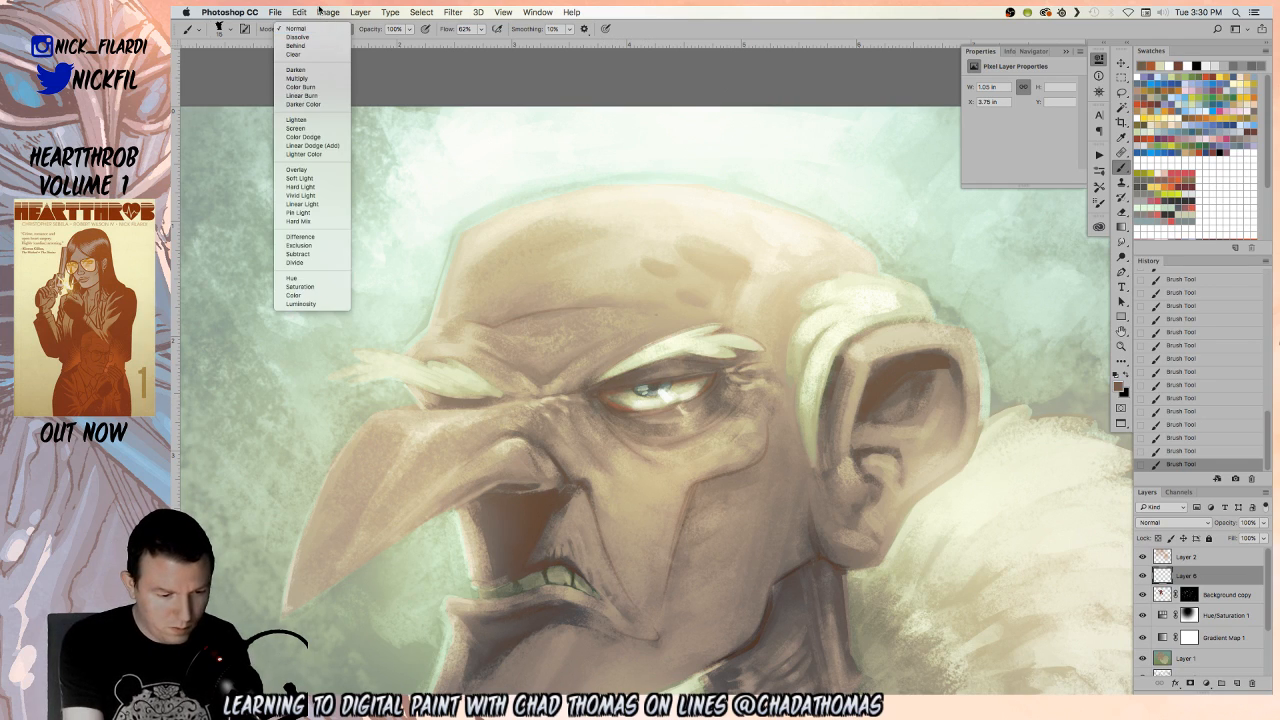
click(317, 31)
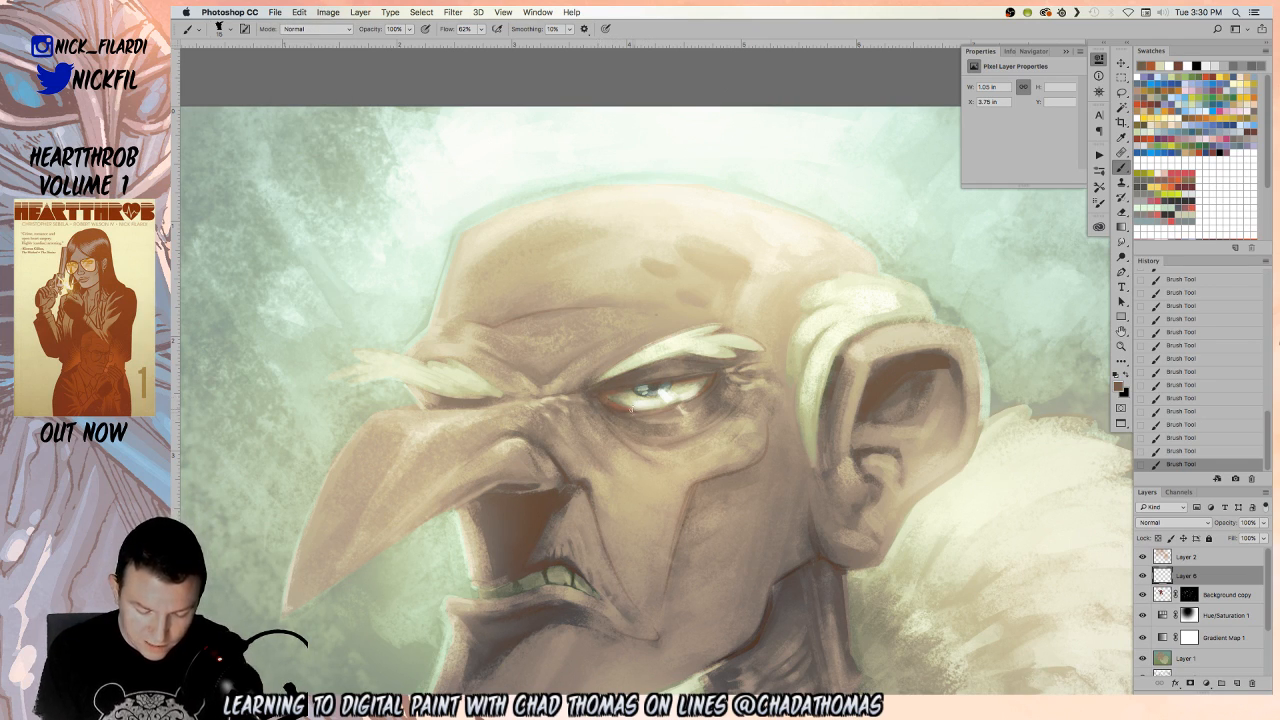
key(super+z)
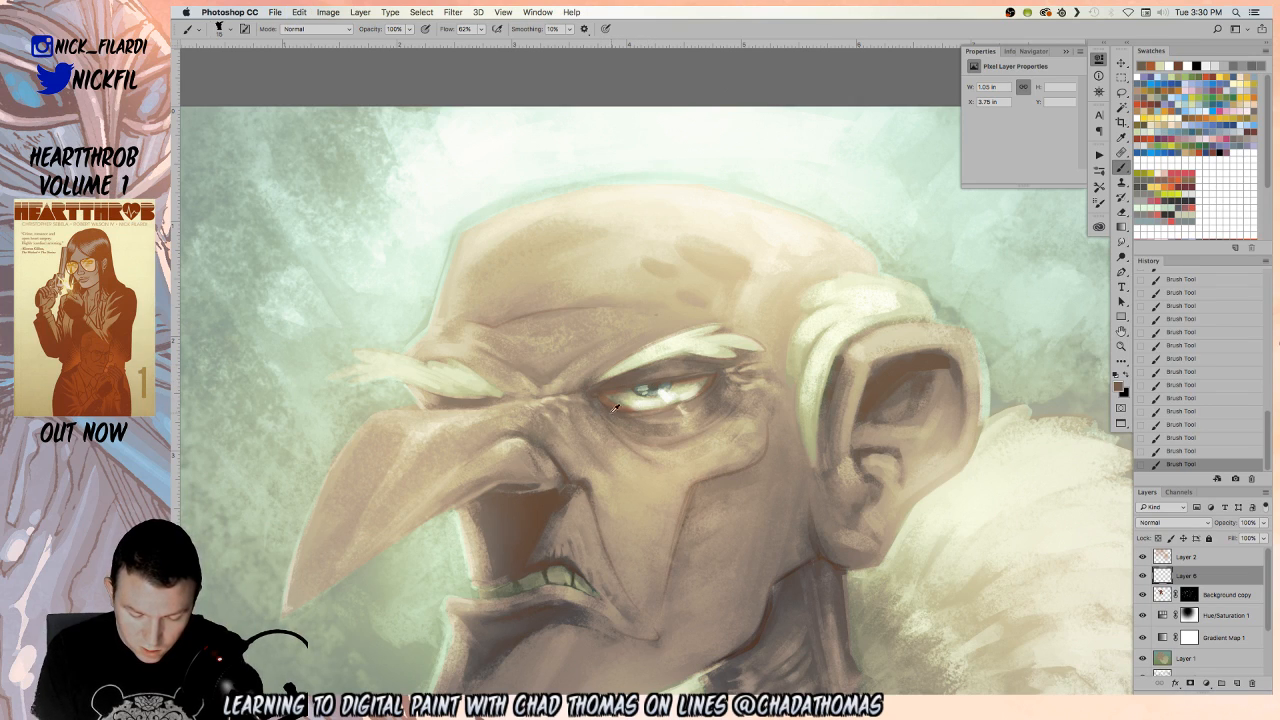
alt+click(613, 400)
key(super+z)
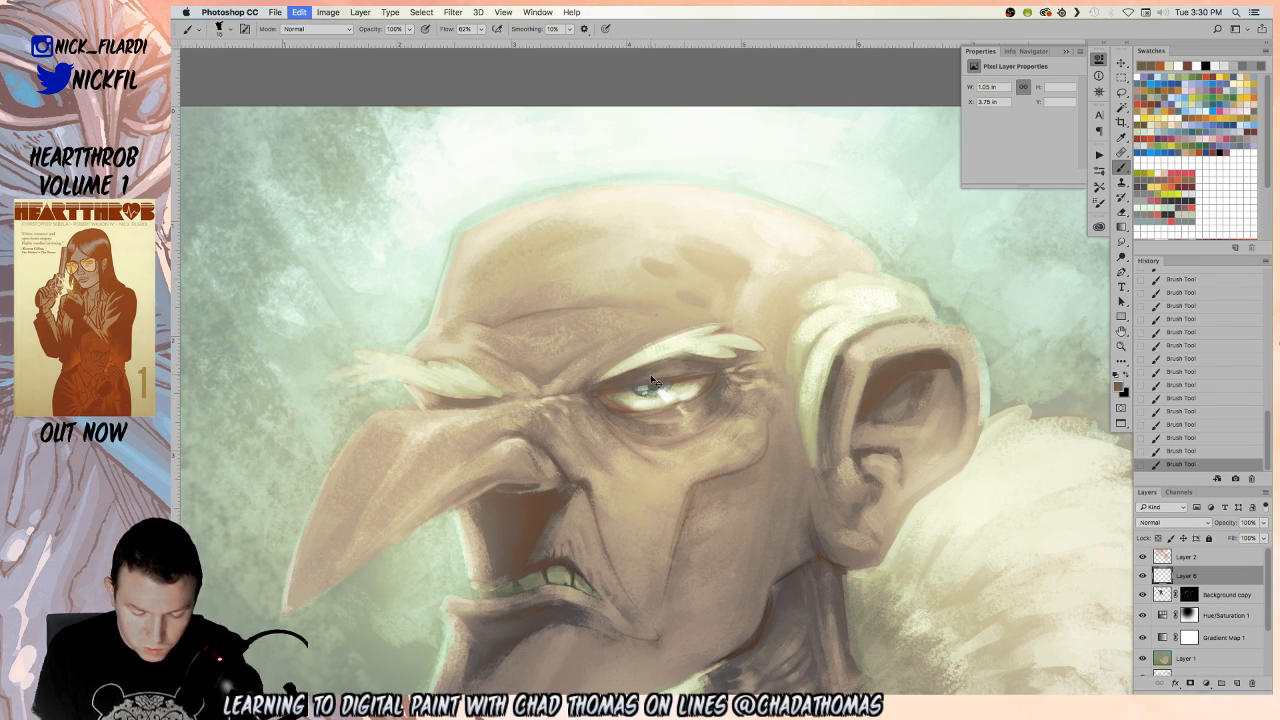
Examine the painted highlights and red eyelid rim of the eye at close range
click(1122, 346)
alt+click(728, 472)
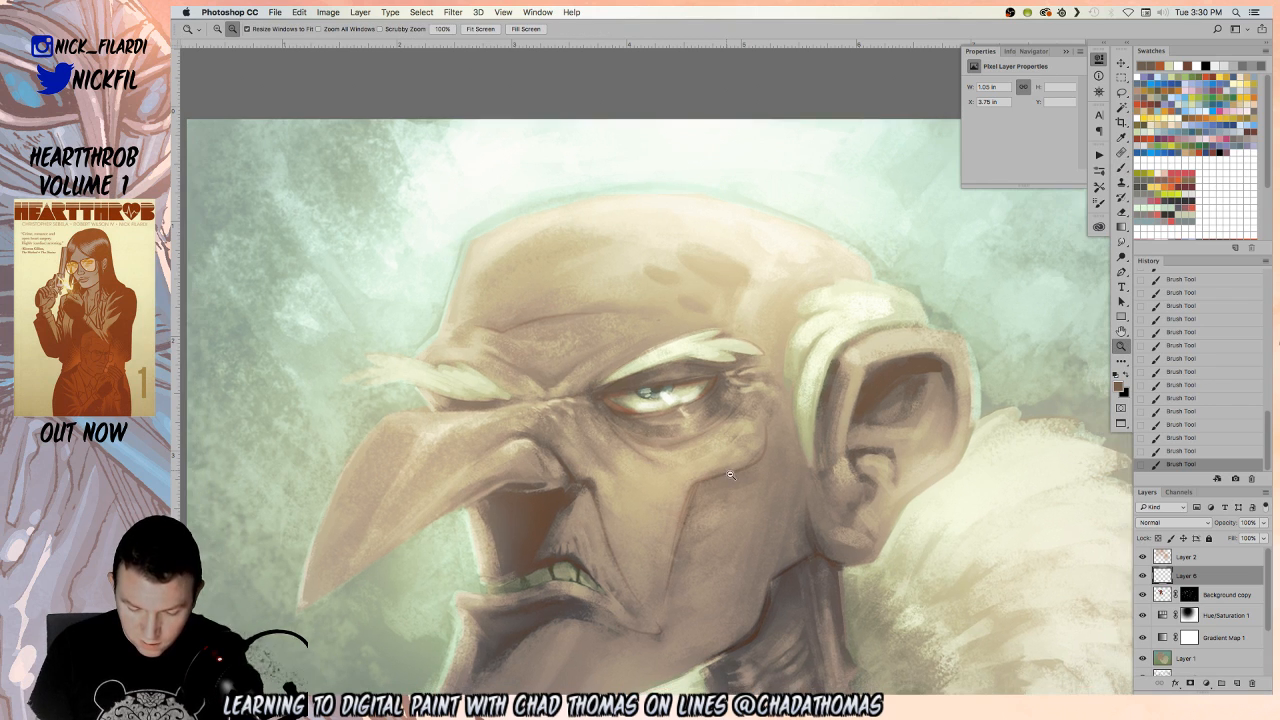
alt+click(728, 472)
click(690, 450)
click(690, 450)
click(690, 450)
click(690, 450)
click(704, 440)
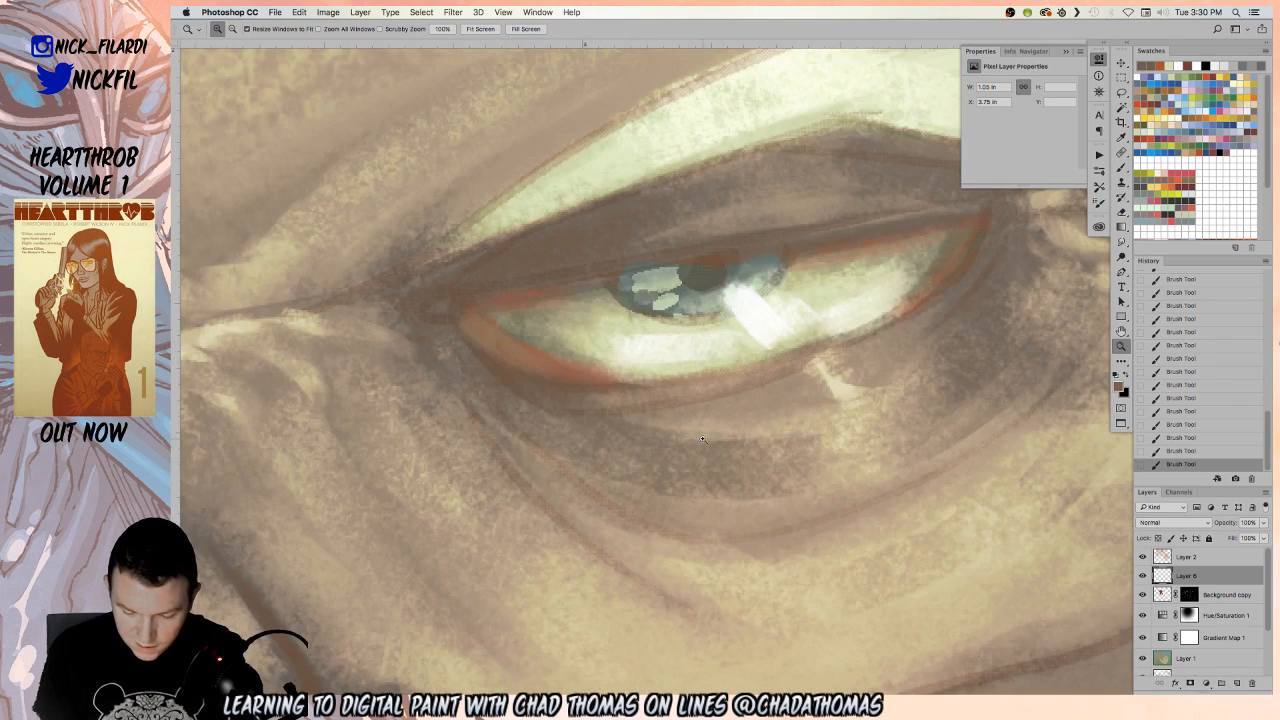
Tone down the red rim at the eye's inner corner with a muted olive tone, keeping the brush in Normal mode
alt+click(840, 422)
click(1122, 332)
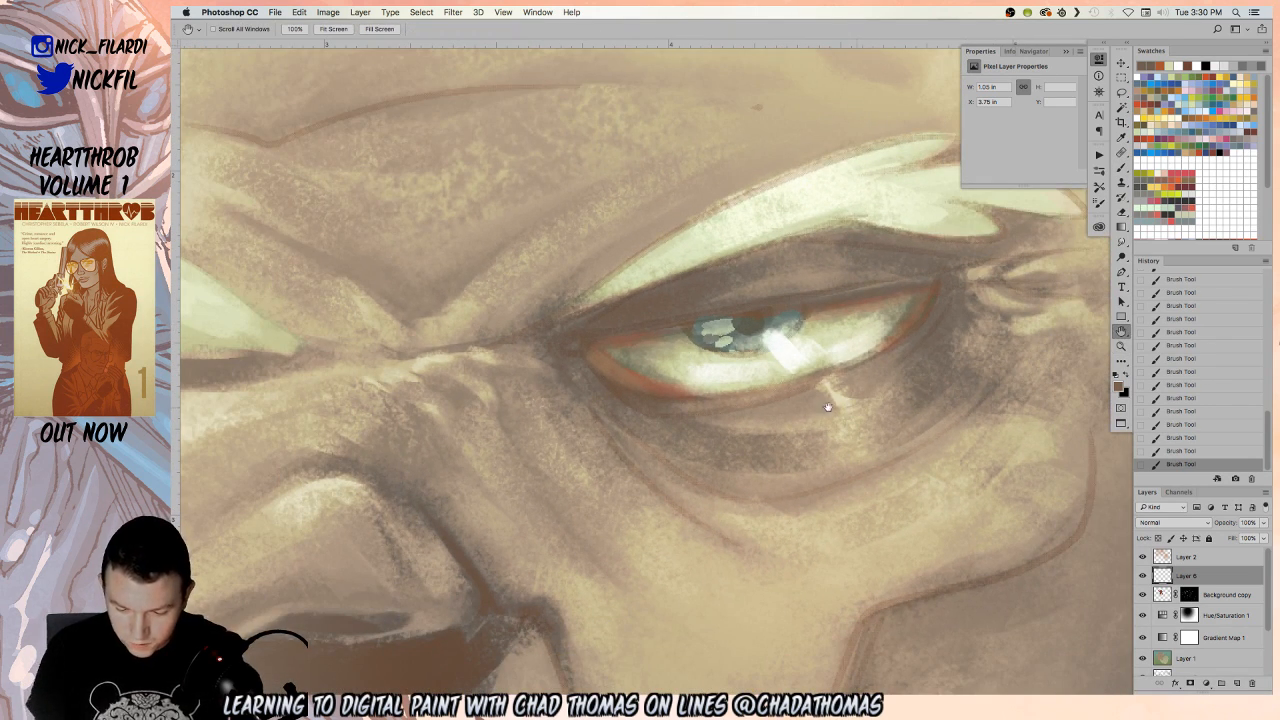
drag(842, 406, 721, 464)
click(1121, 167)
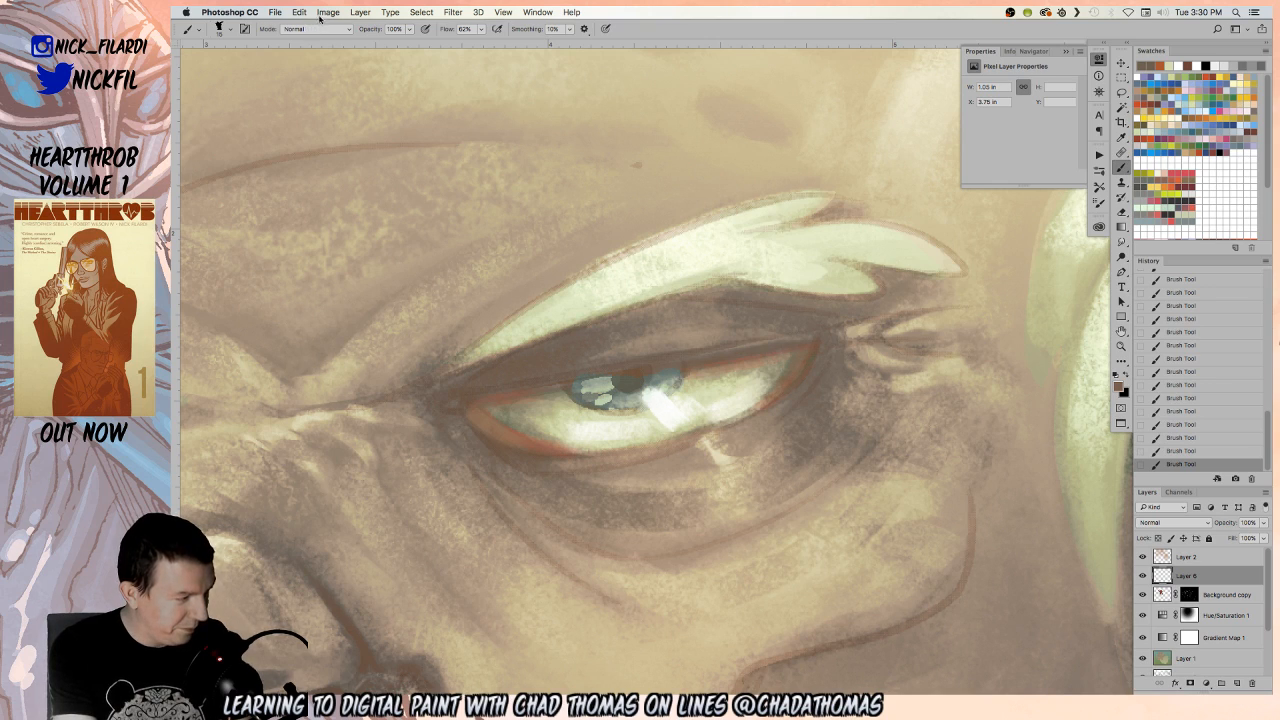
click(320, 30)
click(320, 32)
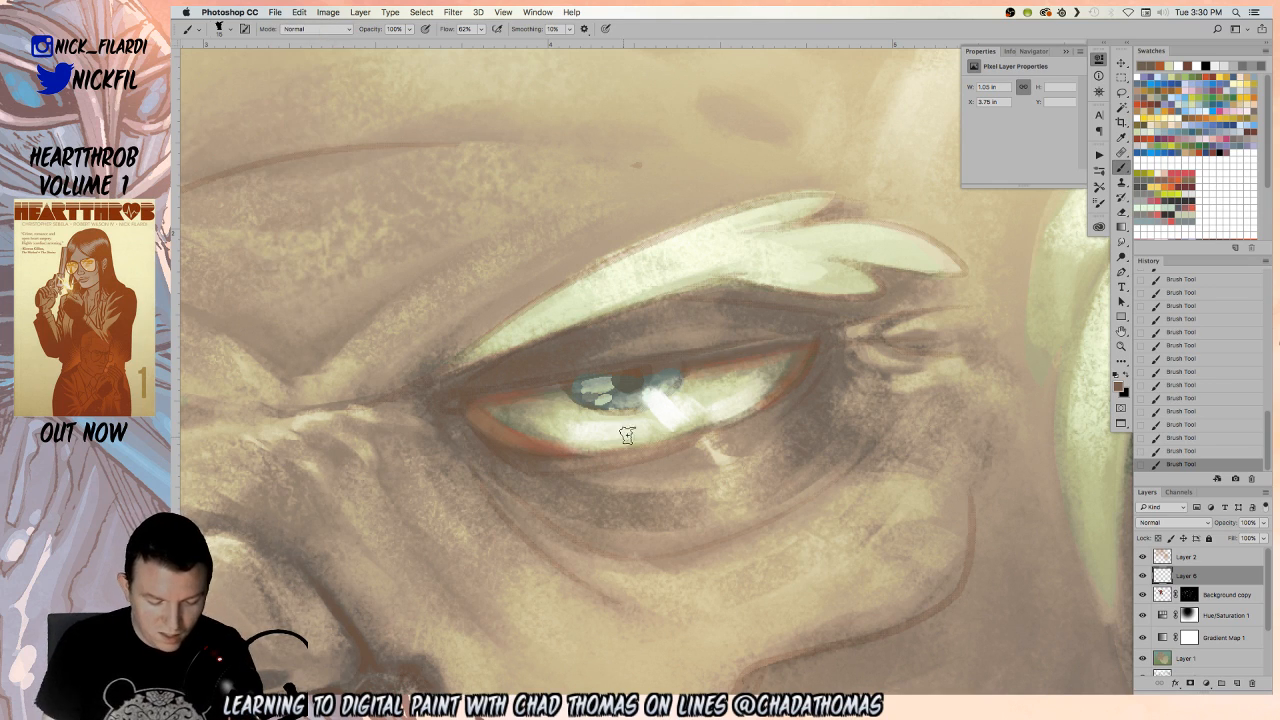
drag(542, 448, 503, 419)
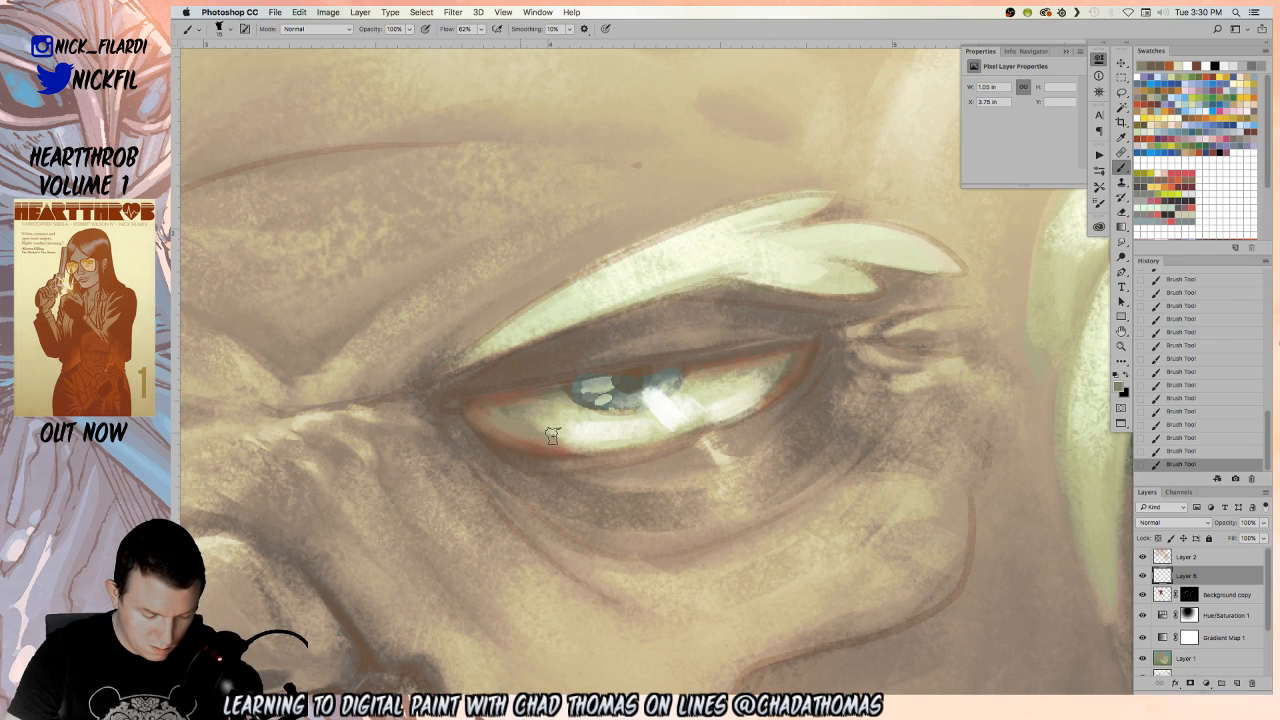
click(219, 28)
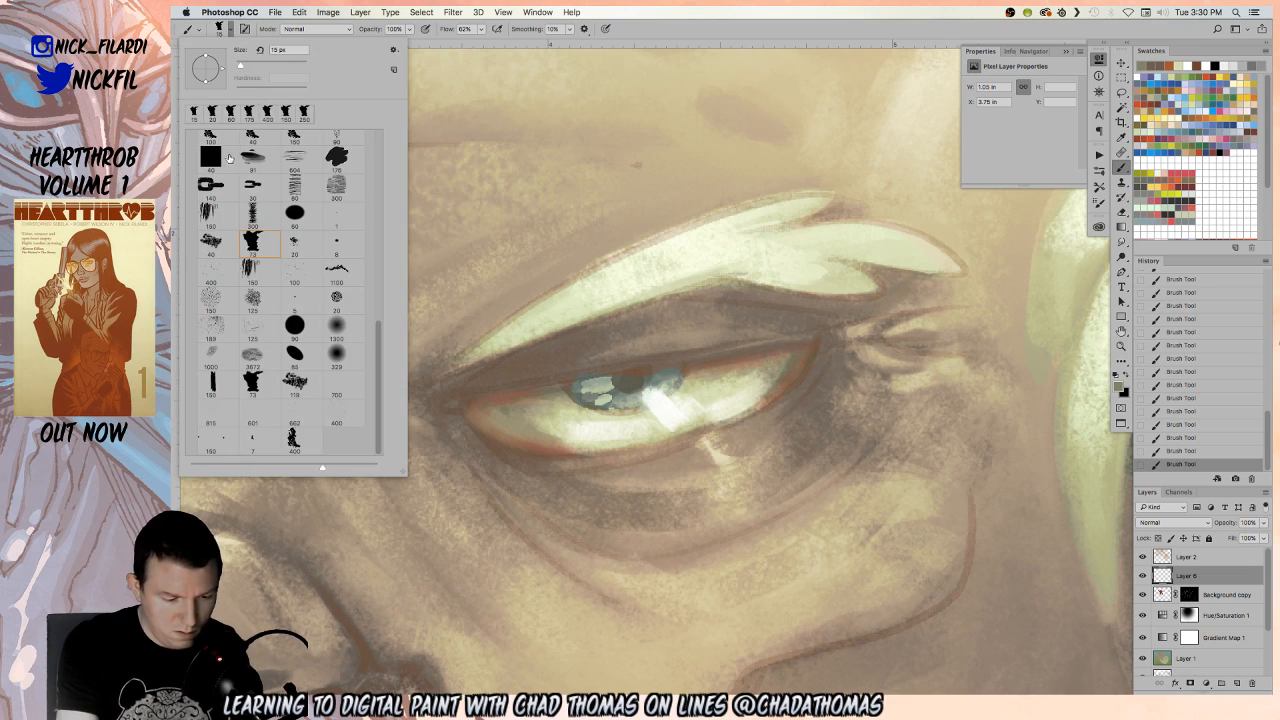
scroll(381, 378, up, 3)
scroll(386, 114, up, 3)
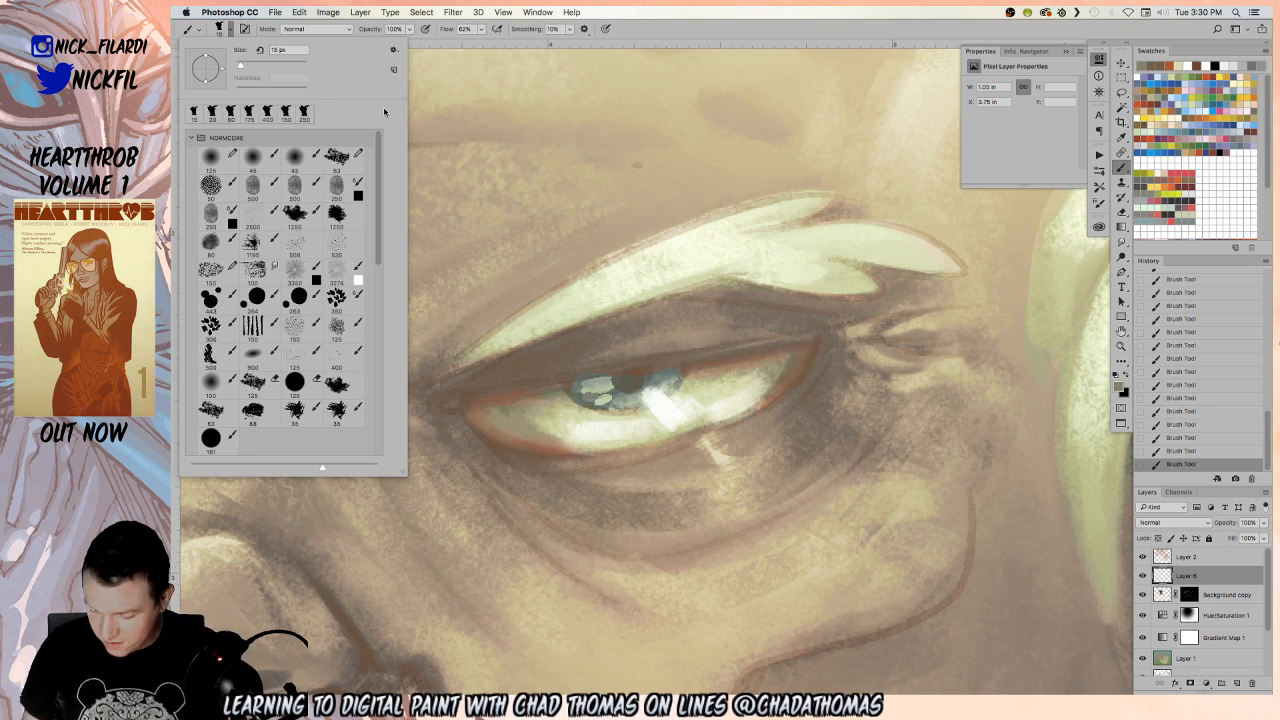
Compare the eye with and without Layer 6's paint, leave that layer hidden, and examine the whole portrait
click(1144, 577)
click(1144, 577)
click(1144, 577)
click(1144, 577)
click(1144, 577)
click(1144, 577)
click(1144, 577)
click(1144, 577)
click(1144, 577)
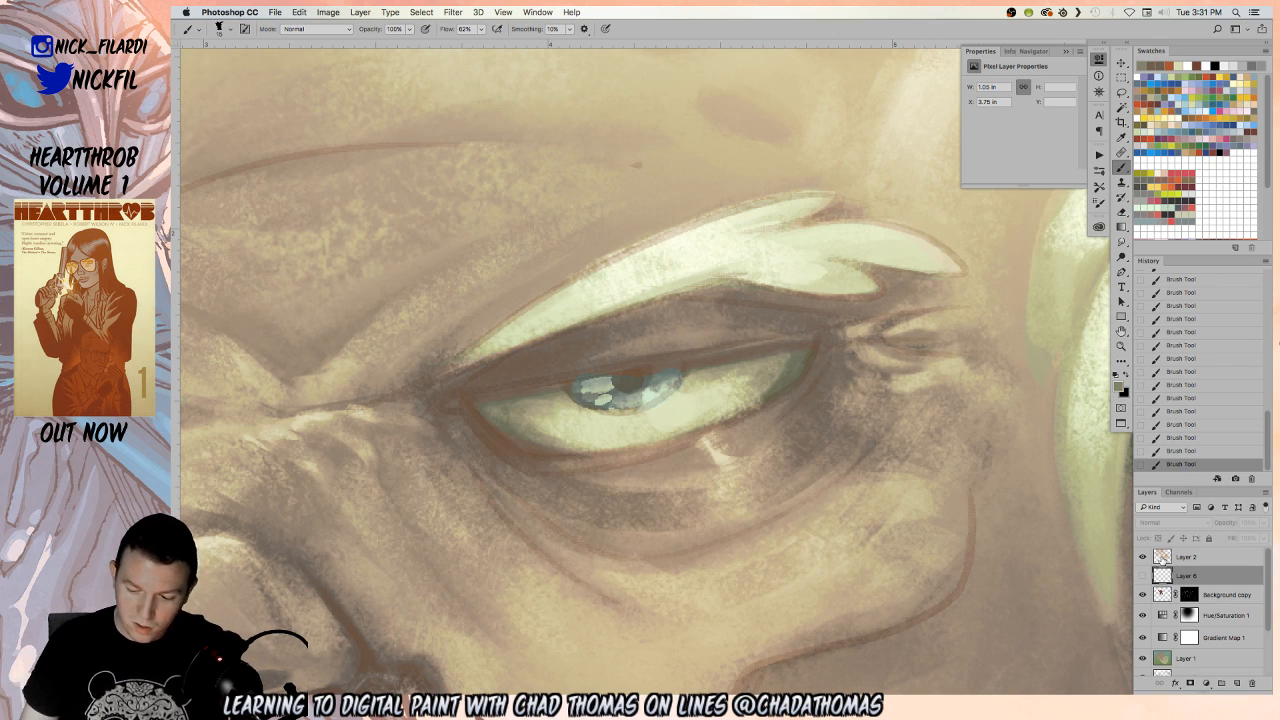
key(z)
alt+click(786, 514)
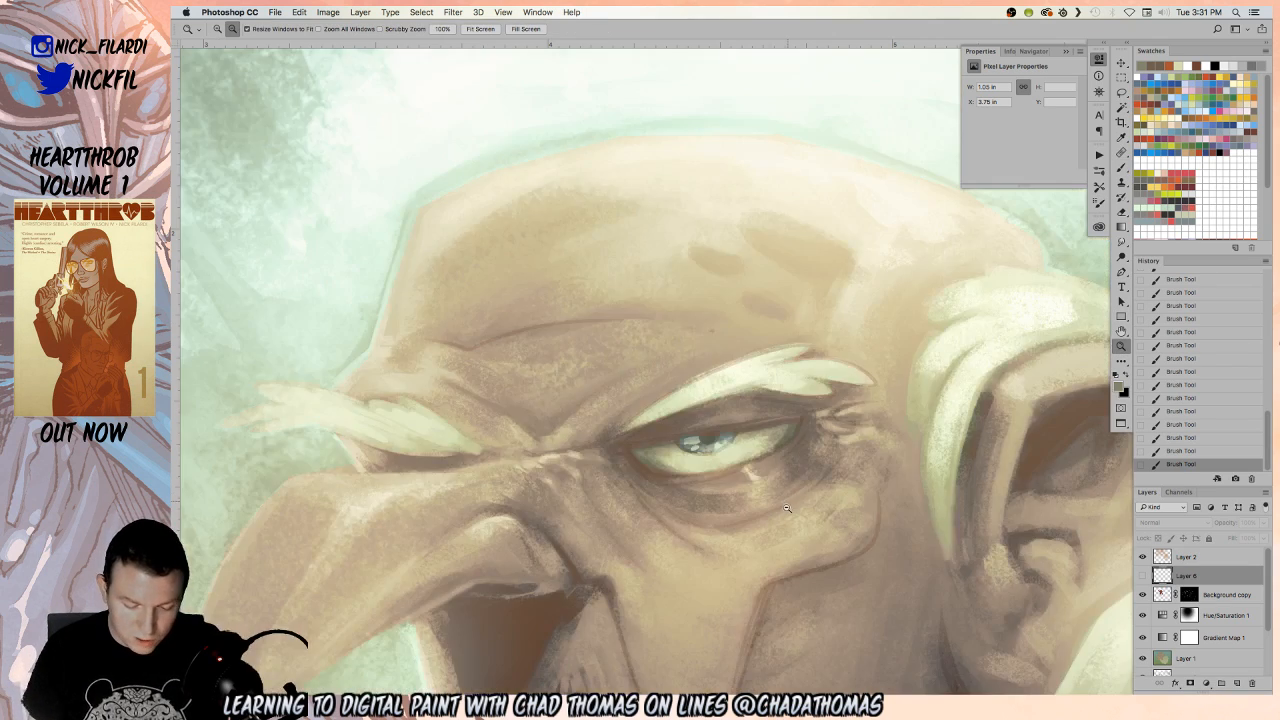
alt+click(786, 514)
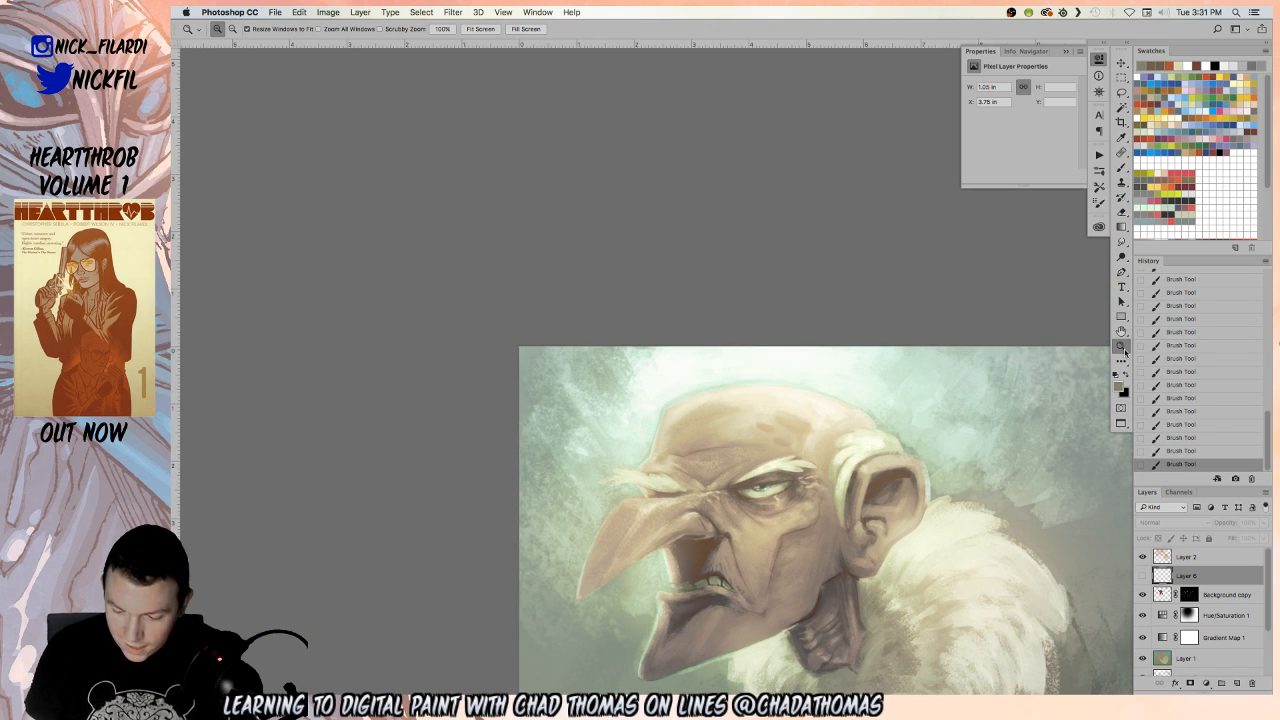
click(1121, 331)
mouse_move(930, 510)
mouse_down()
mouse_move(824, 432)
mouse_move(764, 349)
mouse_up()
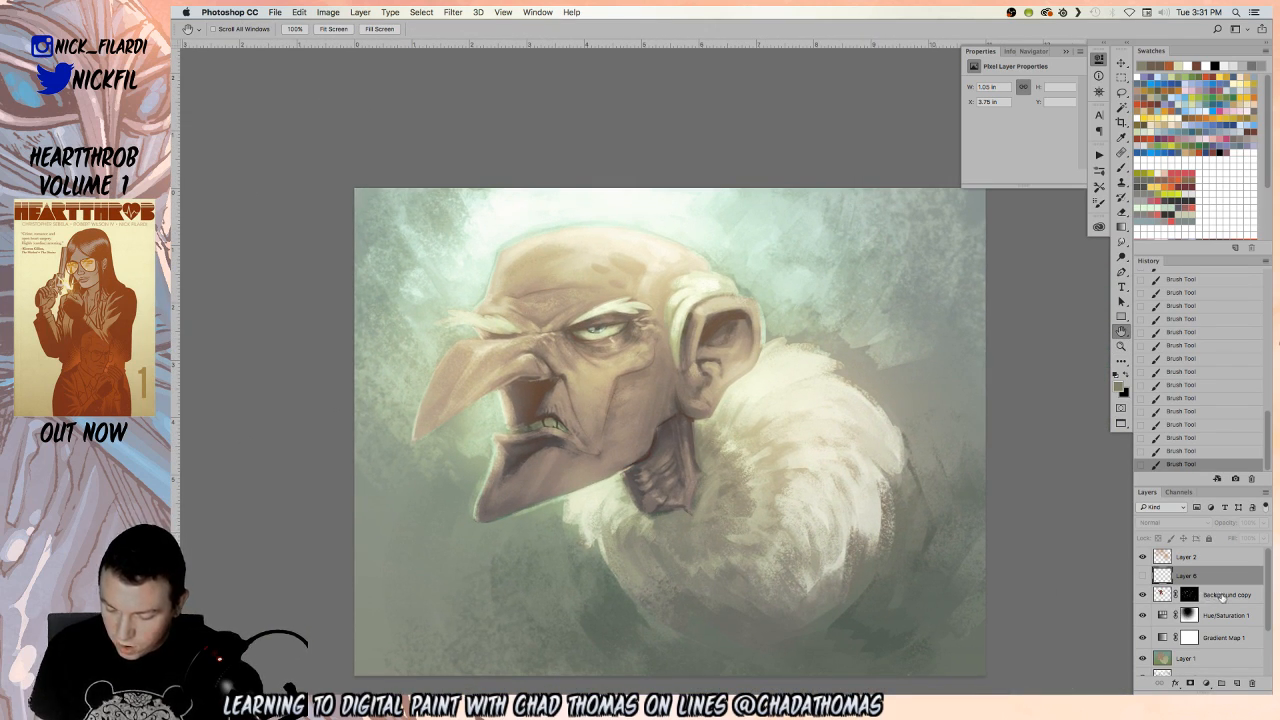
Select the Background copy layer and save the document
click(1222, 596)
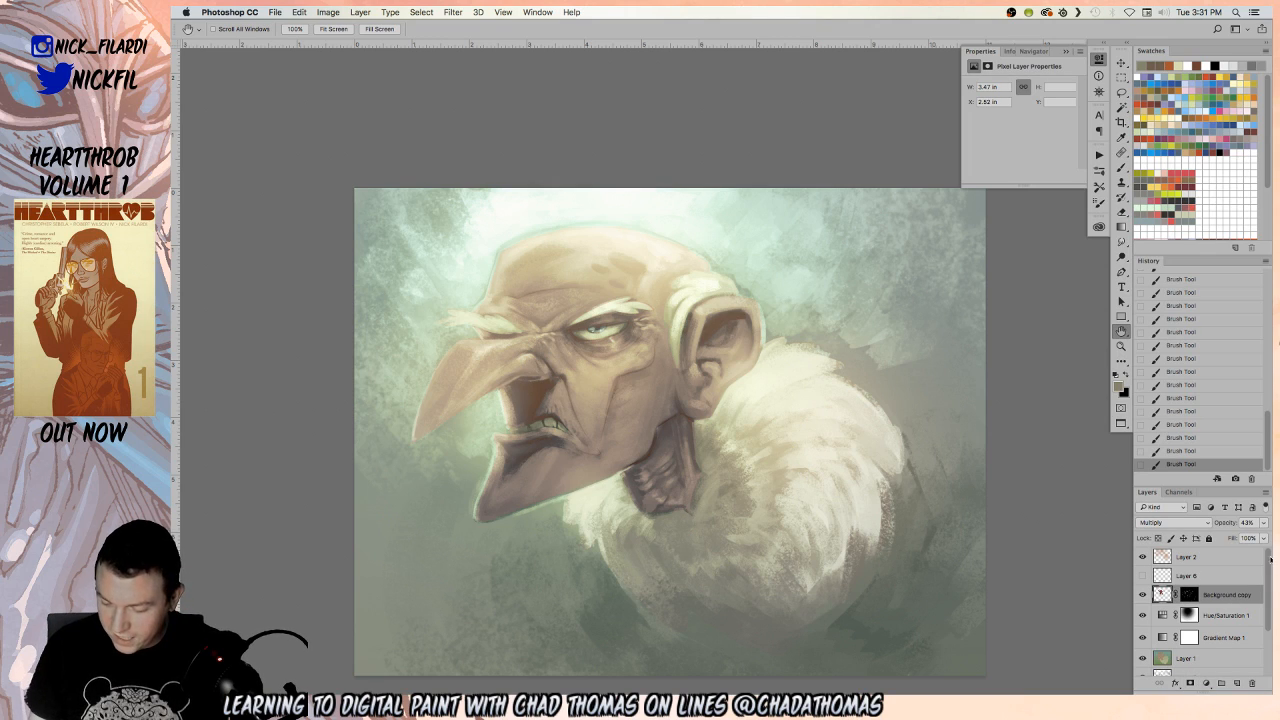
scroll(1268, 572, down, 5)
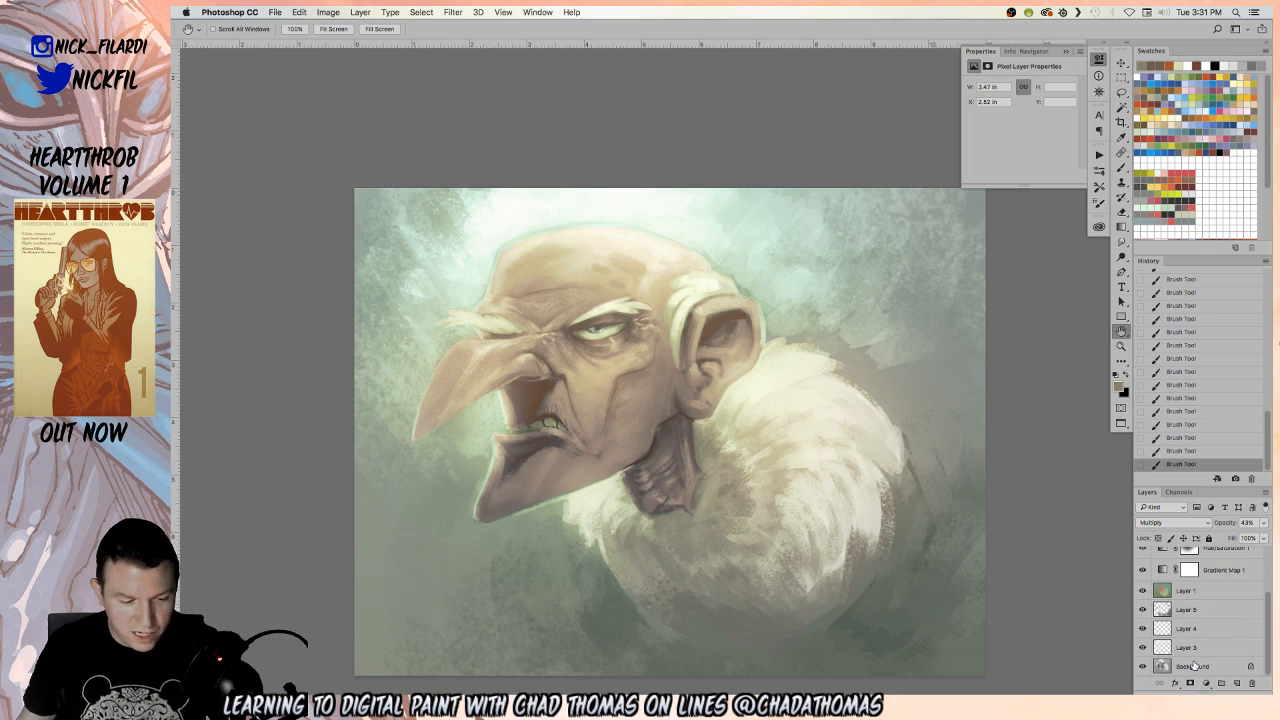
click(273, 11)
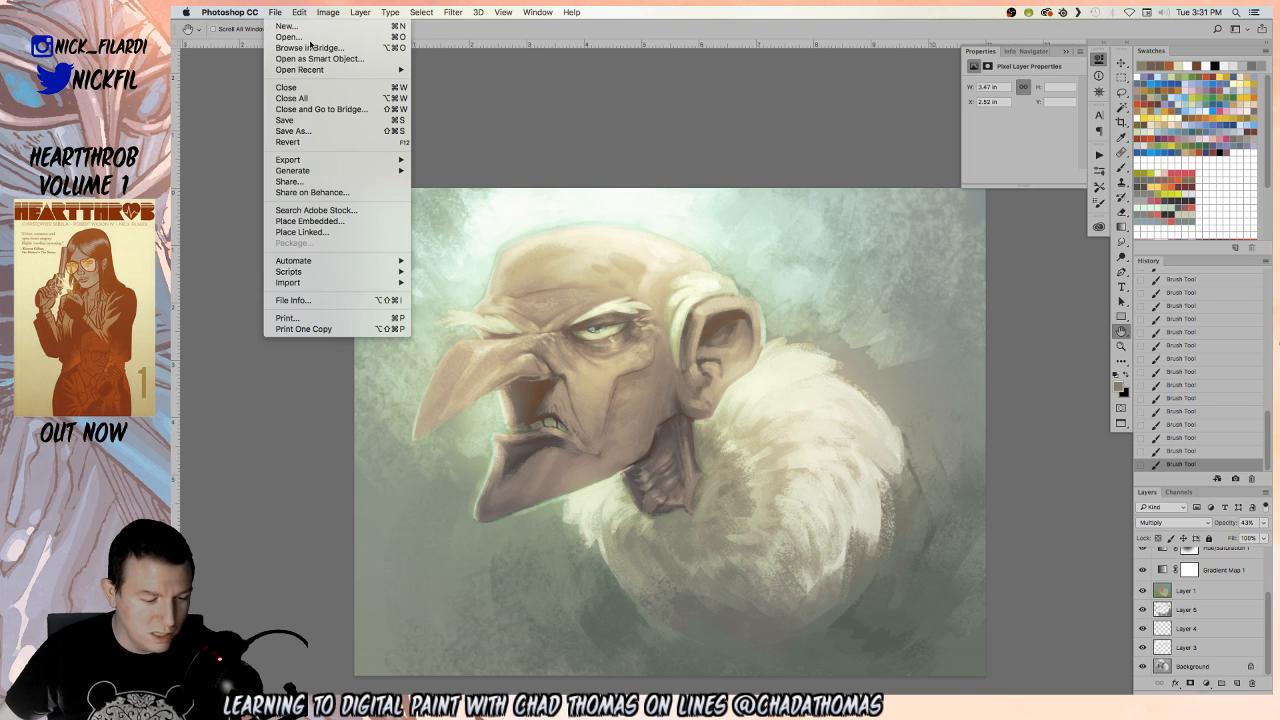
click(285, 121)
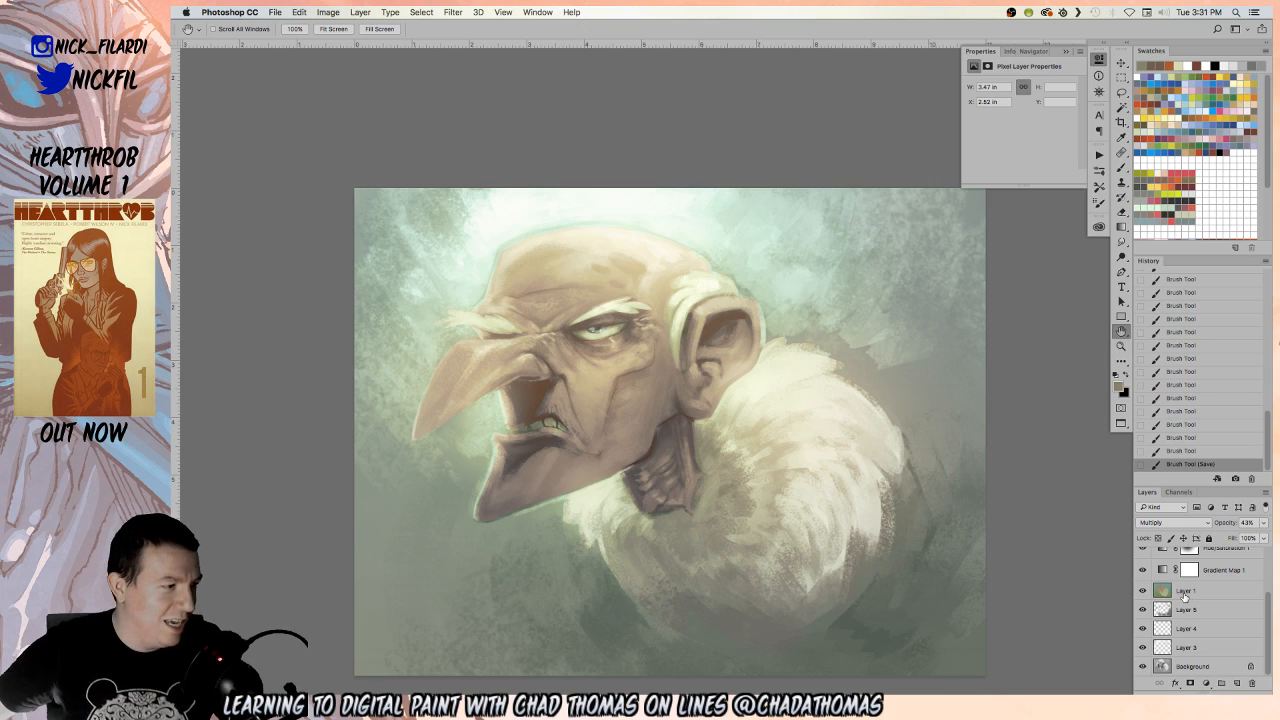
Merge all layers from Background copy down to Background into one, and delete Layer 6 with the painted eye details
scroll(1185, 597, up, 3)
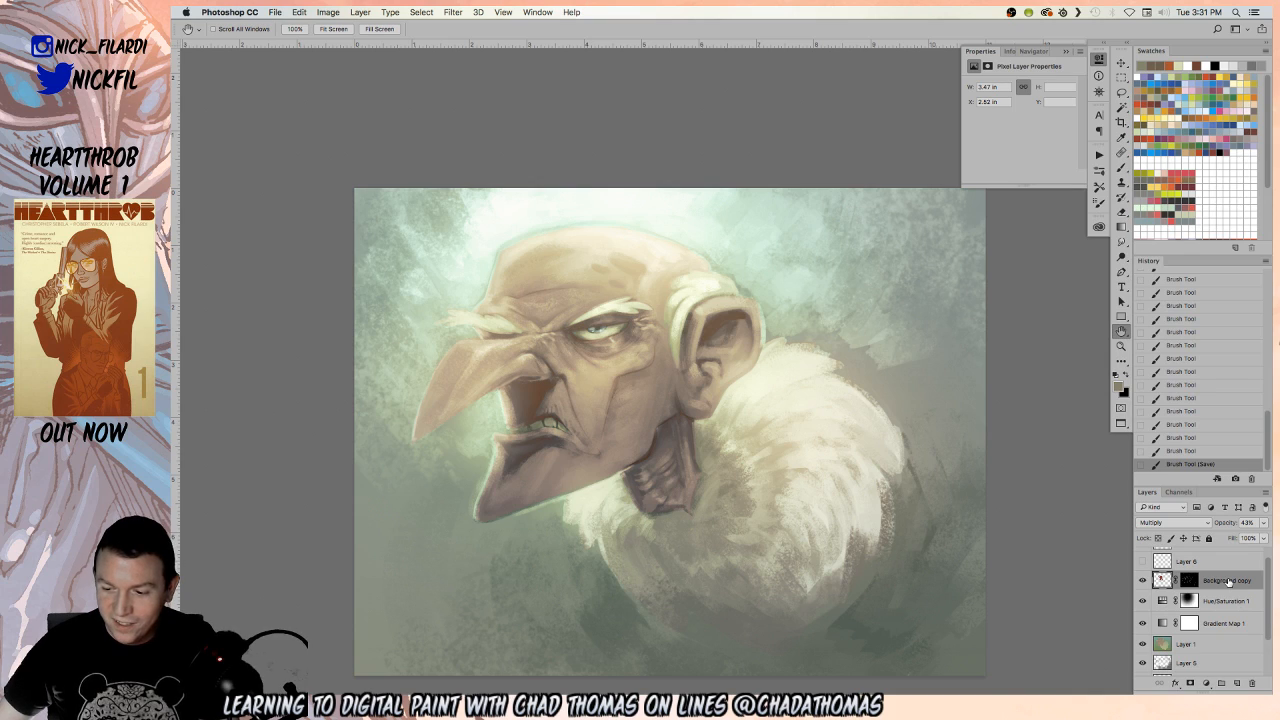
scroll(1232, 601, down, 3)
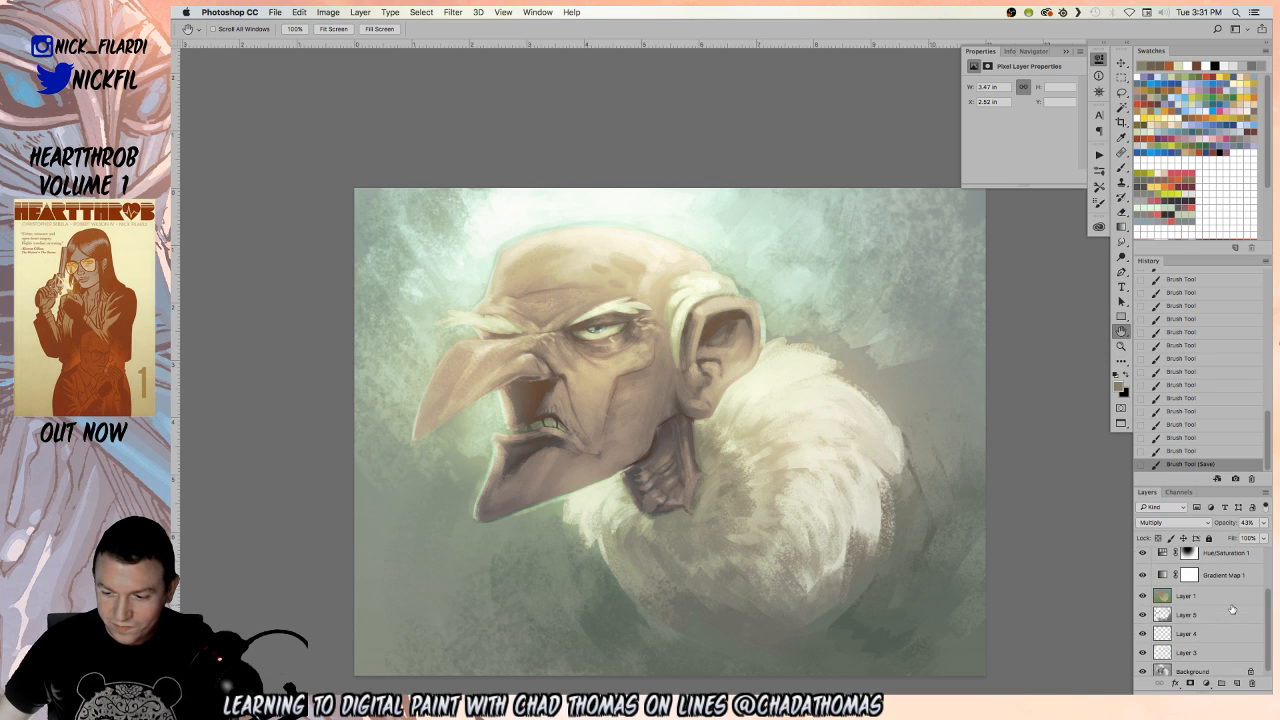
click(1212, 666)
scroll(1218, 630, up, 3)
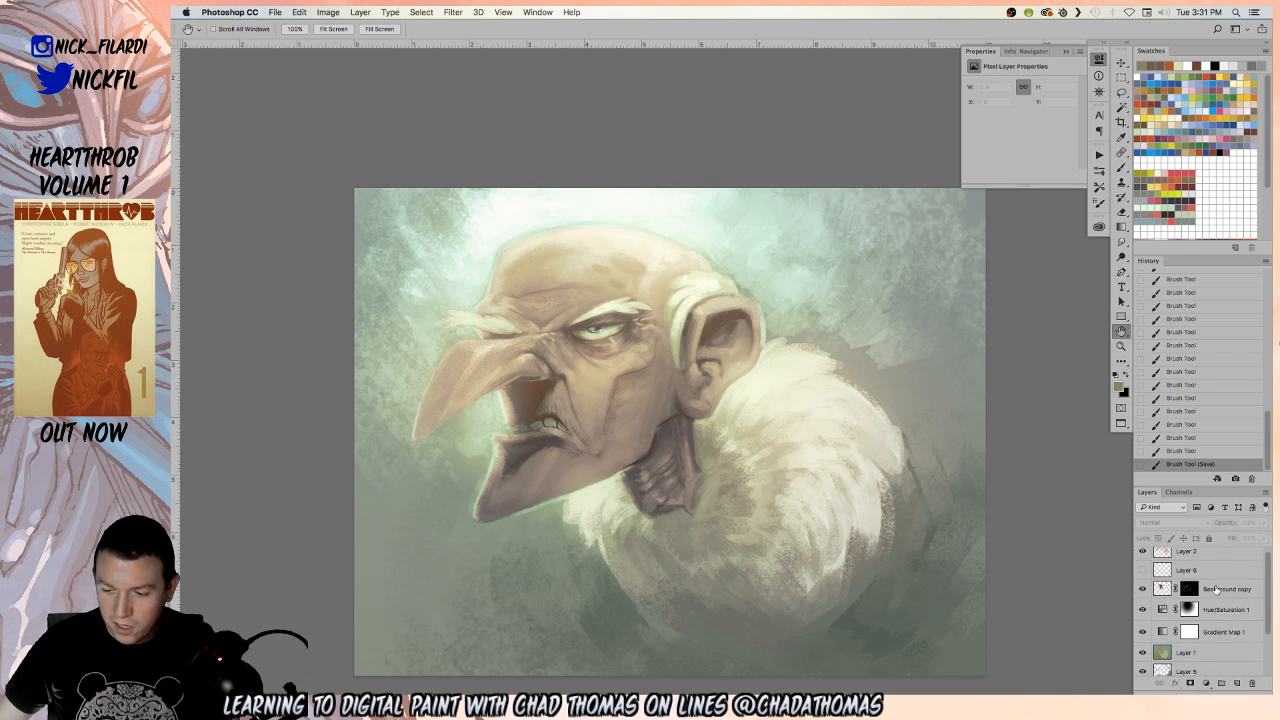
click(1204, 590)
key(super+e)
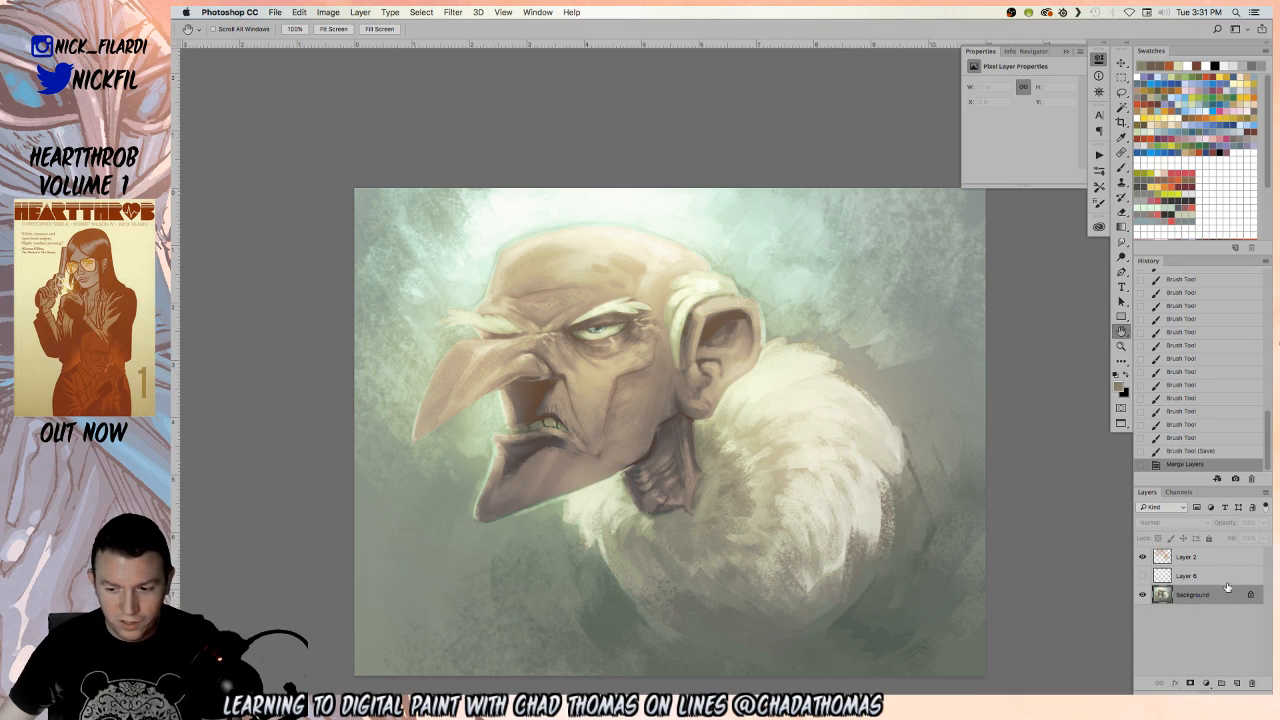
click(1142, 577)
drag(1207, 578, 1250, 682)
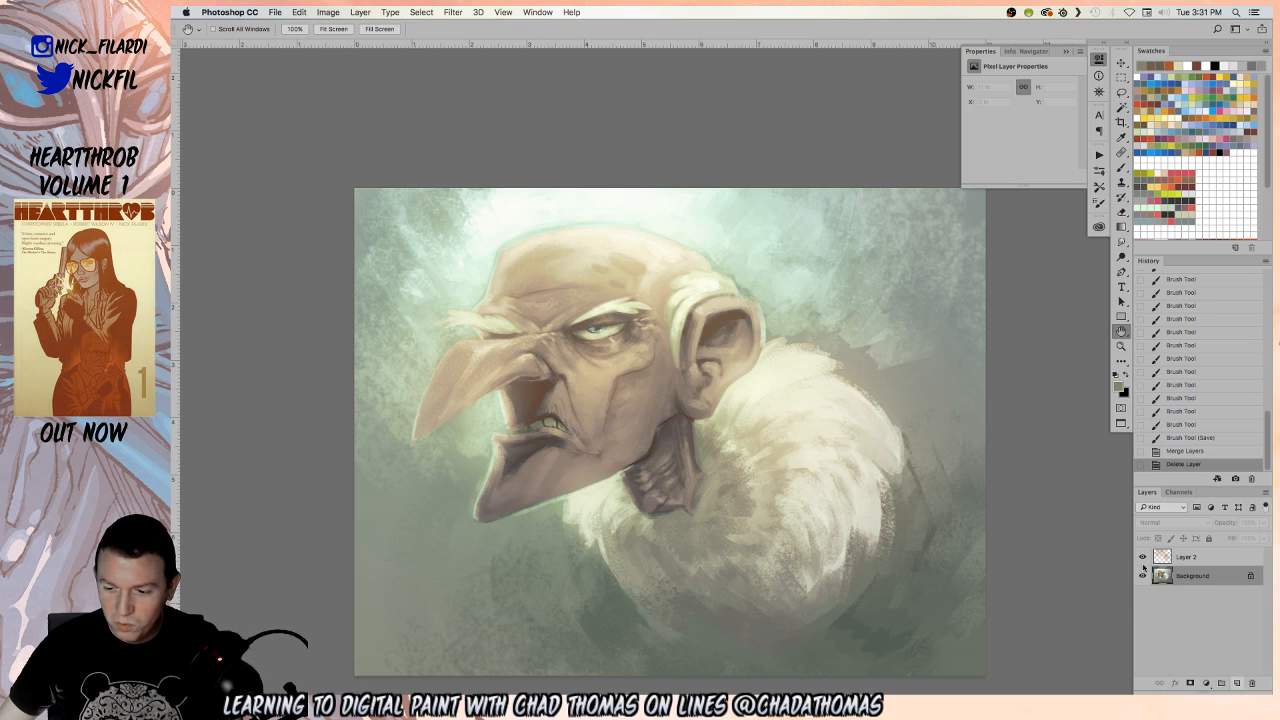
Sample the eye's pale tone and the brown at its inner corner, and retouch the eye's lower edge at 50% brush opacity
key(z)
click(589, 312)
click(595, 330)
click(615, 375)
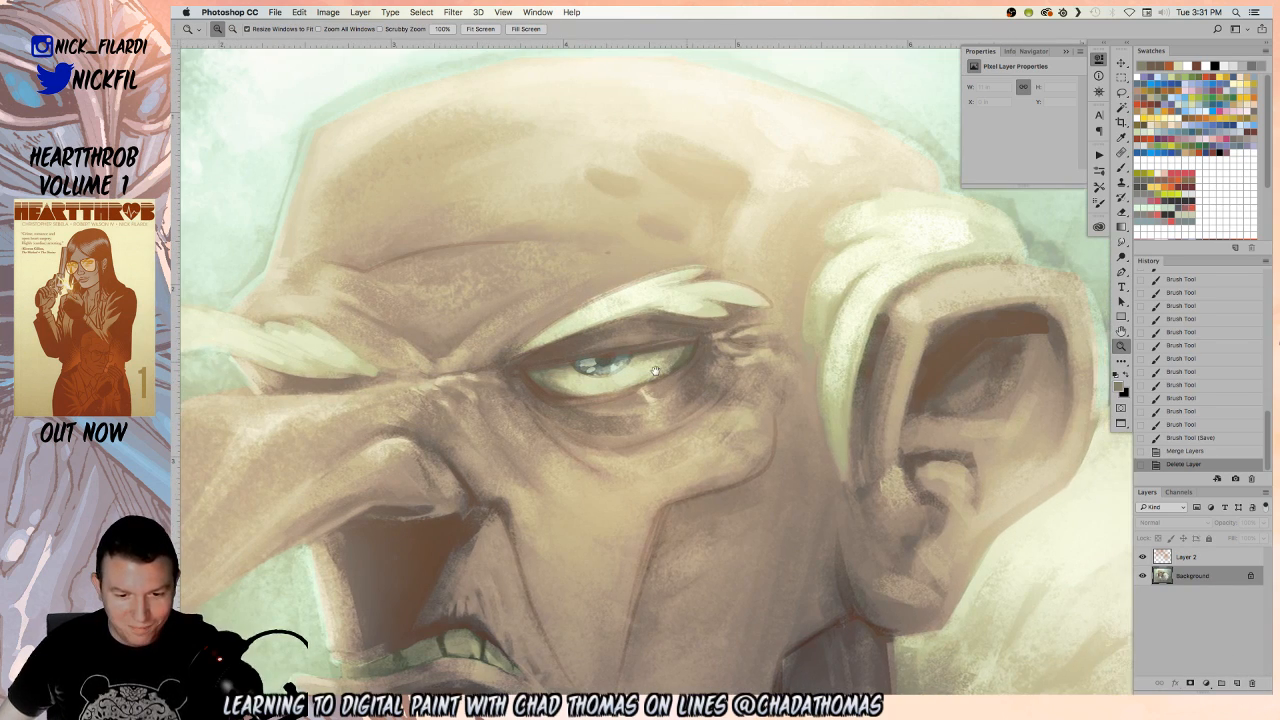
click(635, 415)
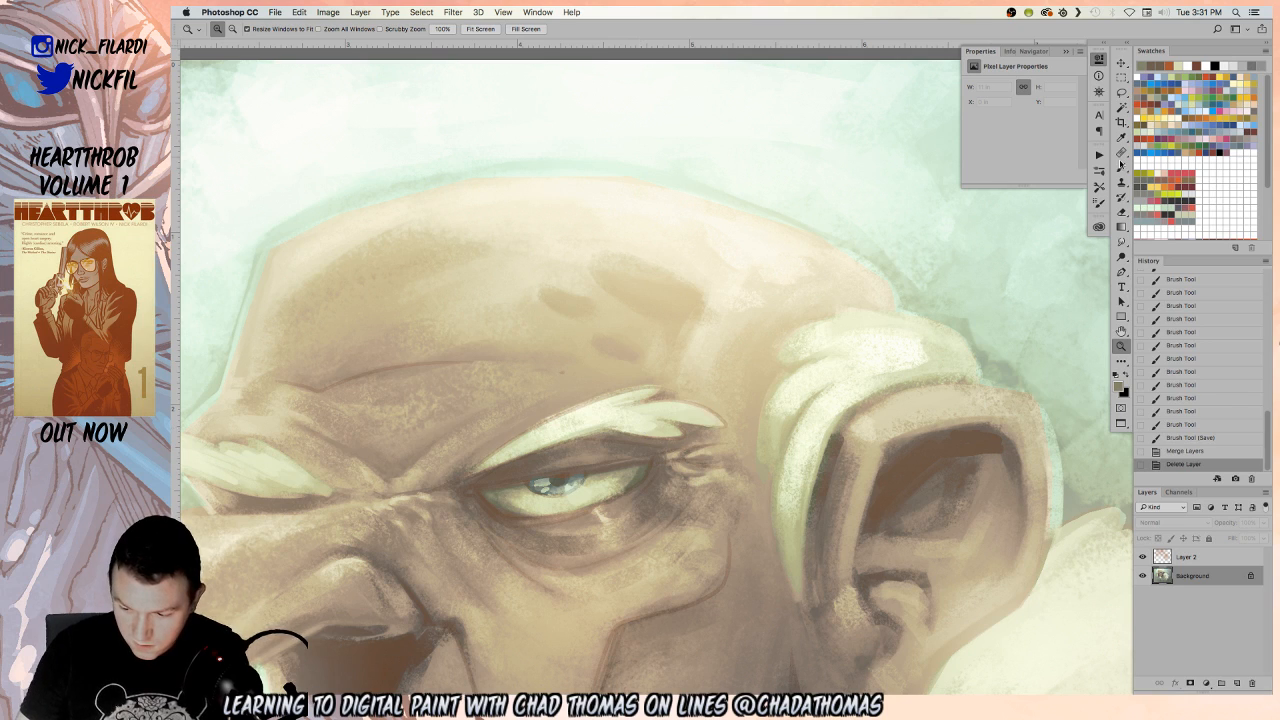
click(1121, 331)
drag(707, 450, 842, 390)
key(b)
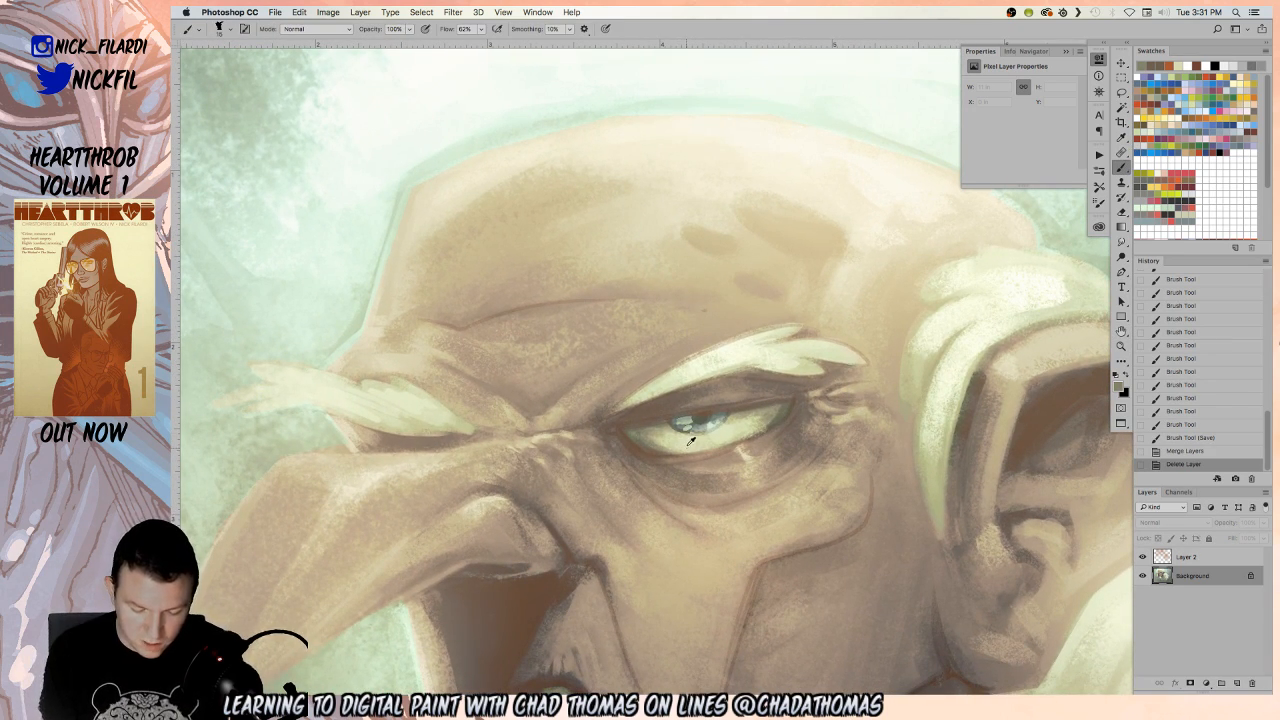
alt+click(688, 446)
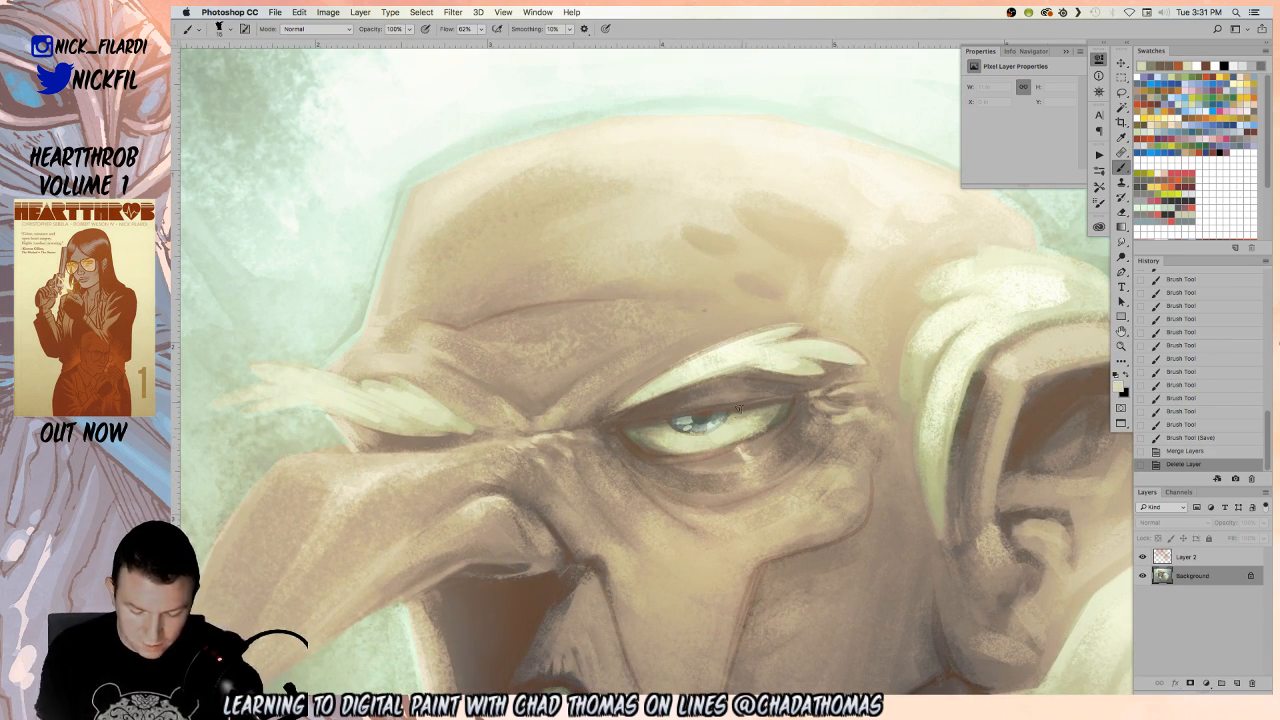
alt+click(630, 438)
key(5)
mouse_move(634, 440)
mouse_down()
mouse_move(664, 449)
mouse_move(755, 420)
mouse_up()
Darken the eye corners and lower eyelid with sampled brown tones, using the brush in Multiply mode
click(316, 30)
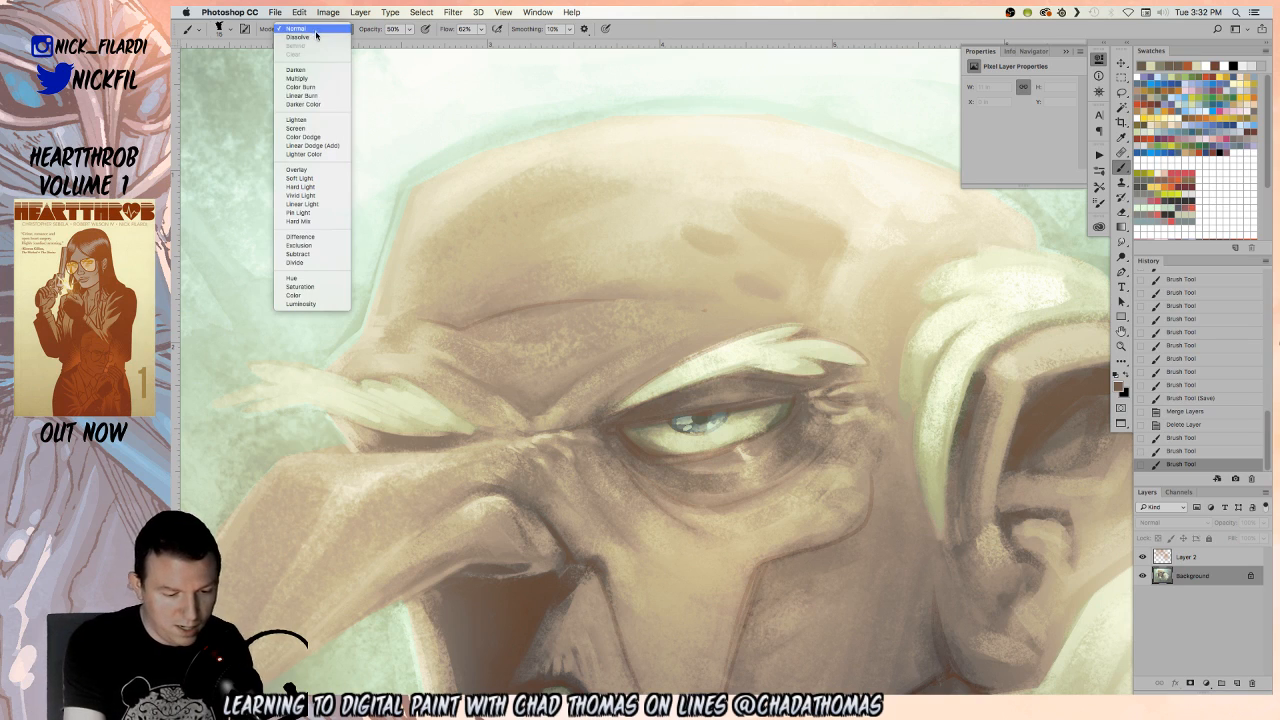
click(296, 78)
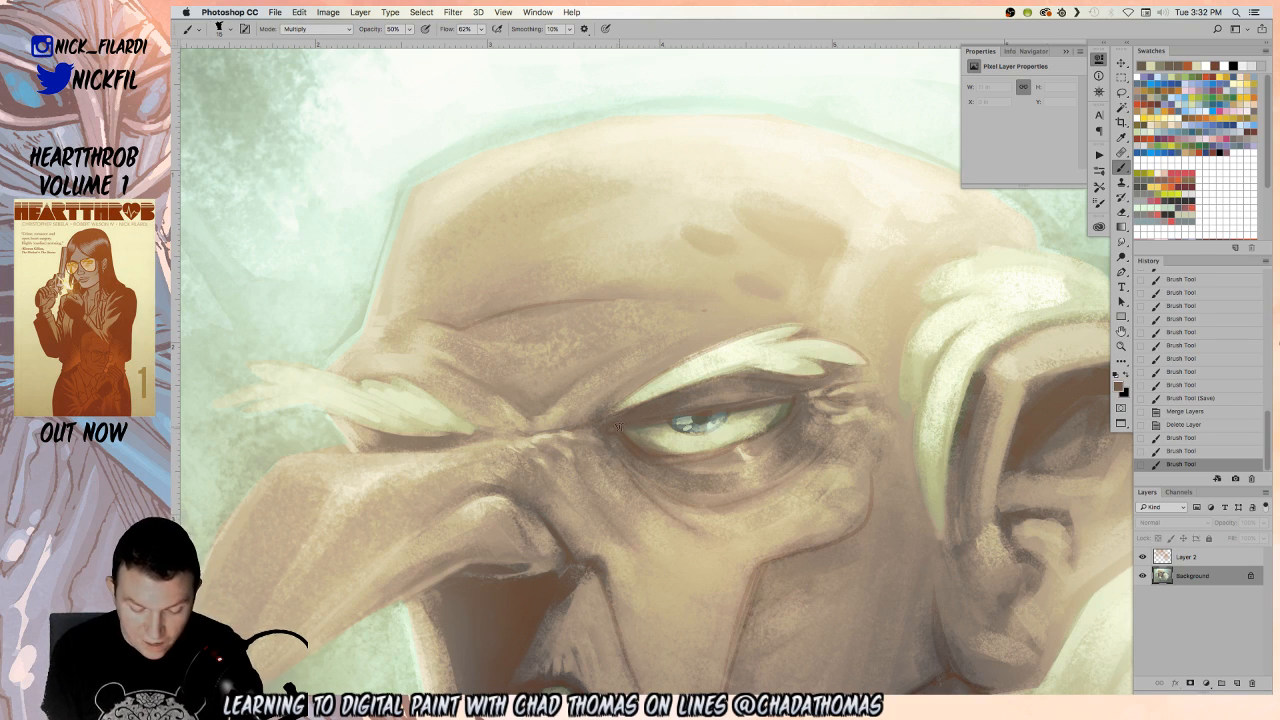
drag(637, 429, 651, 427)
mouse_move(805, 397)
mouse_down()
mouse_move(746, 412)
mouse_move(797, 399)
mouse_move(753, 430)
mouse_move(809, 393)
mouse_move(774, 440)
mouse_move(790, 412)
mouse_up()
alt+click(770, 440)
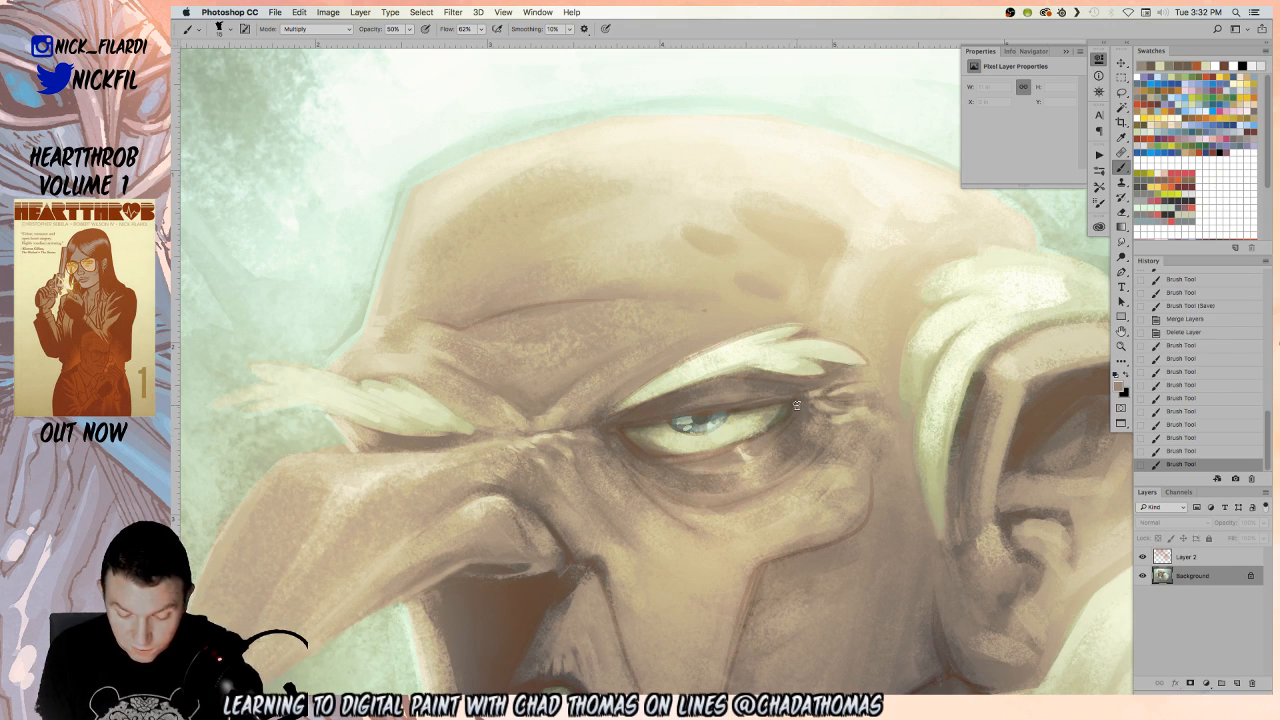
mouse_move(745, 453)
mouse_down()
mouse_move(778, 438)
mouse_move(684, 469)
mouse_up()
drag(708, 468, 757, 447)
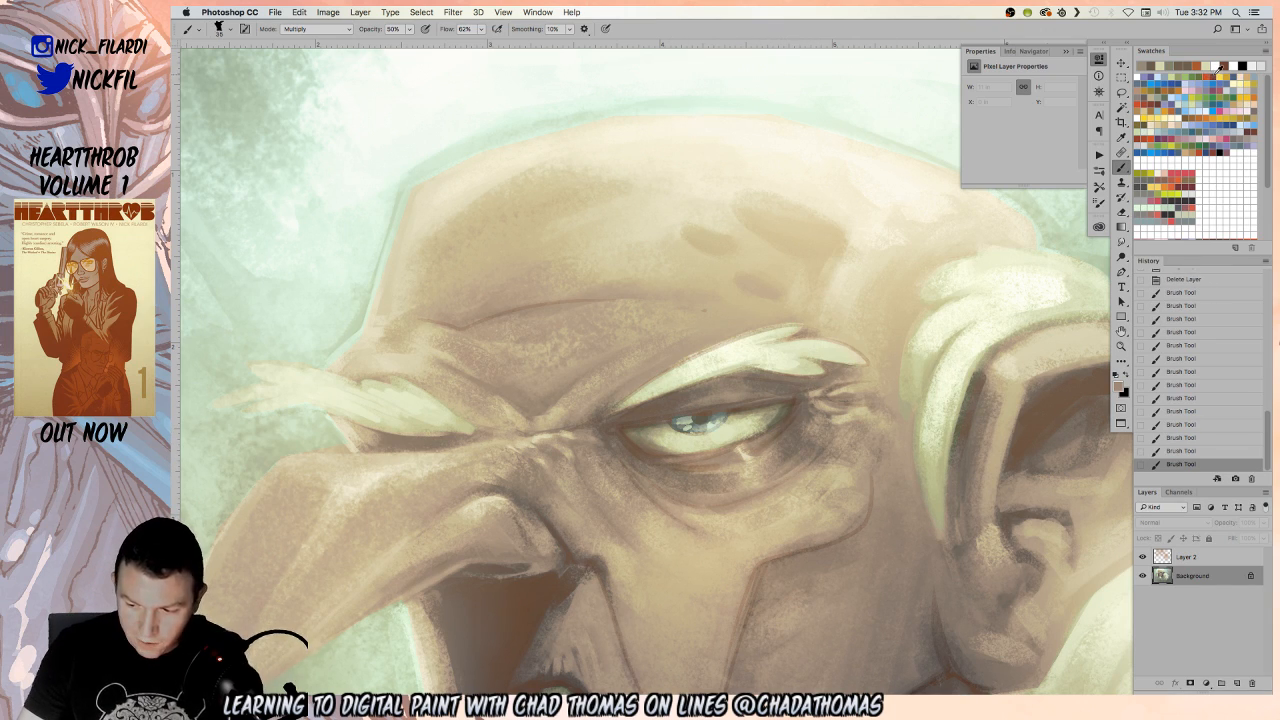
mouse_move(804, 400)
mouse_down()
mouse_move(784, 453)
mouse_move(820, 422)
mouse_move(786, 455)
mouse_move(808, 397)
mouse_move(736, 441)
mouse_move(764, 430)
mouse_up()
drag(630, 436, 668, 453)
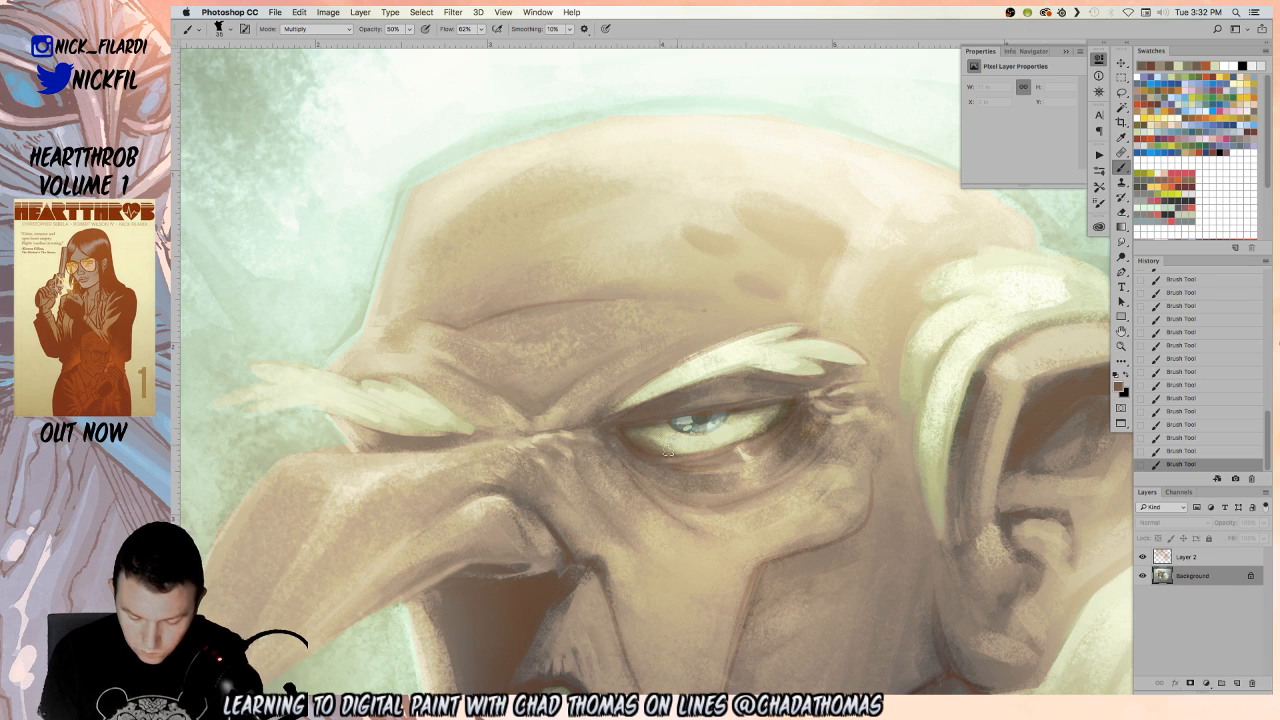
Retouch the eye white and its inner corner with sampled pale and brown tones, using the brush in Normal mode
alt+click(744, 423)
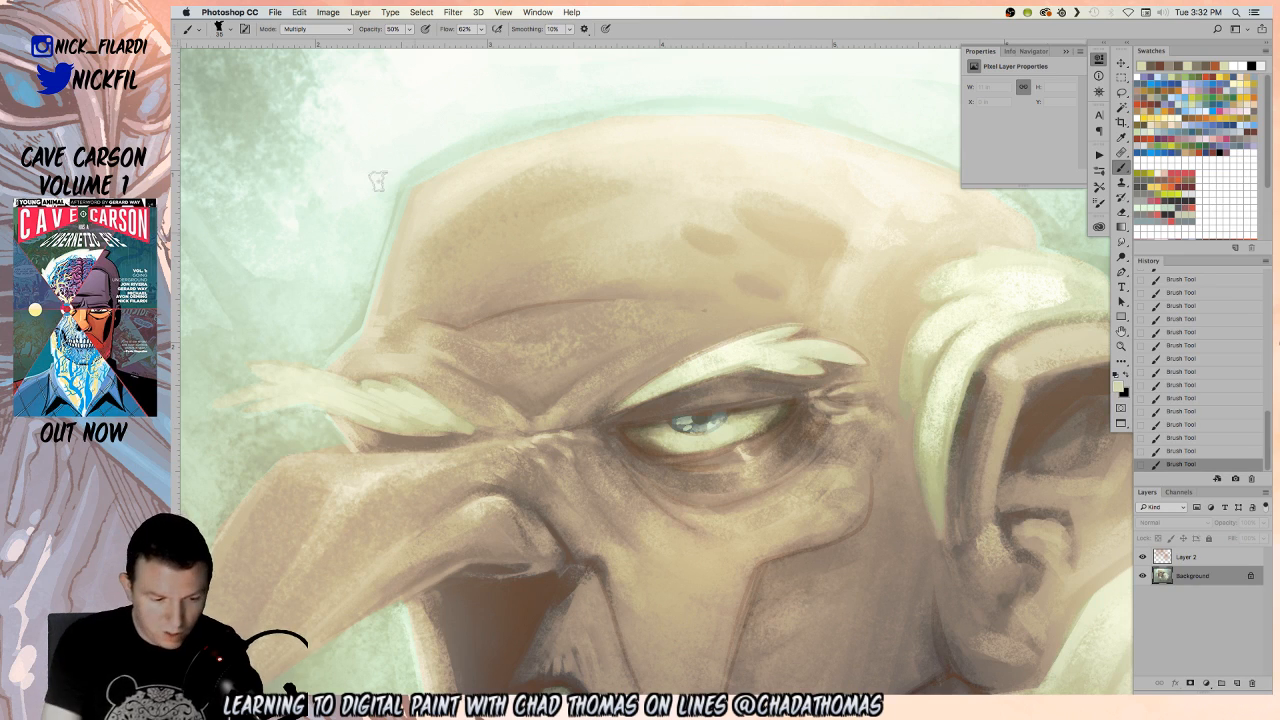
click(308, 28)
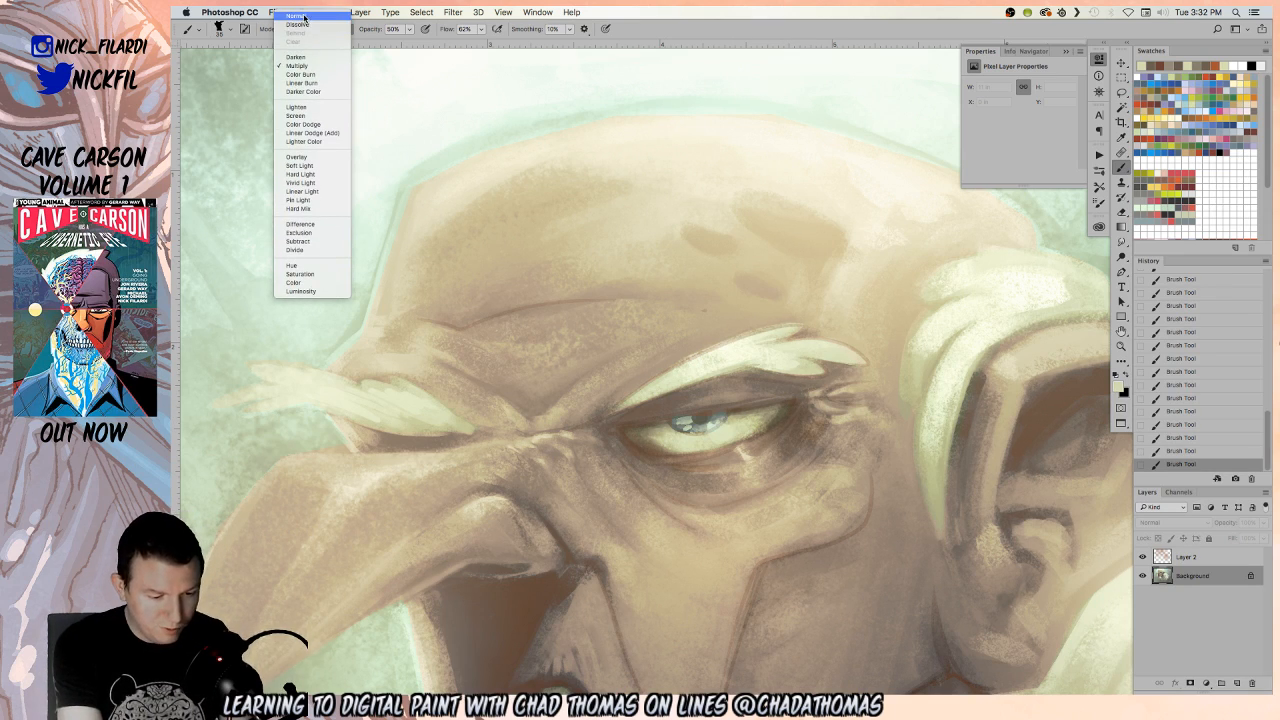
click(304, 17)
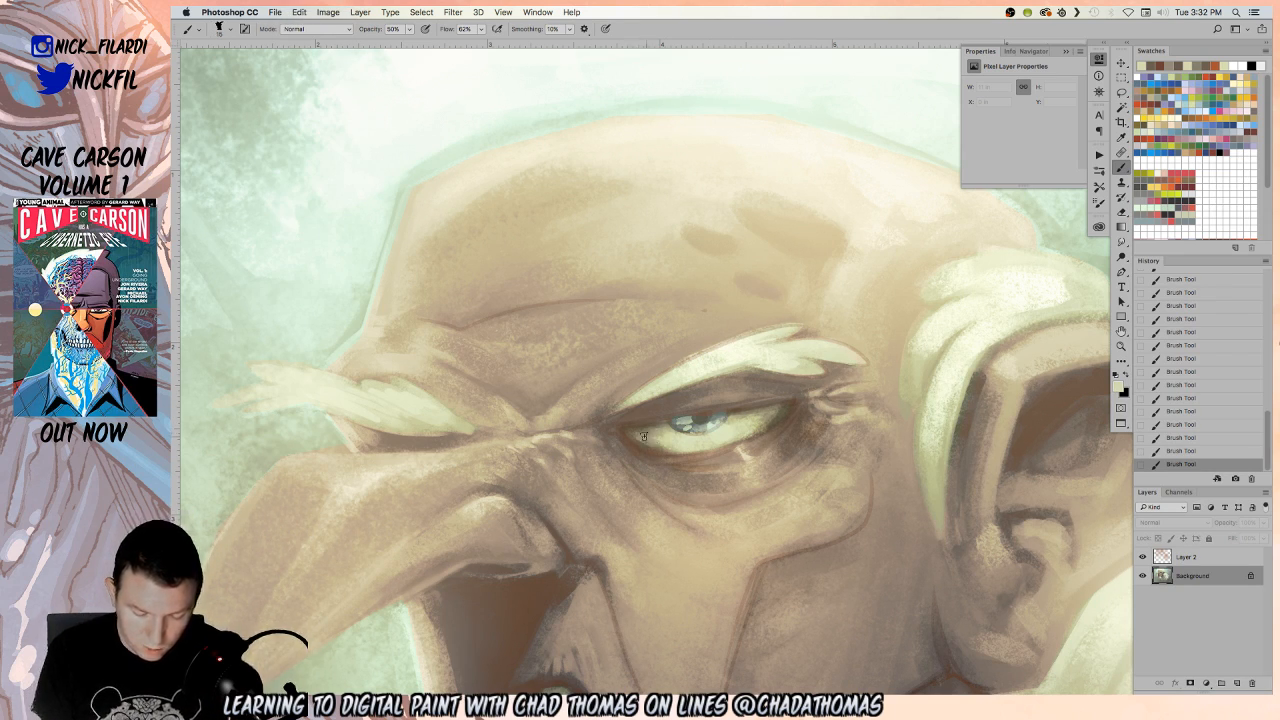
drag(656, 430, 630, 433)
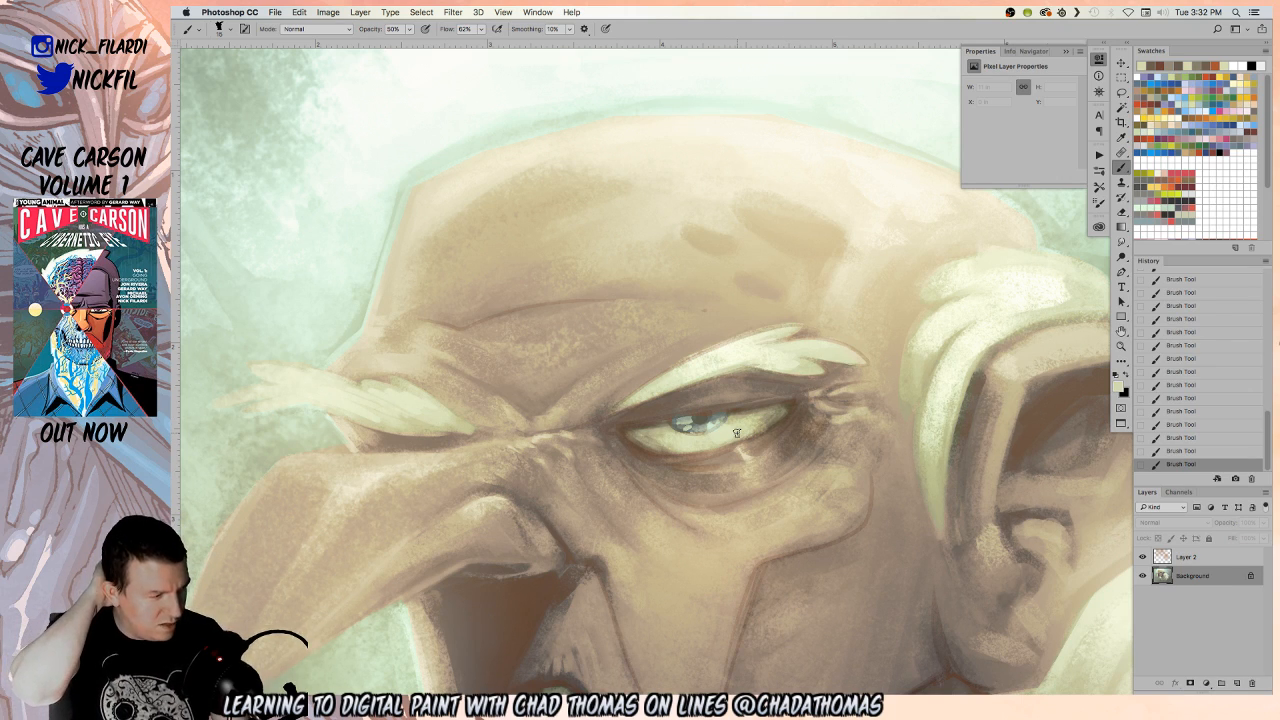
alt+click(643, 440)
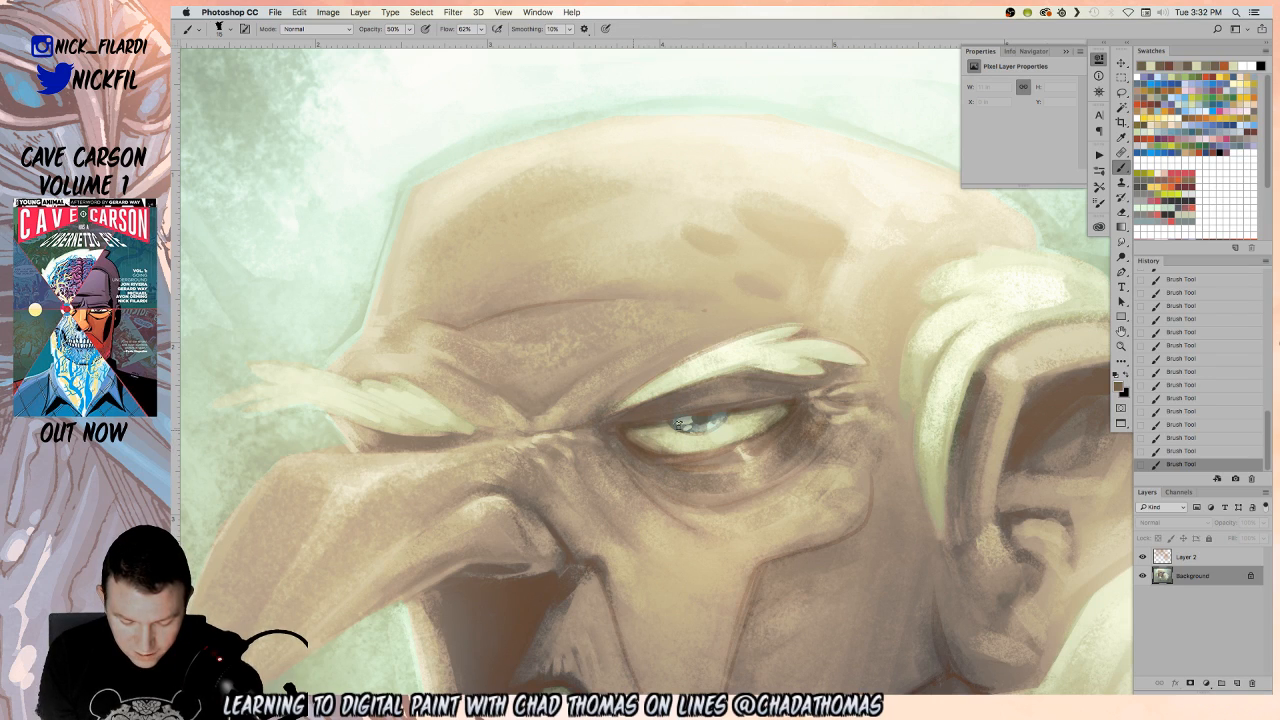
alt+click(671, 446)
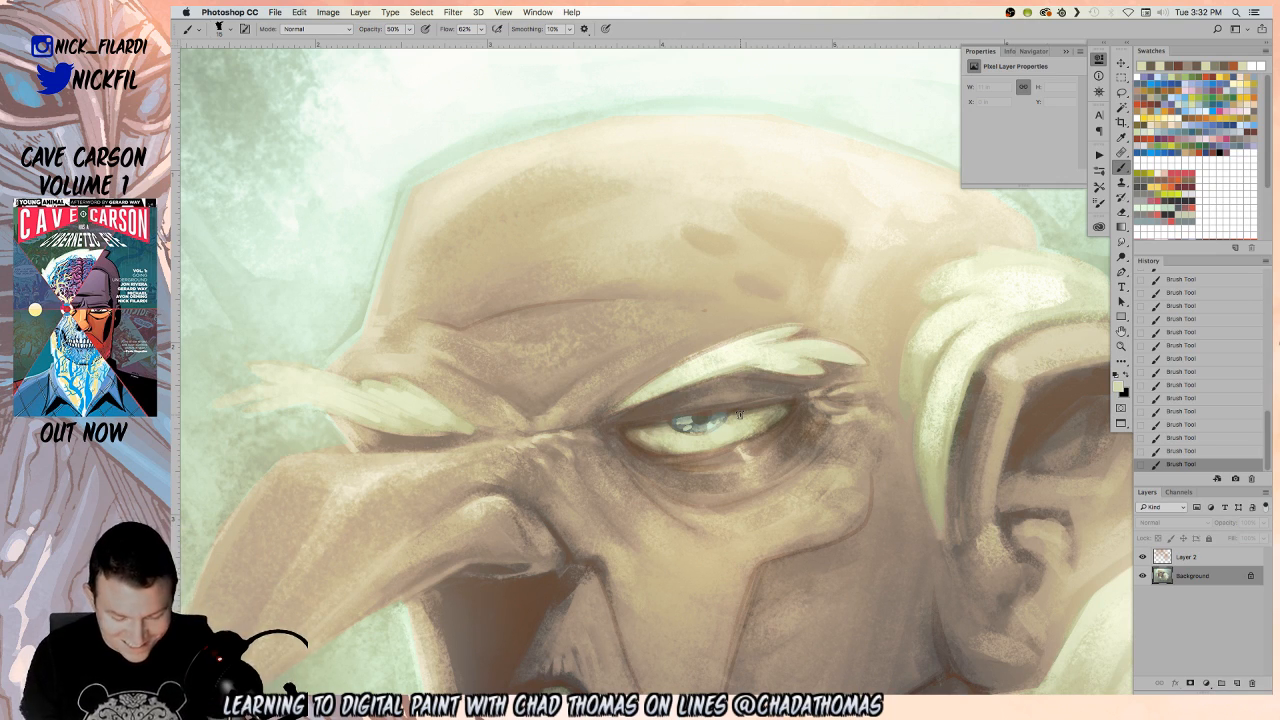
Paint bright highlights on the iris and eye white with a near-white swatch at 100% brush opacity
click(1197, 104)
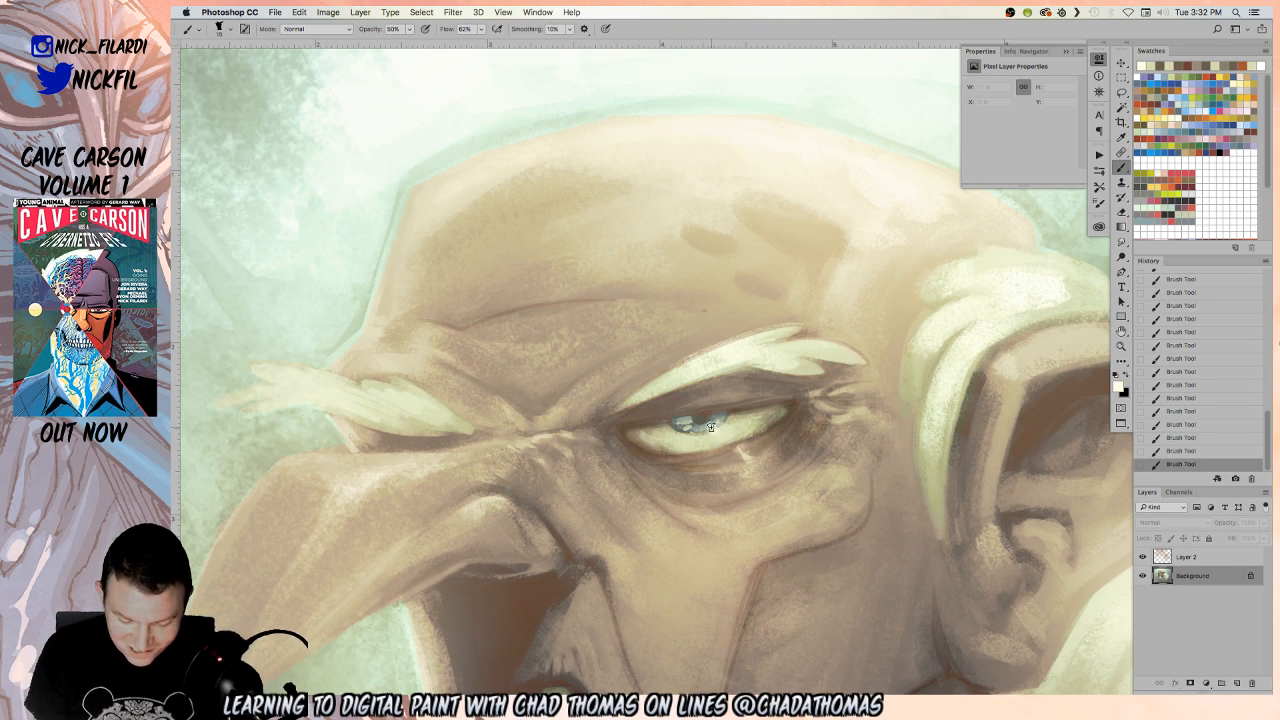
key(0)
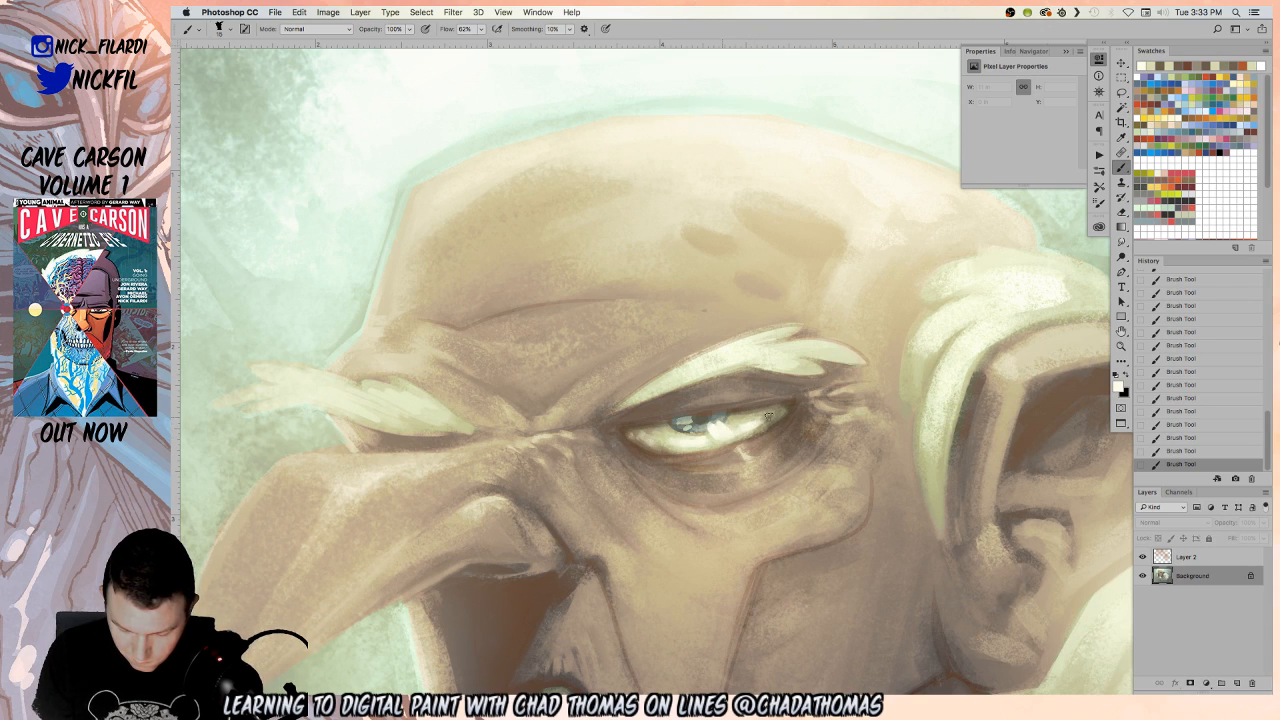
click(1121, 346)
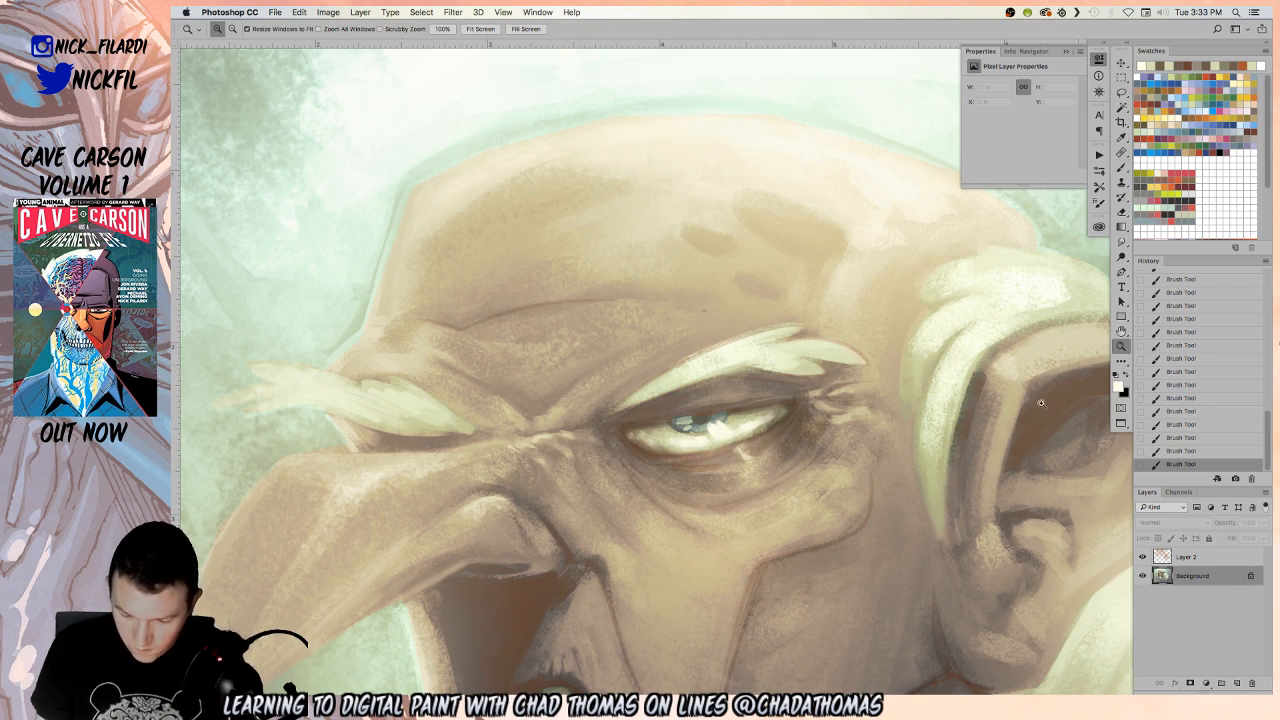
Soften the eye's inner corner with a sampled brown, using the 20 px Pencil tool at 30% opacity
click(1121, 167)
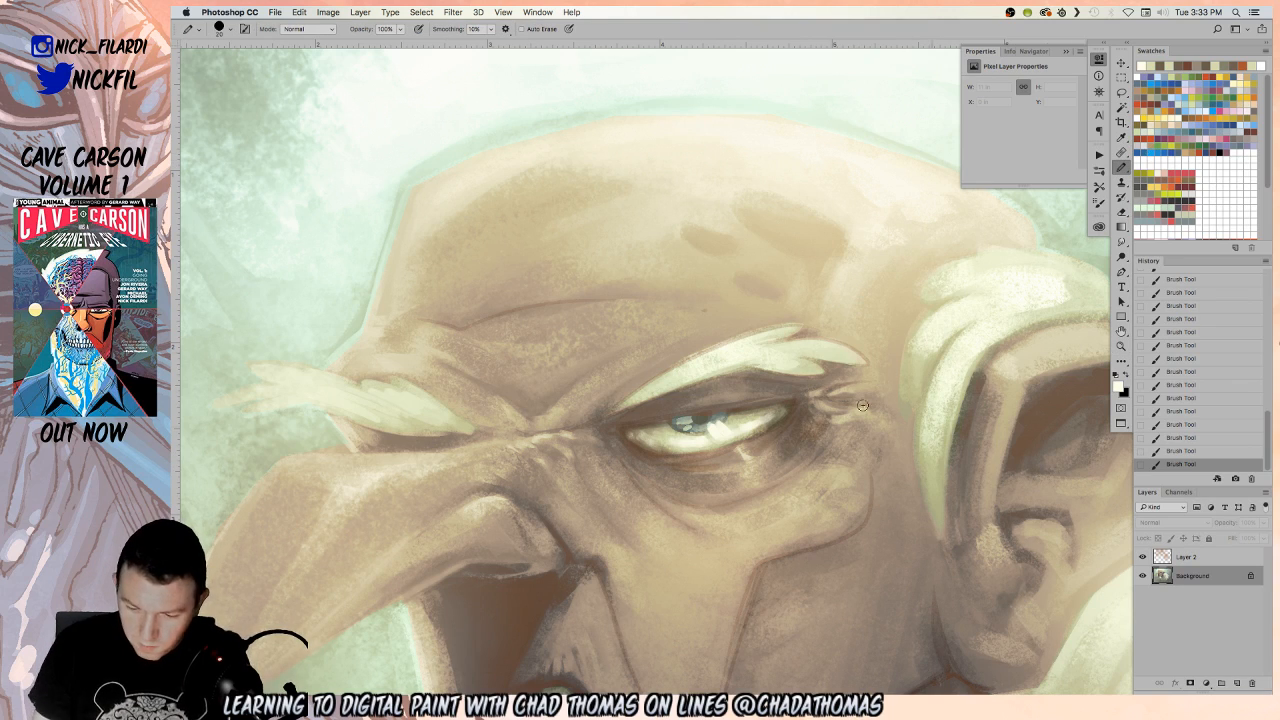
click(219, 28)
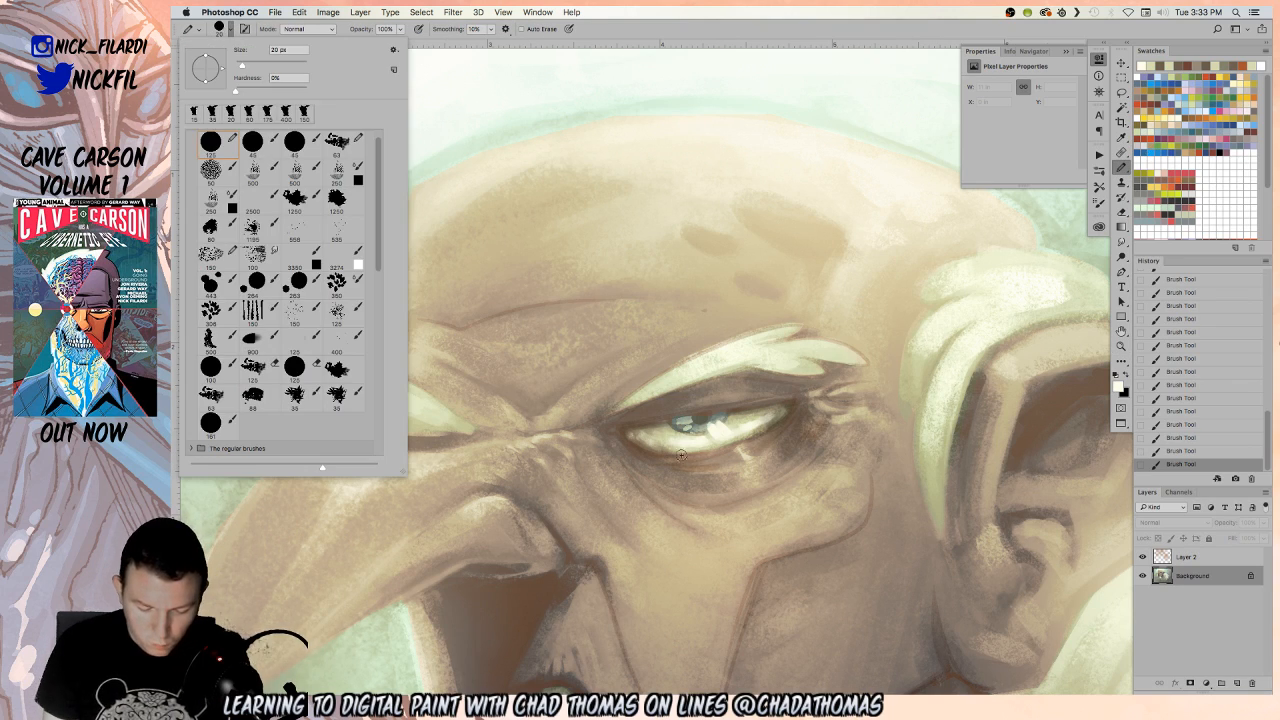
alt+click(635, 431)
drag(618, 429, 611, 431)
key(super+z)
key(3)
click(622, 430)
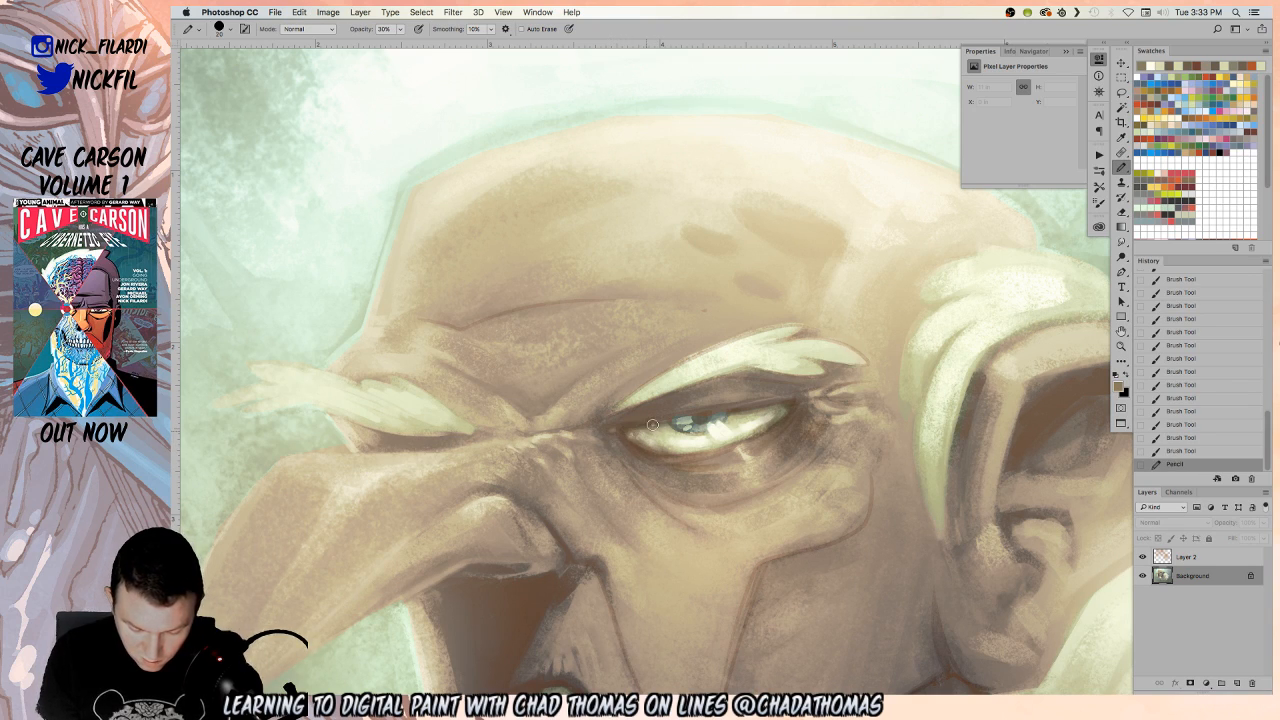
click(620, 440)
click(614, 430)
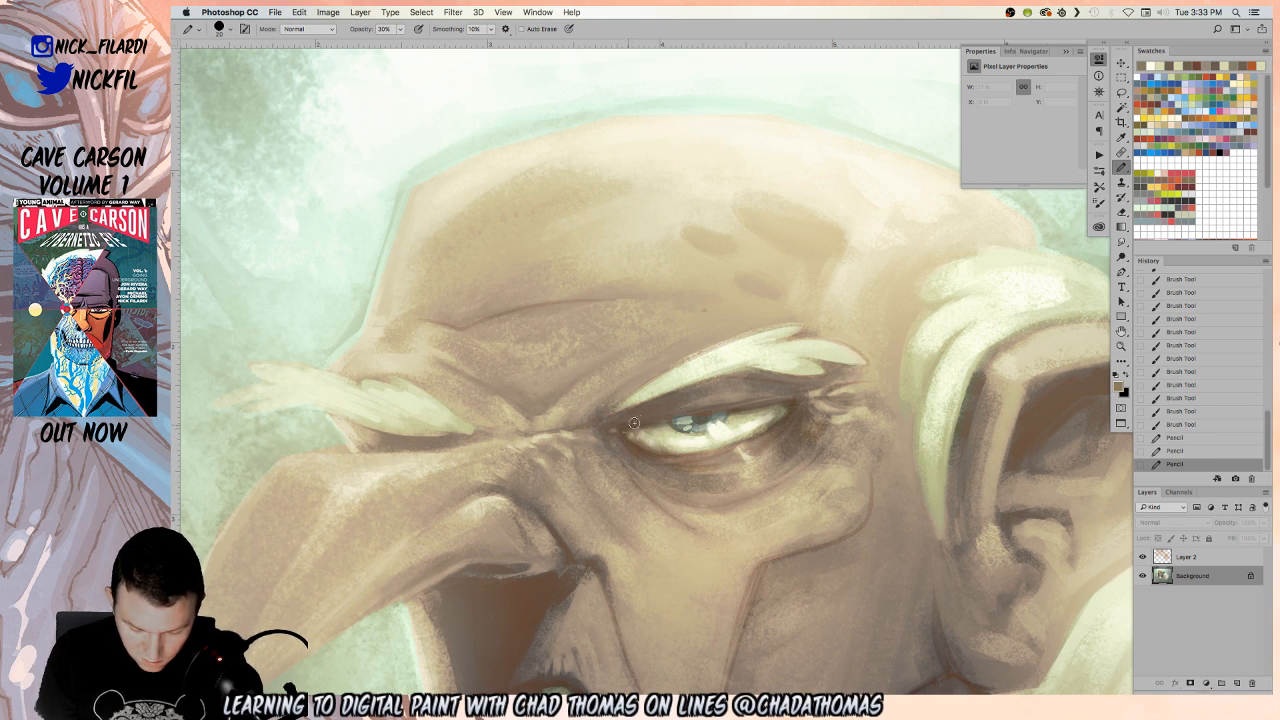
click(628, 436)
click(632, 438)
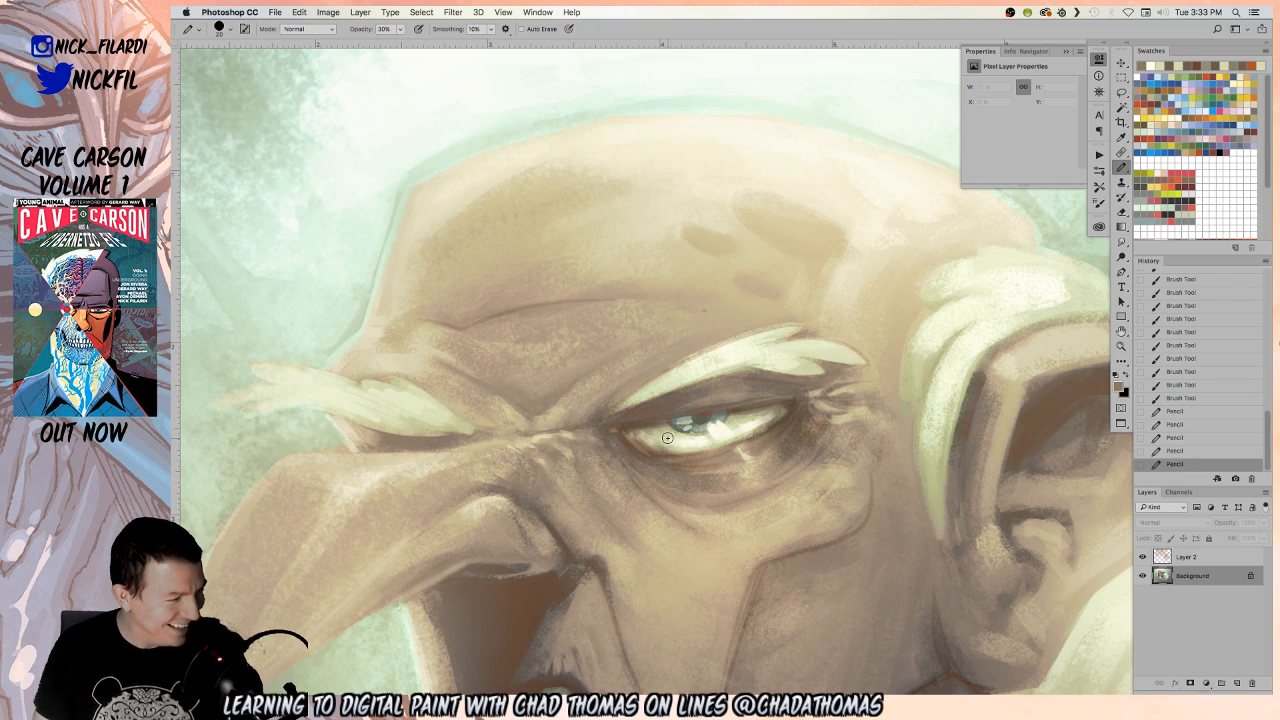
Shade the eye's outer corner and the adjoining lid edges with brown pencil strokes at 30% opacity
click(785, 410)
click(750, 439)
click(788, 406)
click(789, 407)
click(764, 403)
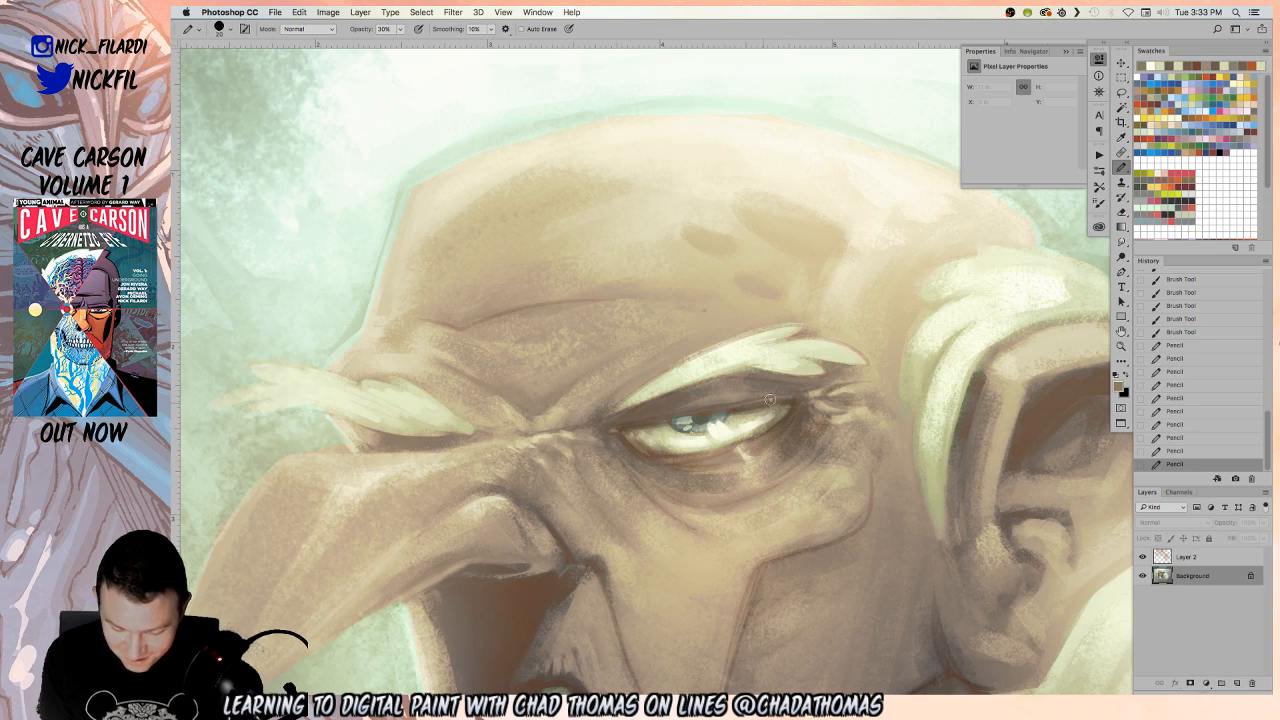
Try shading the eye's inner corner and lower edge with sampled browns, and step back through the recent pencil strokes
click(624, 430)
click(664, 422)
click(653, 423)
click(633, 446)
mouse_move(633, 446)
mouse_down()
mouse_move(681, 455)
mouse_move(657, 452)
mouse_up()
alt+click(650, 448)
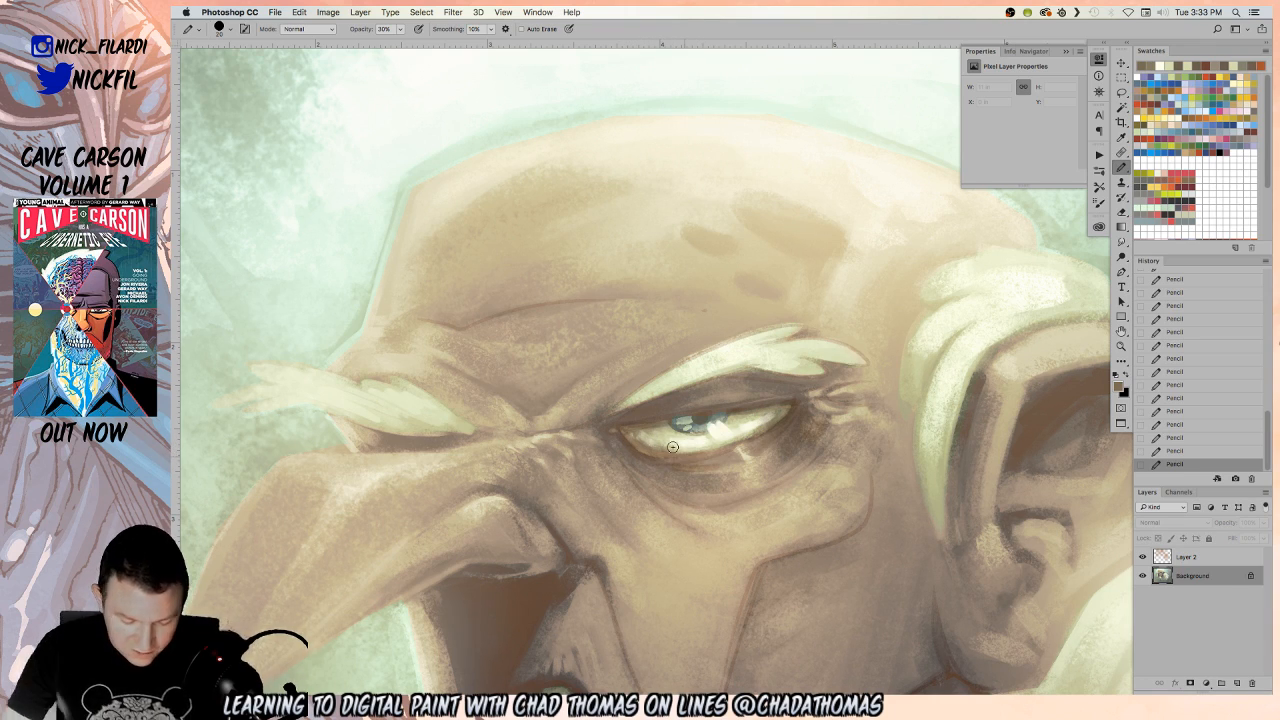
alt+click(644, 440)
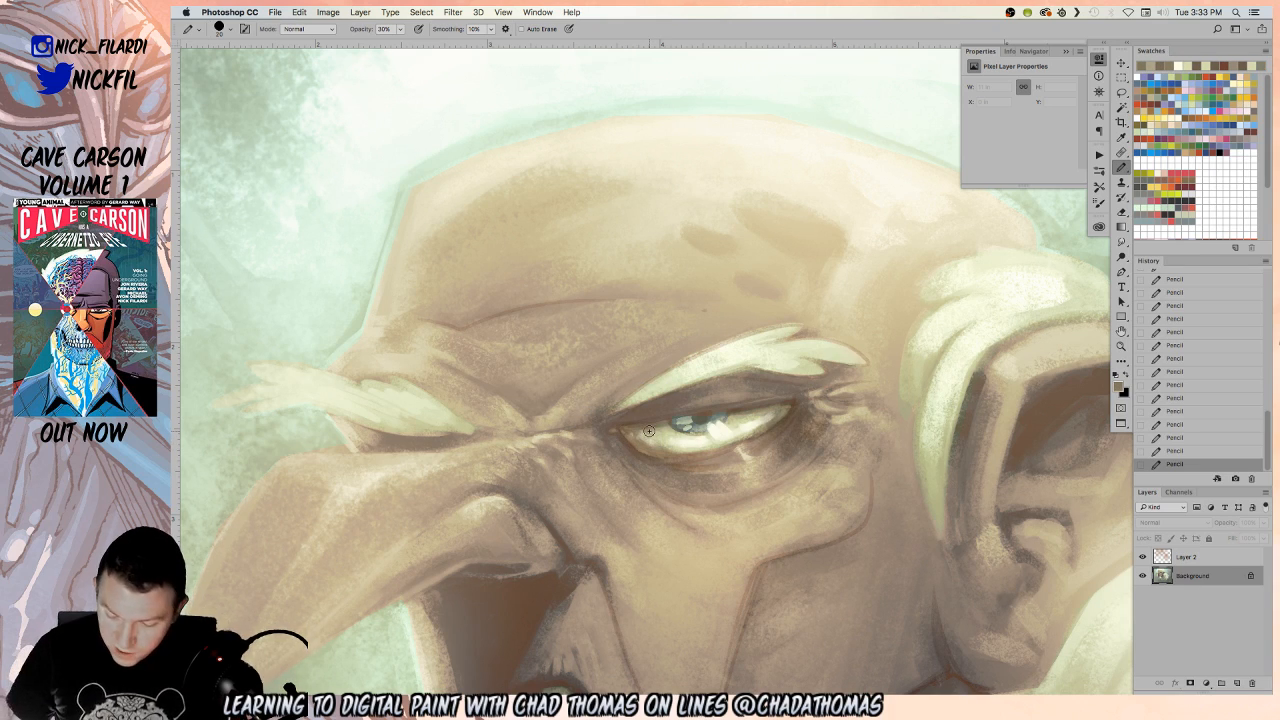
click(1188, 281)
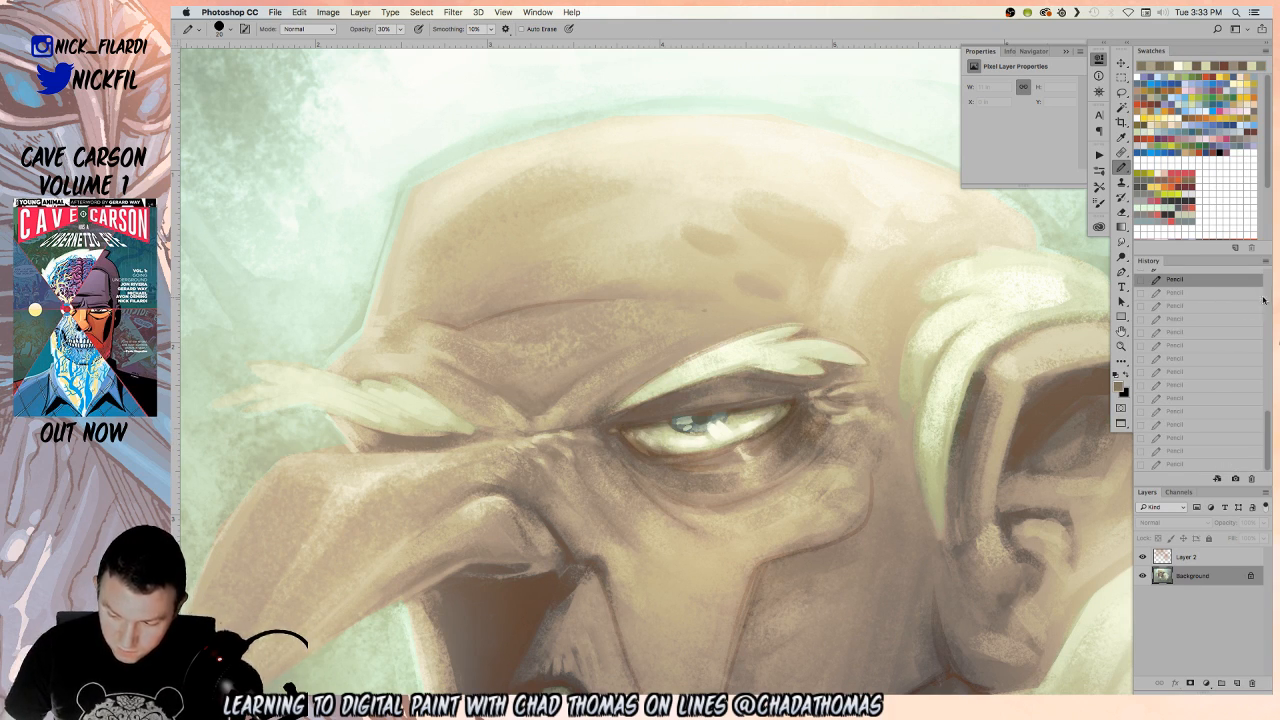
scroll(1263, 300, up, 5)
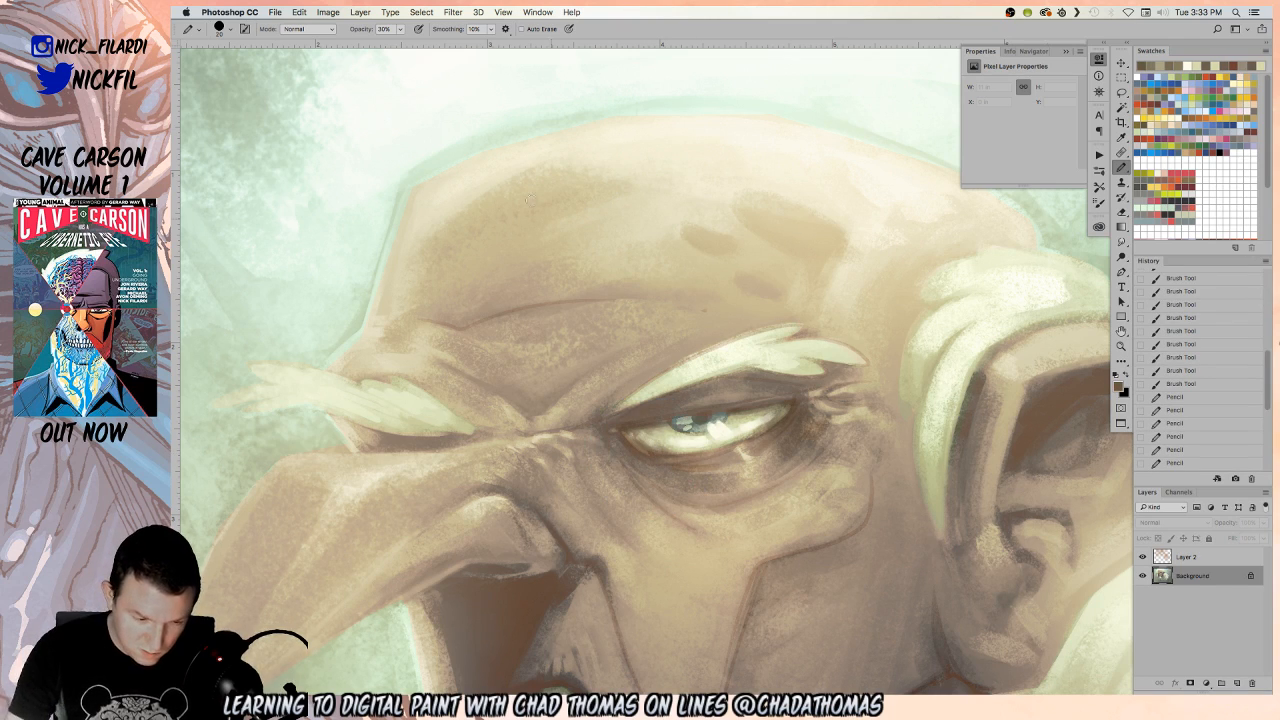
Darken the lower eyelid edge from the inner to the outer corner with the pencil in Multiply mode at 30% opacity
click(296, 28)
click(300, 68)
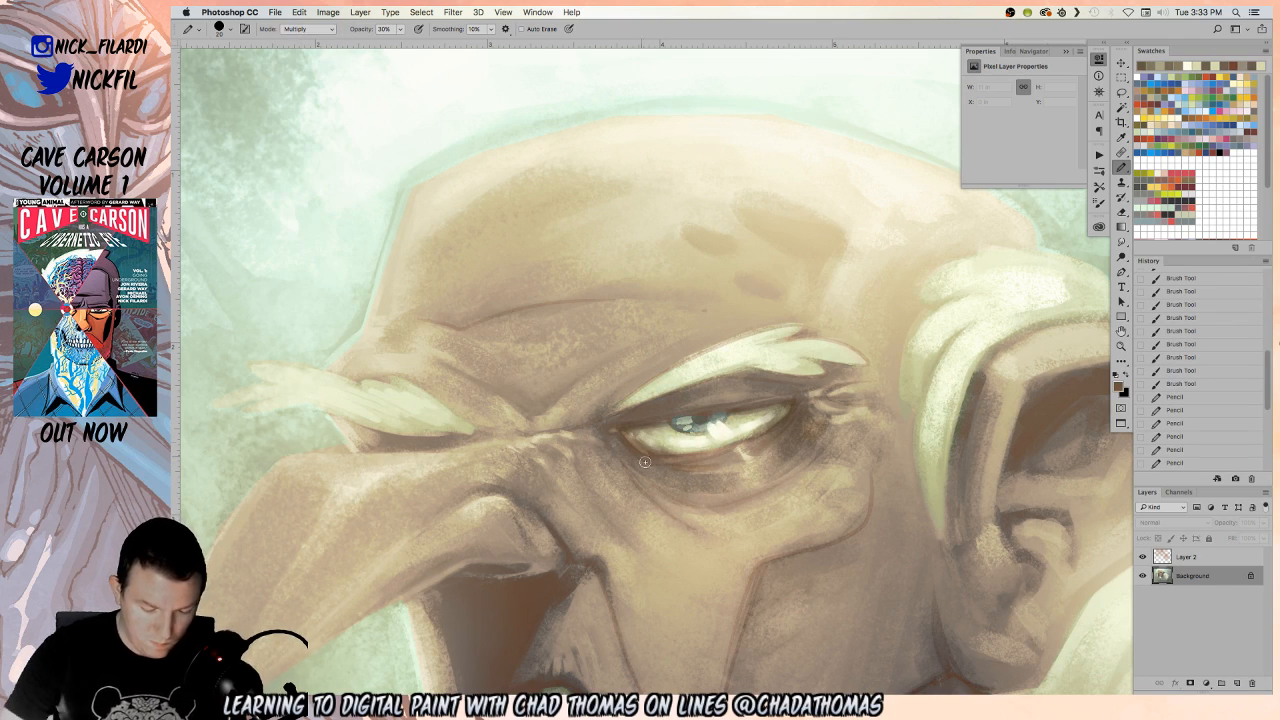
mouse_move(621, 431)
mouse_down()
mouse_move(643, 451)
mouse_move(730, 445)
mouse_up()
drag(712, 448, 777, 422)
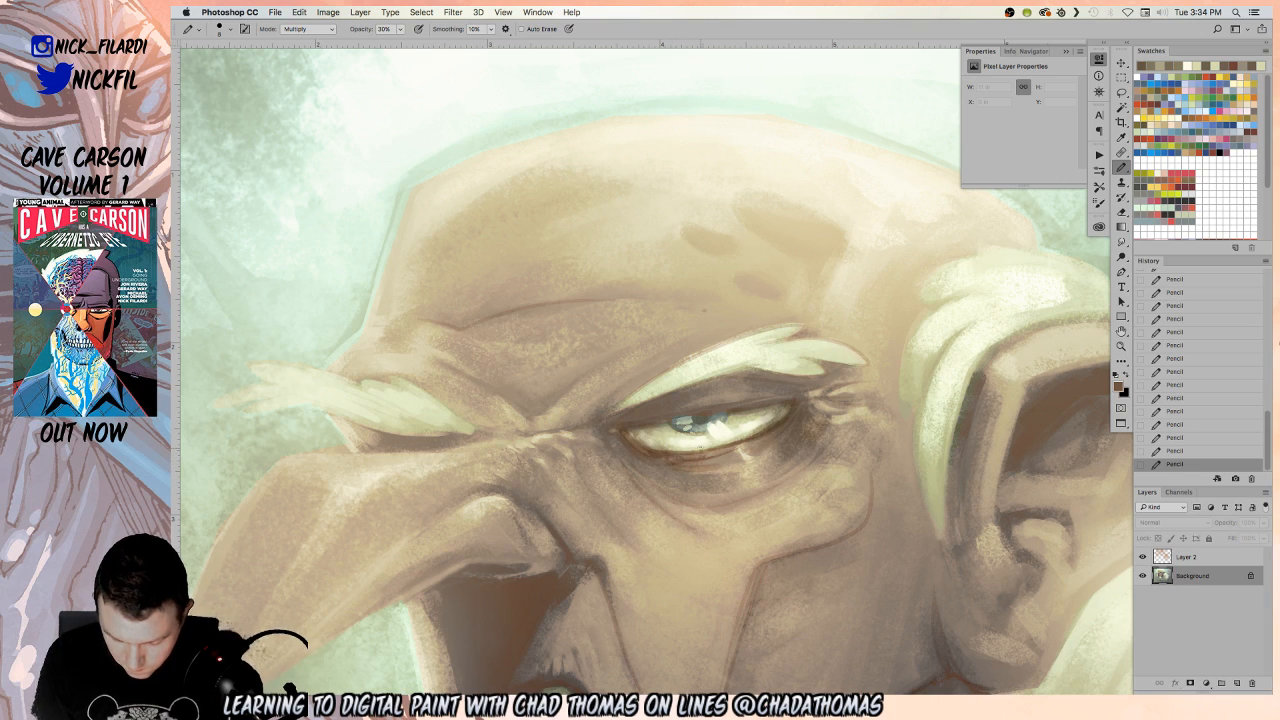
Try the 500 px textured brush preset with a stroke across the forehead
click(1121, 347)
alt+click(714, 470)
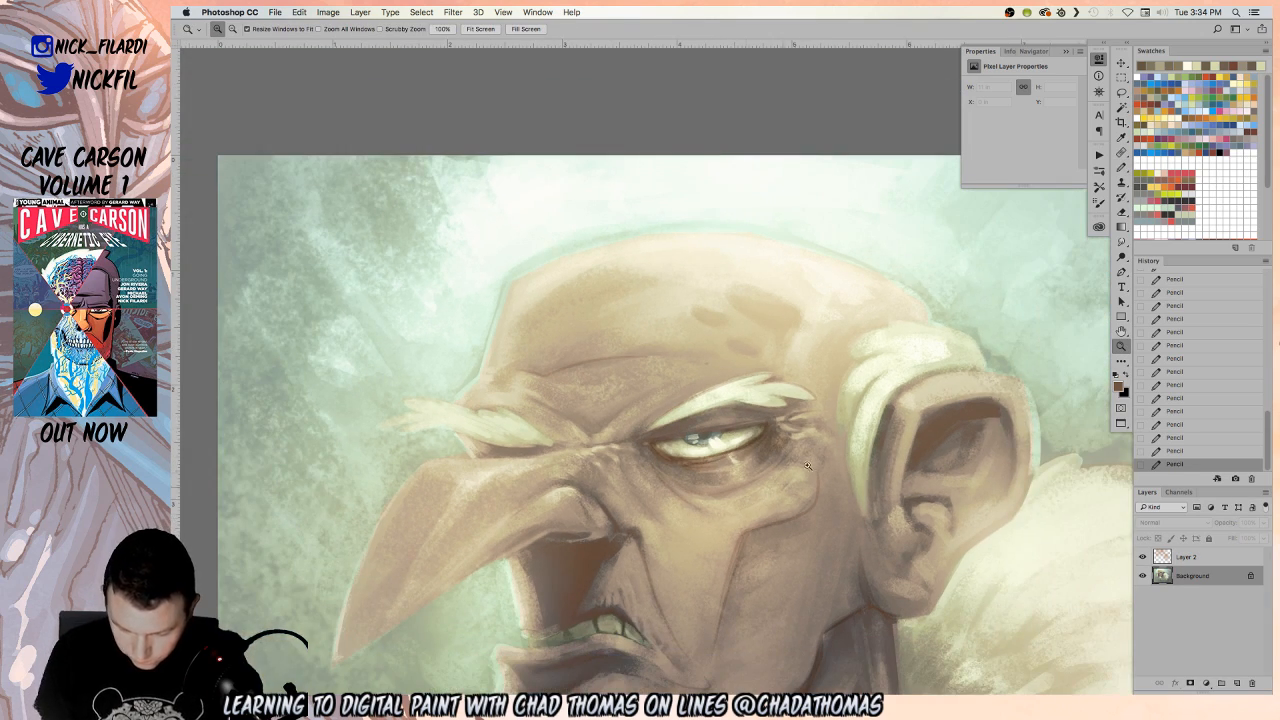
click(1123, 167)
key(bracketright)
key(bracketright)
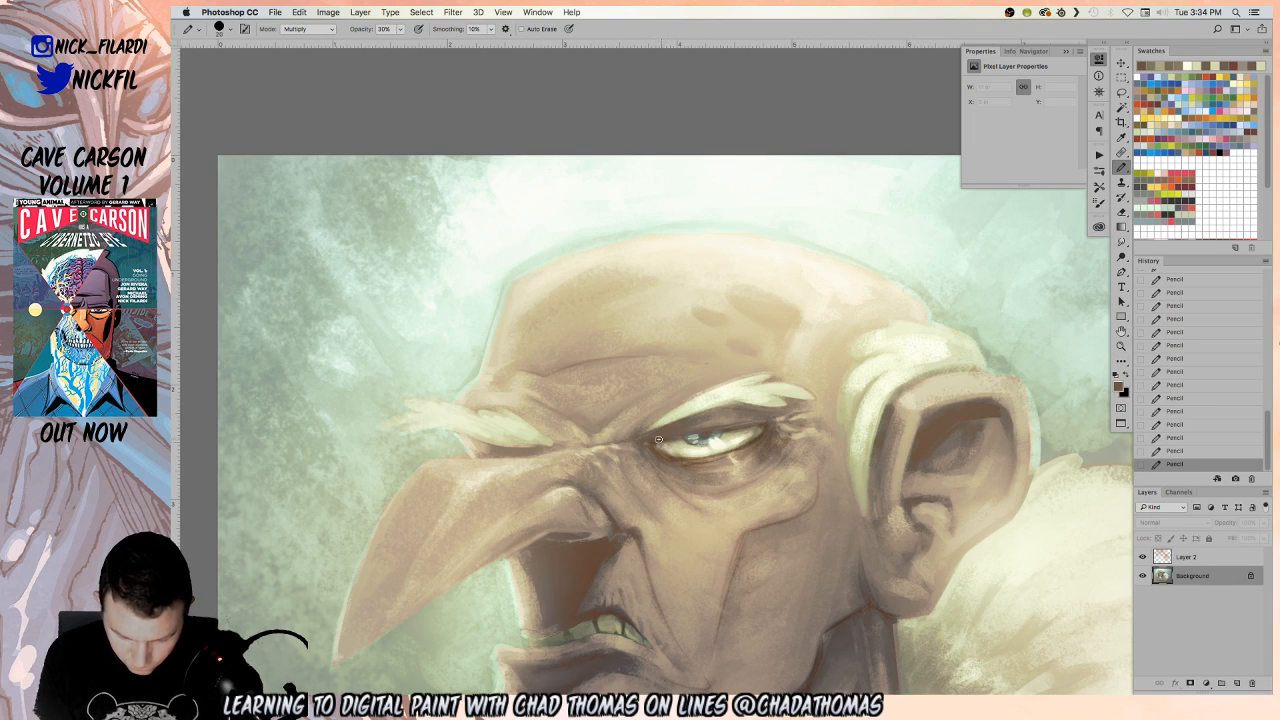
click(219, 30)
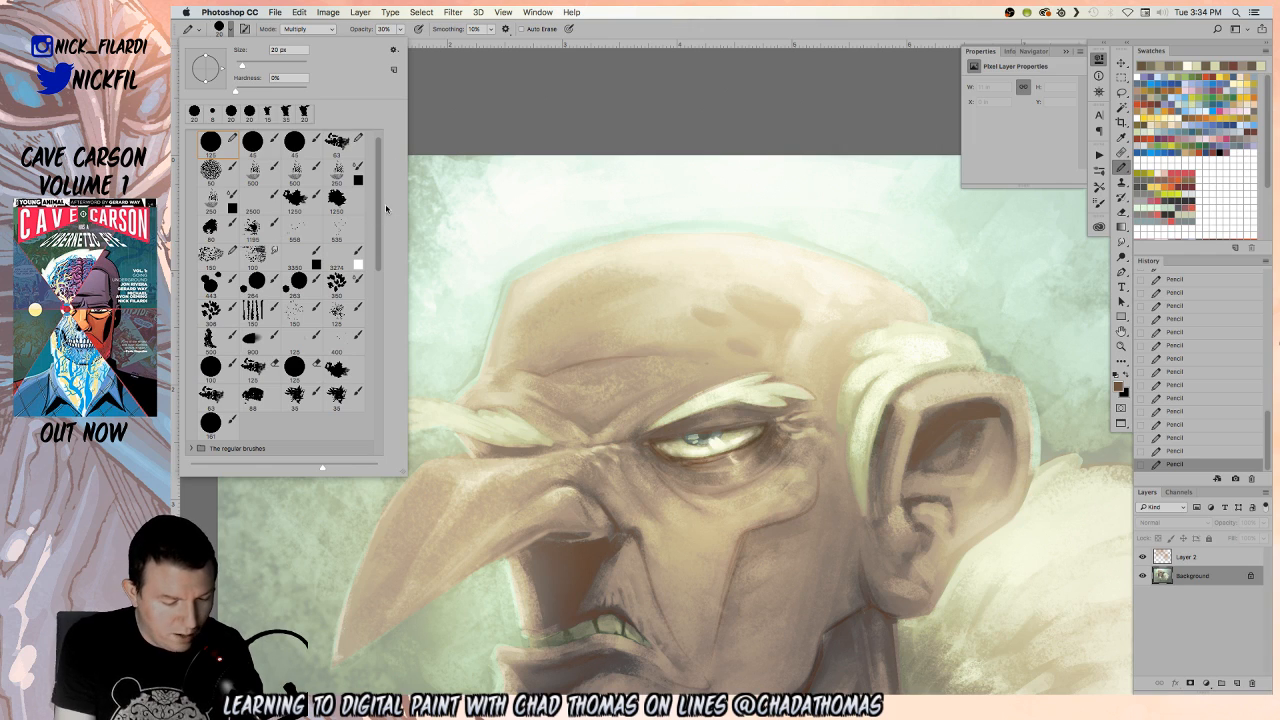
scroll(380, 207, up, 1)
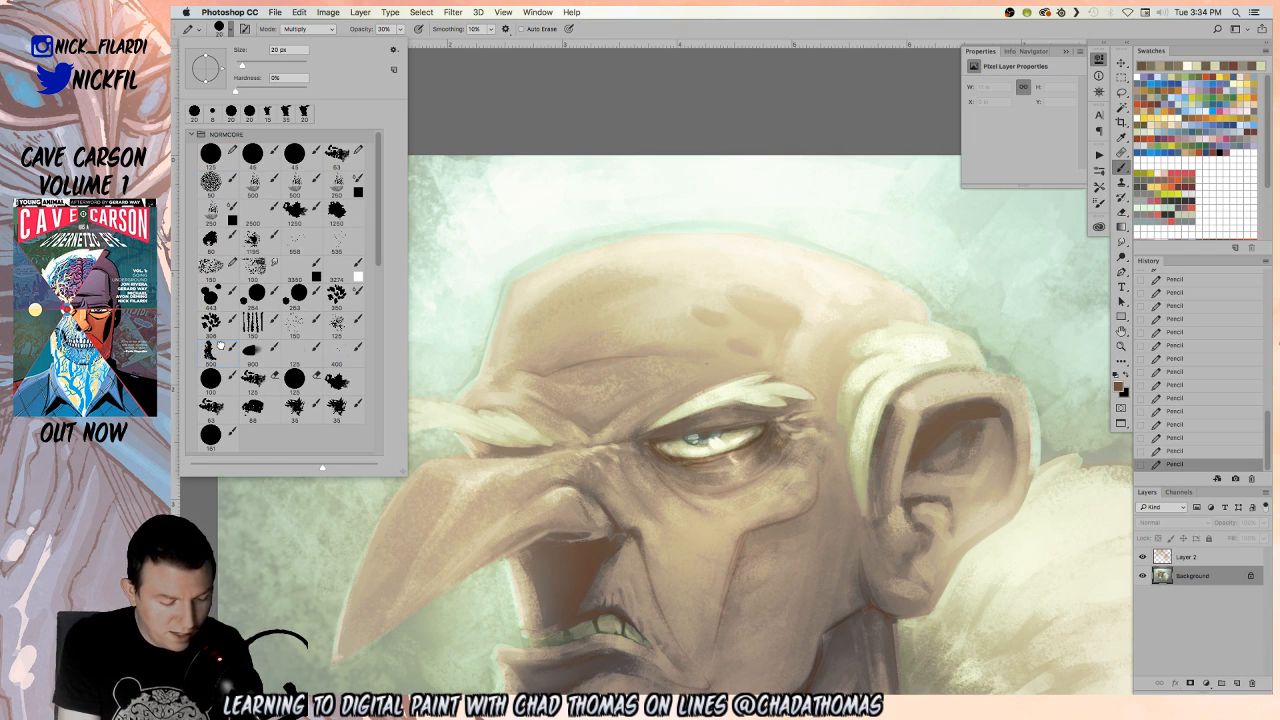
click(211, 351)
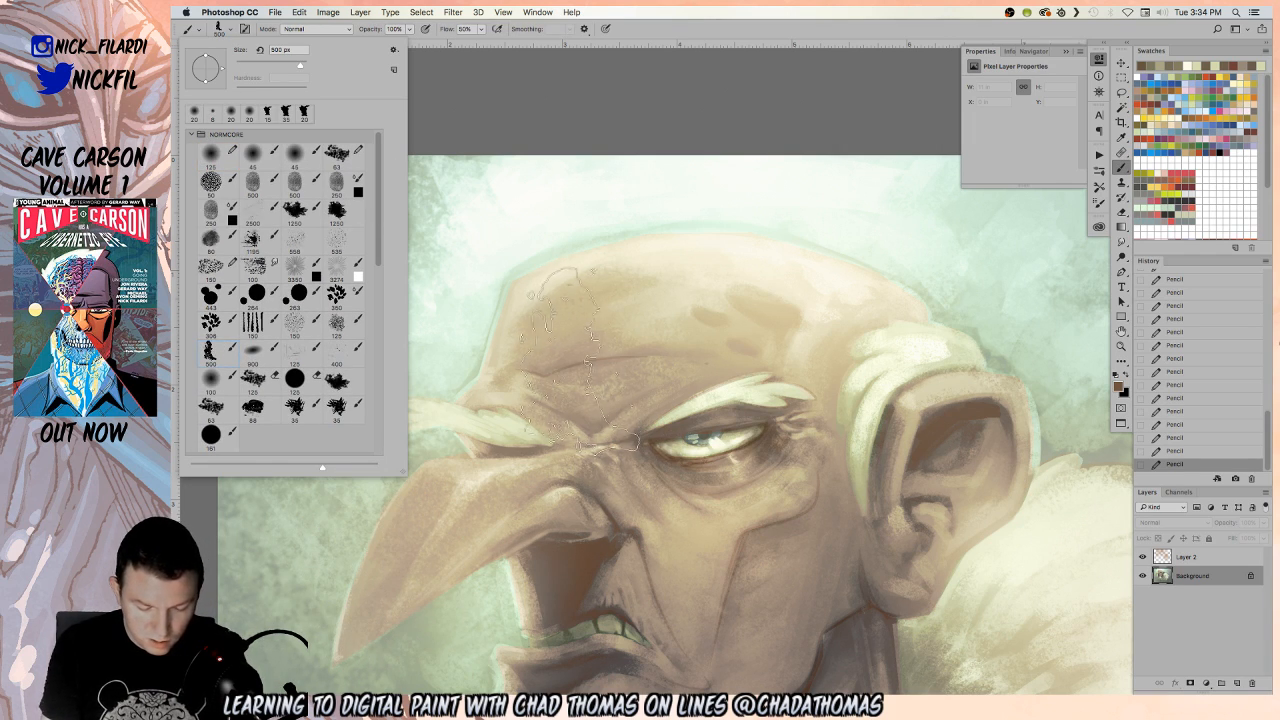
click(732, 288)
drag(592, 352, 752, 290)
key(super+z)
Switch to a smaller textured brush preset, undo its test stroke across the nose bridge, and reduce the brush size
click(218, 29)
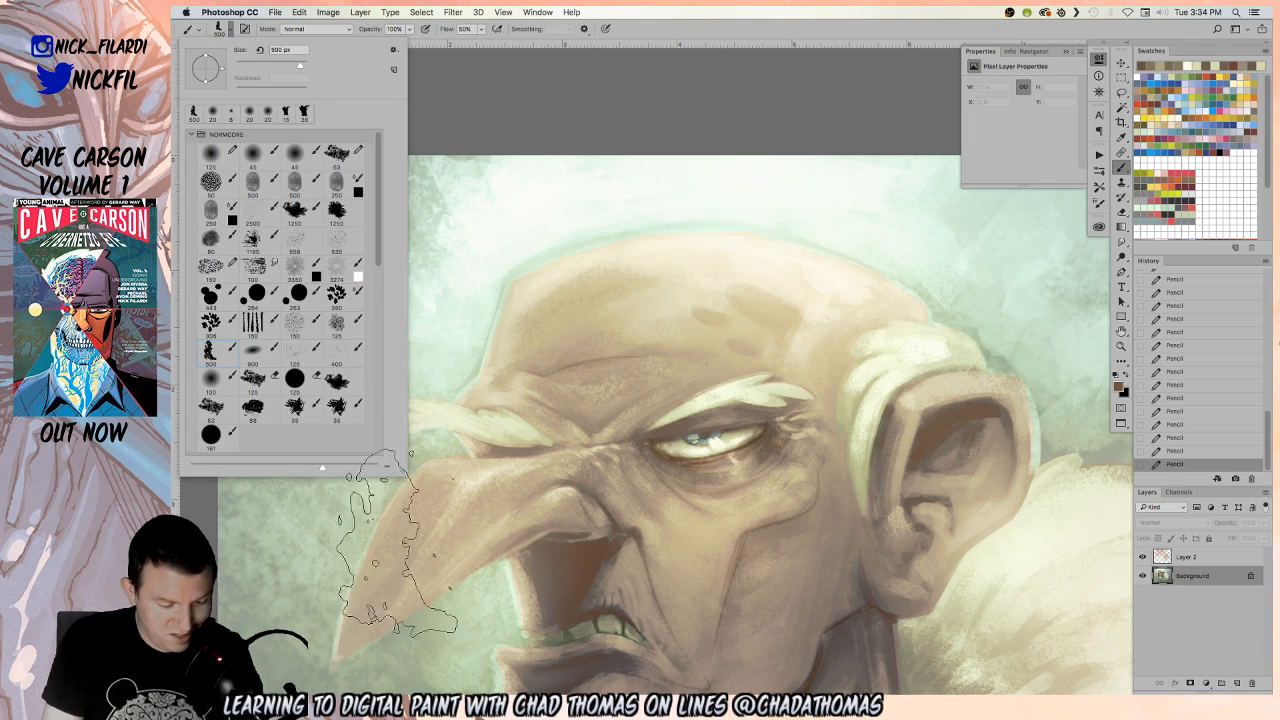
drag(377, 234, 377, 435)
click(253, 412)
drag(477, 496, 622, 421)
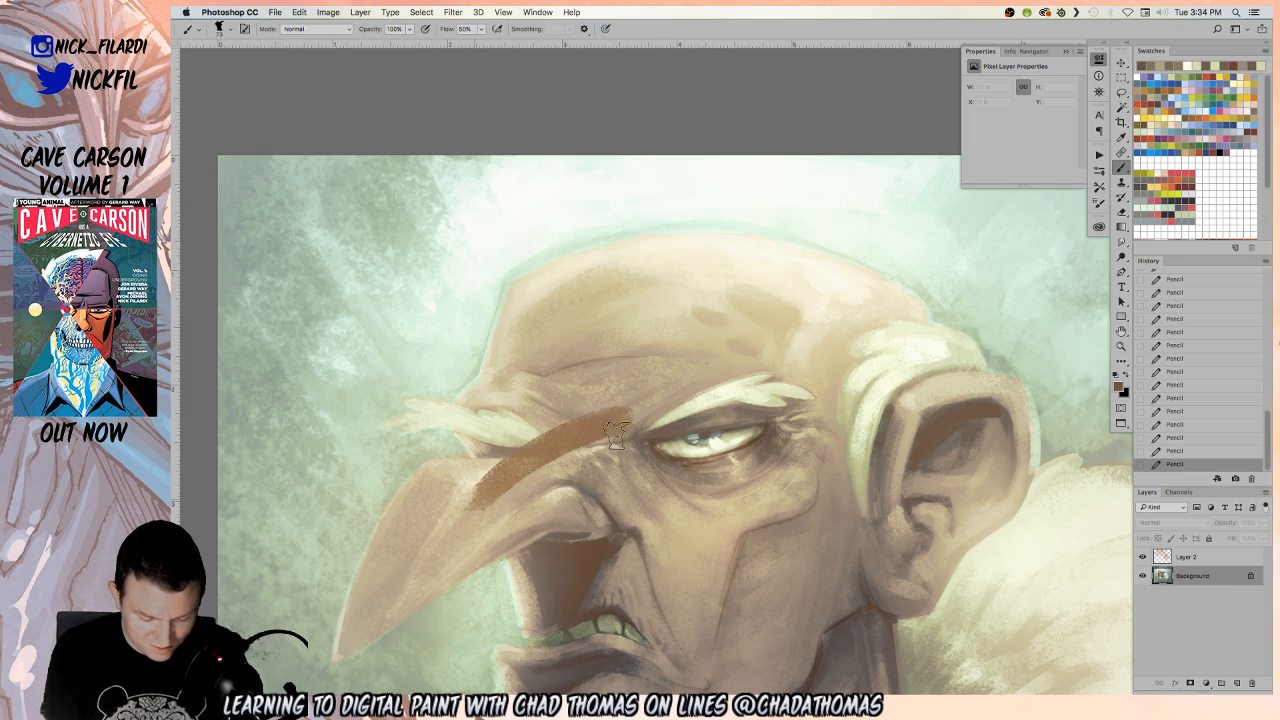
key(super+z)
key([)
key([)
key([)
key([)
key([)
key([)
Try a stroke over the upper eyelid with brown sampled from the eye's inner corner at 100% opacity
alt+click(656, 441)
drag(654, 437, 720, 404)
key(super+z)
alt+click(675, 431)
key(super+z)
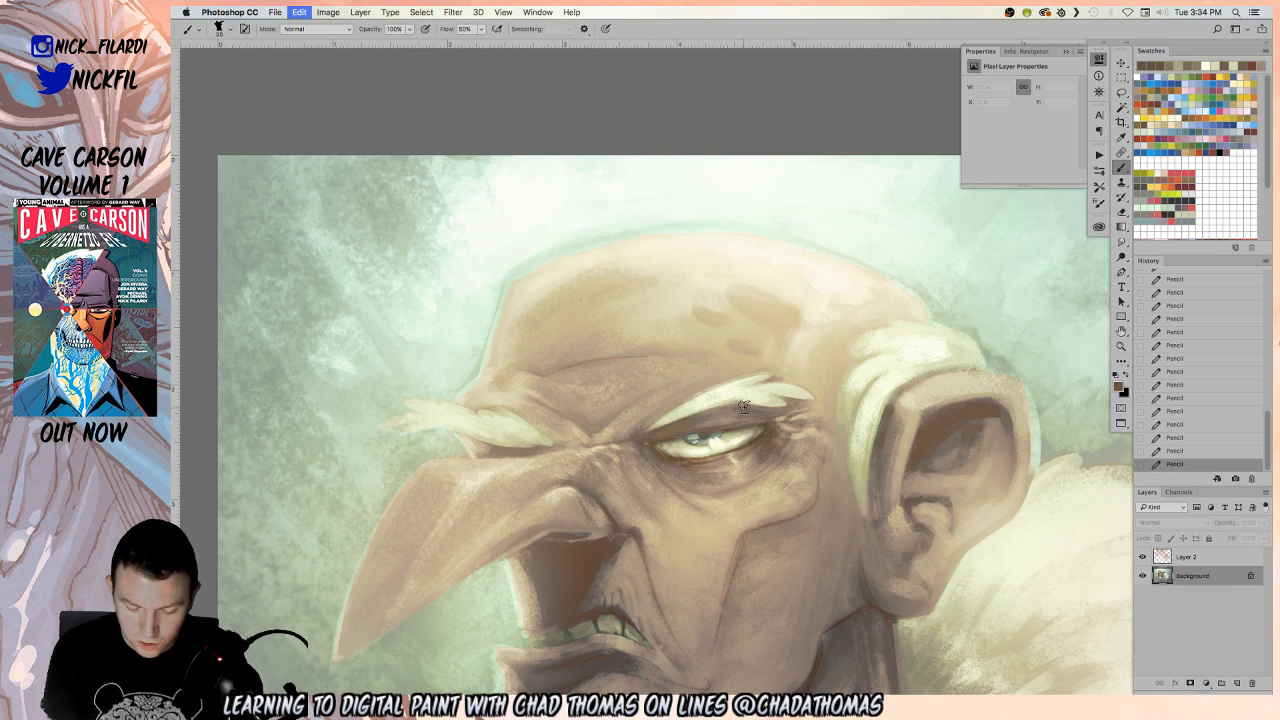
Glaze a red swatch colour over the eyelids and the area under the eye with the brush in Multiply mode at 30% opacity
click(313, 29)
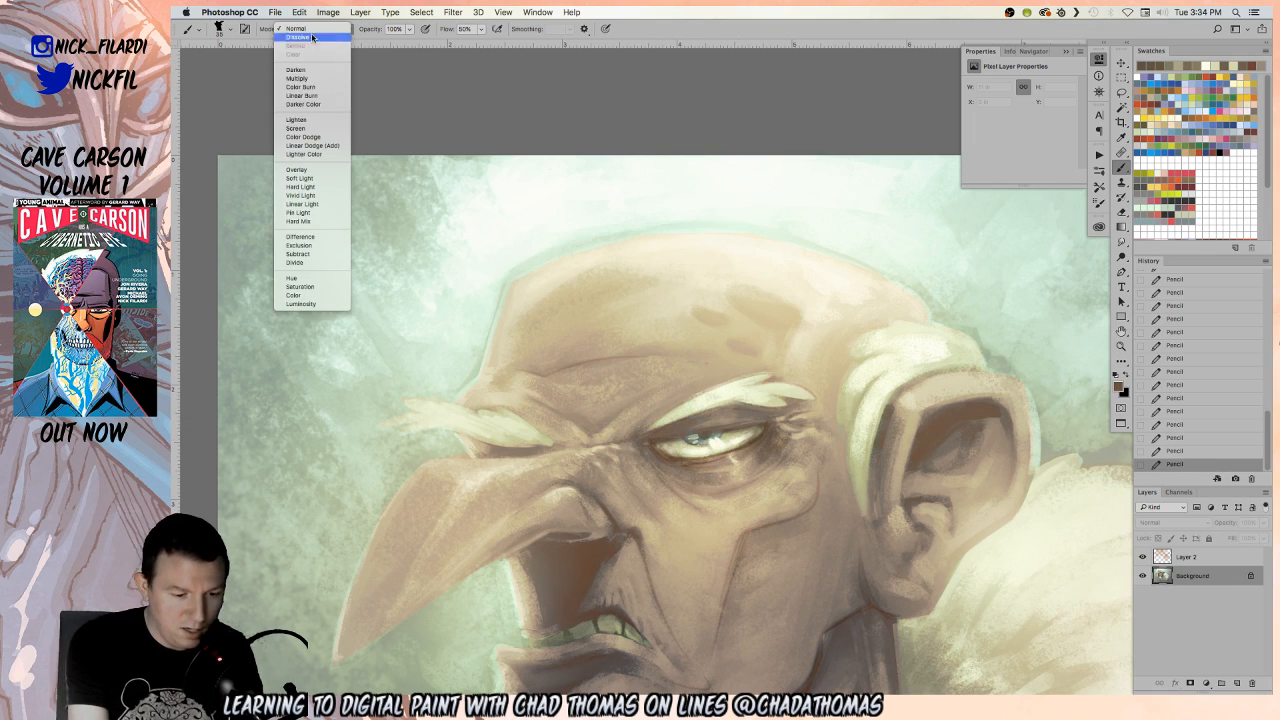
click(297, 78)
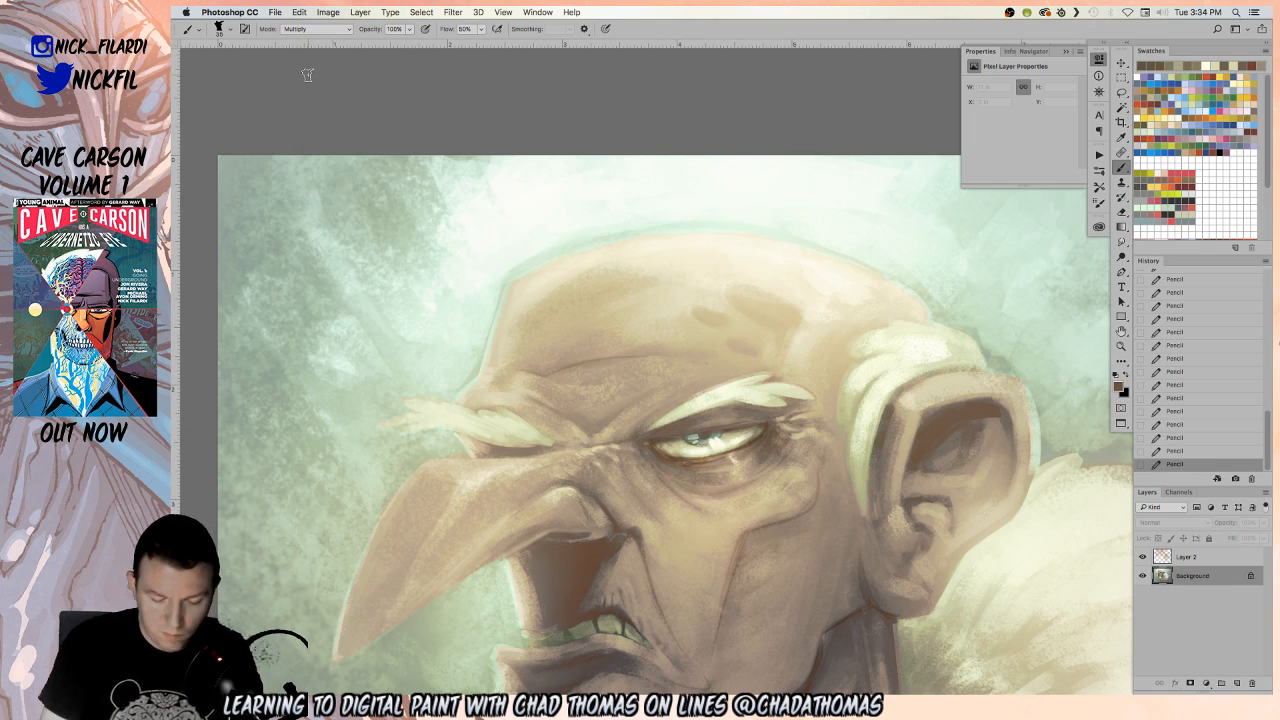
key(3)
click(1217, 77)
drag(650, 438, 749, 422)
drag(664, 432, 763, 414)
drag(665, 435, 766, 419)
drag(690, 430, 758, 416)
mouse_move(700, 428)
mouse_down()
mouse_move(745, 422)
mouse_move(762, 404)
mouse_move(774, 428)
mouse_move(756, 461)
mouse_move(775, 456)
mouse_move(738, 484)
mouse_up()
mouse_move(661, 465)
mouse_down()
mouse_move(696, 449)
mouse_move(654, 450)
mouse_move(683, 488)
mouse_move(659, 462)
mouse_up()
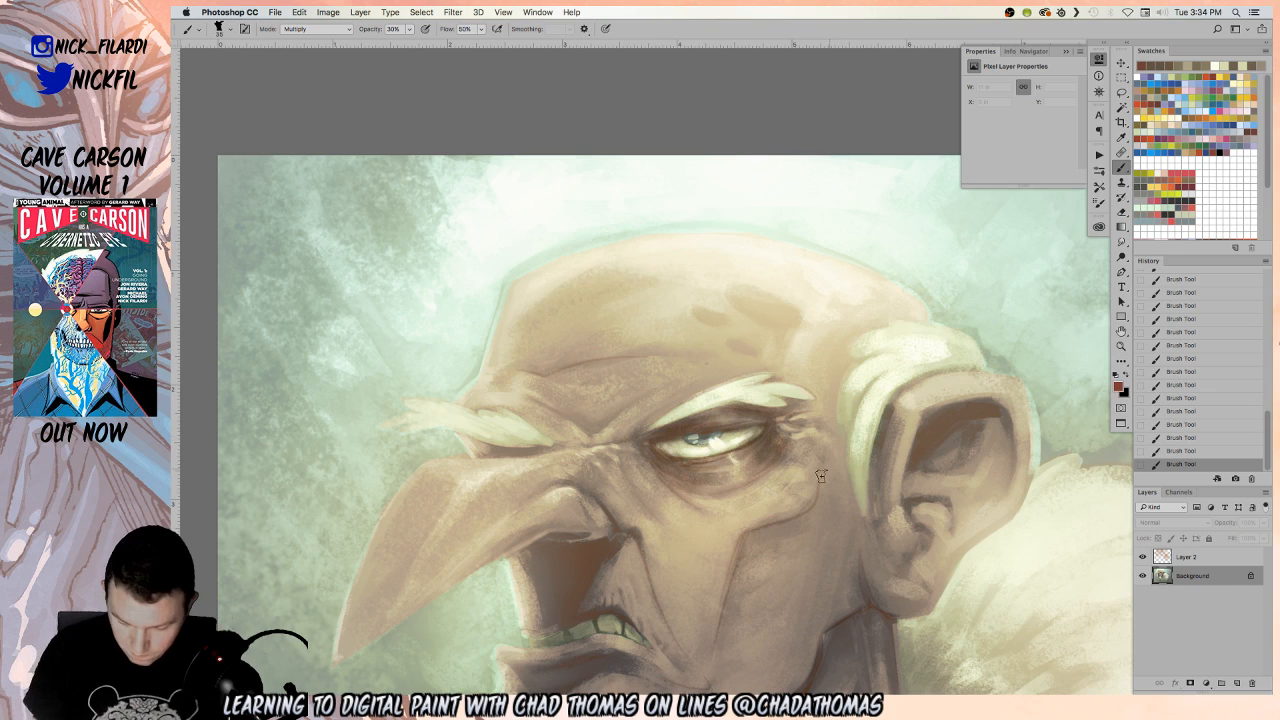
Glaze beige sampled from below the eye over the cheek with the Multiply brush at 30% opacity, undoing an unwanted stroke
key(z)
alt+click(738, 456)
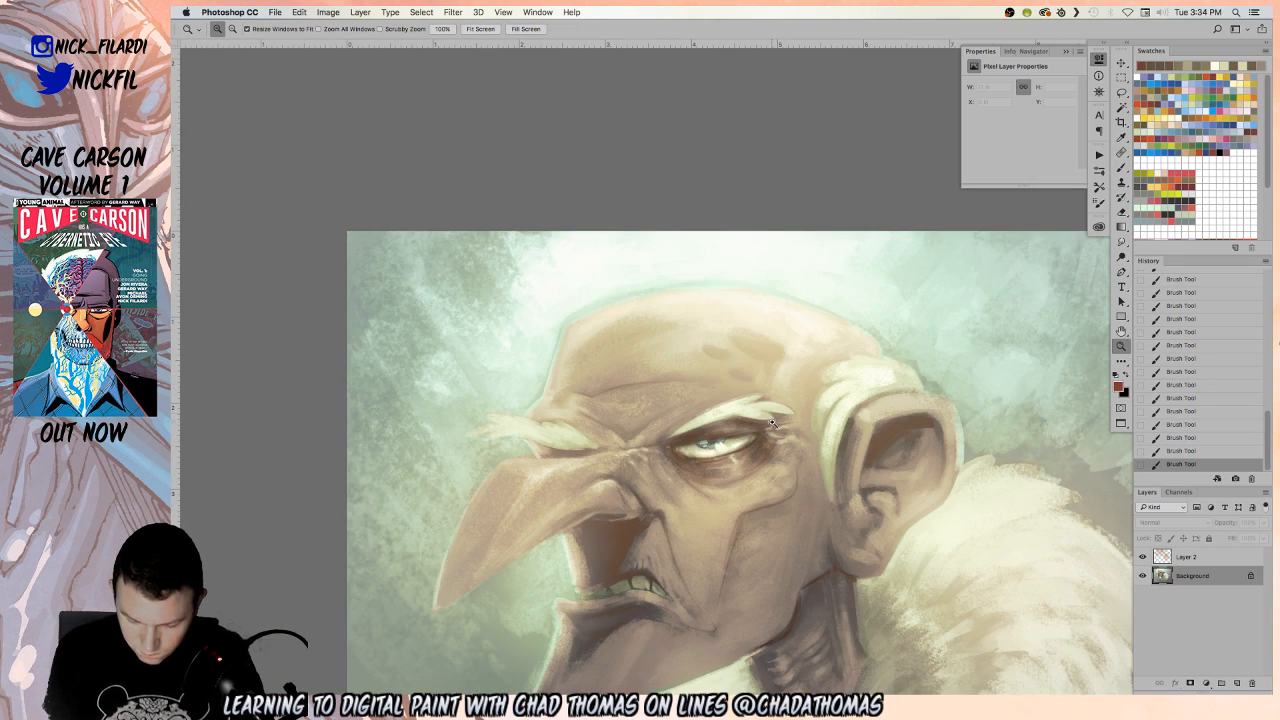
click(1121, 331)
drag(976, 395, 882, 330)
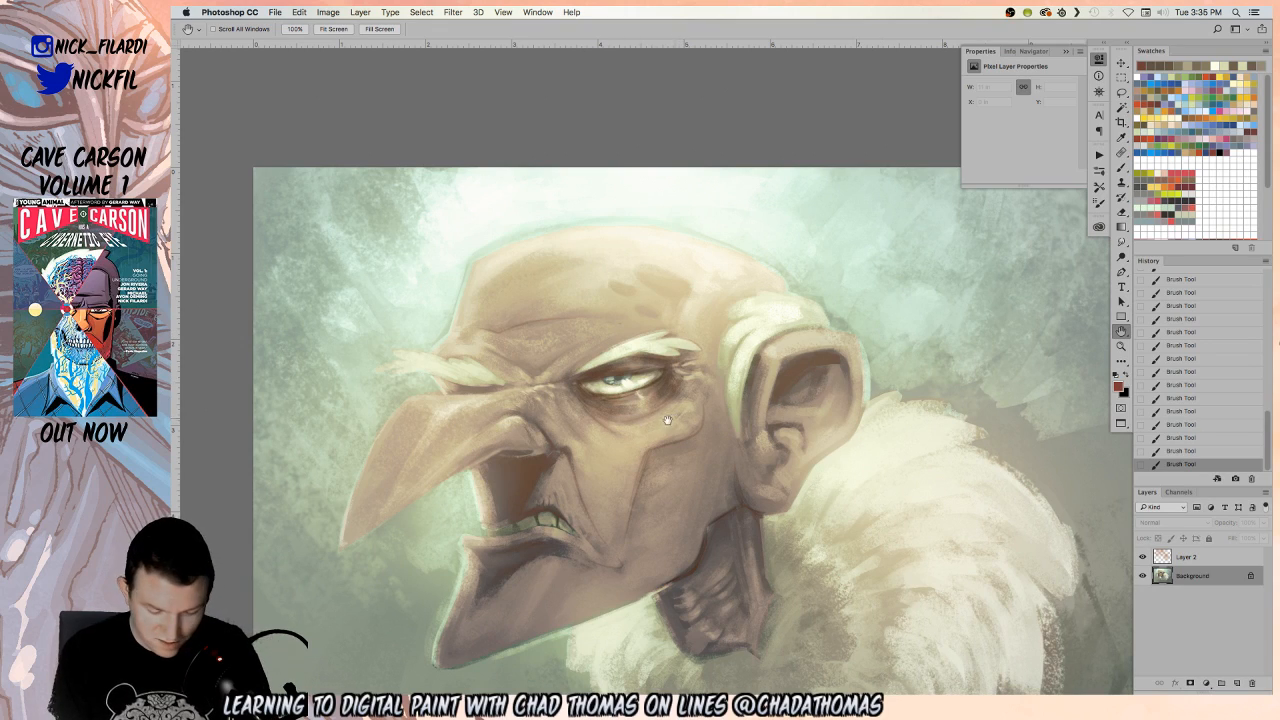
key(b)
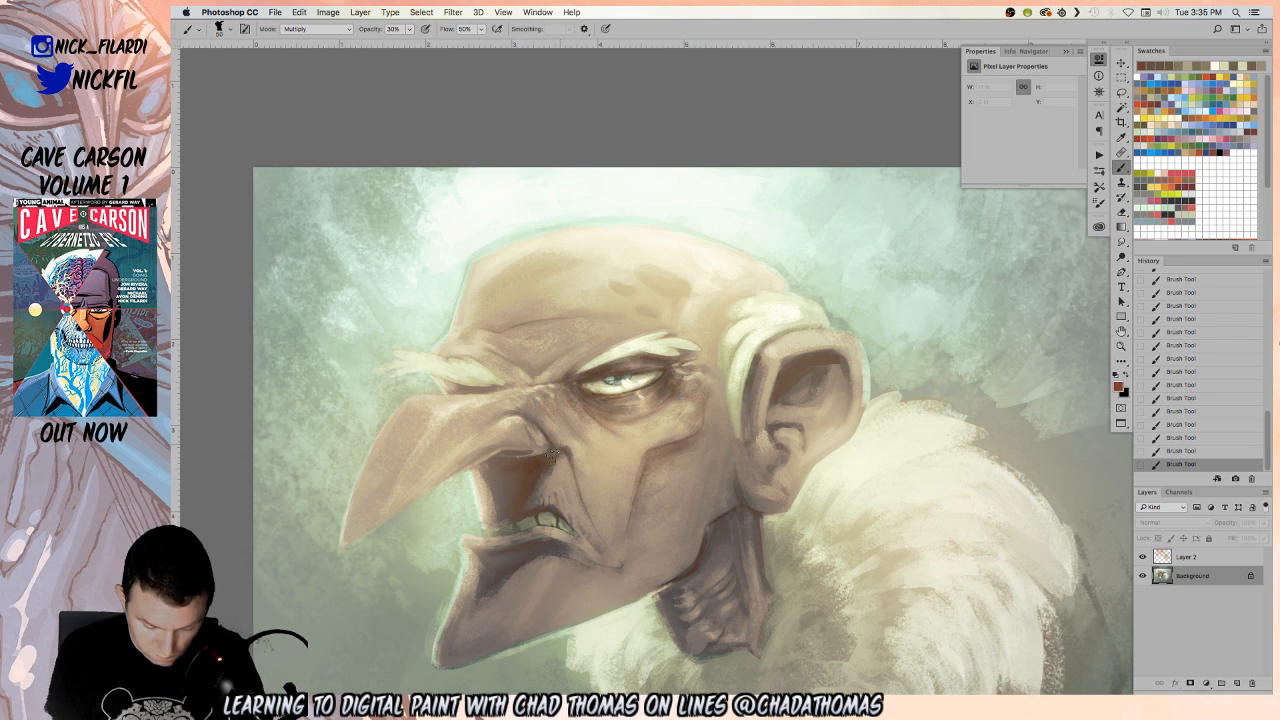
alt+click(673, 407)
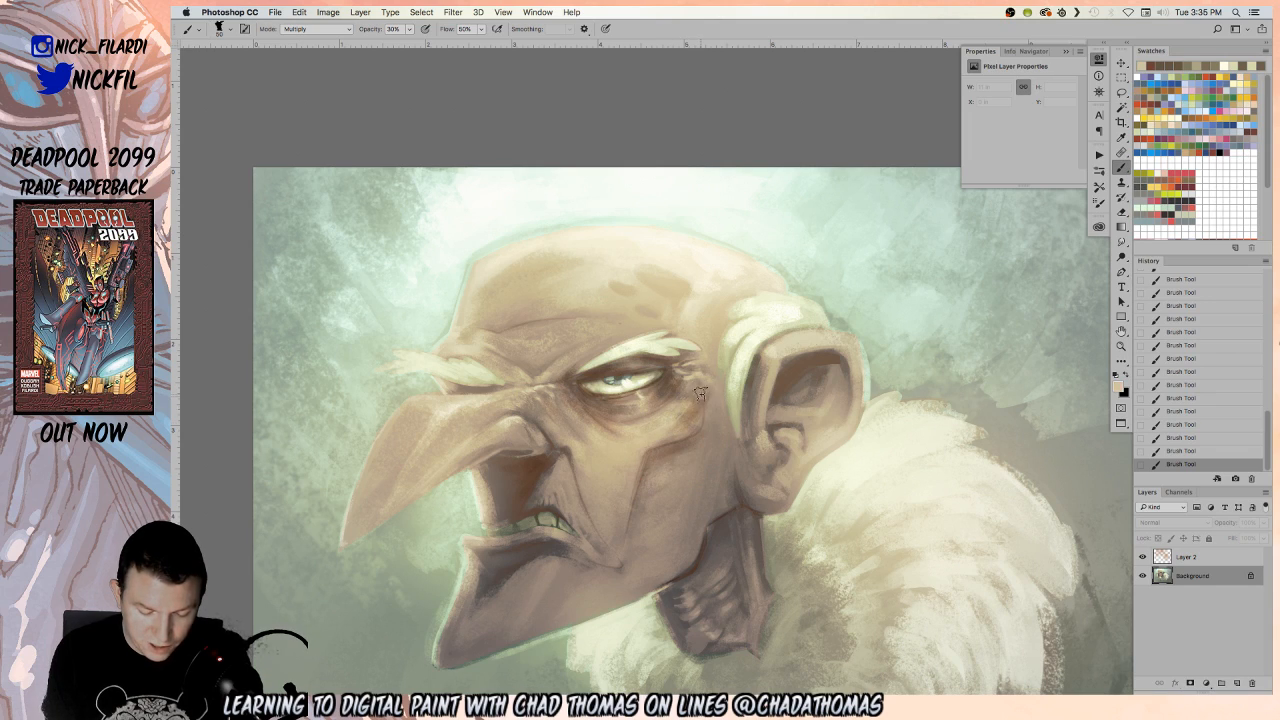
key(super+z)
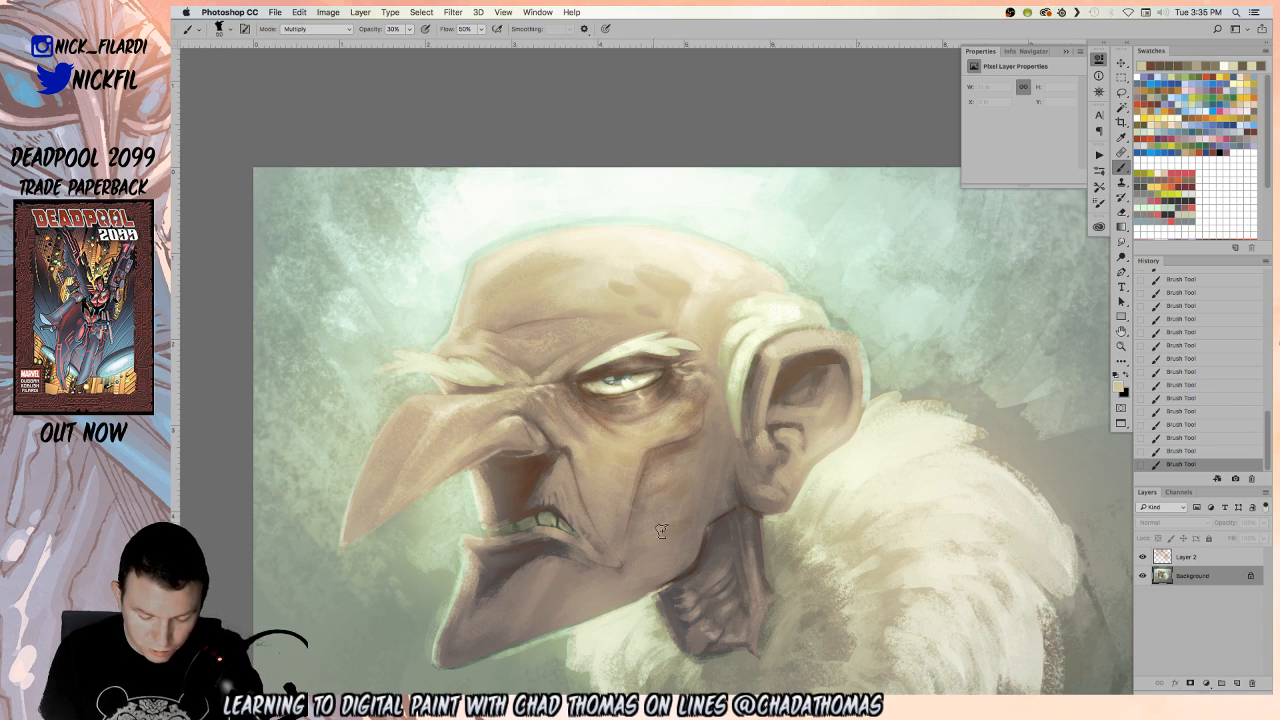
Extend the light beige Multiply glaze over the forehead and its age spots
key(z)
alt+click(763, 450)
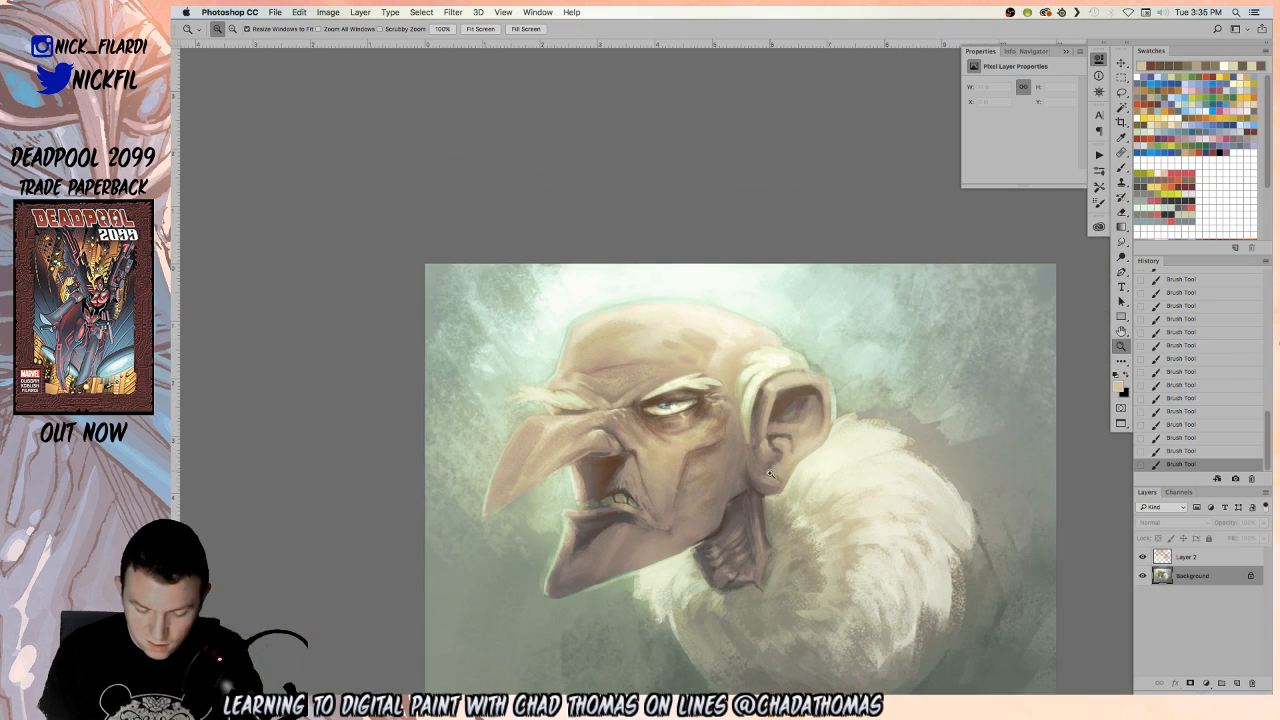
click(765, 496)
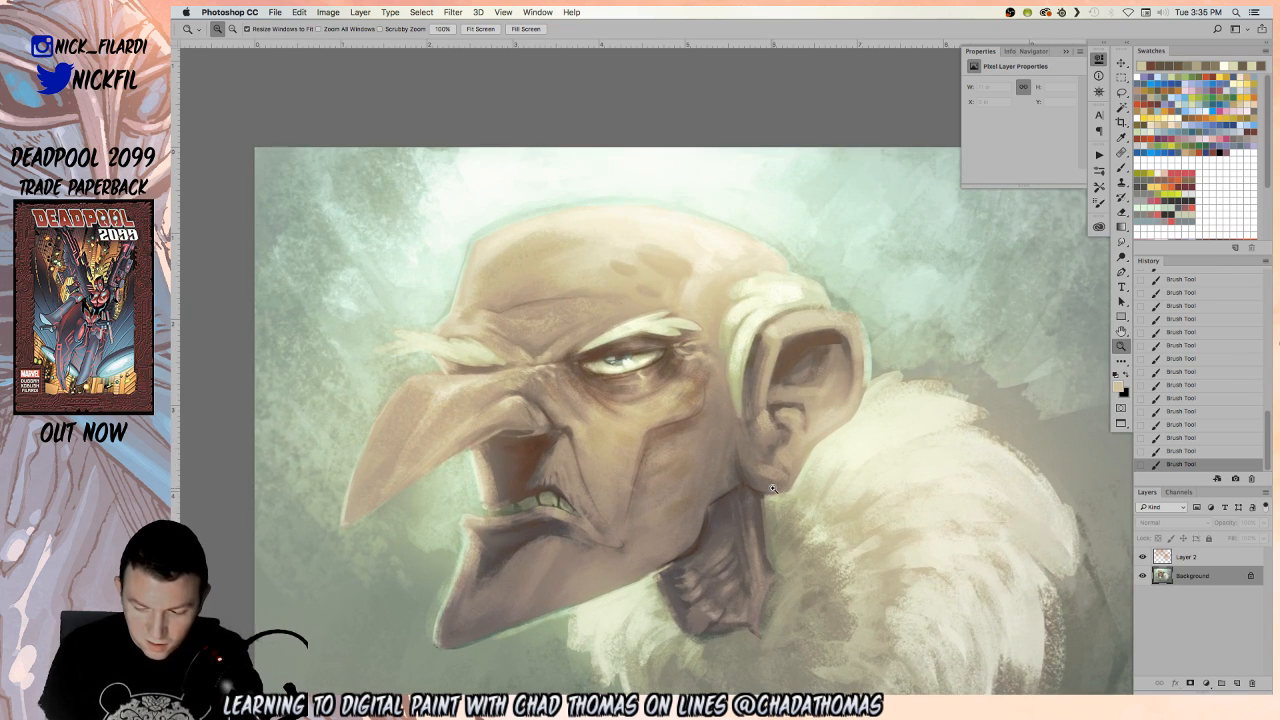
click(1121, 168)
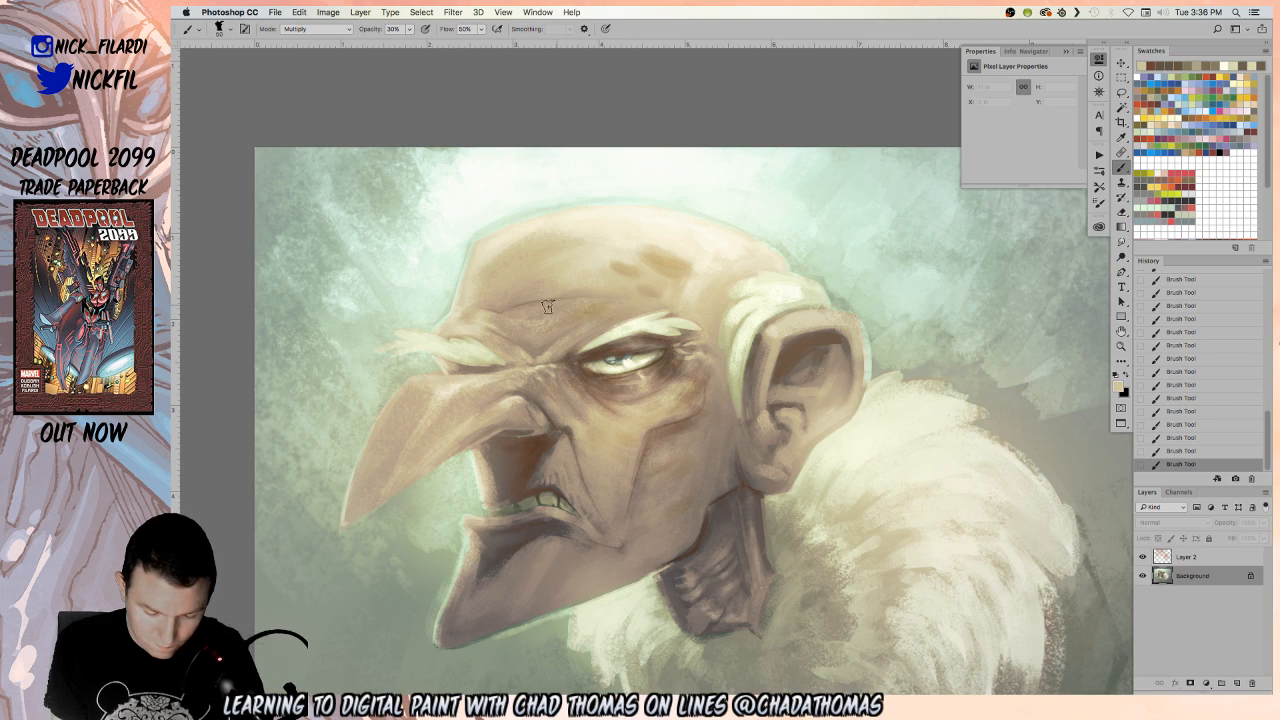
Switch the brush to Normal mode at 100% opacity and paint a pale rim light down the front edge of the forehead
click(310, 28)
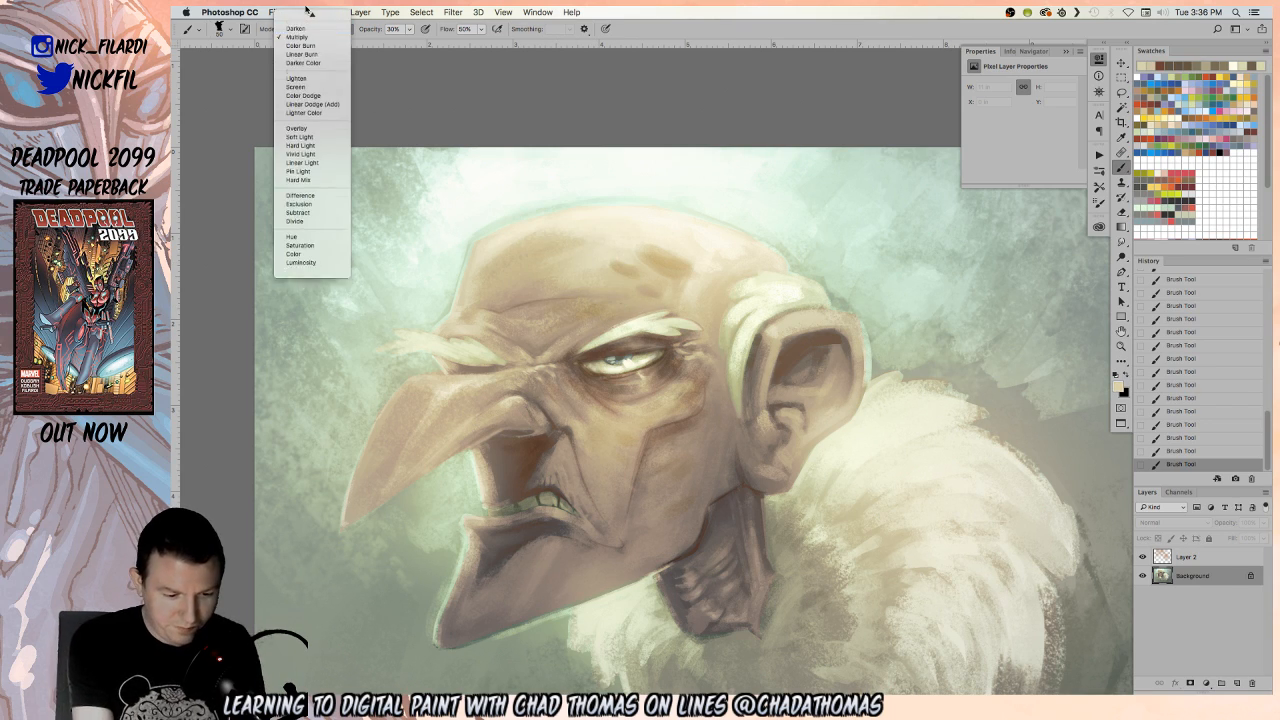
click(300, 16)
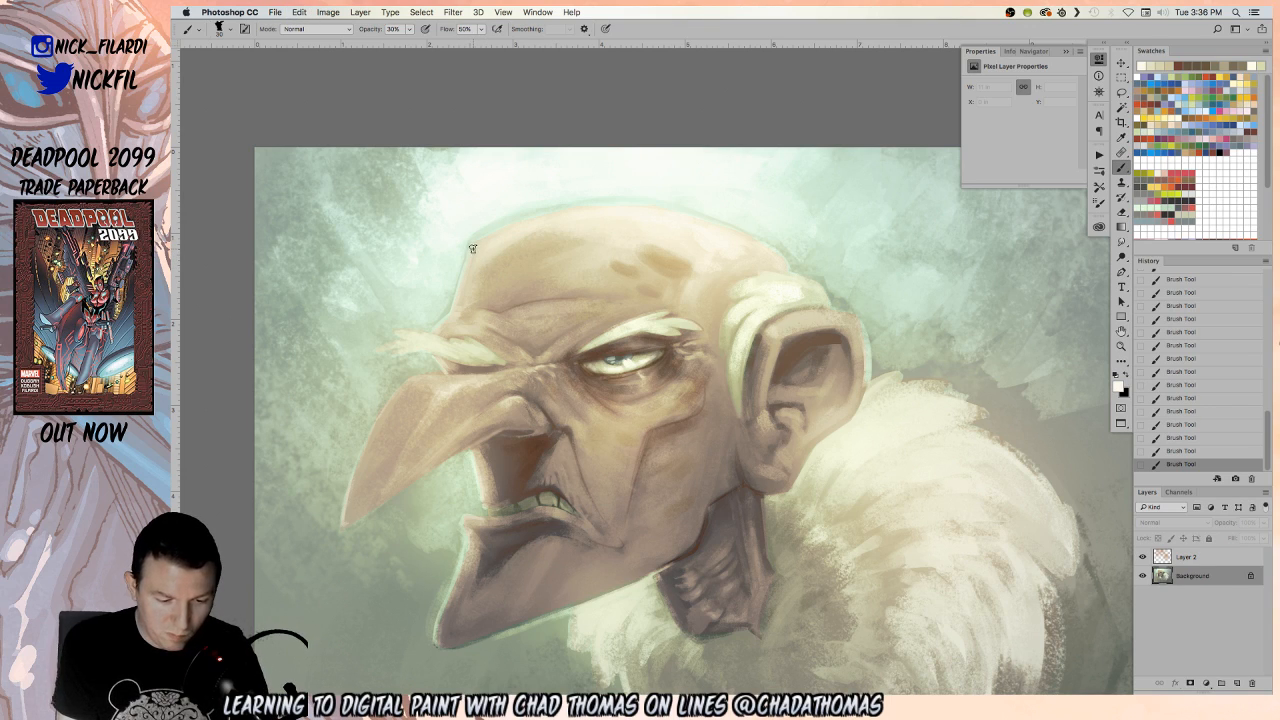
key(0)
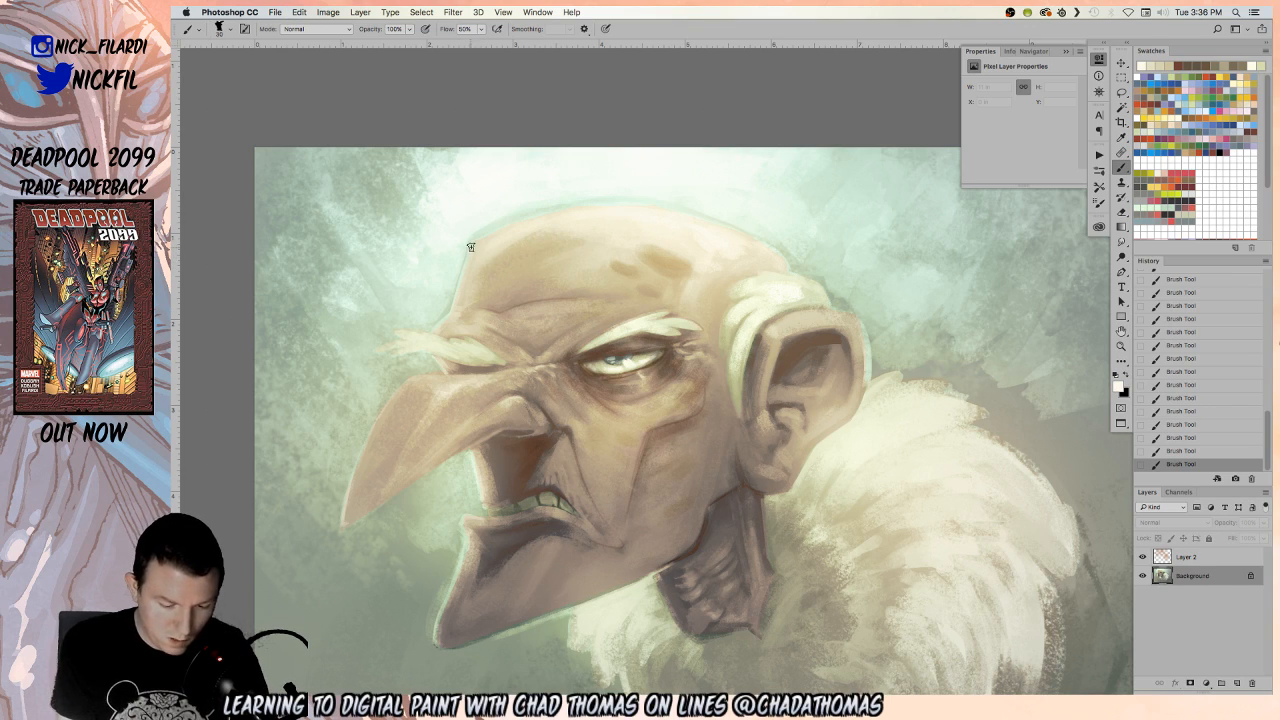
mouse_move(453, 301)
mouse_down()
mouse_move(476, 238)
mouse_move(430, 330)
mouse_up()
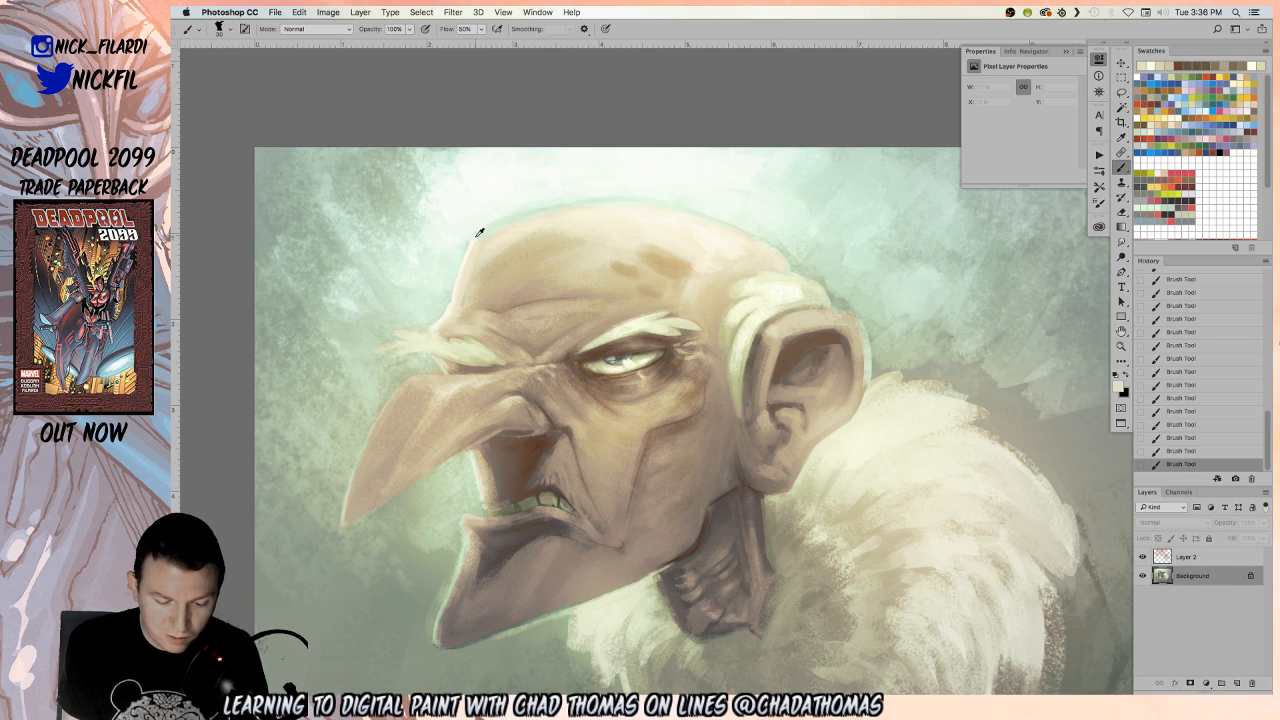
Refine the rim light along the top of the skull with light tones sampled from the head's upper edge
alt+click(522, 228)
drag(562, 209, 487, 230)
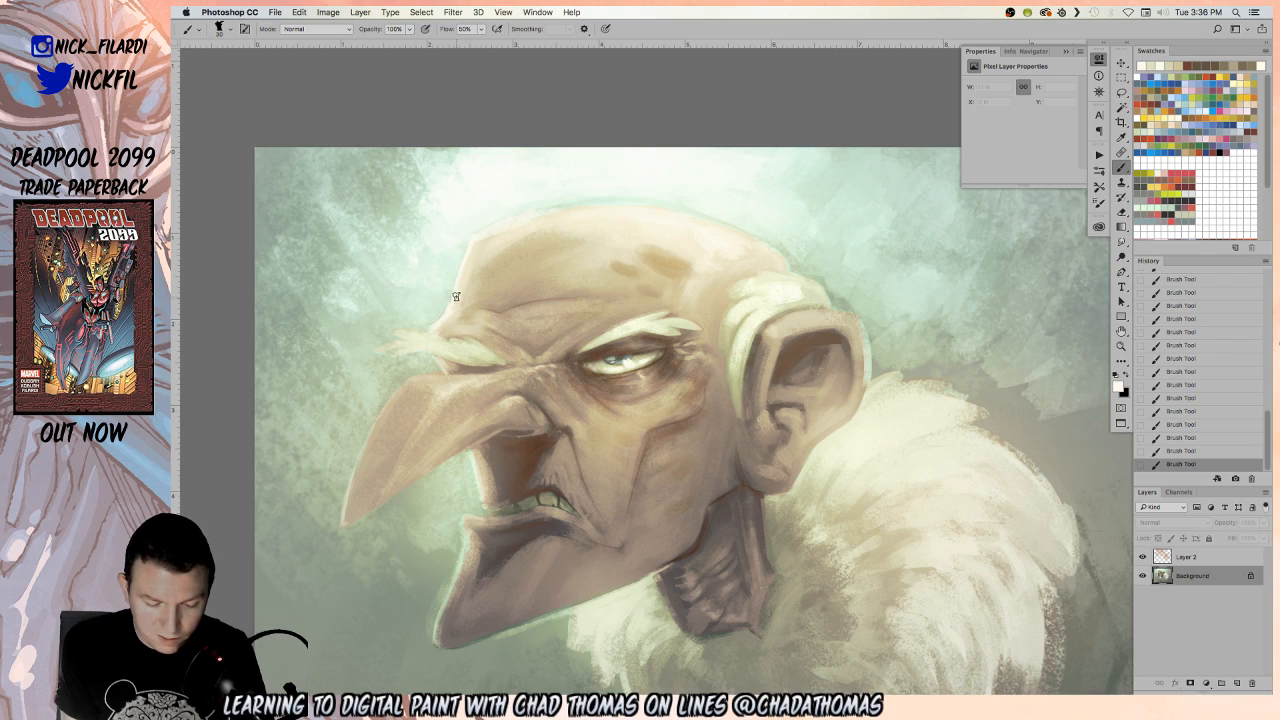
alt+click(558, 213)
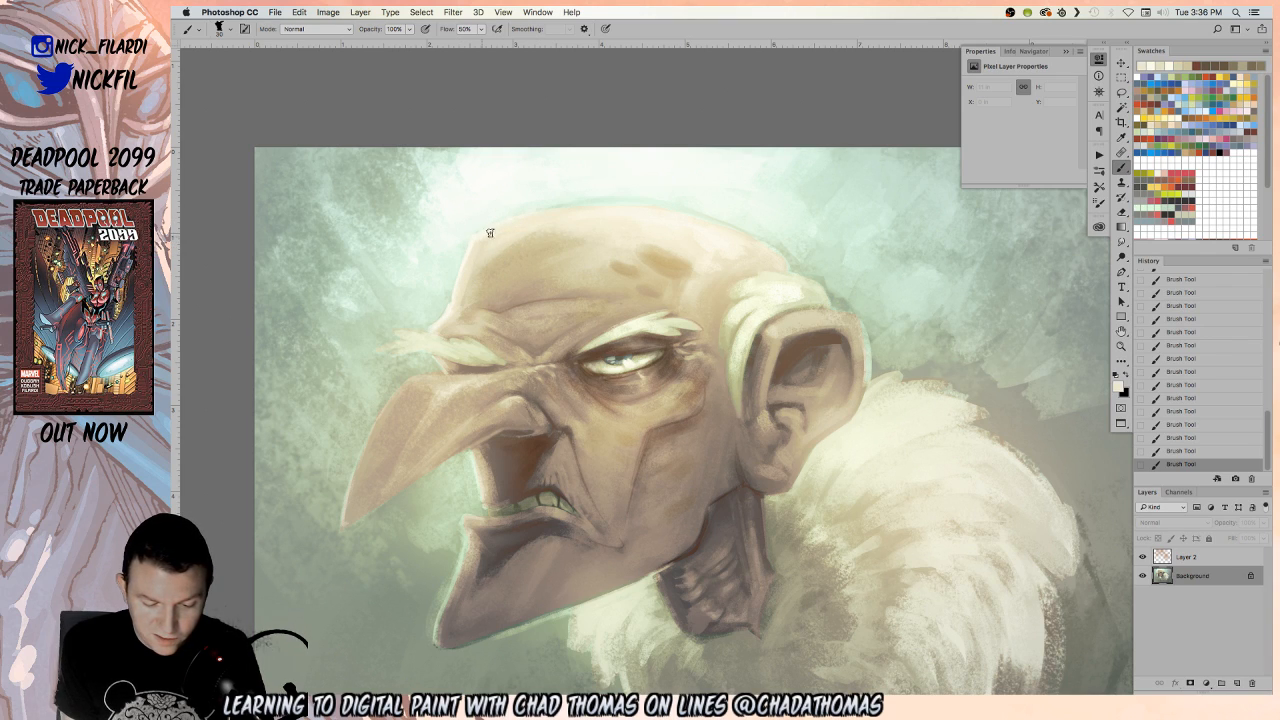
alt+click(666, 208)
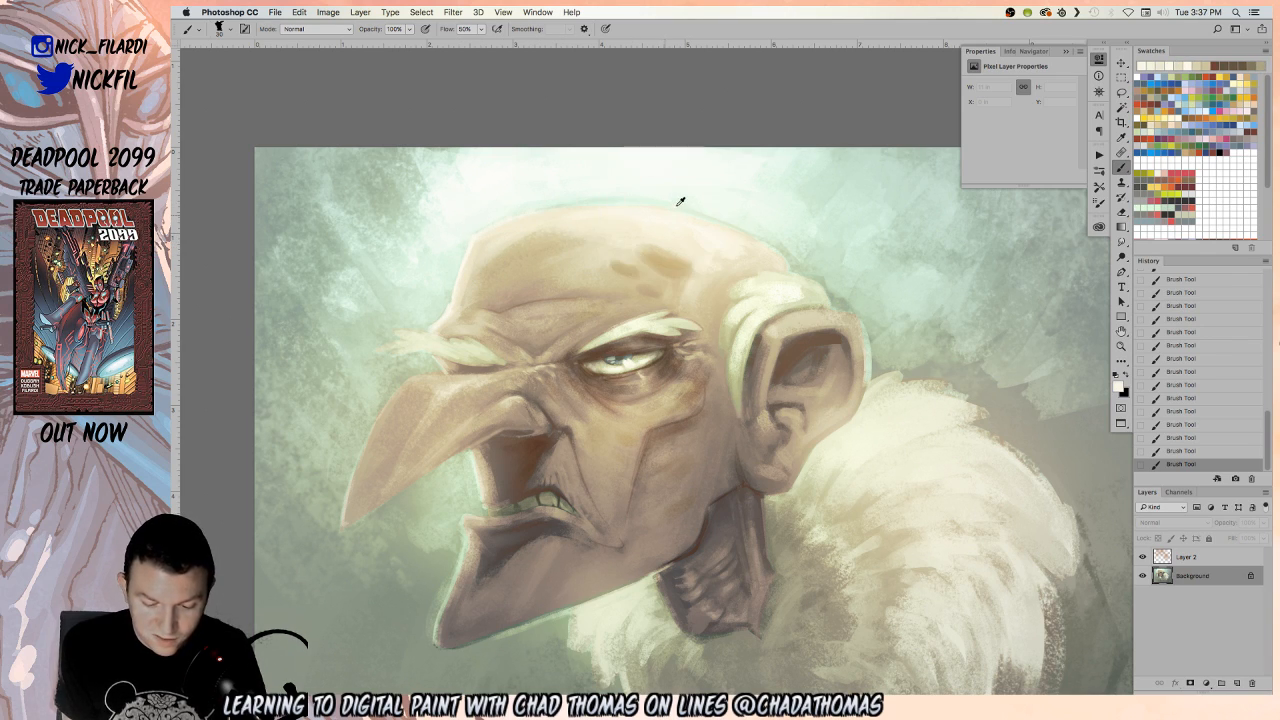
alt+click(476, 235)
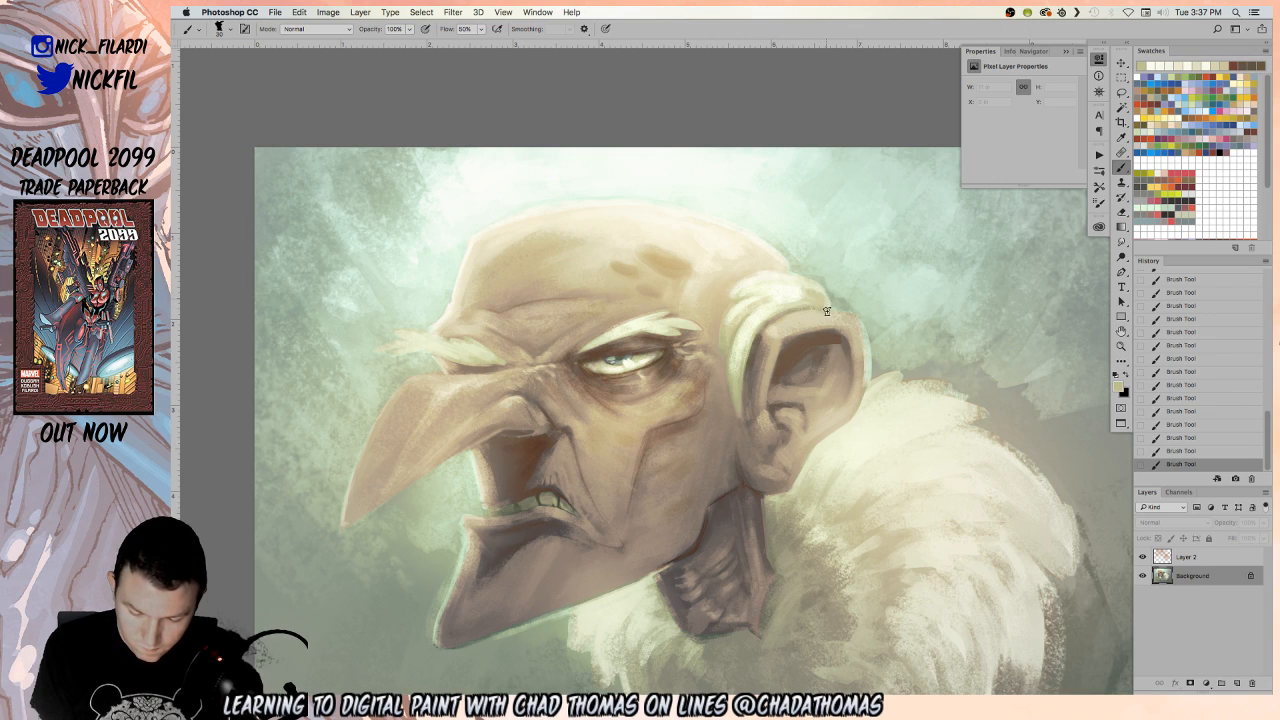
Lower the brush opacity to 50% and touch up the brow edge above the far eyebrow with a sampled skin tone
key(5)
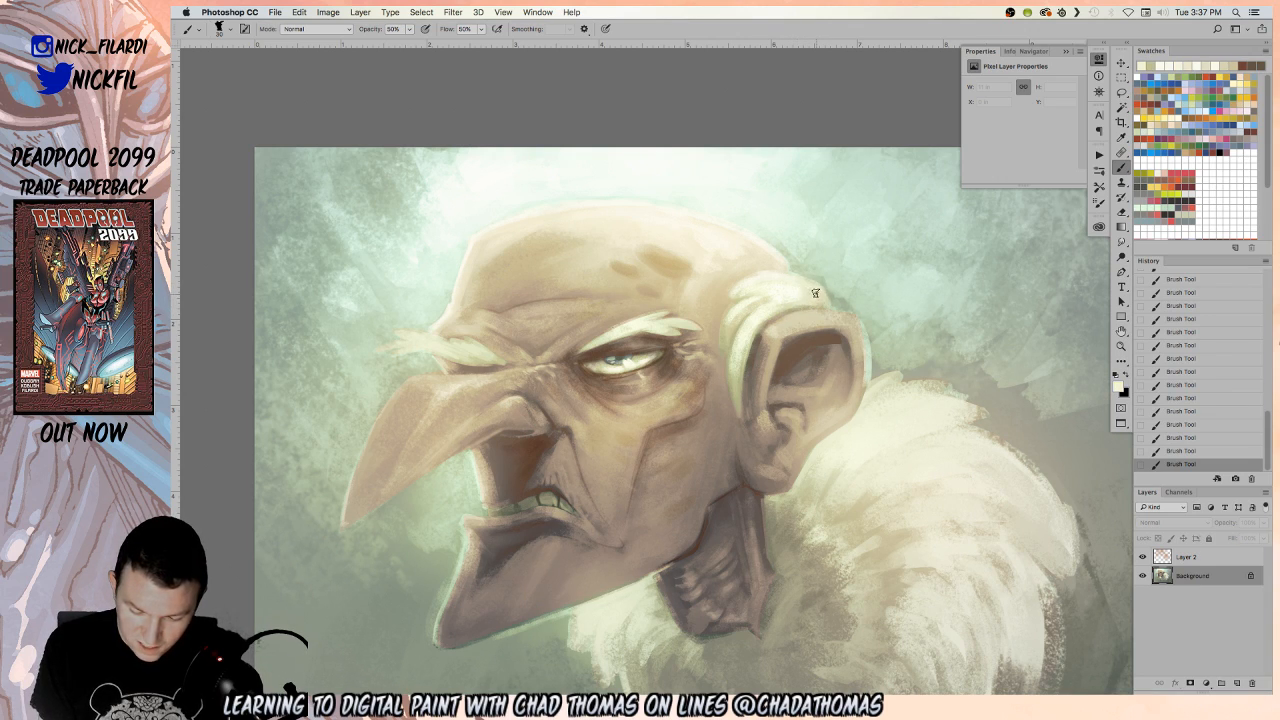
click(1121, 332)
drag(1036, 375, 1110, 445)
click(1121, 167)
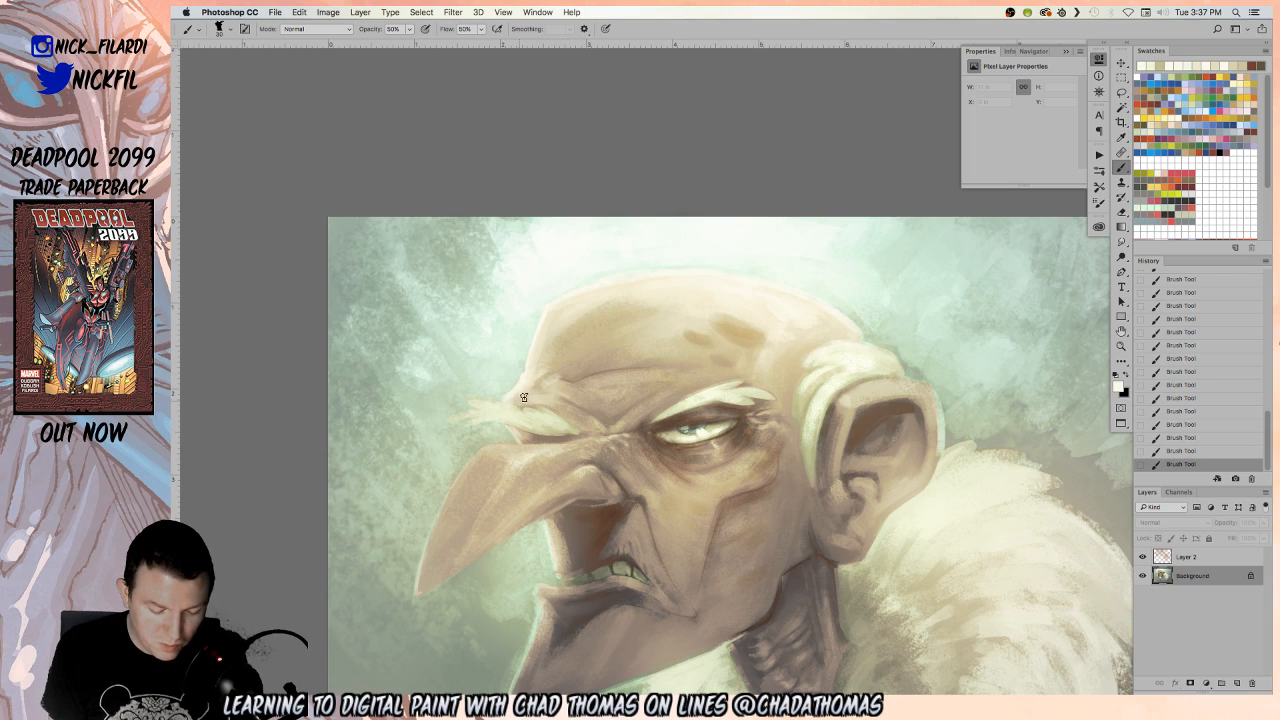
alt+click(557, 382)
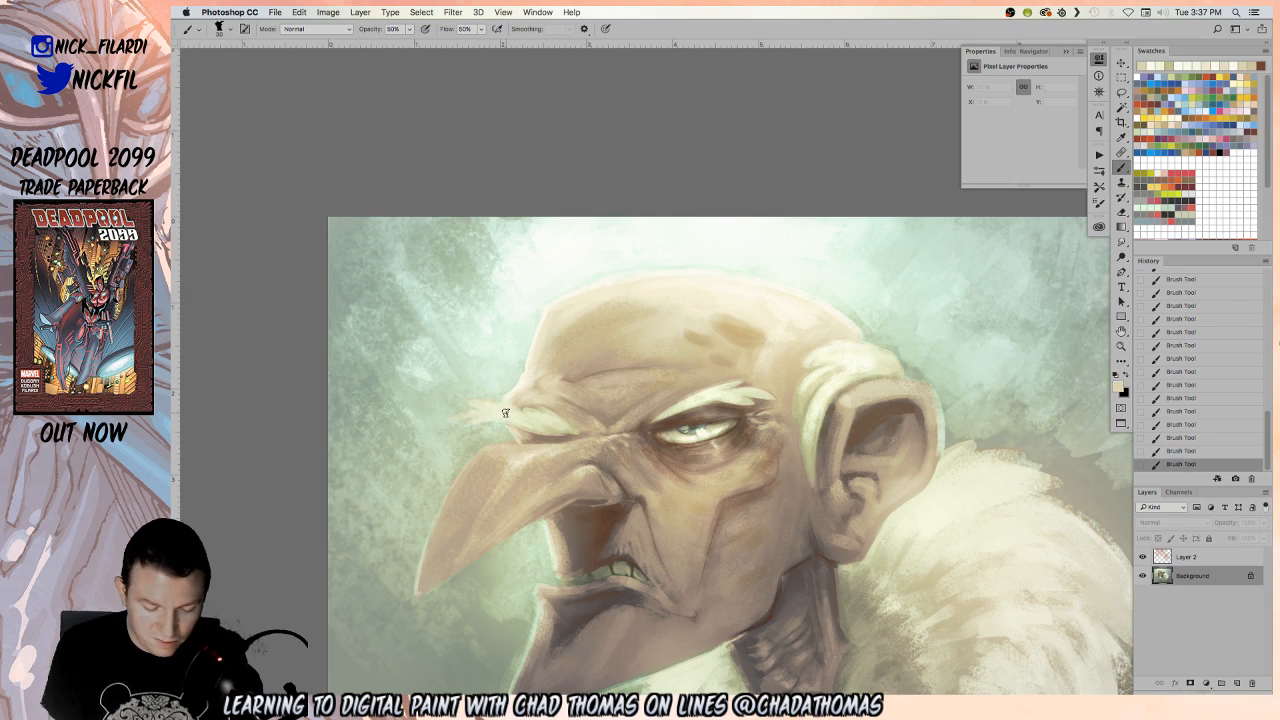
Paint the shadow beneath the far eyebrow and the nose bridge with dark brown and skin tones sampled from the eye and nose
click(1121, 346)
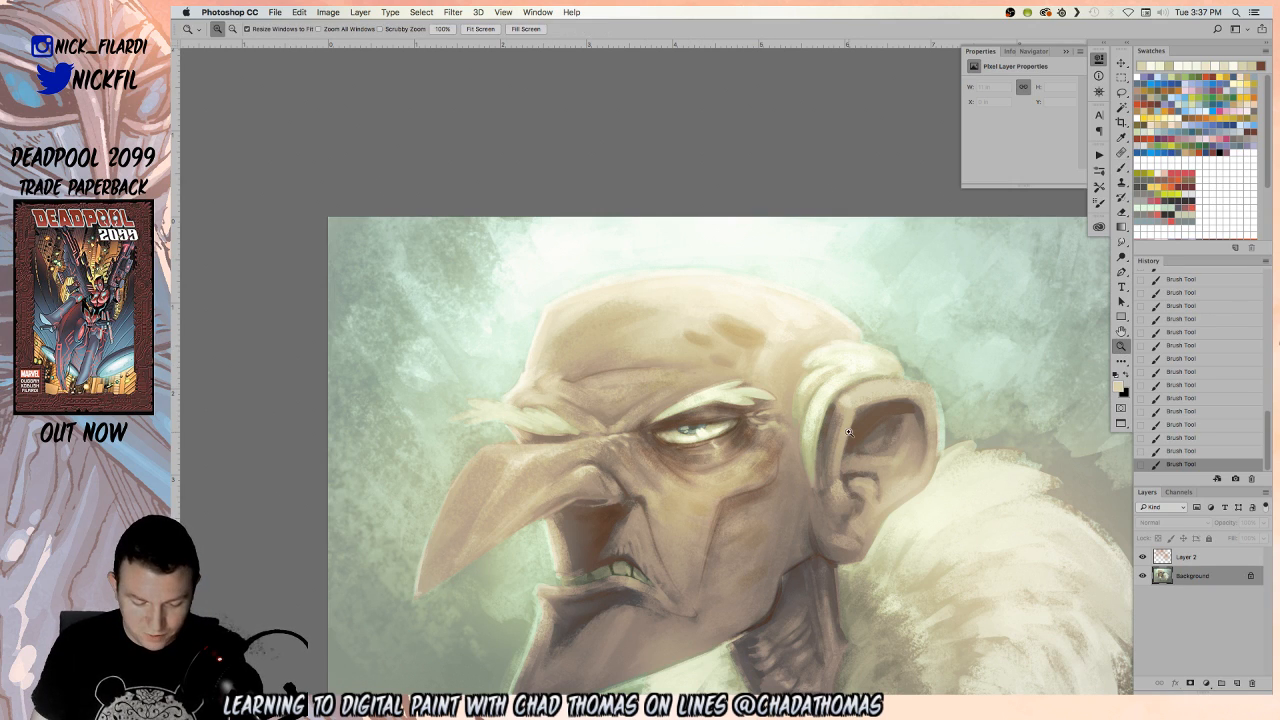
alt+click(709, 500)
alt+click(709, 500)
click(615, 470)
click(615, 470)
key(b)
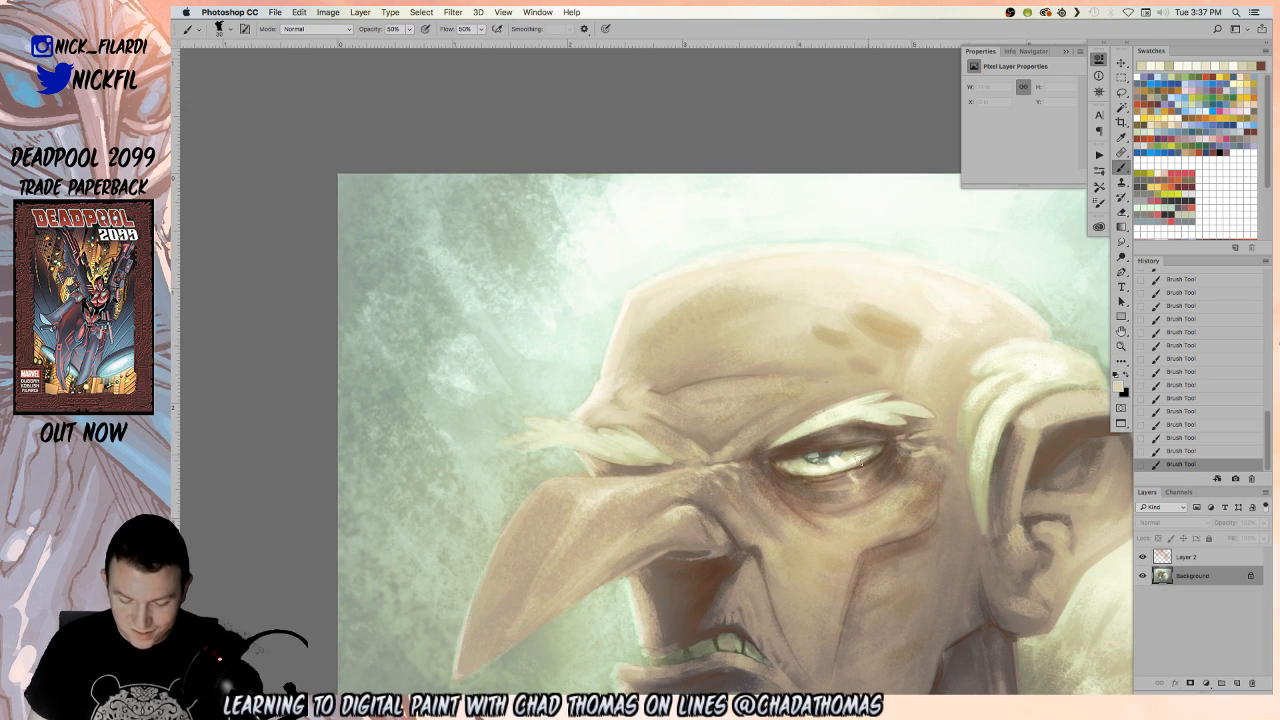
alt+click(795, 446)
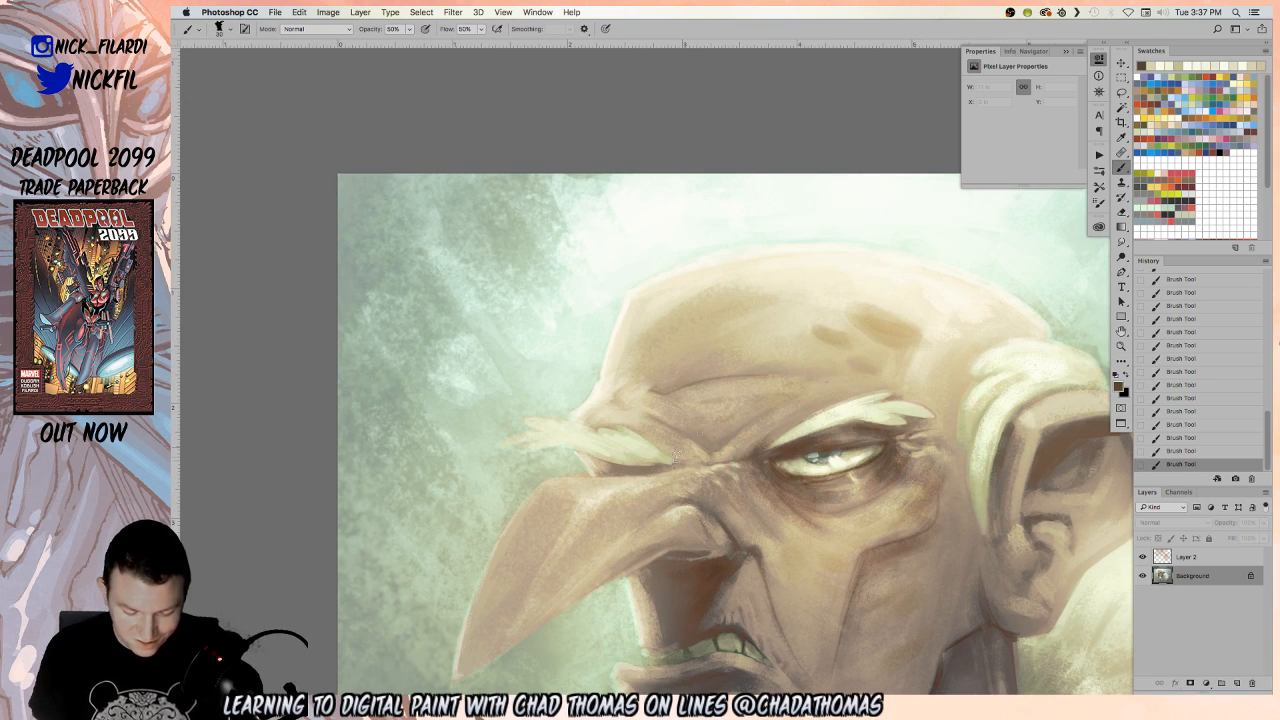
alt+click(603, 476)
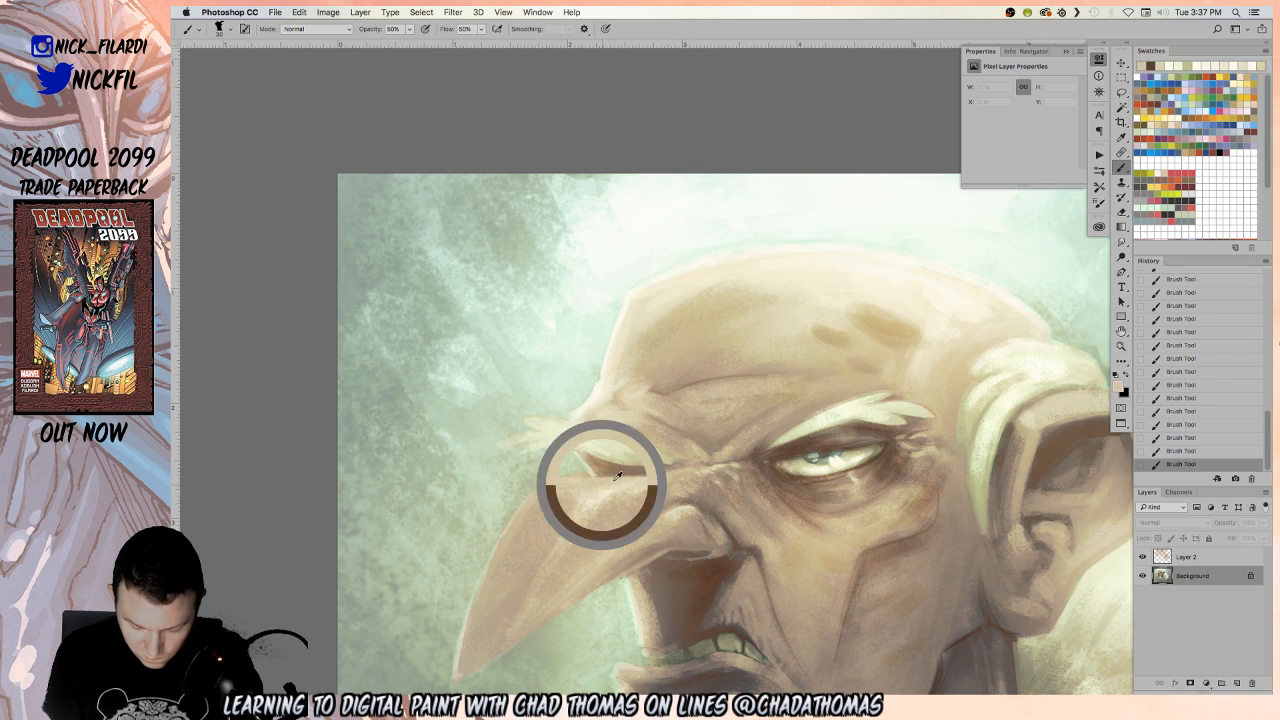
drag(628, 479, 674, 472)
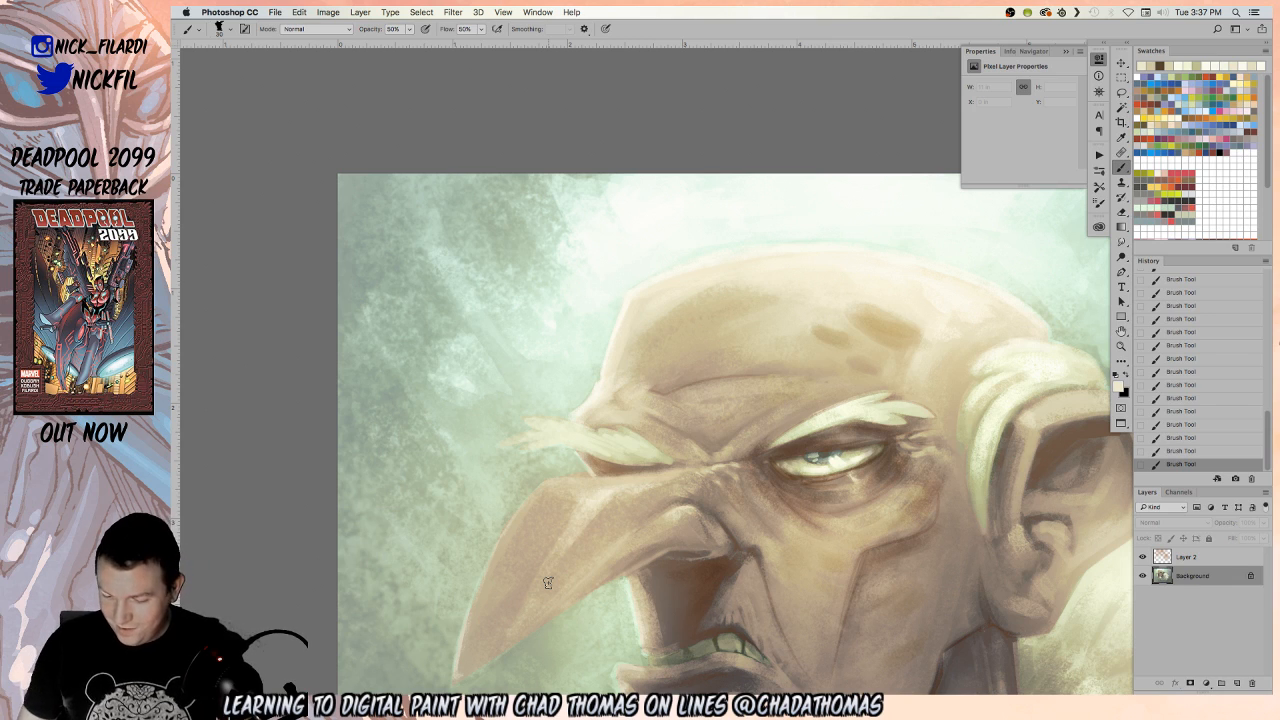
Darken the age spots on the forehead with brown sampled from the near eye, using a smaller brush at 50% opacity
click(1121, 344)
alt+click(860, 468)
click(1122, 333)
drag(936, 484, 781, 414)
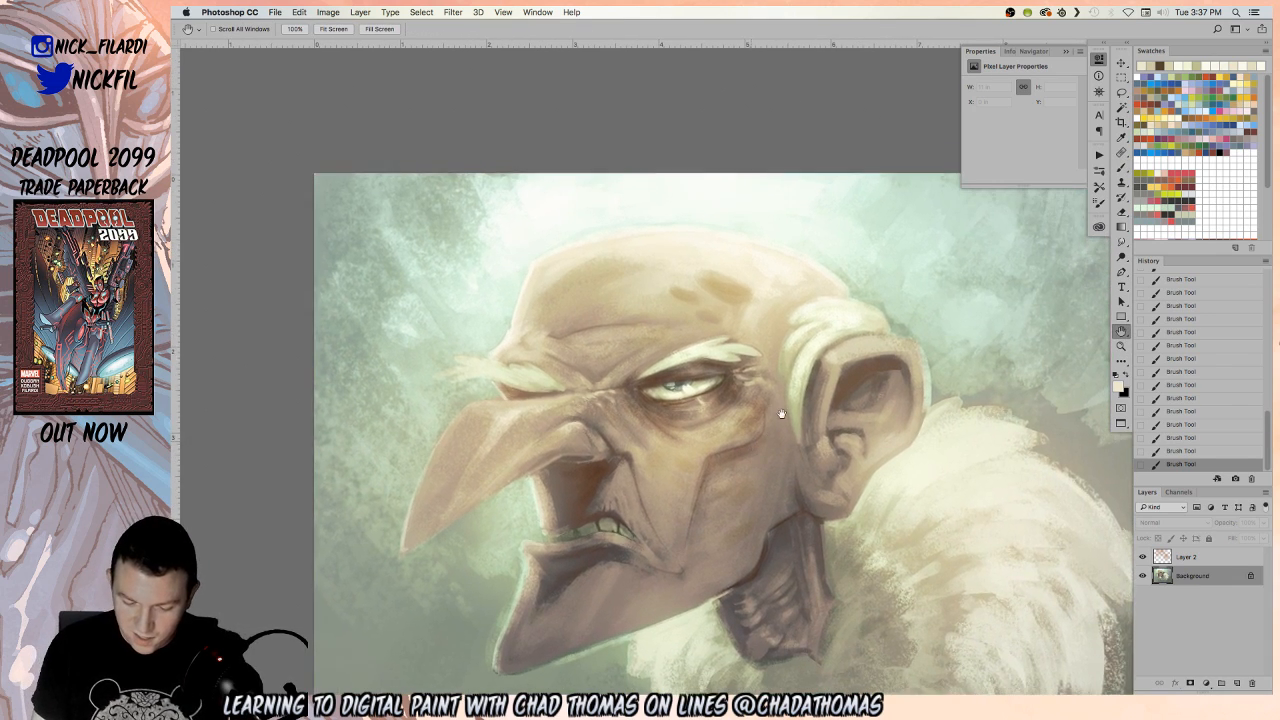
click(1122, 168)
alt+click(726, 292)
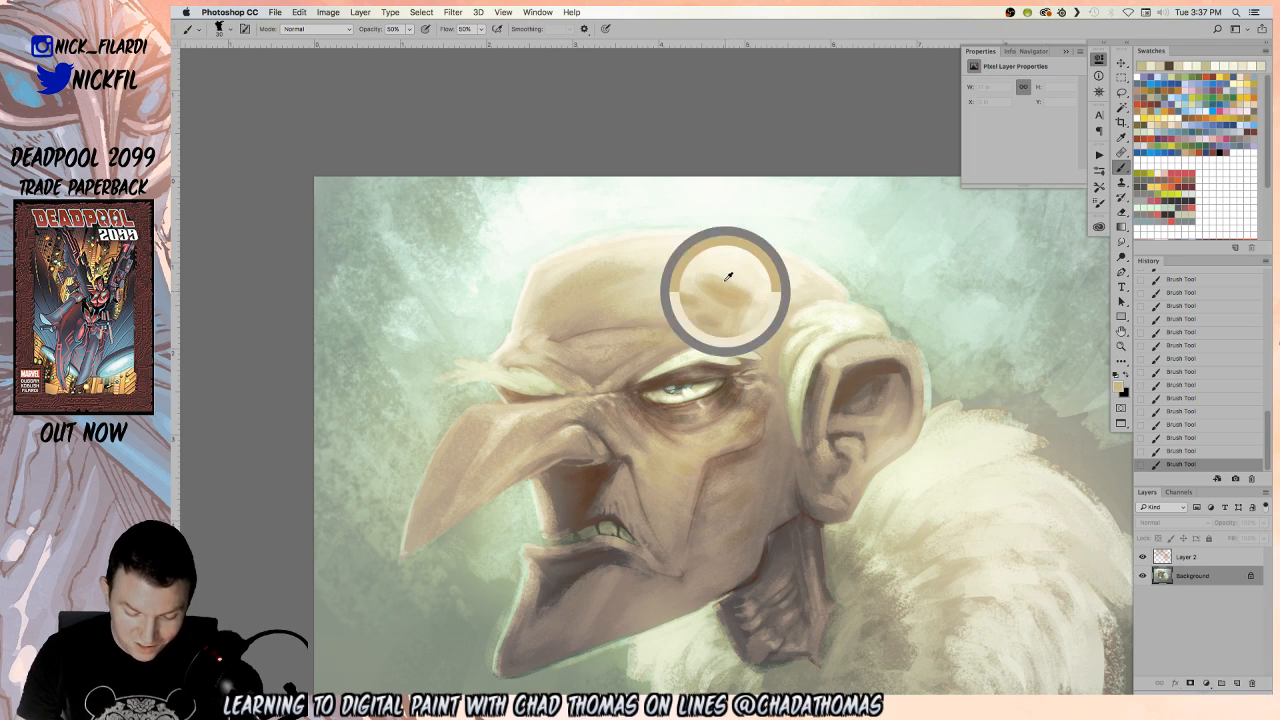
alt+click(664, 380)
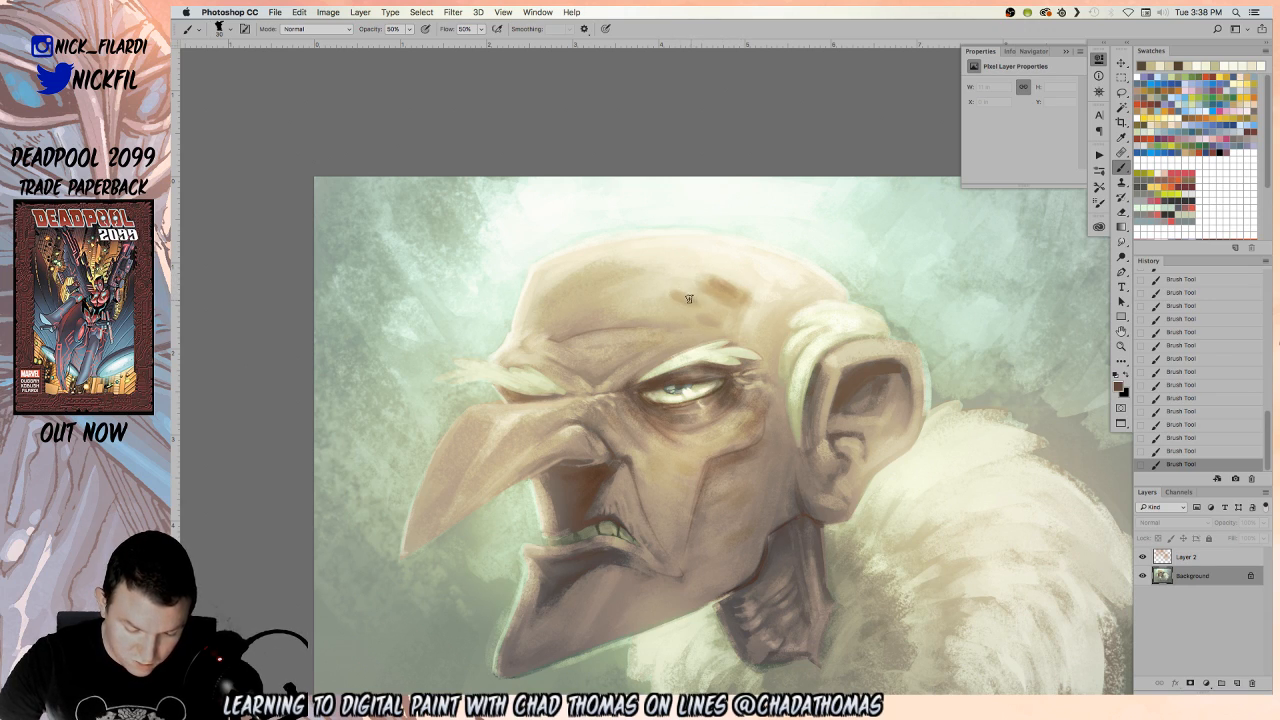
key(bracketleft)
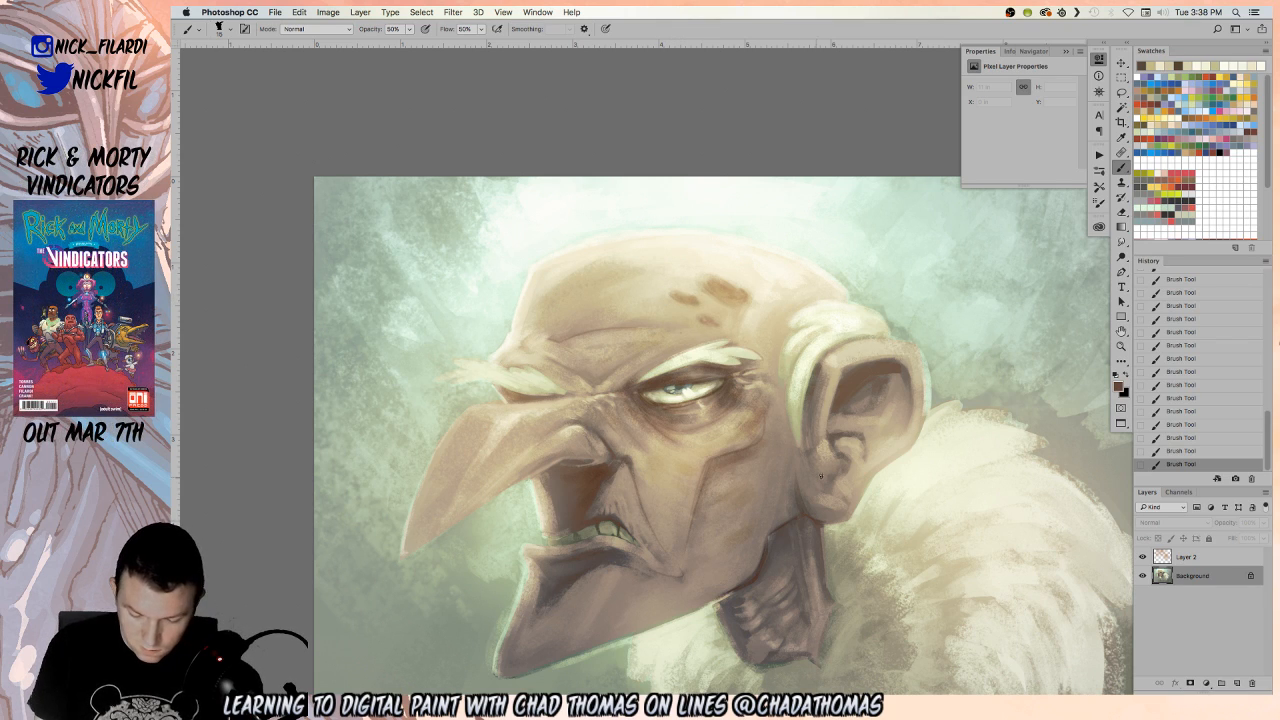
Soften the dark age spots with skin tones sampled around them, using a larger brush at 30% opacity
click(1120, 346)
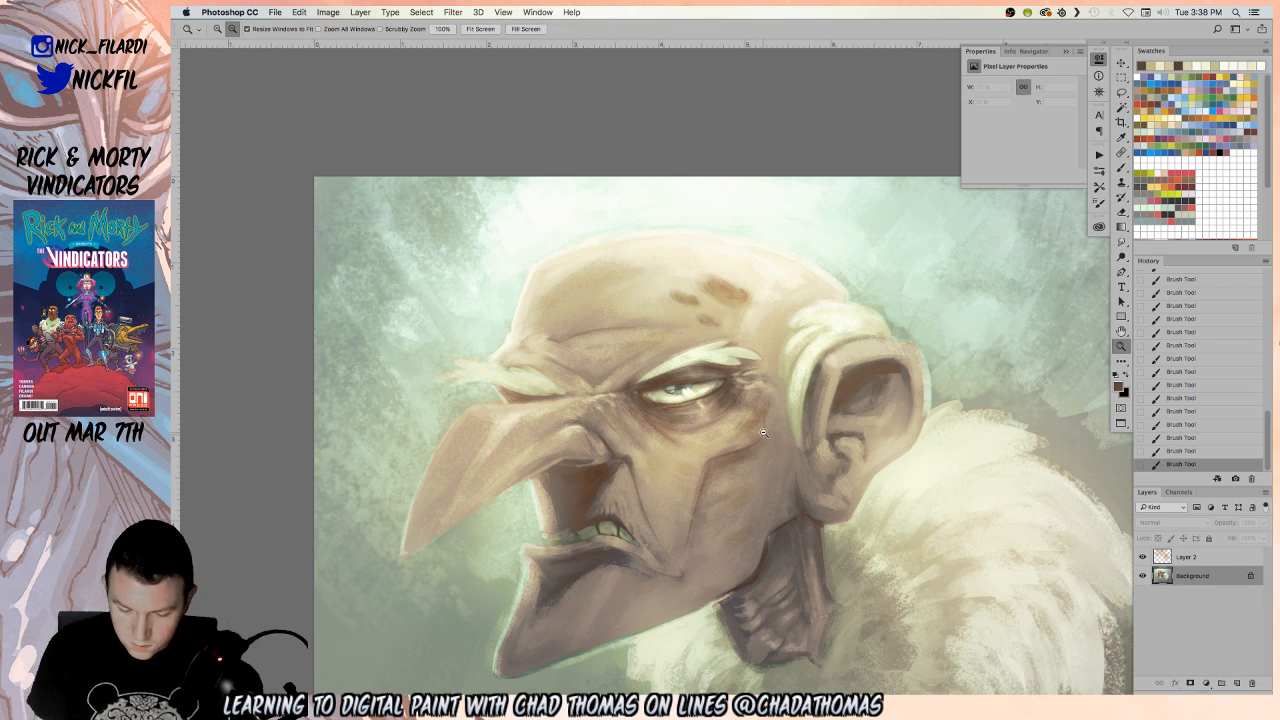
alt+click(785, 432)
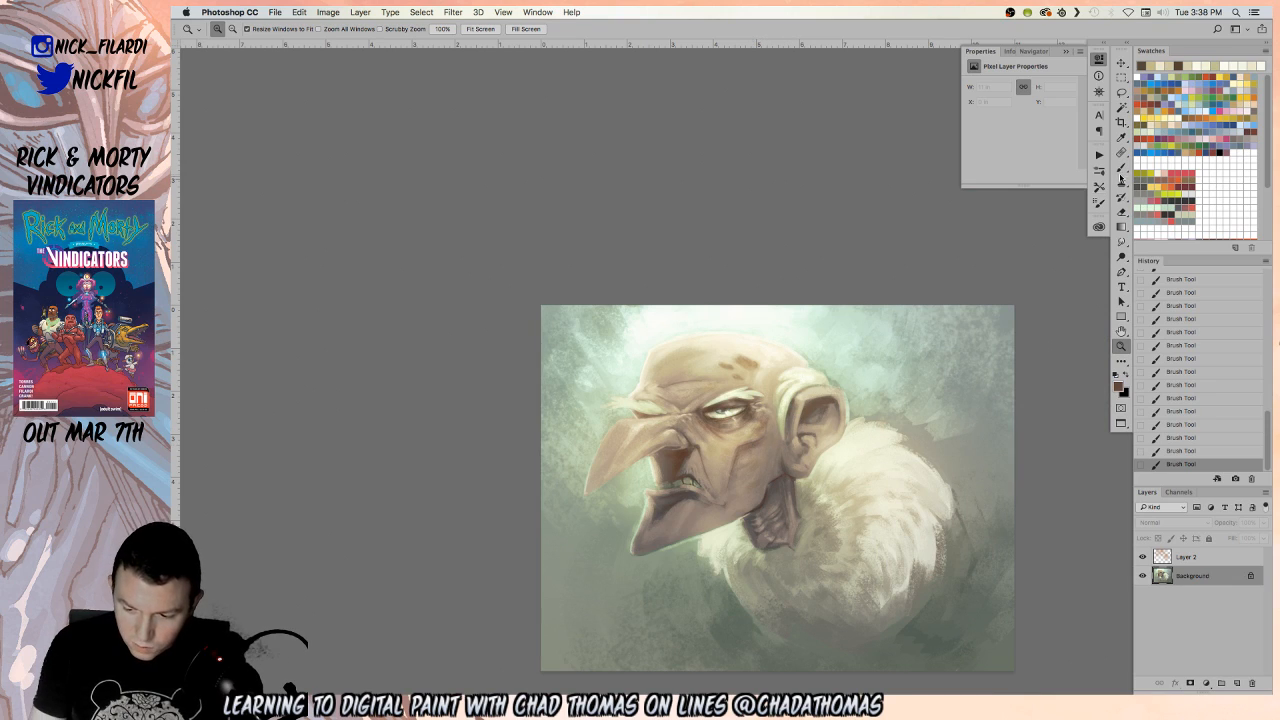
click(1121, 167)
alt+click(740, 357)
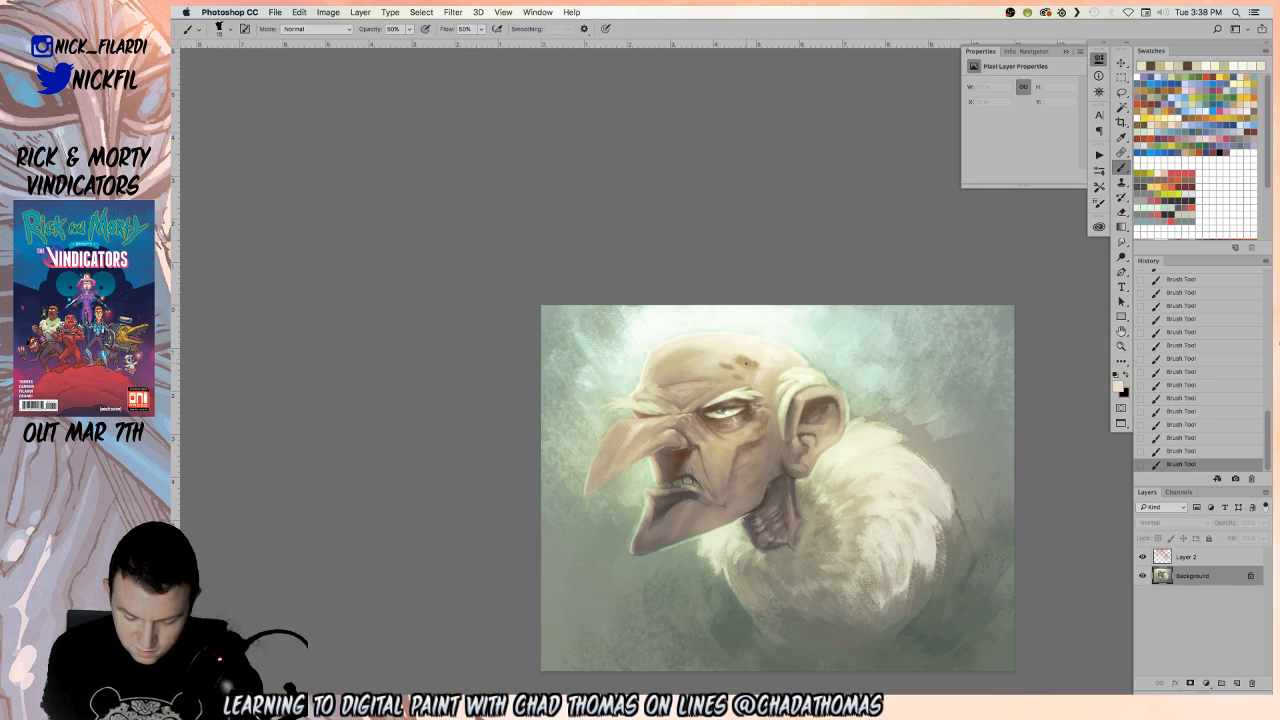
alt+click(739, 364)
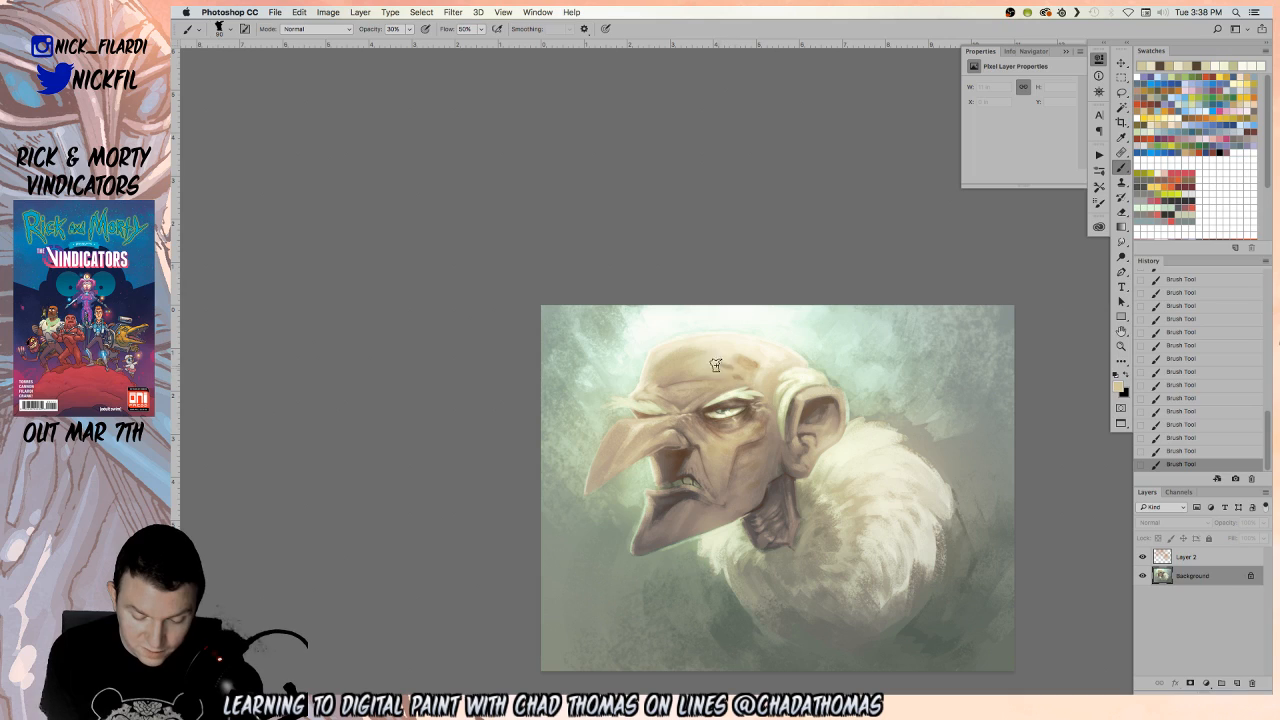
Repaint the forehead age spots with a warm tan sampled beside them at 30% opacity
key(z)
click(771, 346)
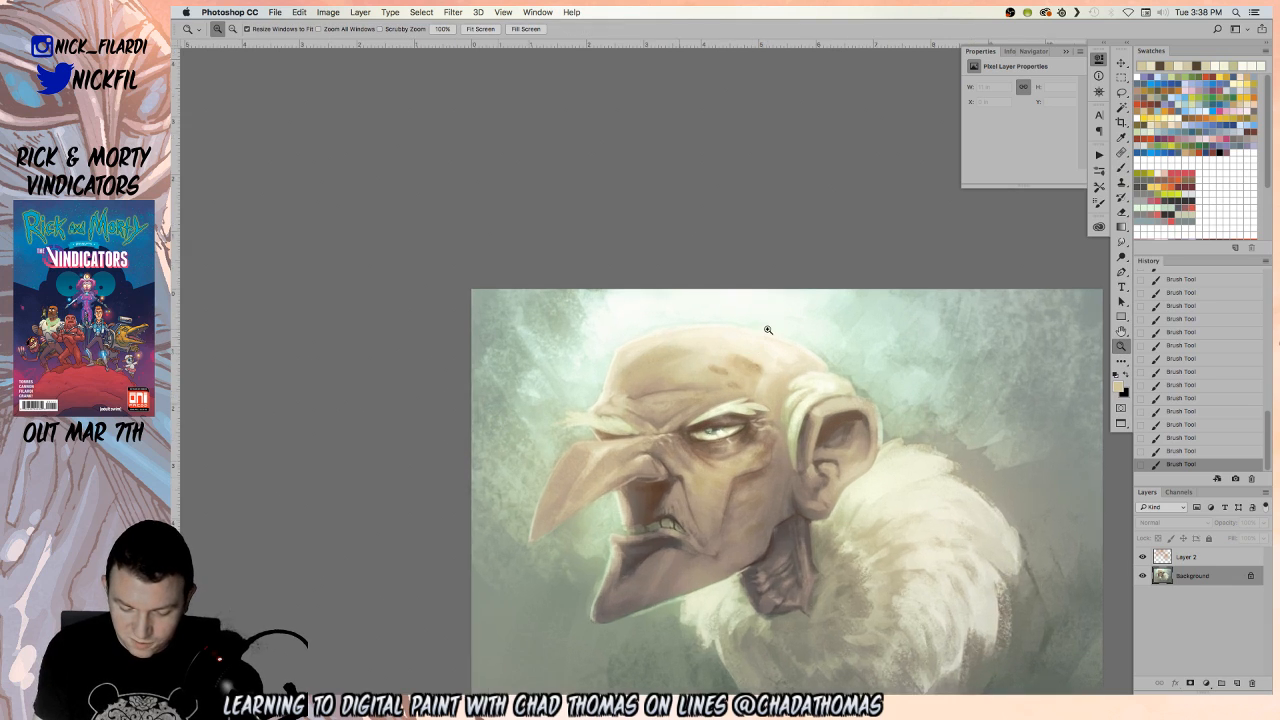
click(1121, 167)
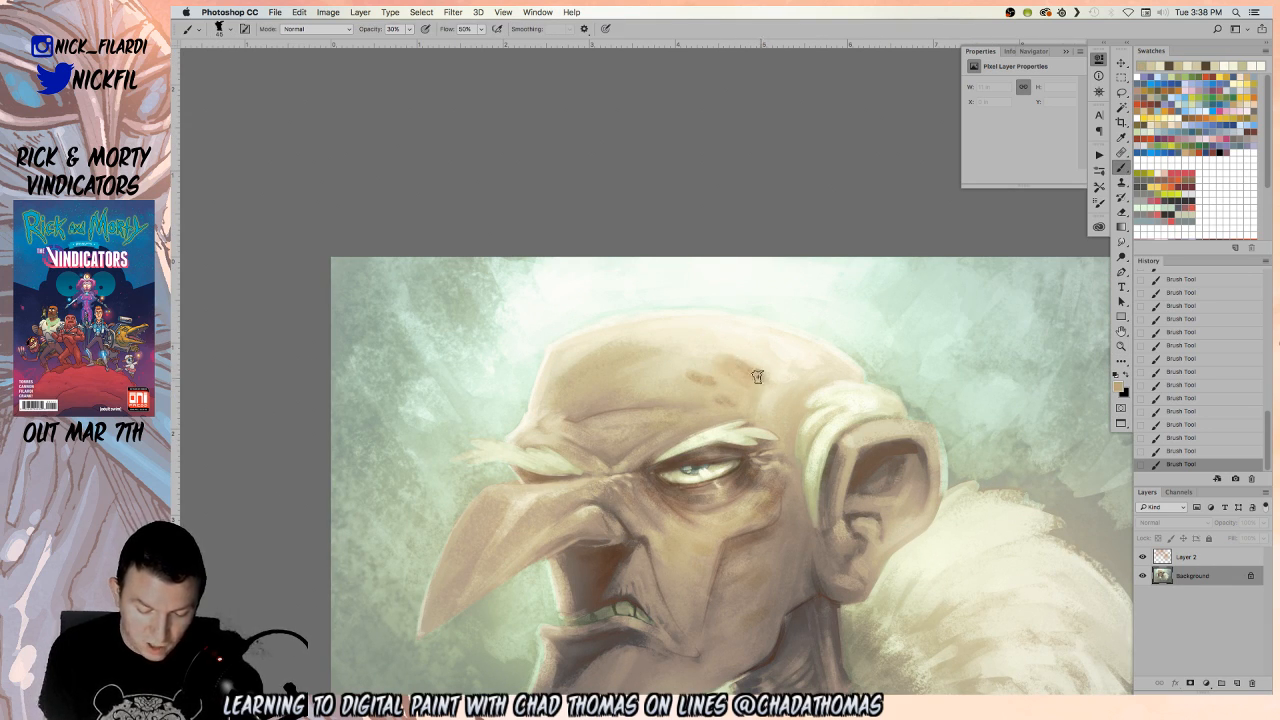
alt+click(698, 368)
drag(730, 363, 760, 375)
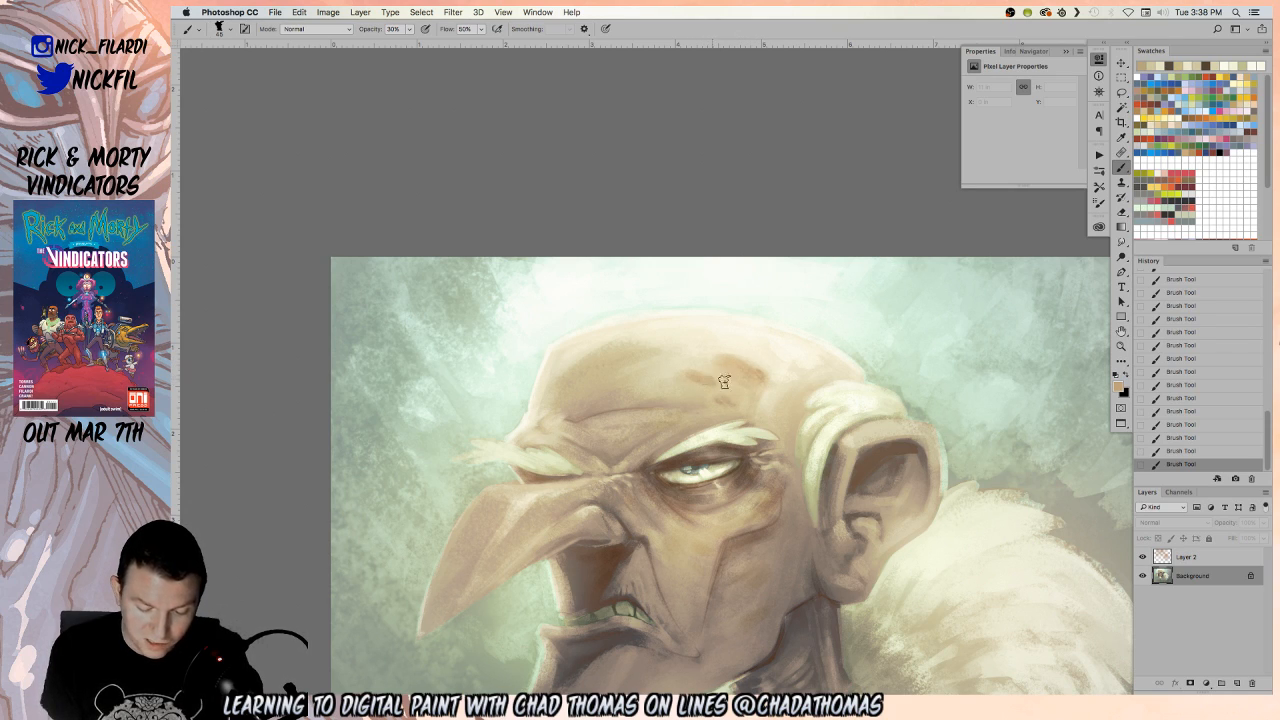
Examine the whole portrait from a distance, then the face up close
click(1121, 346)
alt+click(823, 494)
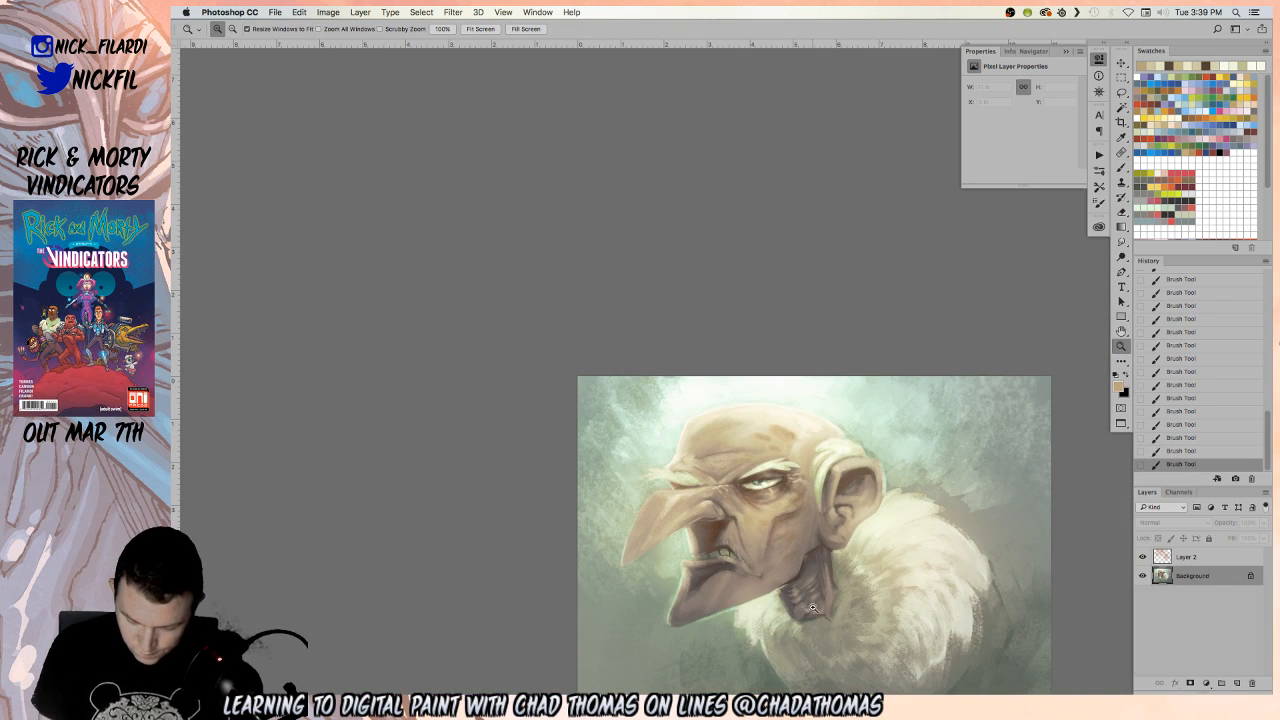
click(1121, 331)
mouse_move(877, 522)
mouse_down()
mouse_move(760, 468)
mouse_move(783, 437)
mouse_move(794, 442)
mouse_up()
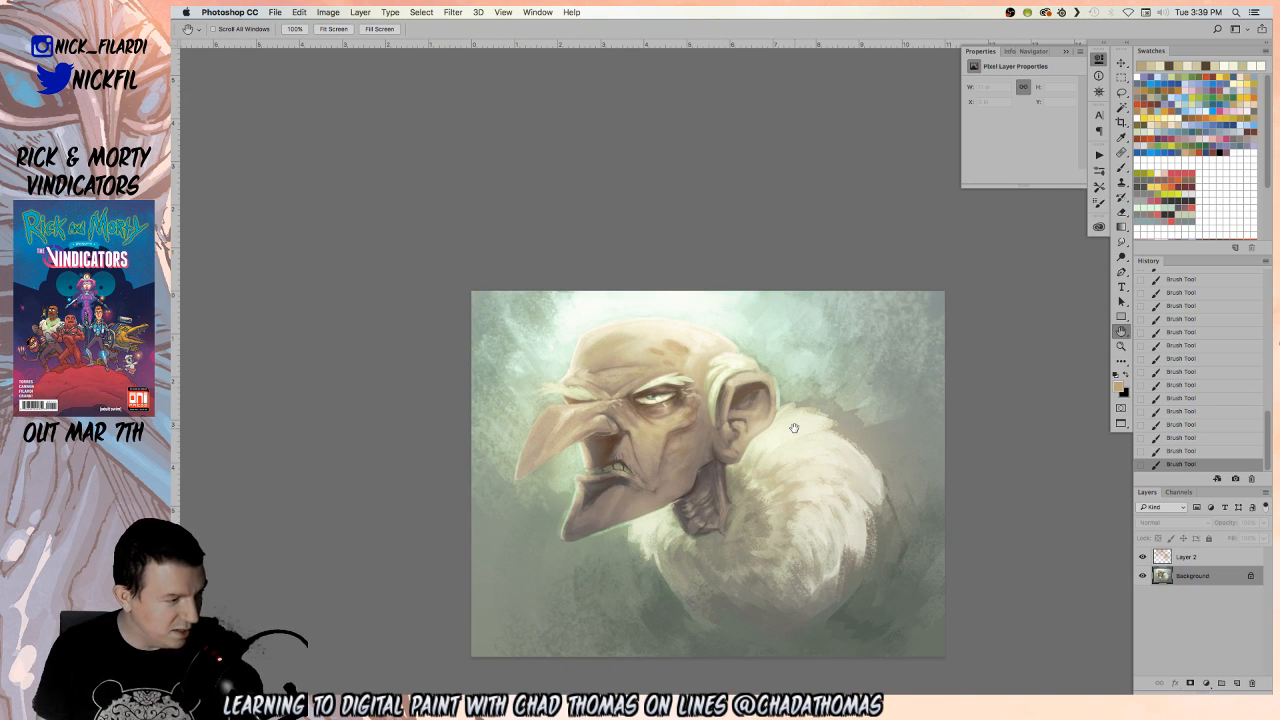
drag(800, 532, 754, 495)
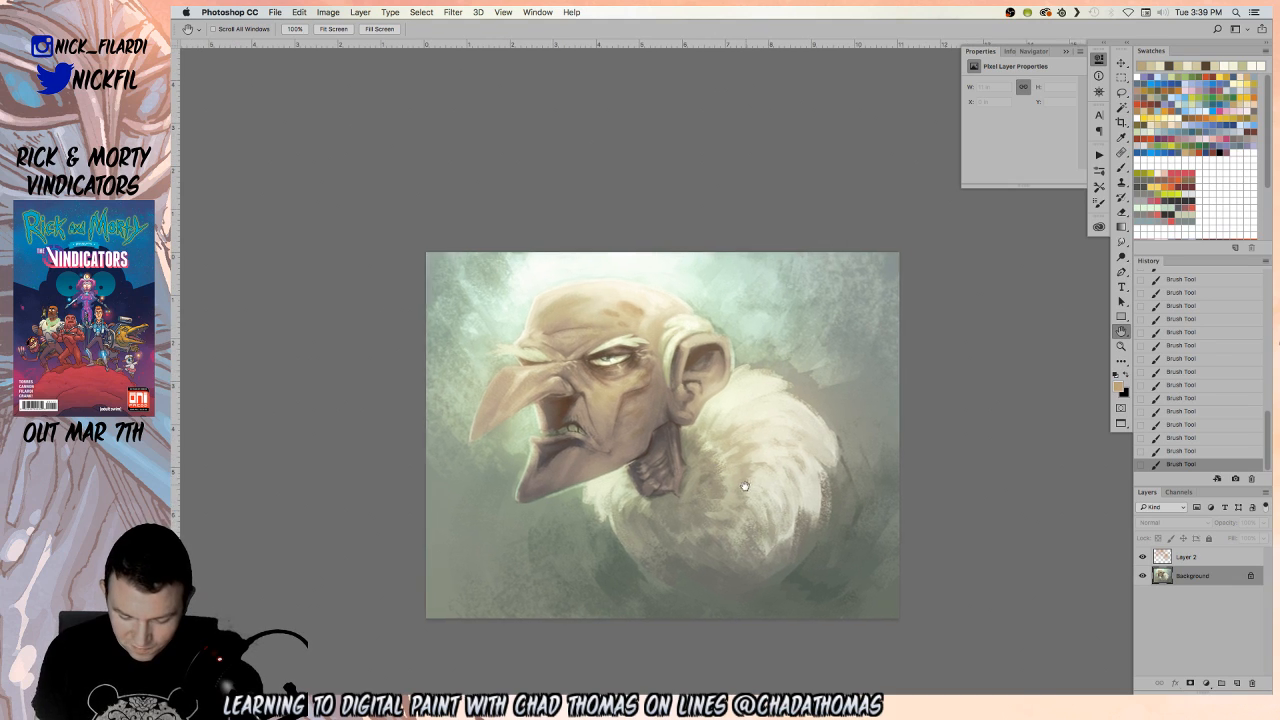
click(1121, 346)
click(697, 383)
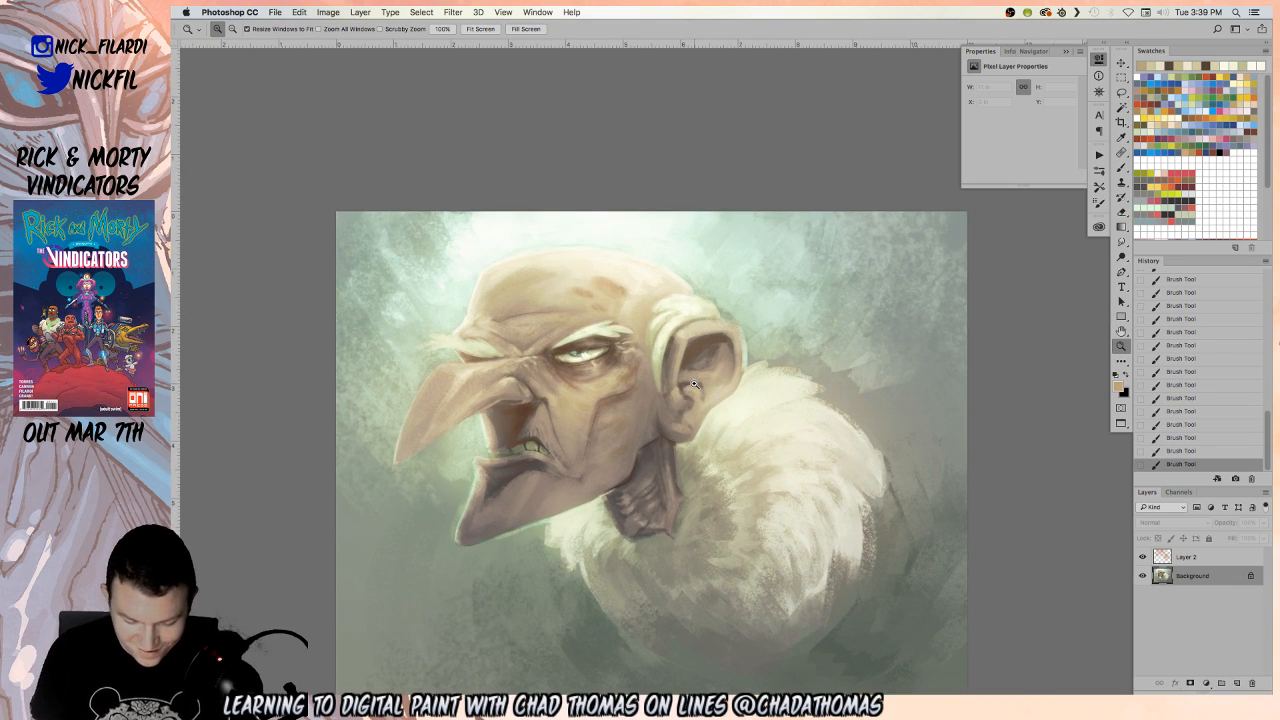
click(619, 378)
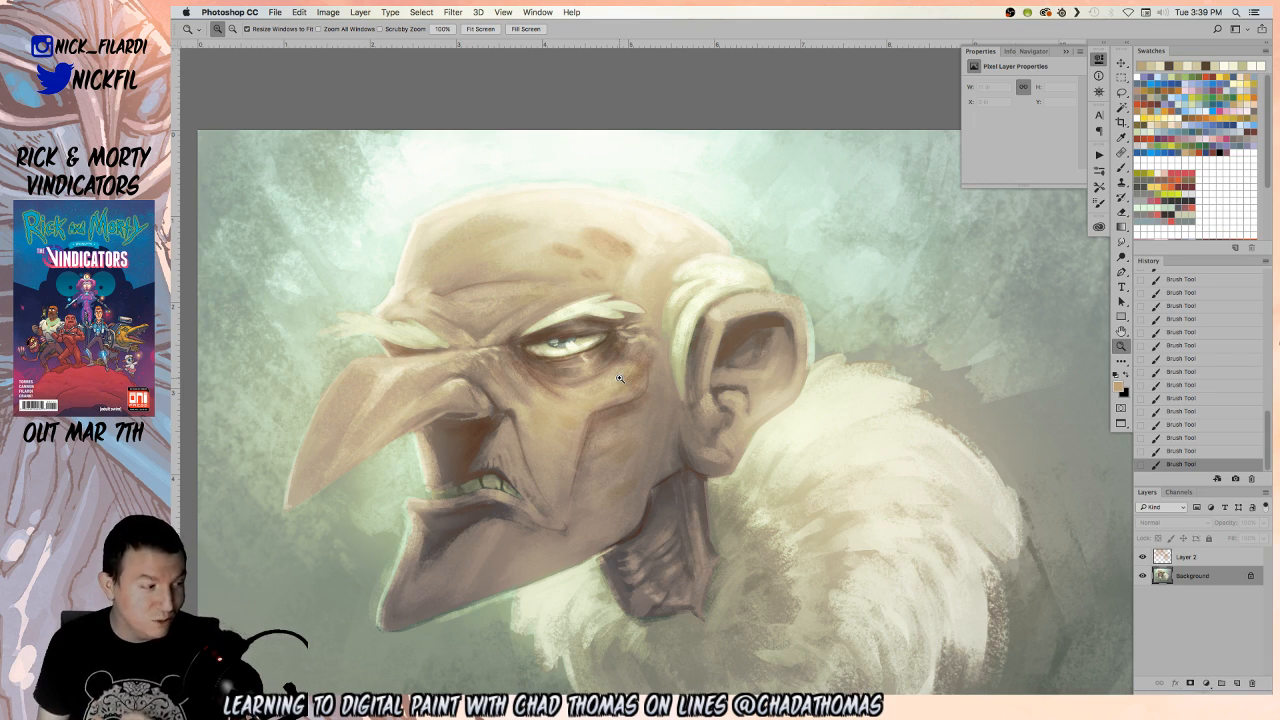
key(space)
drag(755, 420, 884, 456)
Paint bushier pale hairs on the far eyebrow at 100% opacity, using a smaller brush and cream sampled from the near eyebrow and side hair
click(1121, 167)
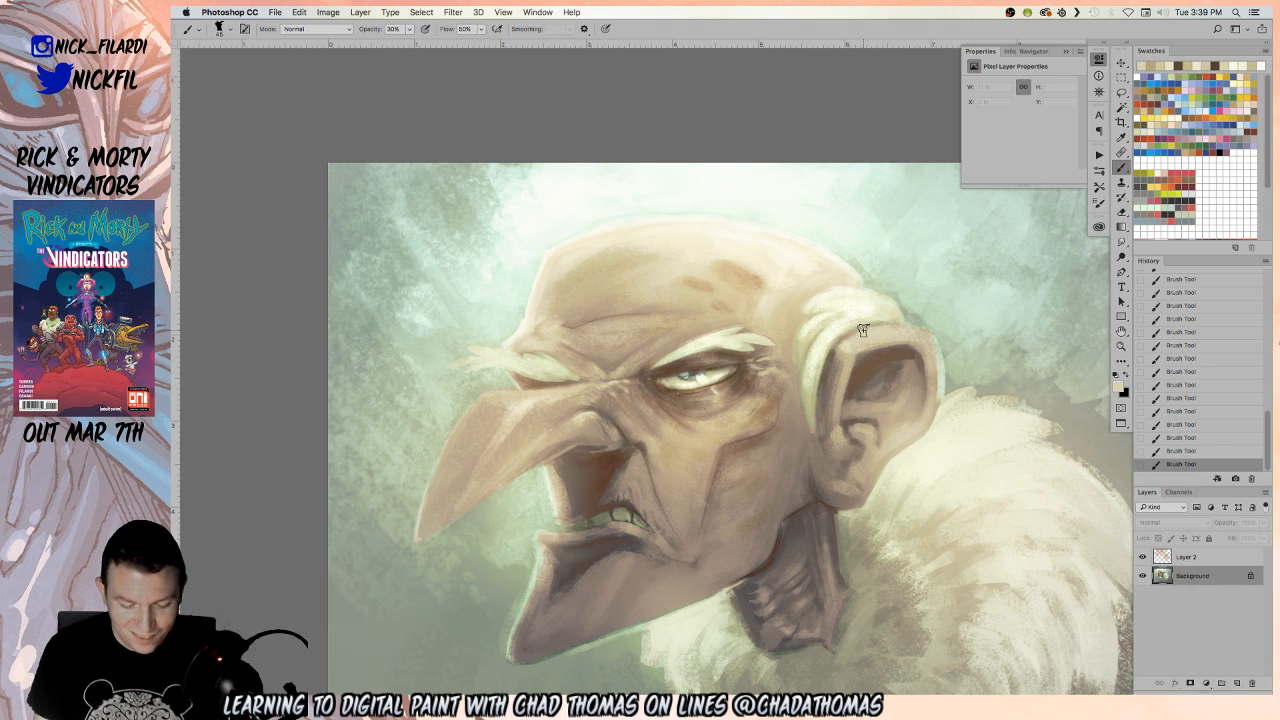
alt+click(708, 340)
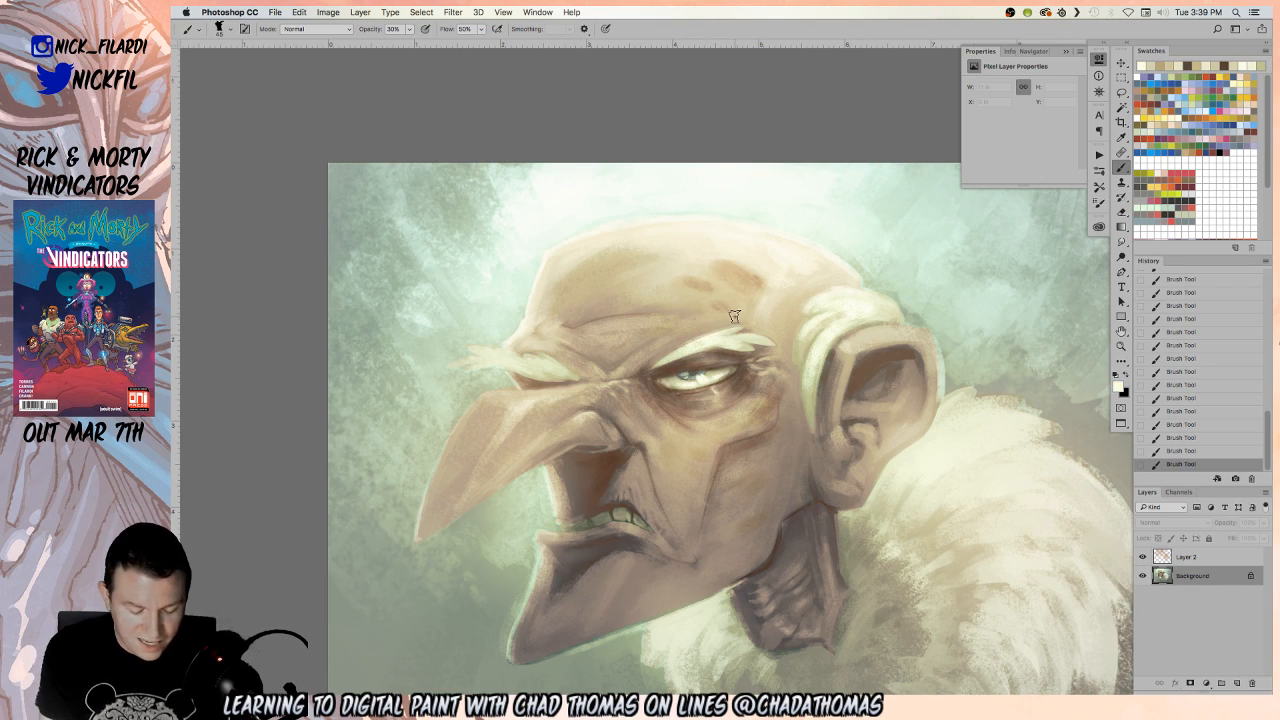
alt+click(851, 297)
click(1121, 331)
drag(842, 362, 963, 414)
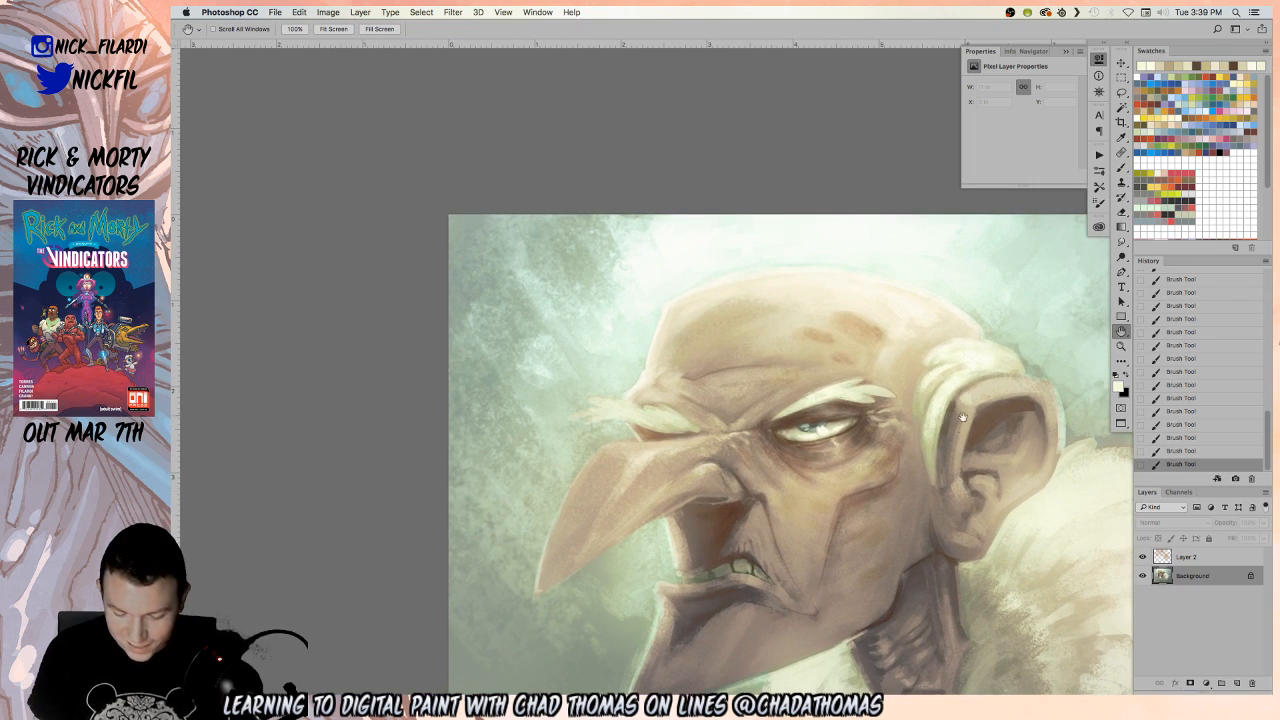
click(1121, 166)
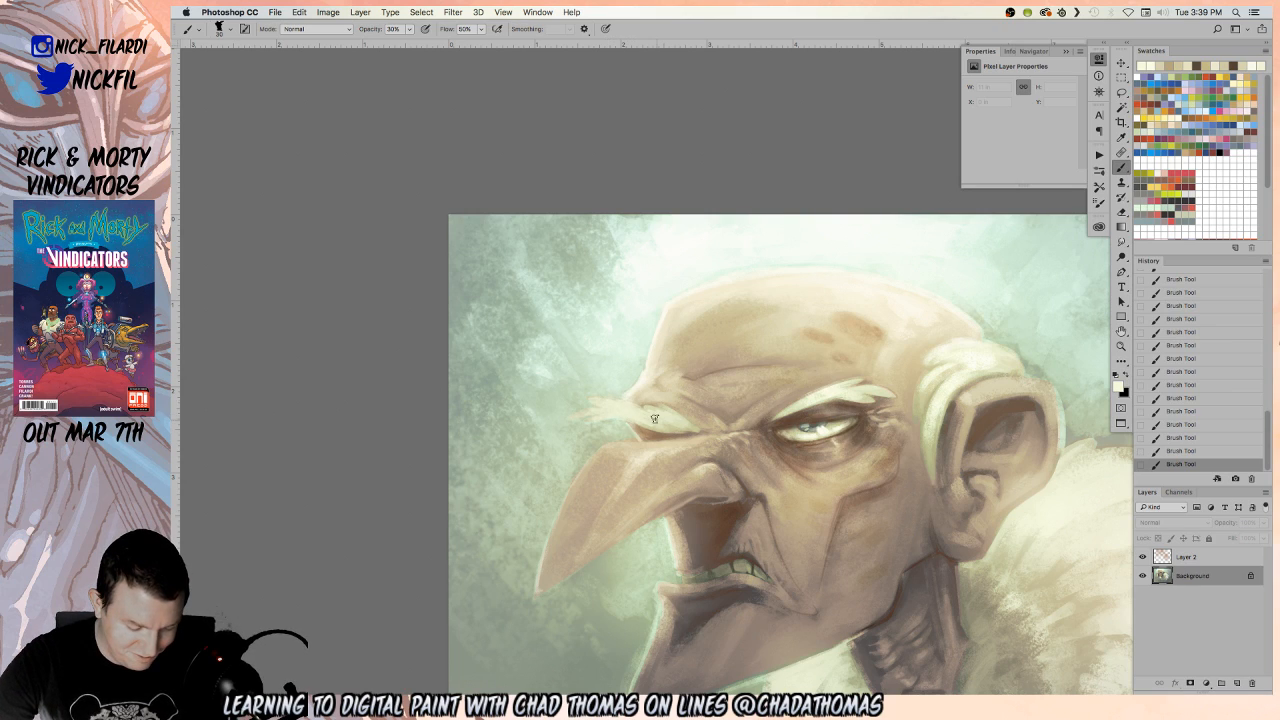
key(0)
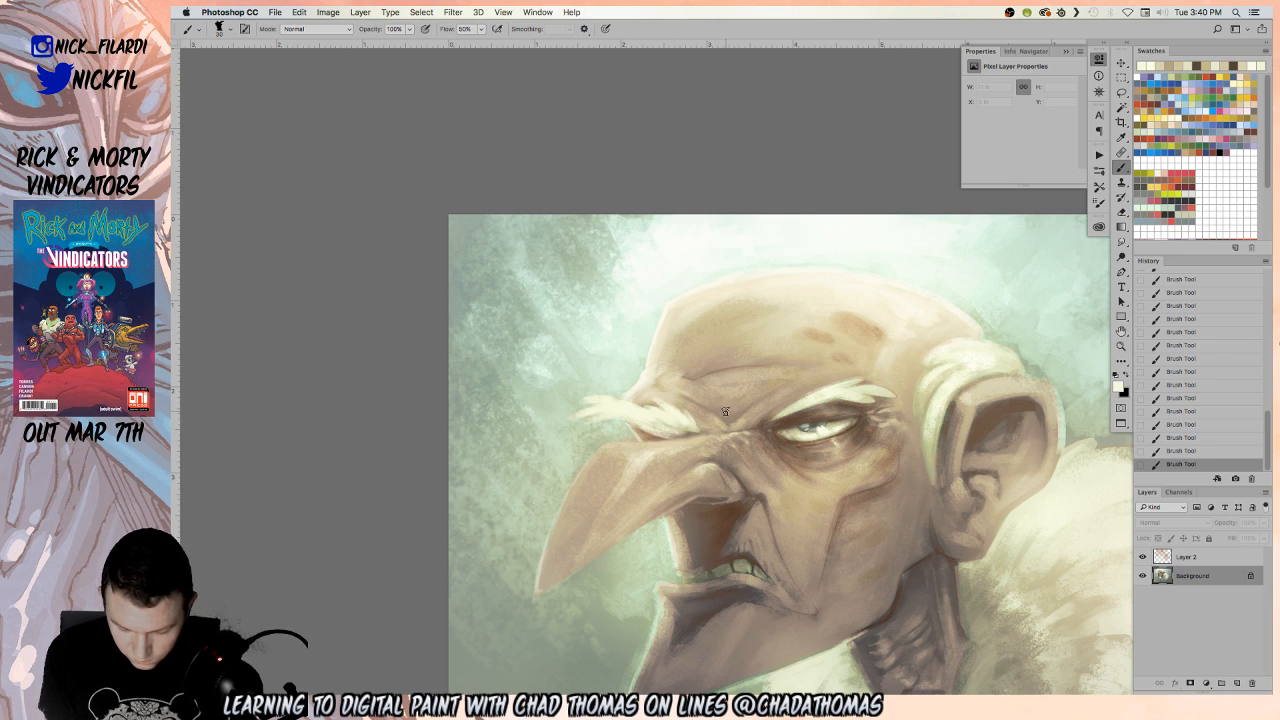
alt+click(648, 436)
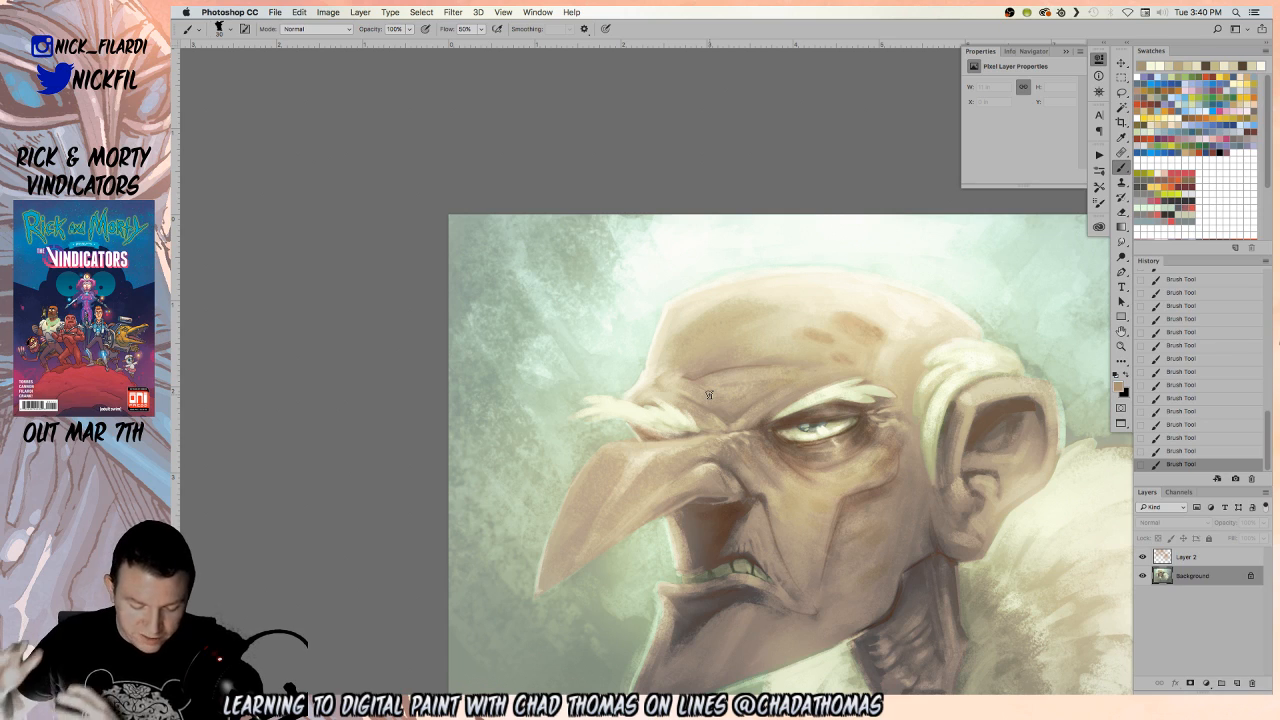
key(super+z)
Try to paint a thin dark line along the upper lip with brown sampled beside the mouth, using a smaller brush
alt+click(712, 567)
drag(710, 567, 700, 566)
key(super+z)
key([)
key([)
key([)
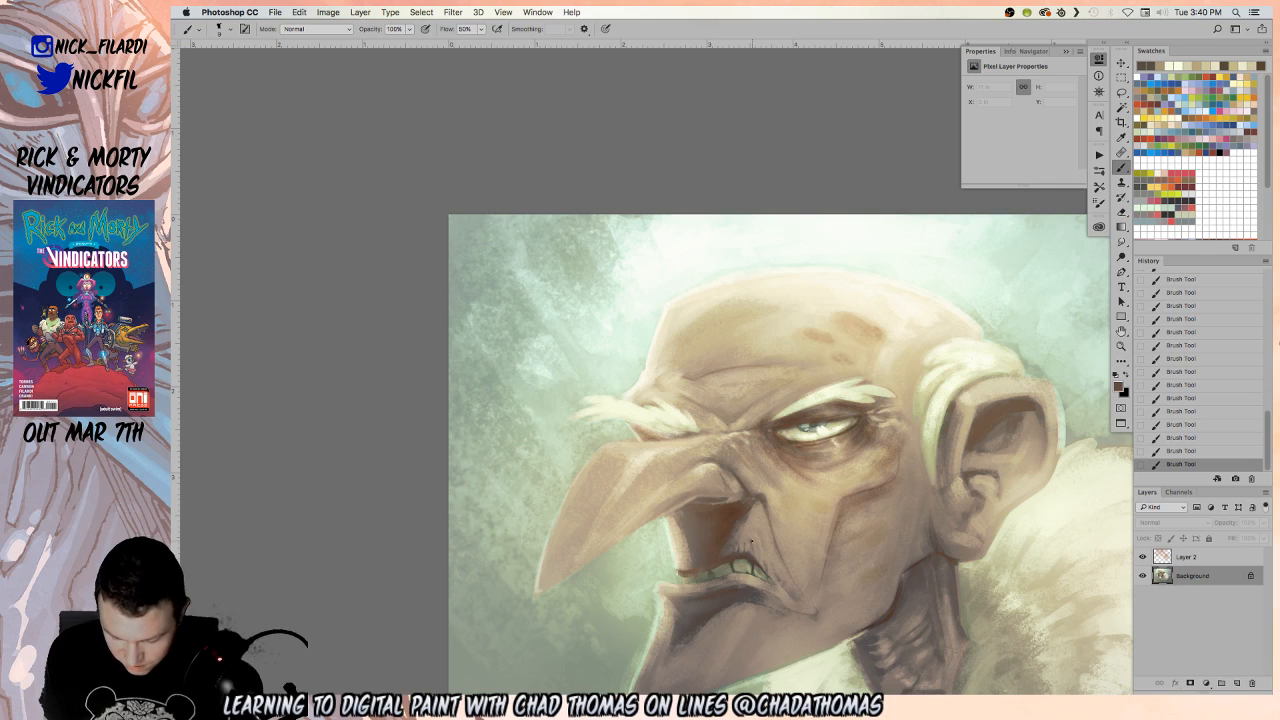
key(super+z)
Try to darken the upper lip line in Multiply mode with reddish brown sampled above the teeth, using a larger brush
alt+click(730, 557)
alt+click(730, 557)
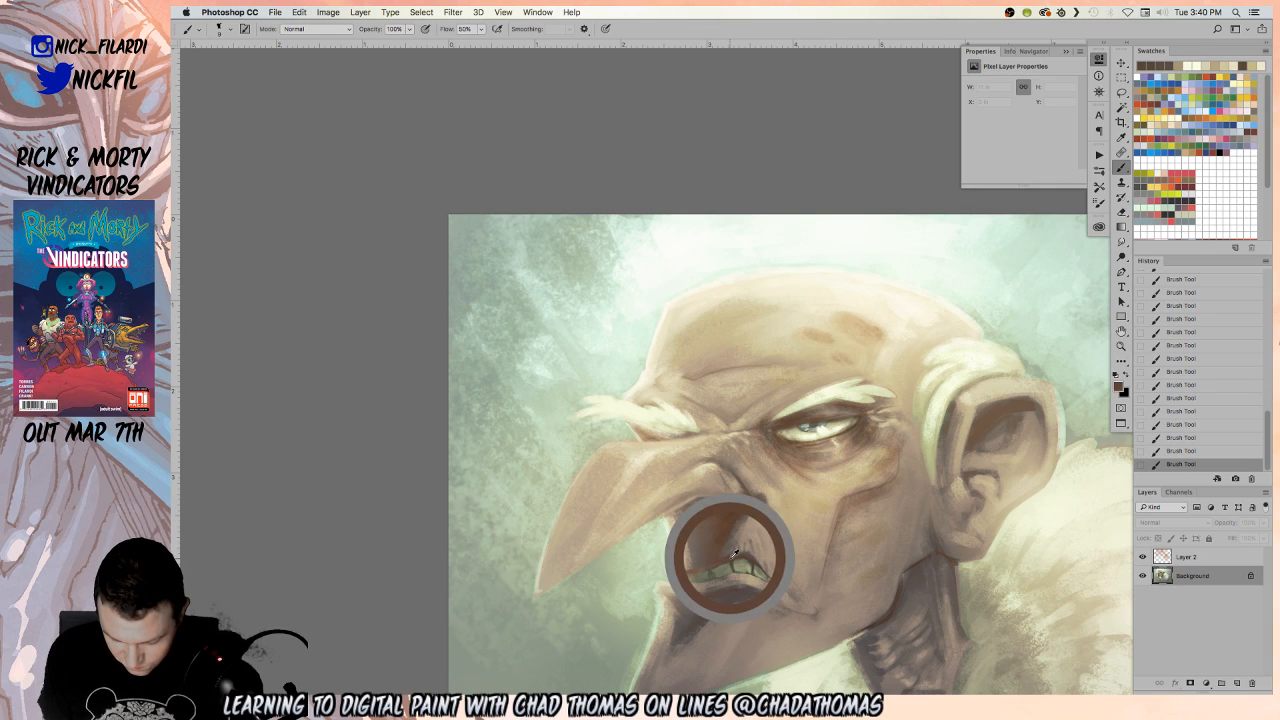
key(bracketright)
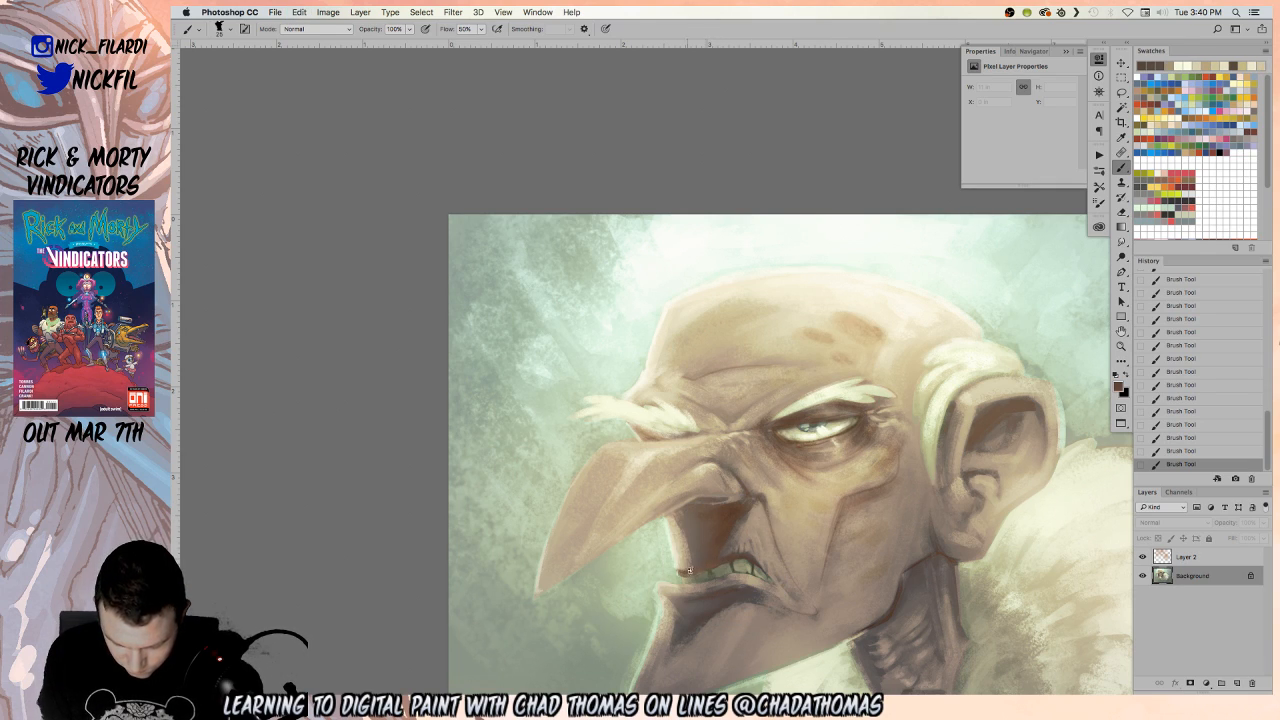
click(310, 33)
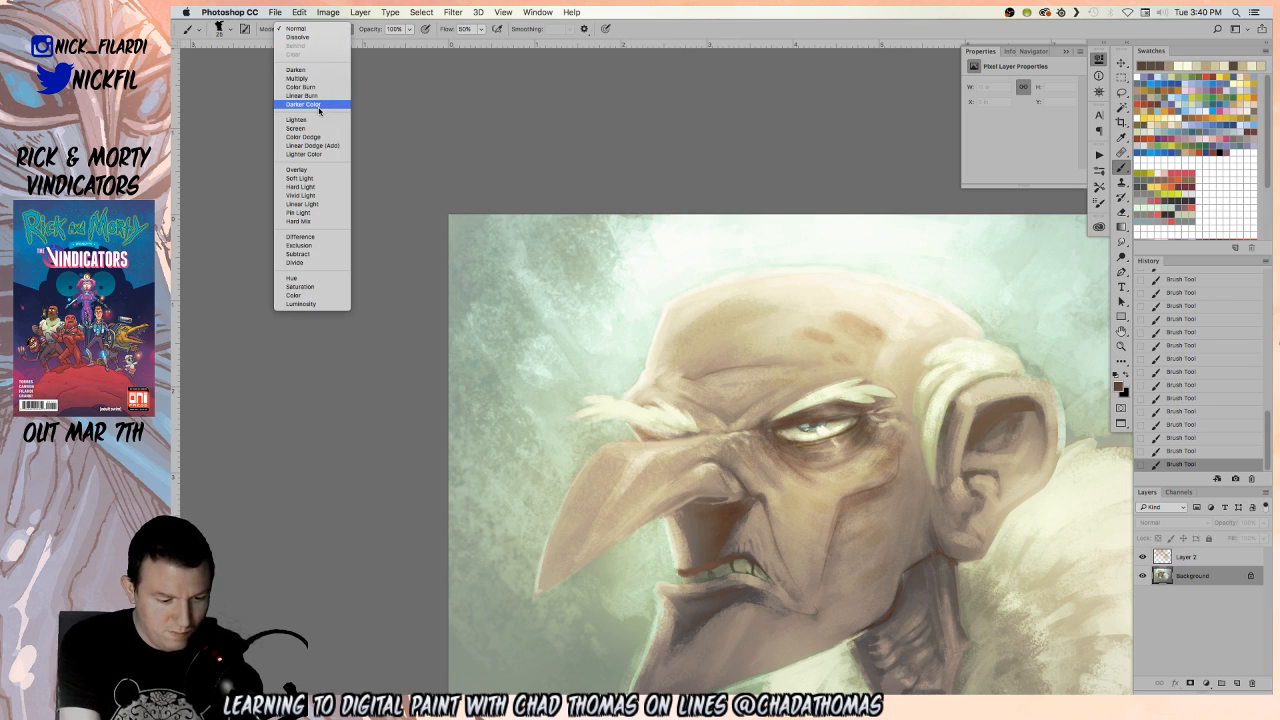
click(314, 81)
drag(681, 572, 724, 561)
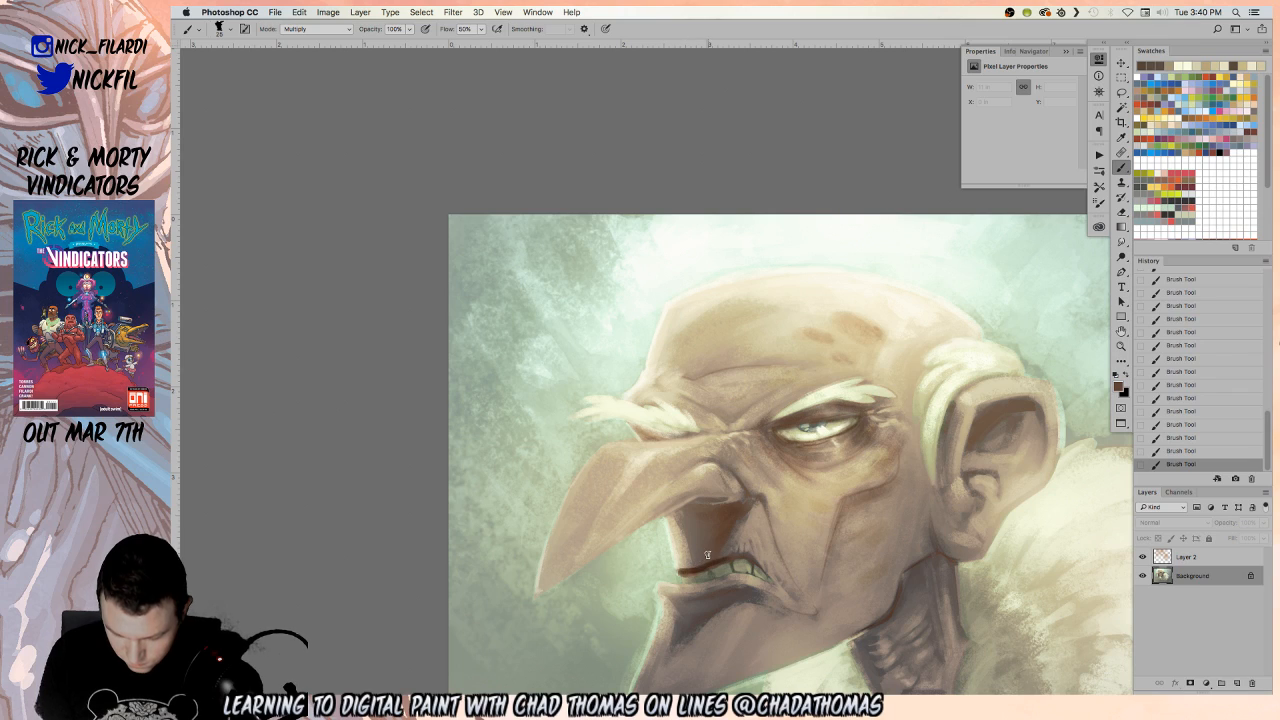
Step back through the recorded brush strokes to the state before the dark upper lip line
click(1182, 345)
click(1190, 306)
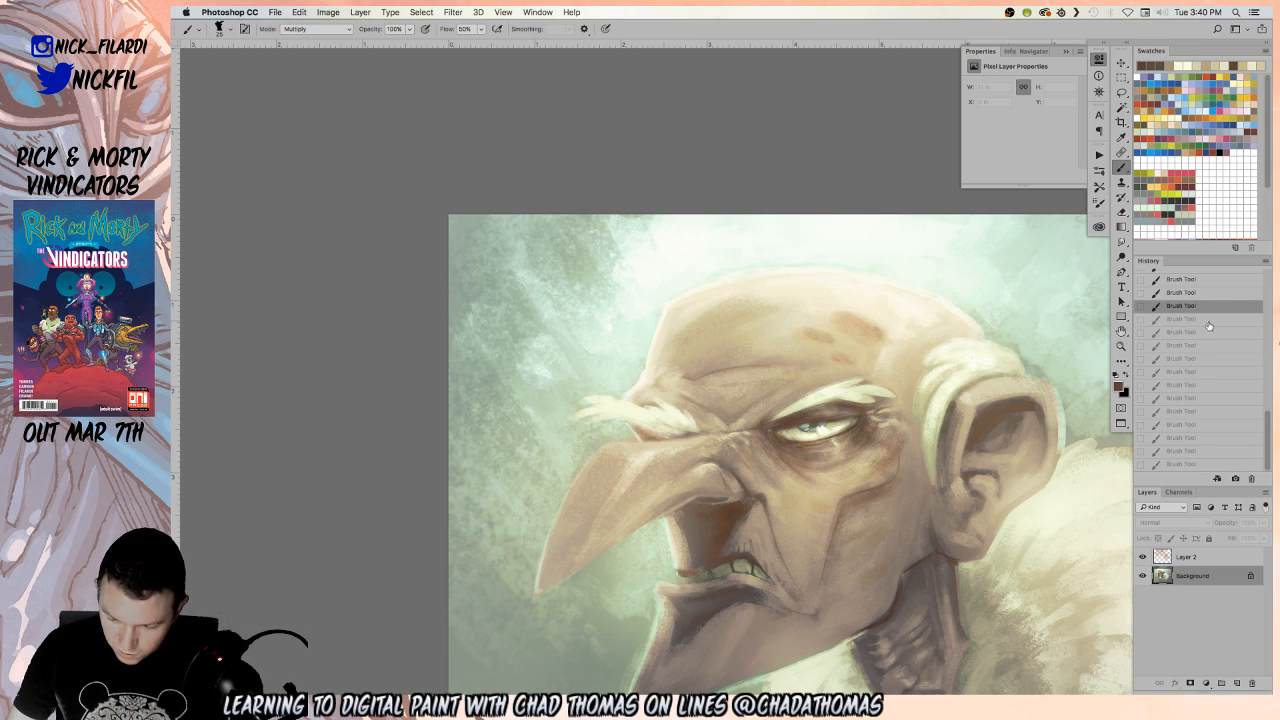
click(1267, 323)
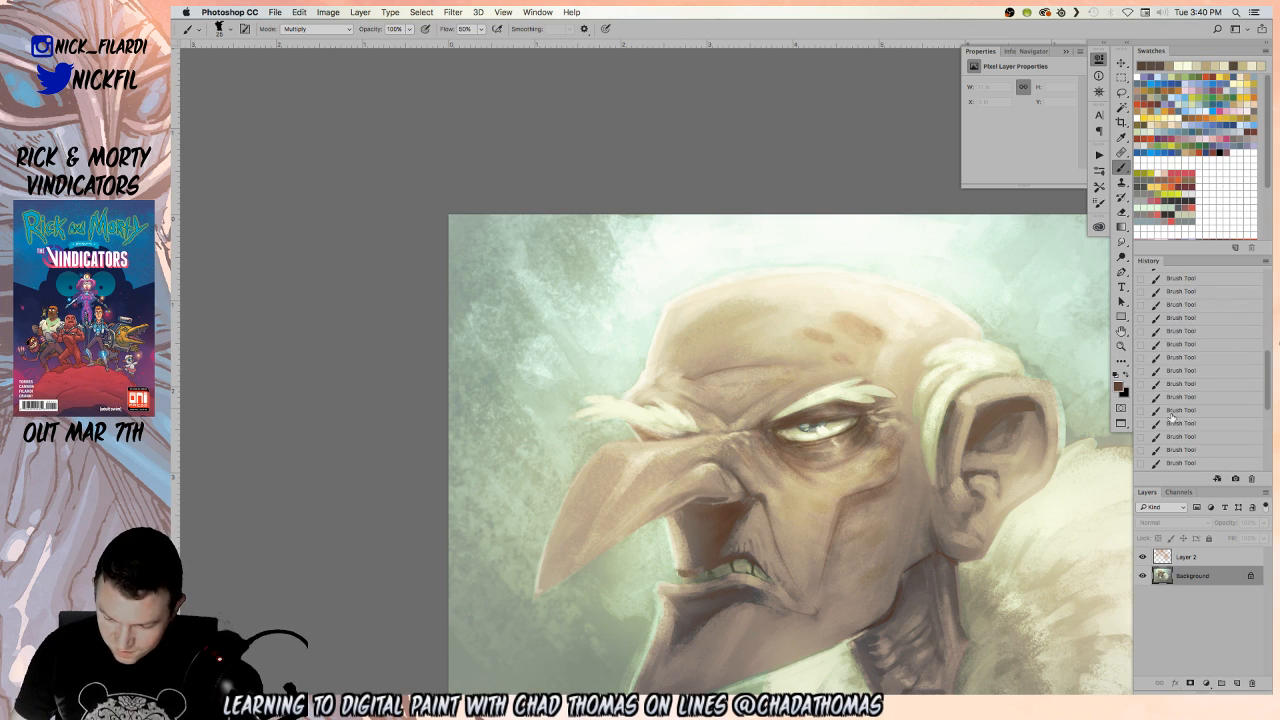
click(1185, 450)
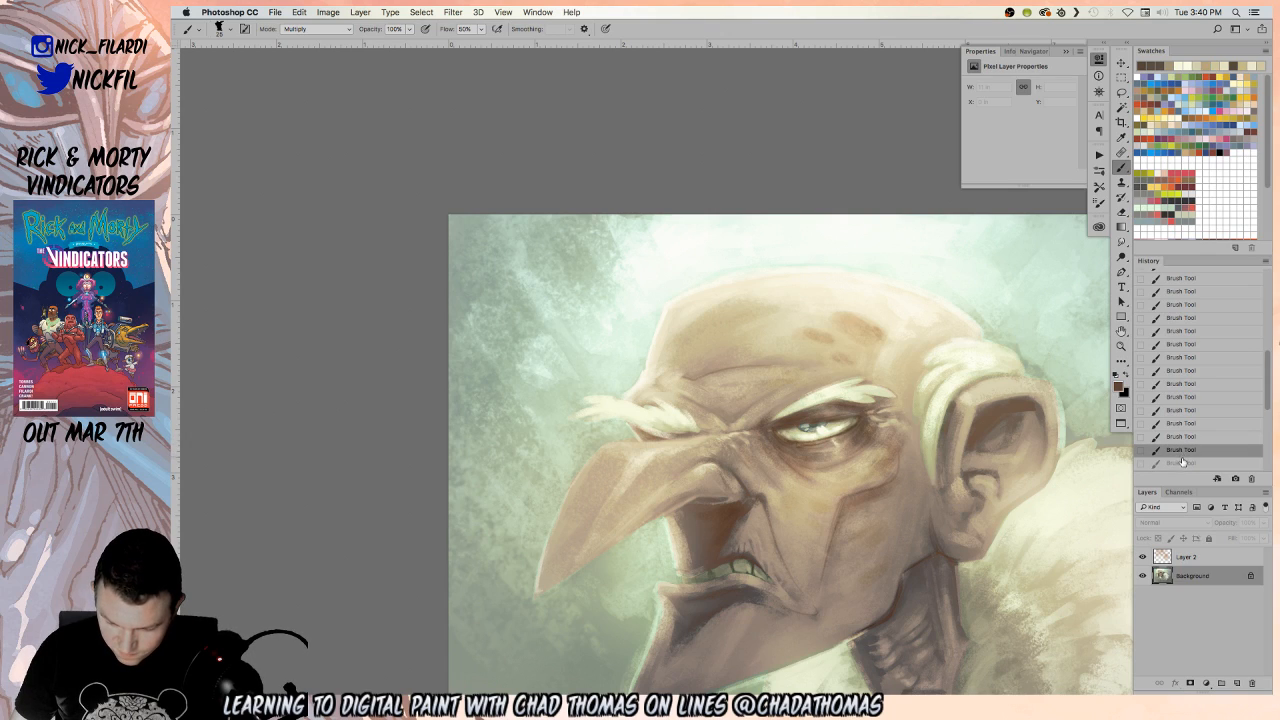
click(1184, 463)
click(1267, 420)
scroll(1267, 420, down, 1)
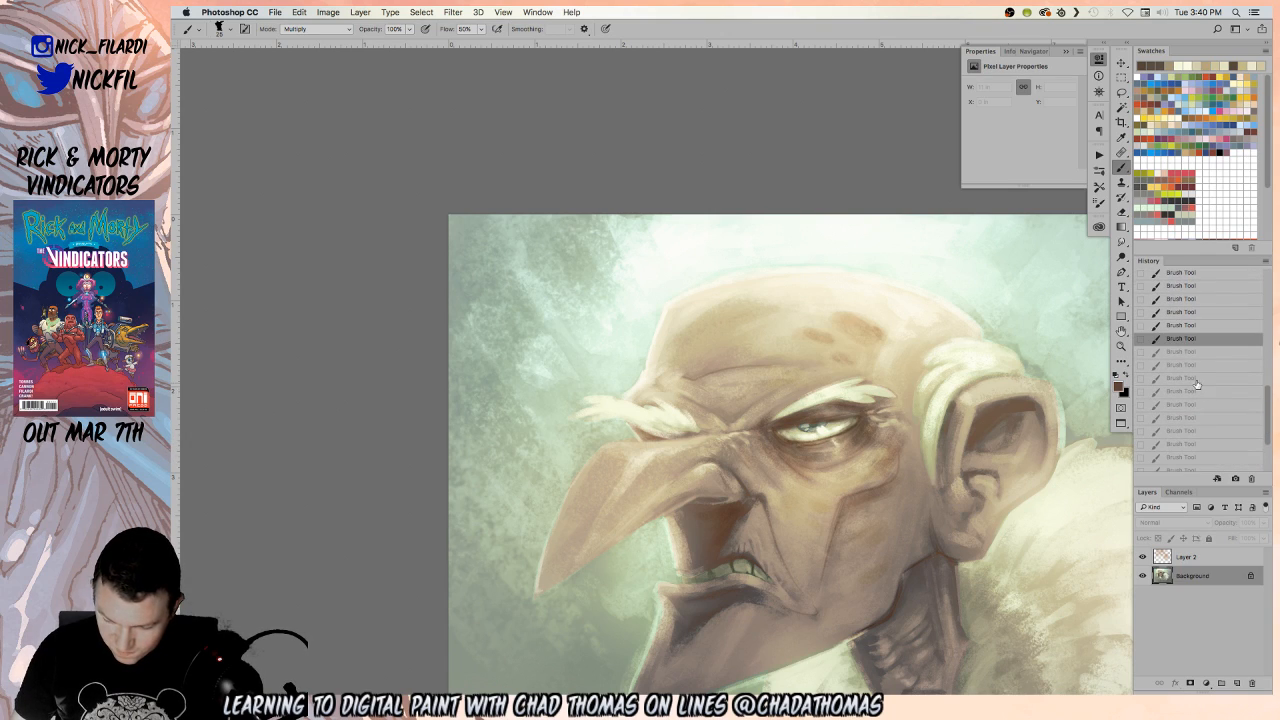
click(1193, 391)
click(1196, 378)
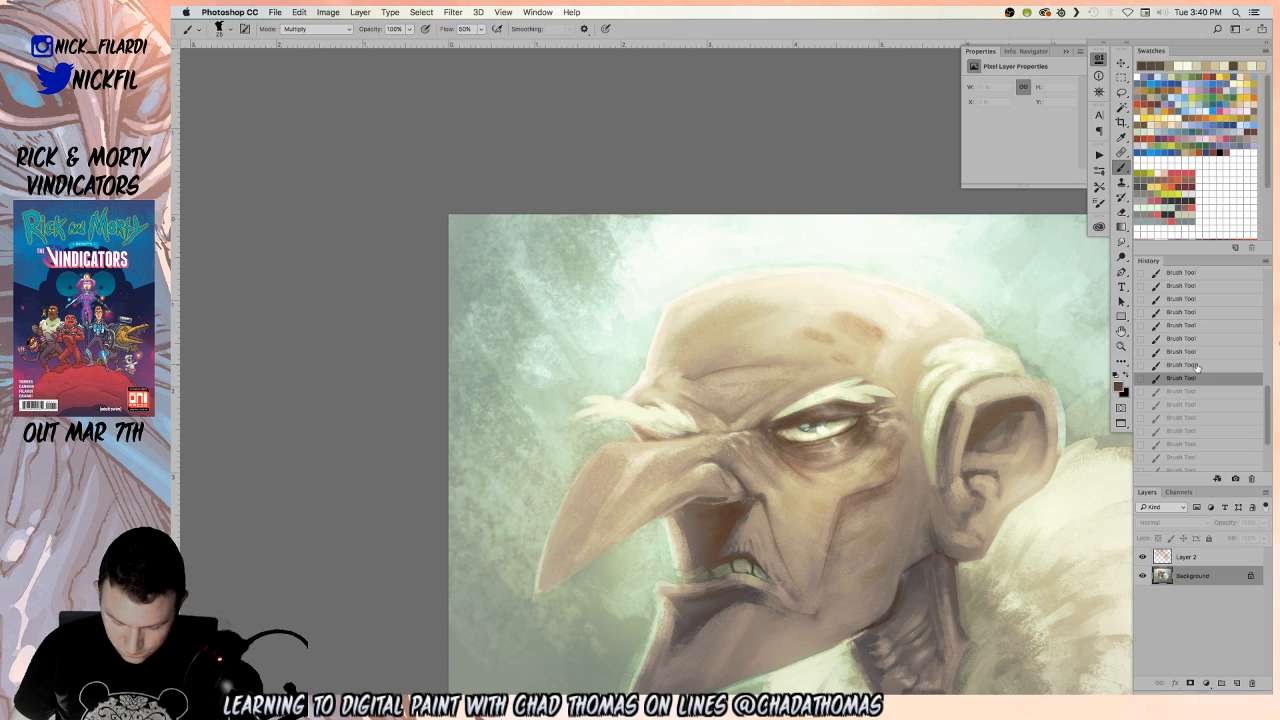
click(1196, 365)
click(1191, 349)
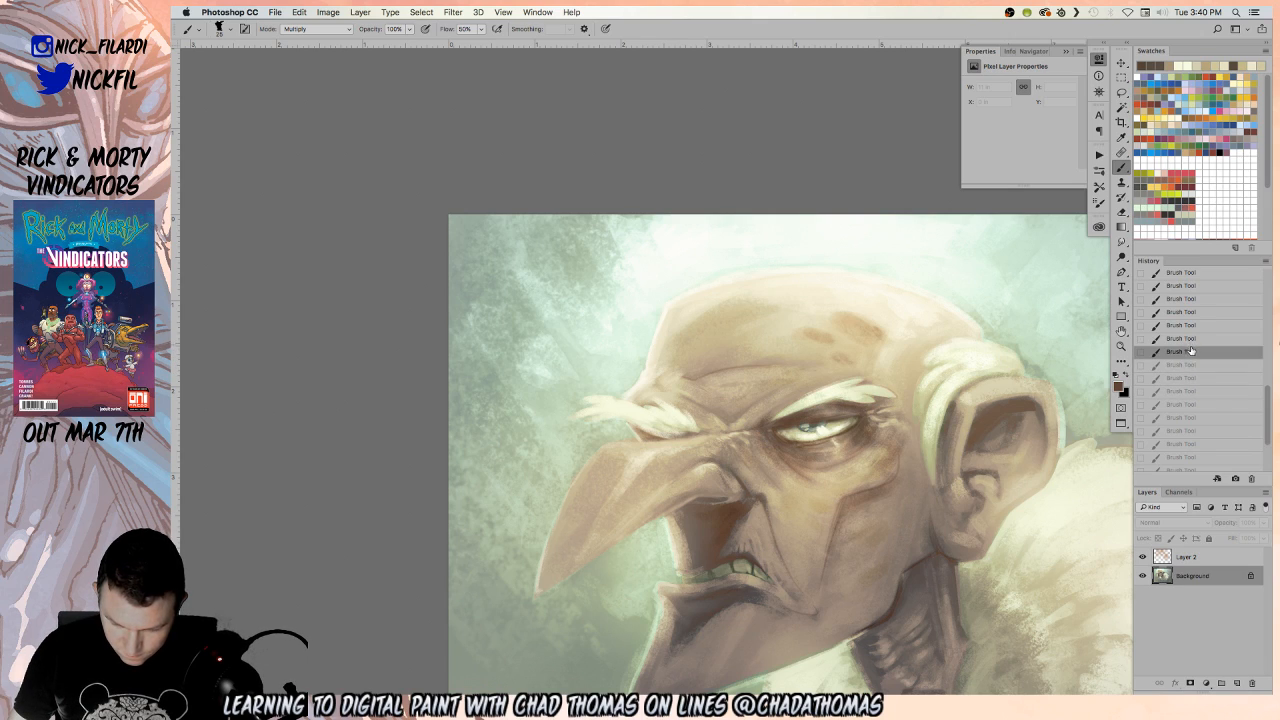
click(1187, 368)
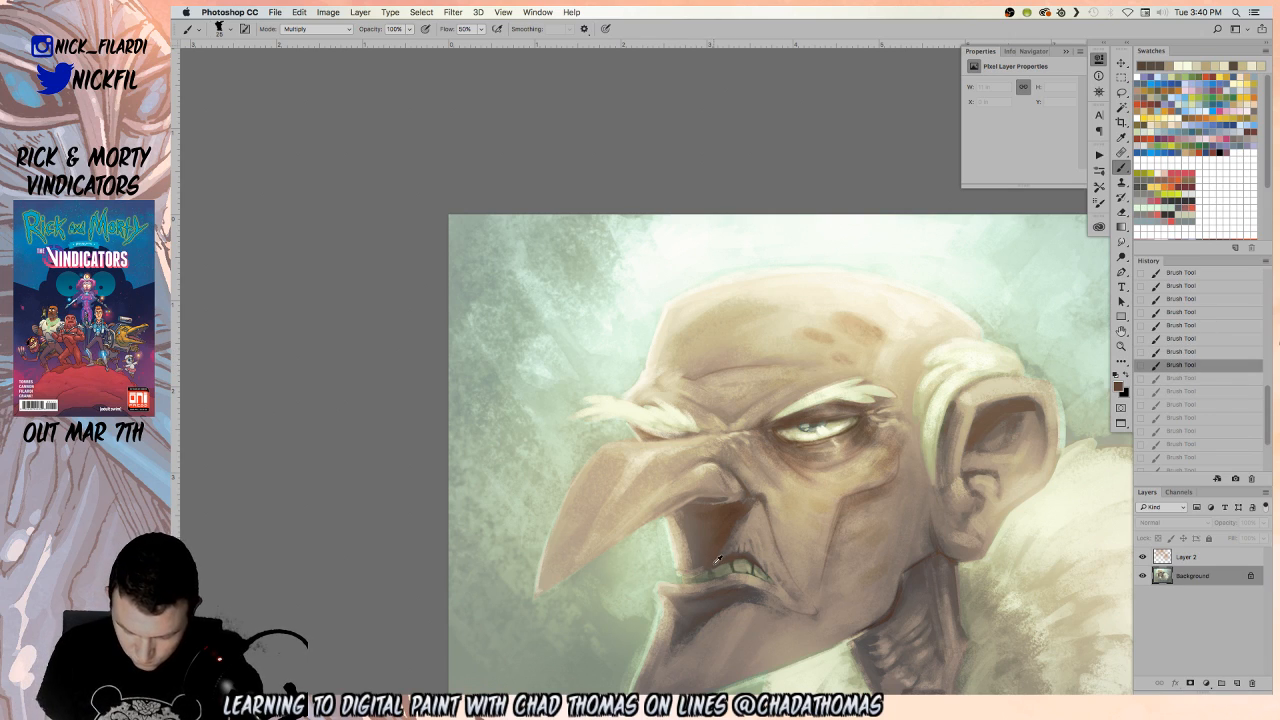
Try single strokes along the upper lip in Multiply and Normal mode, undoing each one
drag(712, 567, 692, 573)
key(ctrl+z)
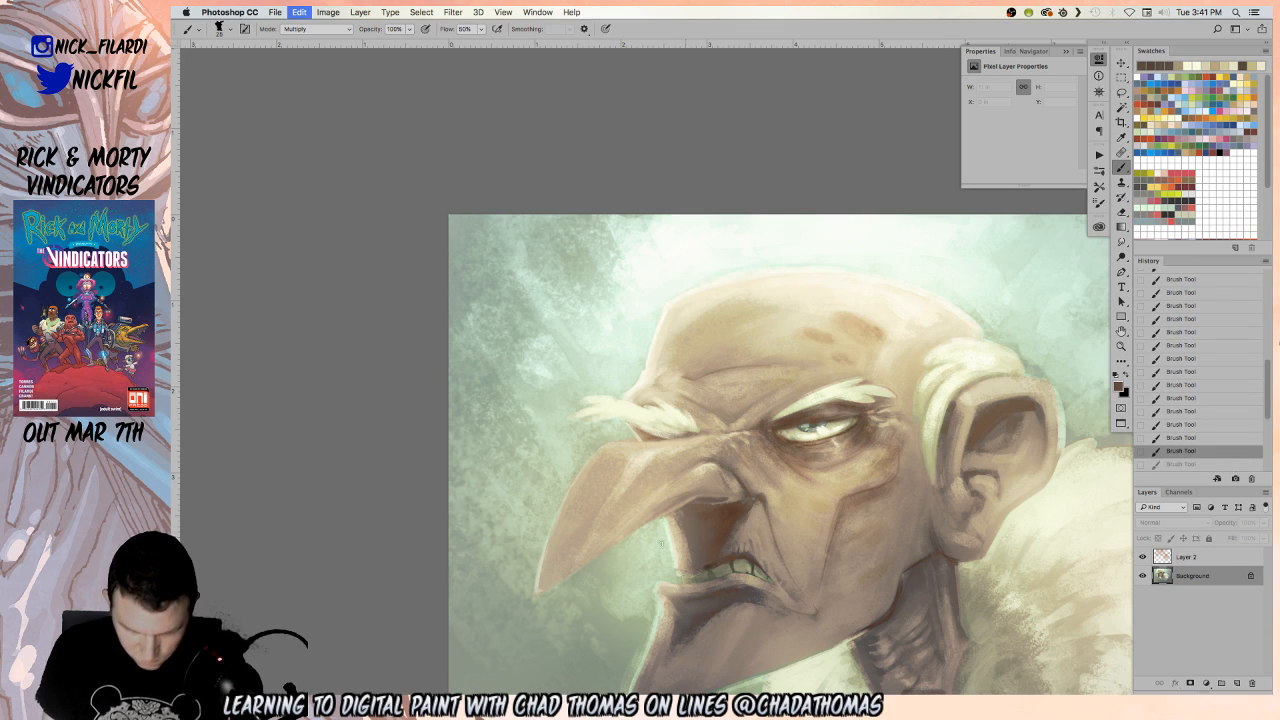
click(315, 28)
click(309, 16)
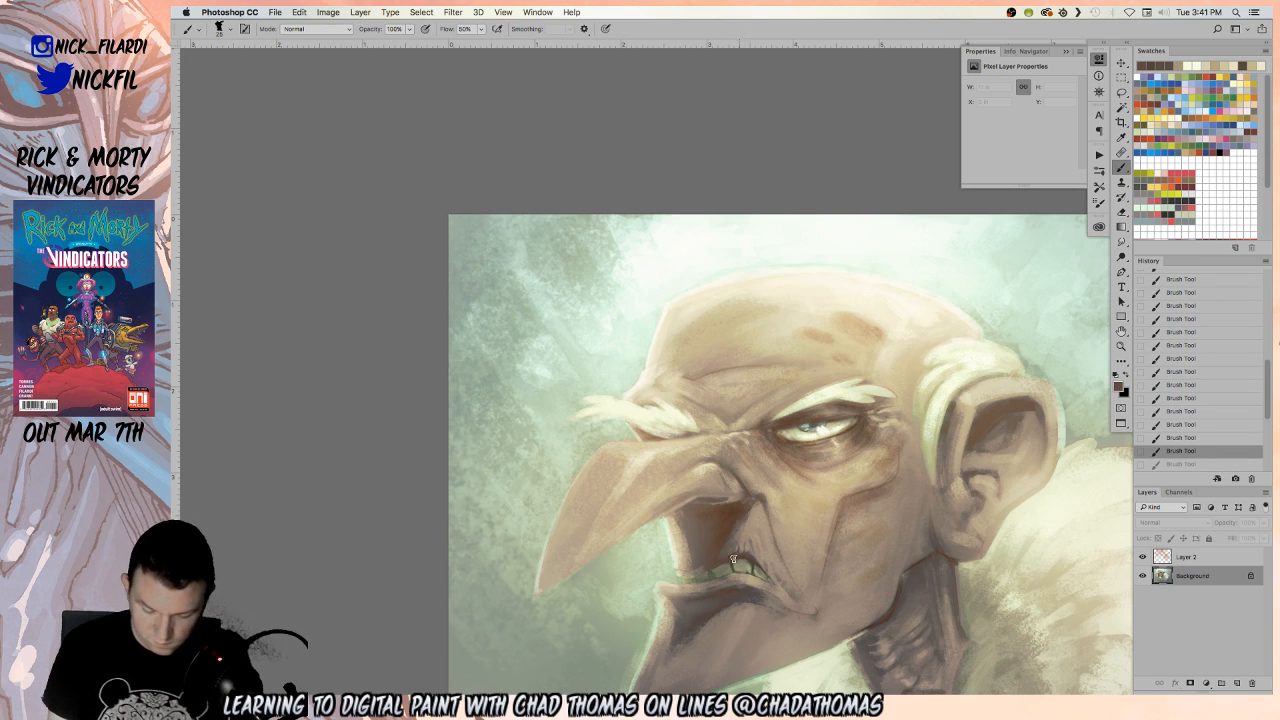
drag(708, 566, 698, 569)
key(ctrl+z)
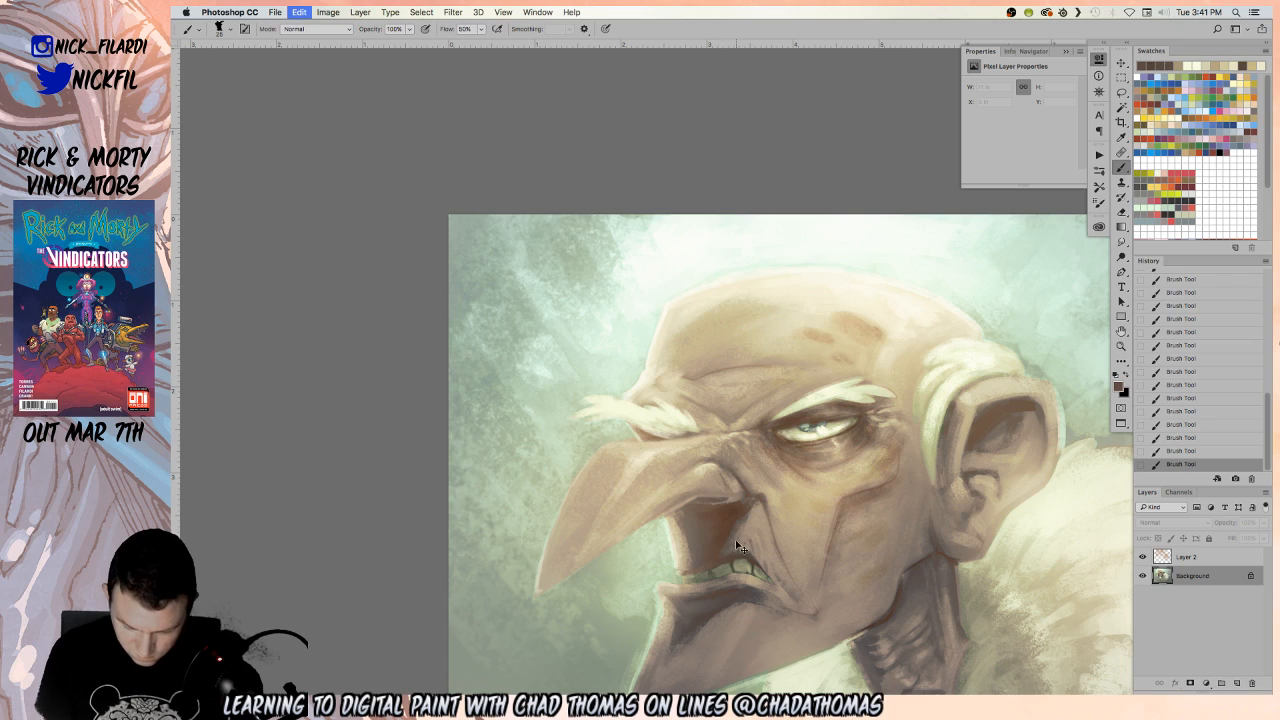
Shade the upper lip around the teeth with brown tones sampled beside the mouth at 100% opacity
alt+click(733, 558)
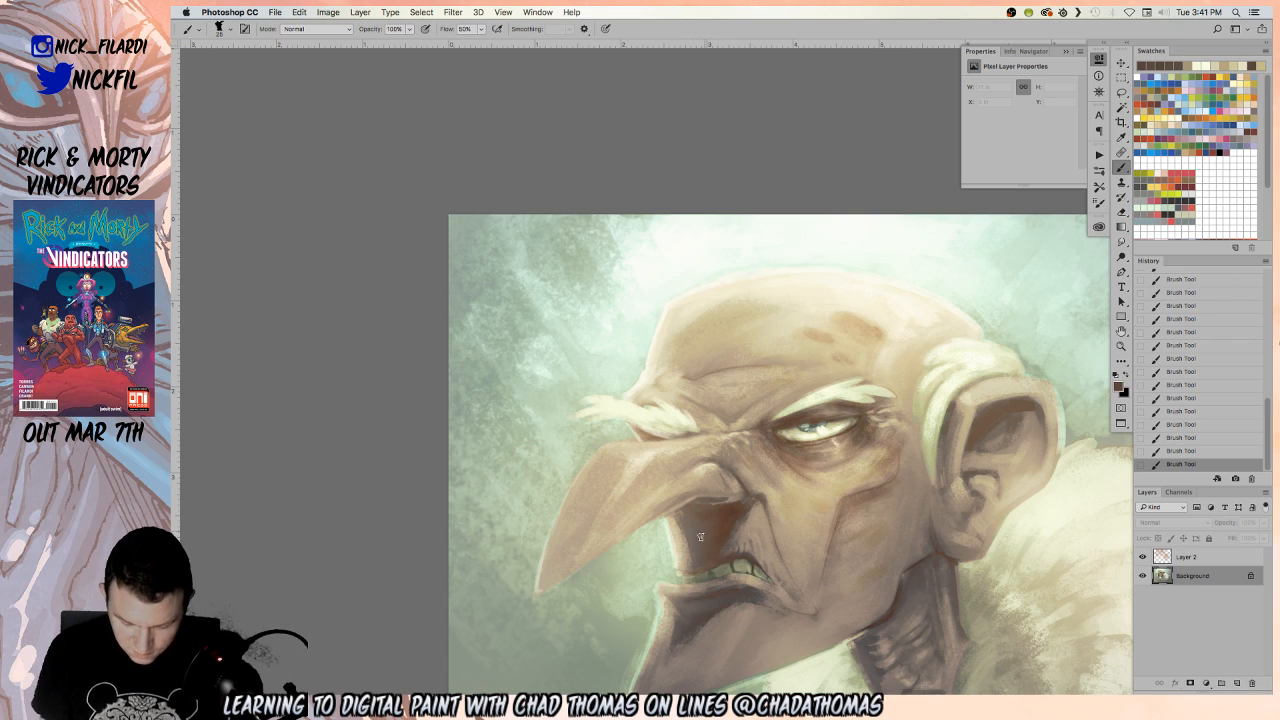
alt+click(707, 564)
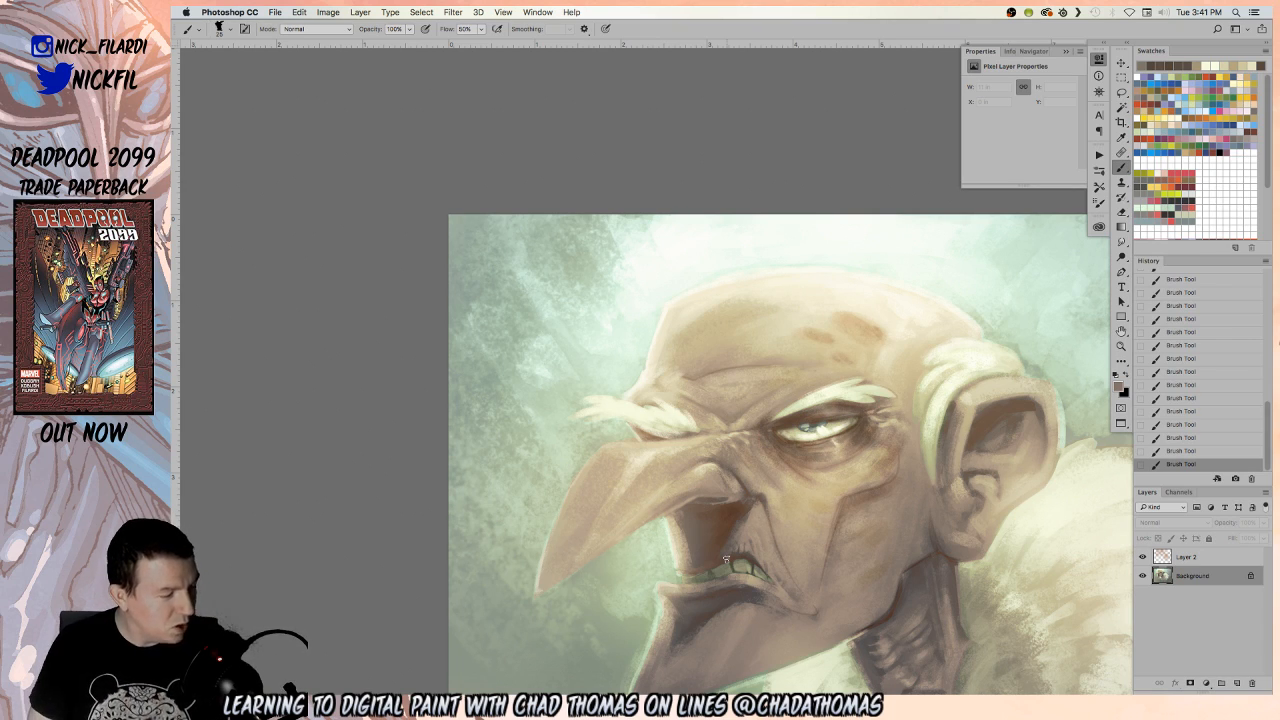
Paint a light edge along the top of the lower lip with a pale tone sampled at the mouth opening, using a smaller brush
key(h)
drag(908, 522, 760, 420)
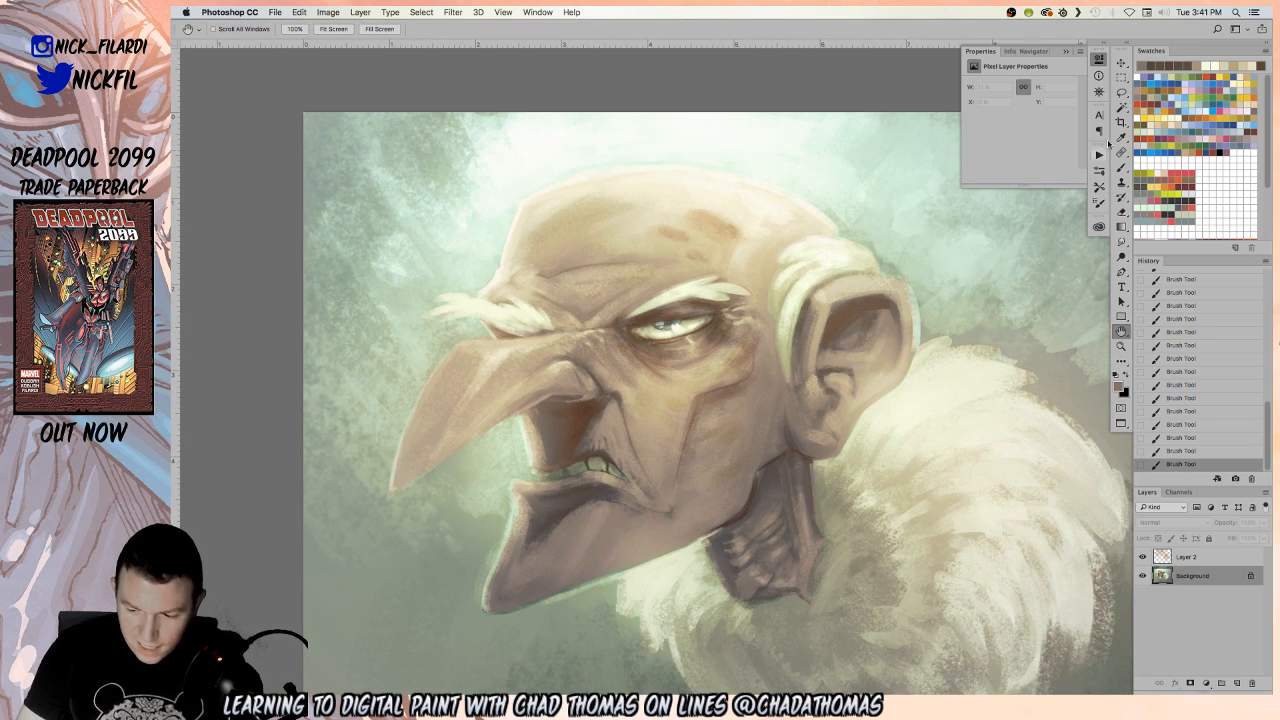
click(1122, 168)
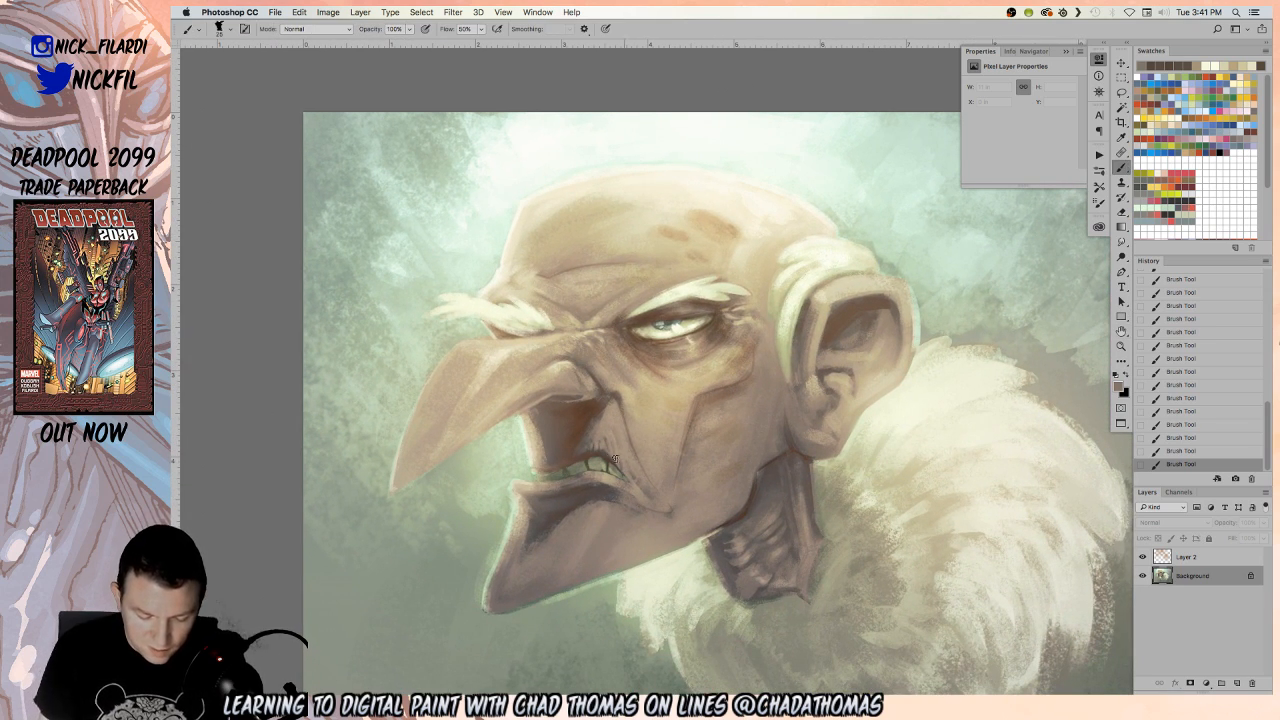
alt+click(536, 479)
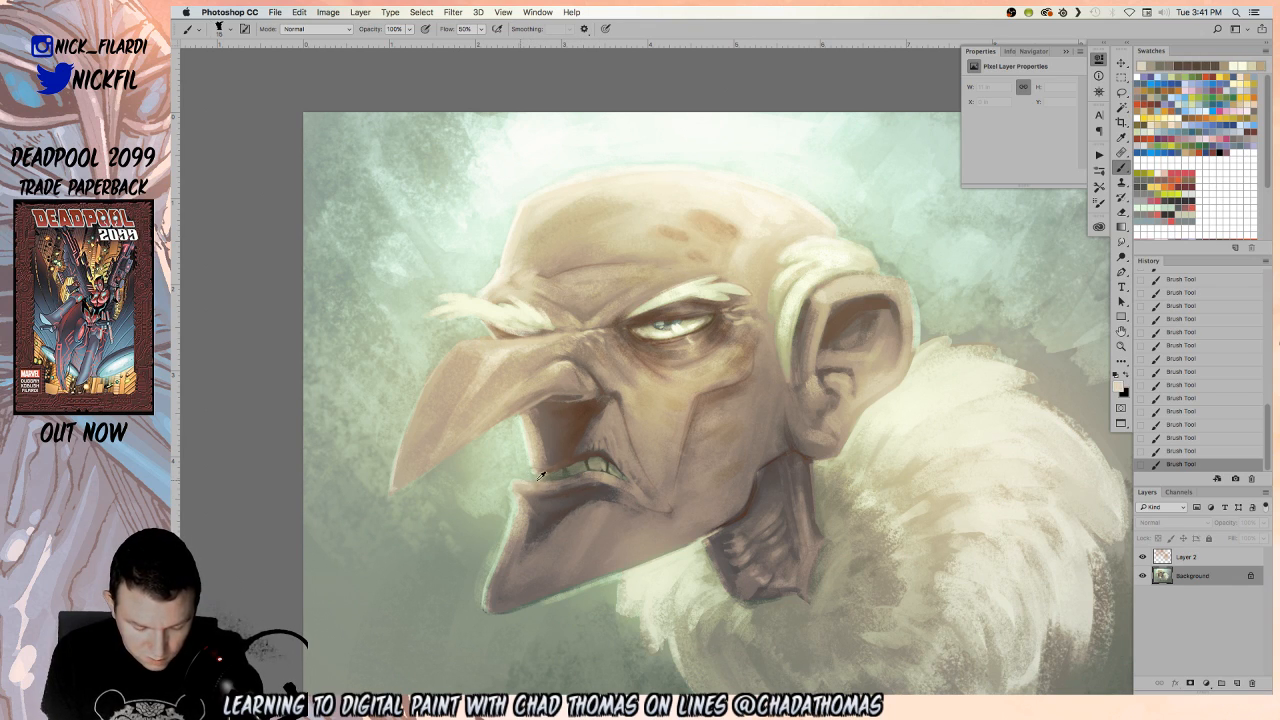
drag(526, 482, 576, 477)
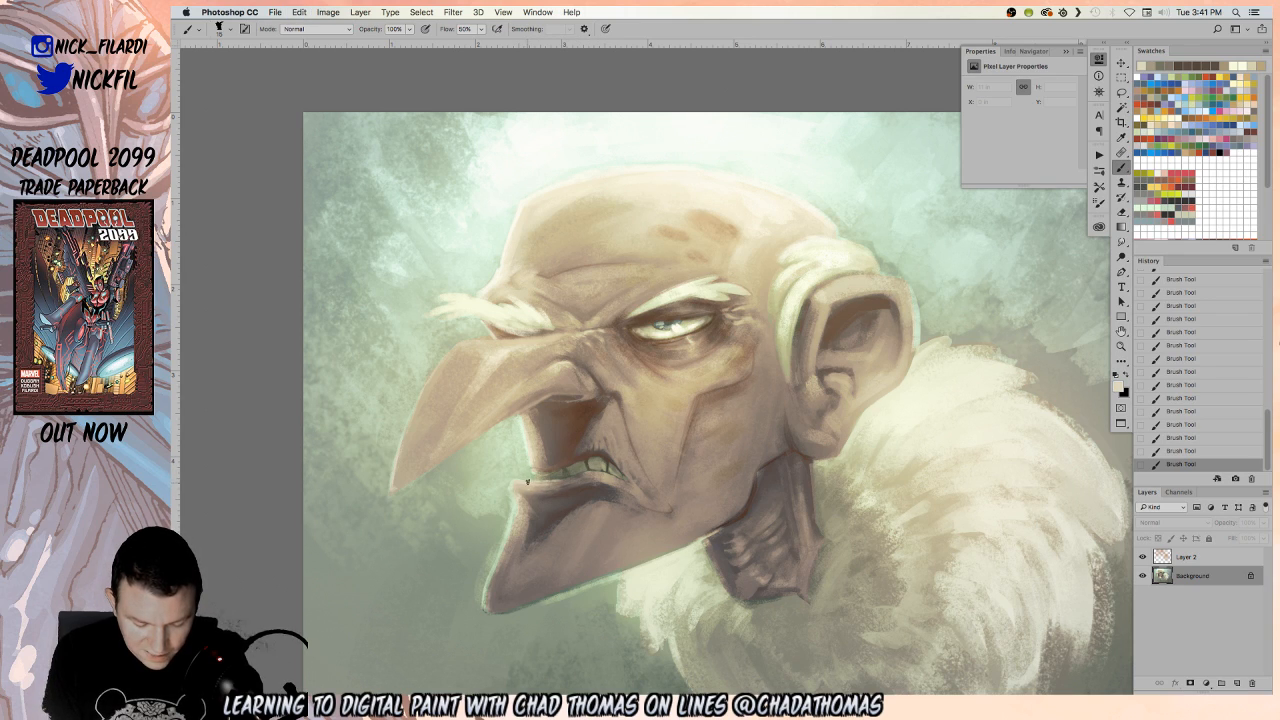
Brighten the rim light down the front of the lower lip and chin with pale tones sampled around the mouth, undoing the last stroke
alt+click(530, 440)
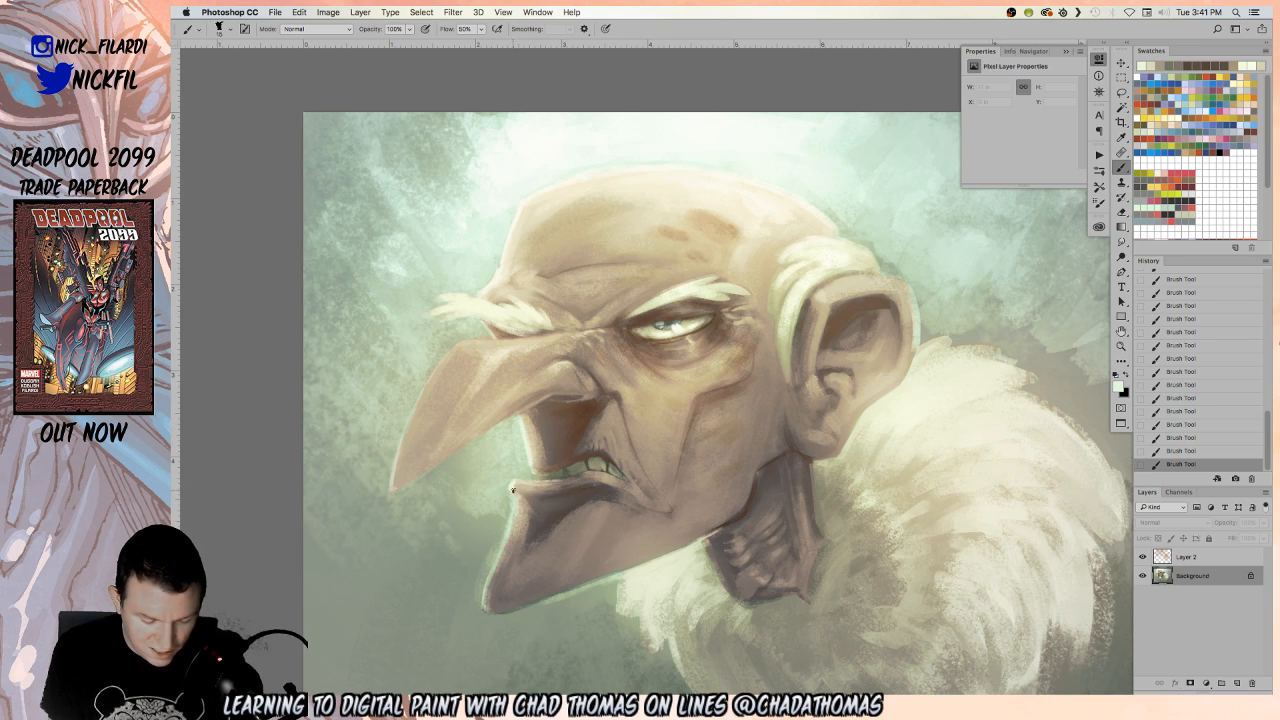
alt+click(518, 487)
alt+click(519, 476)
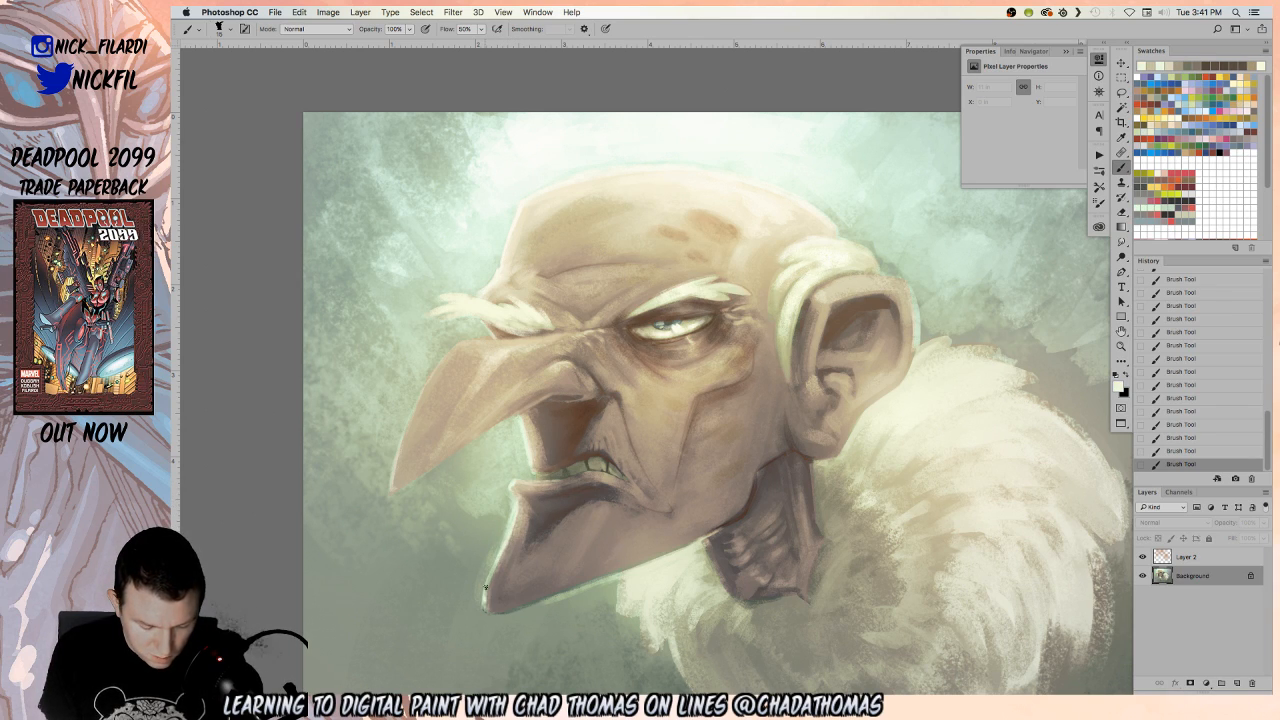
key(super+z)
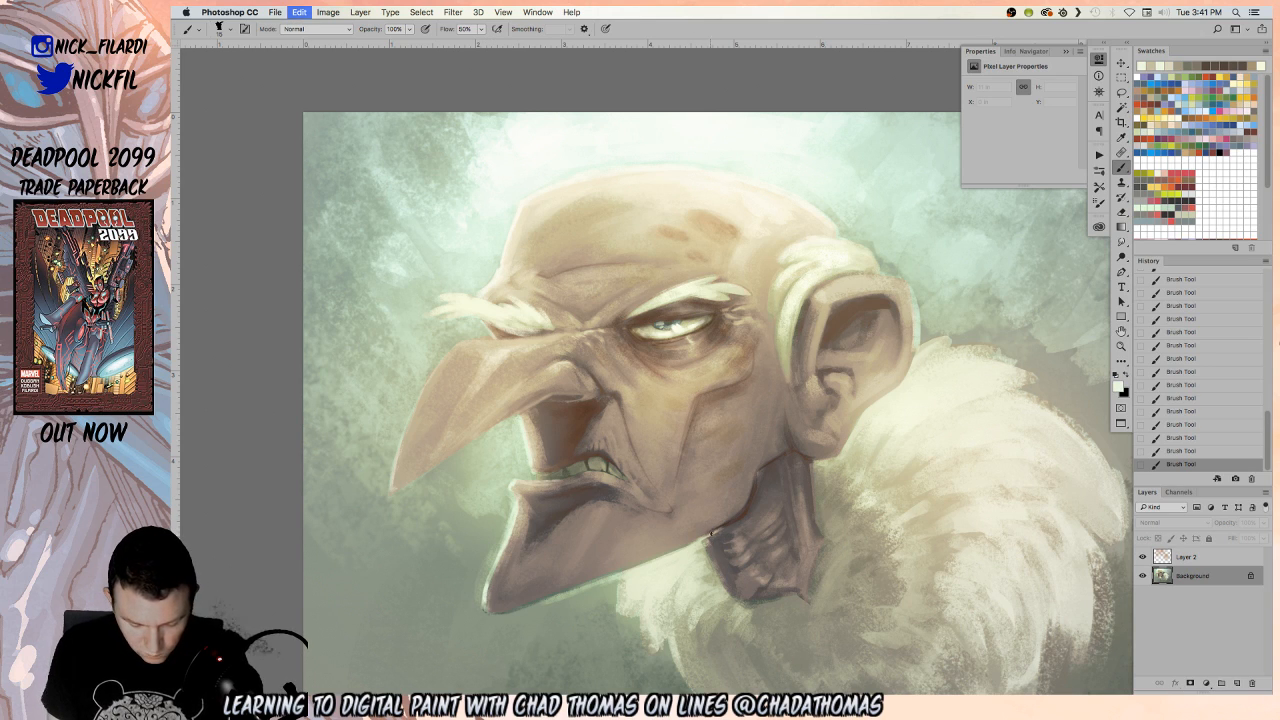
Repaint the teeth and mouth opening with dark brown and grey-green tones sampled there, plus a pale tone sampled from the fur
click(1121, 348)
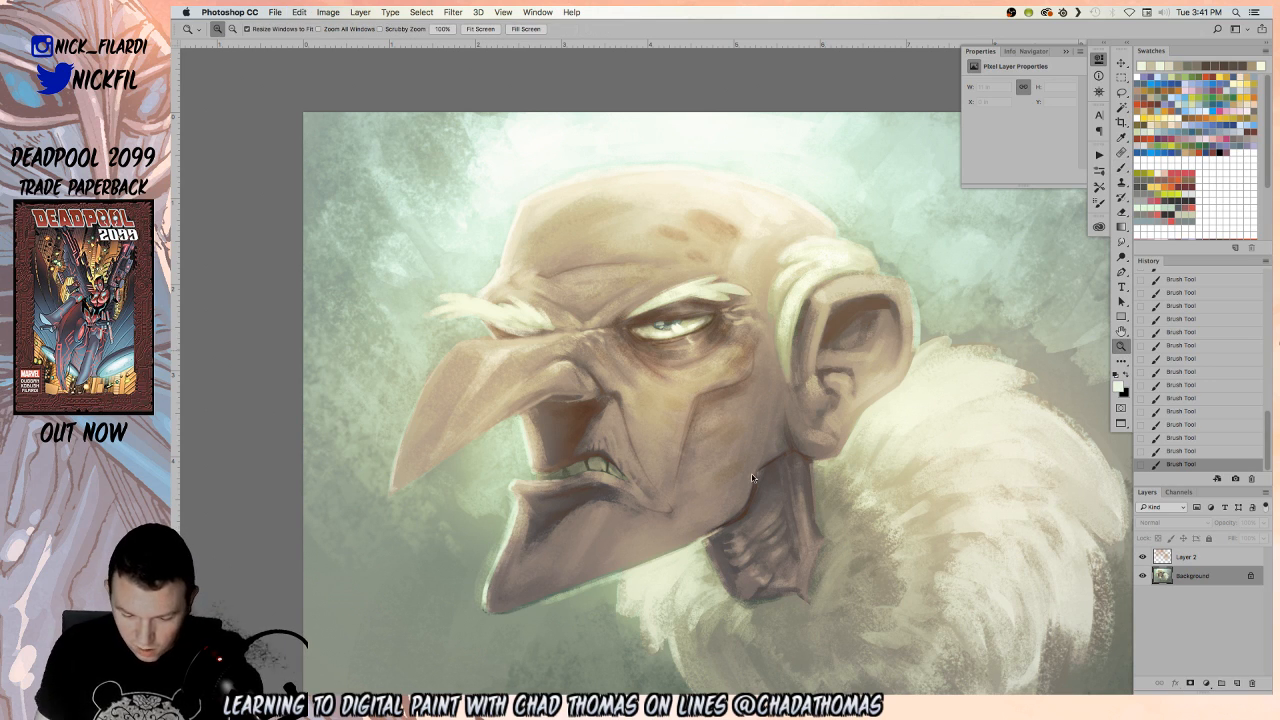
click(756, 480)
alt+click(758, 481)
alt+click(764, 478)
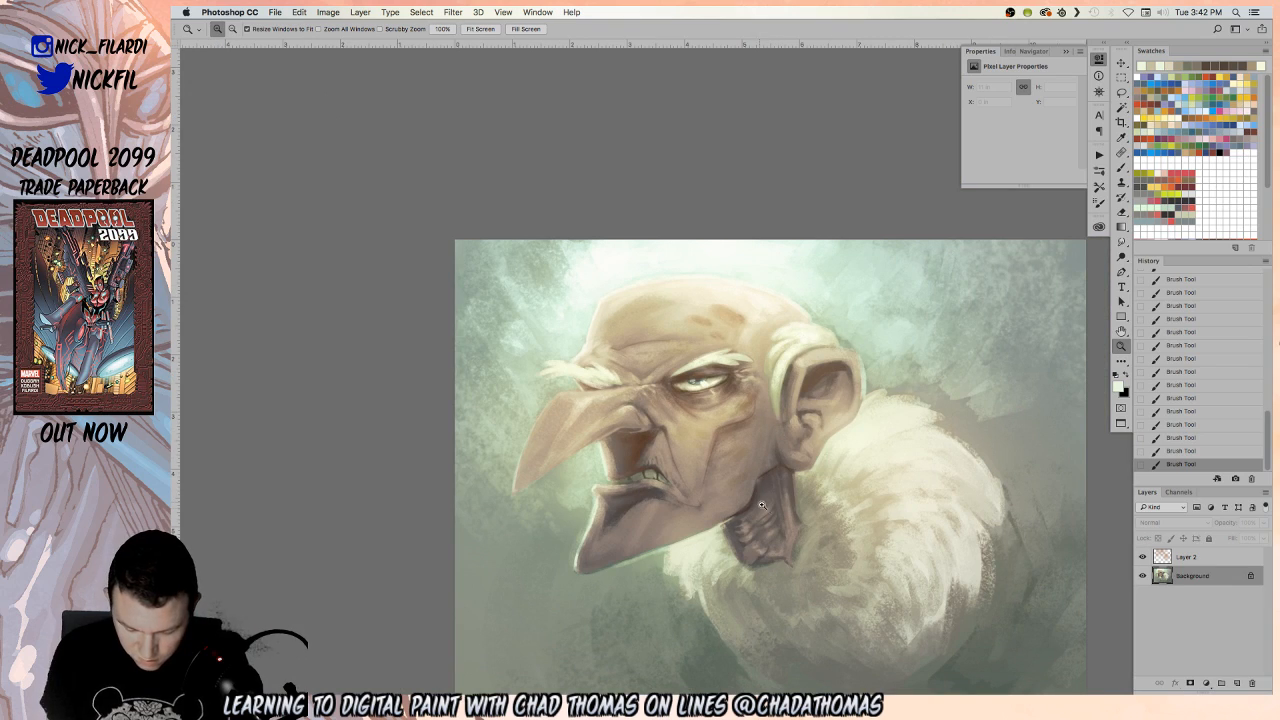
click(1121, 166)
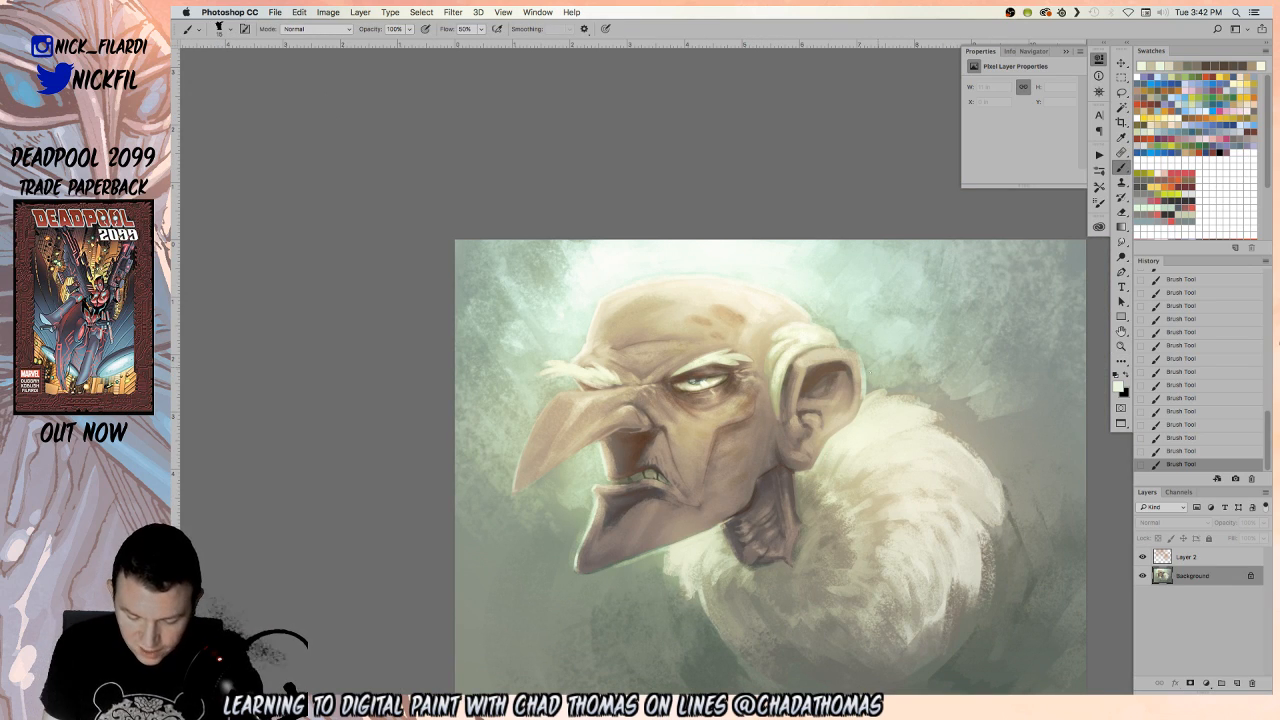
alt+click(655, 469)
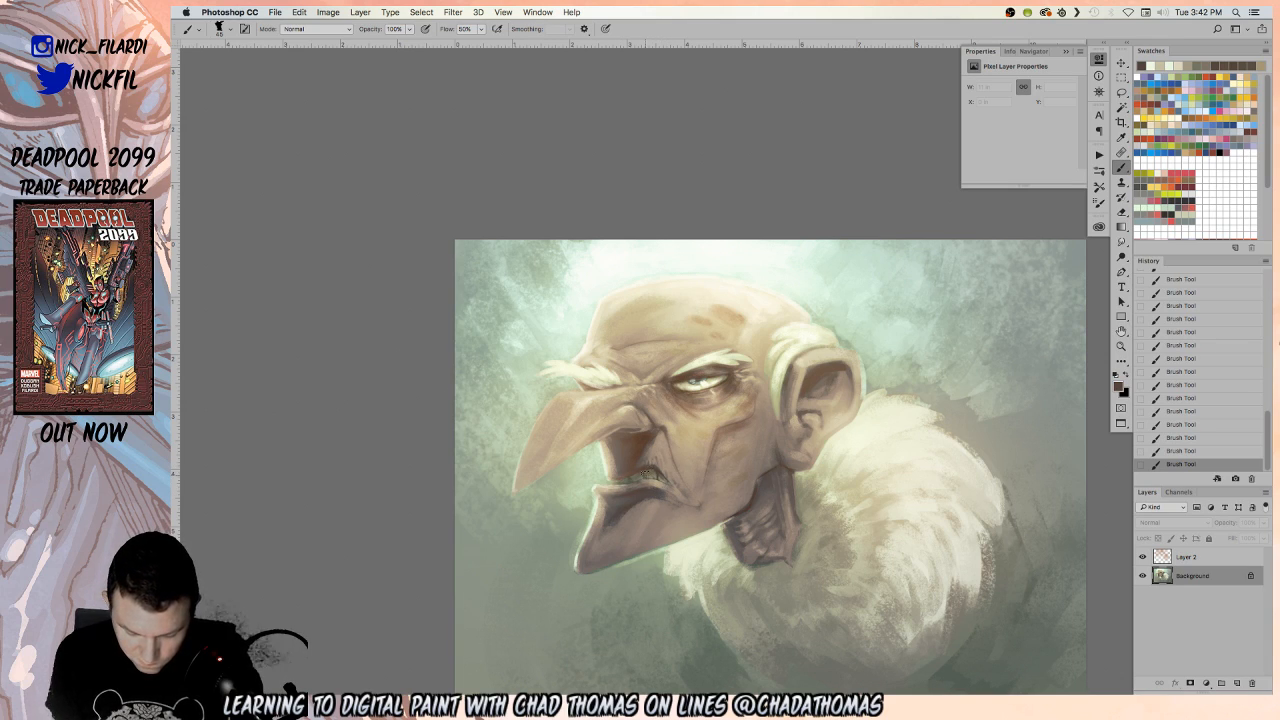
alt+click(648, 472)
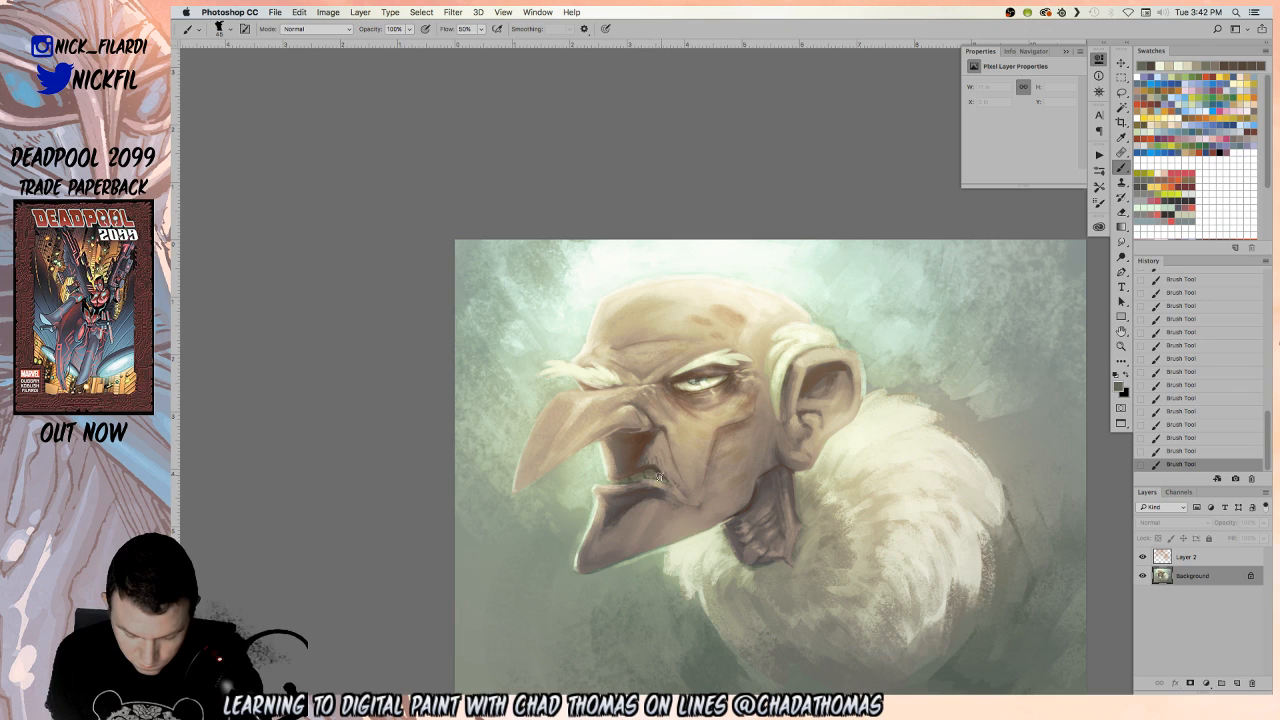
alt+click(860, 440)
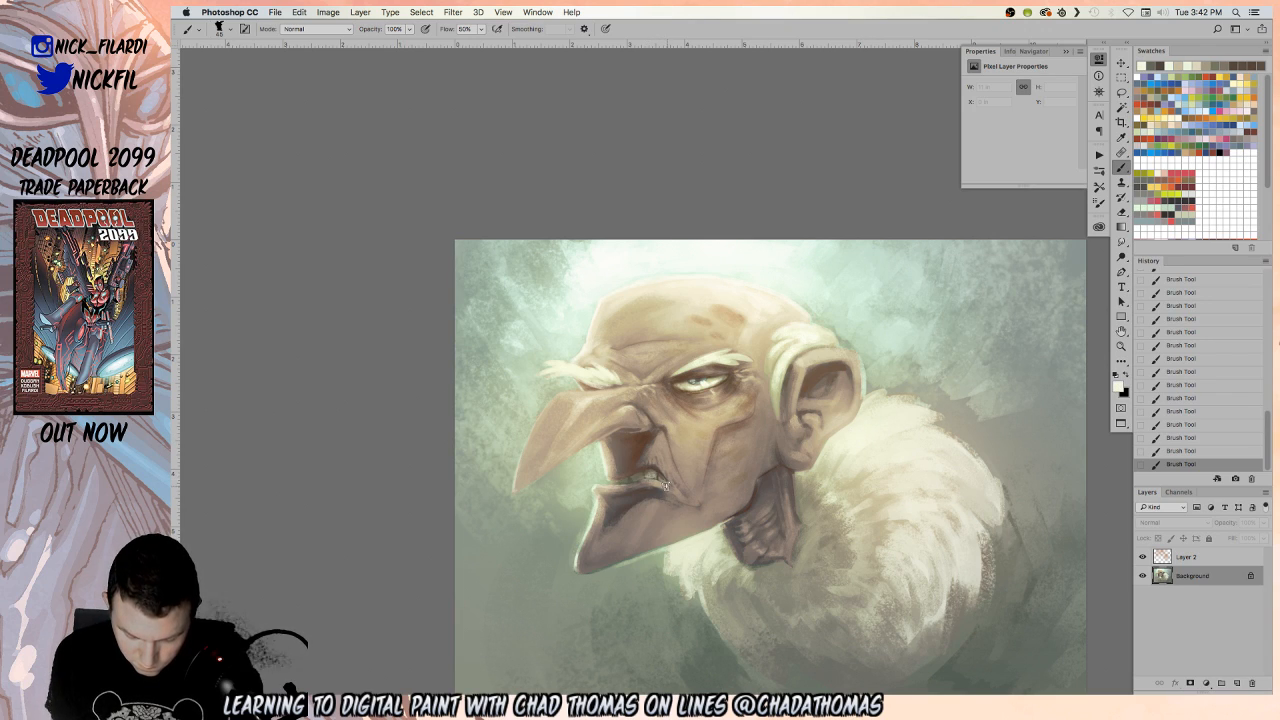
Blend the upper lip and mouth corner at 50% opacity with tones sampled around the mouth and forehead, undoing the last stroke
key(5)
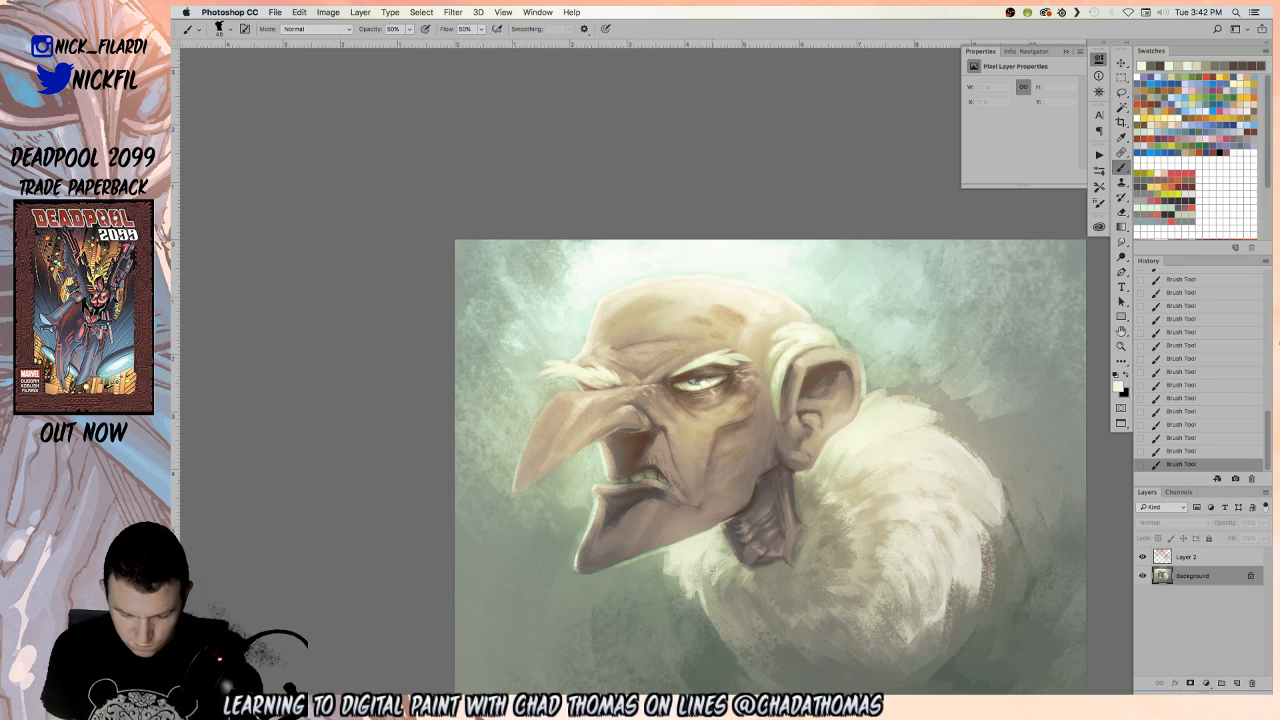
alt+click(657, 478)
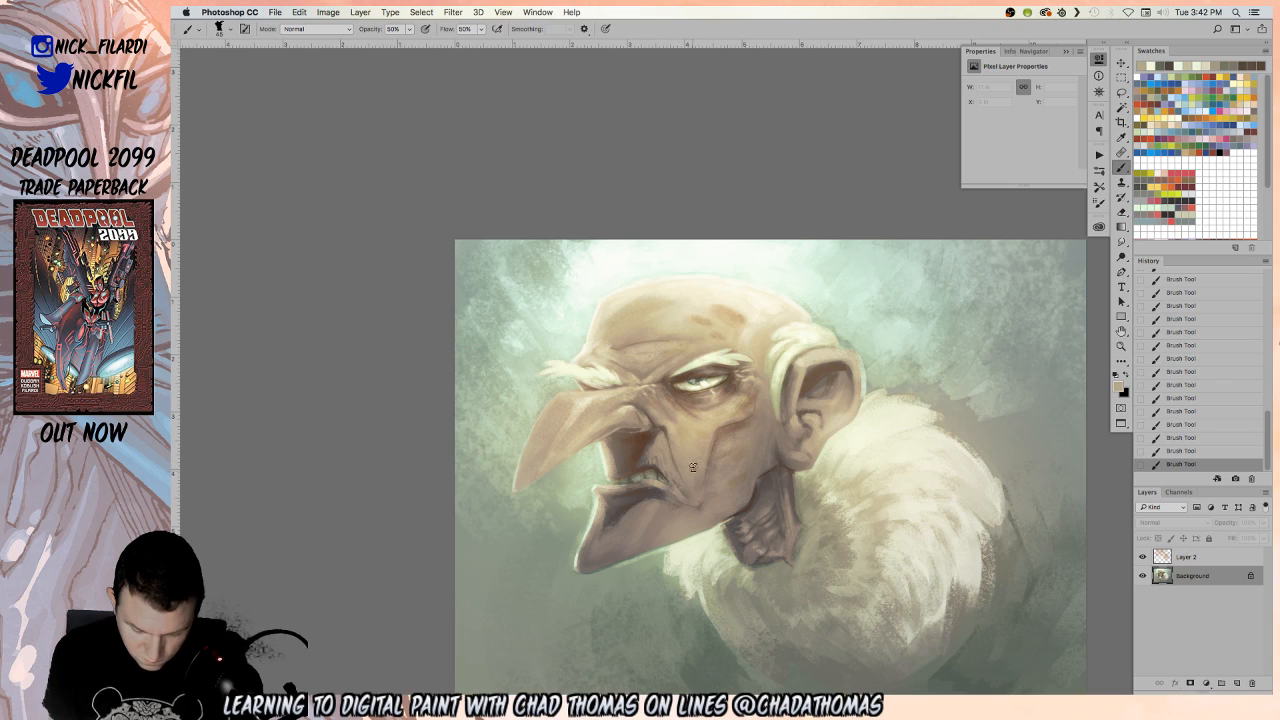
alt+click(680, 451)
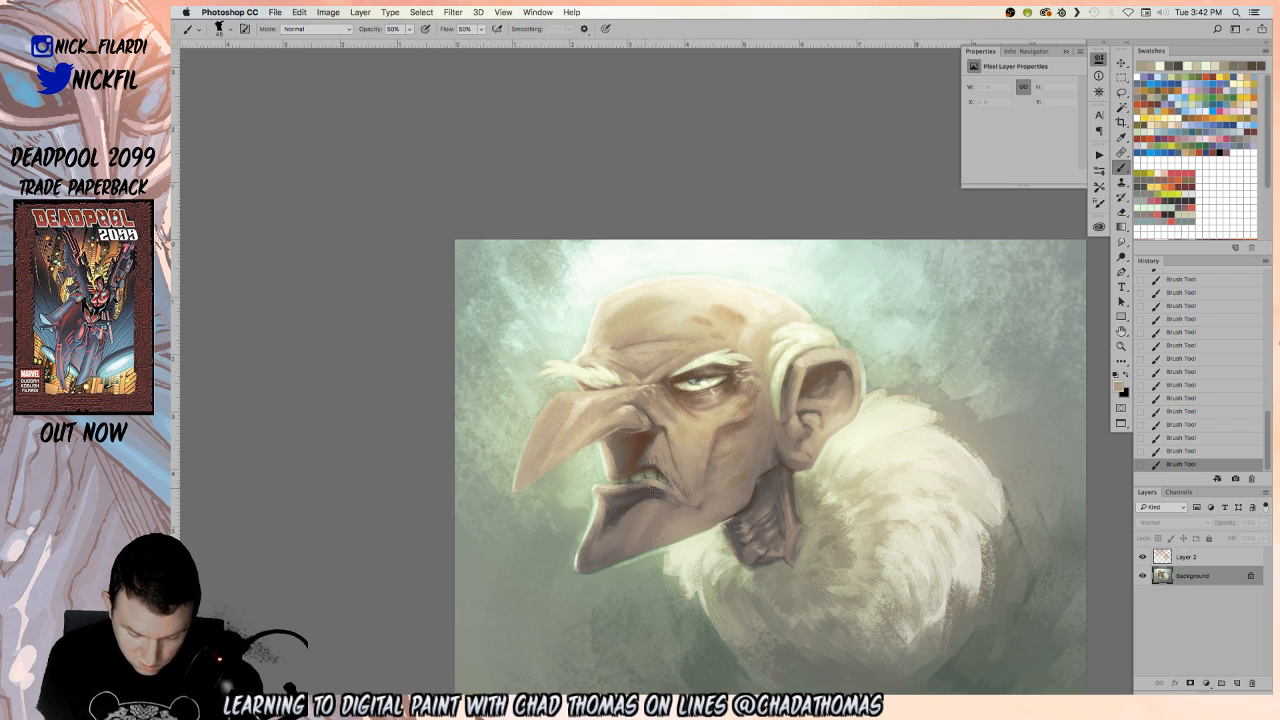
alt+click(678, 491)
alt+click(670, 494)
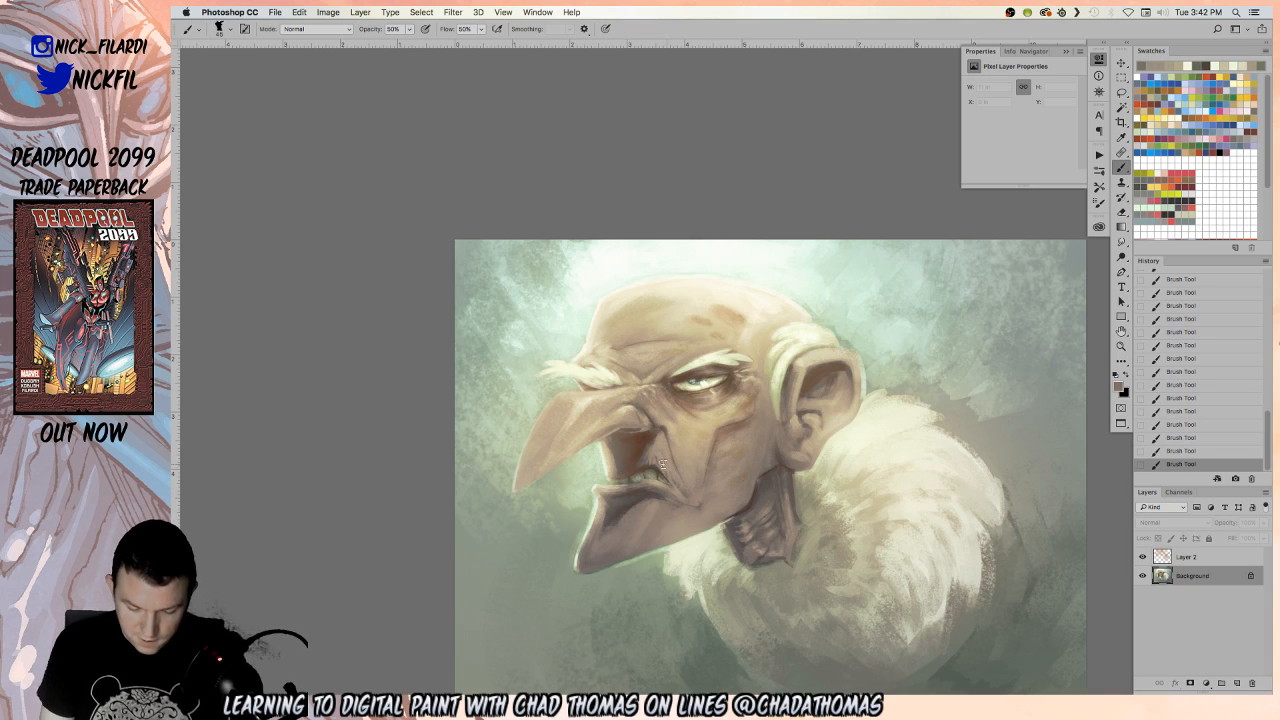
alt+click(632, 504)
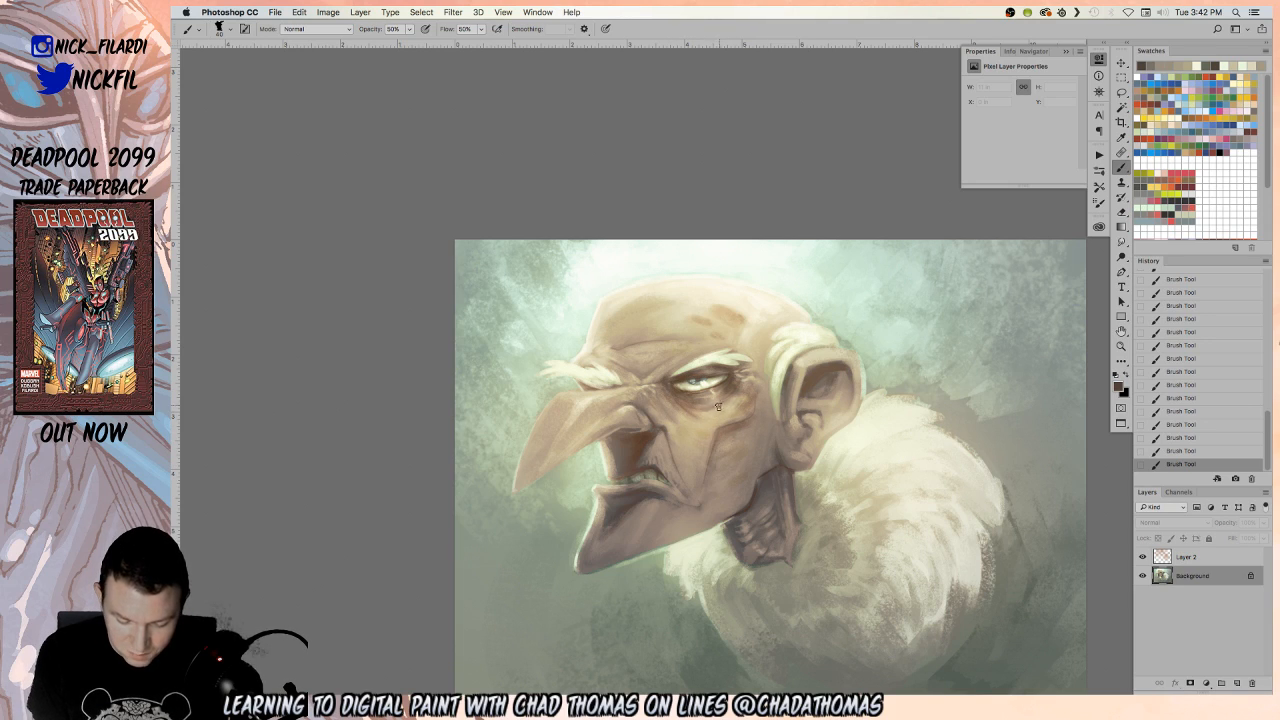
alt+click(712, 314)
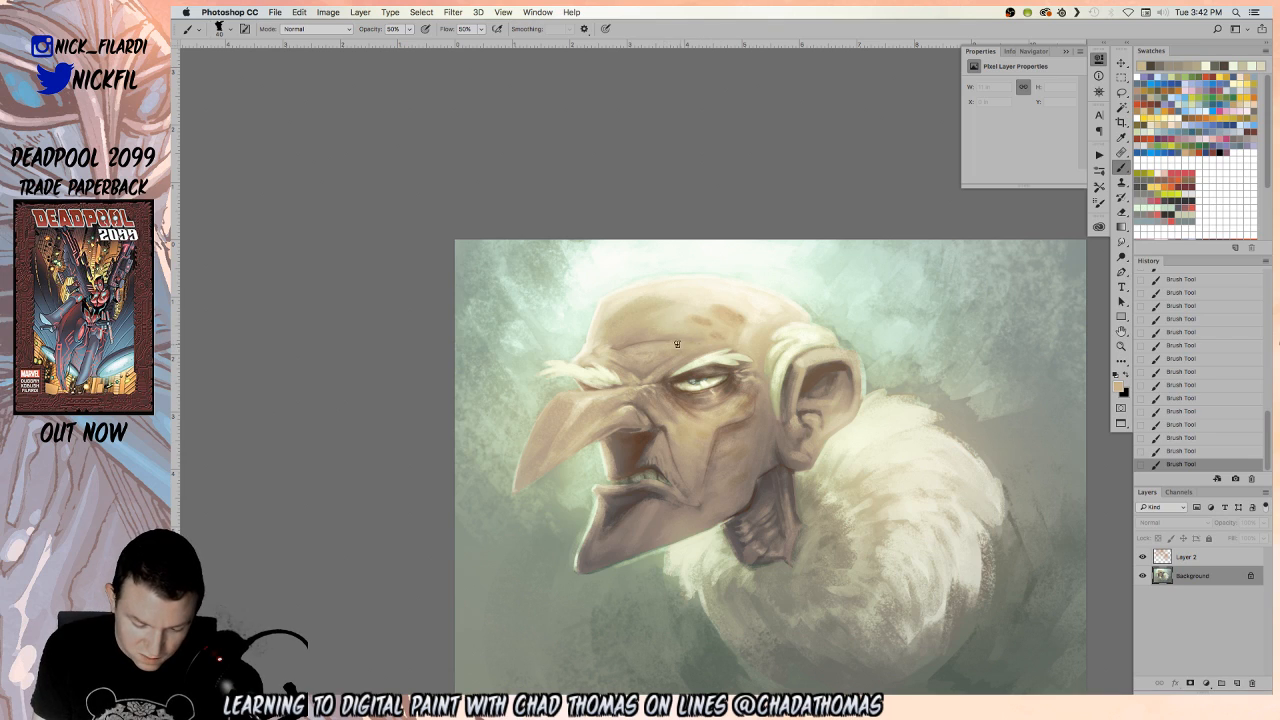
key(super+z)
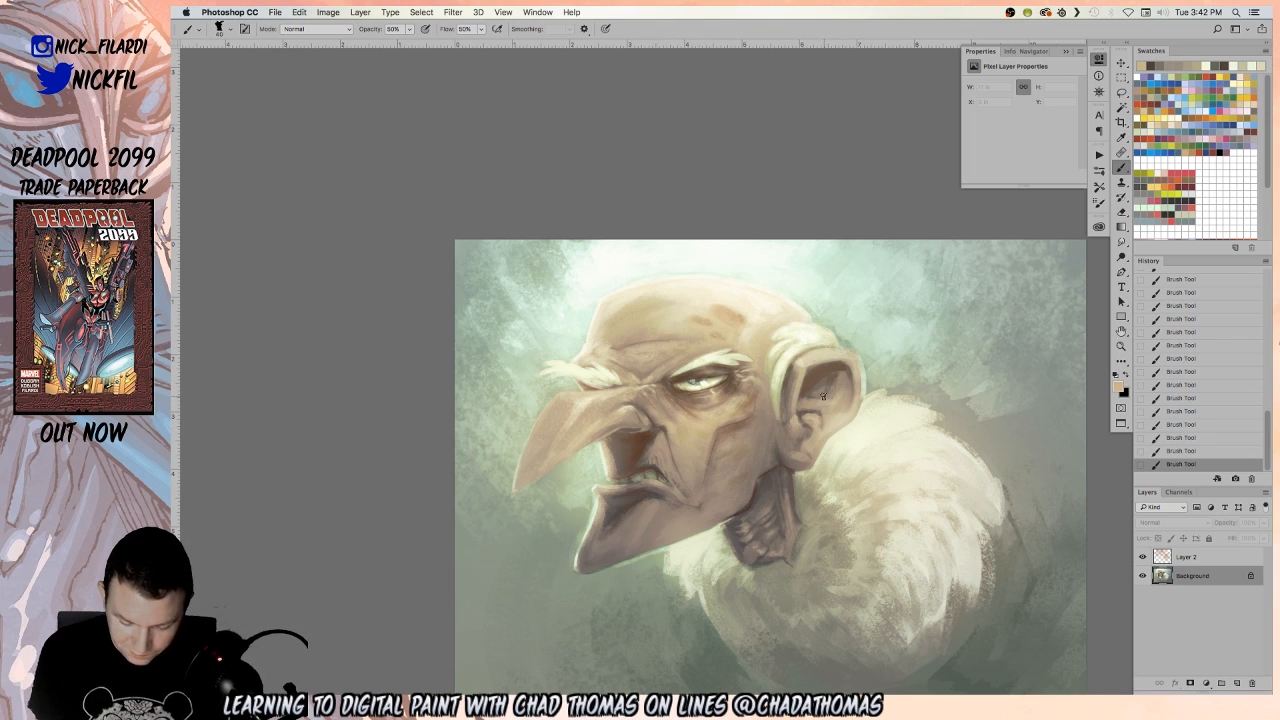
Paint a thin pale rim along the underside of the jaw and the neck edge with the Pencil in Normal mode at 30% opacity
key(shift+b)
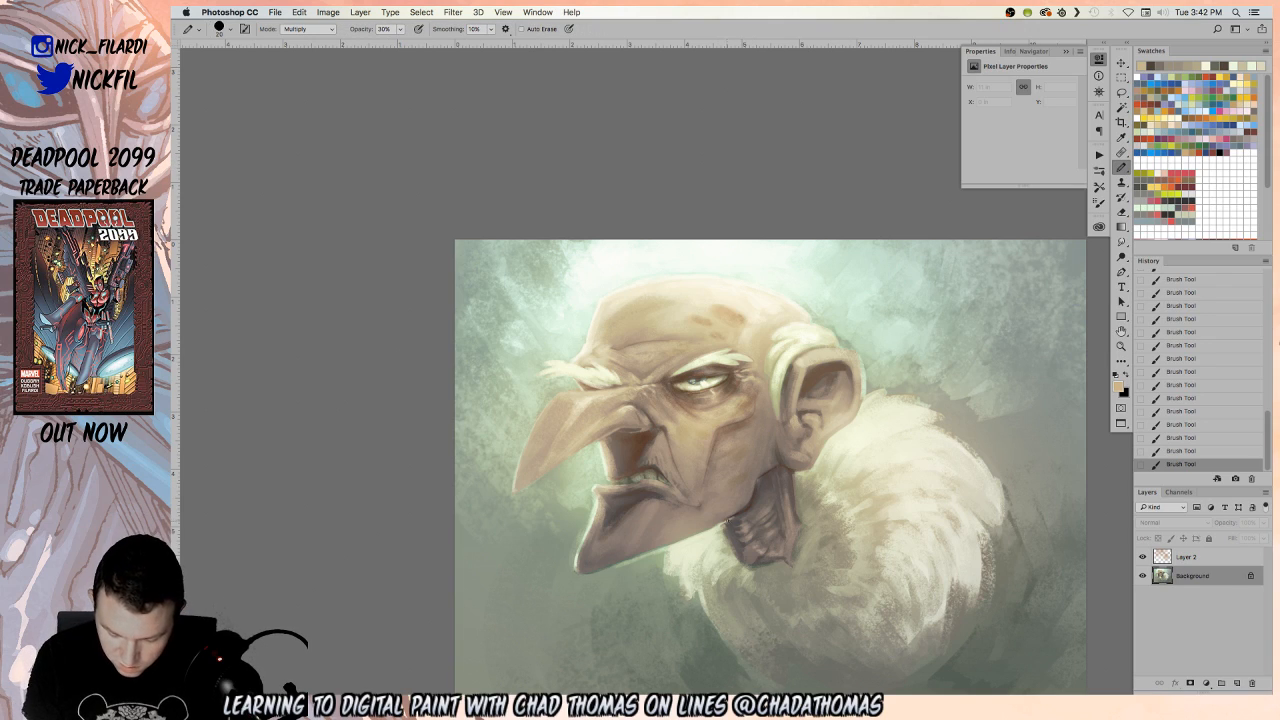
alt+click(728, 518)
click(728, 518)
click(728, 518)
drag(755, 496, 746, 509)
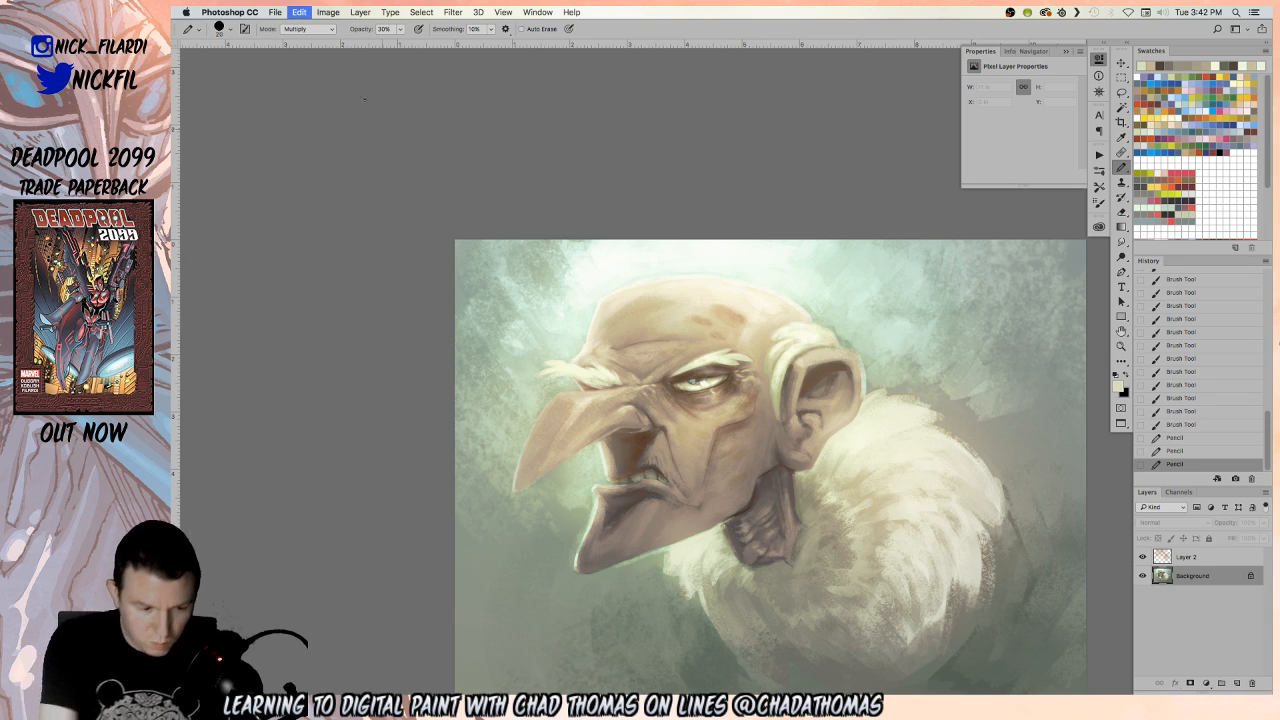
click(308, 29)
click(297, 16)
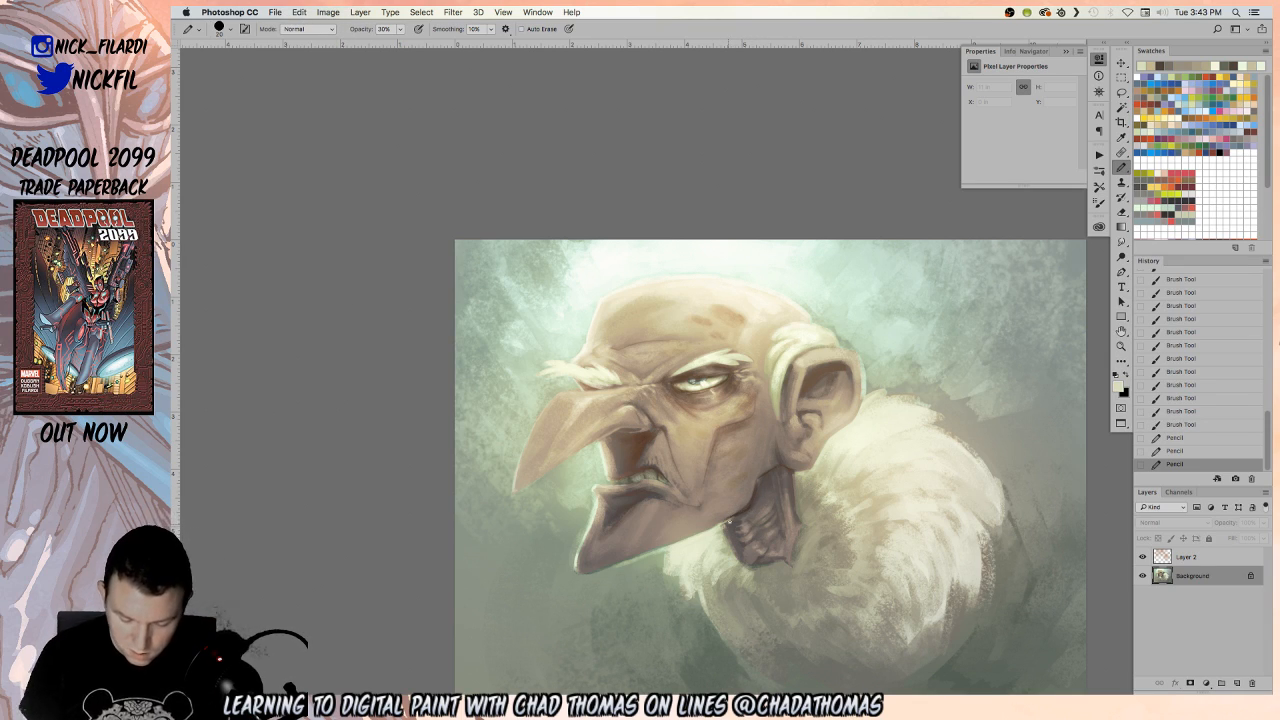
mouse_move(742, 510)
mouse_down()
mouse_move(728, 522)
mouse_move(757, 486)
mouse_up()
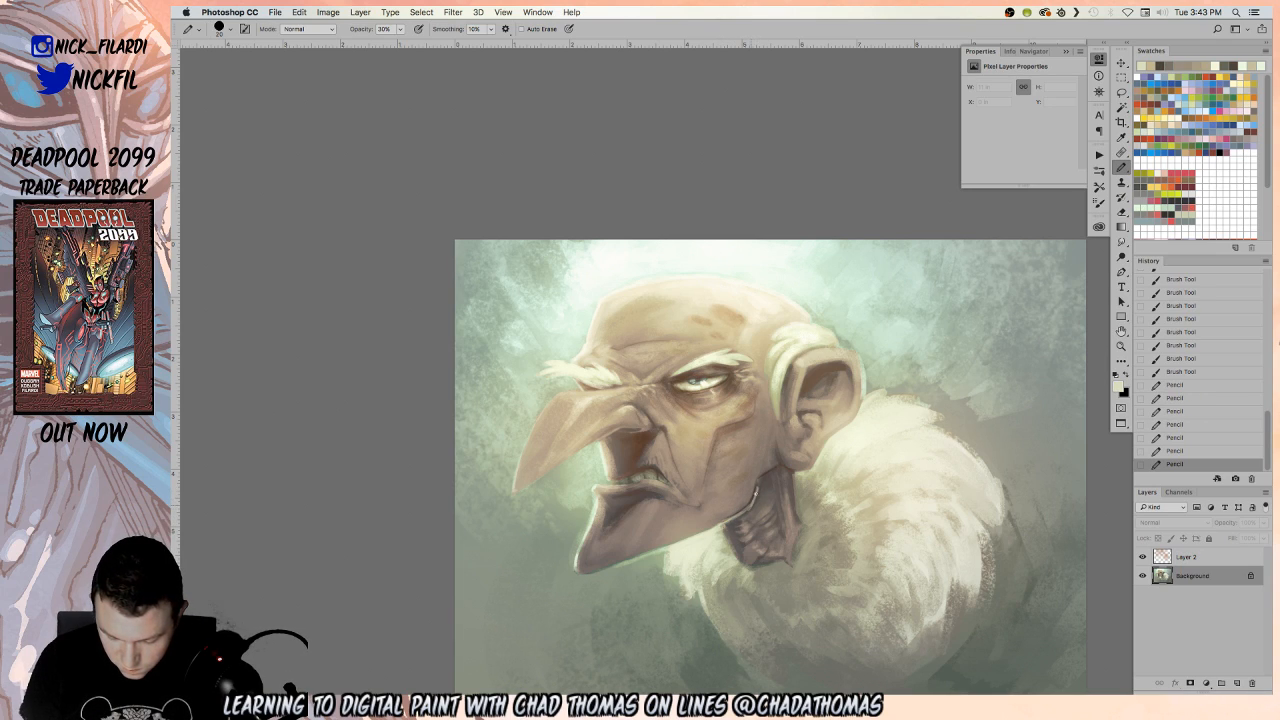
click(1180, 451)
drag(738, 516, 756, 495)
mouse_move(754, 498)
mouse_down()
mouse_move(793, 490)
mouse_move(798, 510)
mouse_up()
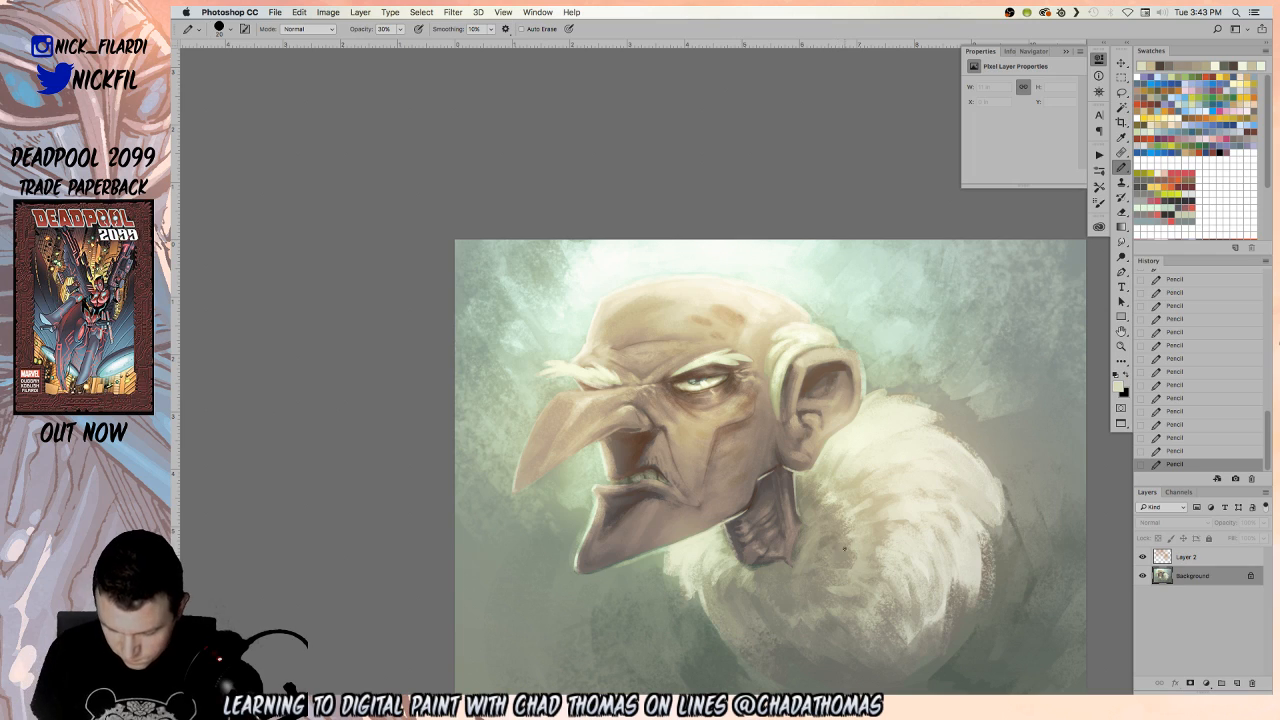
Shade where the jaw meets the neck with dark tones sampled there, using the Pencil at 50% opacity
alt+click(762, 478)
alt+click(770, 477)
key(5)
drag(775, 470, 757, 480)
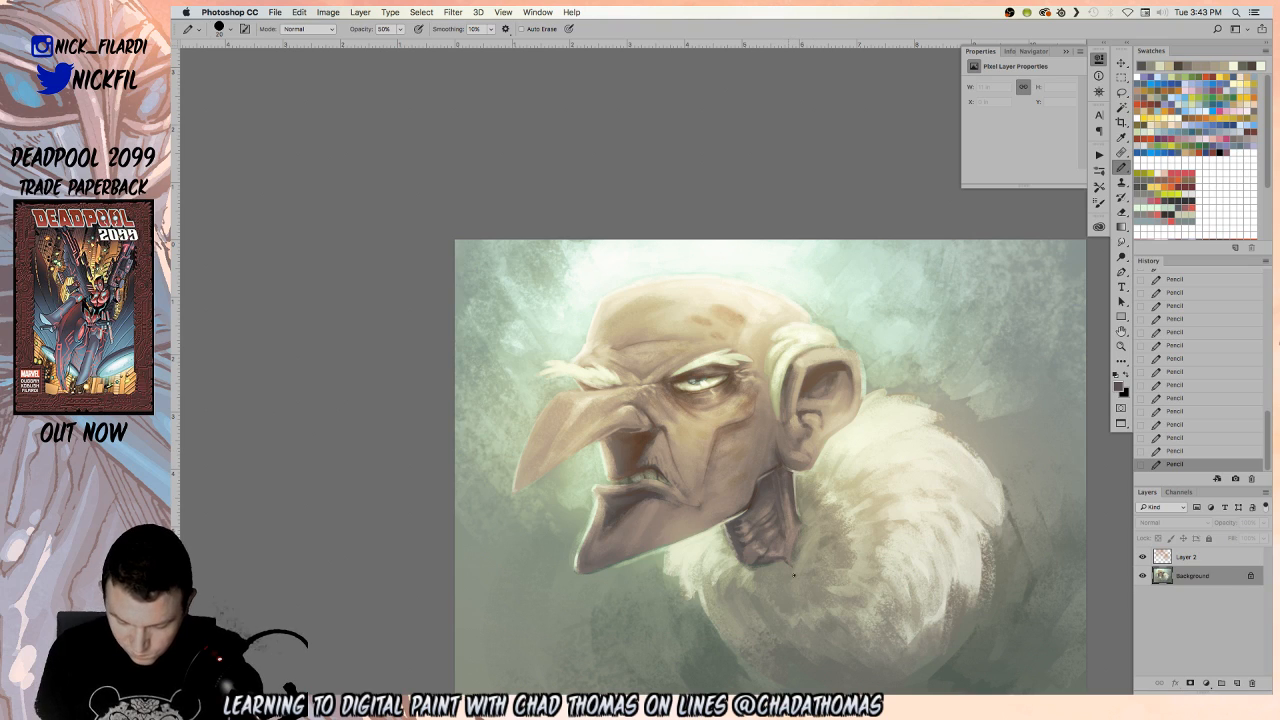
Examine the overall portrait at reduced and closer views to judge the lighting and edges
click(1120, 346)
alt+click(767, 516)
alt+click(770, 517)
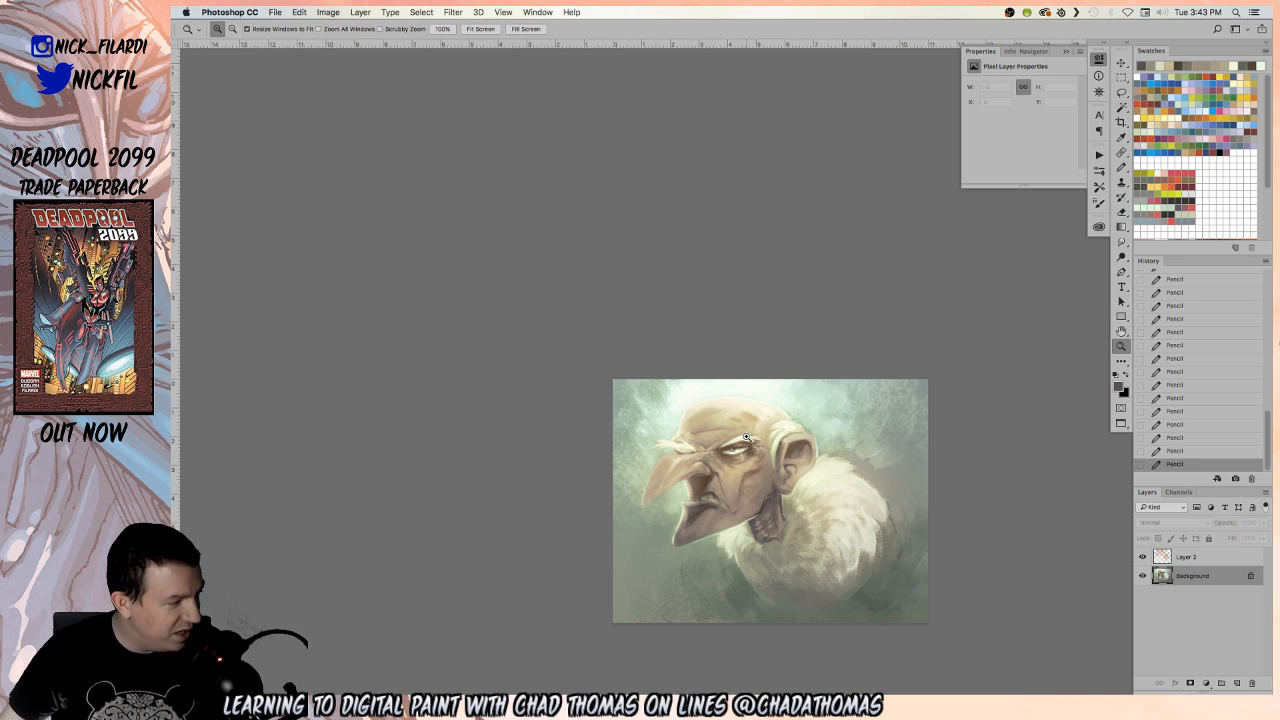
drag(820, 470, 721, 339)
click(666, 345)
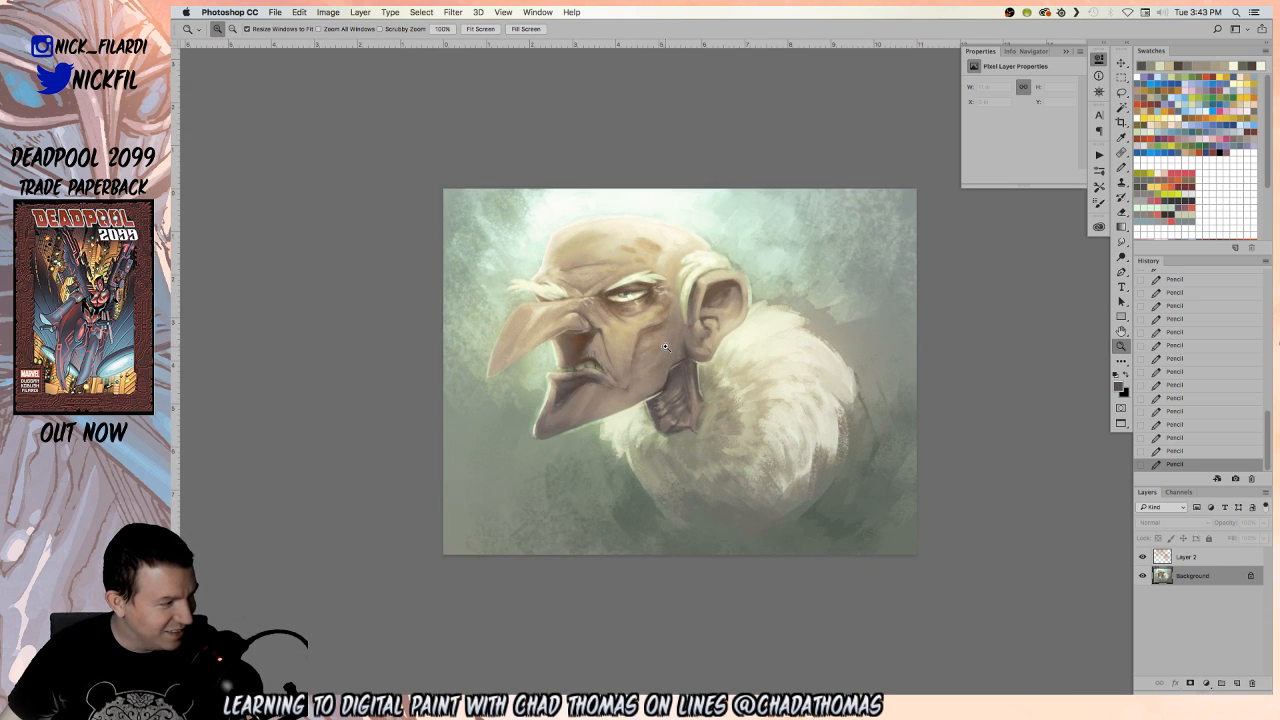
click(666, 347)
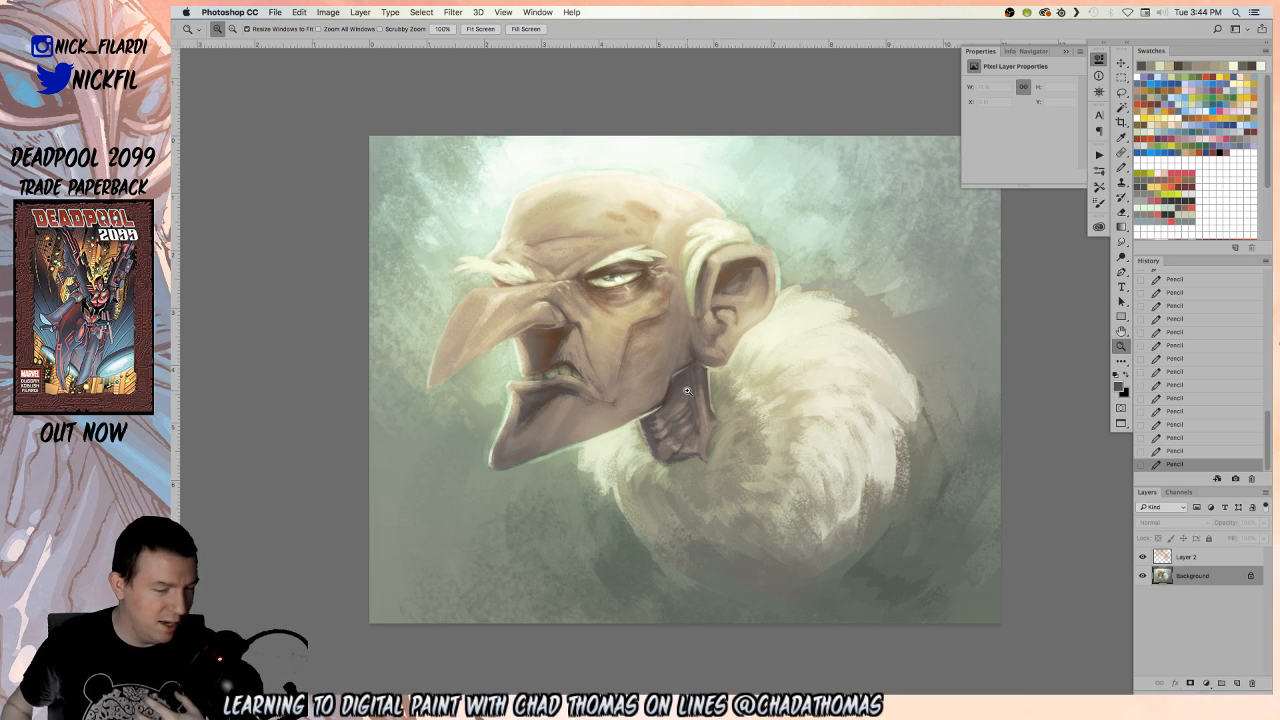
mouse_move(661, 370)
mouse_down()
mouse_move(530, 381)
mouse_move(575, 384)
mouse_move(587, 411)
mouse_up()
alt+click(620, 349)
Choose the 558 px splatter brush and add a new layer directly above the Background
alt+click(646, 408)
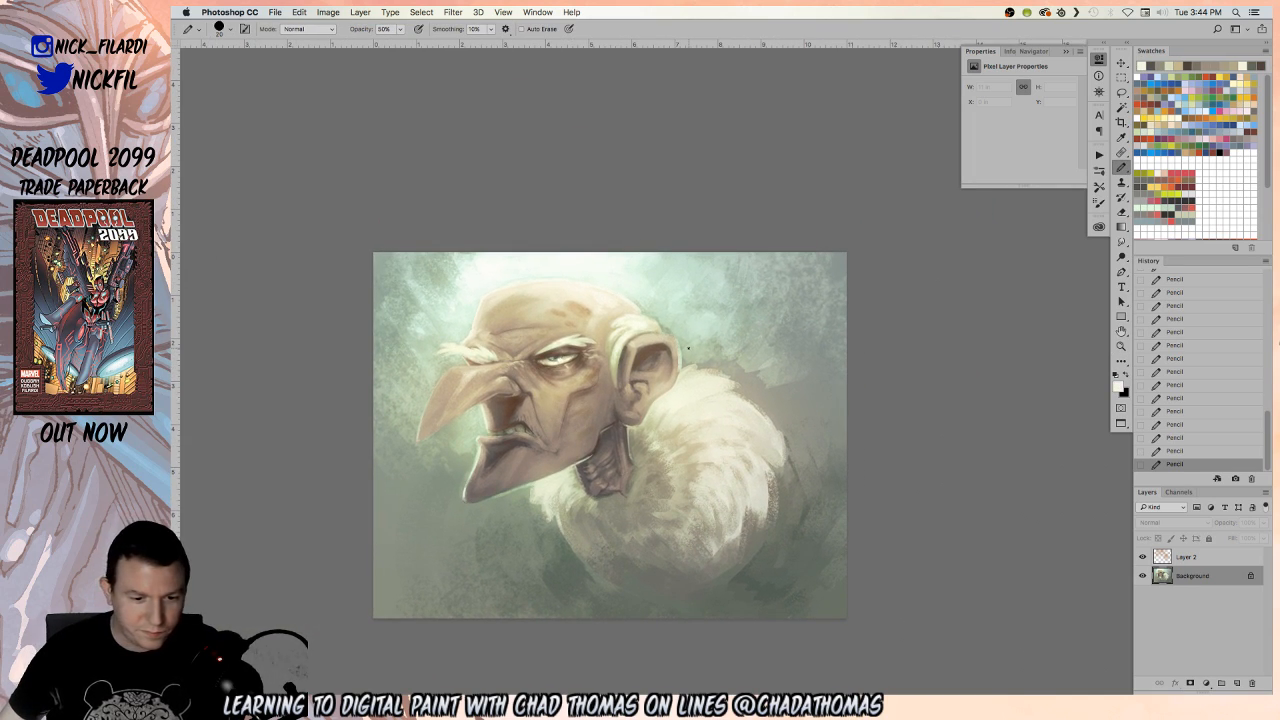
right_click(702, 360)
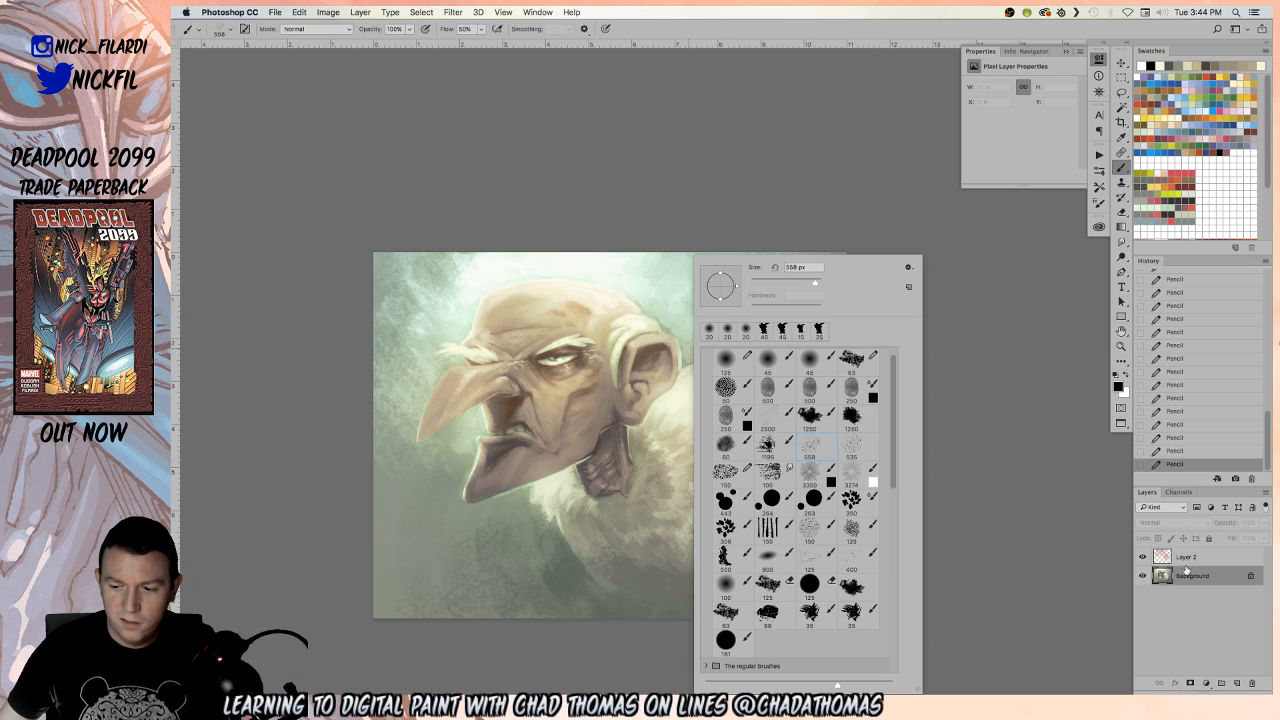
click(1203, 590)
click(1236, 683)
mouse_move(732, 405)
mouse_down()
mouse_move(630, 362)
mouse_move(605, 320)
mouse_up()
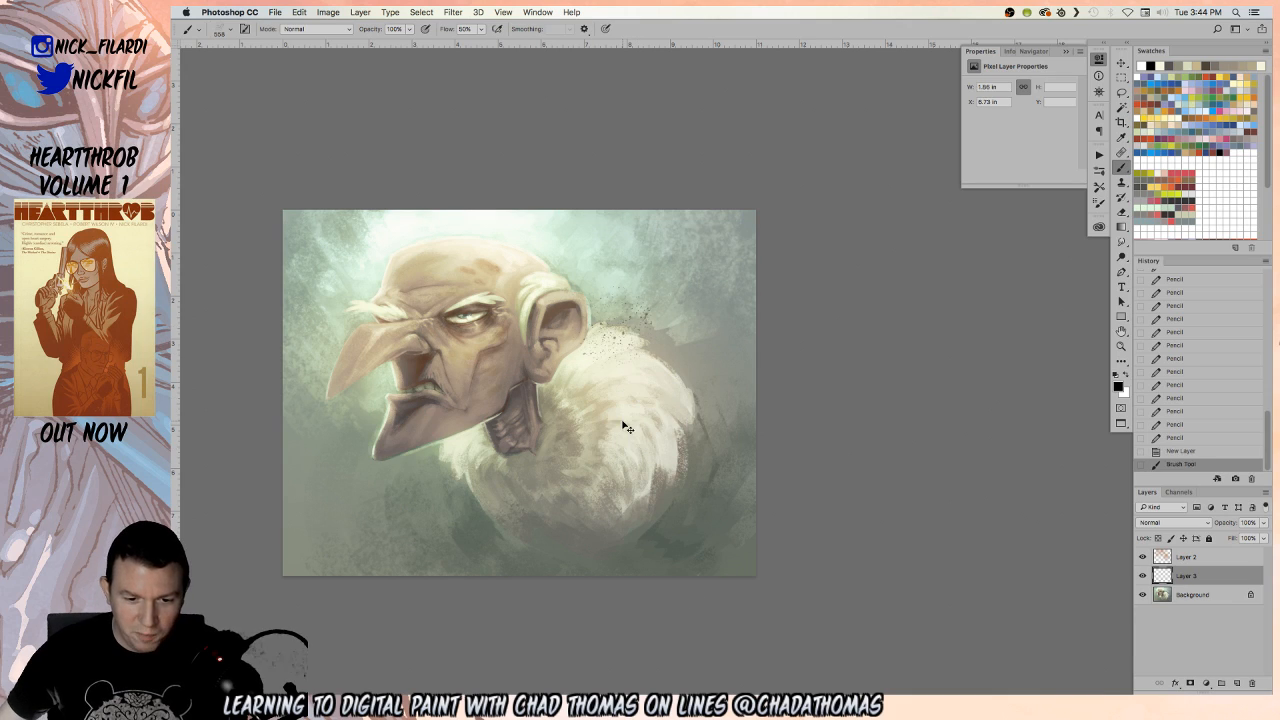
Splatter specks in a pale tone sampled from the fur around the collar and neck, enlarging the brush to 900 px
alt+click(602, 344)
click(612, 341)
key(bracketright)
key(bracketright)
key(bracketright)
key(bracketright)
click(686, 384)
click(702, 388)
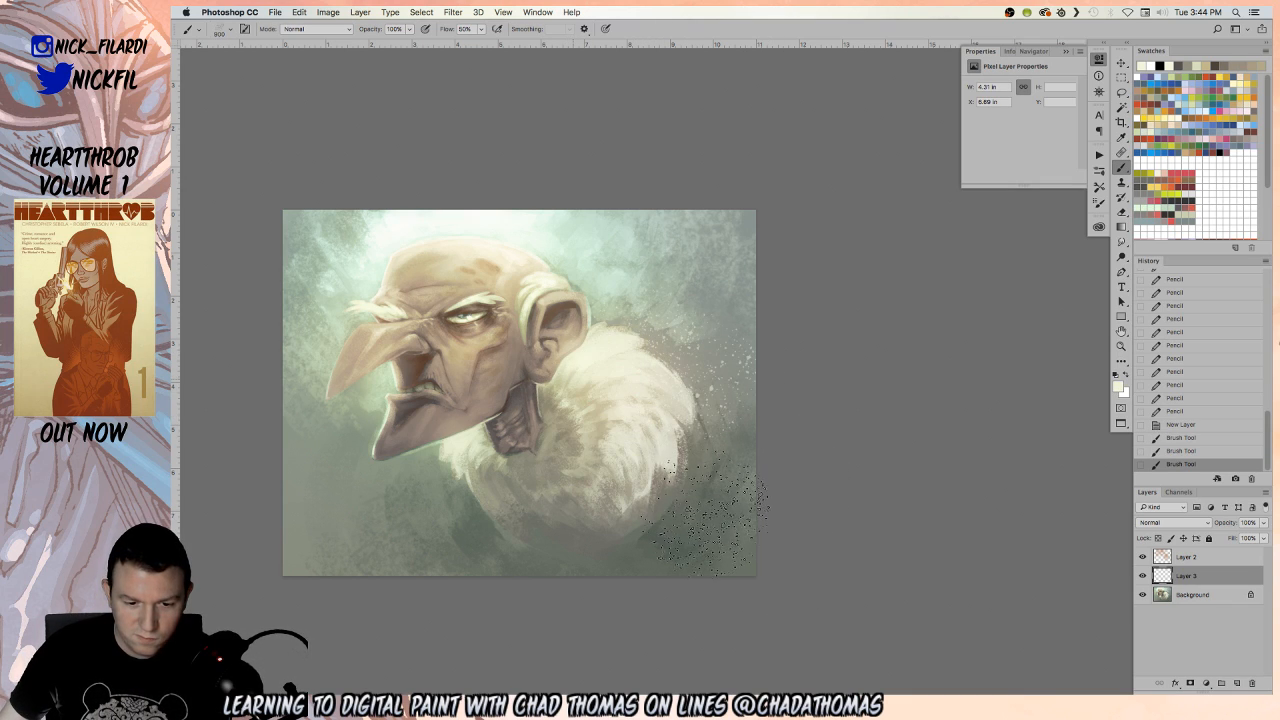
click(602, 450)
click(642, 441)
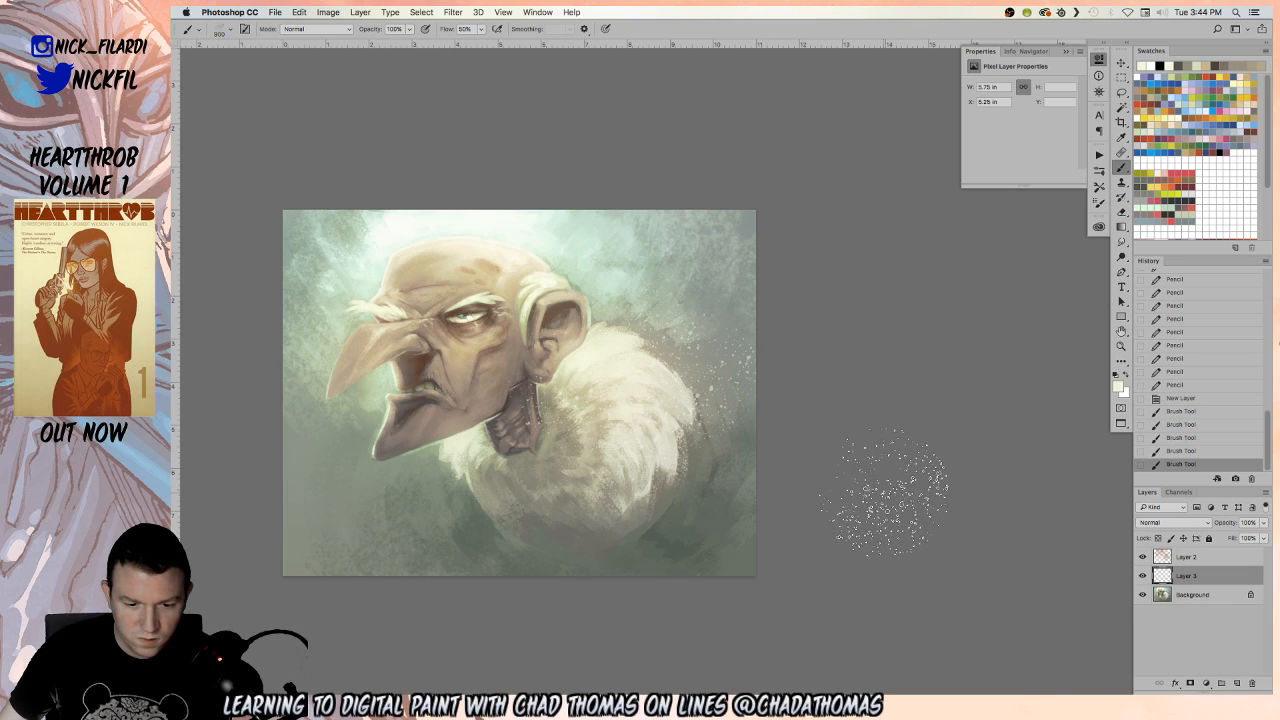
Scatter more pale specks below the chin, around the ear and beside the collar with the 535 px splatter brush enlarged, at 100% flow
ctrl+alt+drag(468, 452, 445, 452)
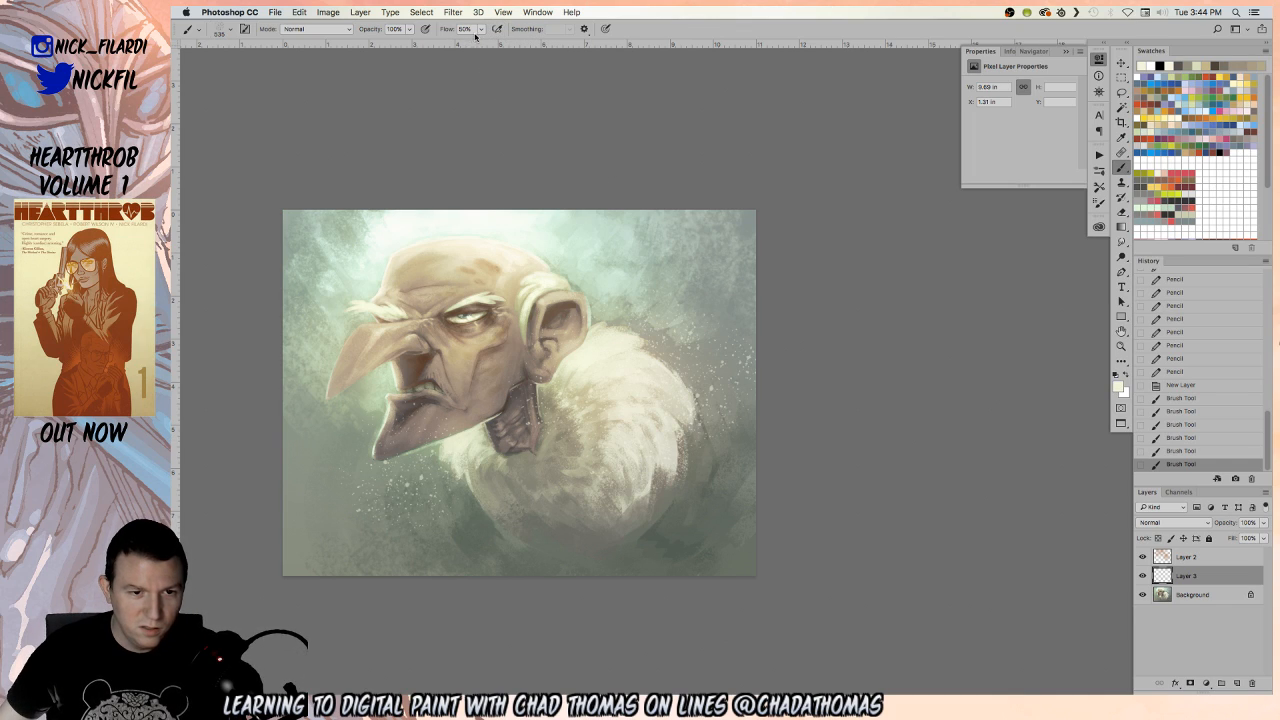
key(bracketright)
key(bracketright)
key(bracketright)
key(bracketright)
click(592, 358)
key(bracketleft)
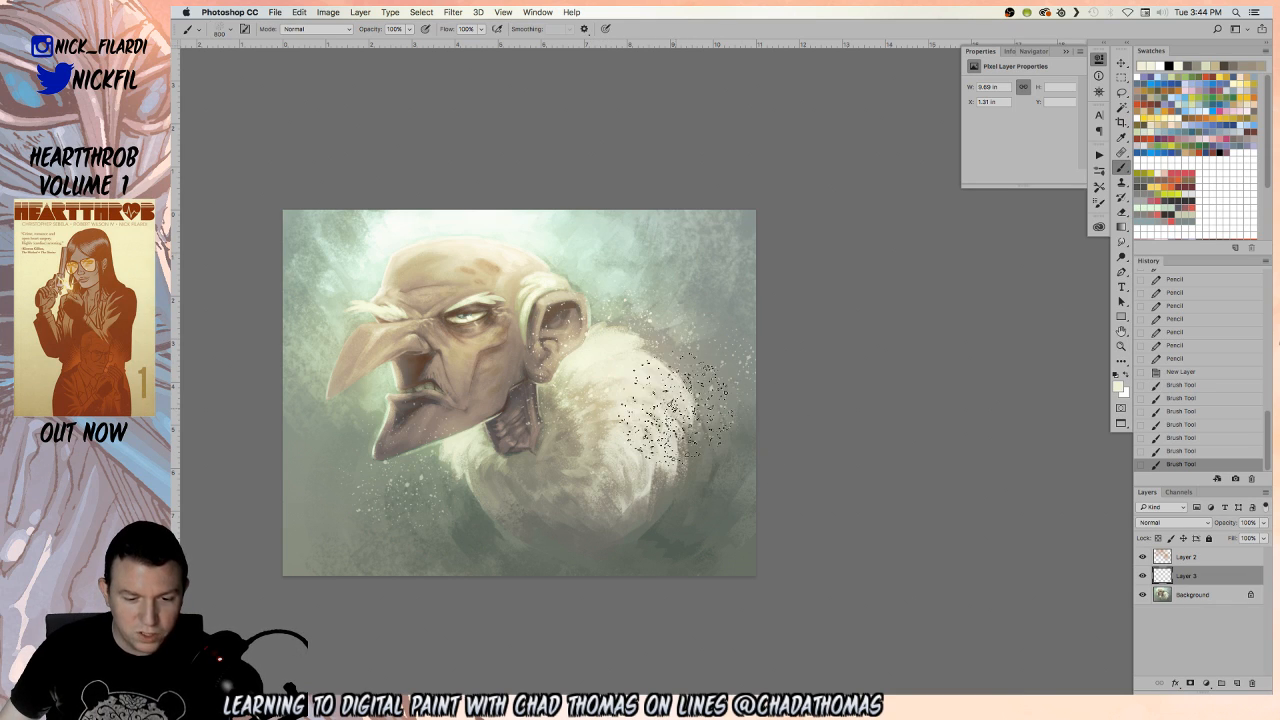
click(716, 416)
click(447, 453)
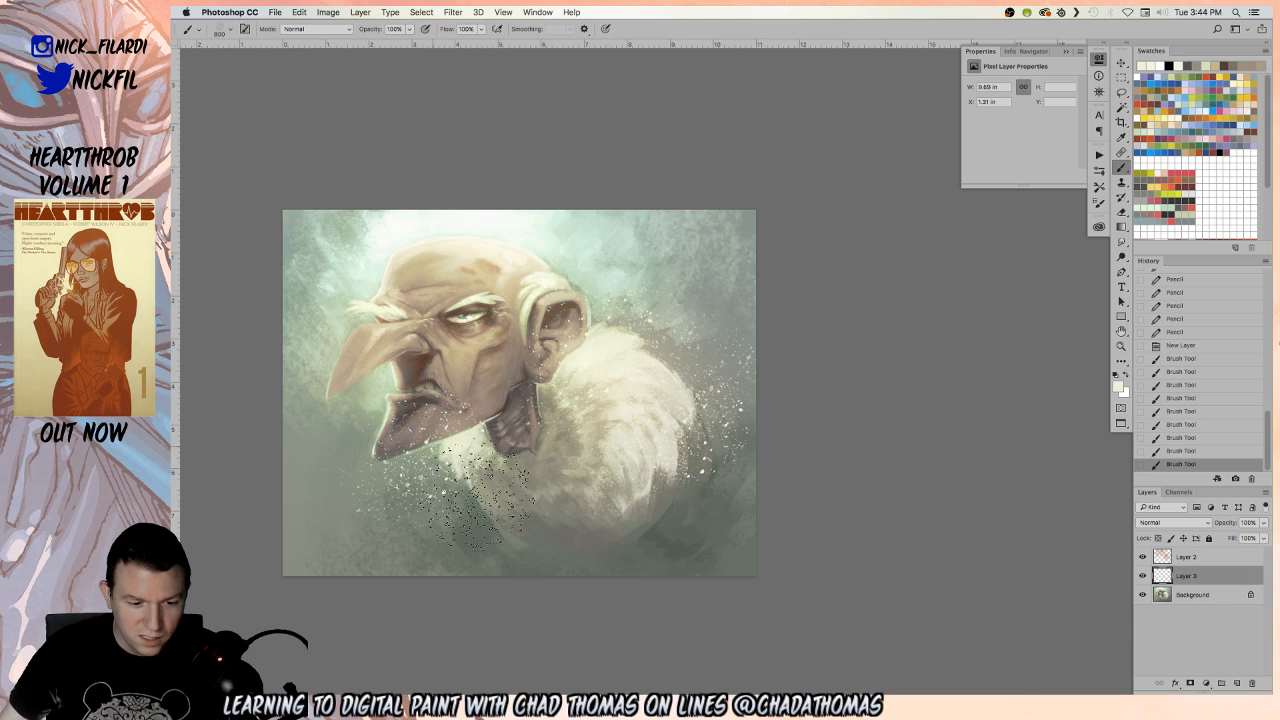
Add pale splatter specks across the upper background and above the head
drag(562, 234, 596, 291)
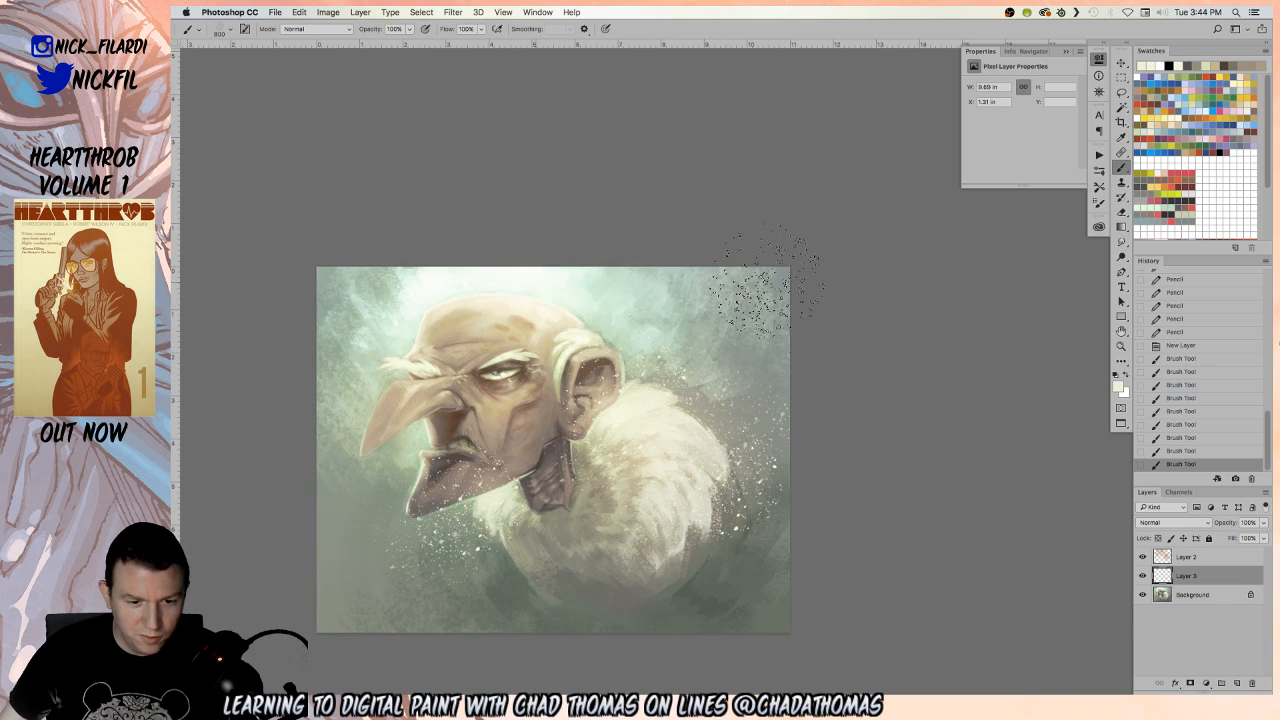
click(591, 250)
click(620, 288)
click(459, 246)
Erase the splatter specks from the face and thin them out in the surrounding background with an enlarged textured eraser
key(e)
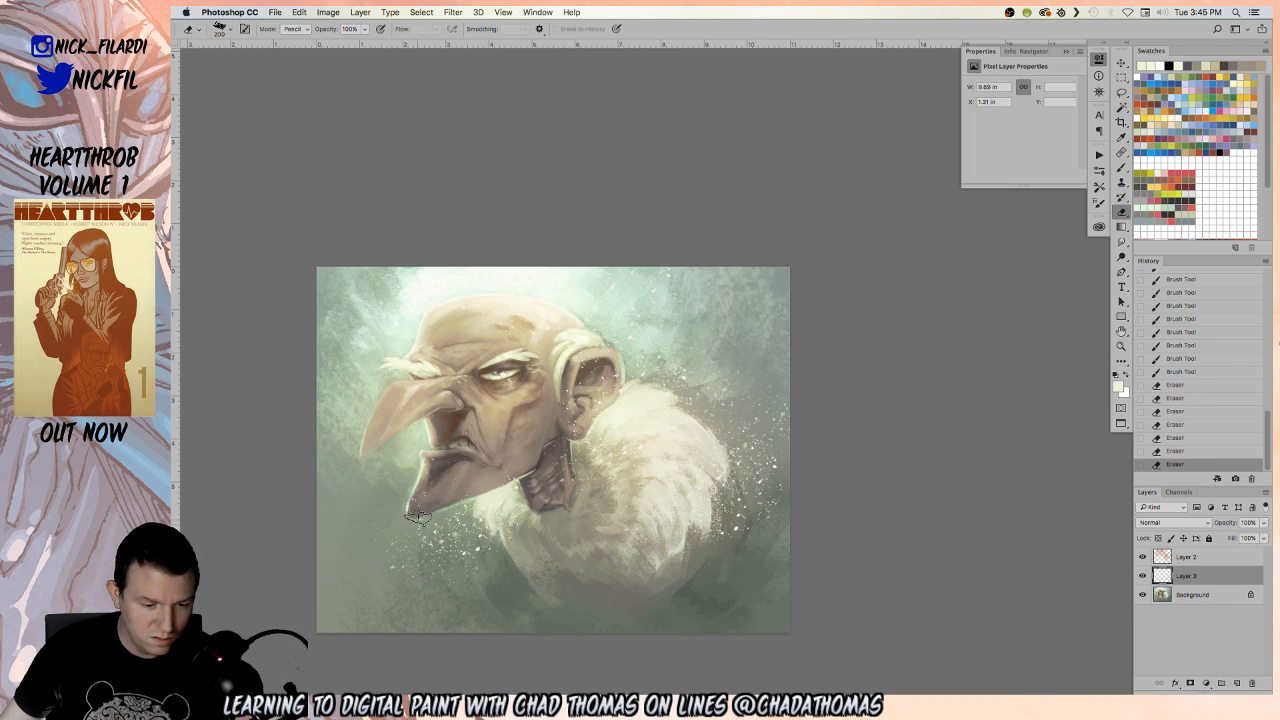
click(219, 30)
click(219, 30)
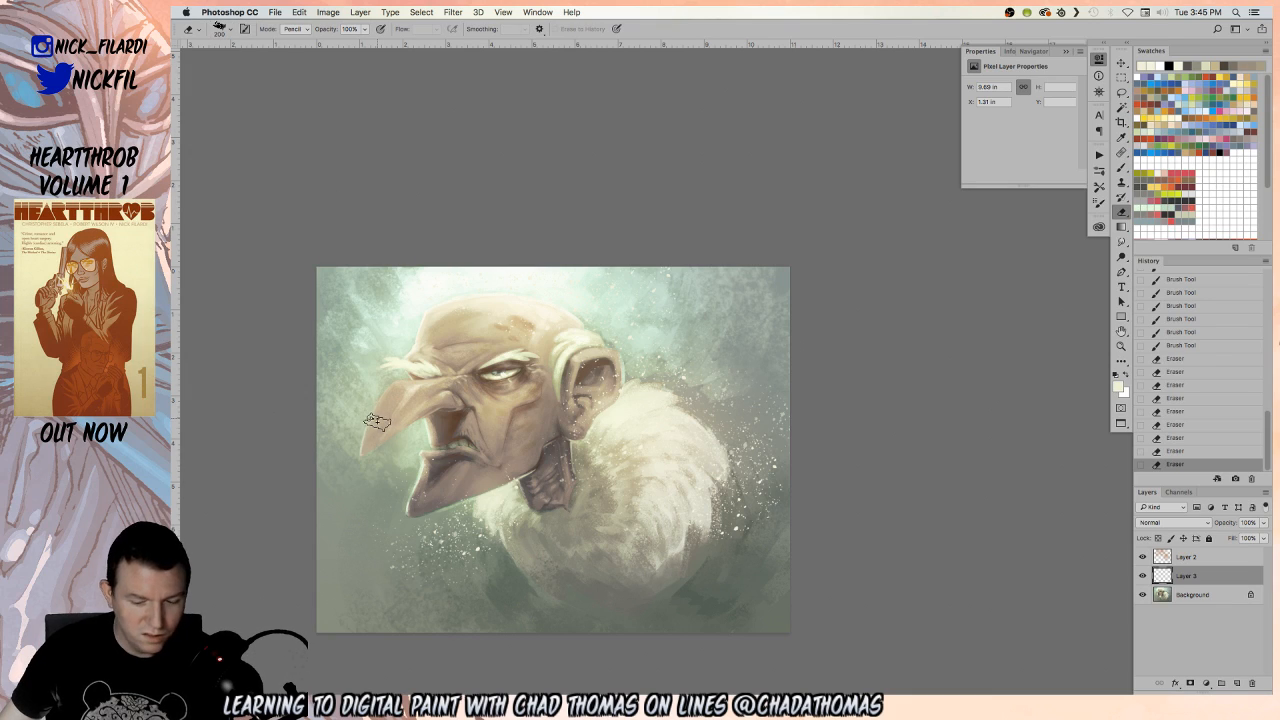
key(])
mouse_move(391, 535)
mouse_down()
mouse_move(453, 557)
mouse_move(436, 533)
mouse_move(460, 581)
mouse_move(427, 597)
mouse_move(451, 537)
mouse_move(479, 529)
mouse_move(466, 569)
mouse_move(455, 529)
mouse_move(421, 525)
mouse_move(404, 460)
mouse_move(407, 521)
mouse_move(423, 497)
mouse_move(438, 534)
mouse_up()
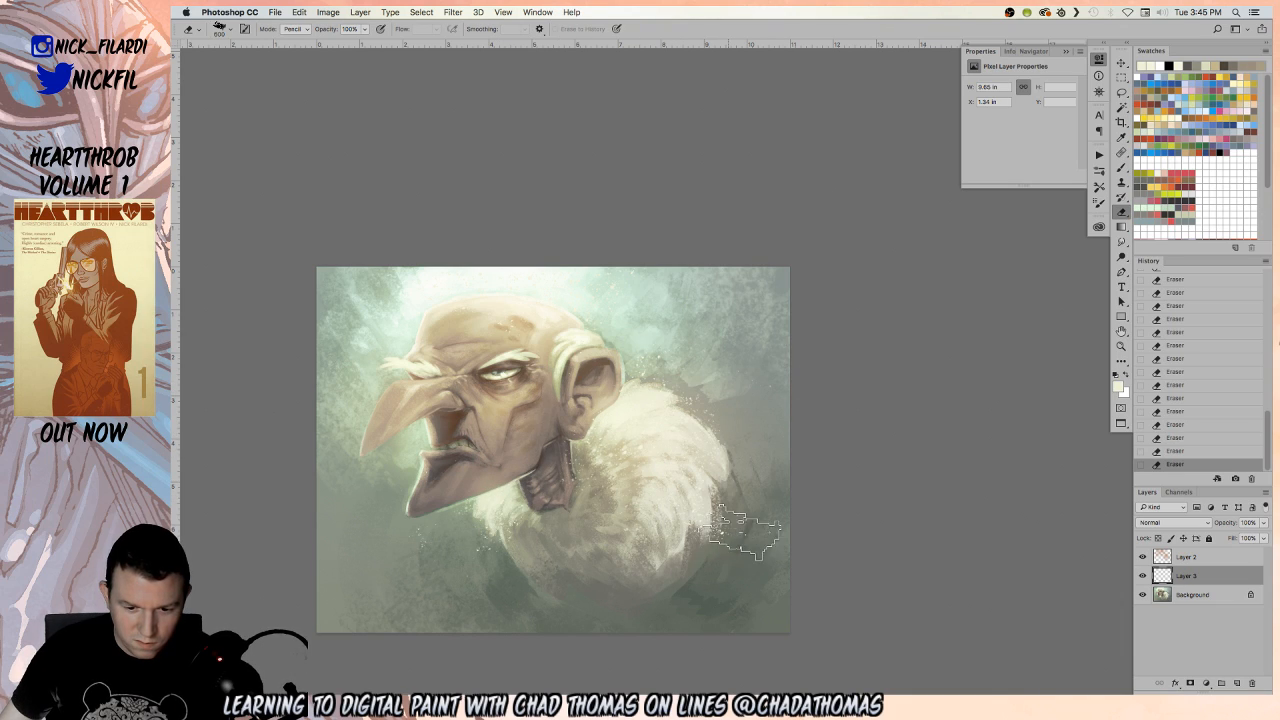
key(z)
click(551, 468)
mouse_move(595, 556)
mouse_down()
mouse_move(592, 467)
mouse_move(678, 486)
mouse_move(692, 512)
mouse_up()
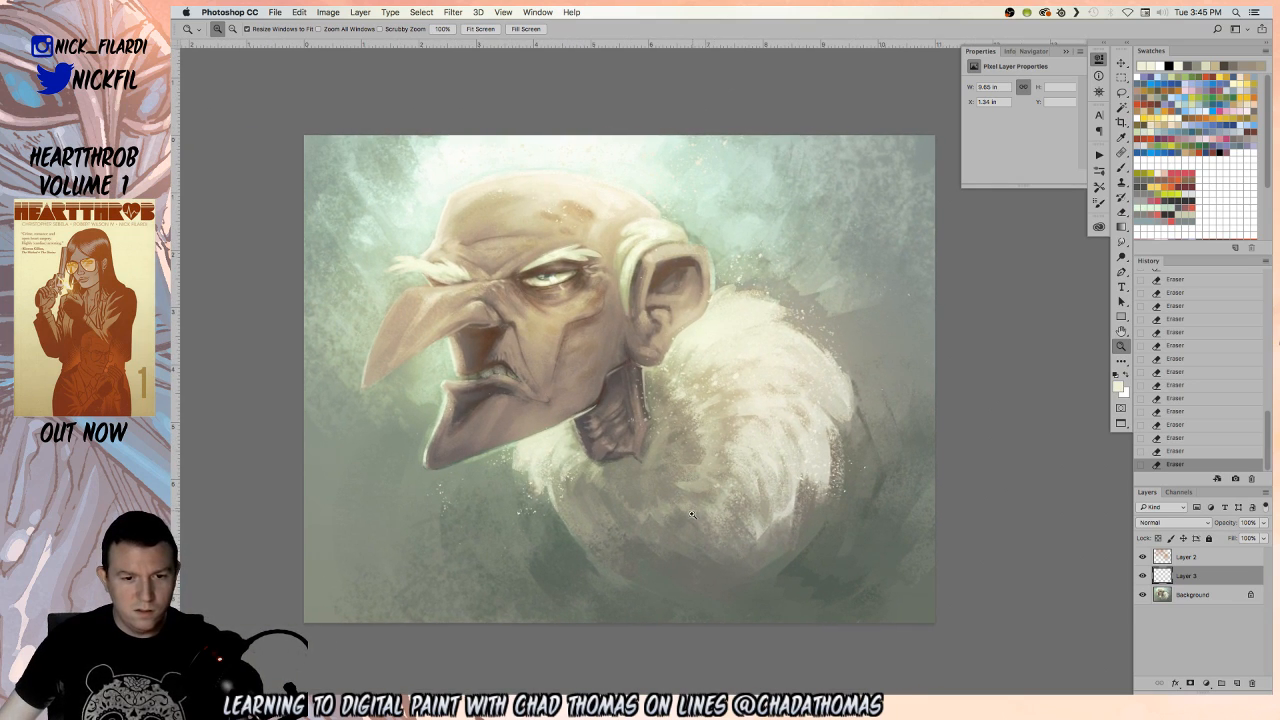
Pick a splatter brush with a dark brown colour and add a new layer directly above the Background
alt+click(679, 480)
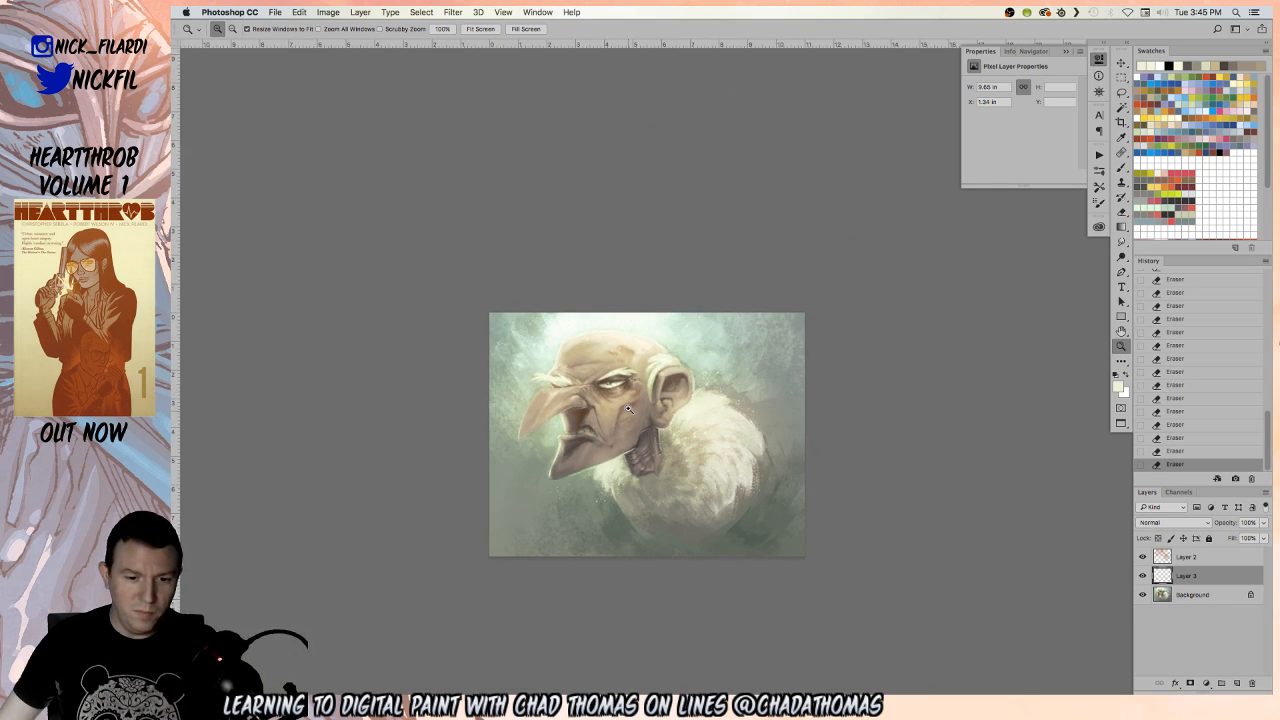
click(628, 410)
key(b)
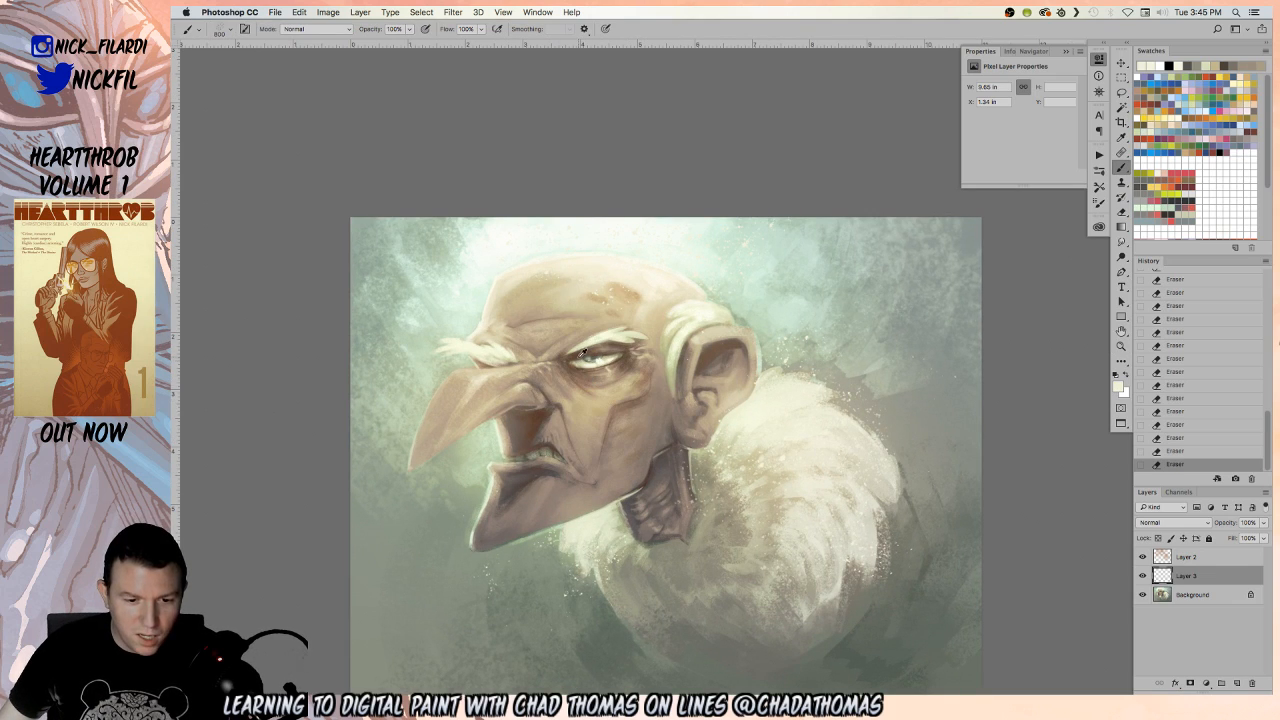
right_click(580, 354)
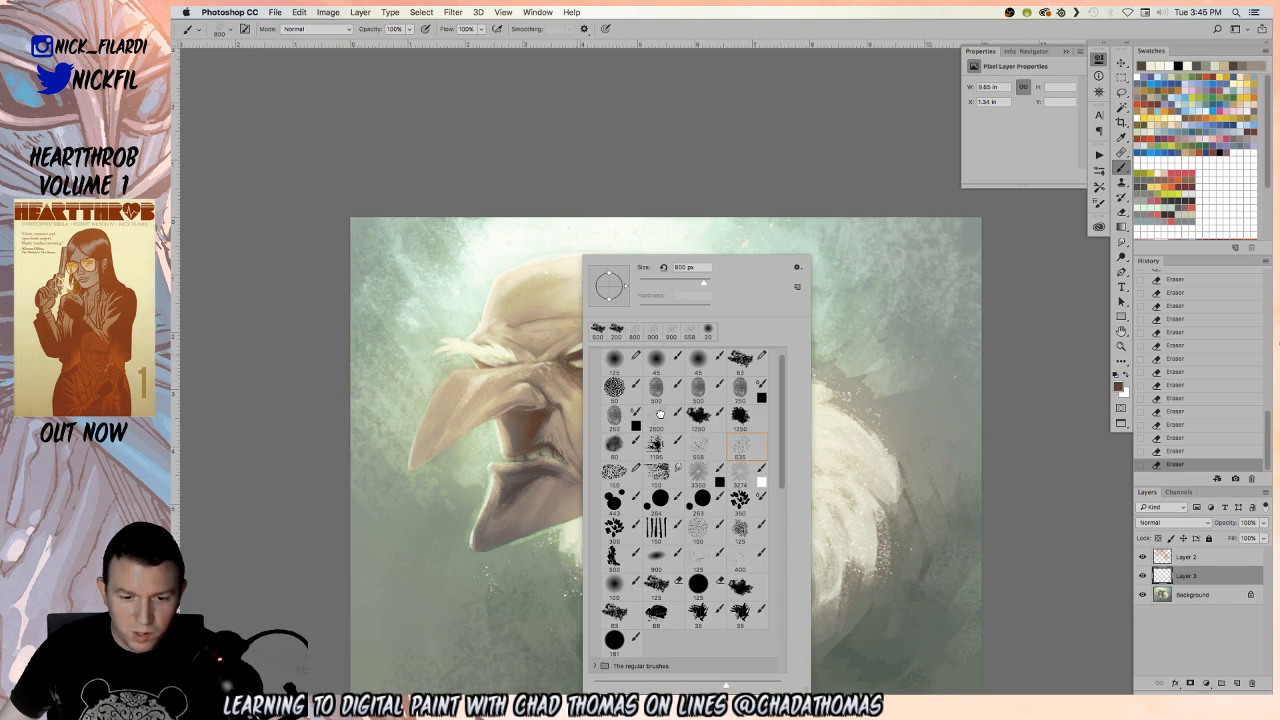
click(1199, 596)
click(1237, 684)
Stamp dark brown splatter specks over the head on the new layer and set its blend mode to Multiply
key(bracketleft)
key(bracketleft)
key(bracketleft)
key(bracketleft)
click(601, 385)
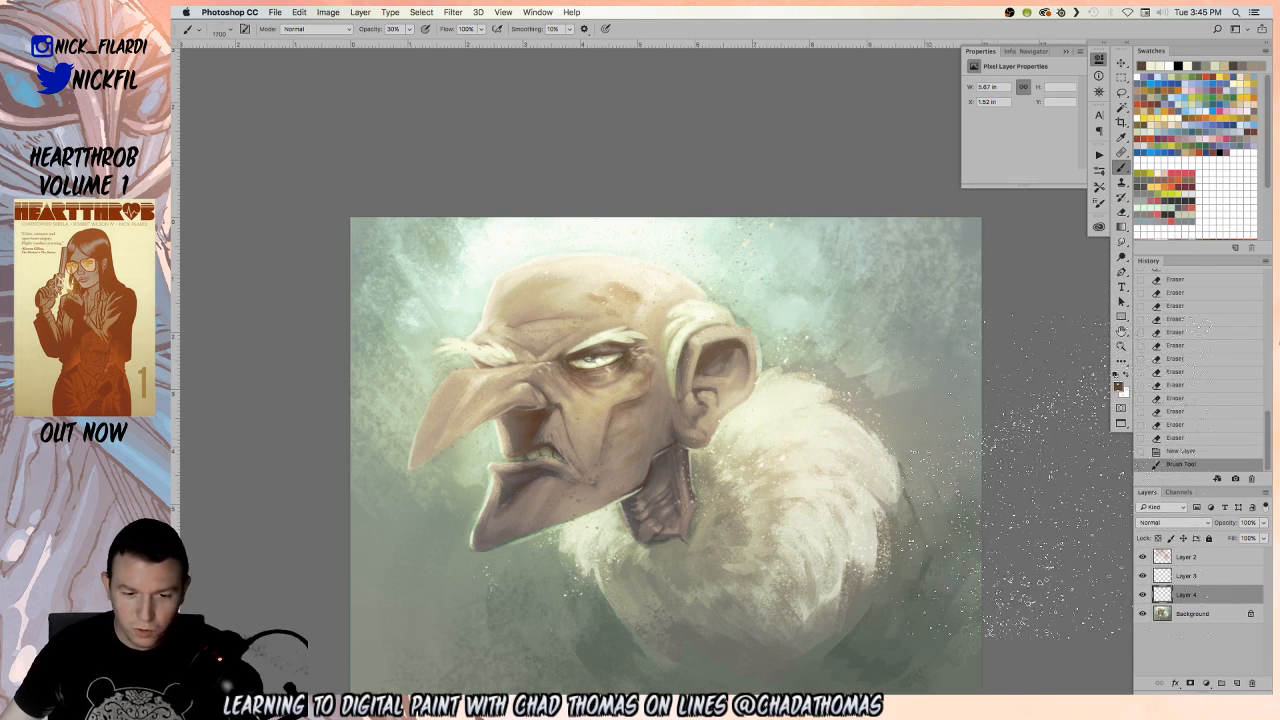
click(1172, 523)
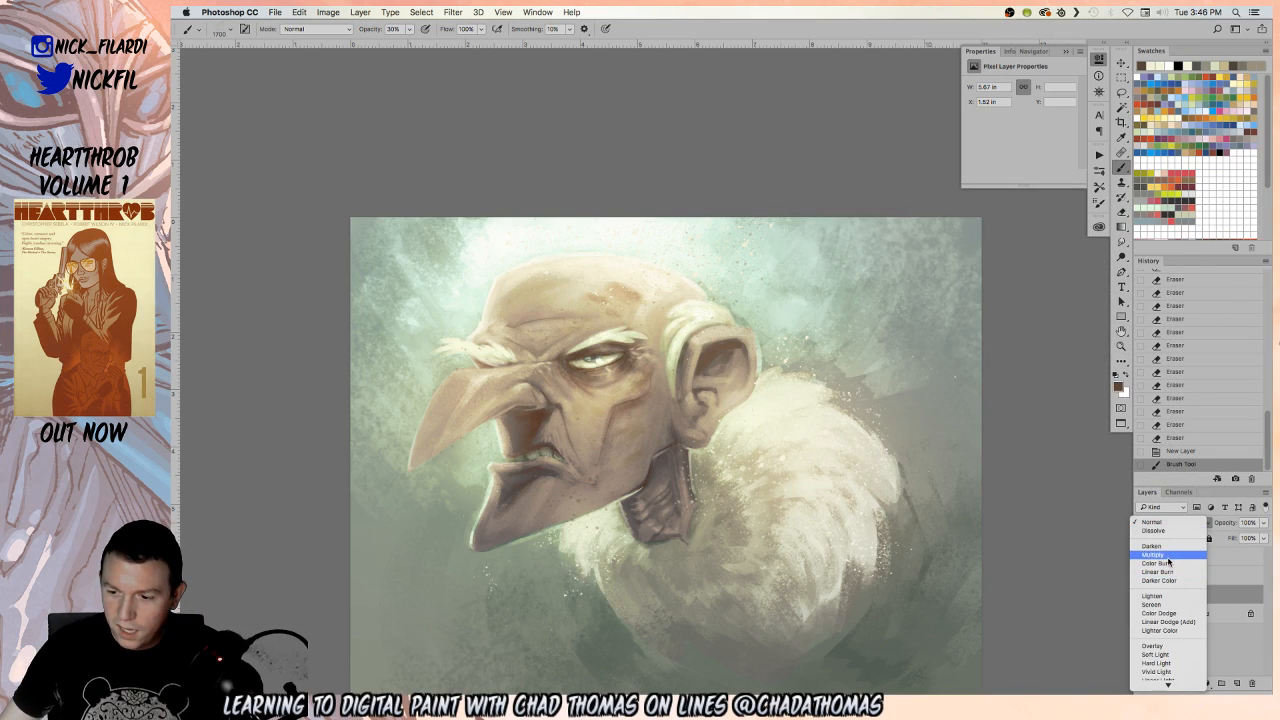
click(1169, 559)
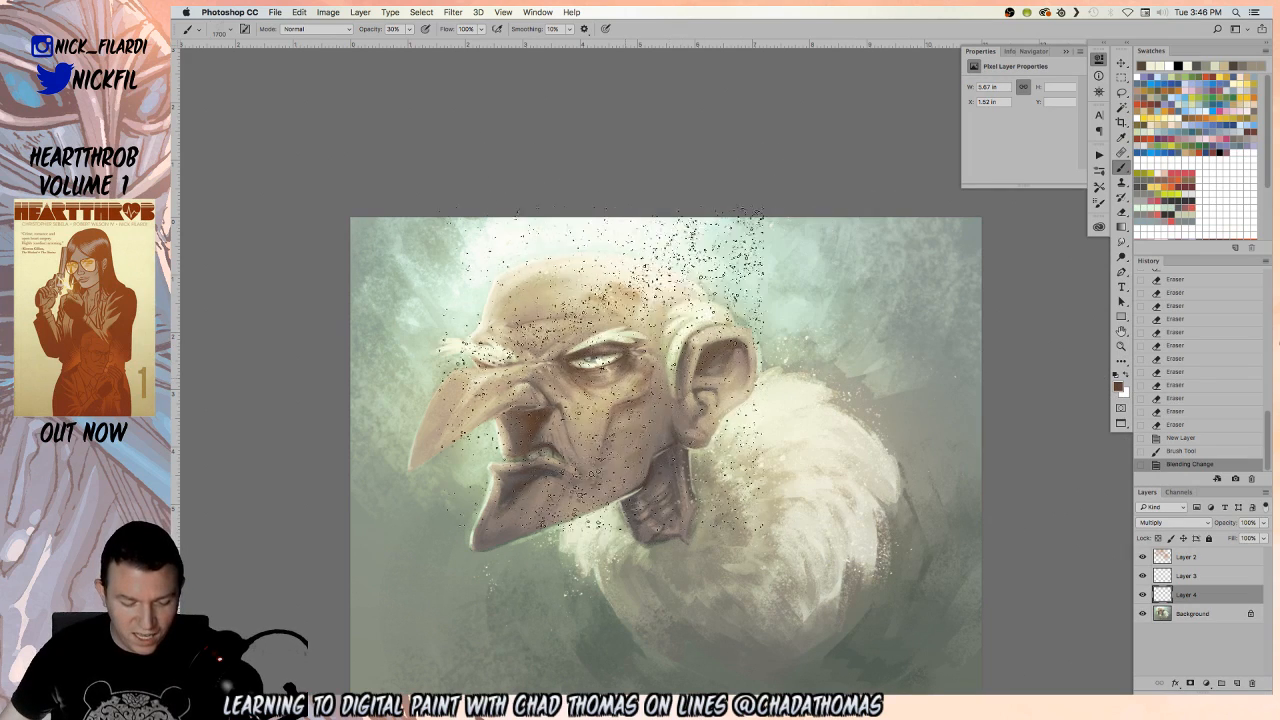
Thin out the dark specks around the nose, forehead, chin and neck with the textured eraser
key(e)
mouse_move(436, 371)
mouse_down()
mouse_move(431, 431)
mouse_move(457, 404)
mouse_move(465, 463)
mouse_up()
mouse_move(526, 315)
mouse_down()
mouse_move(545, 297)
mouse_move(544, 313)
mouse_up()
drag(573, 523, 572, 519)
mouse_move(648, 492)
mouse_down()
mouse_move(600, 470)
mouse_move(648, 474)
mouse_move(662, 492)
mouse_move(652, 510)
mouse_up()
Stamp more dark brown splatter specks around the nose, head and fur collar at 30% opacity
key(b)
drag(430, 343, 440, 346)
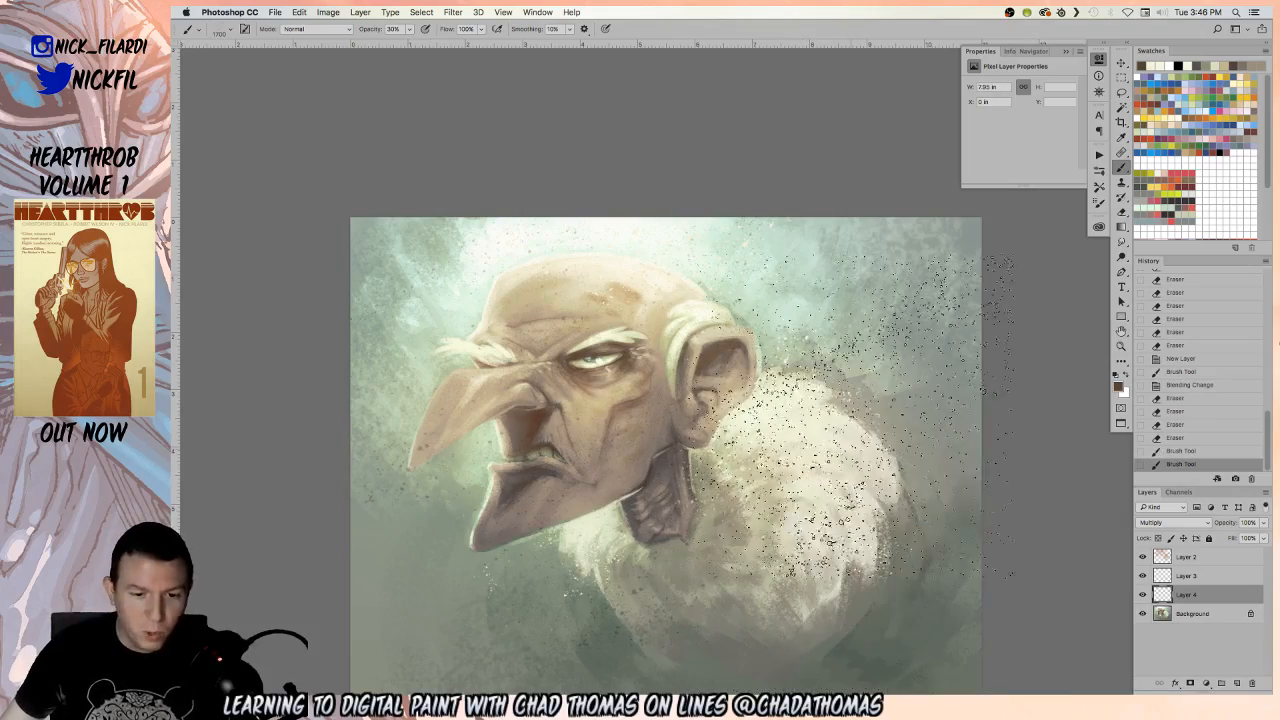
click(698, 410)
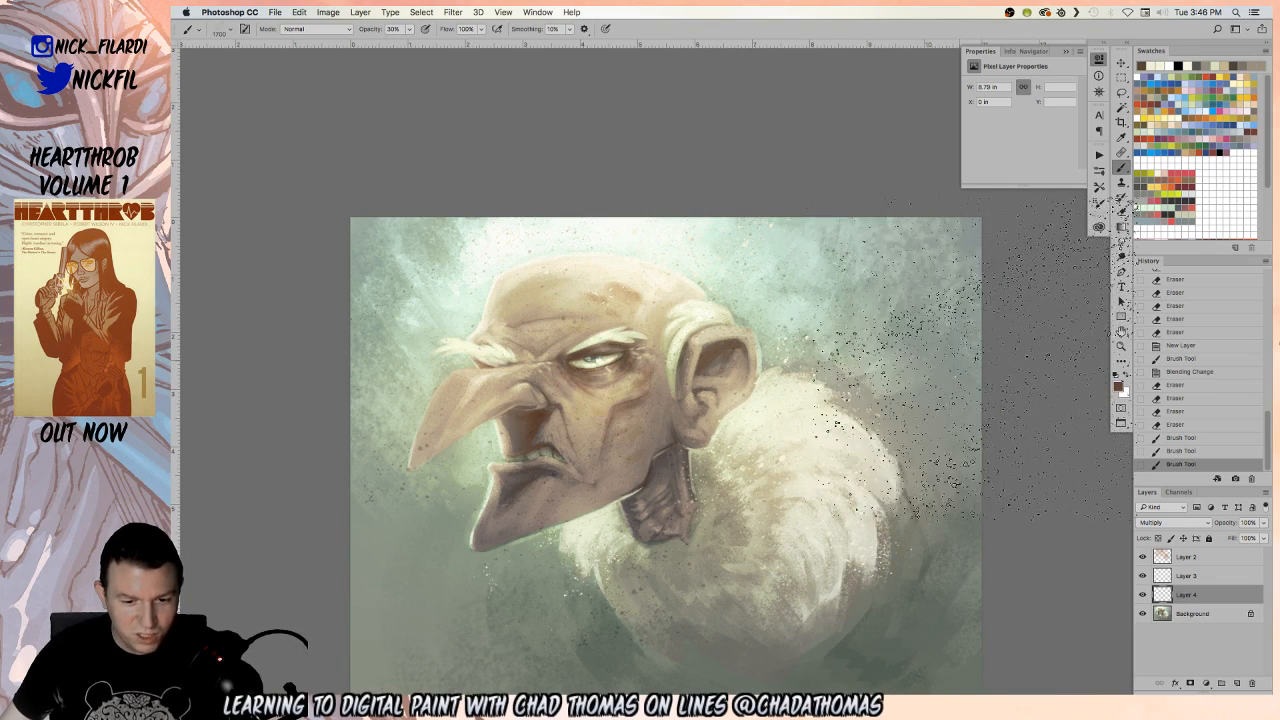
Erase surplus dark specks beside the ear, around the nose and chin, across the face and above the head
key(e)
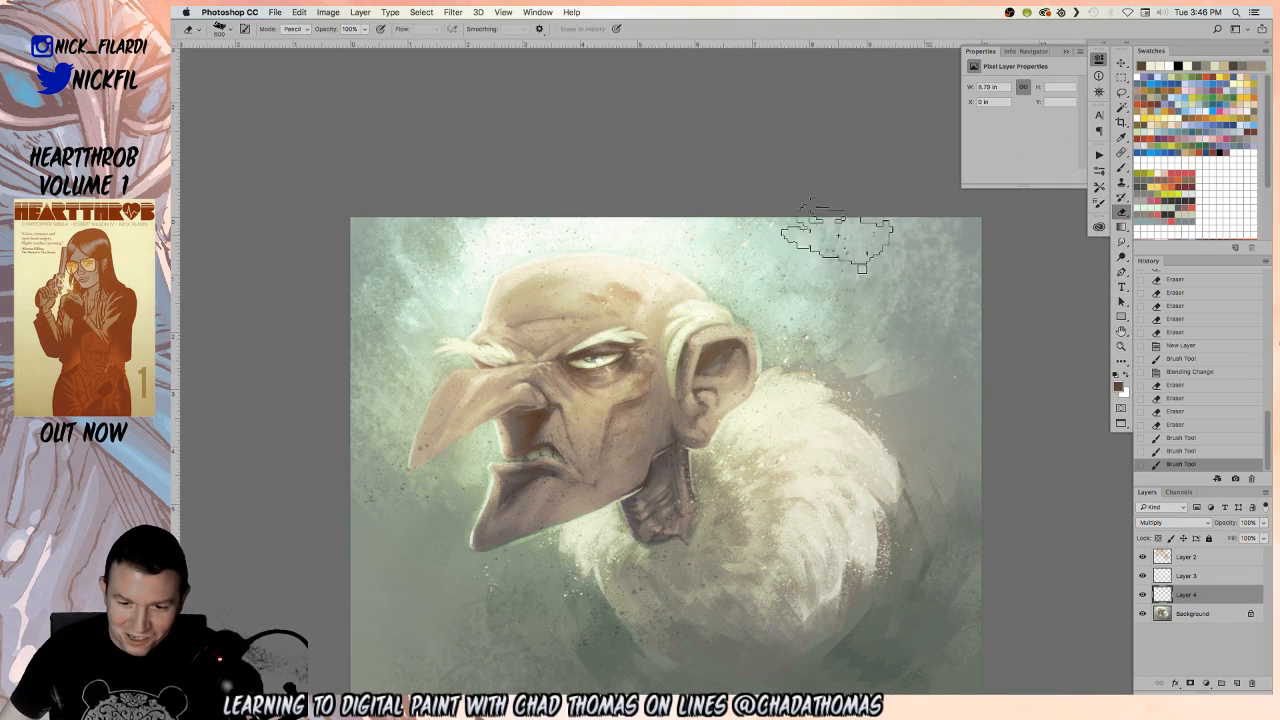
mouse_move(778, 434)
mouse_down()
mouse_move(759, 368)
mouse_move(790, 356)
mouse_up()
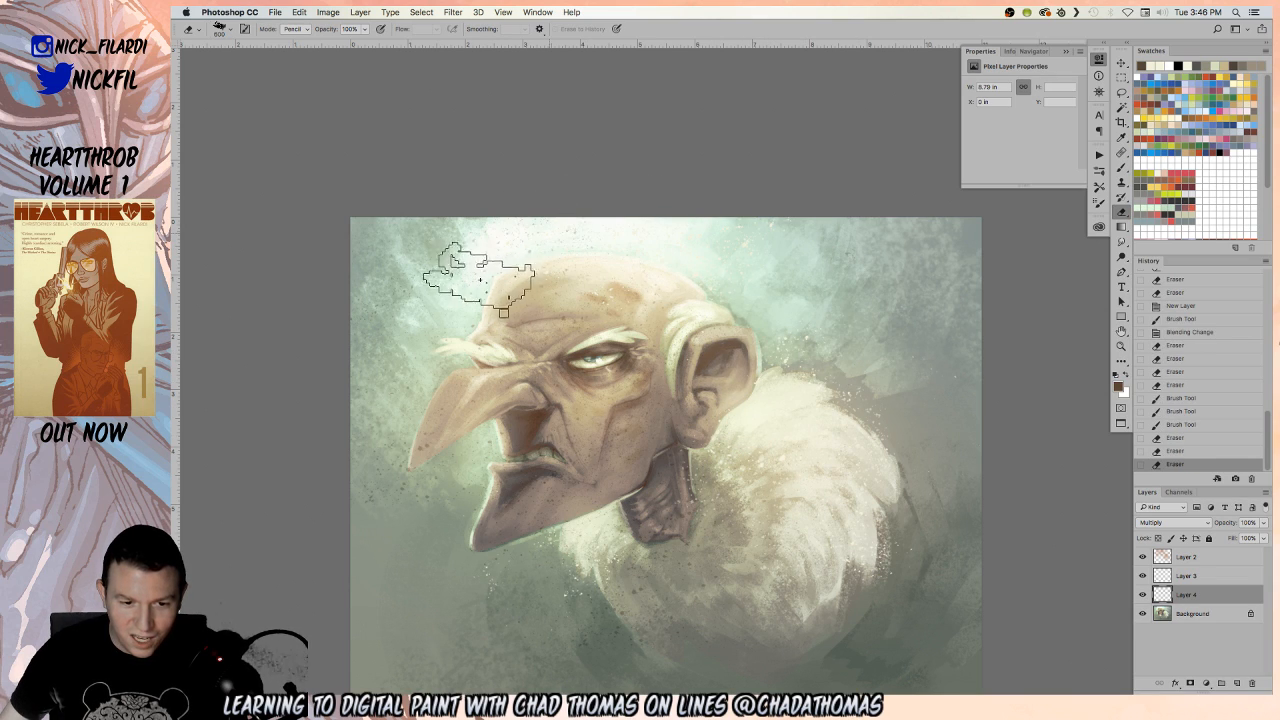
drag(428, 358, 440, 361)
mouse_move(435, 408)
mouse_down()
mouse_move(384, 451)
mouse_move(384, 370)
mouse_up()
mouse_move(435, 438)
mouse_down()
mouse_move(436, 497)
mouse_move(458, 456)
mouse_up()
mouse_move(445, 503)
mouse_down()
mouse_move(428, 528)
mouse_move(470, 601)
mouse_move(606, 546)
mouse_up()
mouse_move(571, 475)
mouse_down()
mouse_move(617, 474)
mouse_move(665, 509)
mouse_move(668, 464)
mouse_move(635, 454)
mouse_move(650, 419)
mouse_move(675, 421)
mouse_move(629, 402)
mouse_up()
mouse_move(598, 311)
mouse_down()
mouse_move(538, 298)
mouse_move(523, 324)
mouse_up()
mouse_move(580, 237)
mouse_down()
mouse_move(692, 242)
mouse_move(730, 255)
mouse_up()
Reduce the textured eraser to 200 px and clean up dark specks around the eye, brow and temple
key(z)
alt+click(695, 436)
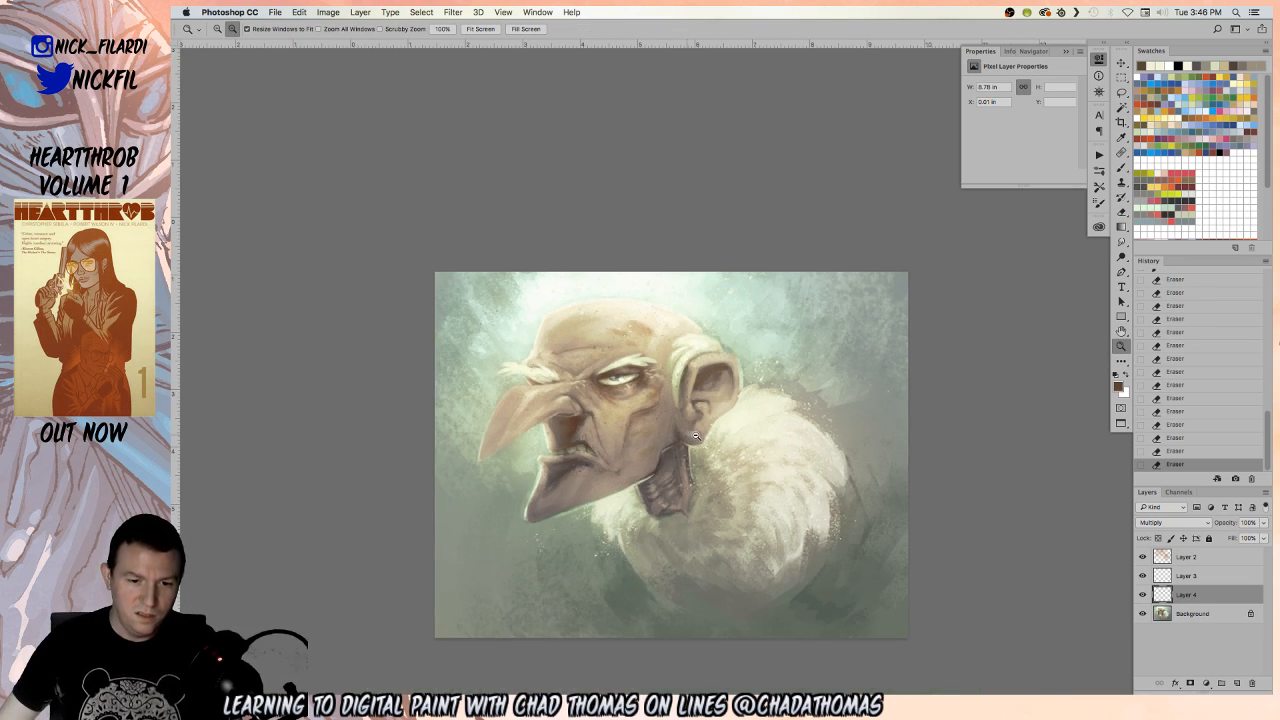
click(711, 467)
click(700, 480)
click(687, 490)
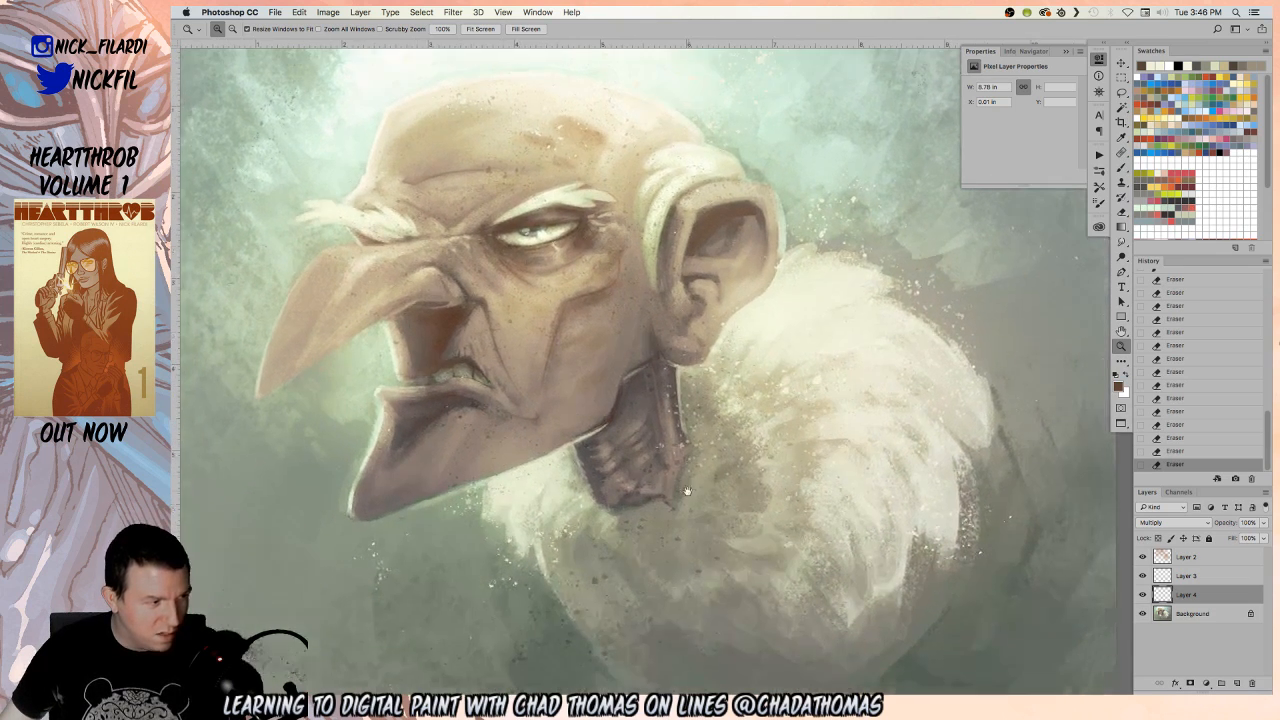
click(687, 490)
key(e)
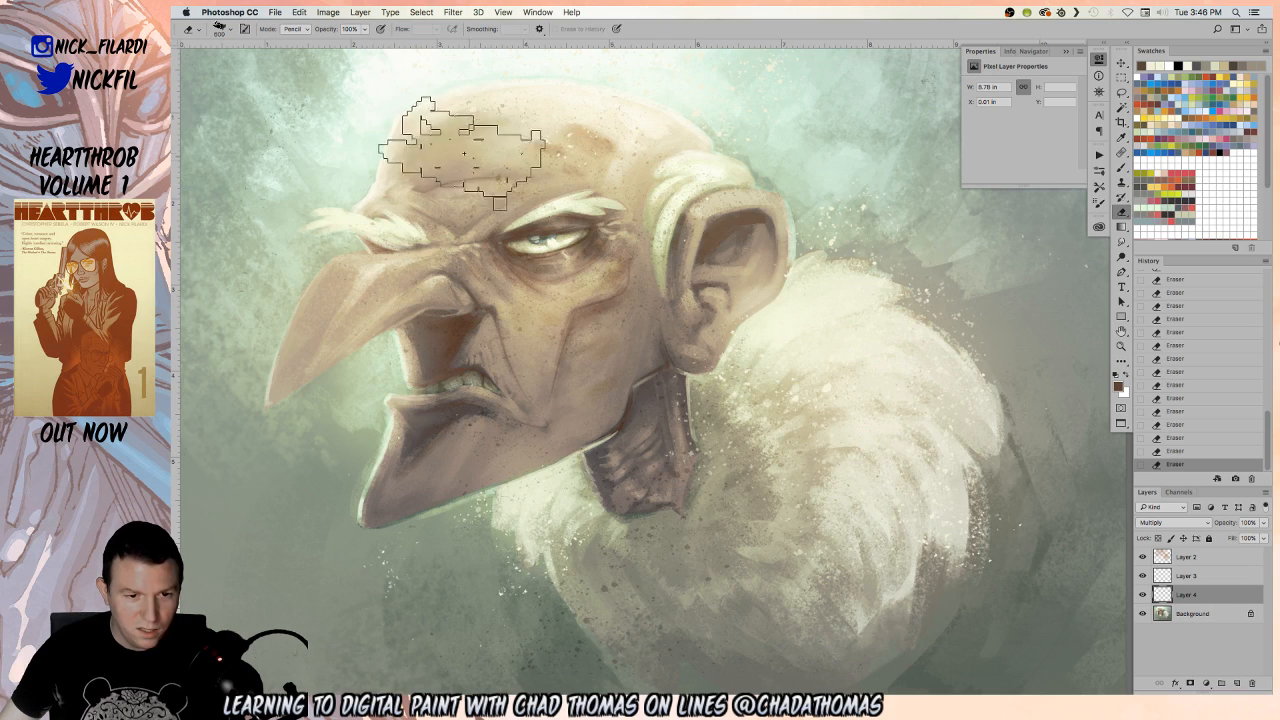
key(bracketleft)
key(bracketleft)
key(bracketleft)
key(bracketleft)
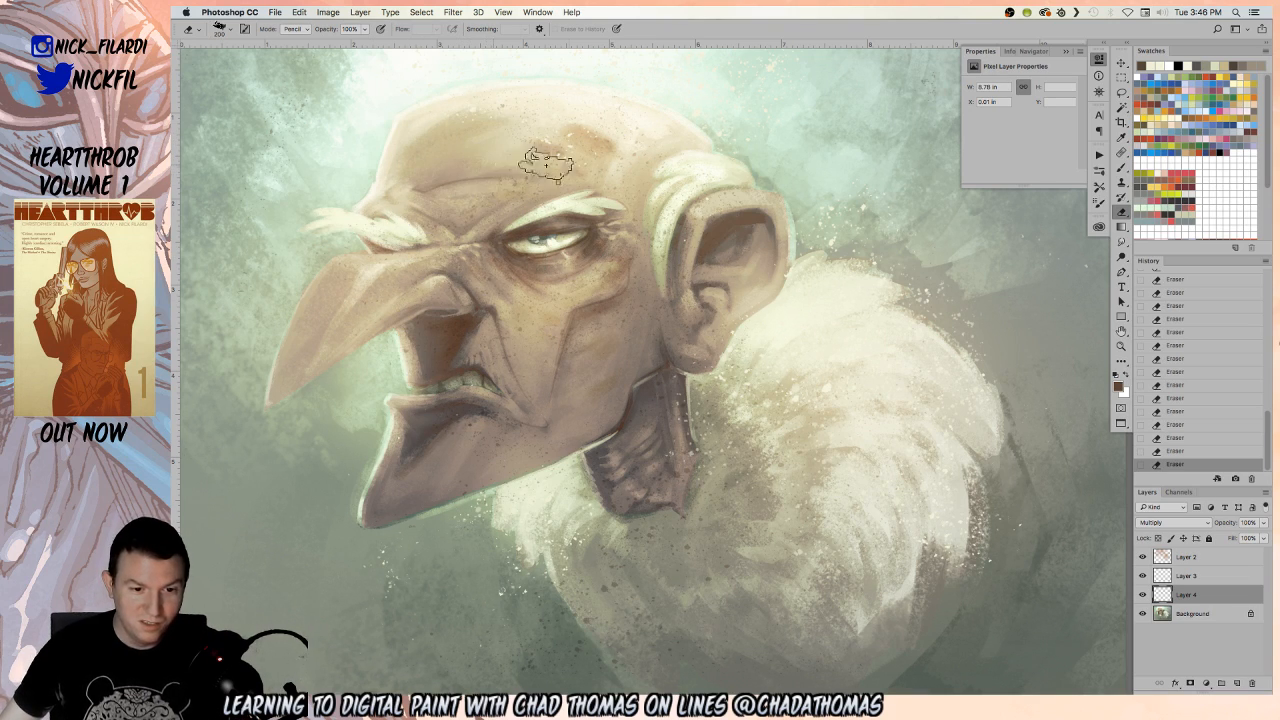
drag(599, 201, 653, 278)
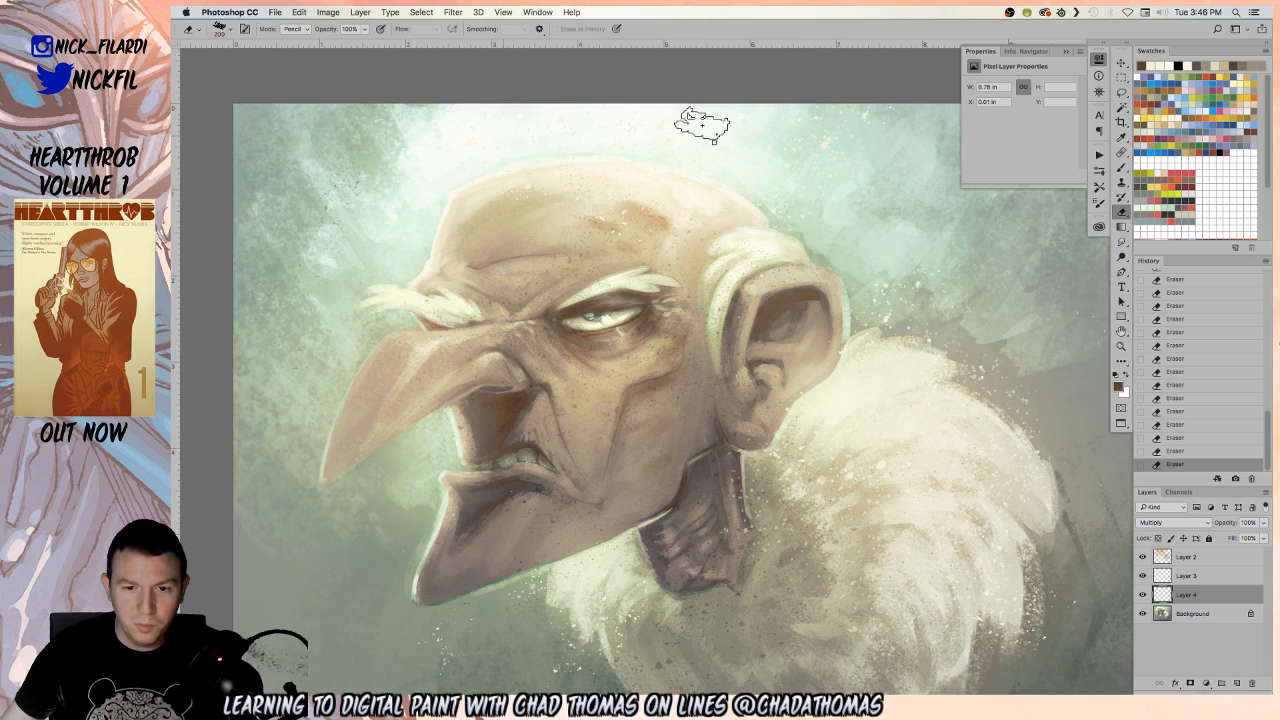
Make Layer 3 with the pale specks active and enlarge the eraser to 500 px
click(1190, 575)
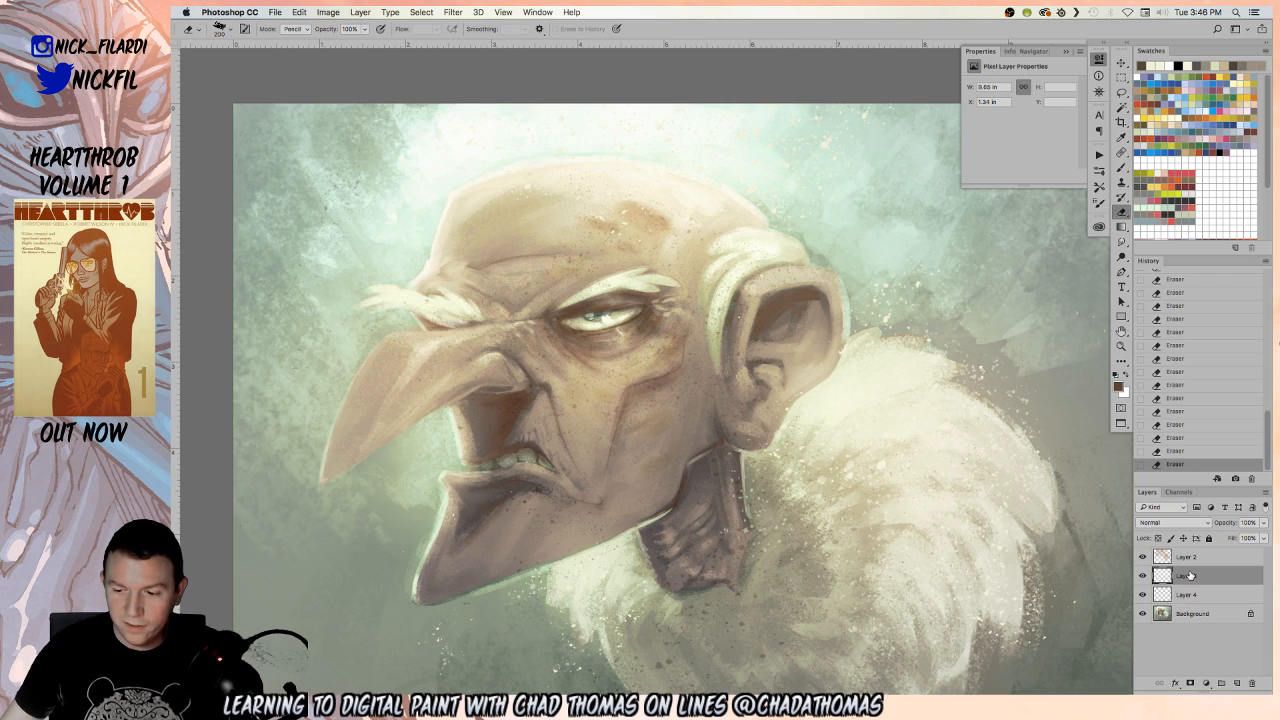
key(bracketright)
key(bracketright)
key(bracketright)
key(bracketright)
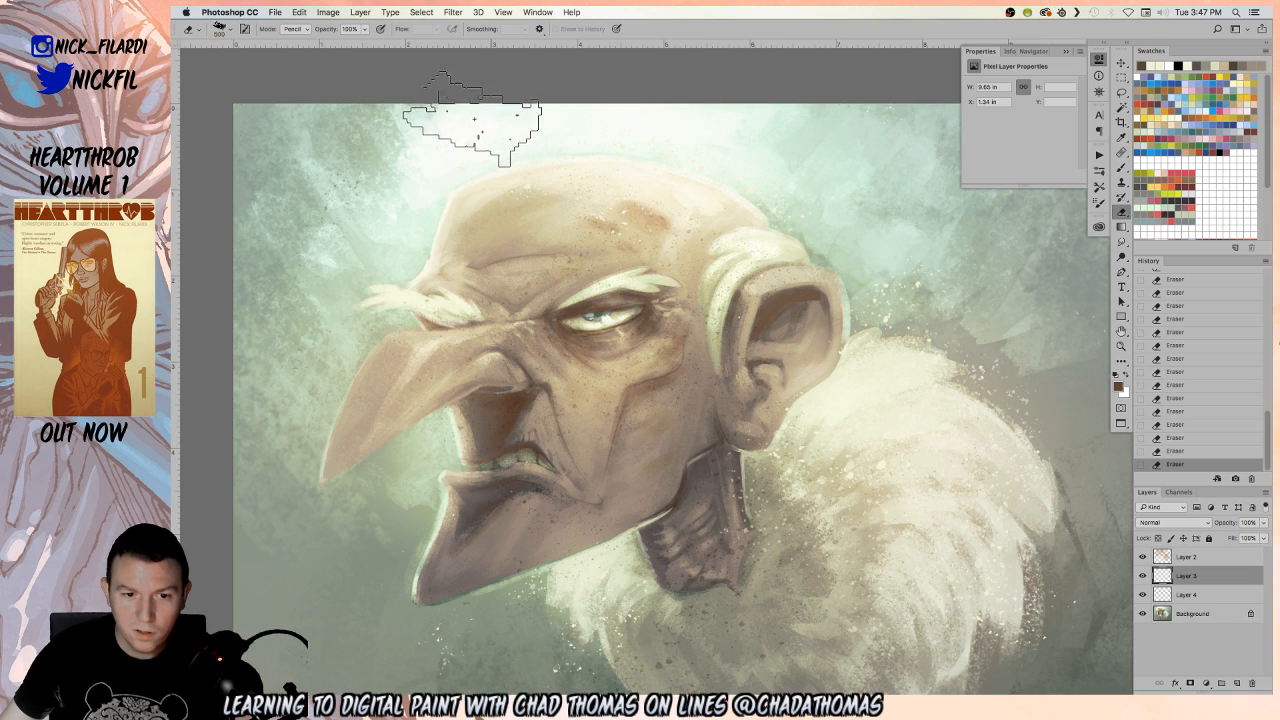
Set Layer 2's hue to -19 with Hue/Saturation, and compare the portrait with that layer hidden and shown
alt+click(662, 341)
alt+click(663, 341)
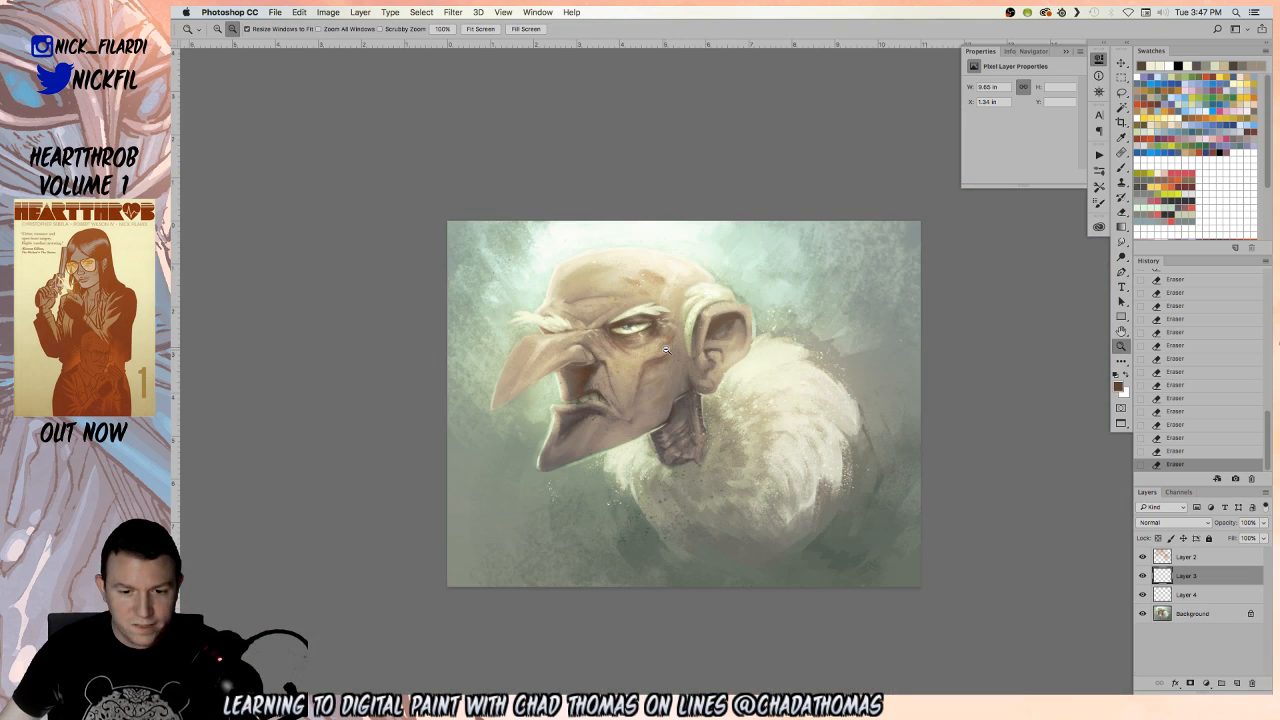
drag(900, 428, 749, 440)
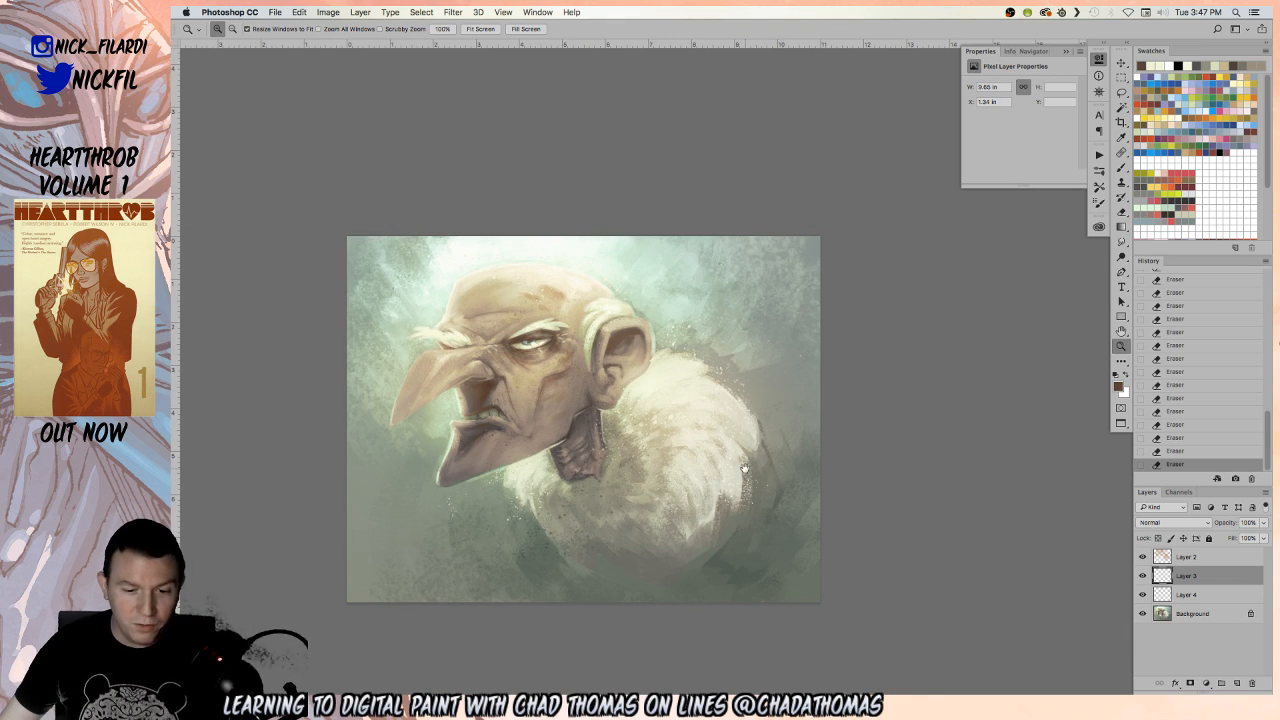
click(1198, 561)
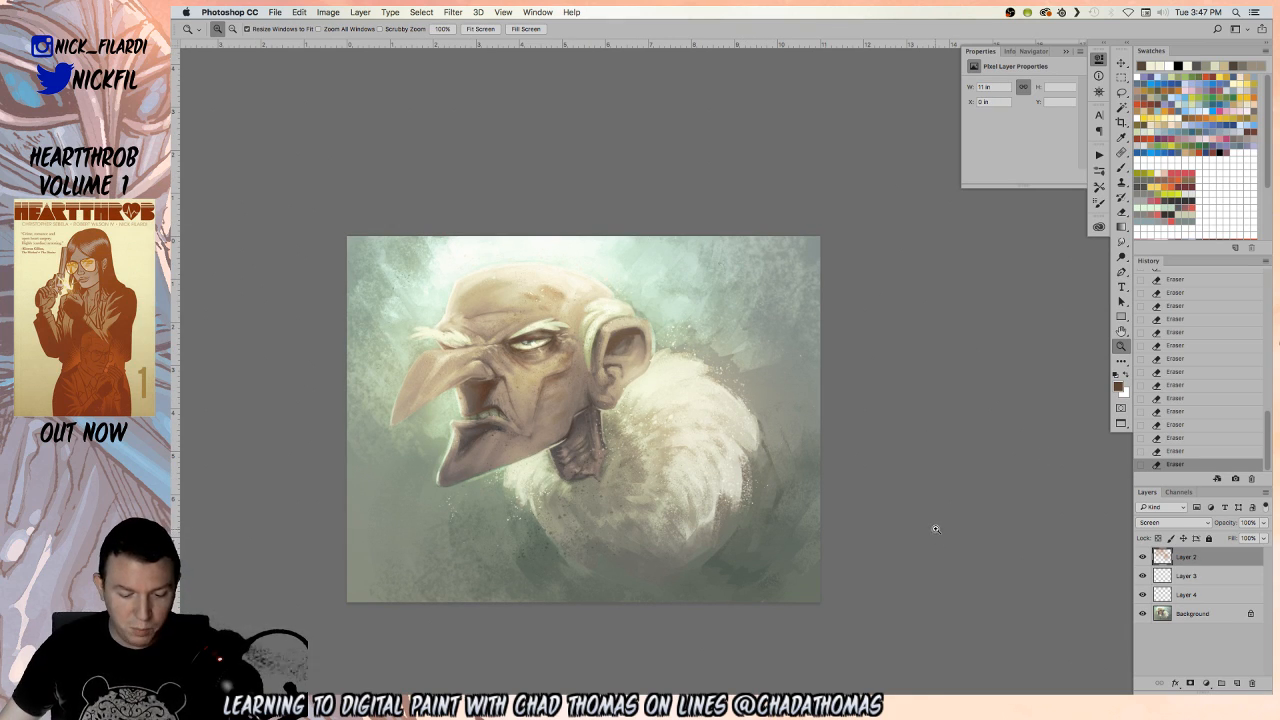
key(ctrl+u)
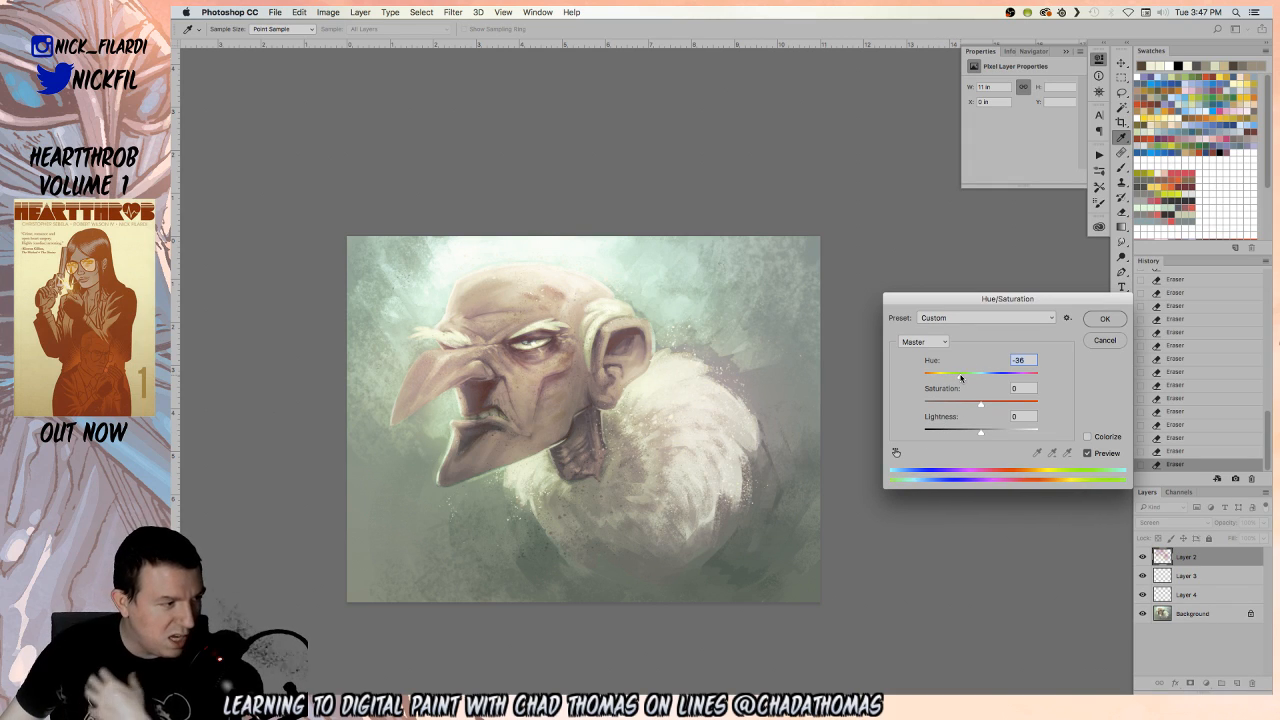
drag(961, 378, 1012, 378)
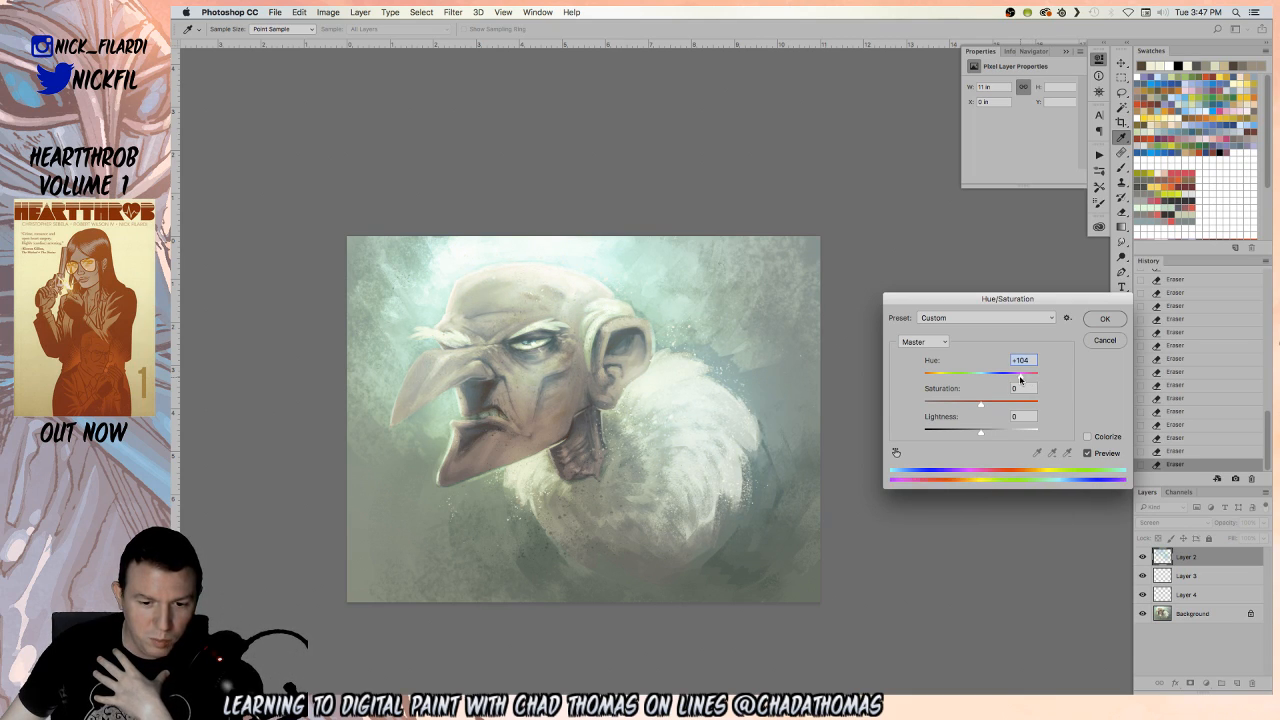
mouse_move(1026, 380)
mouse_down()
mouse_move(965, 384)
mouse_move(977, 384)
mouse_up()
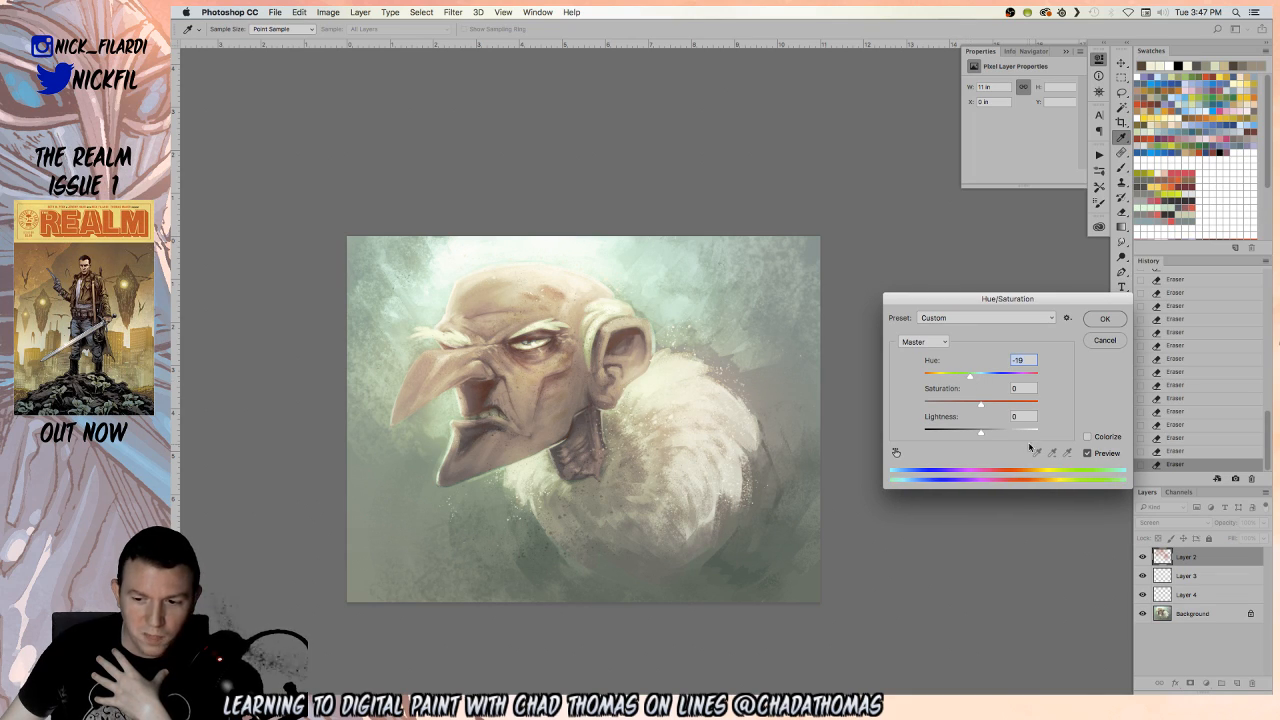
click(1105, 320)
click(1143, 558)
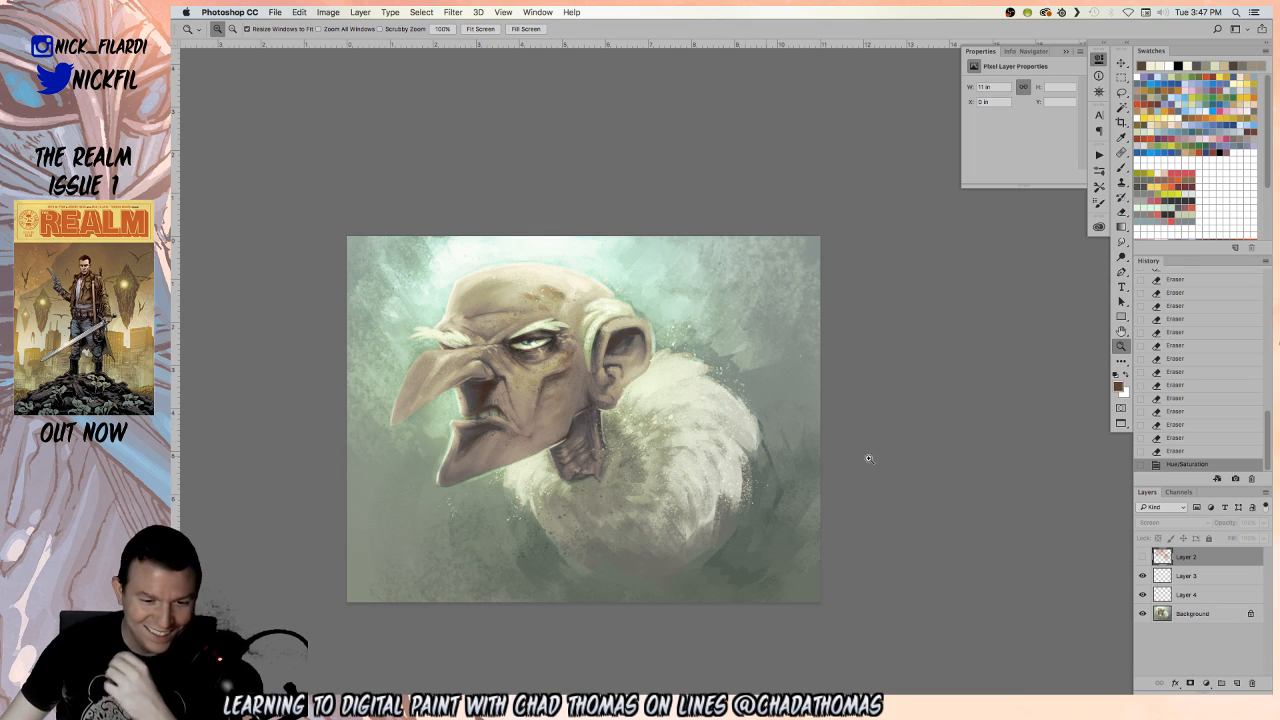
click(1143, 558)
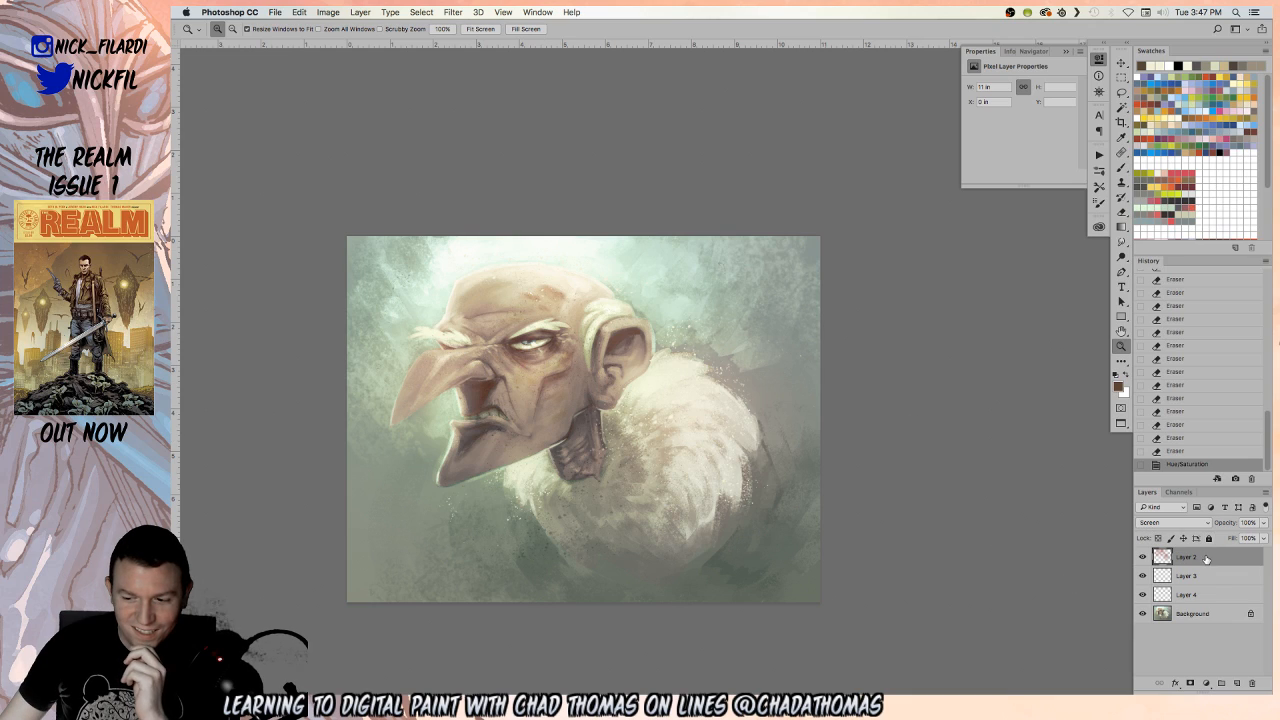
Shift Layer 2's hue again with Hue/Saturation, this time to +24
key(super+u)
mouse_move(980, 375)
mouse_down()
mouse_move(1008, 376)
mouse_move(995, 378)
mouse_up()
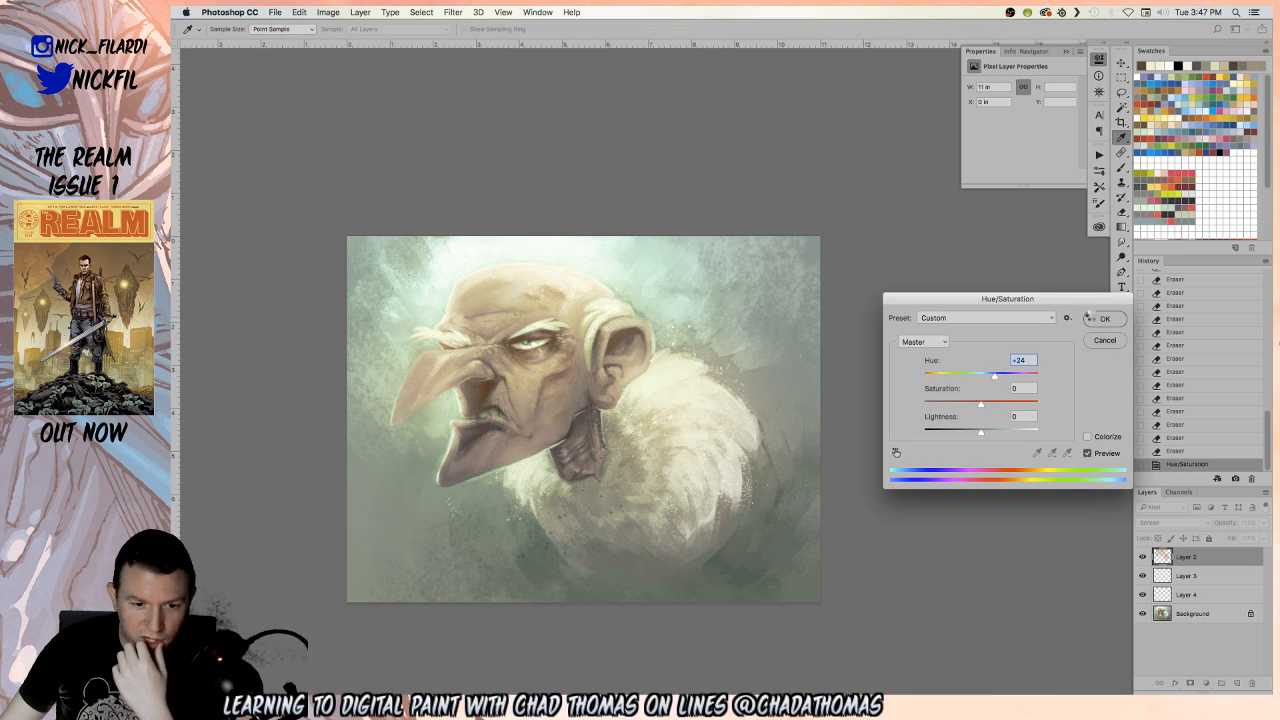
key(Return)
Collapse the layer properties and examine the whole portrait, then the eye, ear and collar up close
key(z)
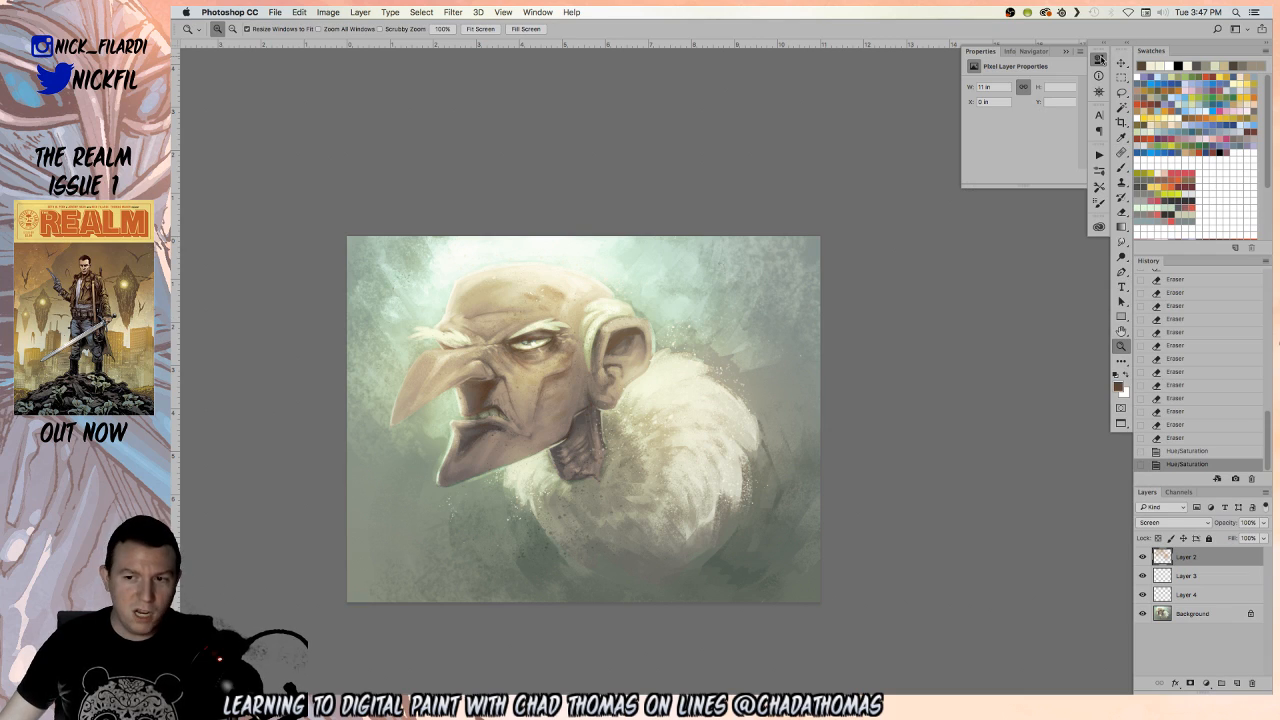
click(1100, 60)
click(597, 314)
mouse_move(598, 374)
mouse_down()
mouse_move(657, 260)
mouse_move(658, 273)
mouse_up()
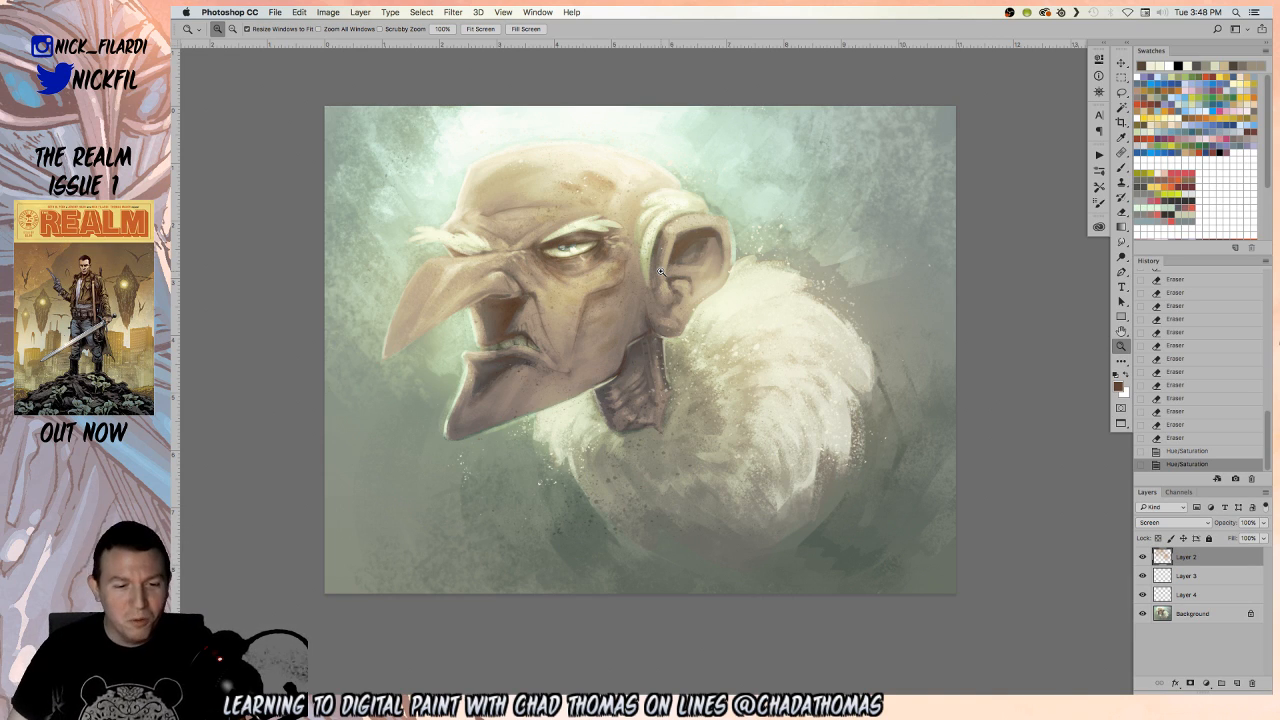
drag(685, 241, 607, 273)
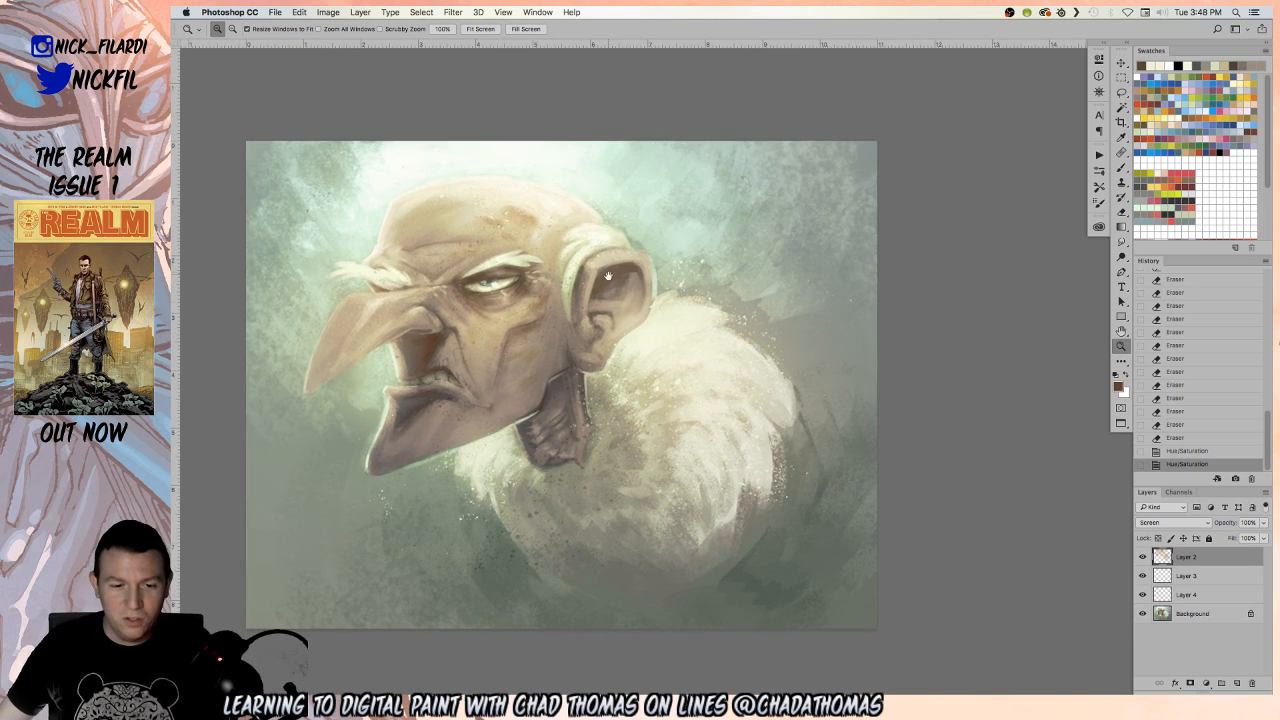
alt+click(600, 248)
click(581, 239)
click(581, 239)
click(581, 239)
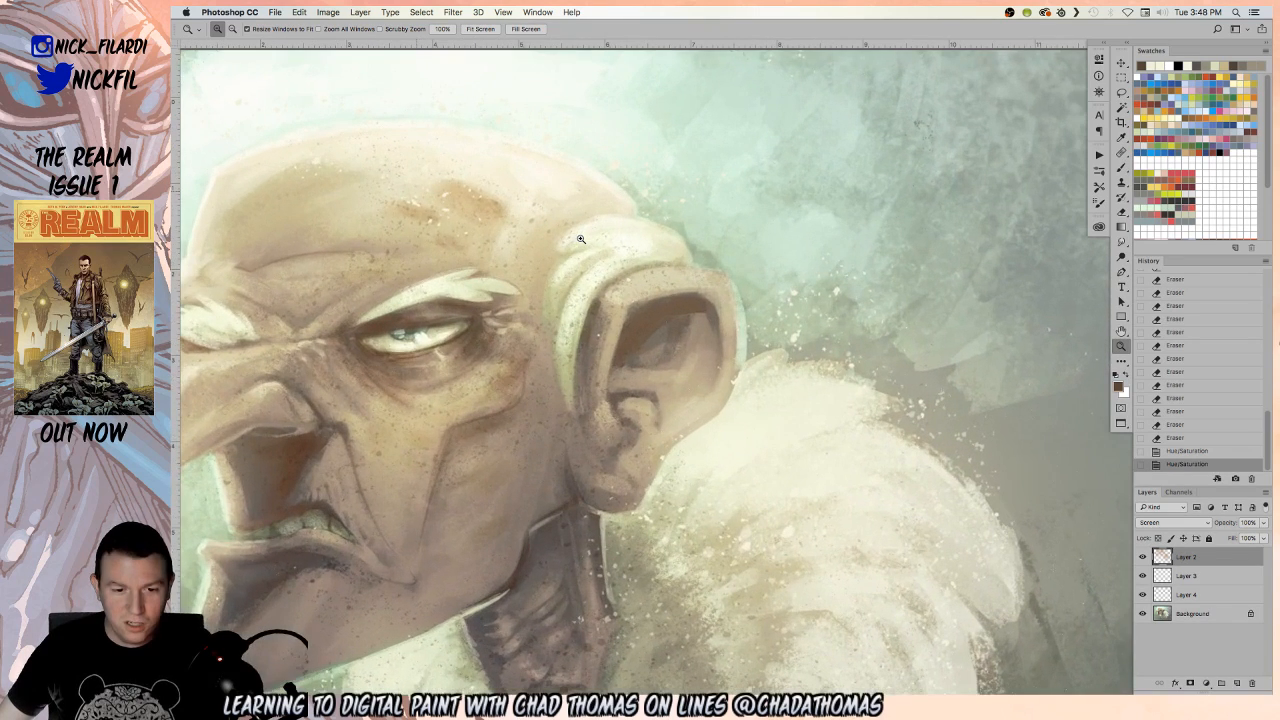
Compare the painting with the Layer 3 and Layer 4 specks hidden and shown, and before and after the hue adjustments
key(e)
click(1157, 577)
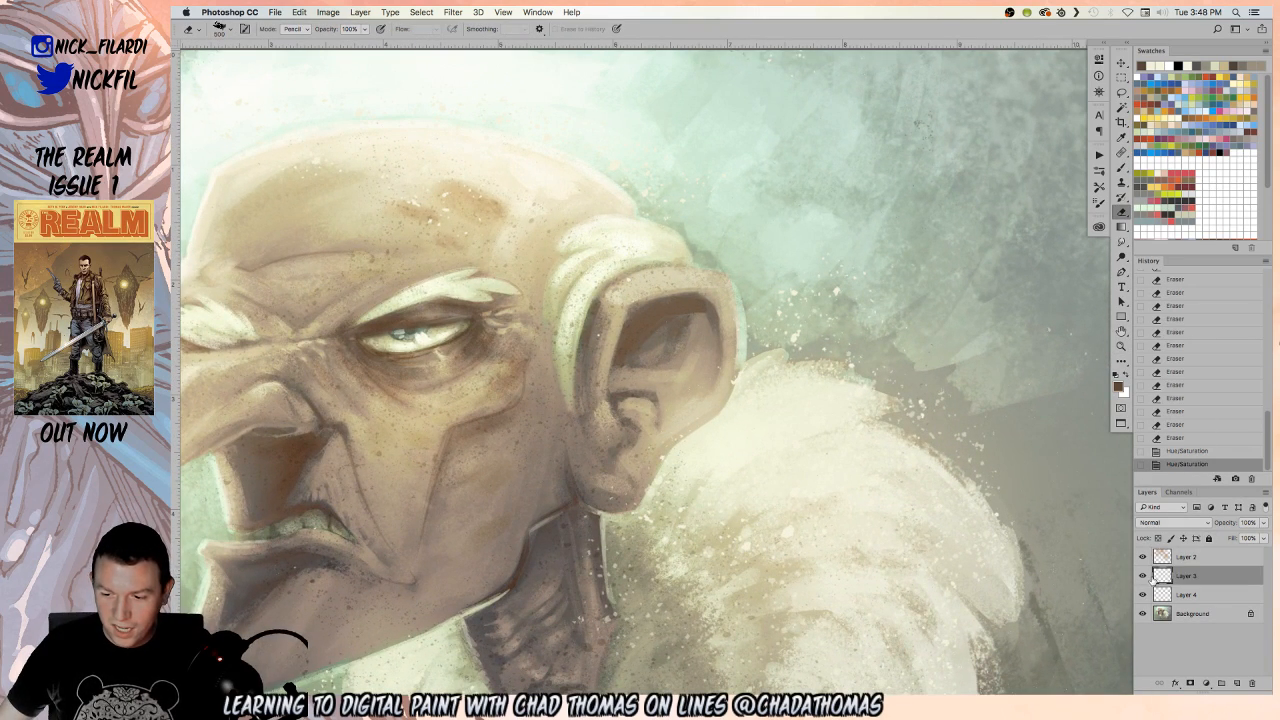
click(1143, 576)
click(1143, 597)
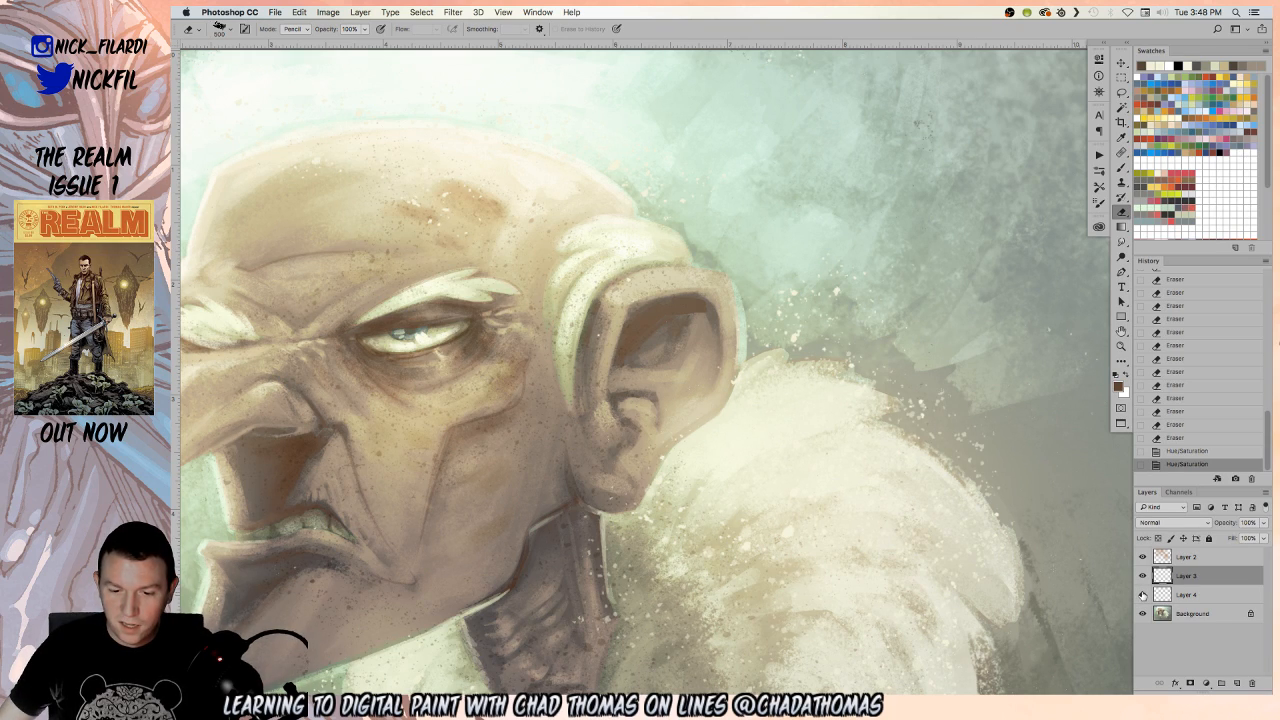
click(1178, 439)
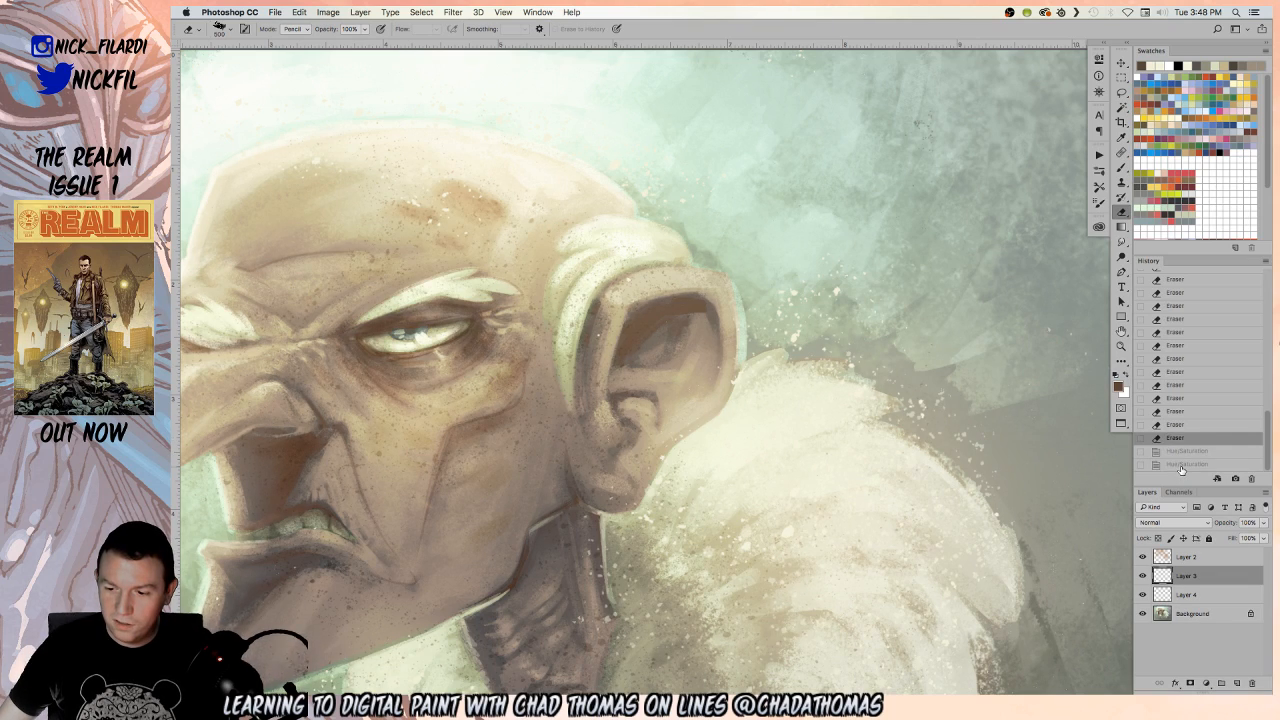
click(1187, 462)
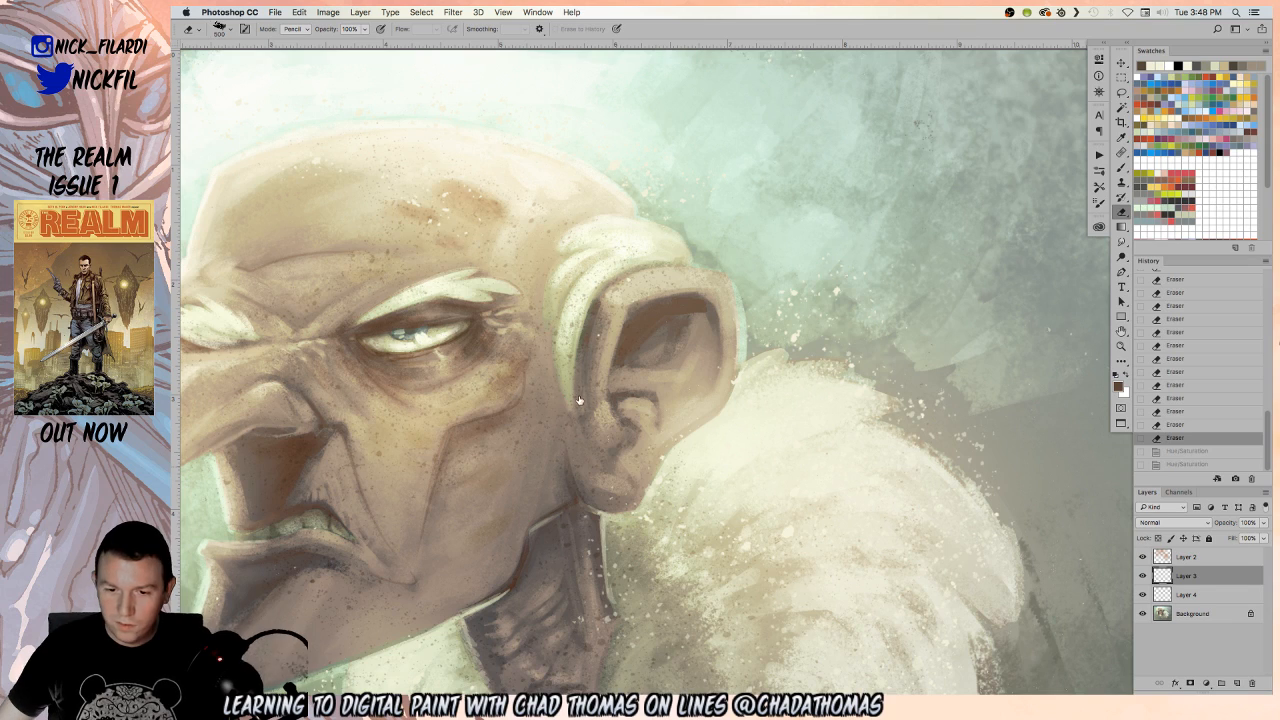
Erase across the lower ear and the adjoining fur on Layer 2 with the 500 px textured eraser
scroll(580, 400, down, 3)
drag(648, 425, 828, 436)
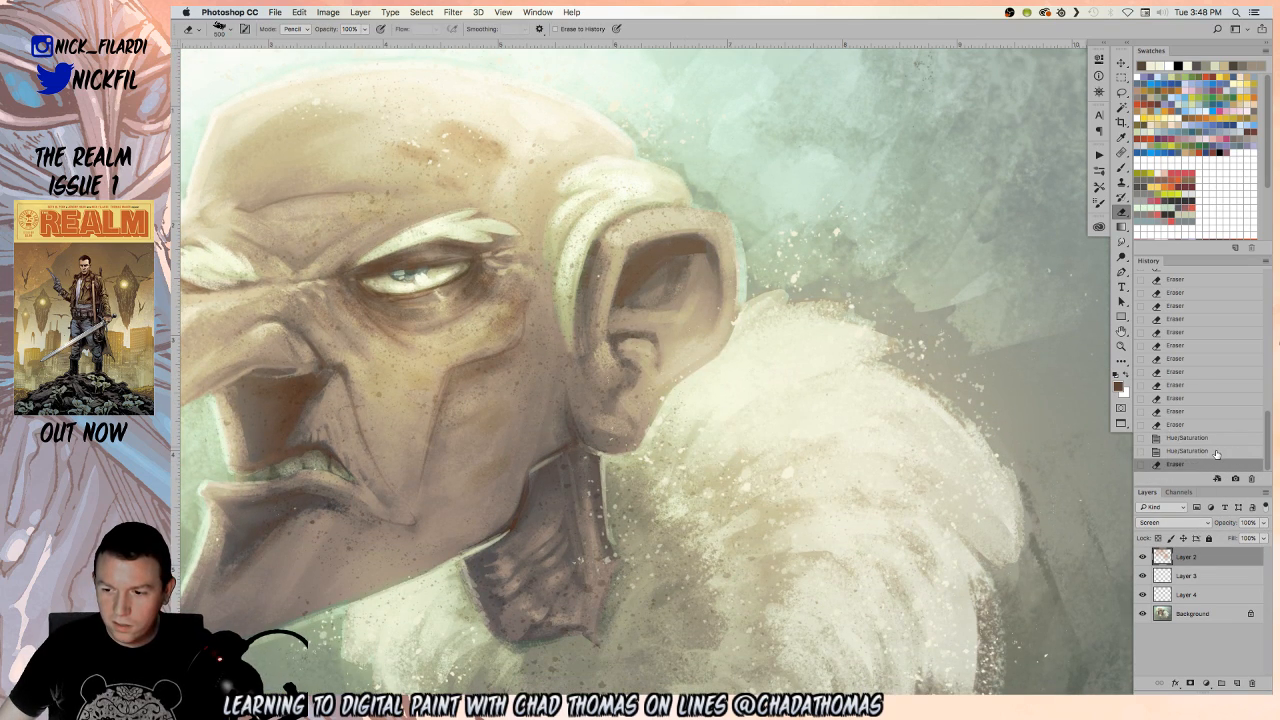
Undo the last erasing on Layer 2 by reverting to the latest Hue/Saturation state
click(1216, 452)
key(z)
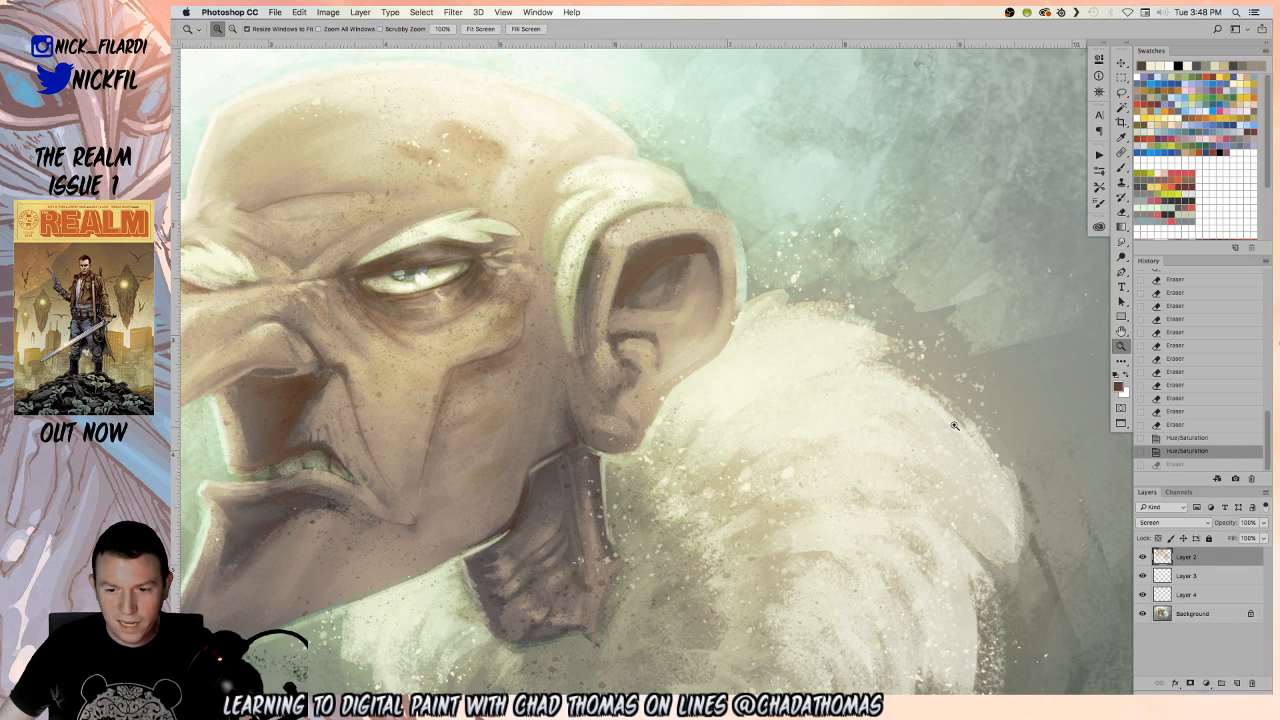
alt+click(938, 427)
alt+click(914, 450)
drag(909, 438, 822, 450)
click(748, 417)
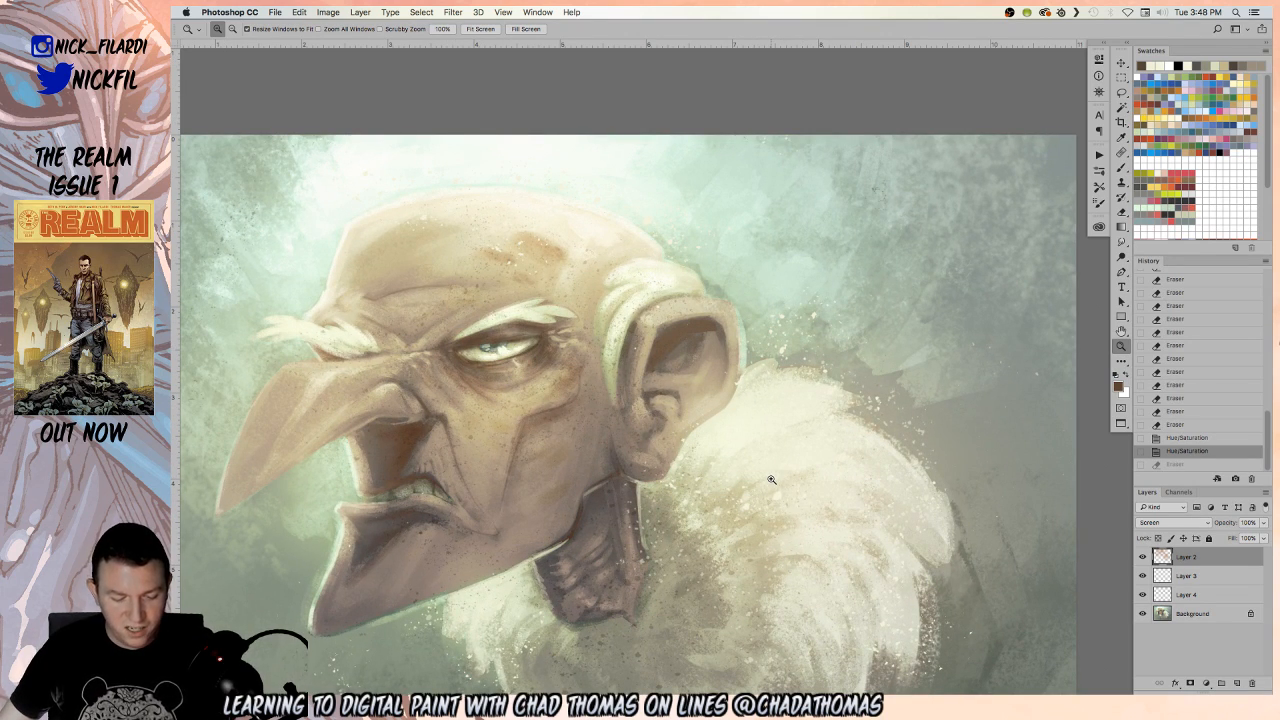
Erase the Layer 4 specks over the white hair beside the ear with the textured eraser at 175 px
key(e)
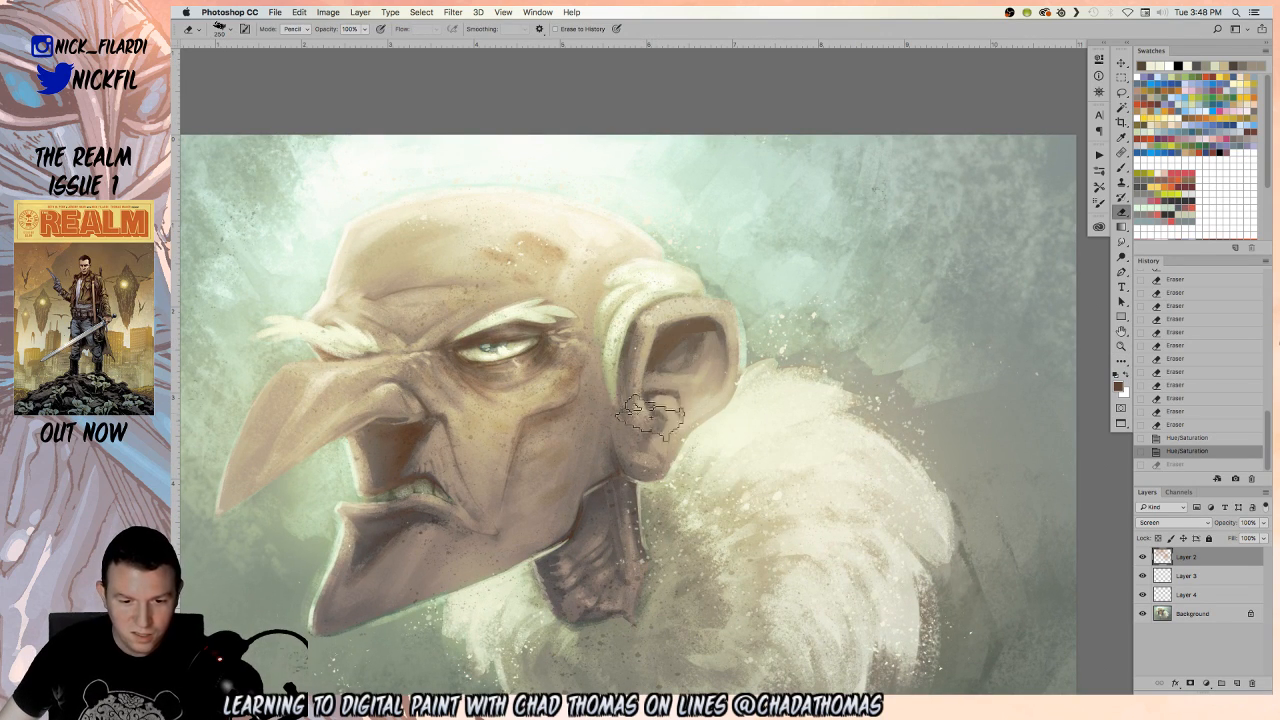
click(1192, 577)
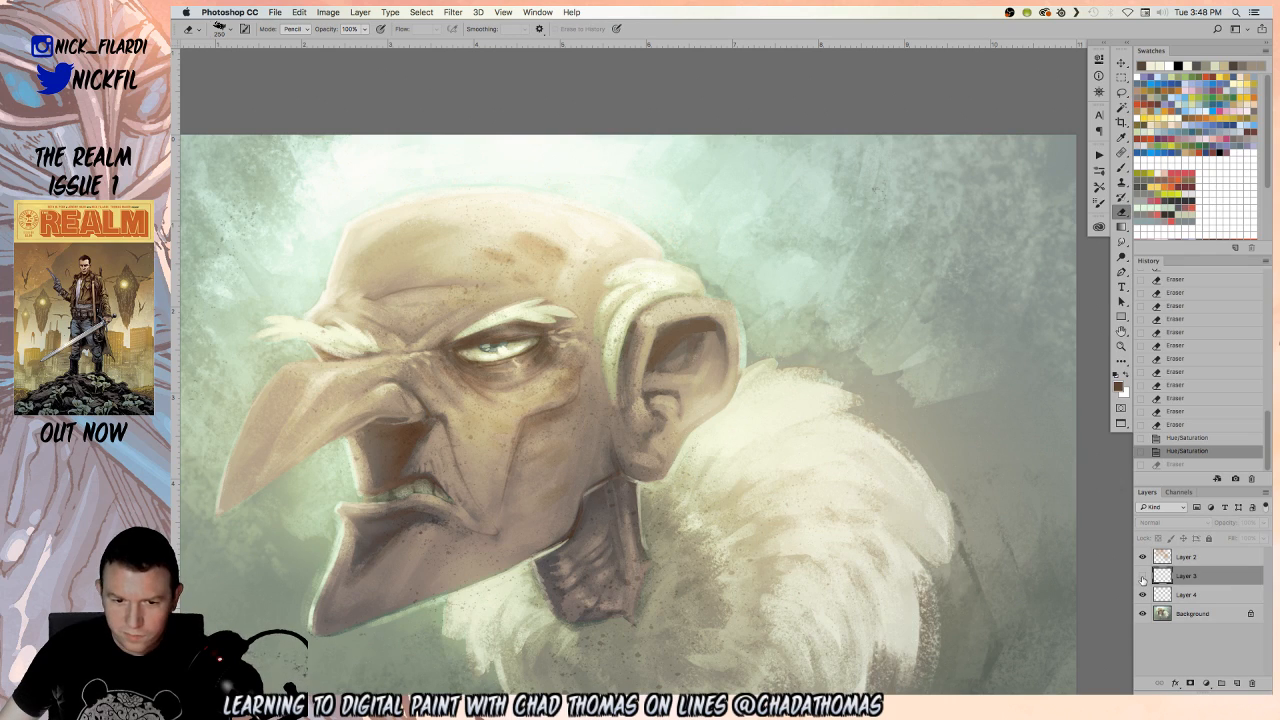
key(bracketleft)
key(bracketleft)
key(bracketleft)
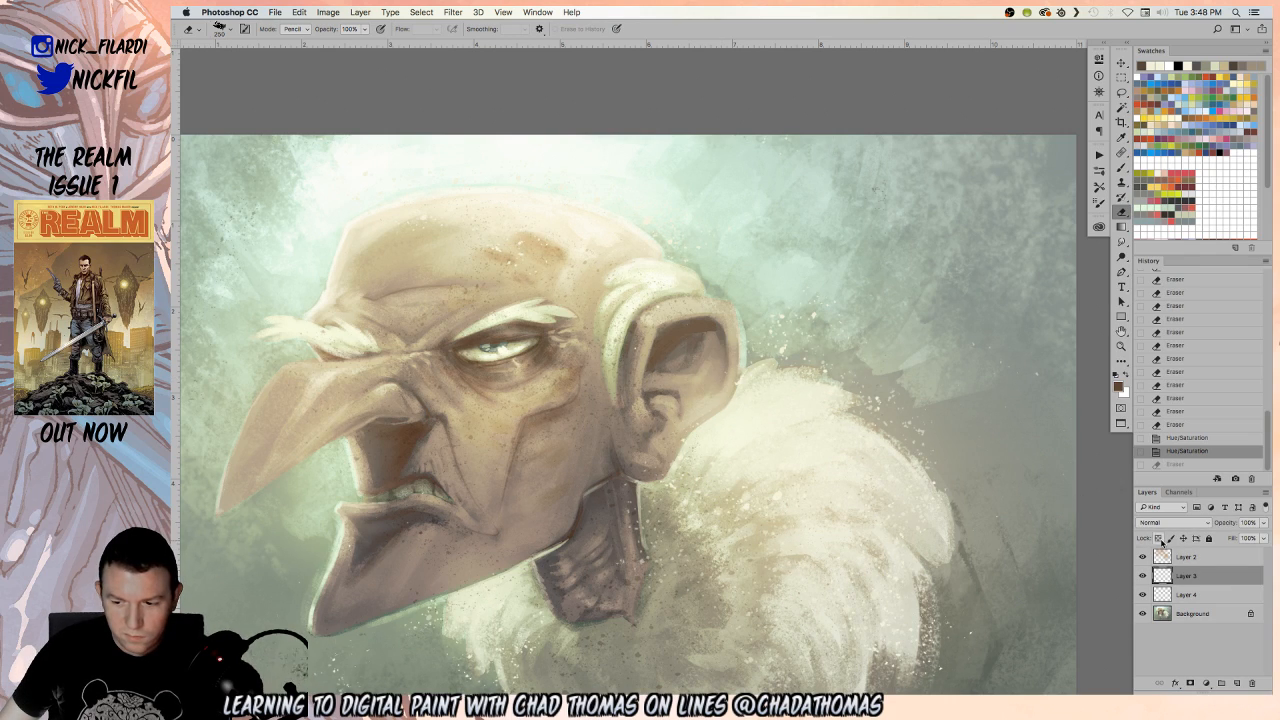
key(alt+bracketleft)
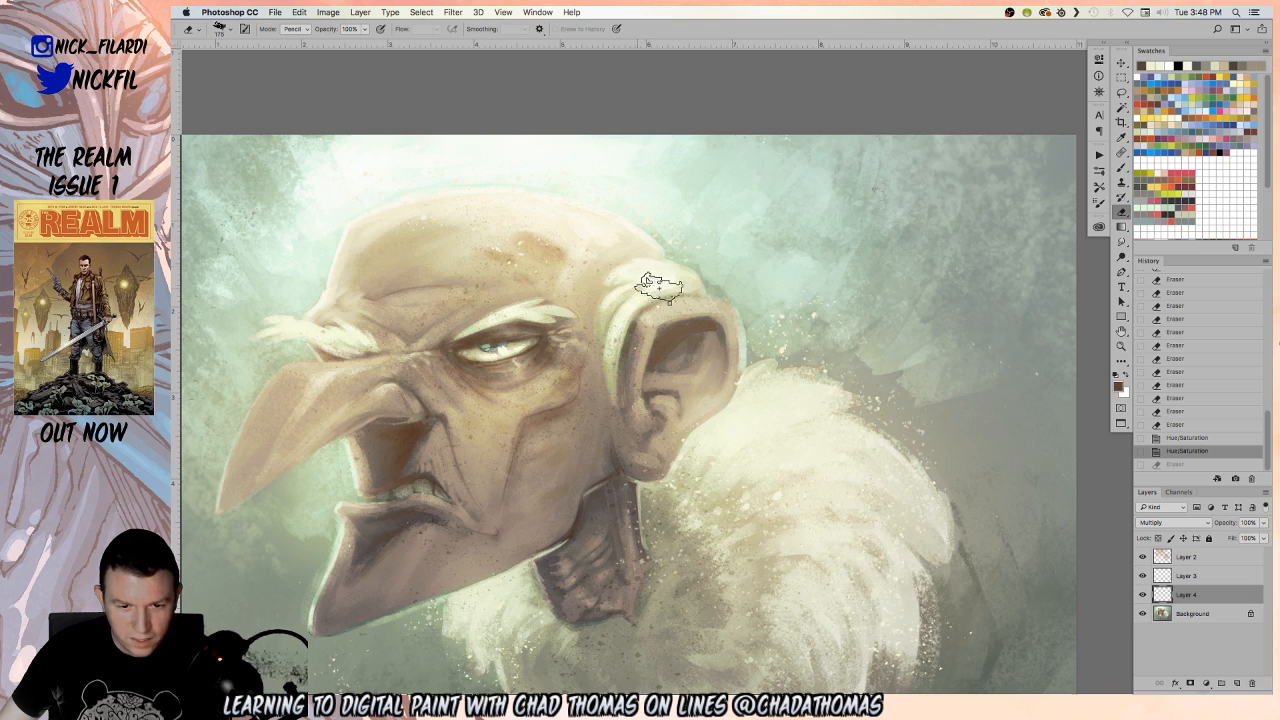
mouse_move(623, 270)
mouse_down()
mouse_move(586, 243)
mouse_move(590, 284)
mouse_up()
Erase the Layer 4 specks across the upper forehead with a larger textured eraser
key(bracketright)
key(bracketright)
key(bracketright)
key(bracketright)
mouse_move(448, 210)
mouse_down()
mouse_move(461, 245)
mouse_move(444, 263)
mouse_move(484, 233)
mouse_up()
Erase the Layer 4 specks over both white eyebrows with the textured eraser reduced to 250 px
key(bracketleft)
key(bracketleft)
key(bracketleft)
key(bracketleft)
key(bracketleft)
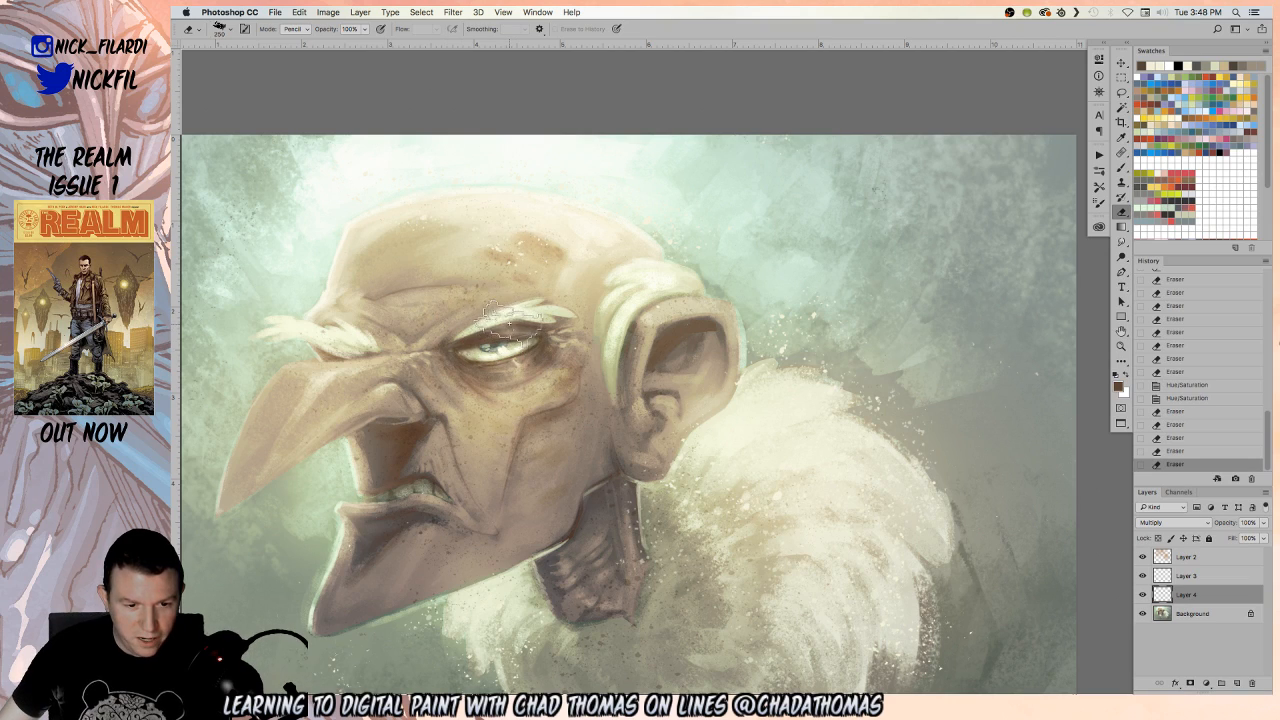
drag(508, 318, 493, 326)
mouse_move(326, 341)
mouse_down()
mouse_move(352, 343)
mouse_move(334, 329)
mouse_move(353, 341)
mouse_up()
Examine the whole portrait, then the face, neck and fur collar up close, and the full painting again
key(z)
alt+click(547, 342)
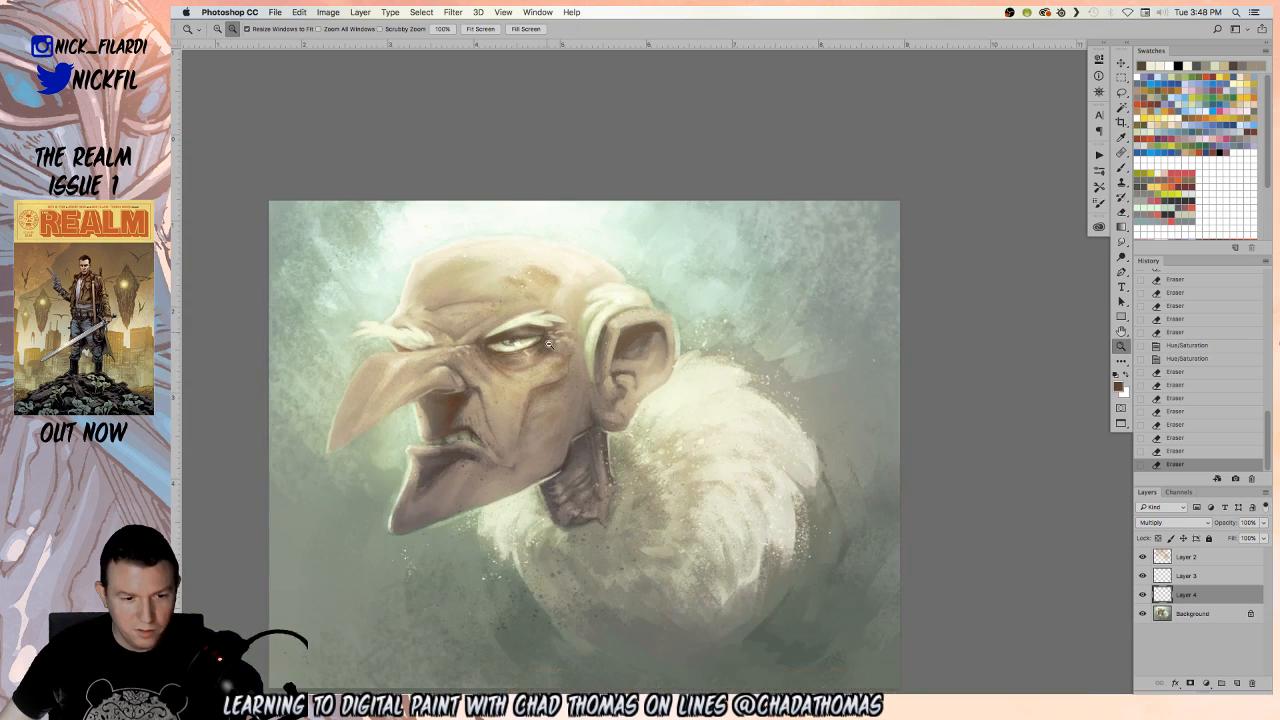
alt+click(547, 342)
mouse_move(639, 346)
mouse_down()
mouse_move(691, 444)
mouse_move(670, 349)
mouse_up()
click(690, 444)
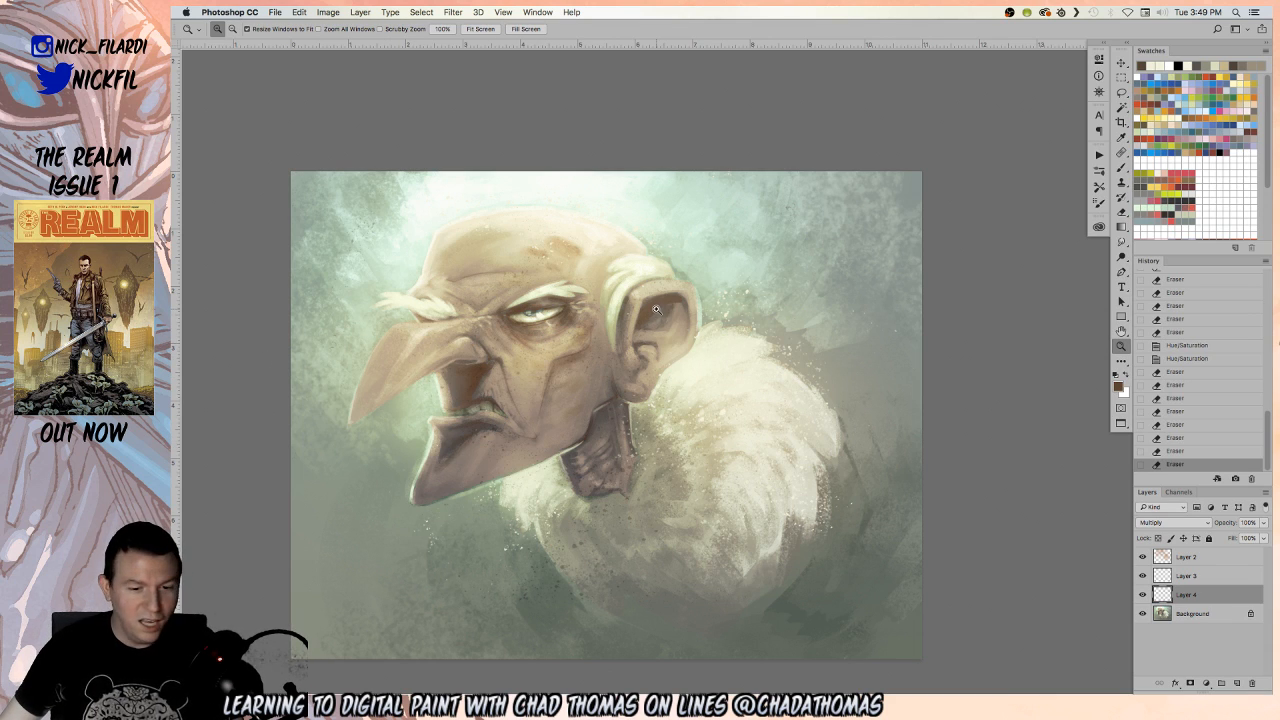
scroll(660, 400, down, 3)
scroll(660, 400, left, 1)
click(667, 368)
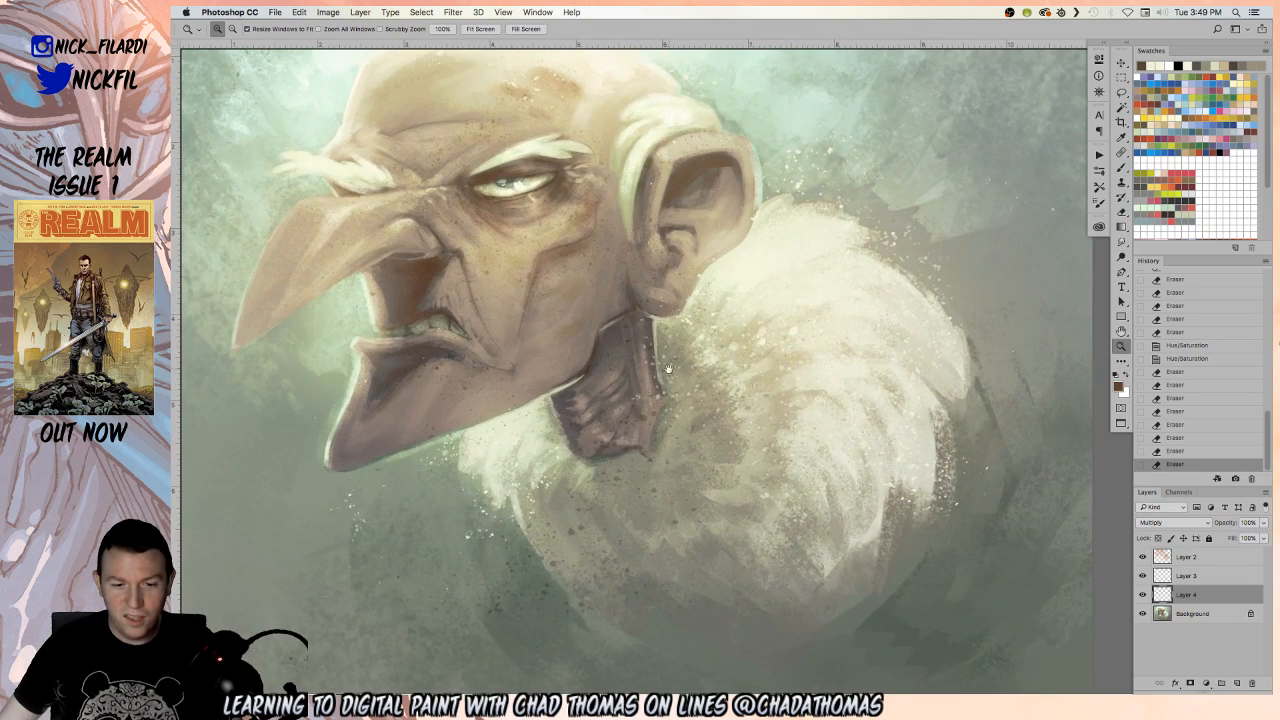
drag(666, 364, 684, 414)
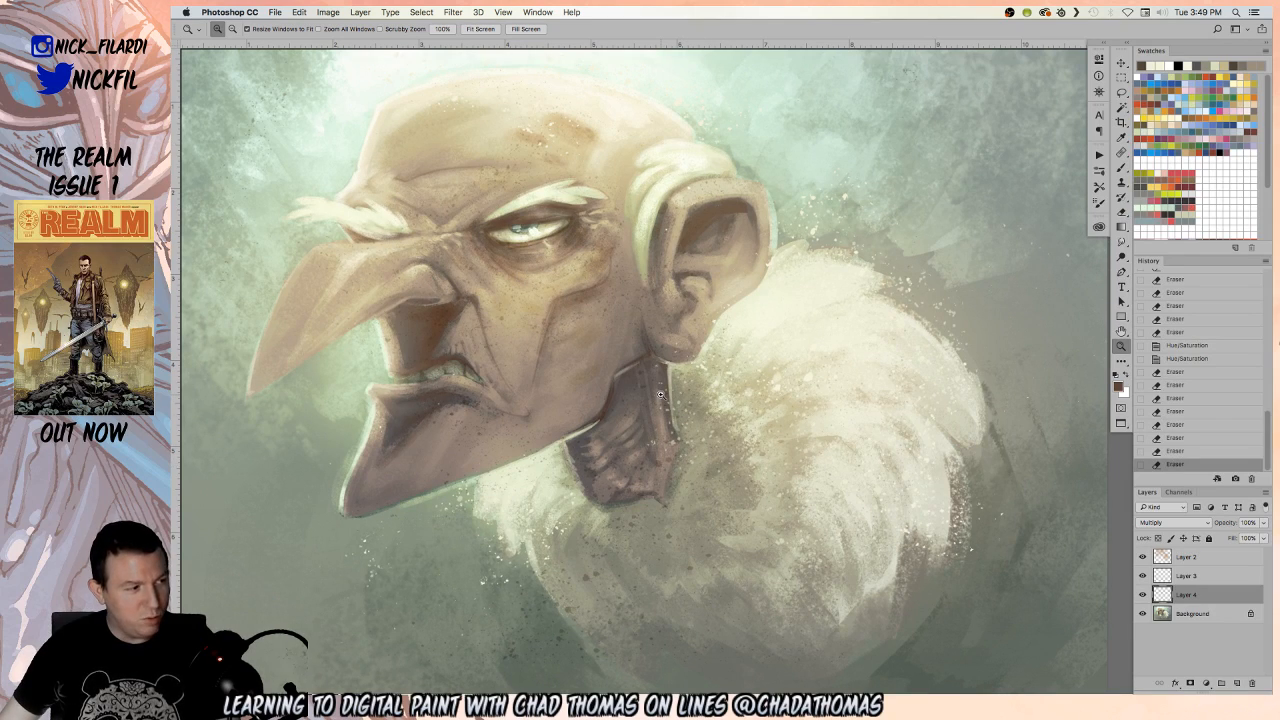
alt+click(660, 396)
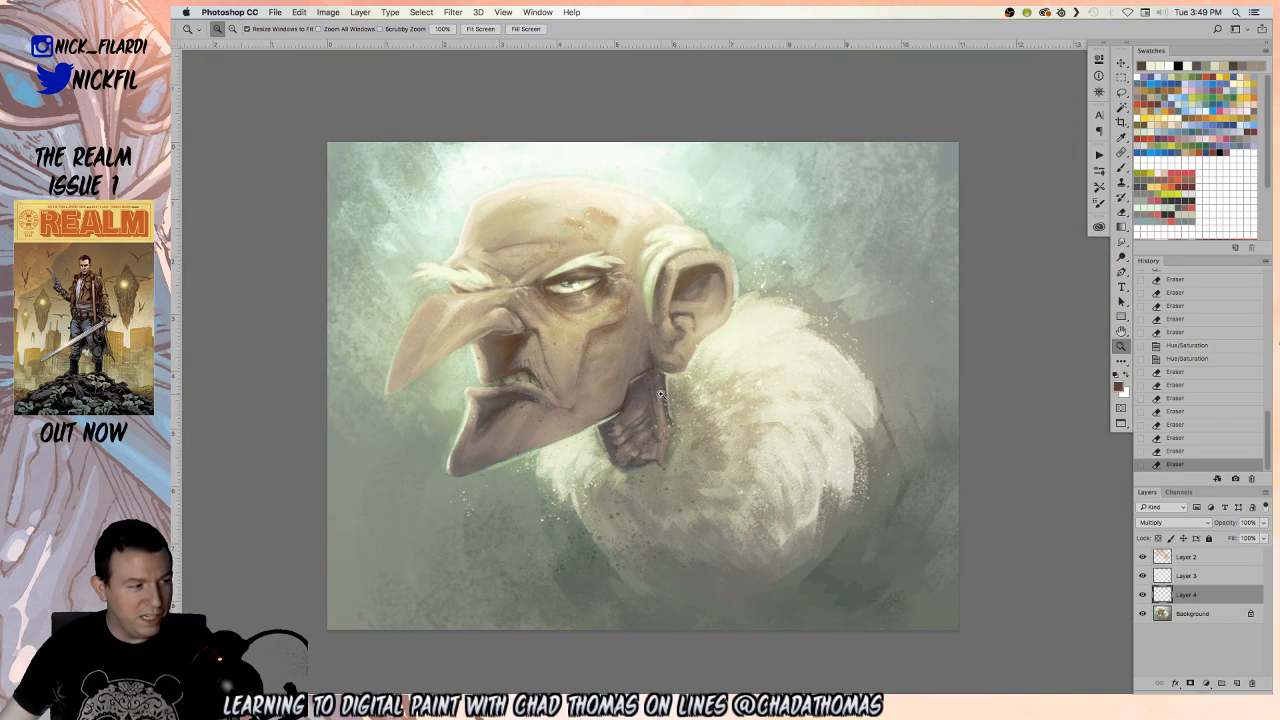